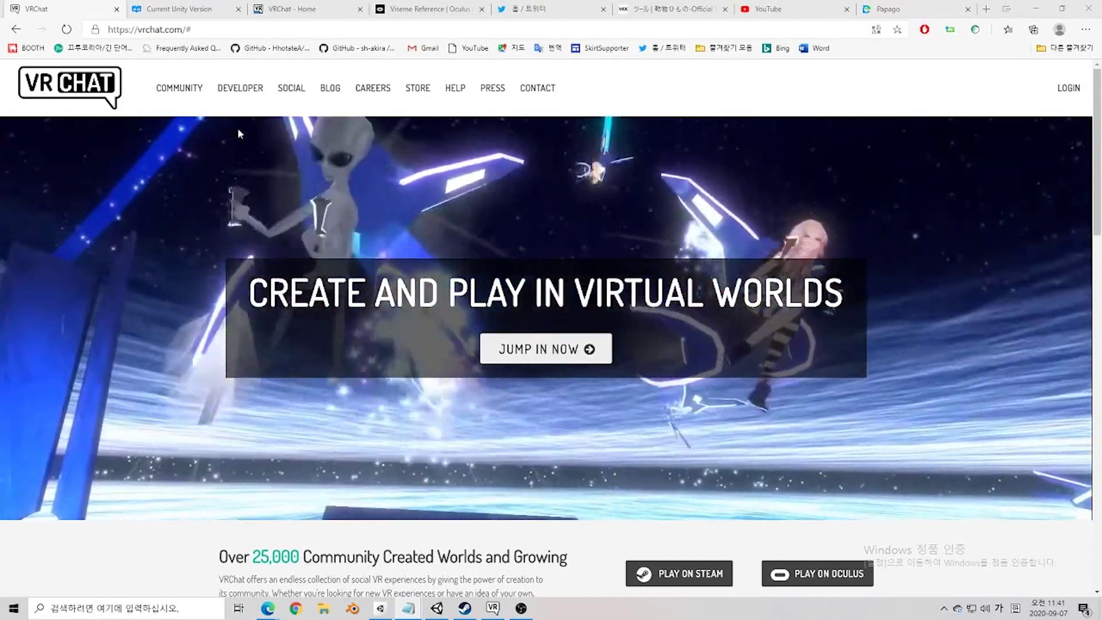
Step: Open the VRChat developer documentation and go to its Current Unity Version guide
mouse_move(251, 108)
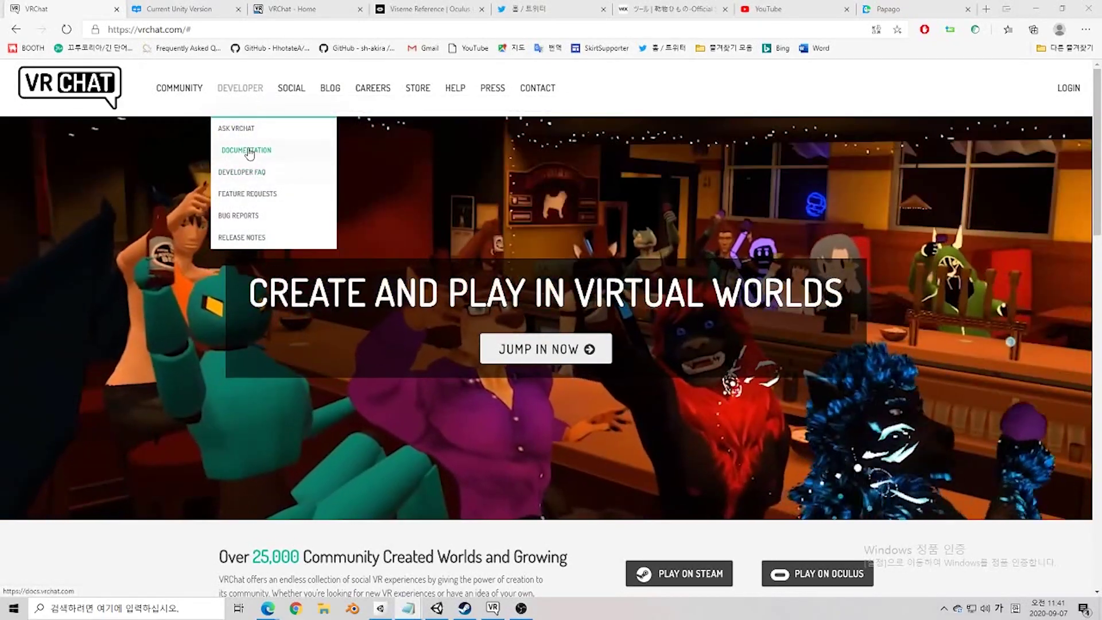
left_click(245, 150)
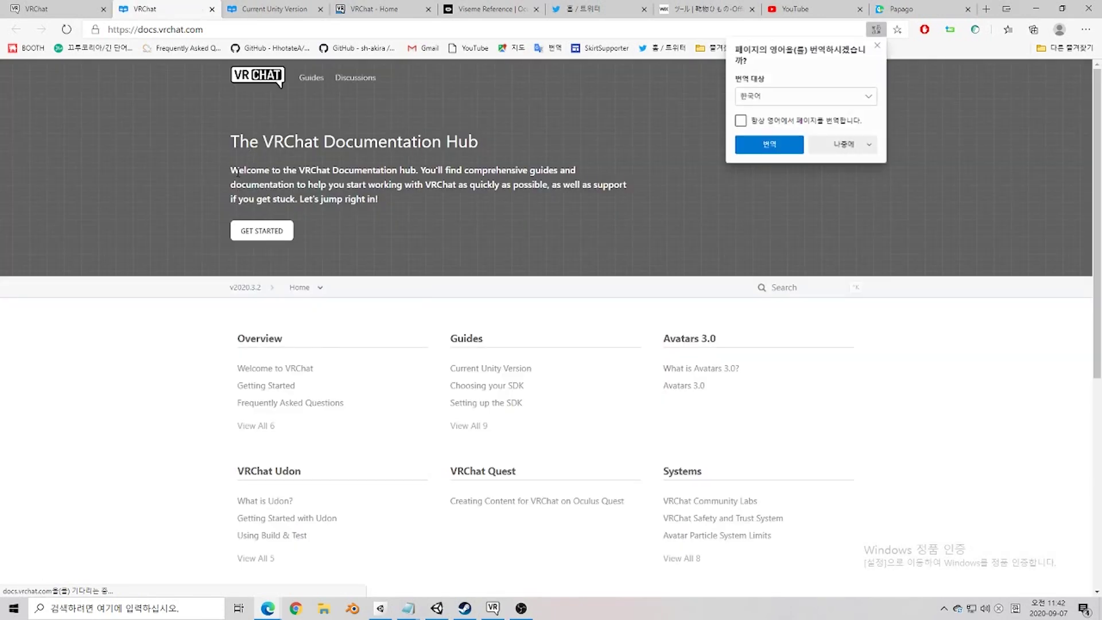
left_click(505, 372)
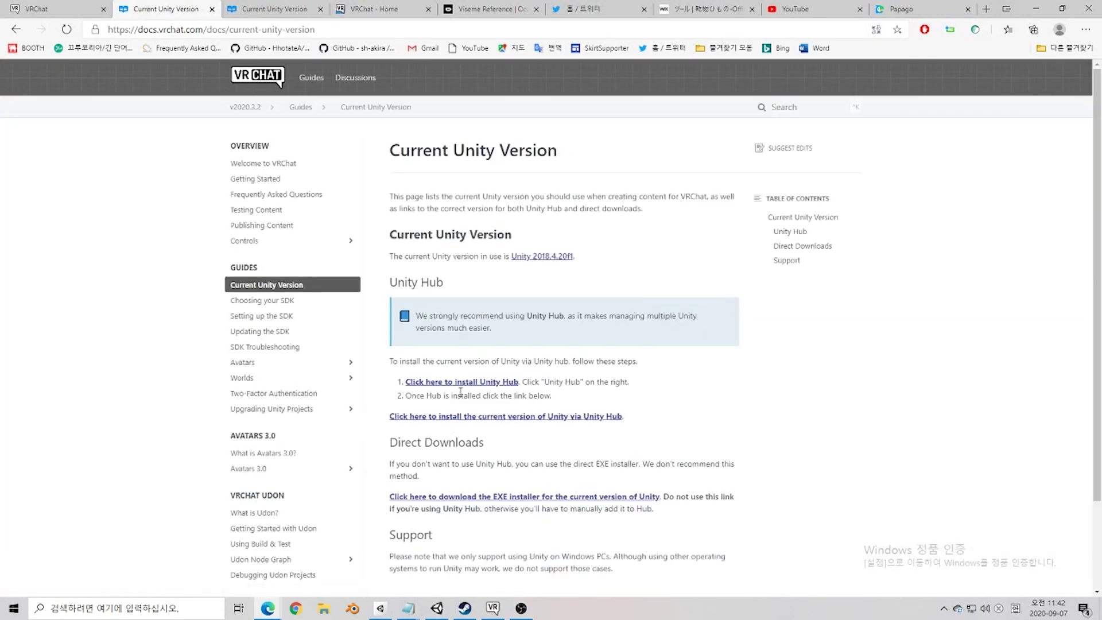
Step: Follow the guide's Unity Hub install link and download Unity Hub from Unity's download page
left_click(459, 382)
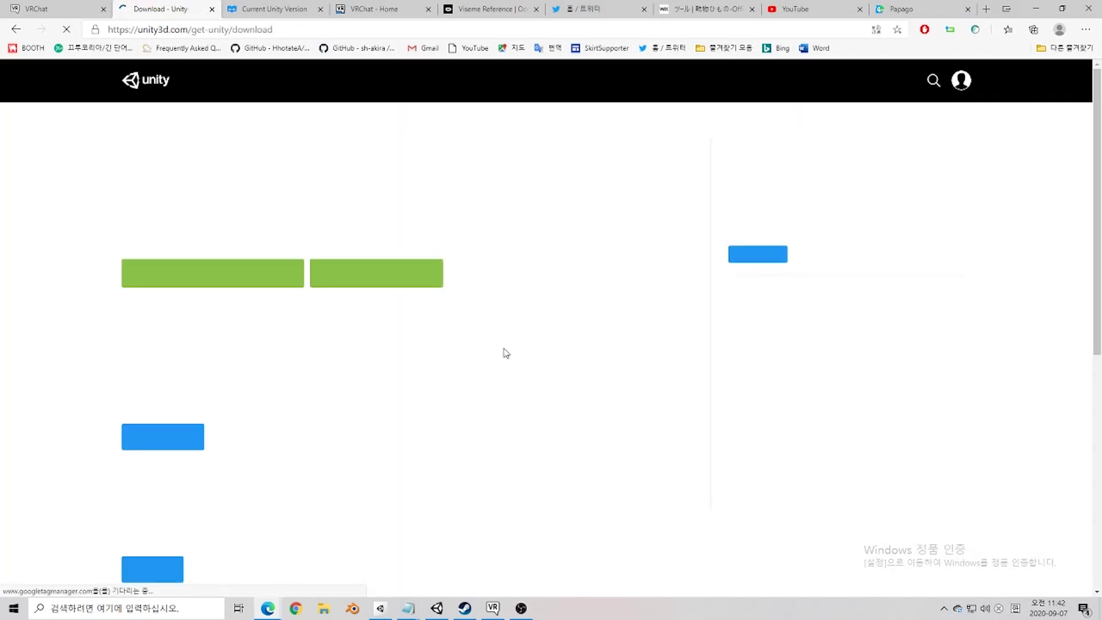
mouse_move(408, 279)
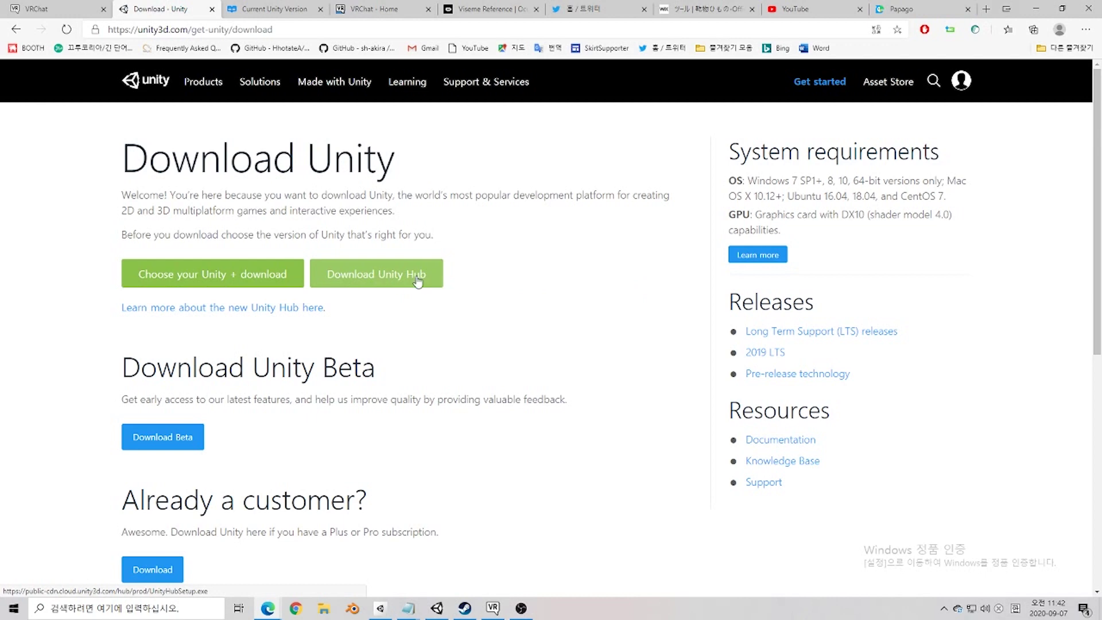
left_click(412, 280)
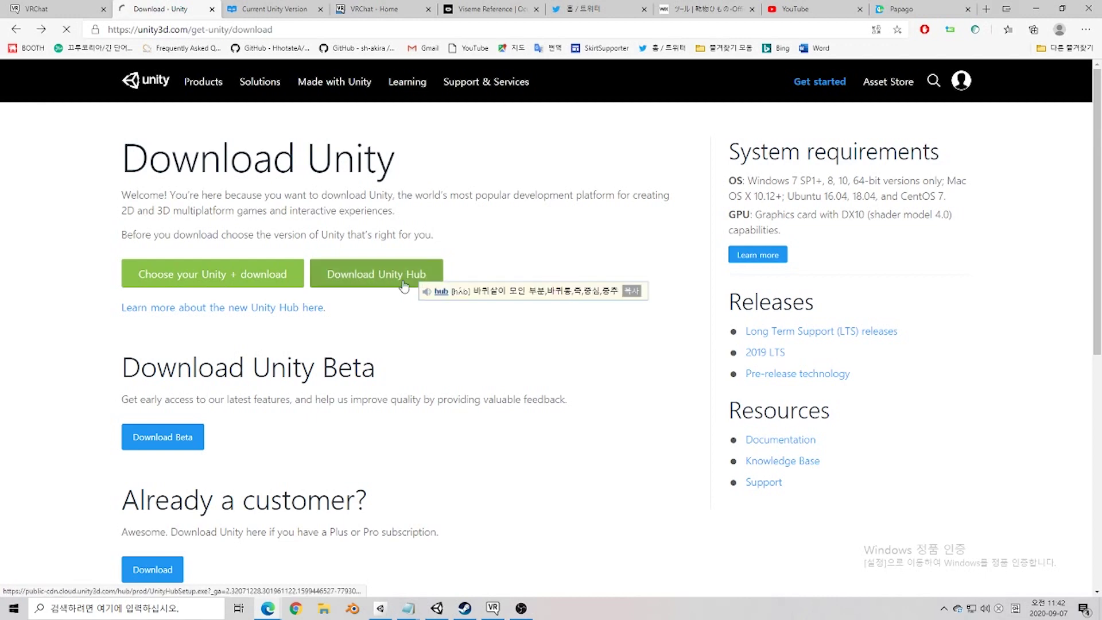
Step: Return to the Current Unity Version guide and request installation of the current Unity version via Unity Hub
key("alt+Left")
scroll(466, 397, "down", 1)
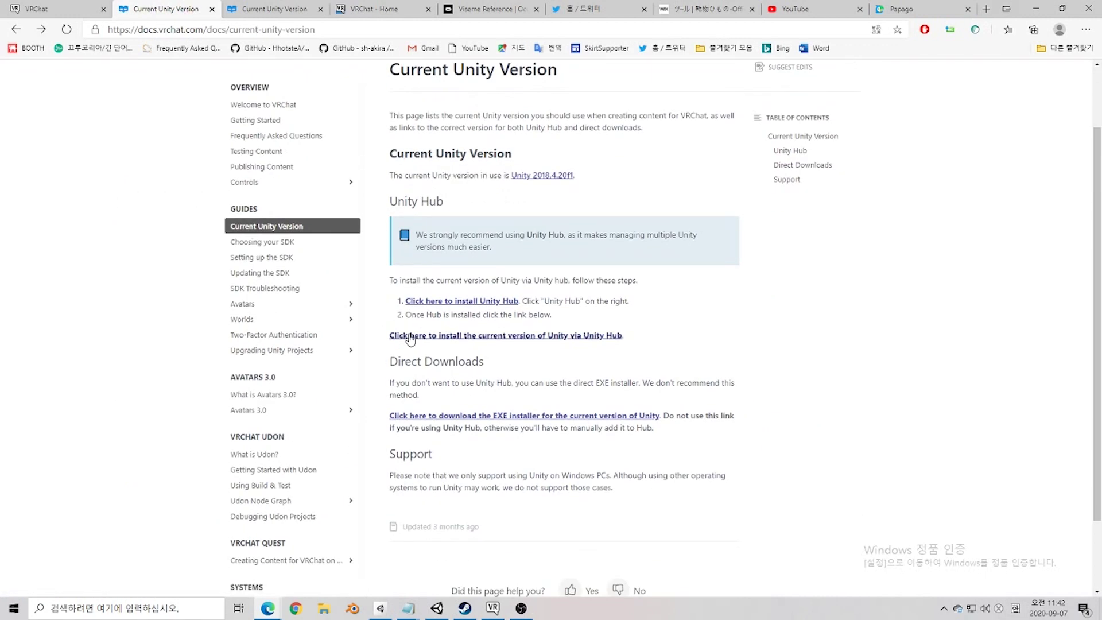
left_click(571, 336)
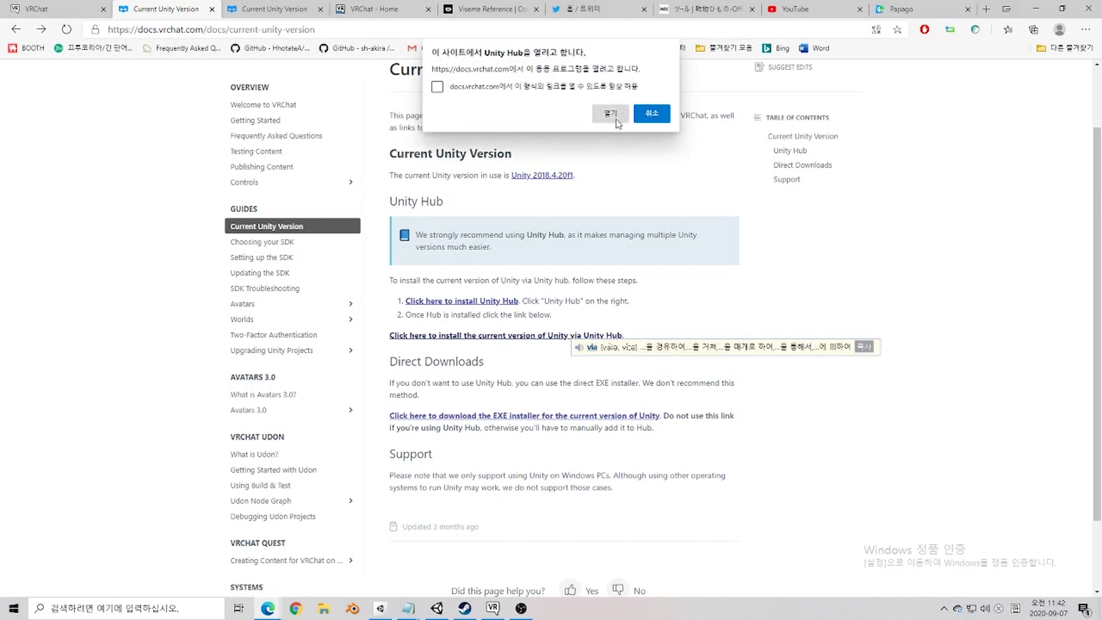
Step: Switch to Unity Hub and open the license management section of its preferences
left_click(436, 607)
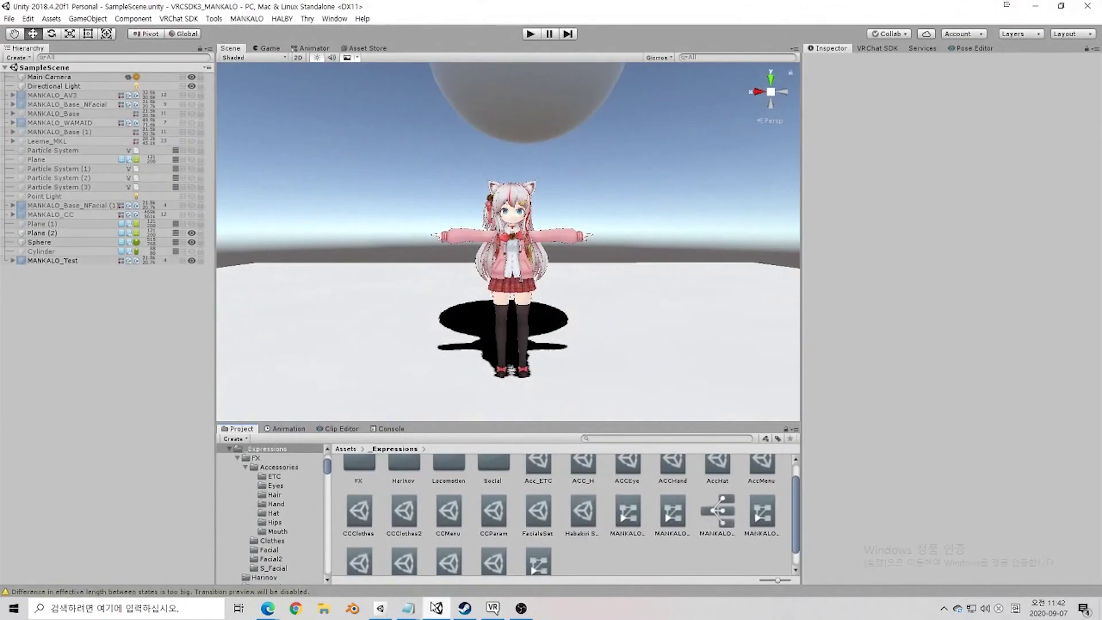
left_click(436, 607)
left_click(380, 607)
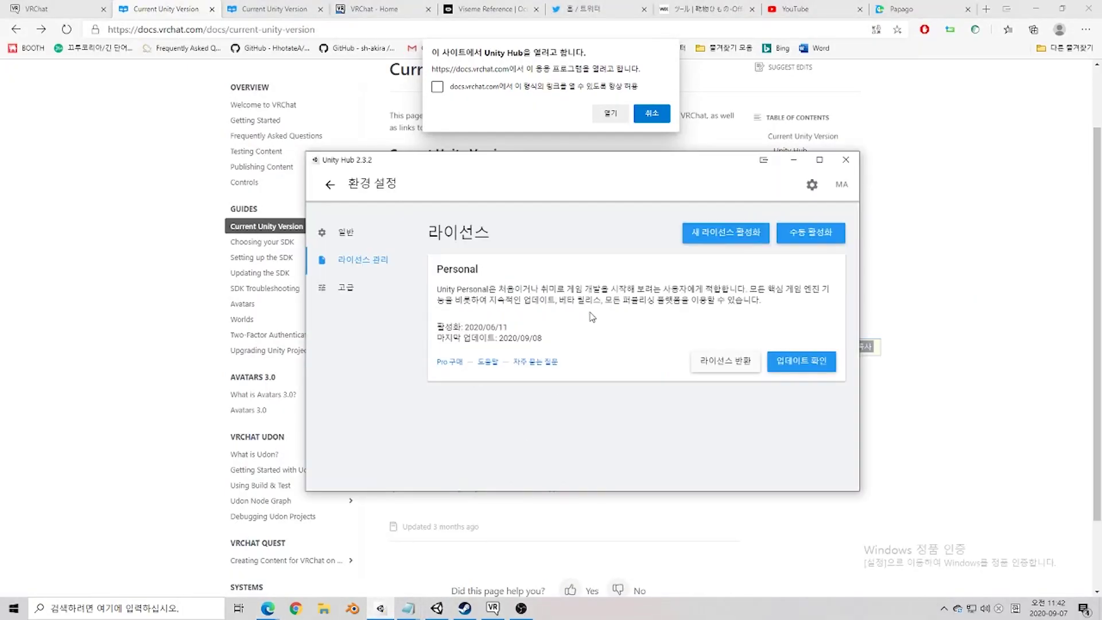
left_click(331, 185)
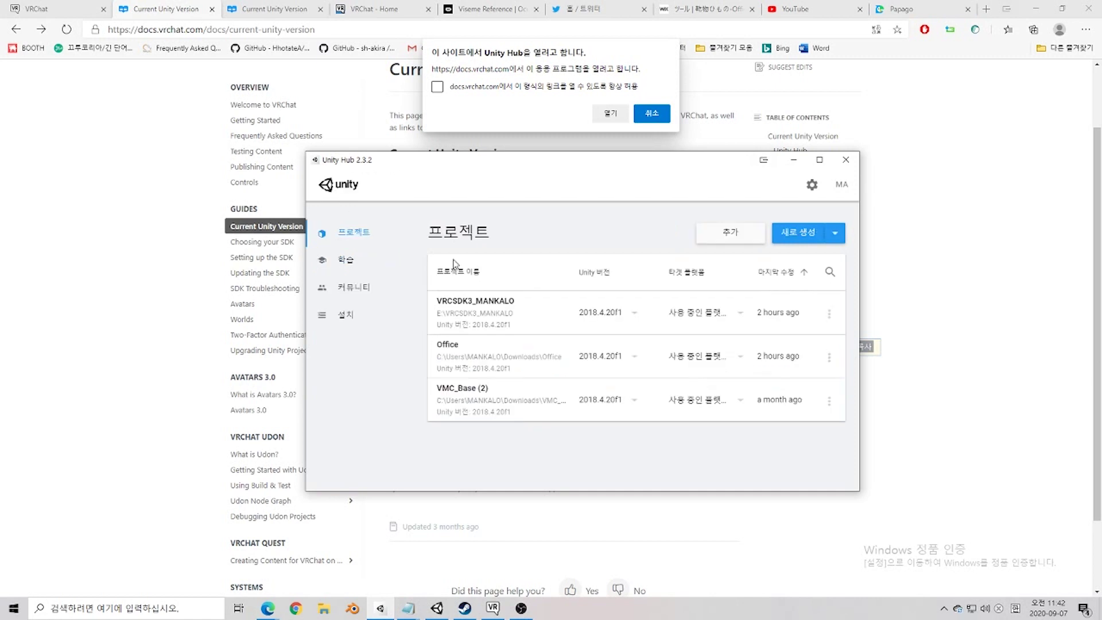
left_click(811, 185)
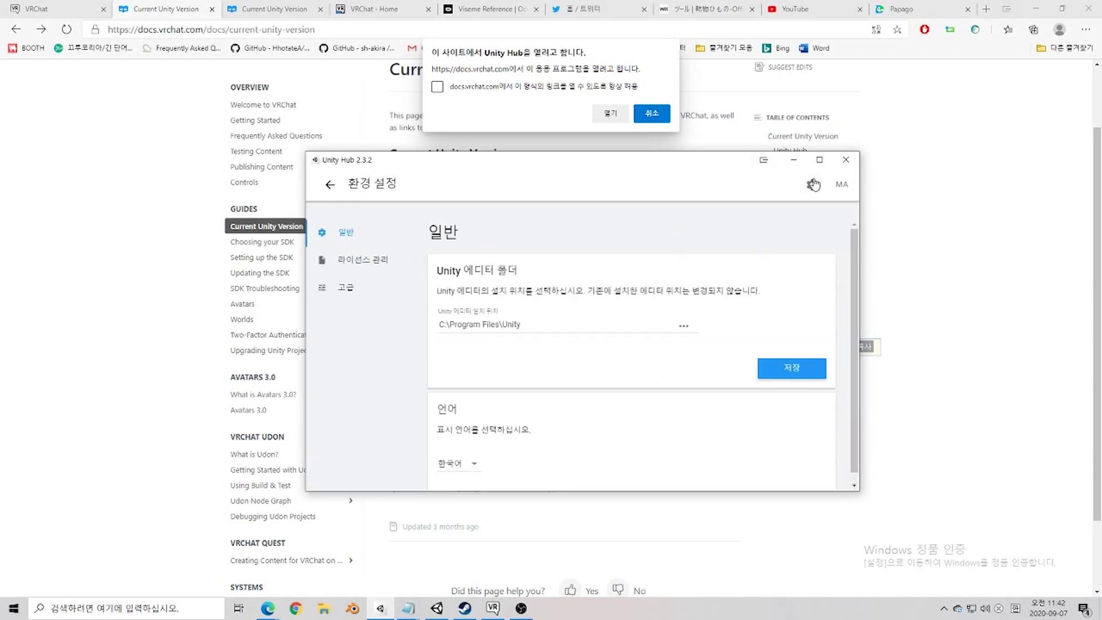
left_click(412, 262)
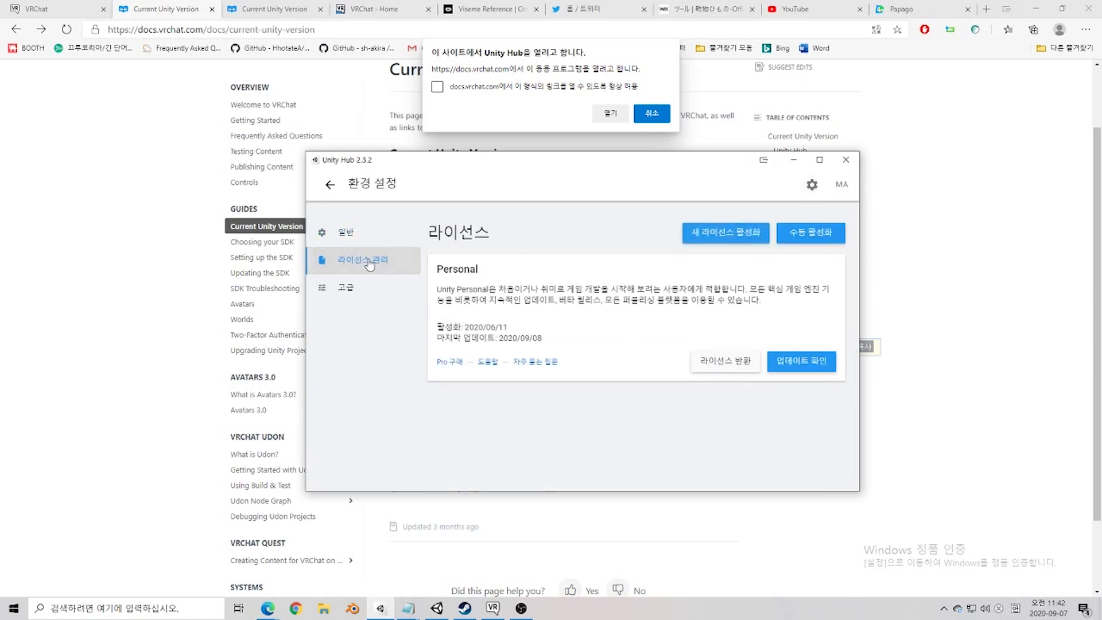
Step: Try activating a new Unity Personal license with the non-commercial use option, and return to the project list
left_click(747, 241)
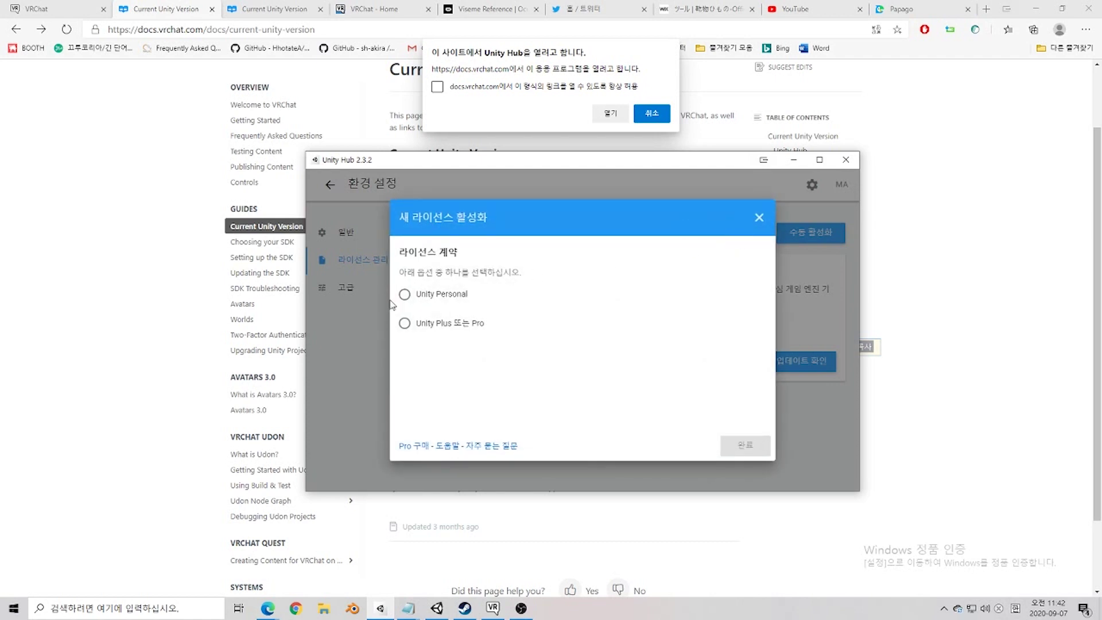
left_click(424, 296)
left_click(445, 334)
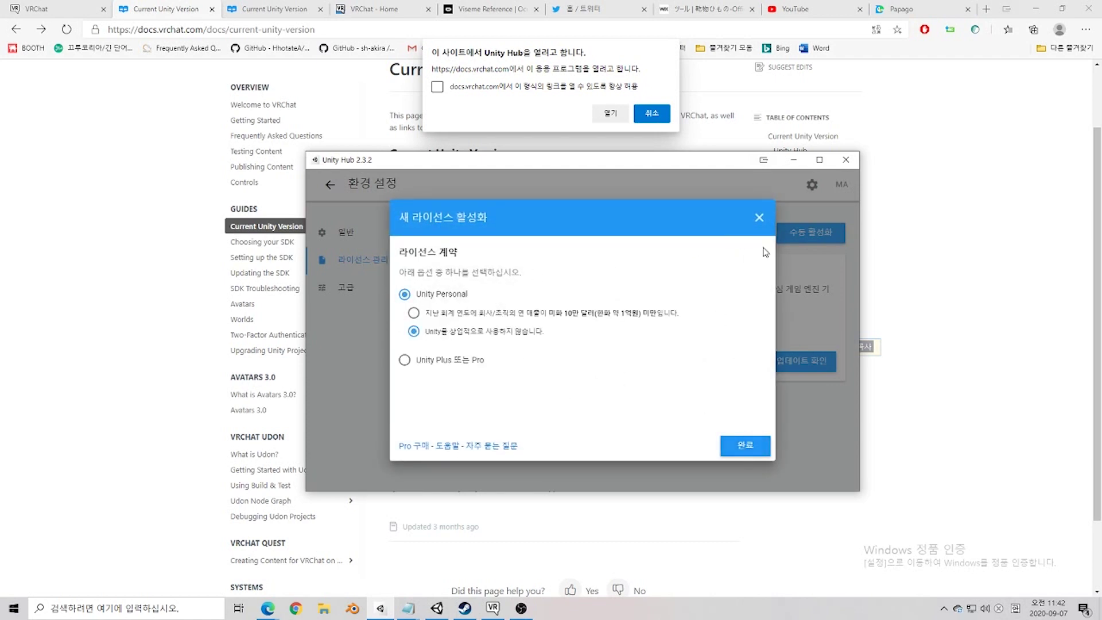
left_click(759, 220)
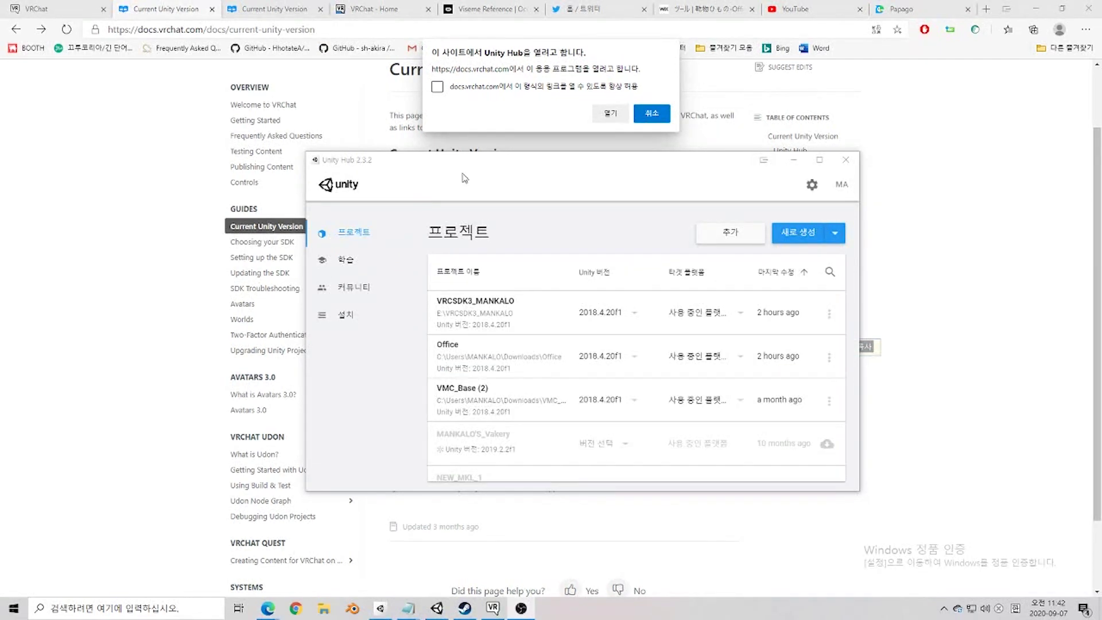
Step: Create a new 3D project named Gangjwa with Unity version 2018.4.20f1
left_click(838, 239)
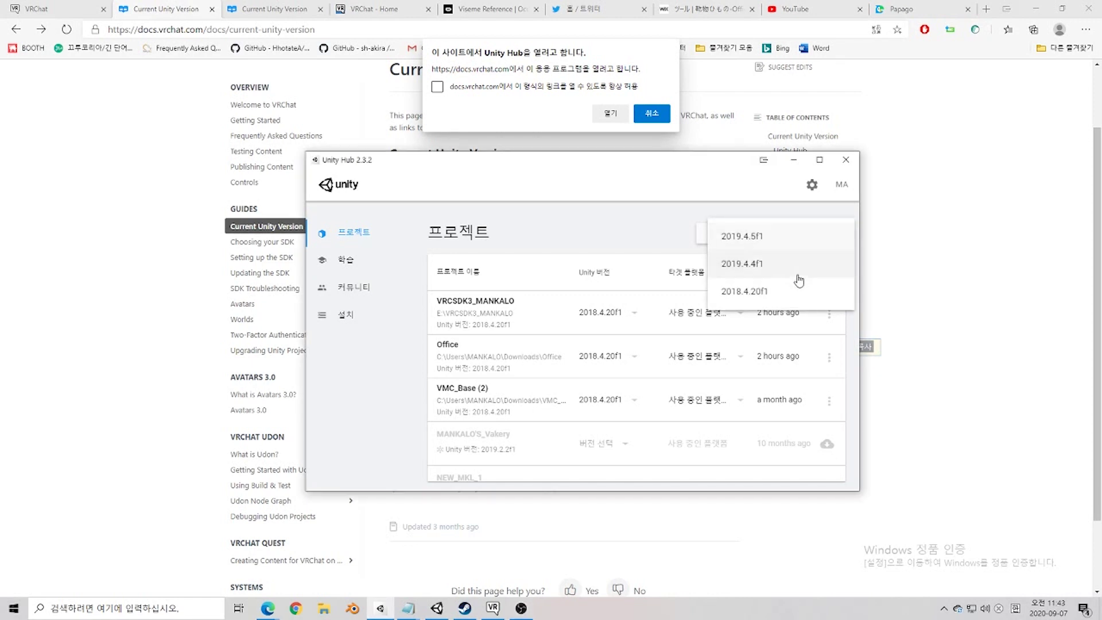
left_click(755, 291)
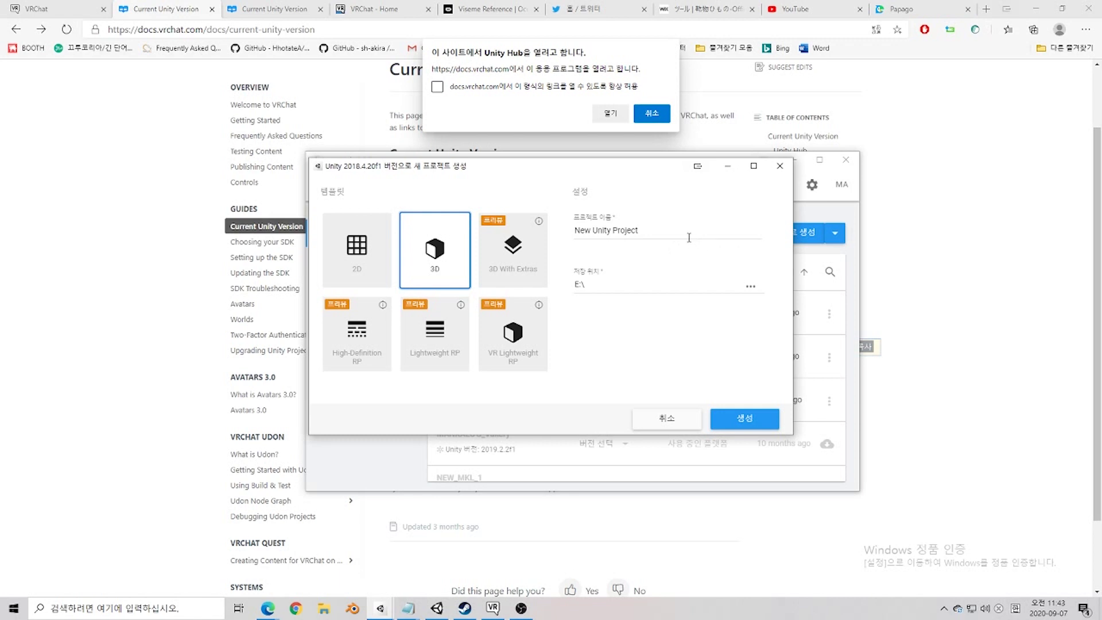
triple_click(667, 232)
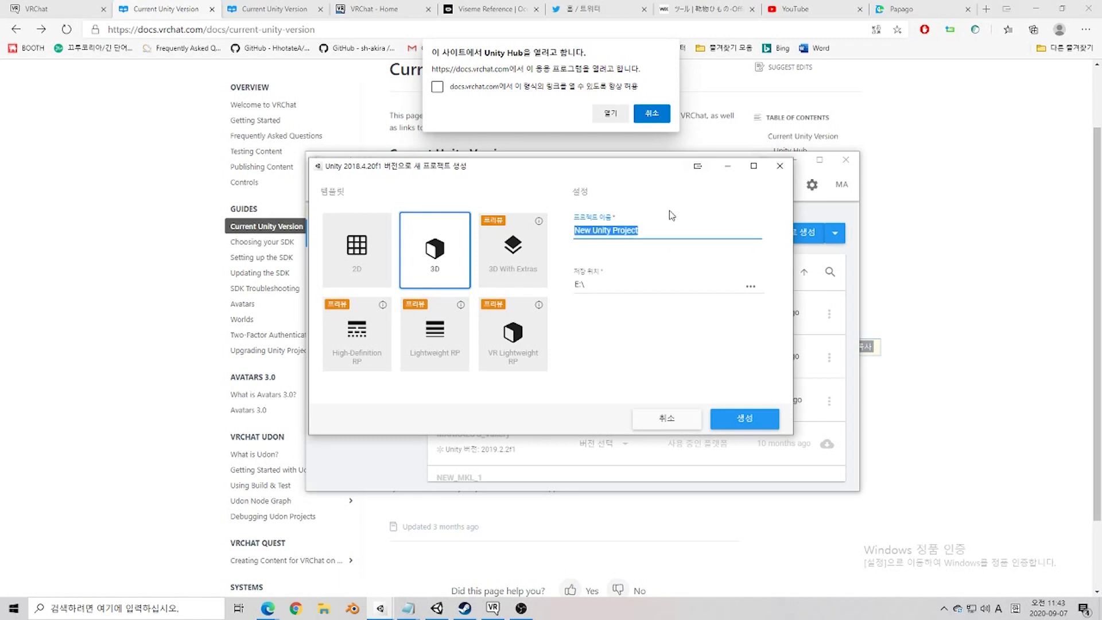
type("GangJwa")
left_click(740, 414)
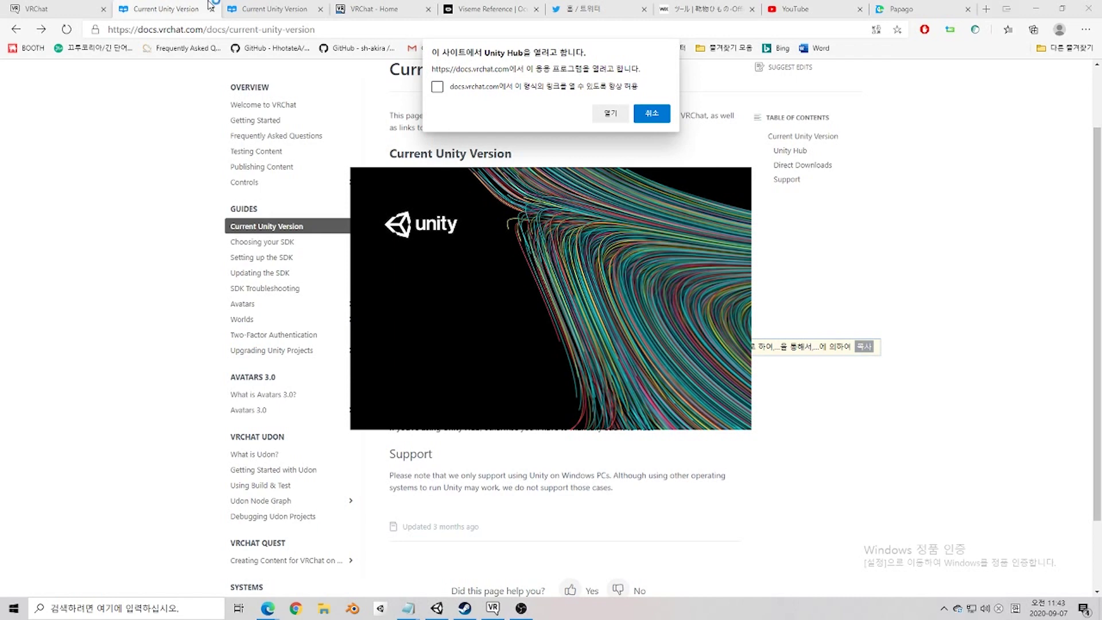
Step: Switch to the browser and download the SDK3 - Avatars package from VRChat's download page
left_click(391, 7)
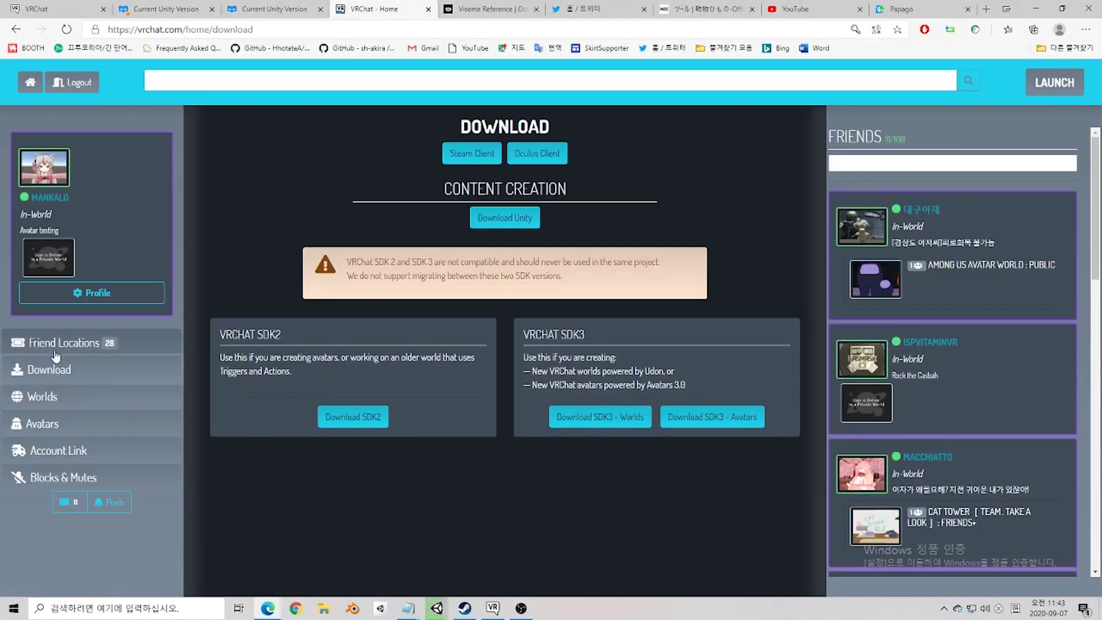
mouse_move(46, 377)
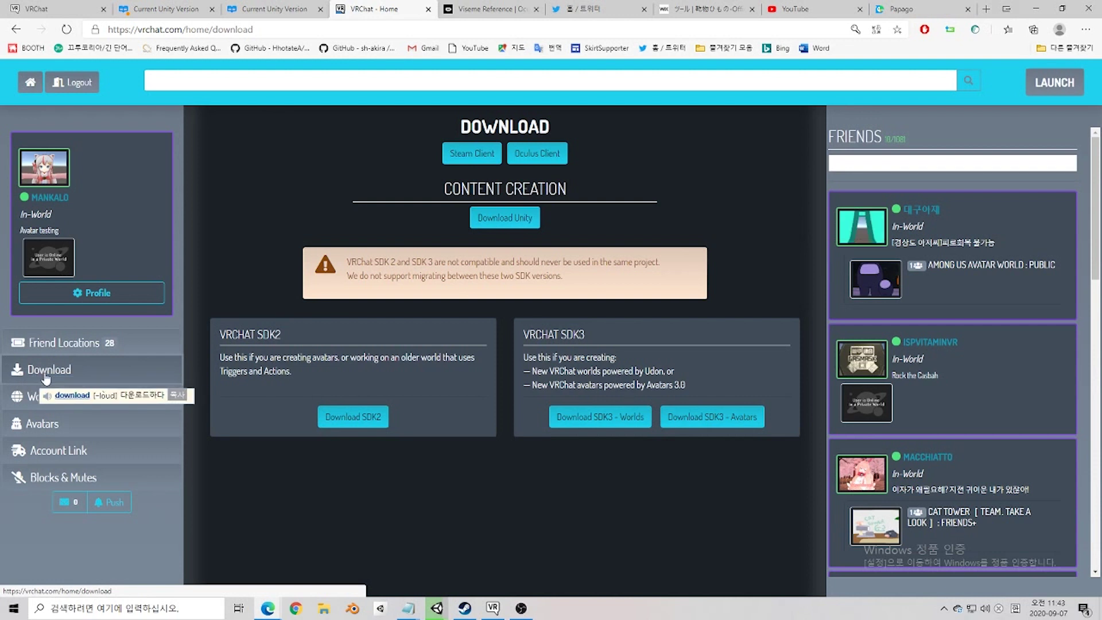
left_click_drag(519, 338, 686, 385)
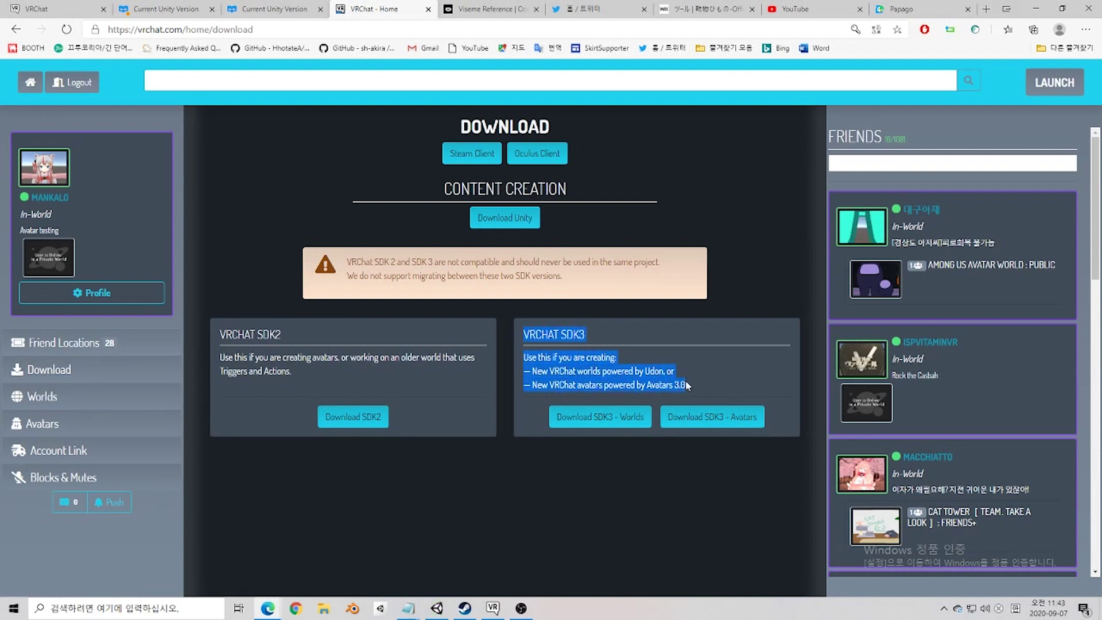
left_click(678, 457)
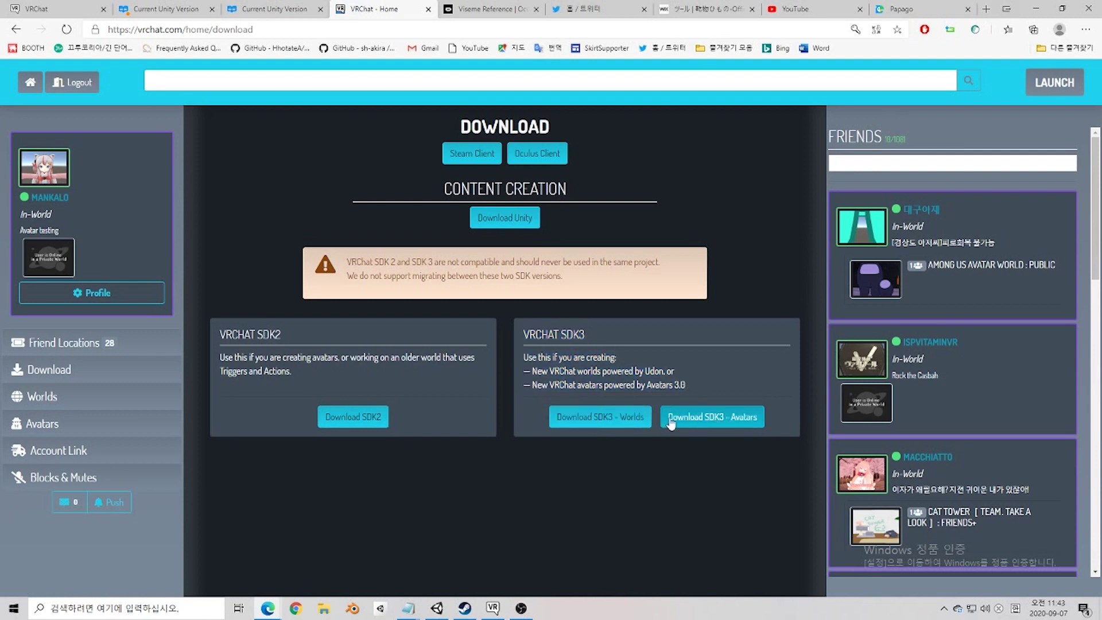
mouse_move(735, 426)
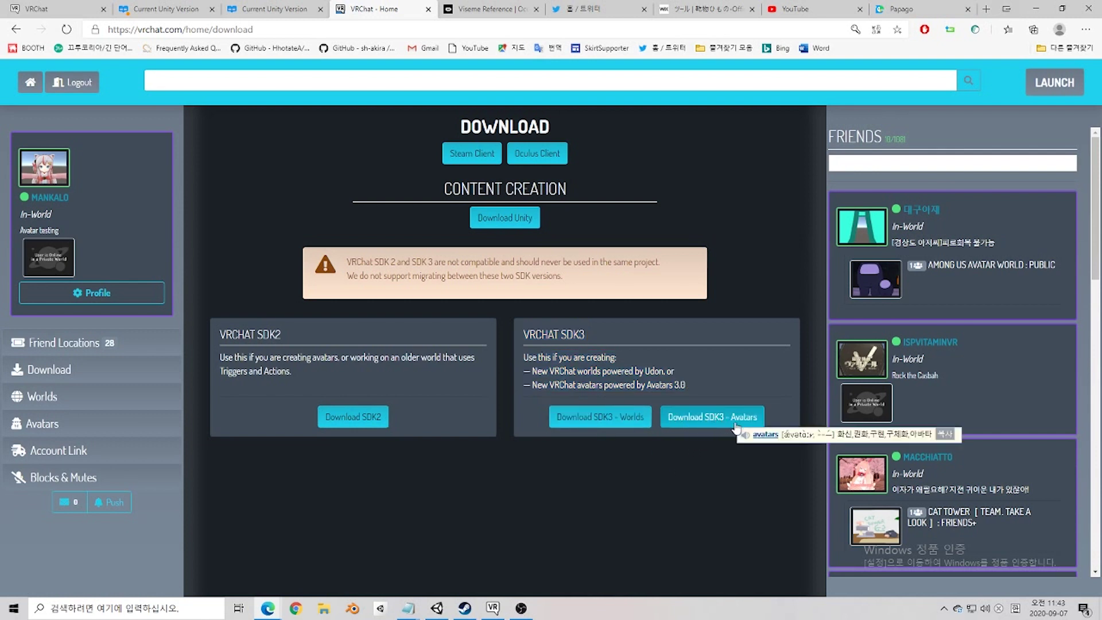
left_click(734, 427)
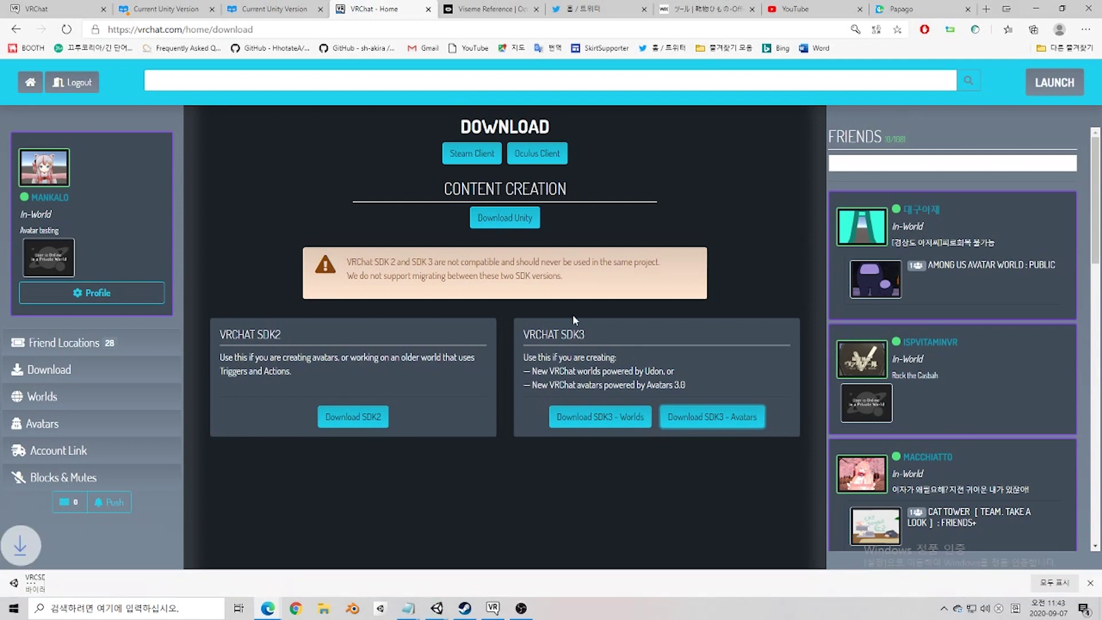
mouse_move(447, 264)
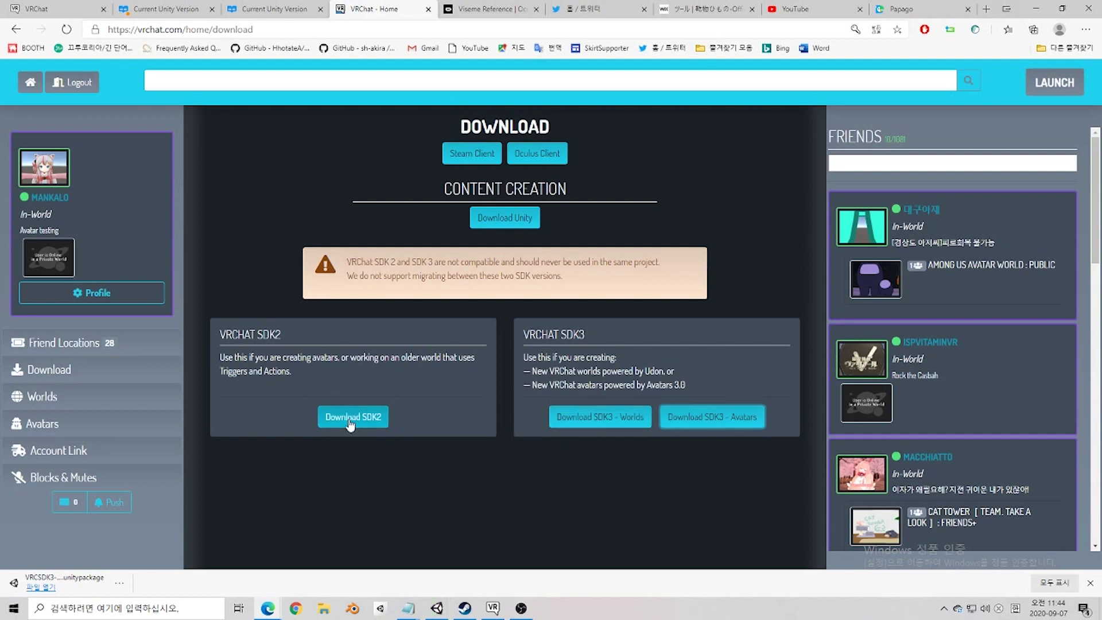
mouse_move(337, 432)
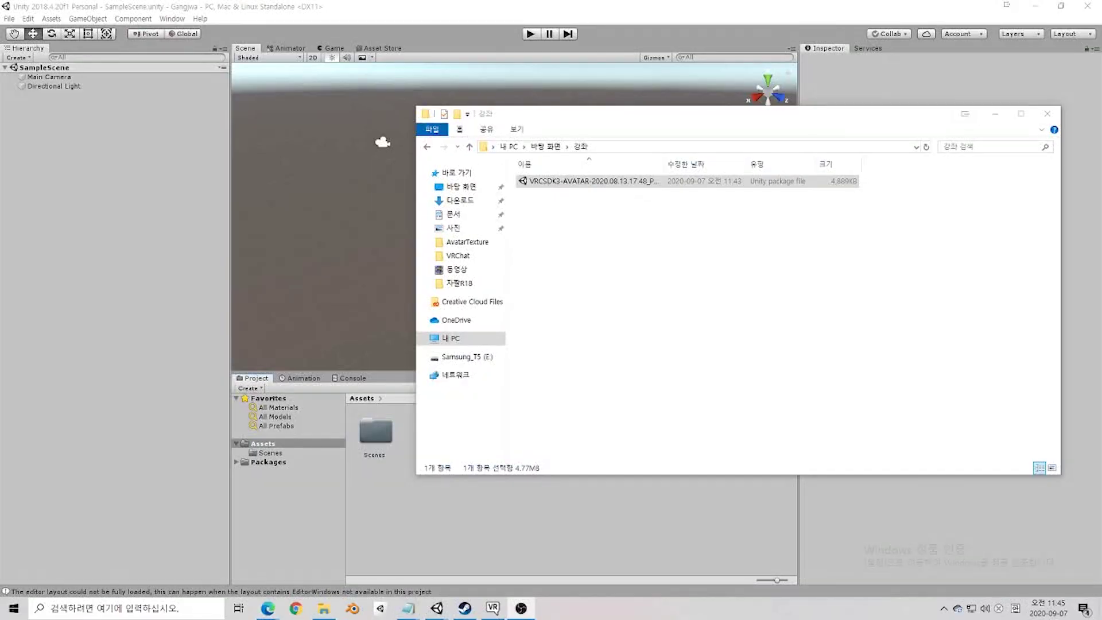
Step: Import all contents of the VRCSDK3-AVATAR-2020.08.13.17.48_Public (2) package into the Unity project's Assets folder
left_click(649, 251)
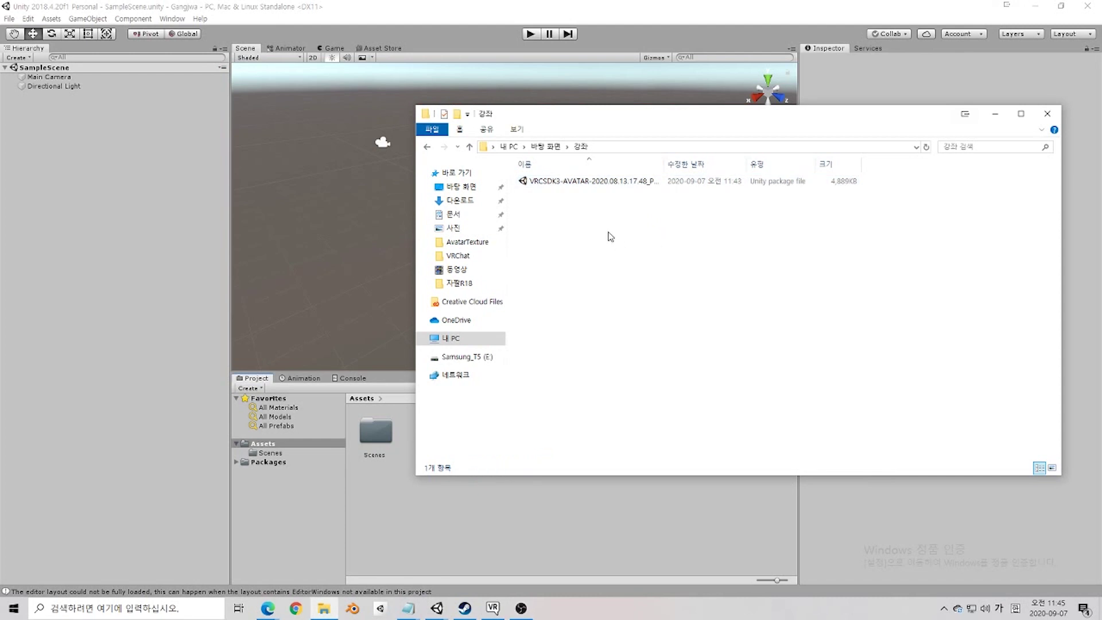
left_click(545, 183)
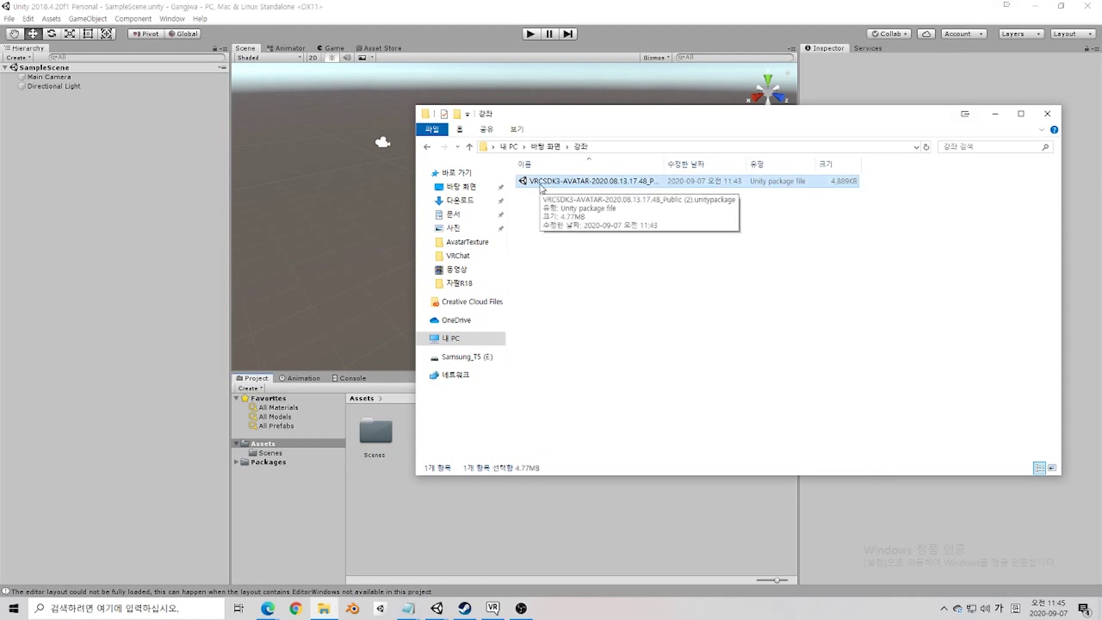
left_click_drag(541, 188, 487, 514)
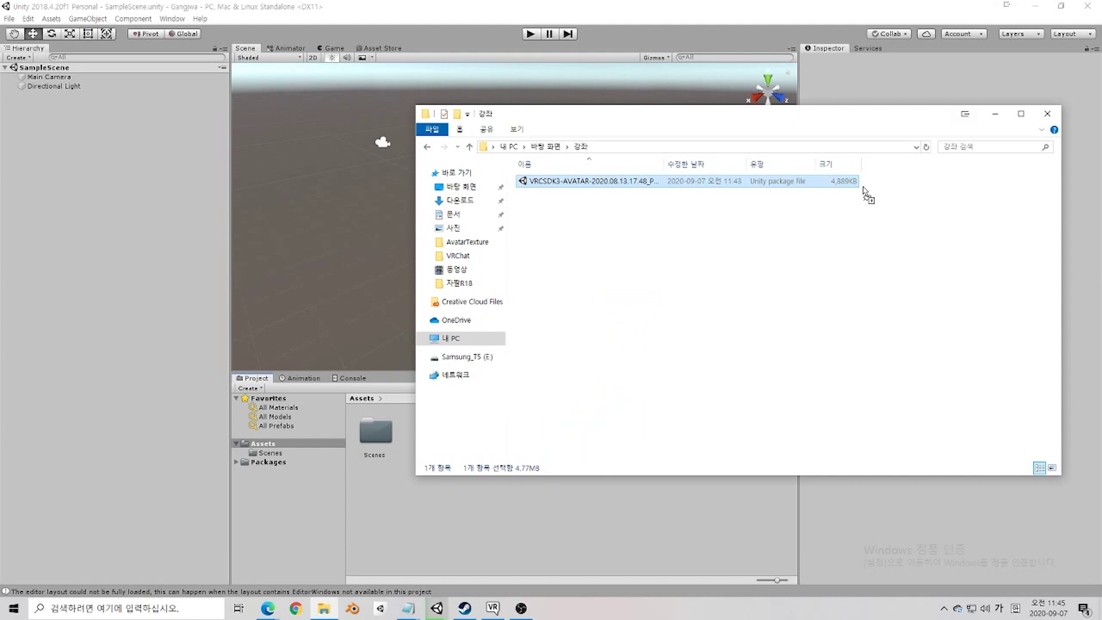
left_click_drag(580, 181, 563, 186)
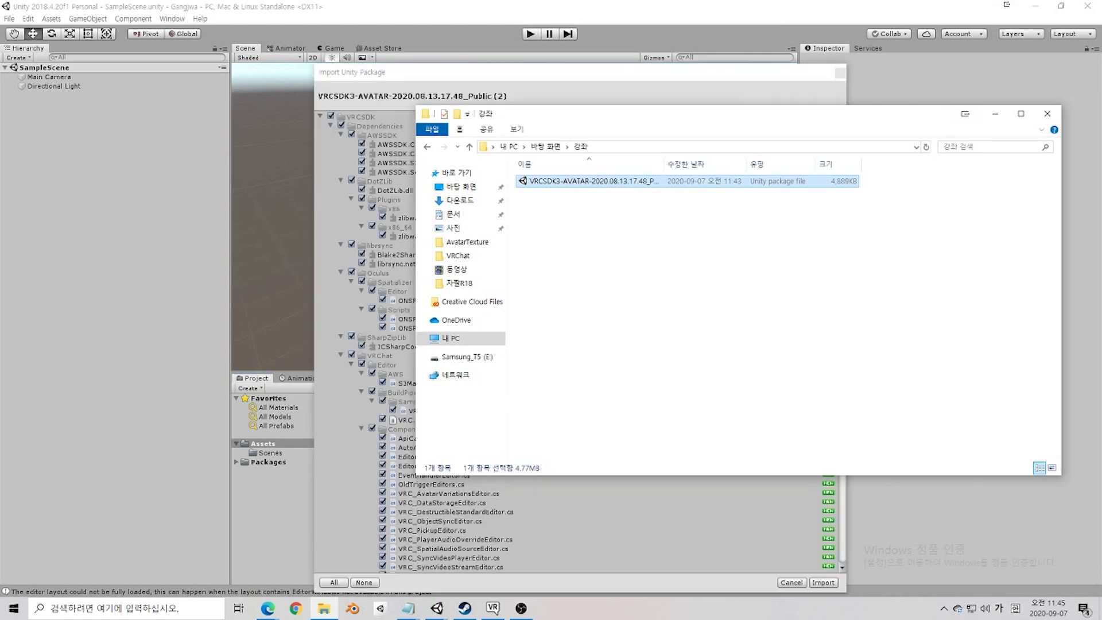
left_click(995, 113)
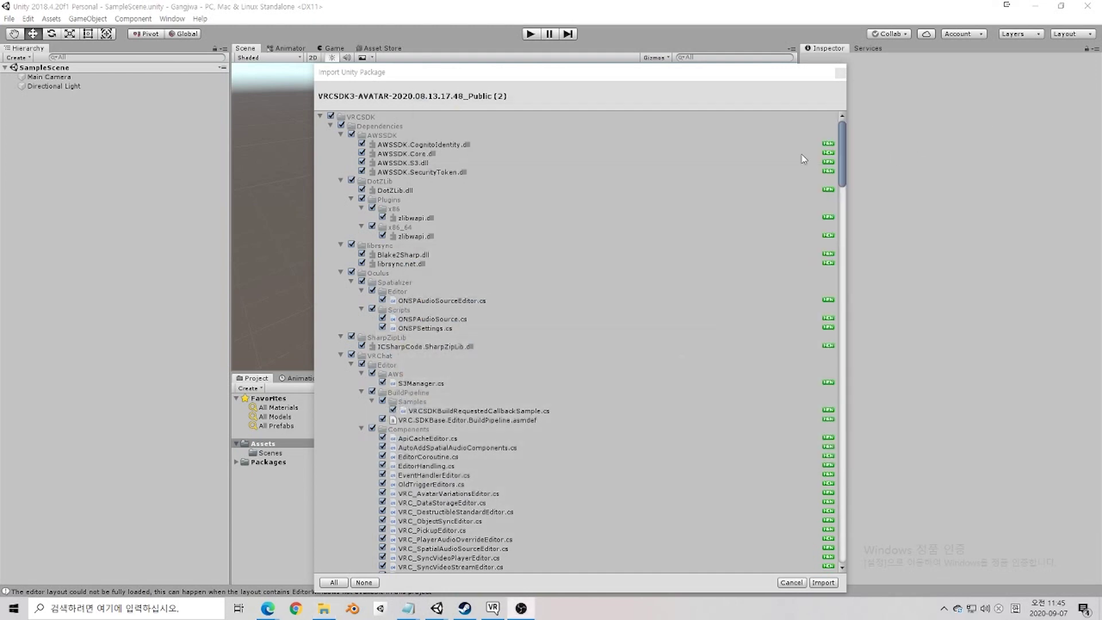
left_click_drag(463, 78, 451, 43)
scroll(701, 498, "down", 10)
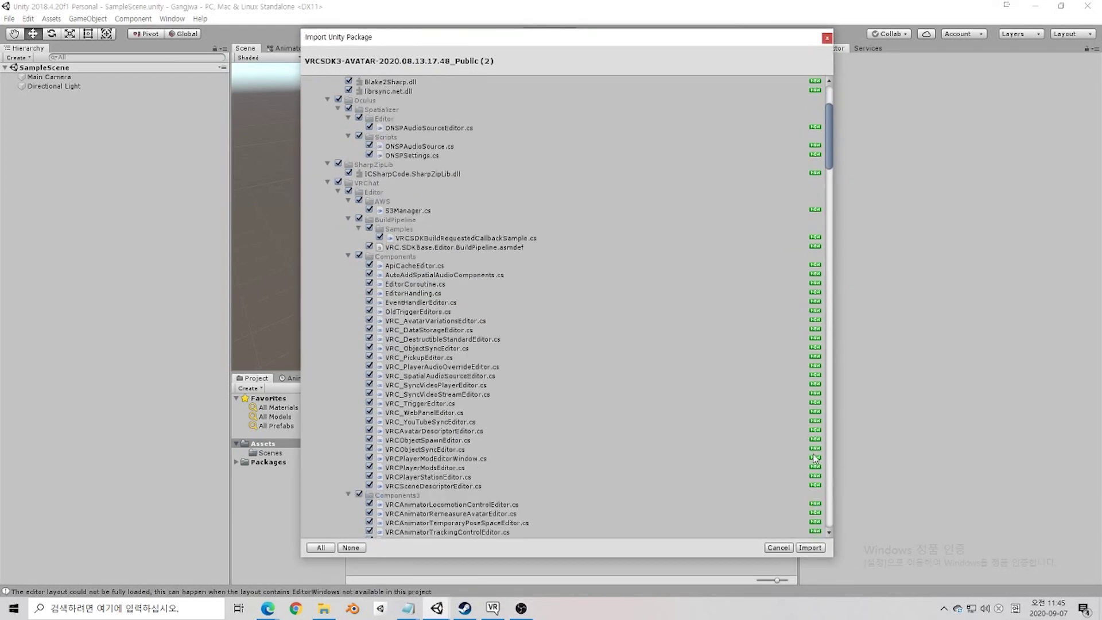
left_click(810, 547)
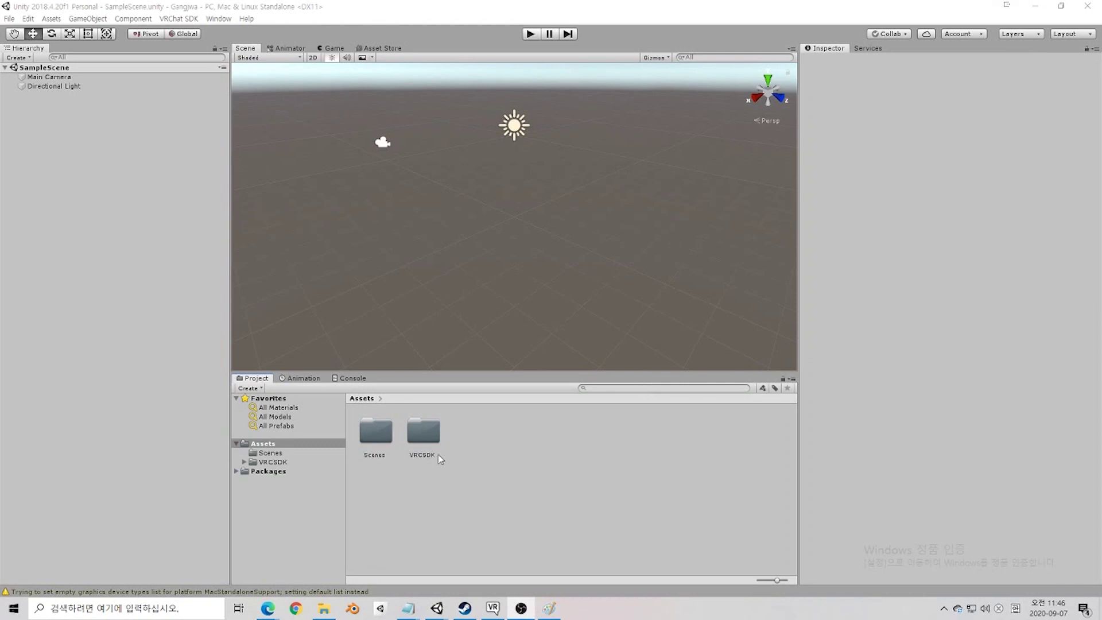
Step: Switch to the browser and look through the YouTube channel's earlier VRChat avatar tutorial videos
left_click(417, 434)
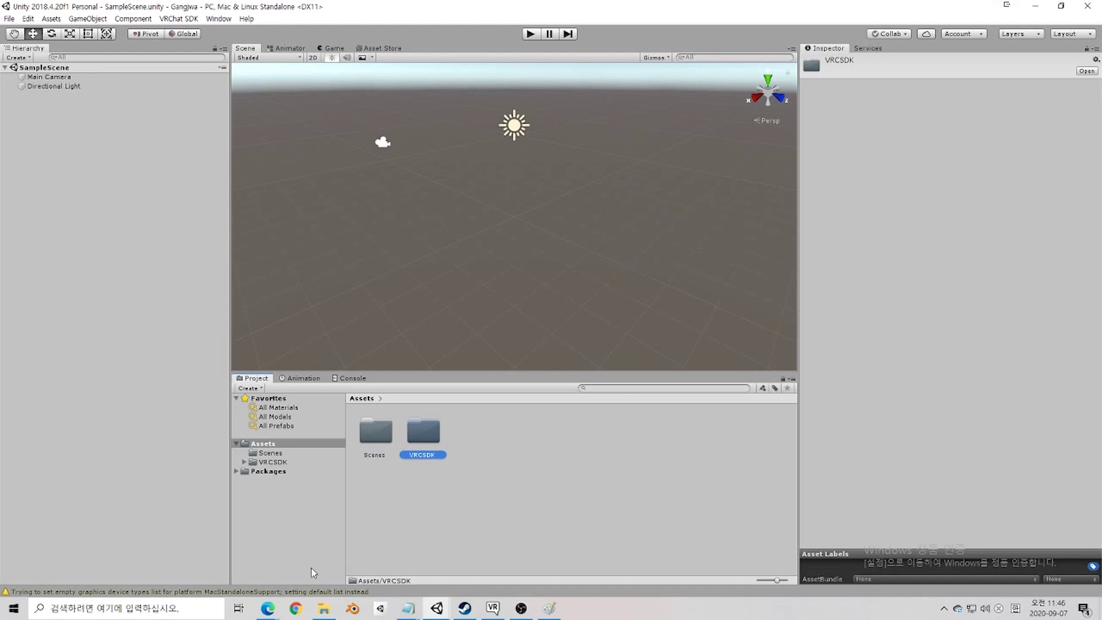
mouse_move(268, 608)
left_click(355, 568)
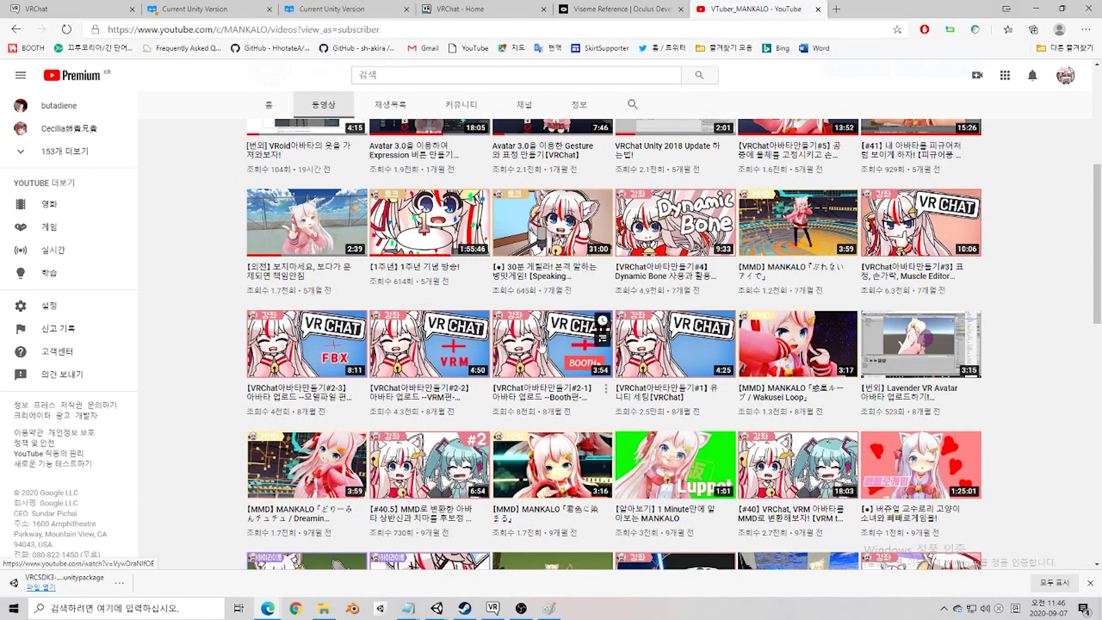
left_click(549, 608)
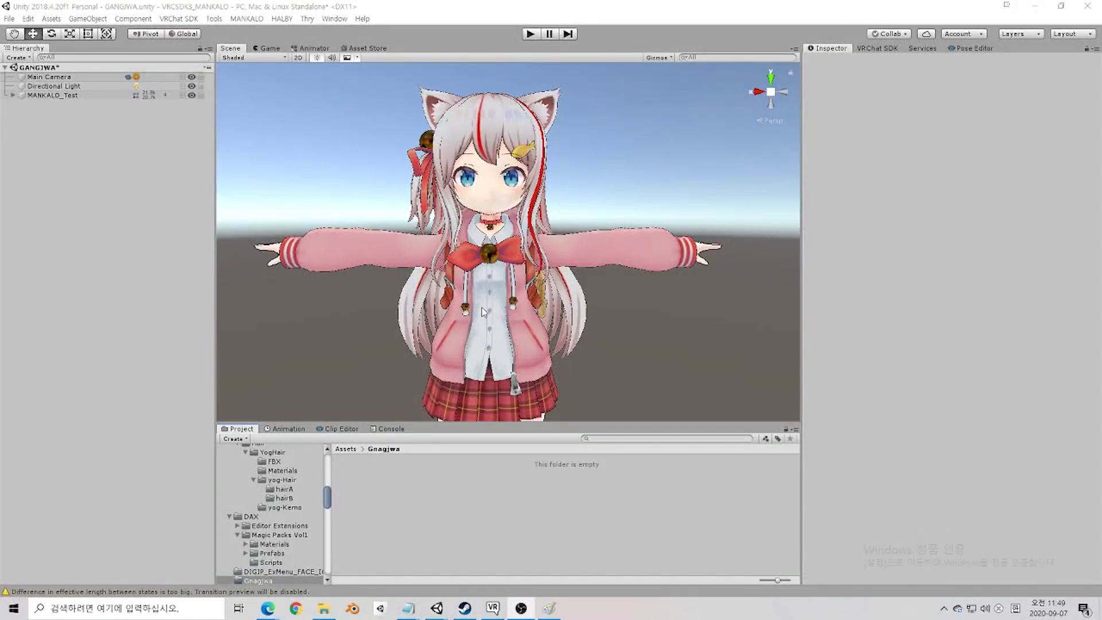
Step: Switch to the Notepad note and read the list of Scene view navigation controls, closing with a return to Unity
right_click_drag(484, 301, 473, 317)
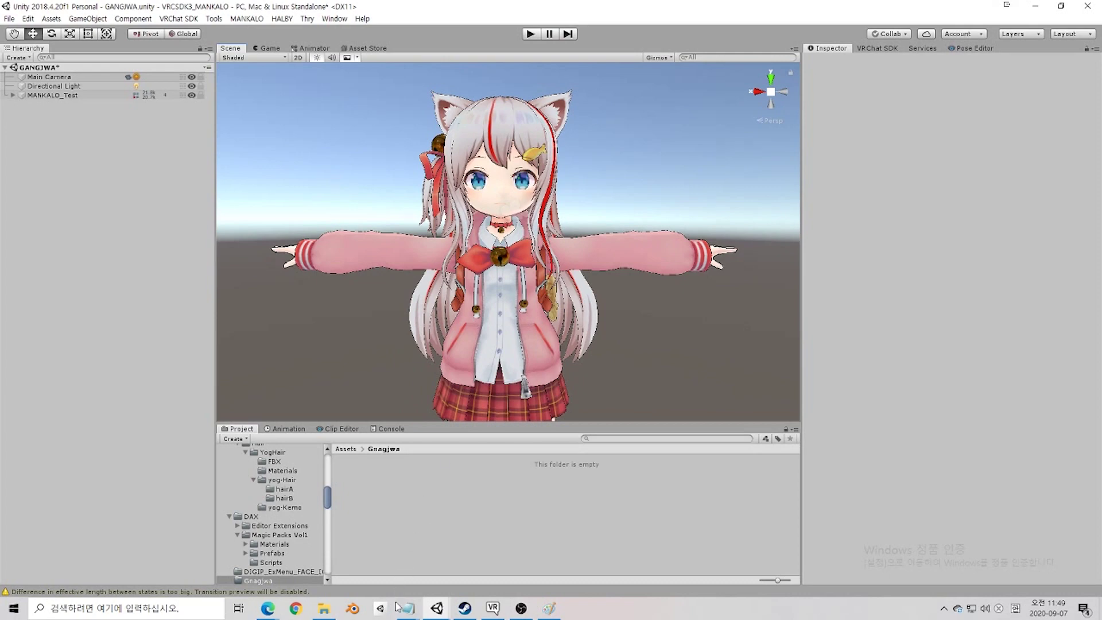
mouse_move(405, 612)
left_click(401, 558)
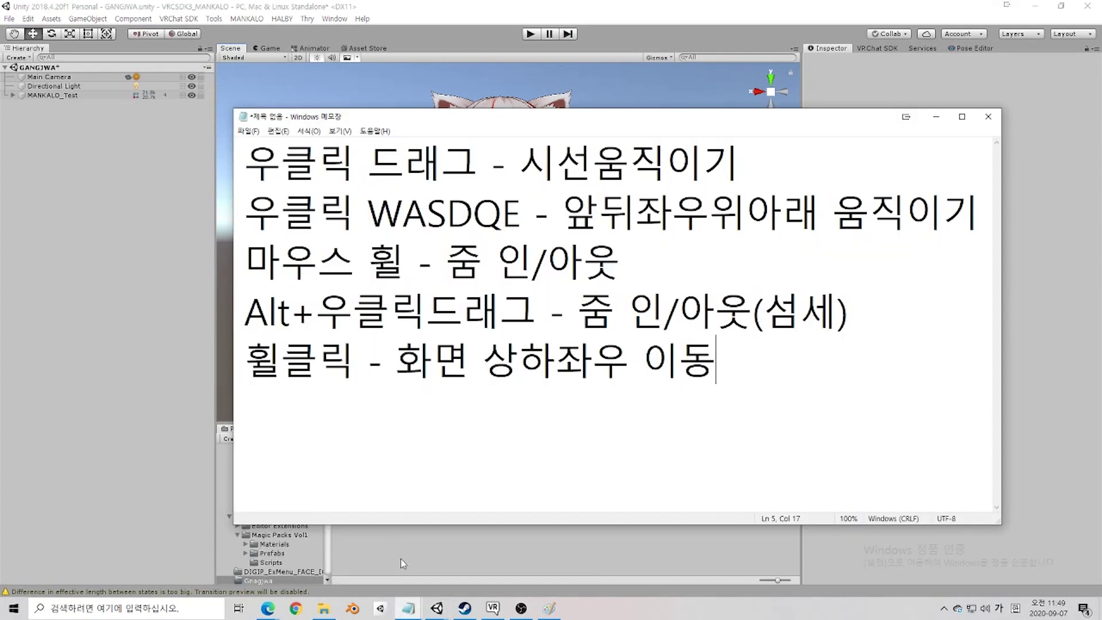
left_click_drag(781, 415, 250, 178)
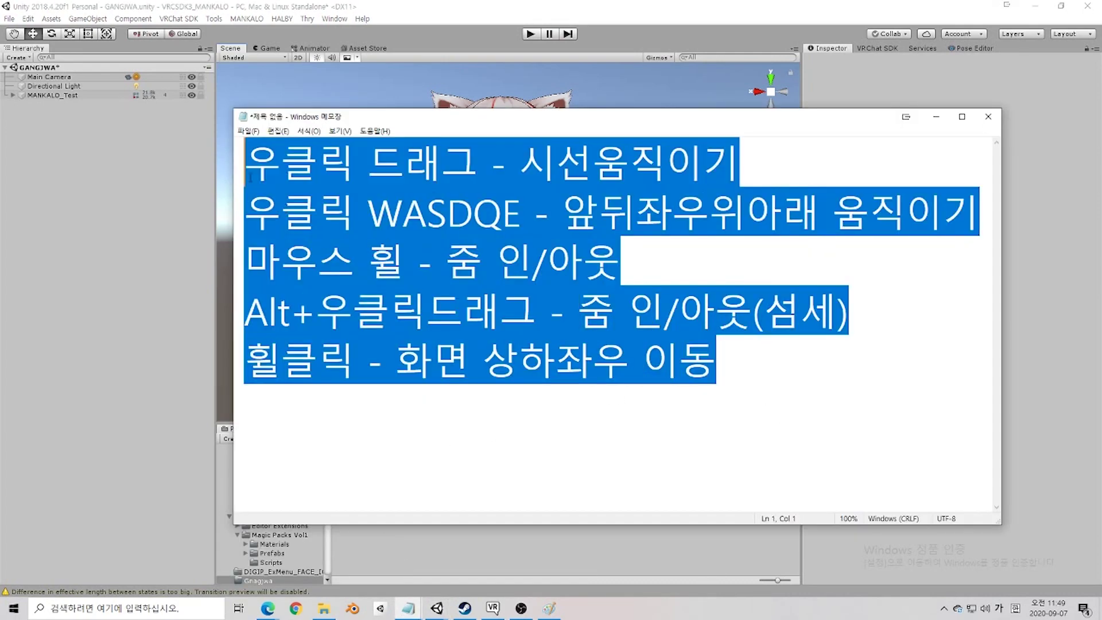
left_click(785, 366)
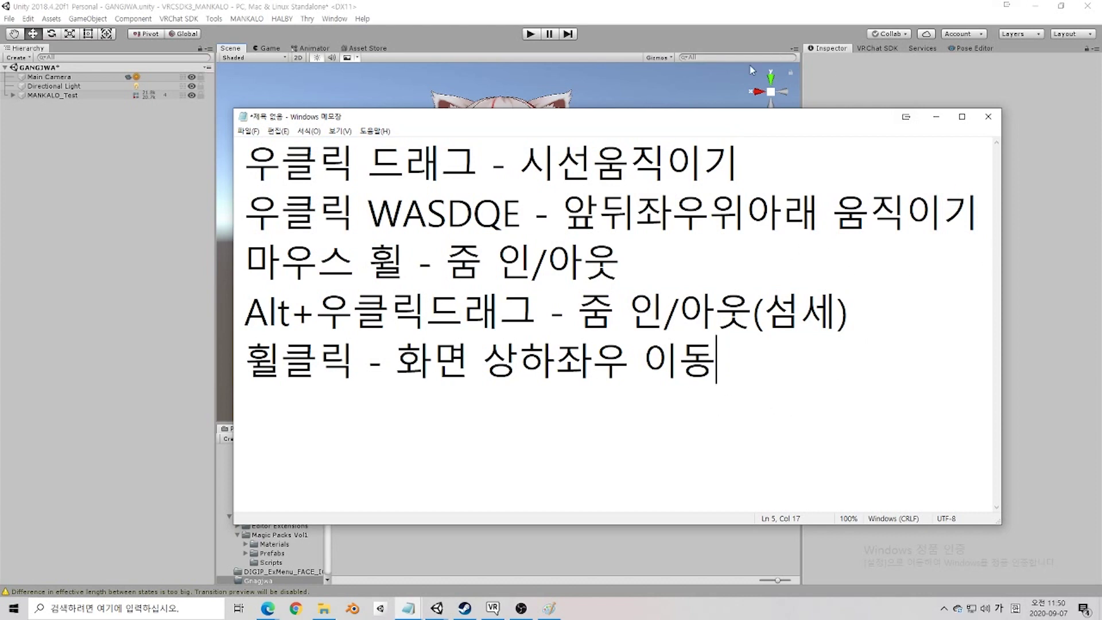
left_click(609, 91)
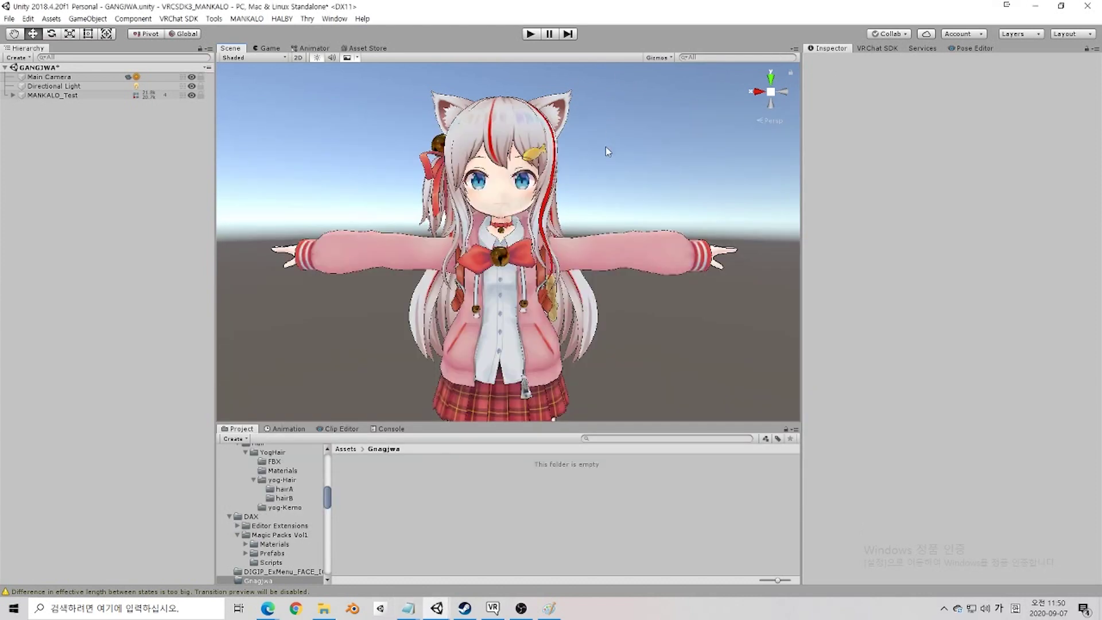
Step: Try rotating, zooming and panning the Scene view around the avatar
mouse_move(605, 147)
right_mouse_down()
mouse_move(581, 103)
mouse_move(592, 162)
right_mouse_up()
scroll(591, 162, "down", 2)
scroll(591, 162, "up", 2)
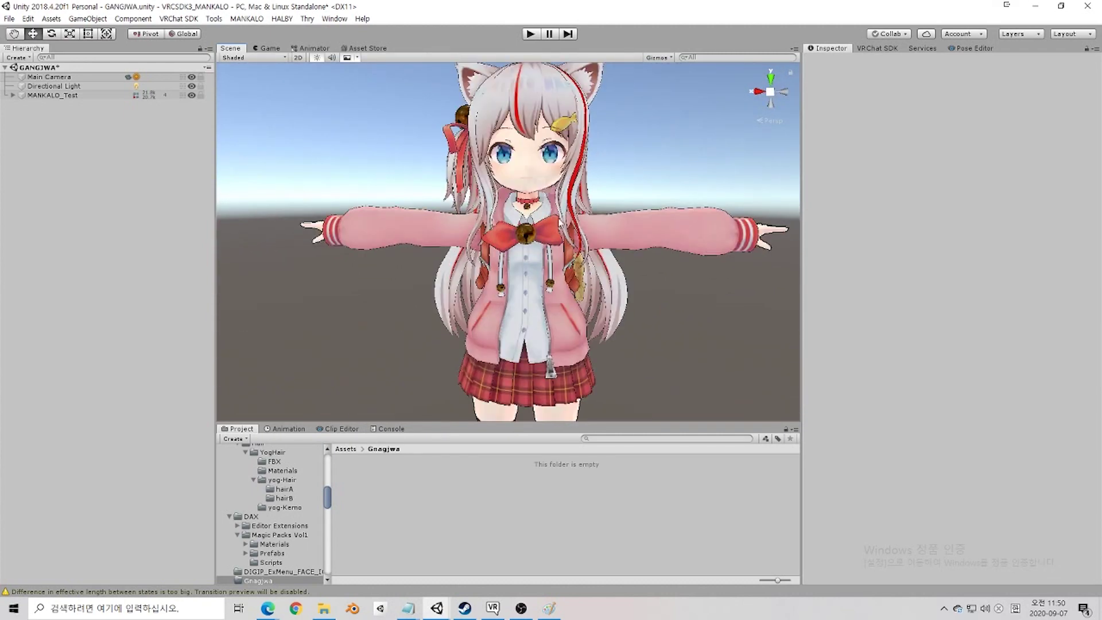
middle_click_drag(561, 211, 545, 256)
right_click_drag(547, 249, 568, 216)
middle_click_drag(568, 216, 586, 205)
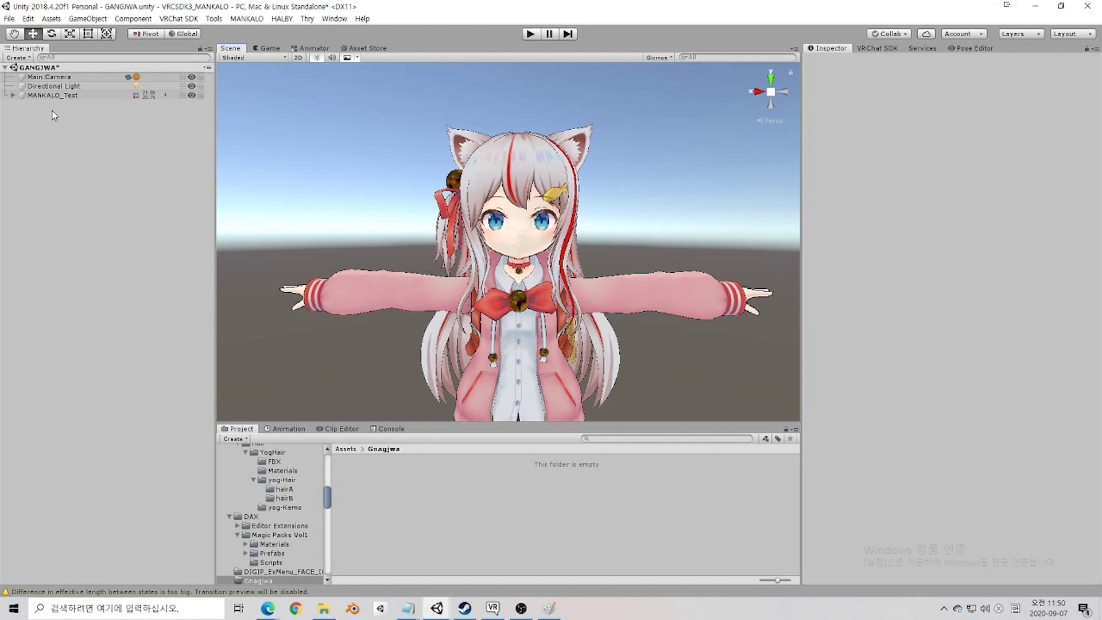
Step: Add a VRC Avatar Descriptor component to the MANKALO_Test avatar, searching the components for "avatar"
left_click(37, 96)
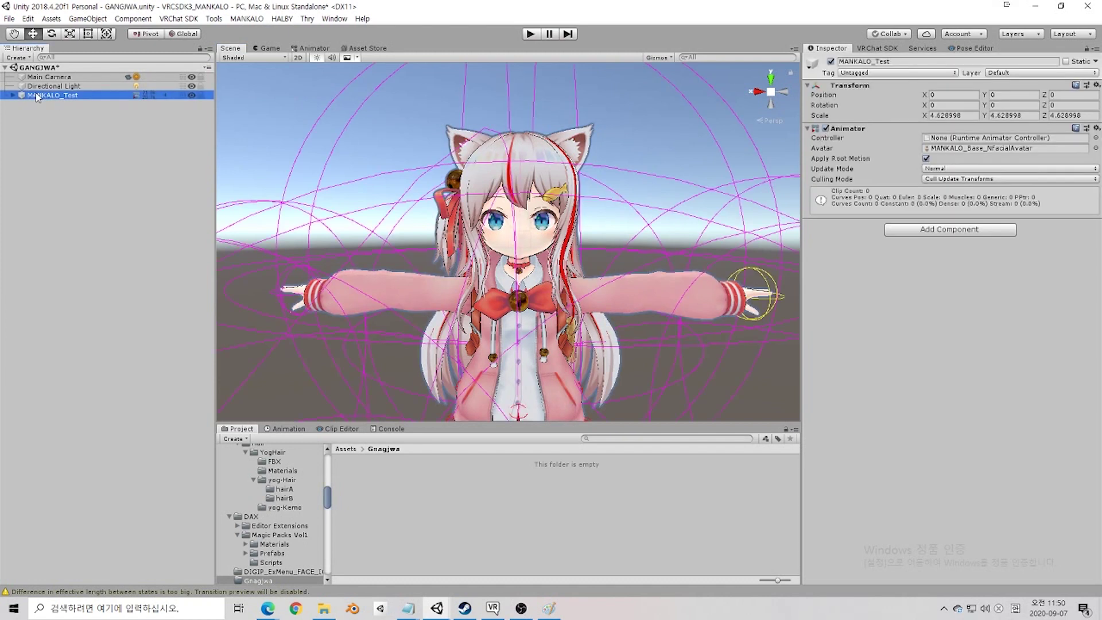
left_click(943, 231)
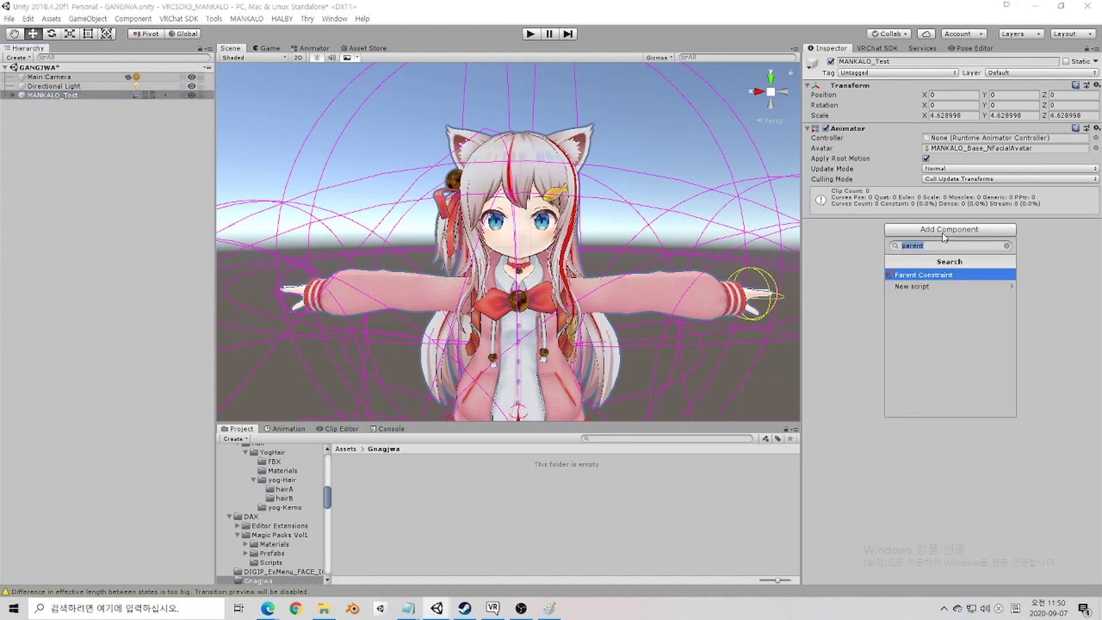
type("avatar")
left_click(958, 280)
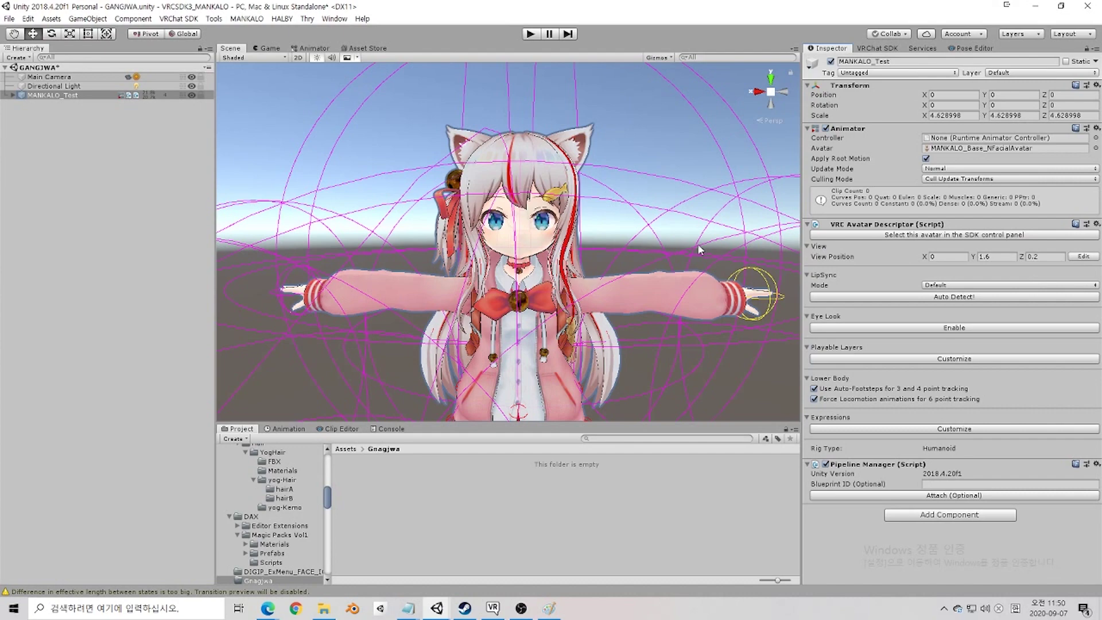
Step: Start editing the avatar's View Position and lower the view ball to about Y 0.716, near head height
right_click_drag(700, 249, 574, 238)
middle_click_drag(574, 239, 405, 208)
right_click_drag(631, 180, 529, 175)
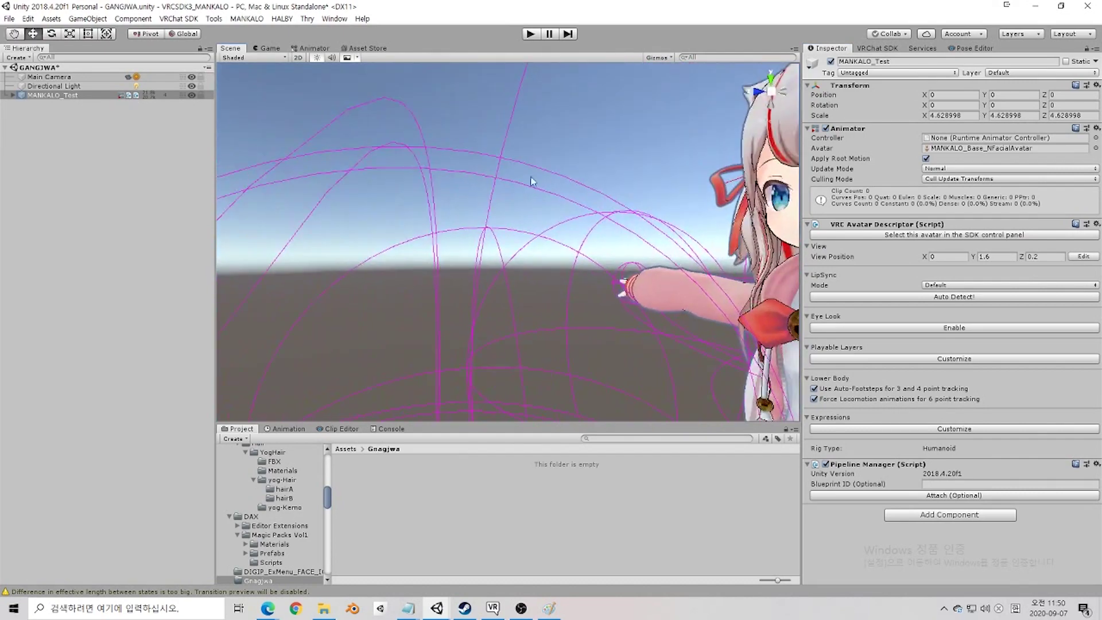
middle_click_drag(529, 176, 428, 199)
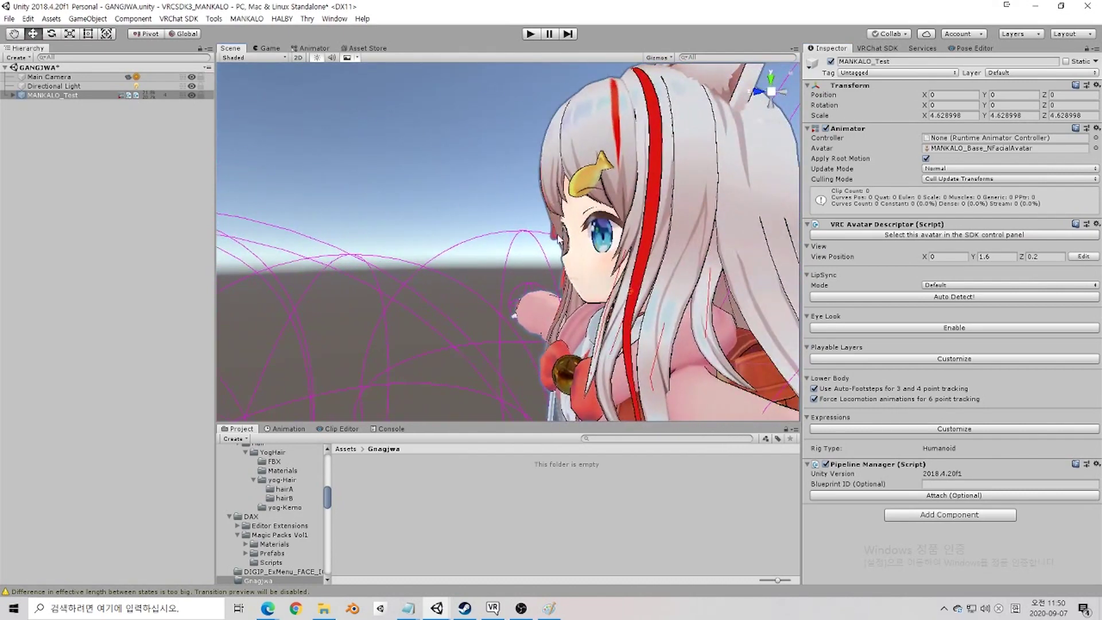
right_click_drag(556, 236, 538, 187)
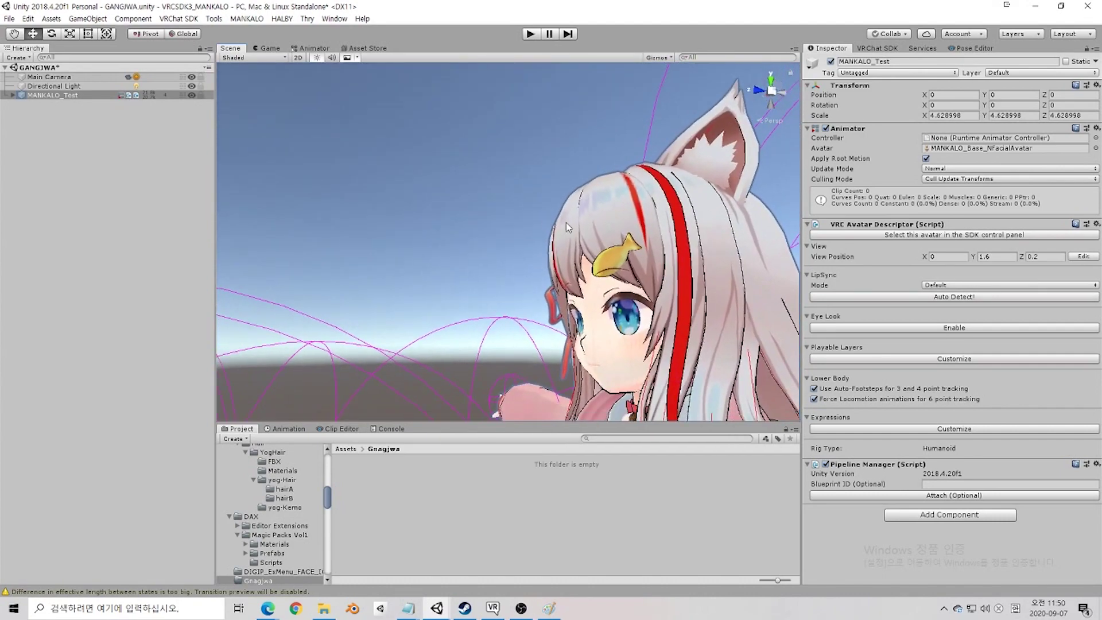
right_click_drag(637, 245, 622, 253)
scroll(622, 254, "down", 5)
middle_click_drag(608, 272, 606, 288)
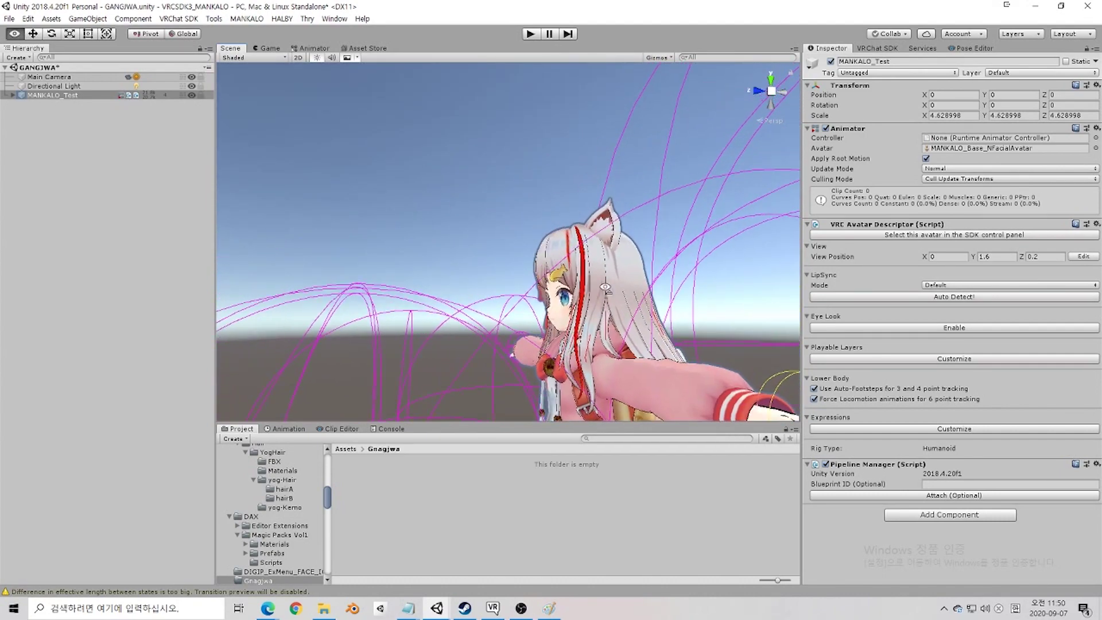
right_click_drag(605, 289, 605, 278)
left_click(1077, 258)
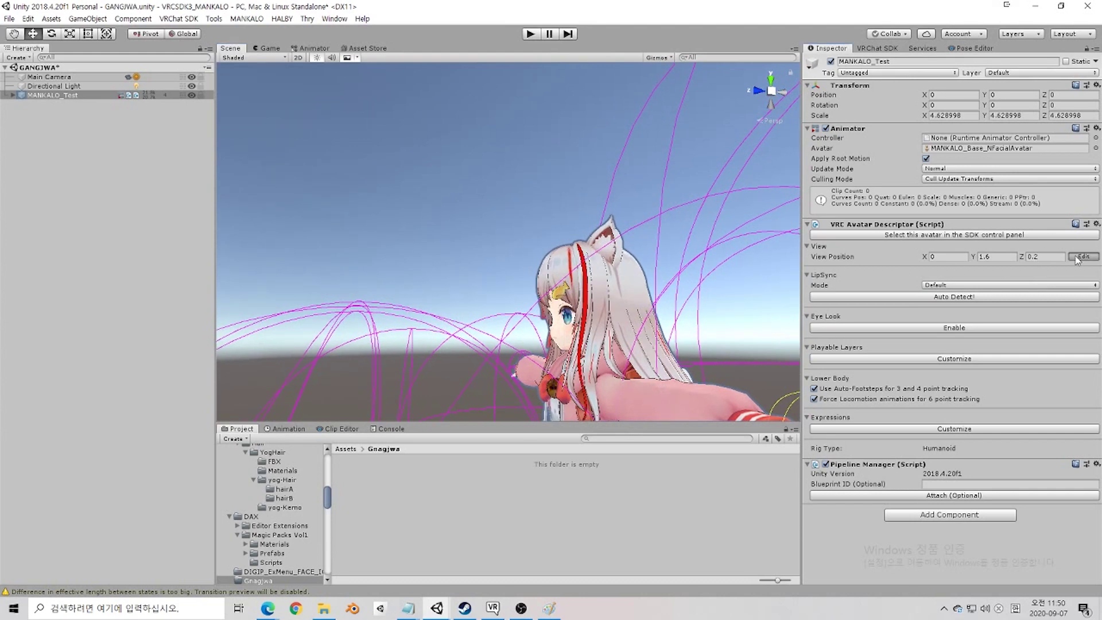
right_click_drag(606, 350, 501, 132)
left_click_drag(480, 110, 482, 146)
right_click_drag(482, 146, 532, 229)
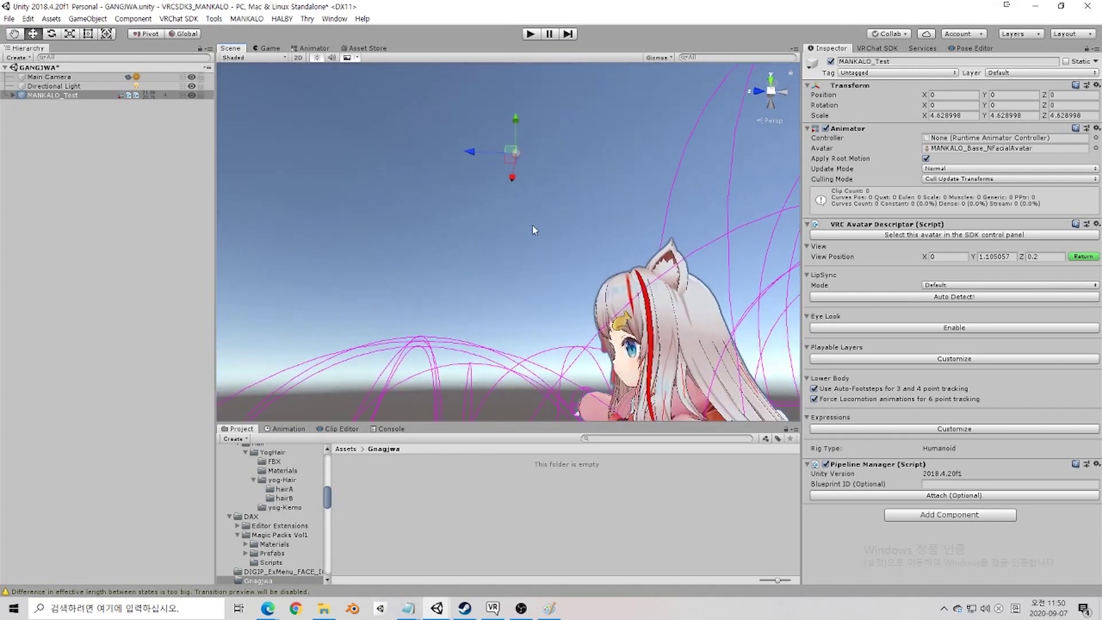
left_click_drag(516, 117, 506, 222)
right_click_drag(557, 239, 632, 312)
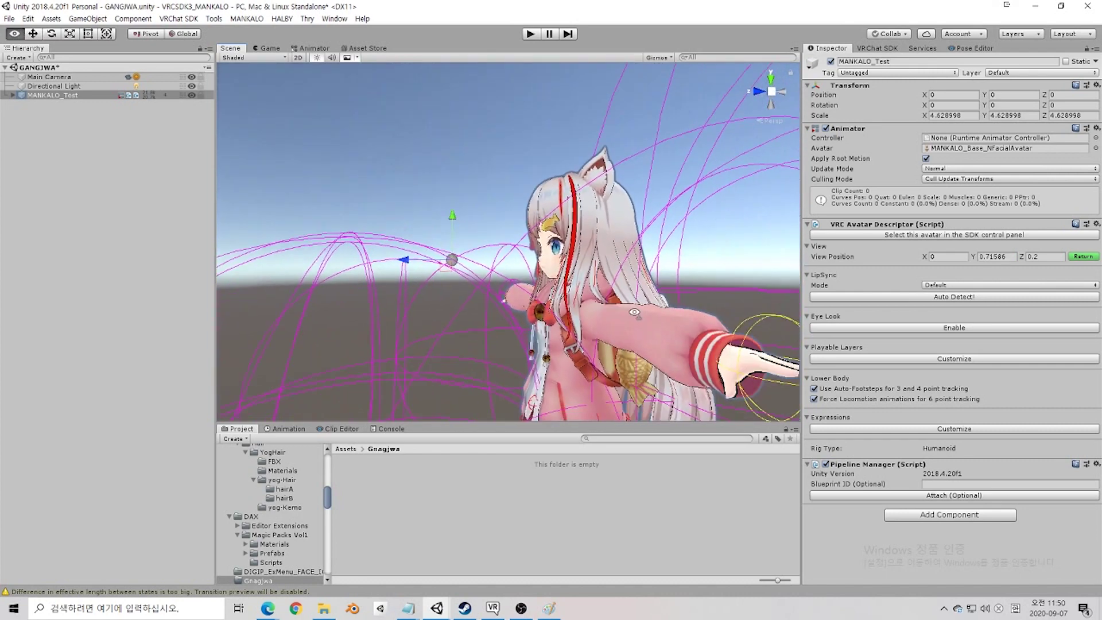
Step: Place the view ball between the eyes at about Y 0.737 and Z 0.042, finish editing, and check it from the side
scroll(628, 315, "up", 5)
left_click_drag(378, 240, 393, 209)
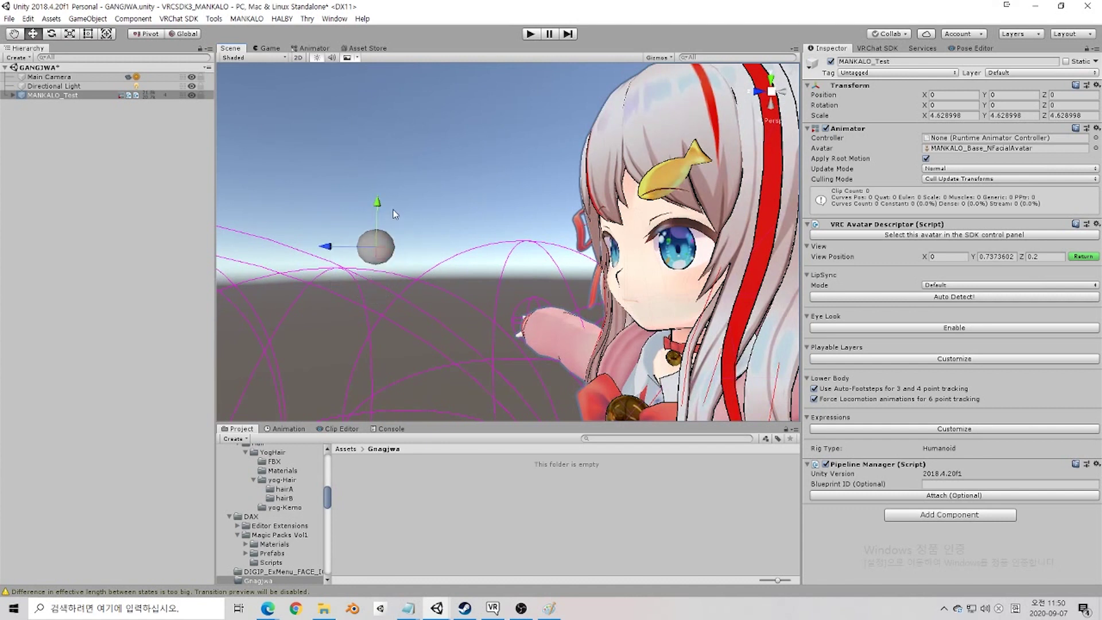
left_click_drag(326, 249, 450, 244)
left_click_drag(491, 272, 572, 245, "alt")
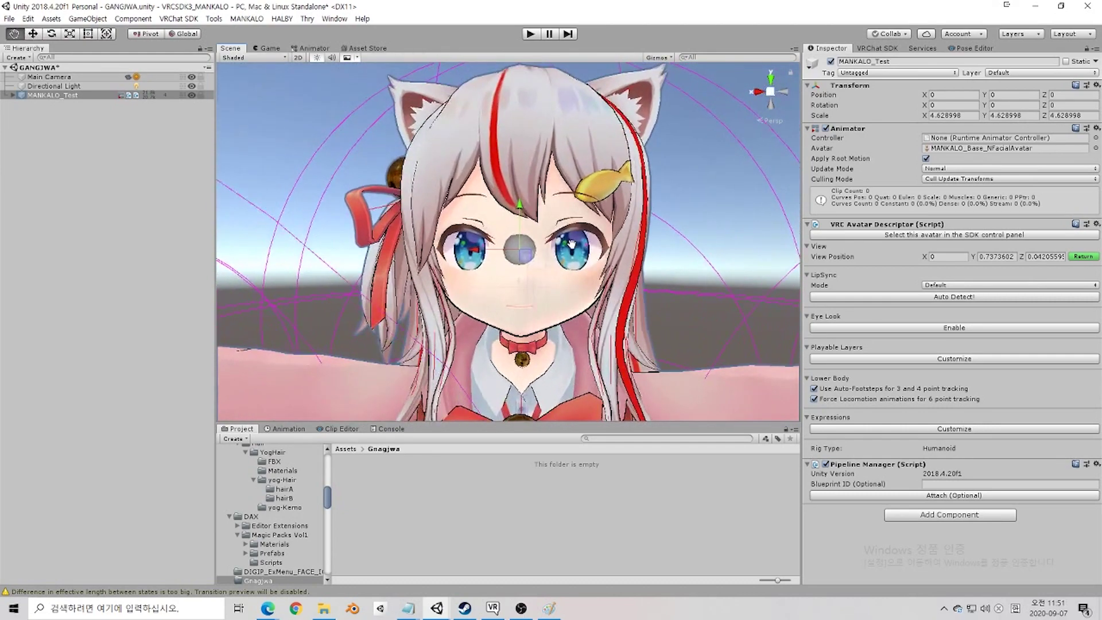
left_click(1082, 257)
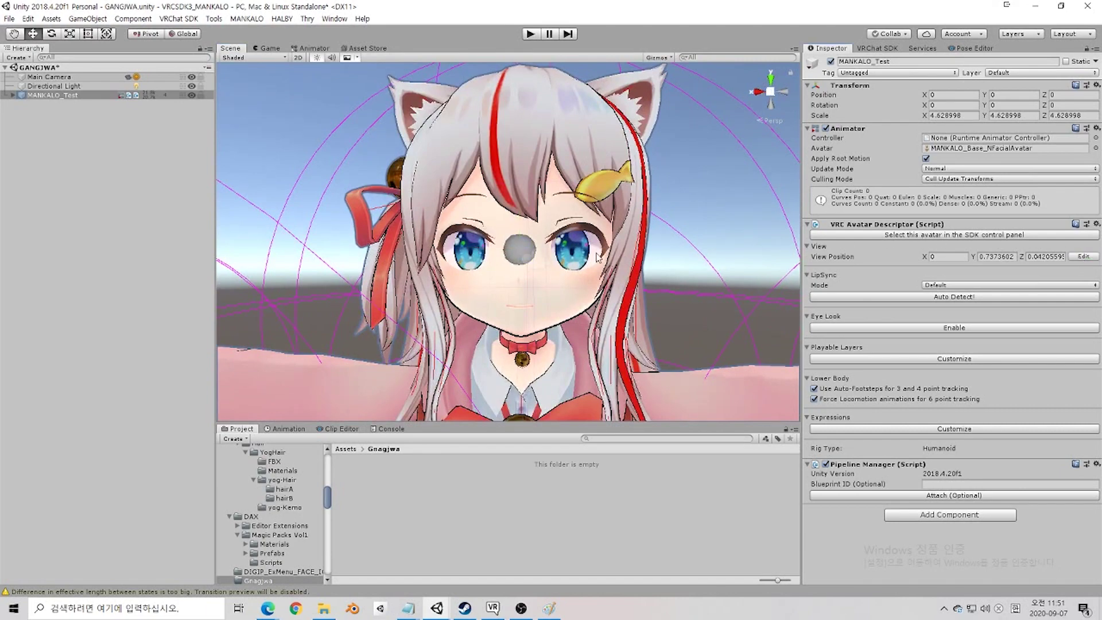
left_click_drag(598, 275, 623, 261, "alt")
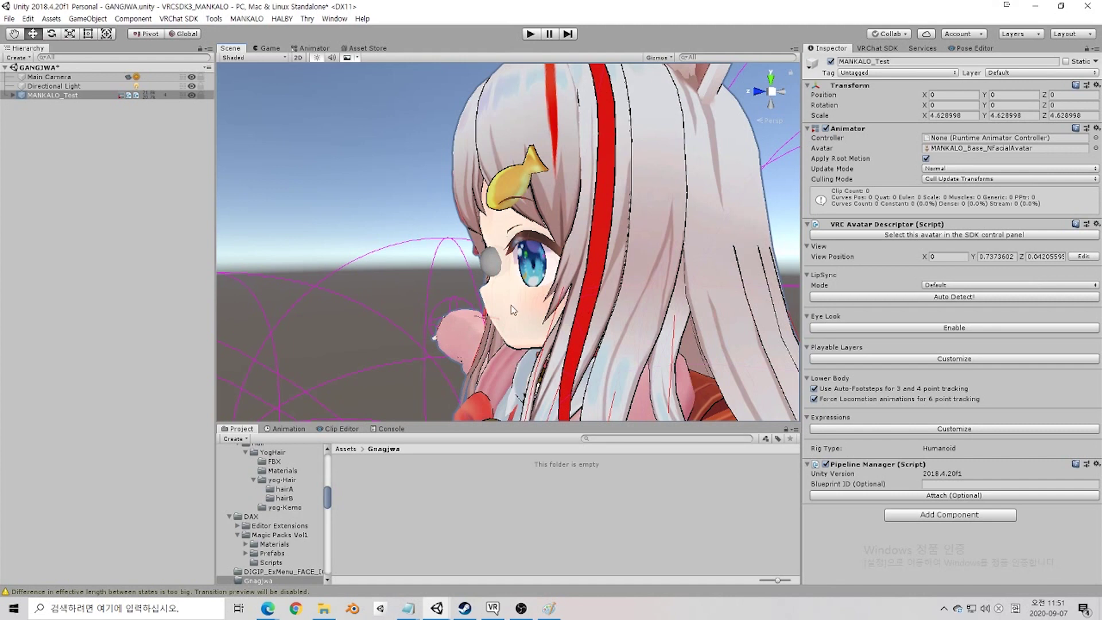
left_click_drag(511, 305, 549, 300, "alt")
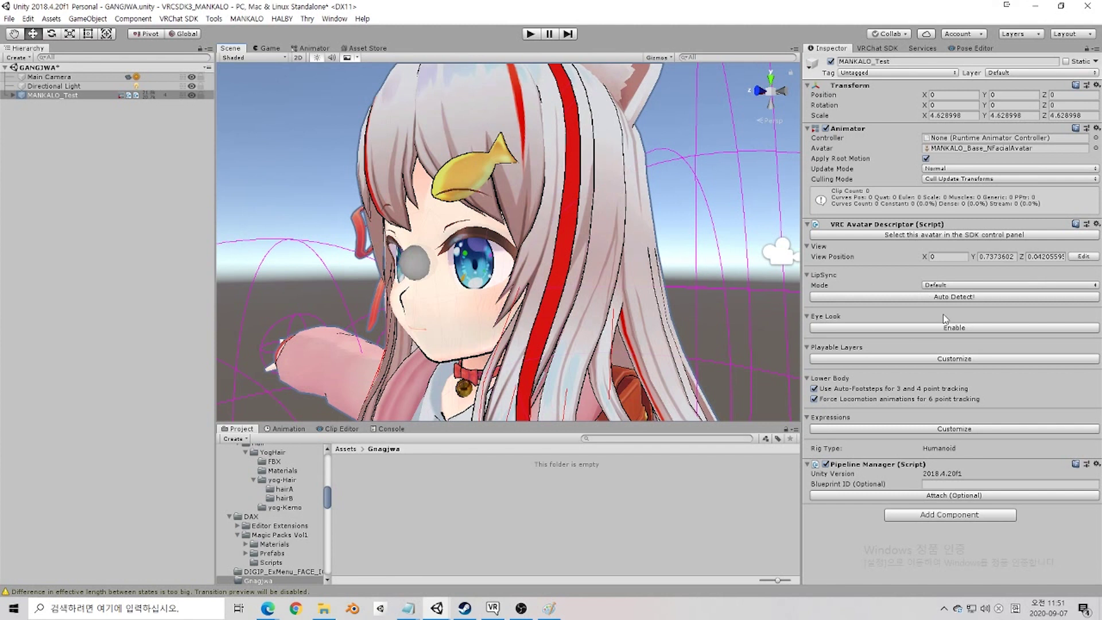
Step: Set the LipSync mode to Viseme Blend Shape with Body as the face mesh, and check the blend shape choices for the sil viseme
left_click(948, 285)
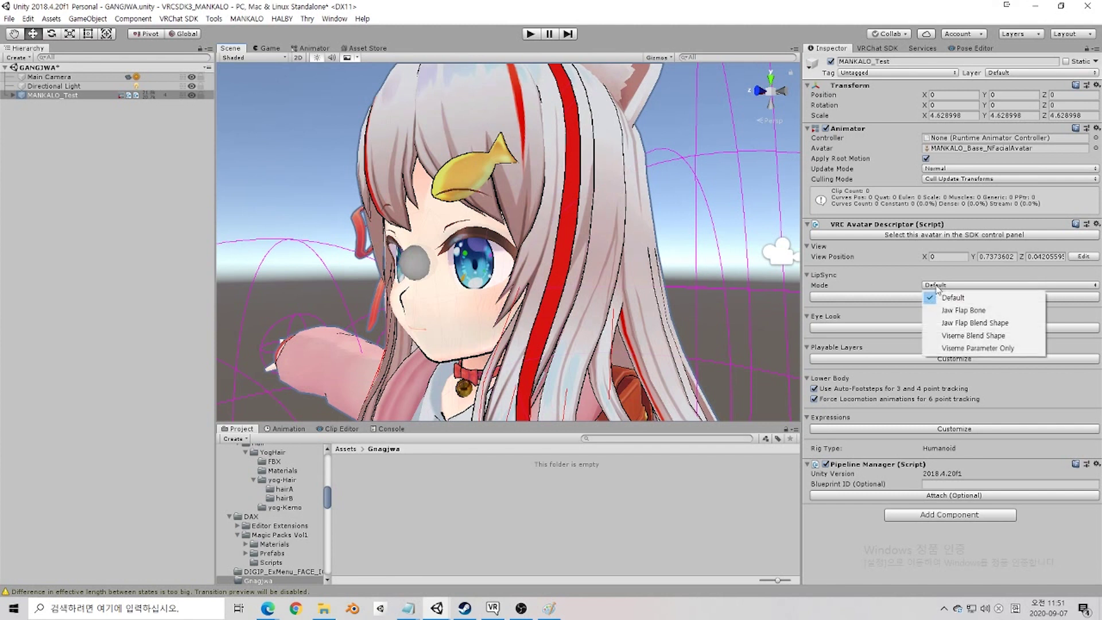
left_click(954, 335)
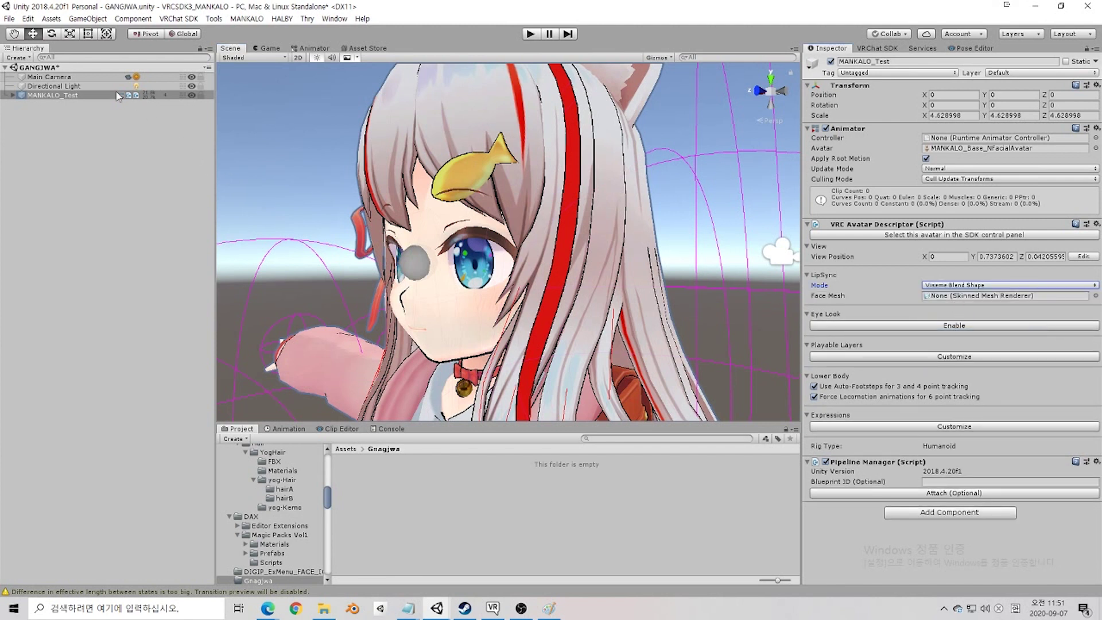
left_click(12, 95)
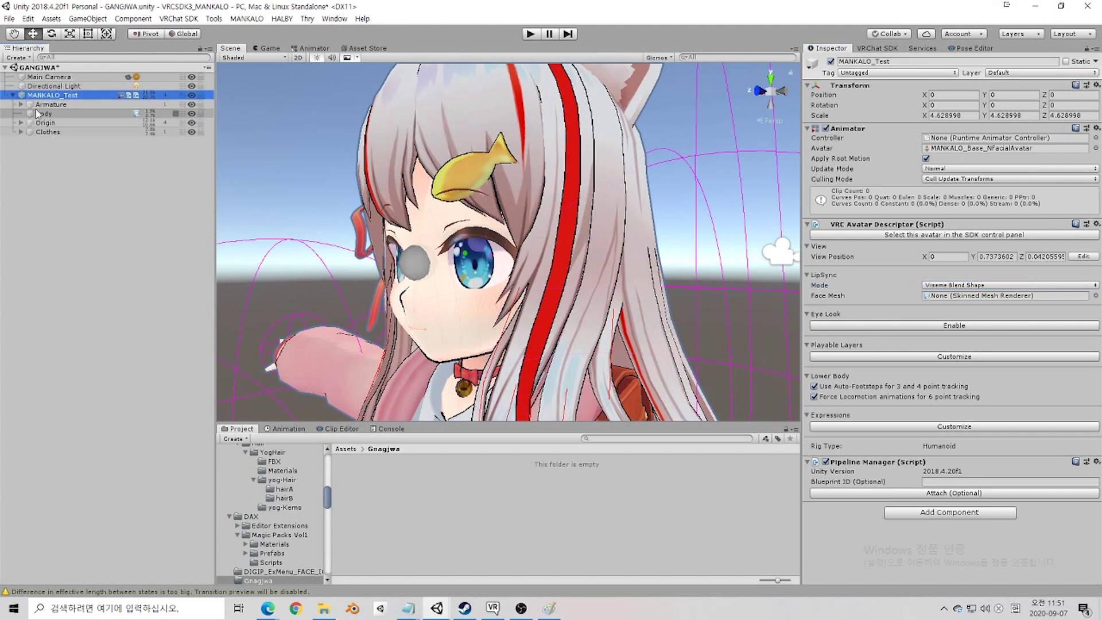
left_click_drag(38, 114, 953, 296)
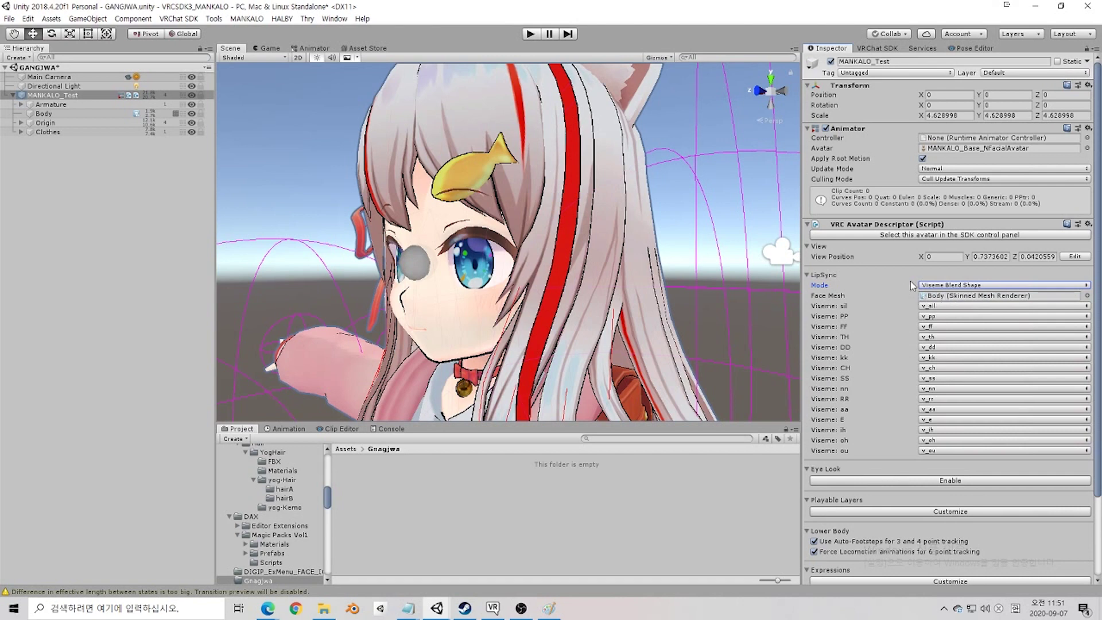
left_click(929, 307)
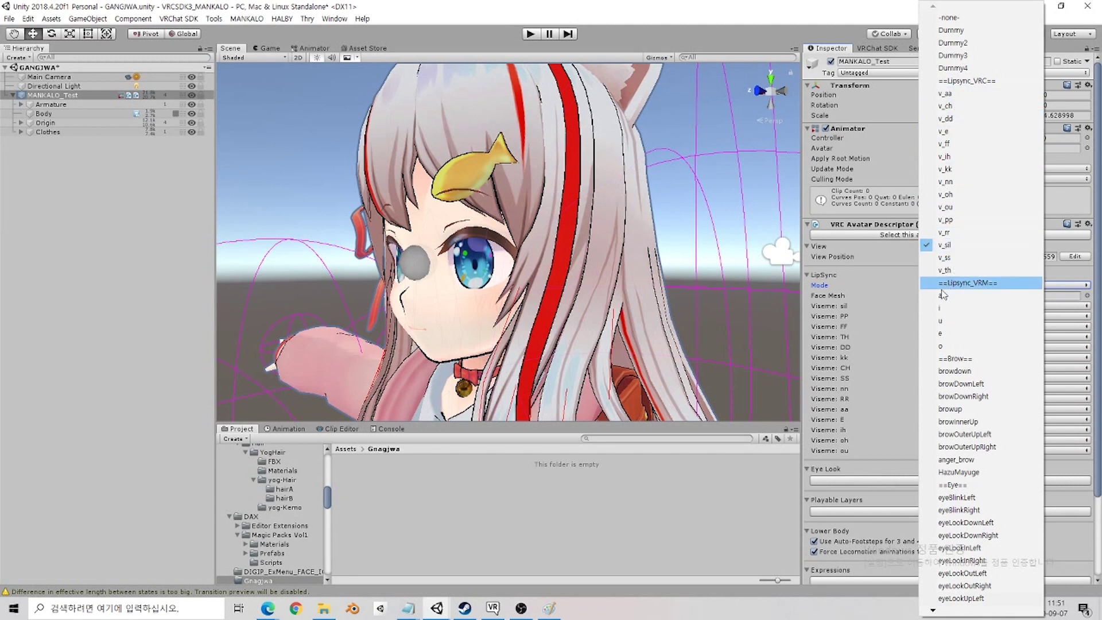
left_click(869, 304)
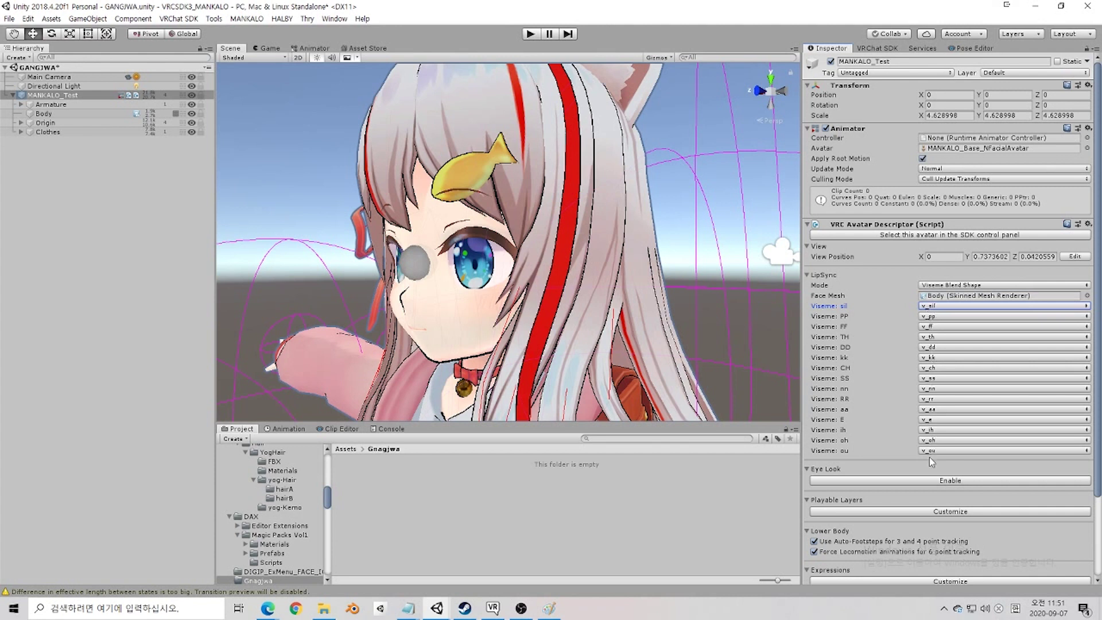
Step: Enable Eye Look and set the Eye Movements sliders fully to Calm and Shy
scroll(928, 457, "down", 3)
scroll(932, 466, "down", 2)
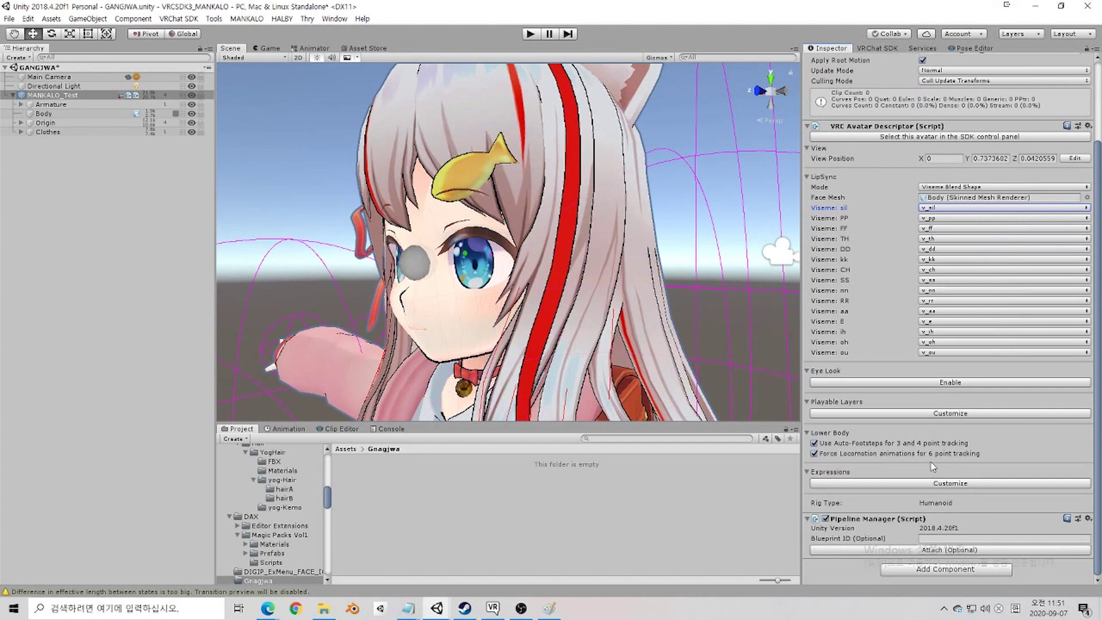
left_click(918, 382)
scroll(868, 405, "down", 4)
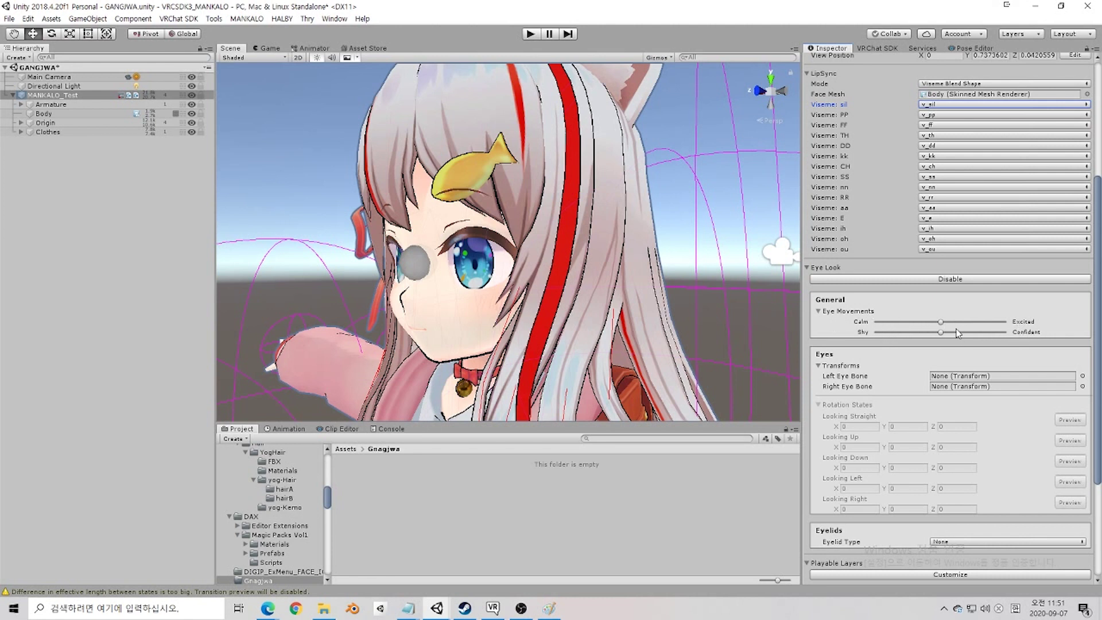
left_click_drag(940, 322, 862, 331)
left_click_drag(972, 333, 879, 337)
mouse_move(609, 327)
left_mouse_down("alt")
mouse_move(593, 318)
mouse_move(603, 314)
left_mouse_up("alt")
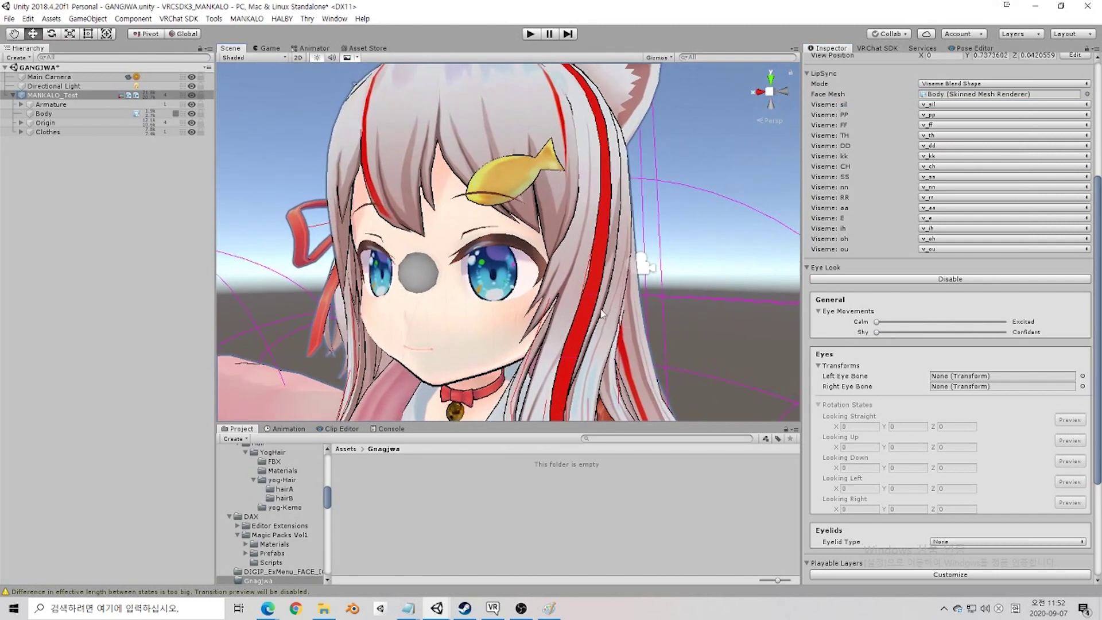
scroll(951, 382, "down", 1)
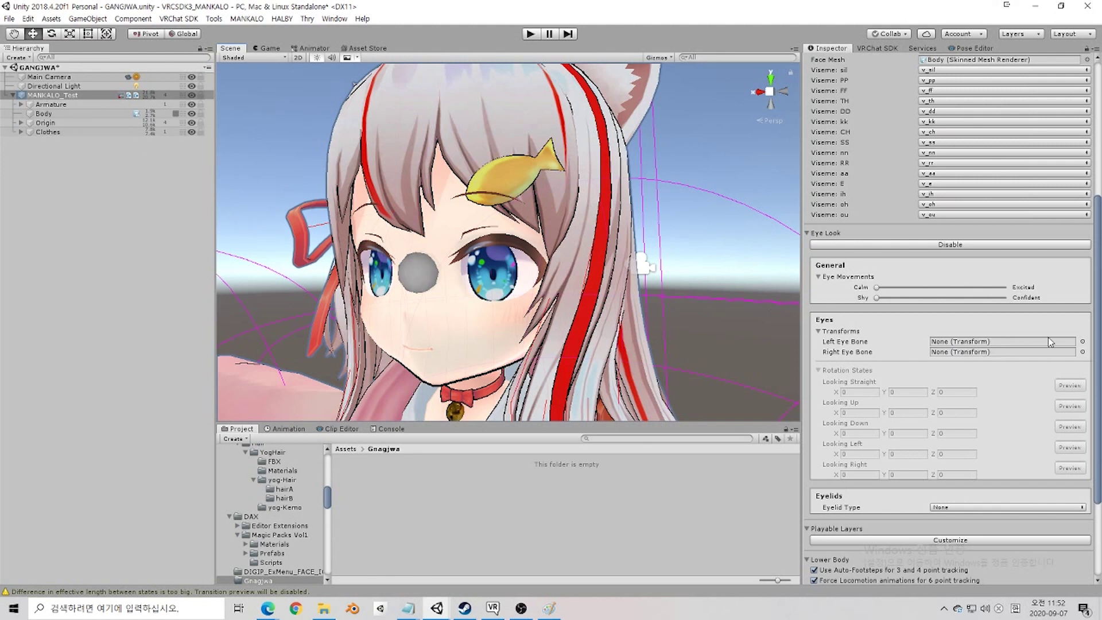
Step: Expand the avatar's Armature and its Hips bone in the hierarchy to show the body bones
left_click(44, 105)
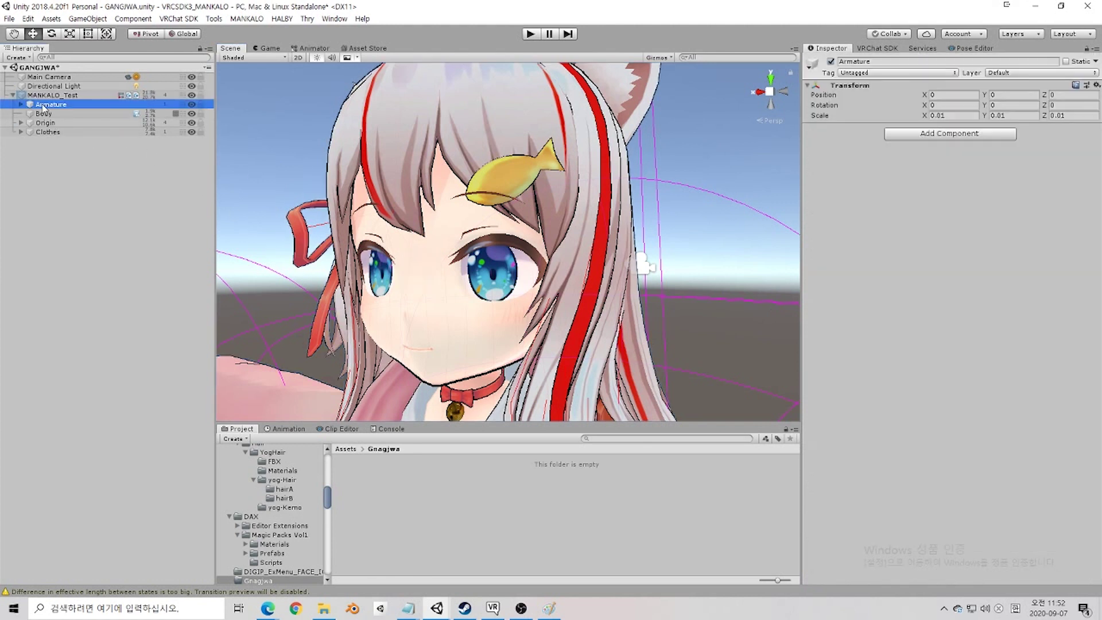
scroll(427, 201, "down", 8)
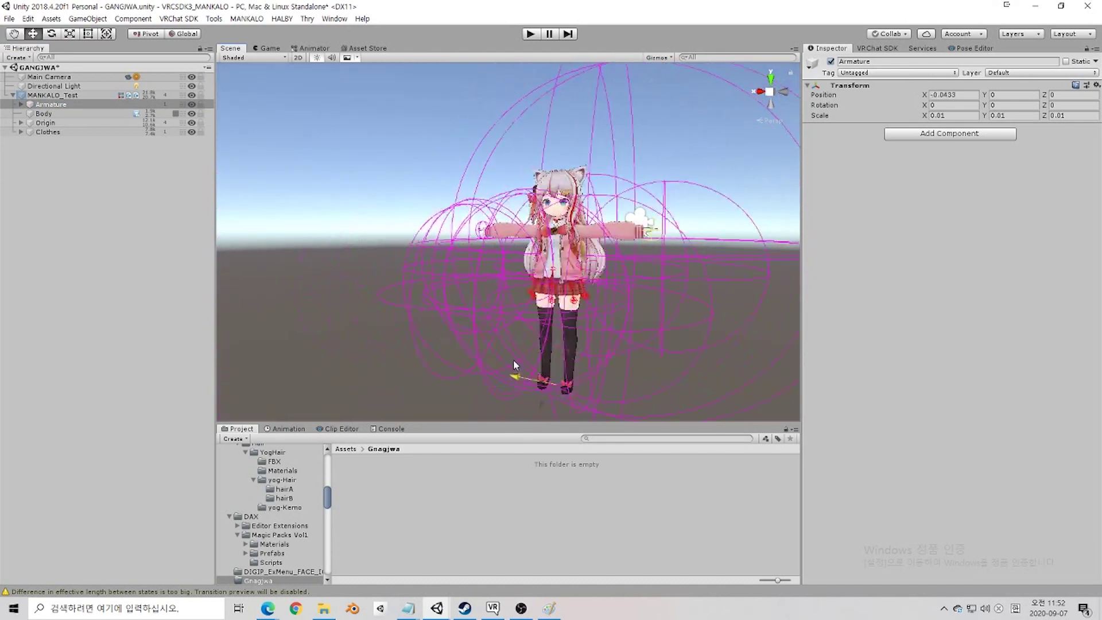
left_click(21, 104)
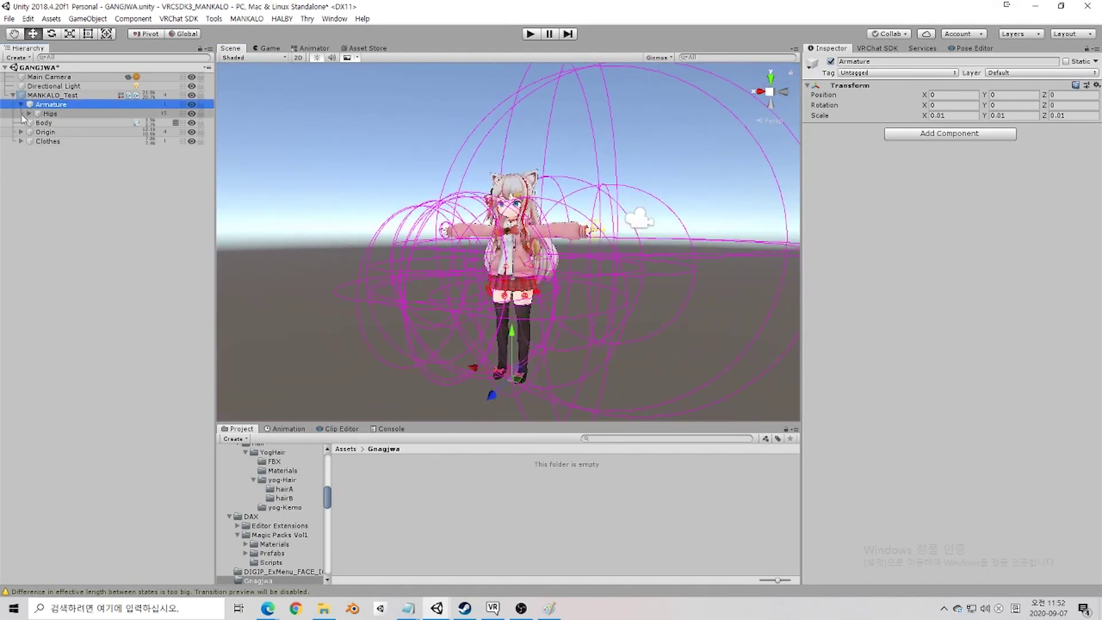
left_click(29, 114)
Step: Test-rotate the Spine bone to about -27.6 degrees on Z, and undo the rotation
left_click(60, 196)
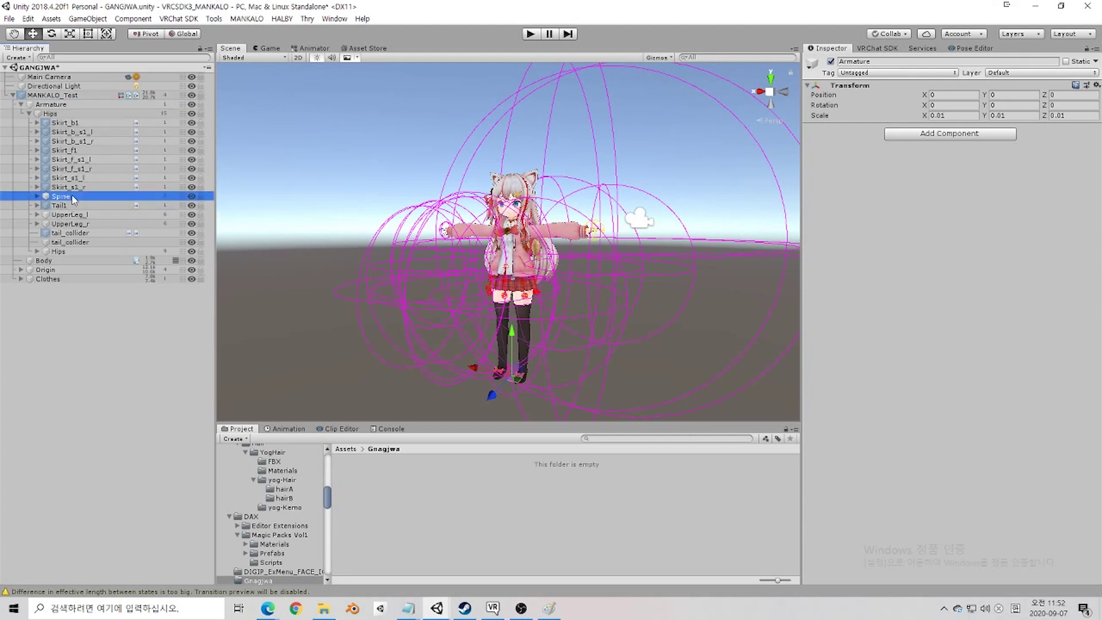
key("e")
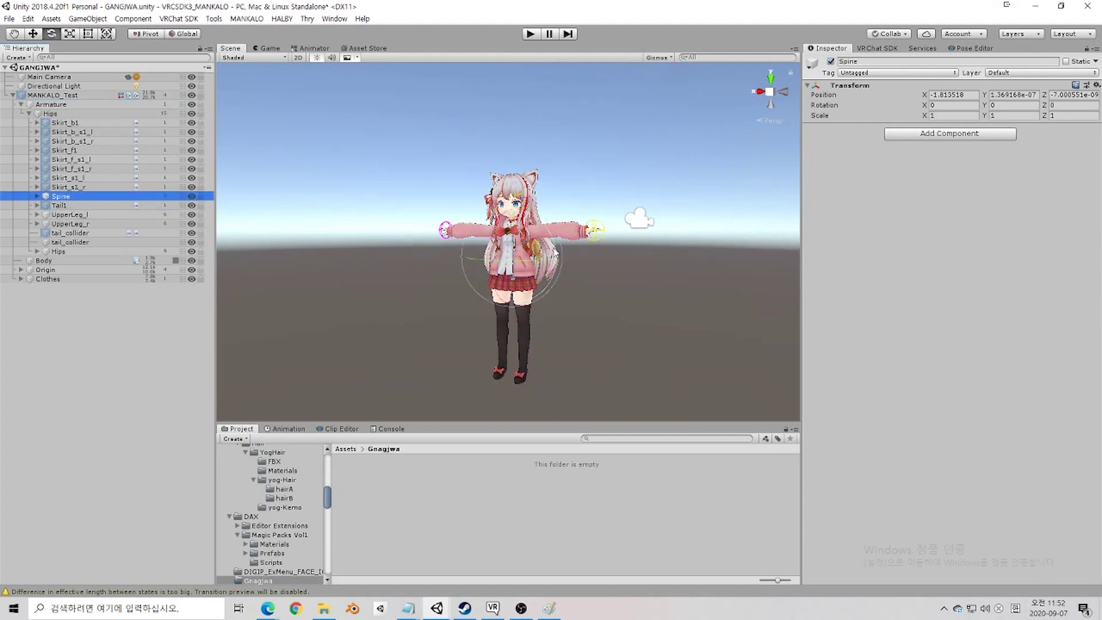
left_click_drag(554, 250, 527, 181)
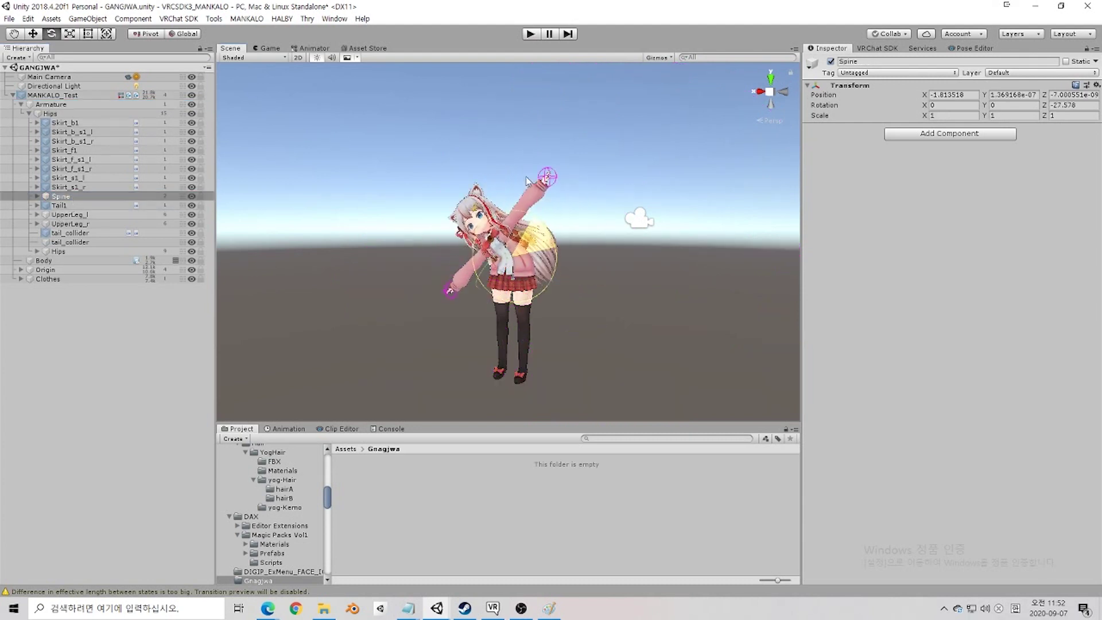
key("ctrl+z")
Step: Expand Spine, Chest, Neck and Head, and select the Eye_l and Eye_r bones in turn to identify them
left_click(37, 196)
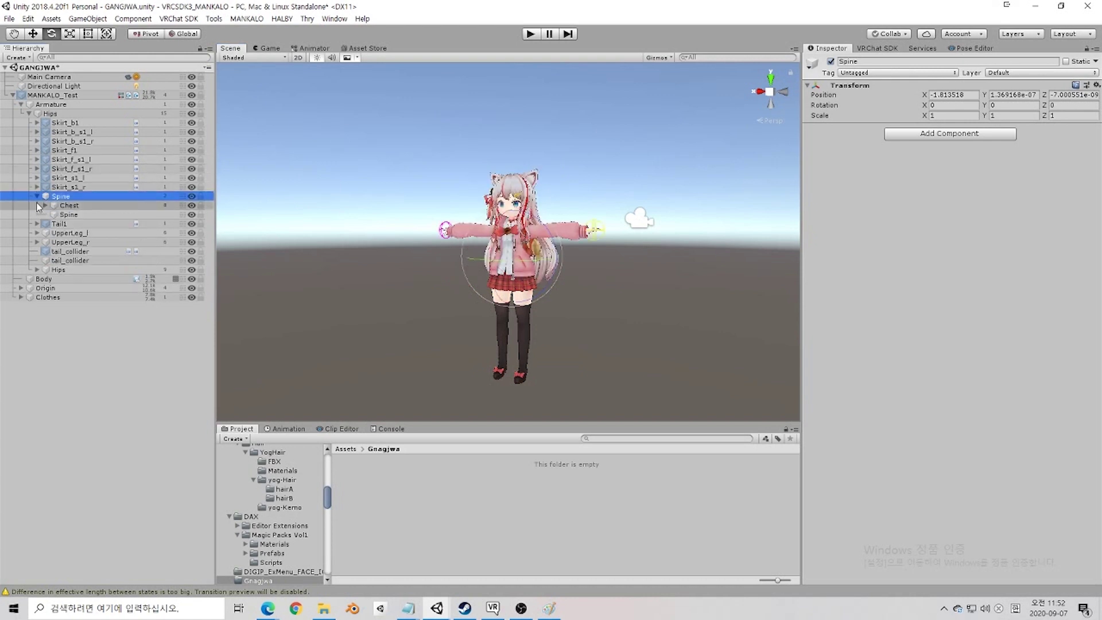
left_click(46, 205)
left_click(58, 215)
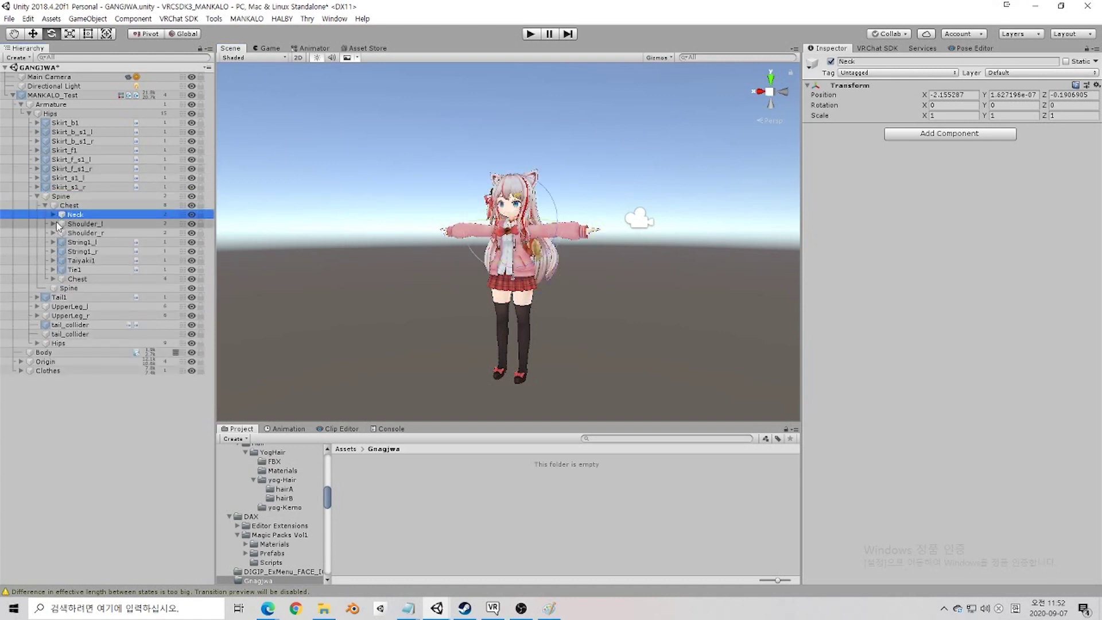
left_click(53, 214)
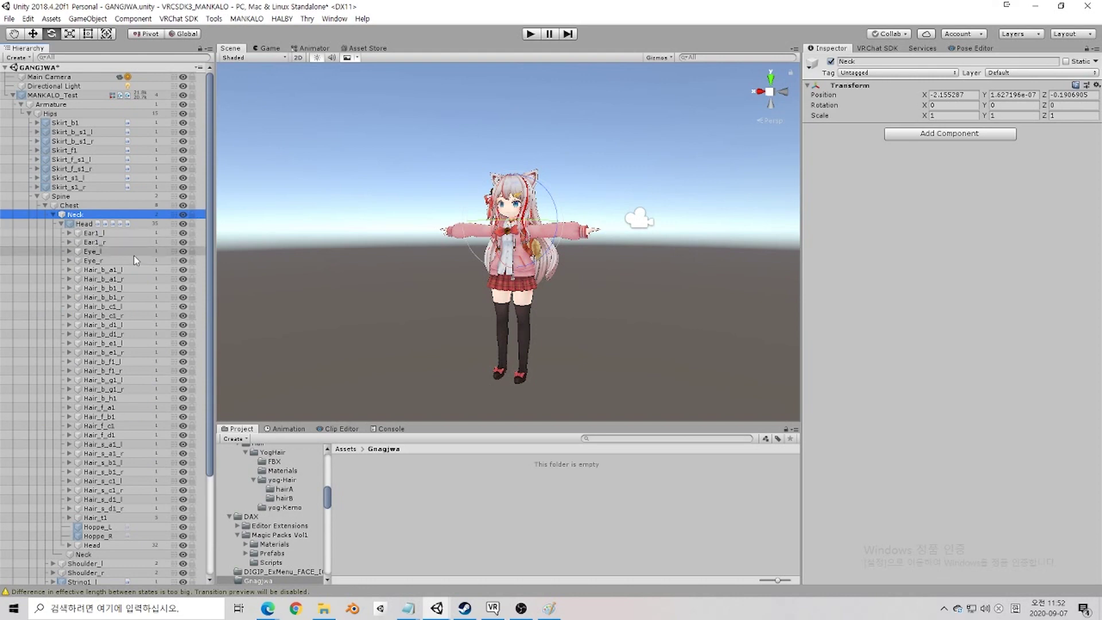
left_click(113, 252)
left_click(92, 261)
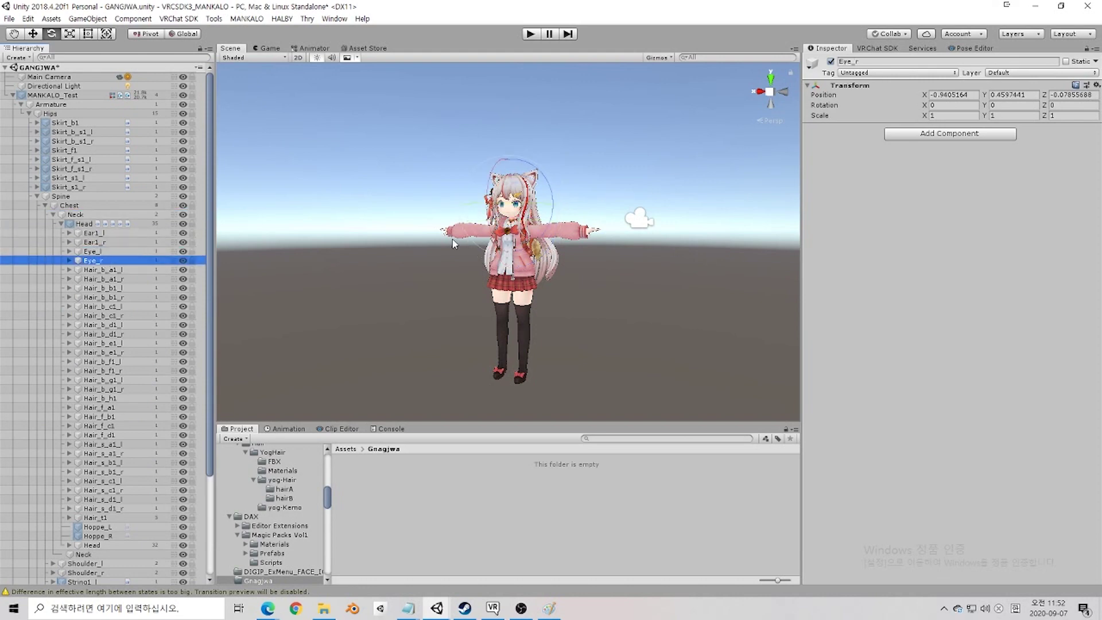
scroll(459, 244, "up", 6)
scroll(517, 250, "up", 10)
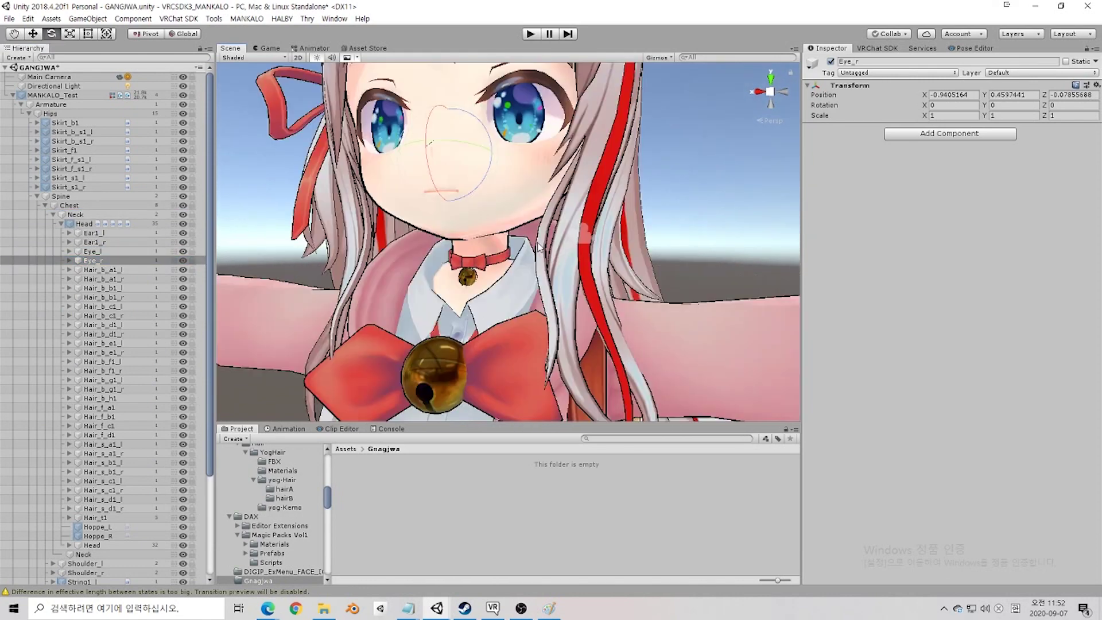
Step: Assign Eye_l as the Left Eye Bone and Eye_r as the Right Eye Bone of MANKALO_Test's Eye Look
left_click(52, 95)
scroll(1011, 461, "down", 5)
scroll(1010, 462, "down", 3)
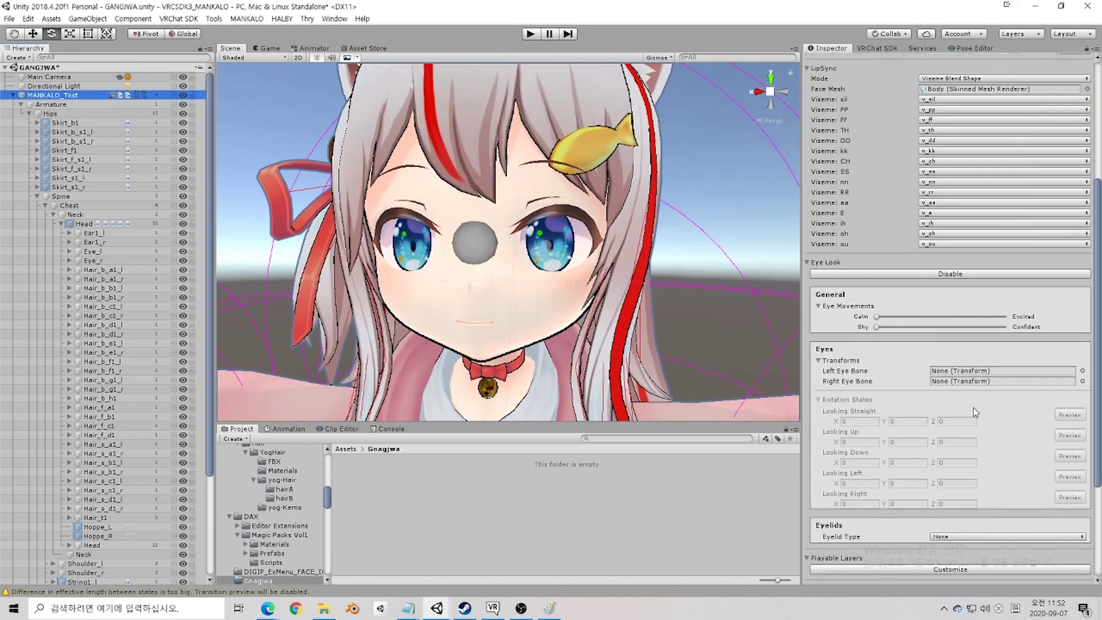
left_click_drag(775, 375, 961, 372)
left_click_drag(119, 264, 1014, 381)
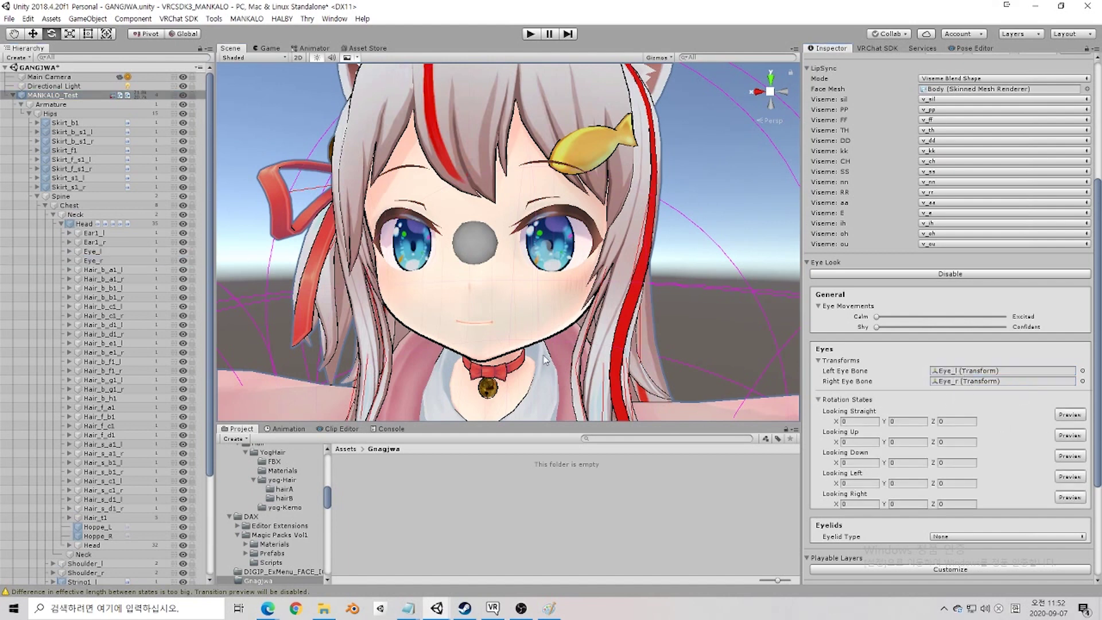
Step: Preview the Looking Straight eye rotation from the front of the face, and leave the preview
left_click_drag(545, 358, 642, 344, "alt")
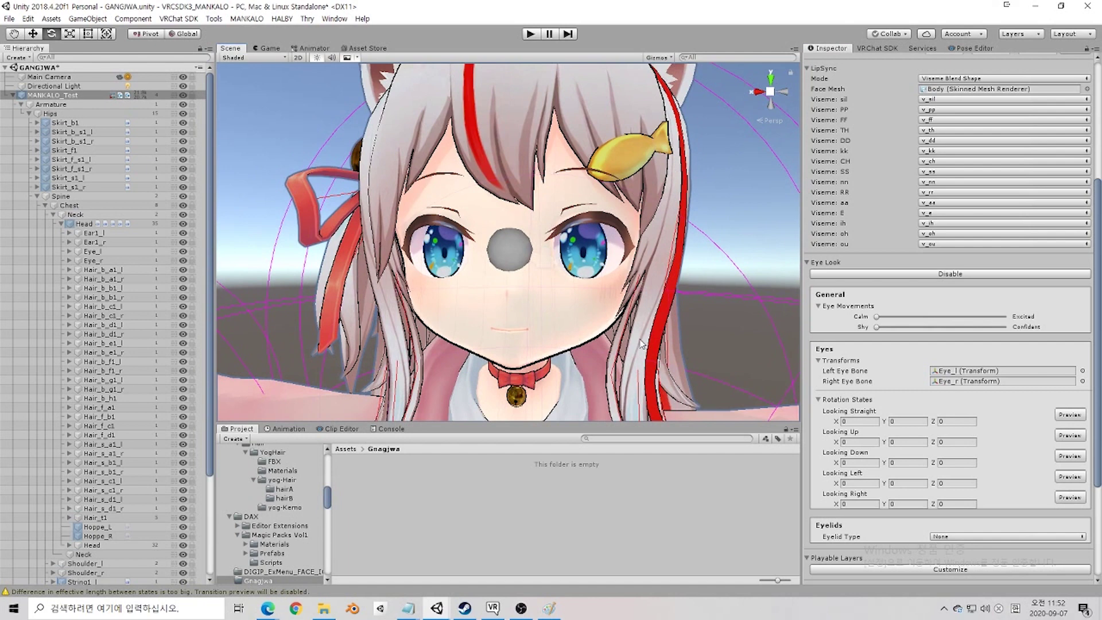
left_click(1071, 418)
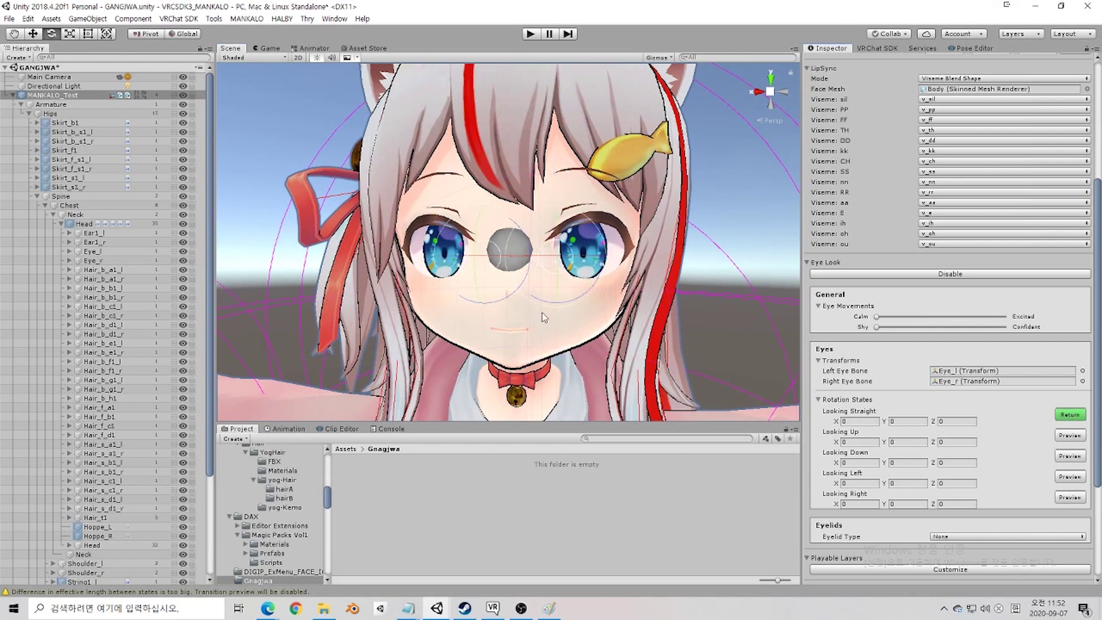
middle_click_drag(541, 313, 550, 313)
left_click(1070, 415)
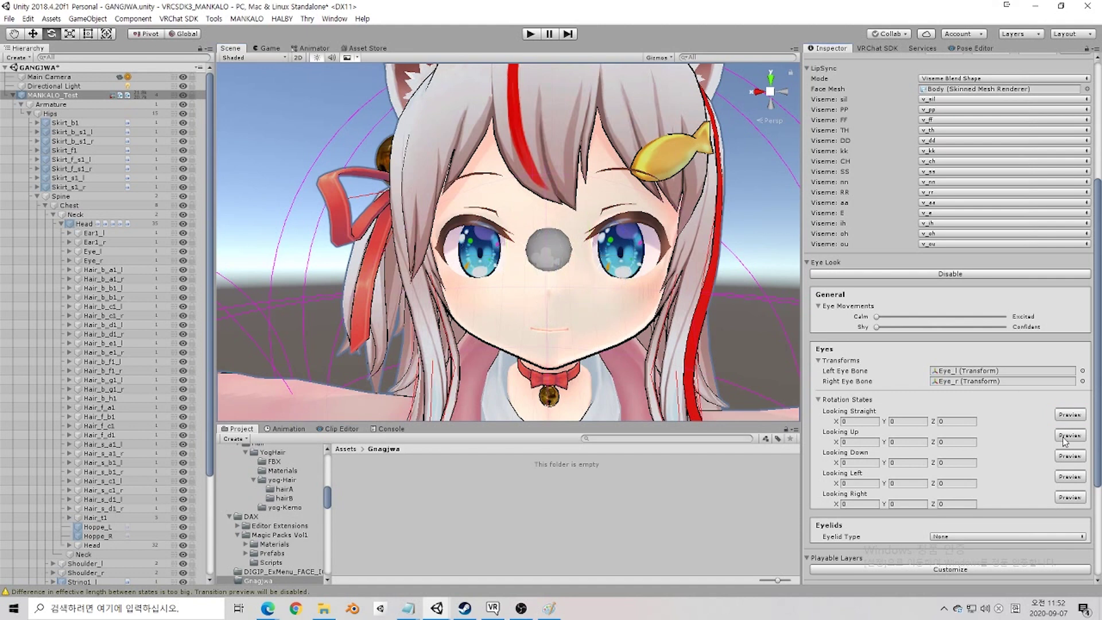
Step: Preview the Looking Up state, rotate the eyes upward to about -9.35 on Y, and leave the preview
left_click(1065, 439)
mouse_move(587, 245)
left_mouse_down()
mouse_move(576, 224)
mouse_move(574, 238)
mouse_move(587, 234)
left_mouse_up()
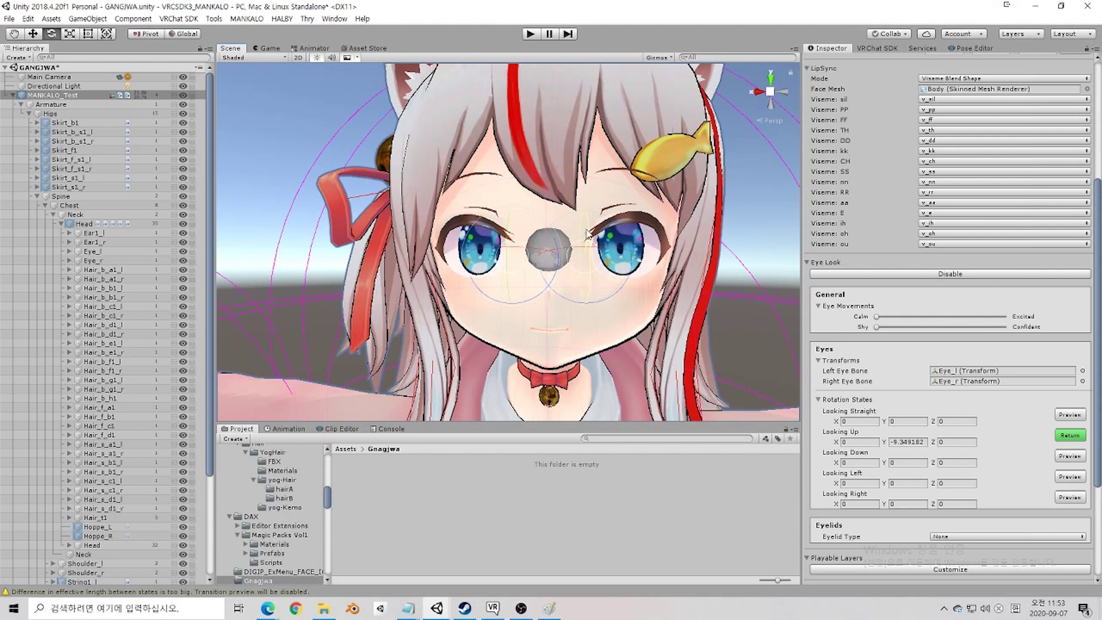
left_click(1070, 436)
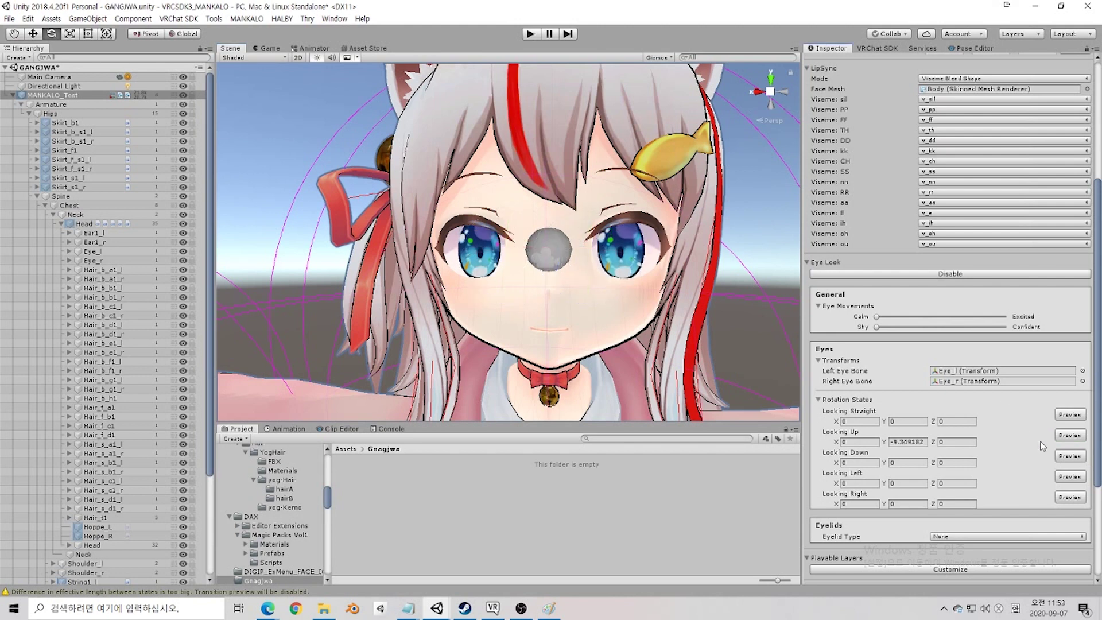
Step: Copy the Looking Up Y rotation into Looking Down and remove its minus sign, giving 9.349182
left_click(916, 442)
key("ctrl+c")
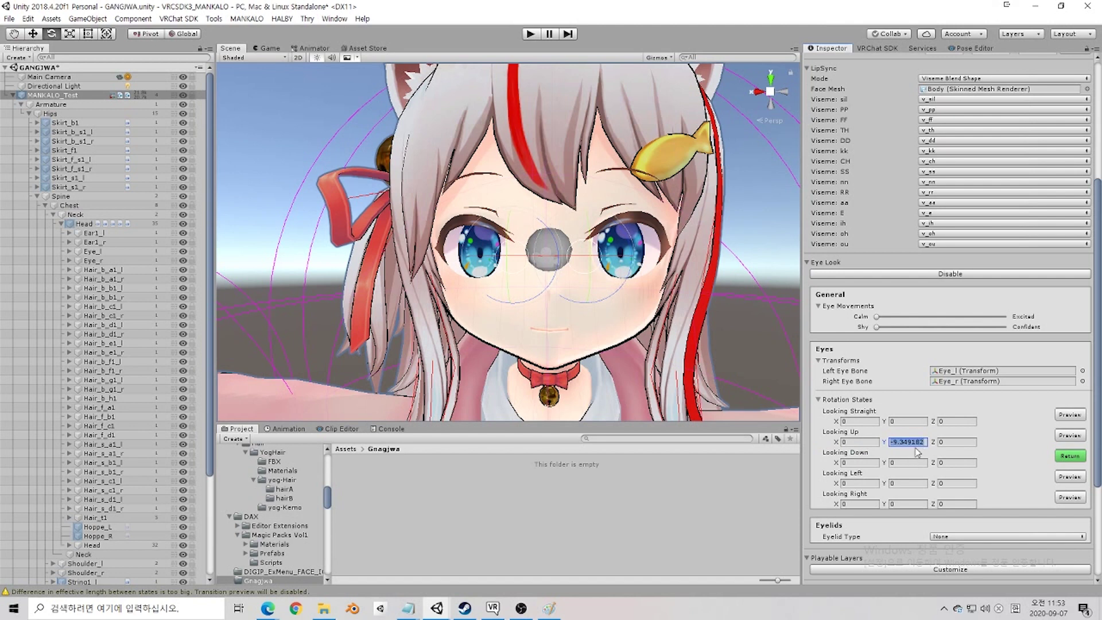
left_click(911, 462)
key("ctrl+v")
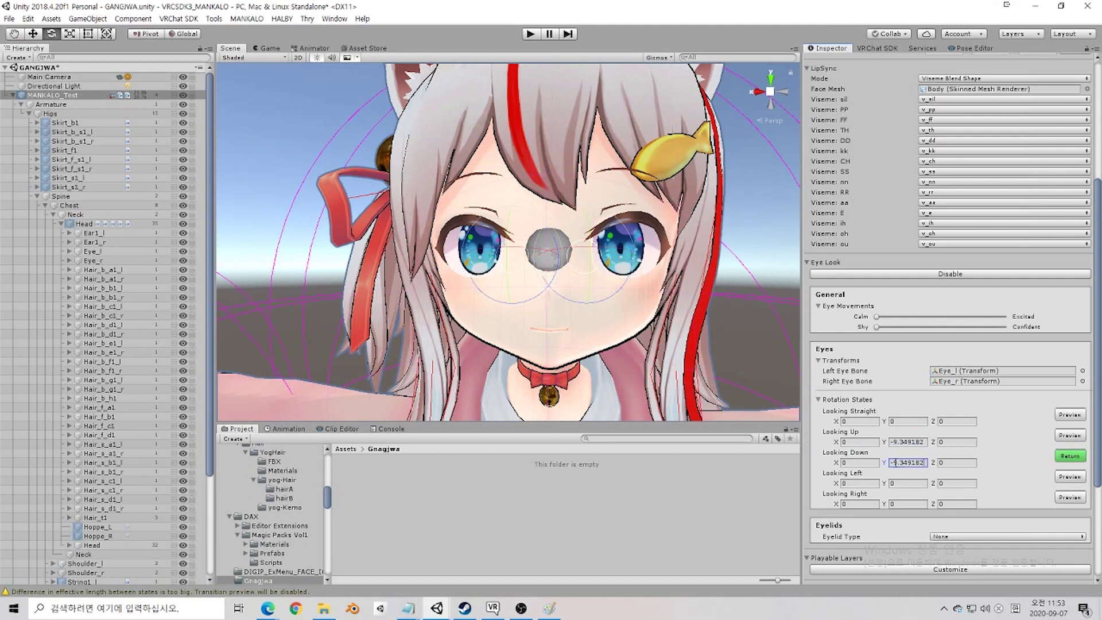
key("Return")
key("Left")
key("Delete")
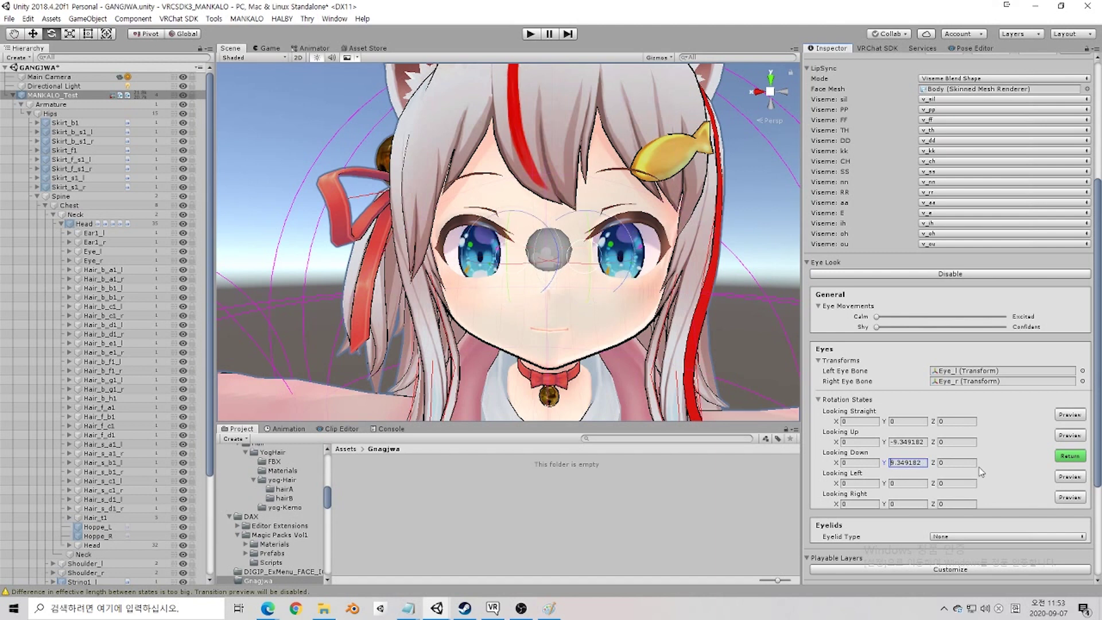
Step: Preview the Looking Left state, rotate the eyes to about 24.87 on X, and leave the preview
left_click(1069, 476)
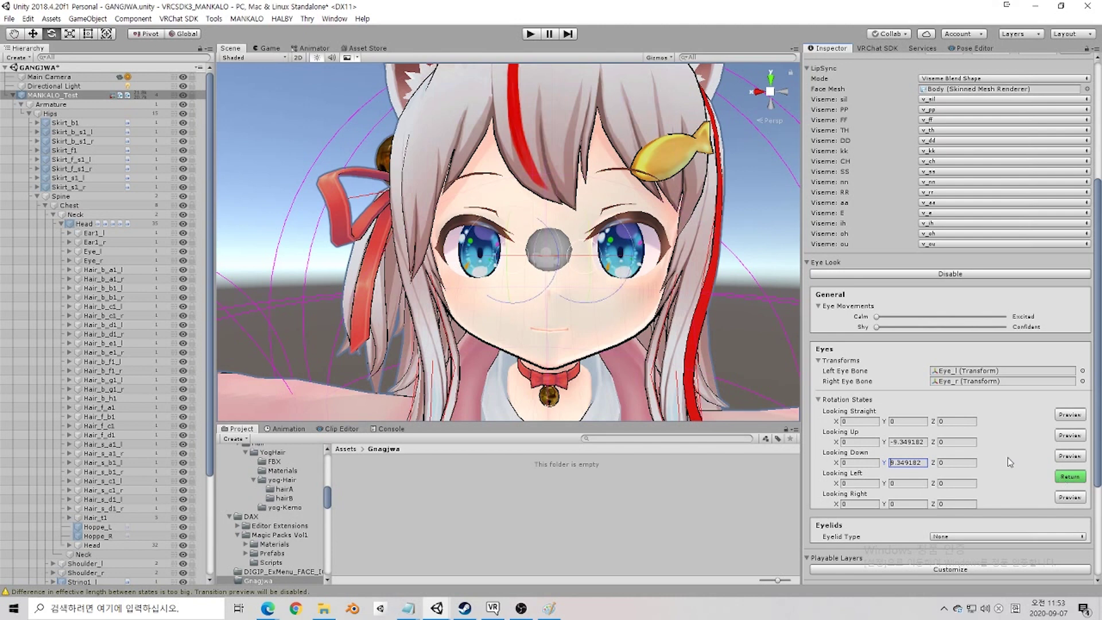
left_click_drag(597, 264, 627, 284)
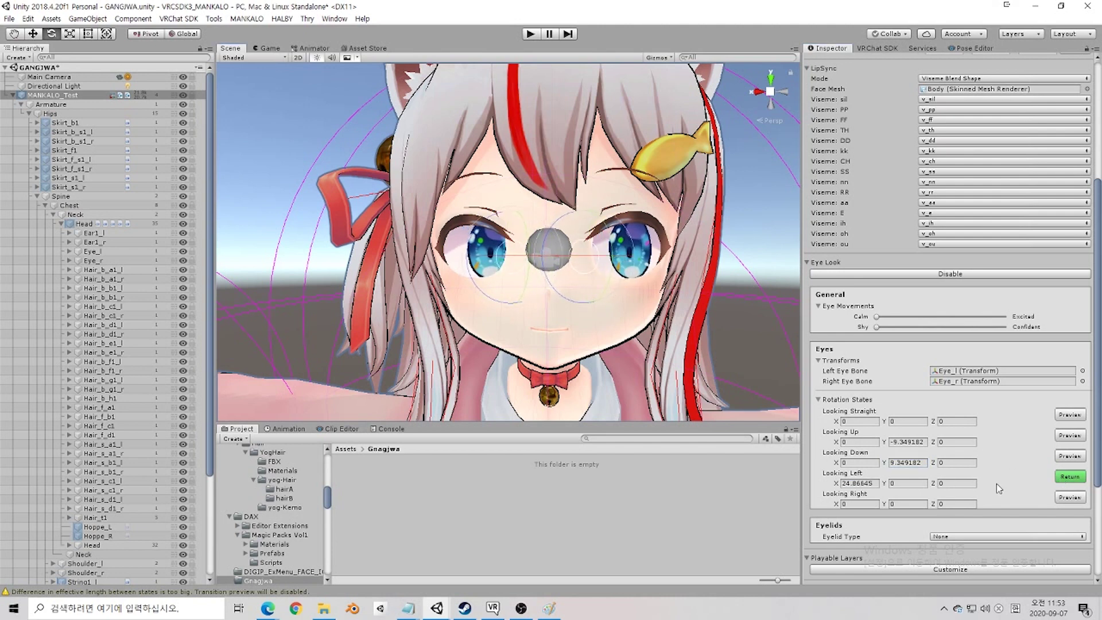
left_click(1070, 477)
Step: Copy the Looking Left X rotation into Looking Right as -24.86645, and leave its preview
left_click(858, 483)
key("ctrl+c")
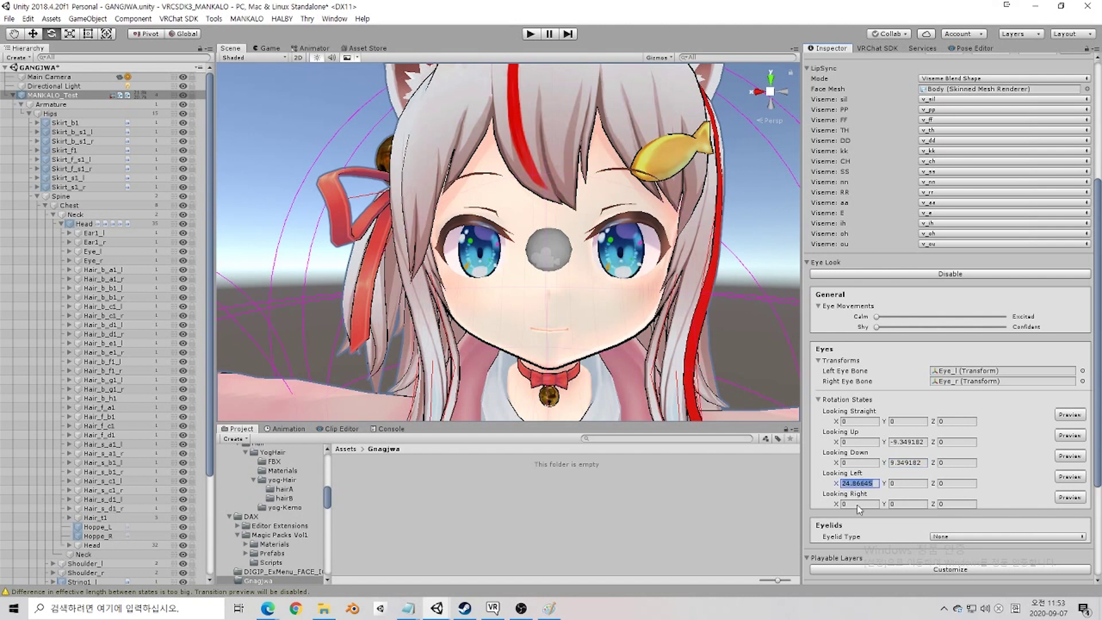
left_click(1070, 497)
key("ctrl+v")
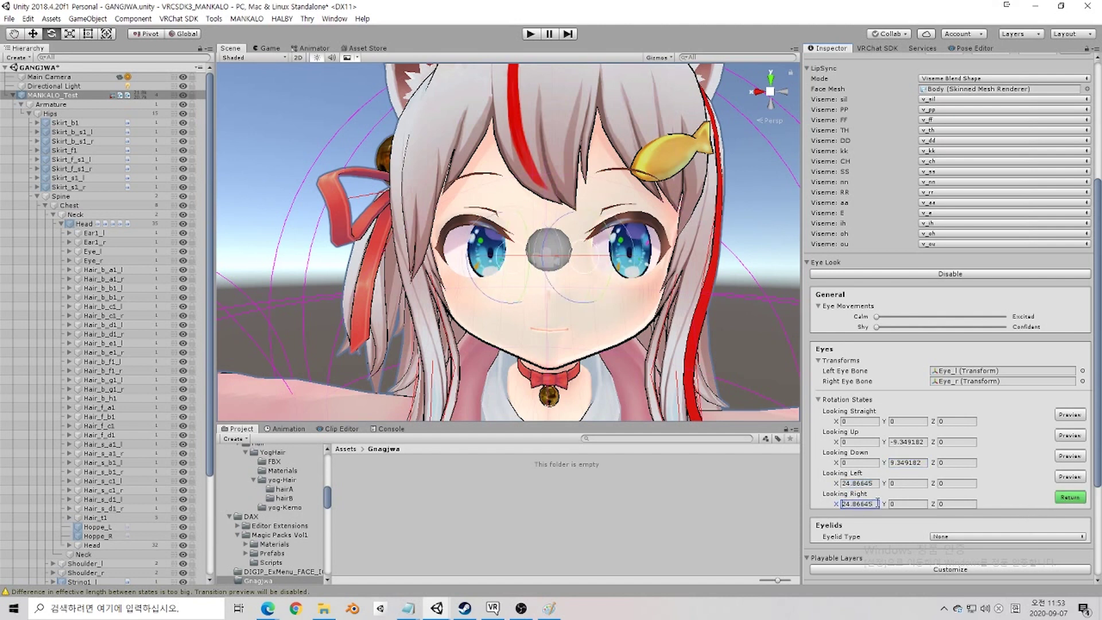
key("Home")
type("-")
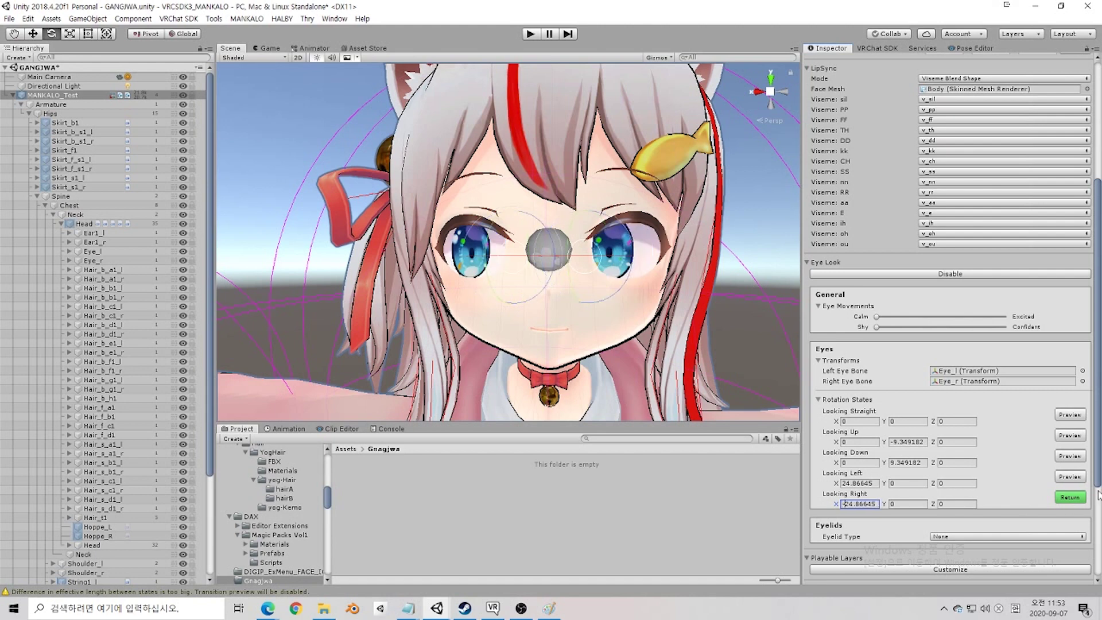
left_click(1069, 497)
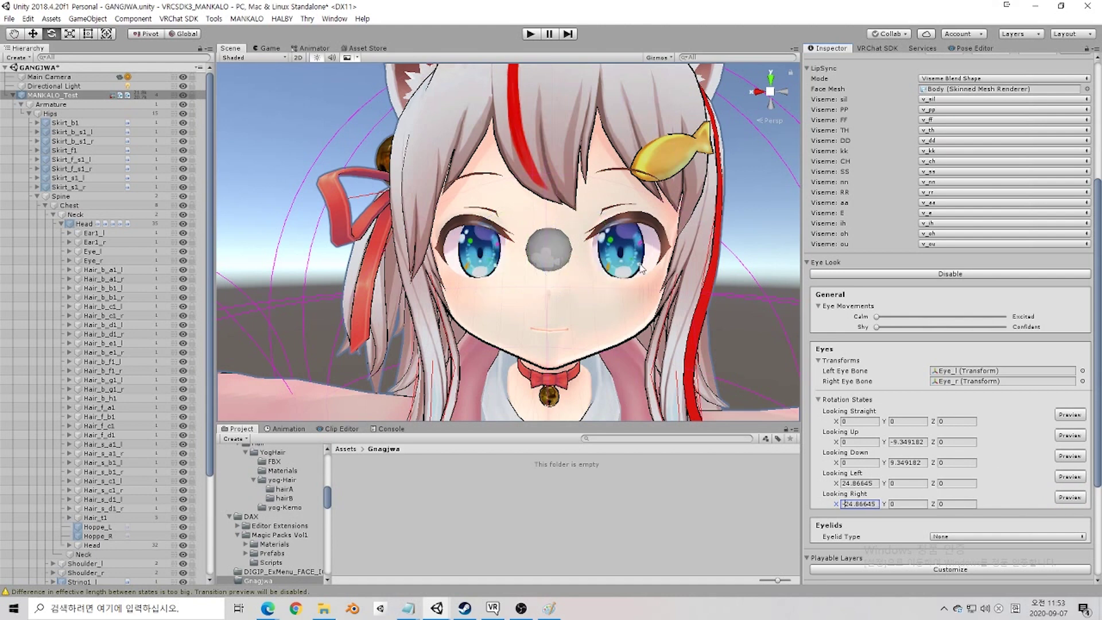
Step: Compare the Bones and Blendshapes eyelid options, and set the Eyelid Type to Blendshapes
scroll(953, 502, "down", 3)
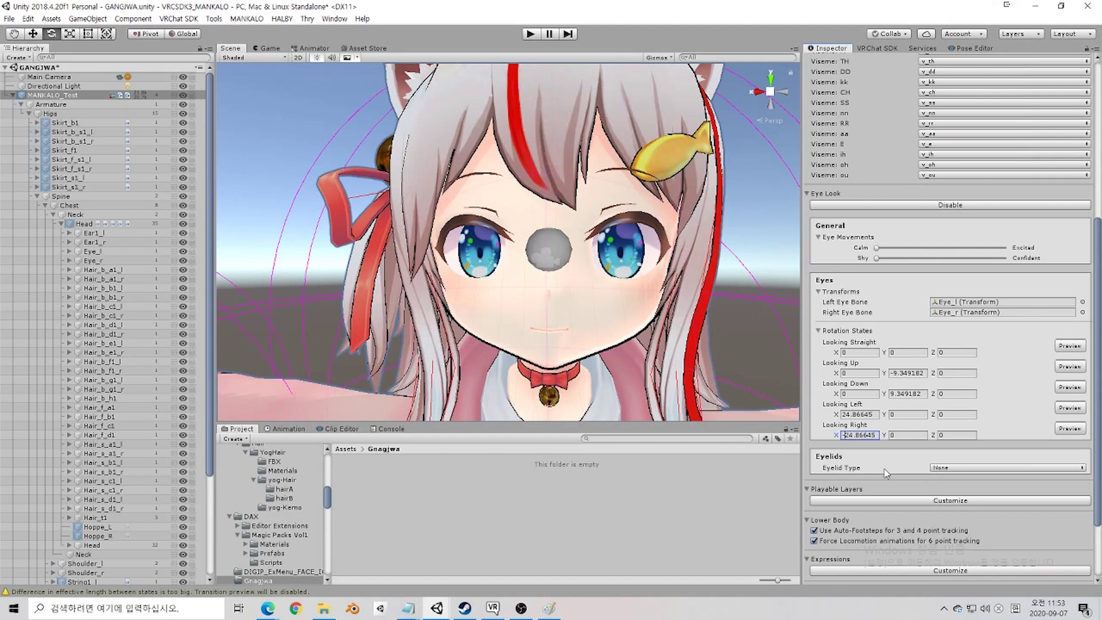
scroll(975, 494, "down", 4)
left_click(961, 381)
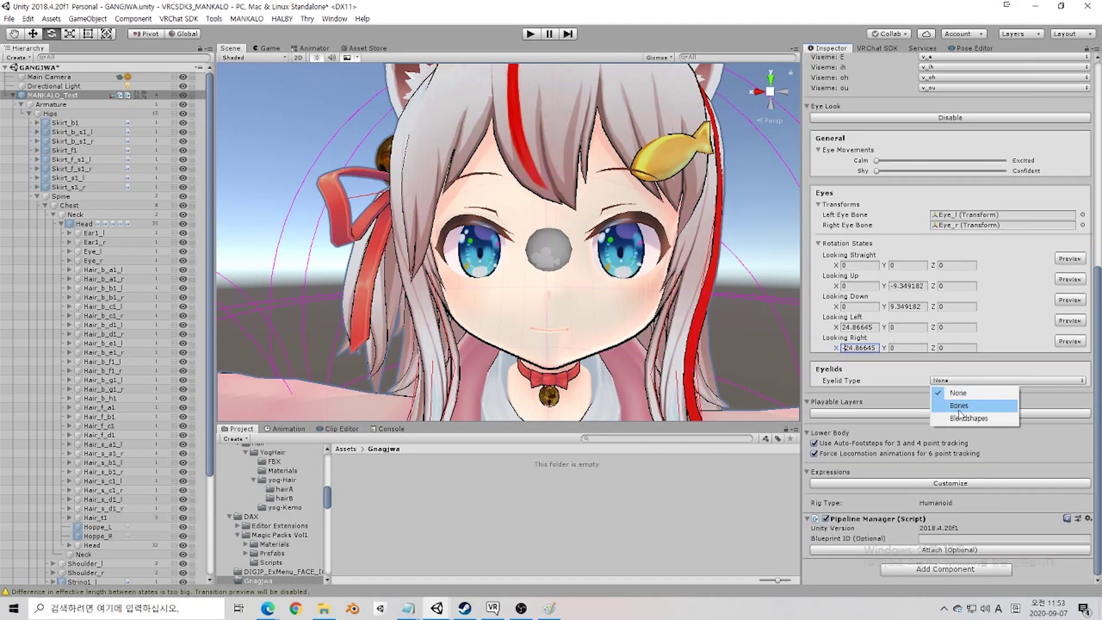
left_click(955, 423)
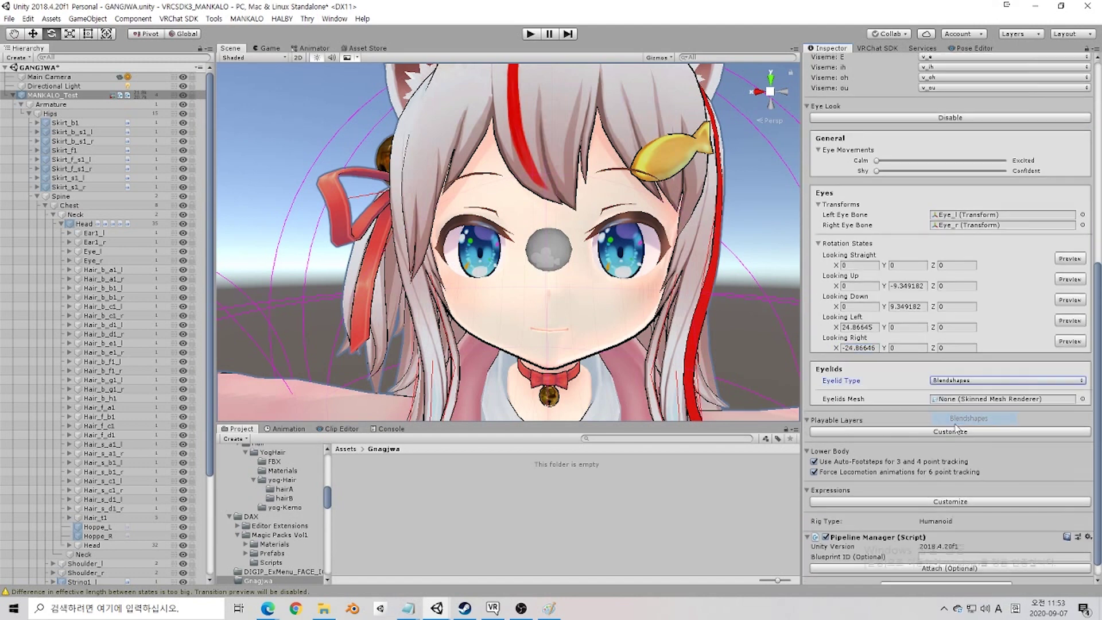
left_click(949, 380)
left_click(950, 405)
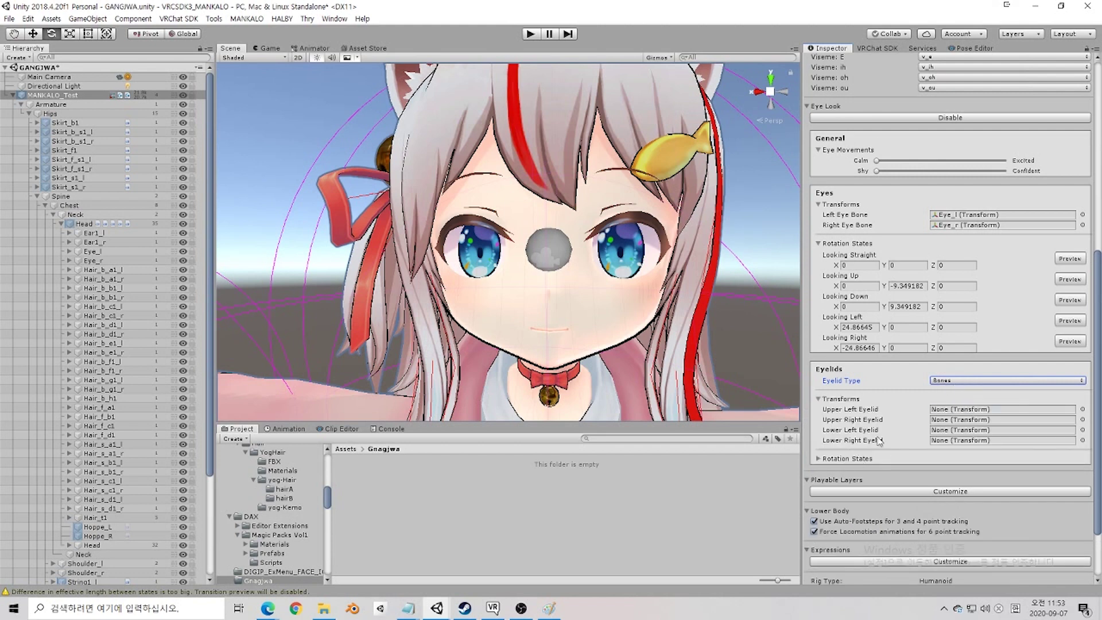
left_click(955, 380)
left_click(966, 419)
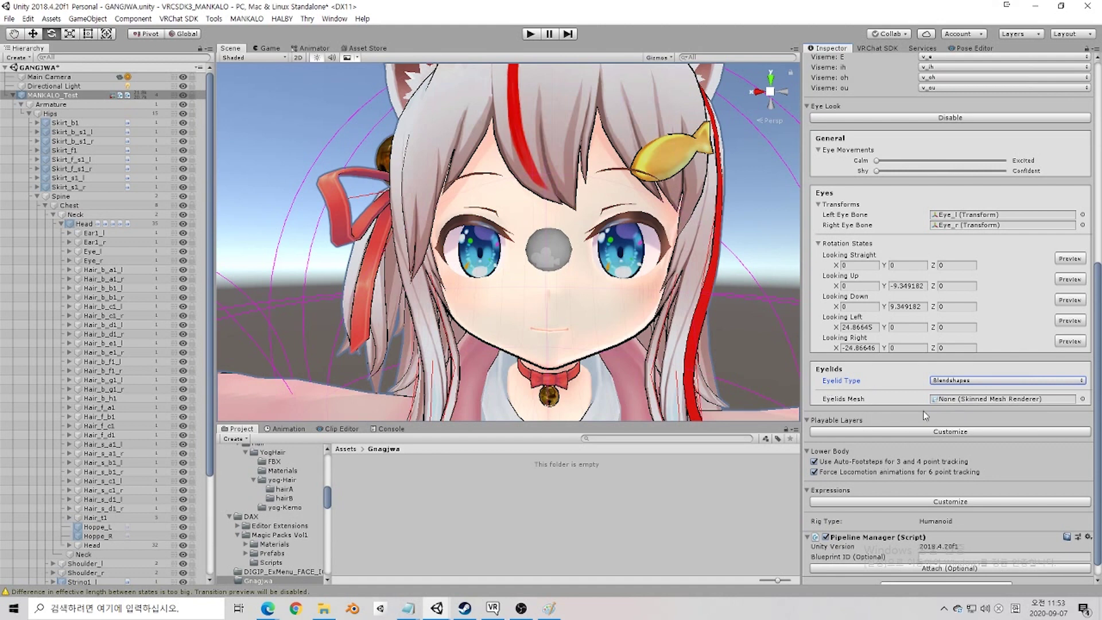
Step: Assign the Body mesh as the Eyelids Mesh and keep Dummy as the Looking Up blendshape
scroll(96, 424, "down", 5)
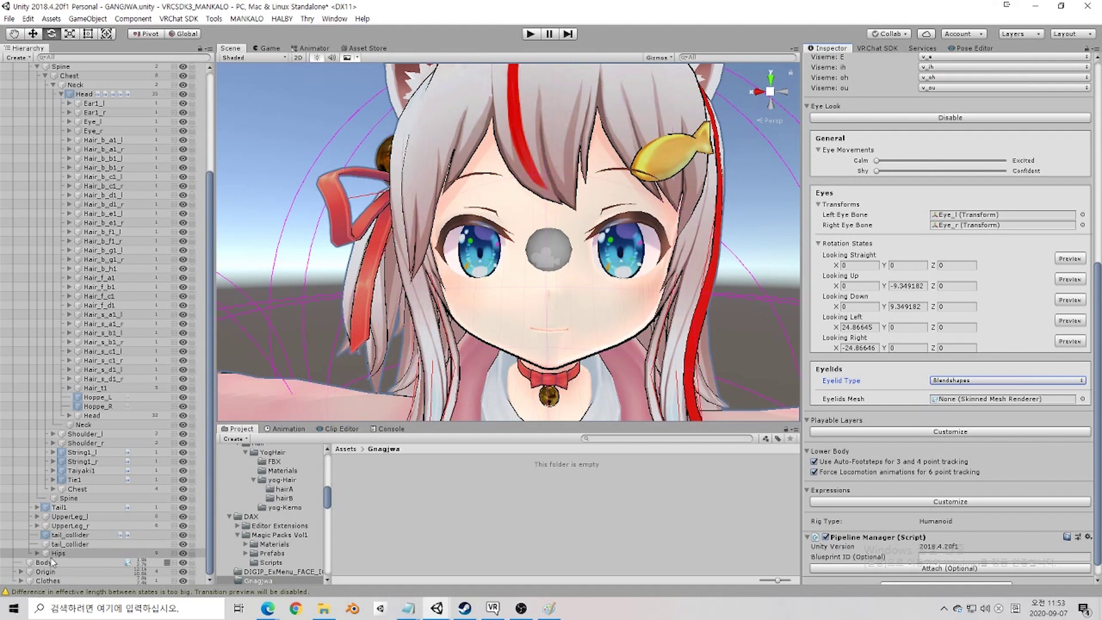
left_click_drag(40, 568, 947, 403)
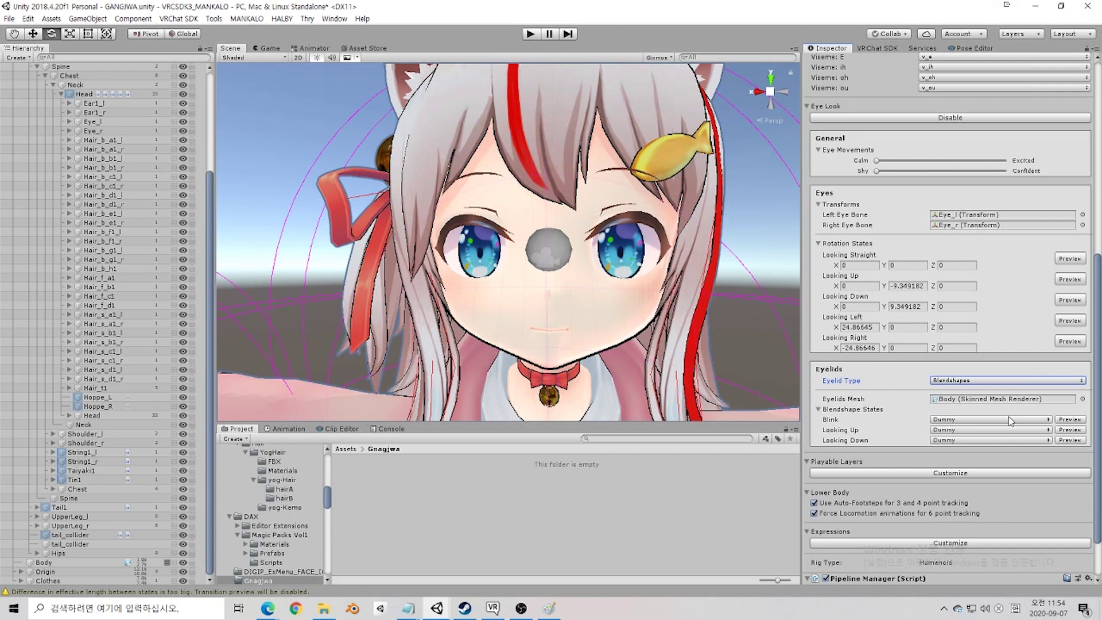
left_click(1003, 434)
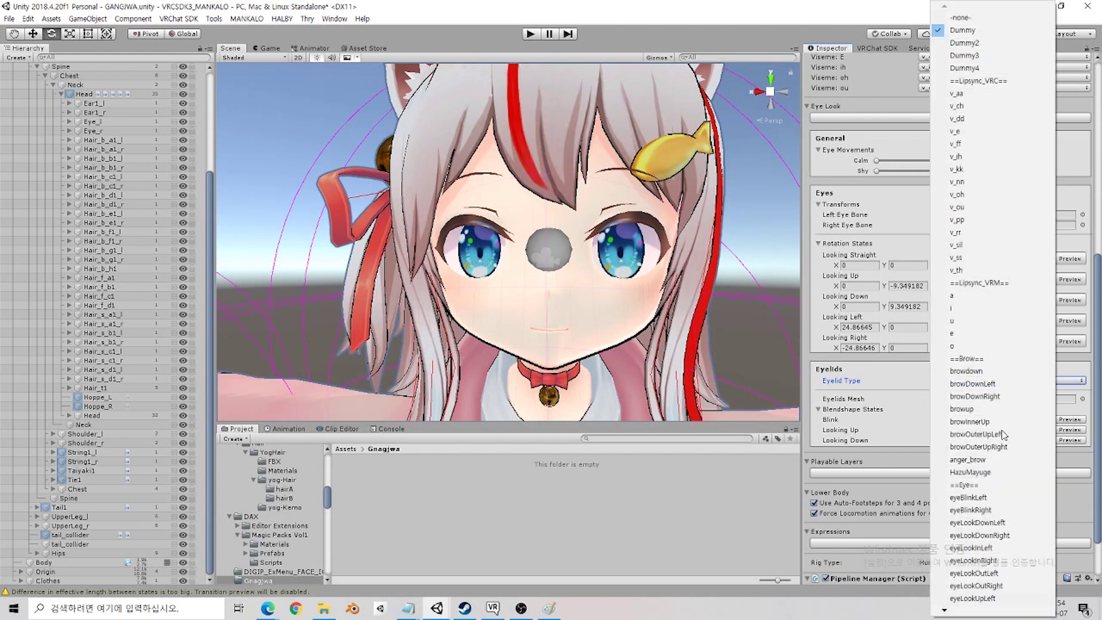
left_click(974, 39)
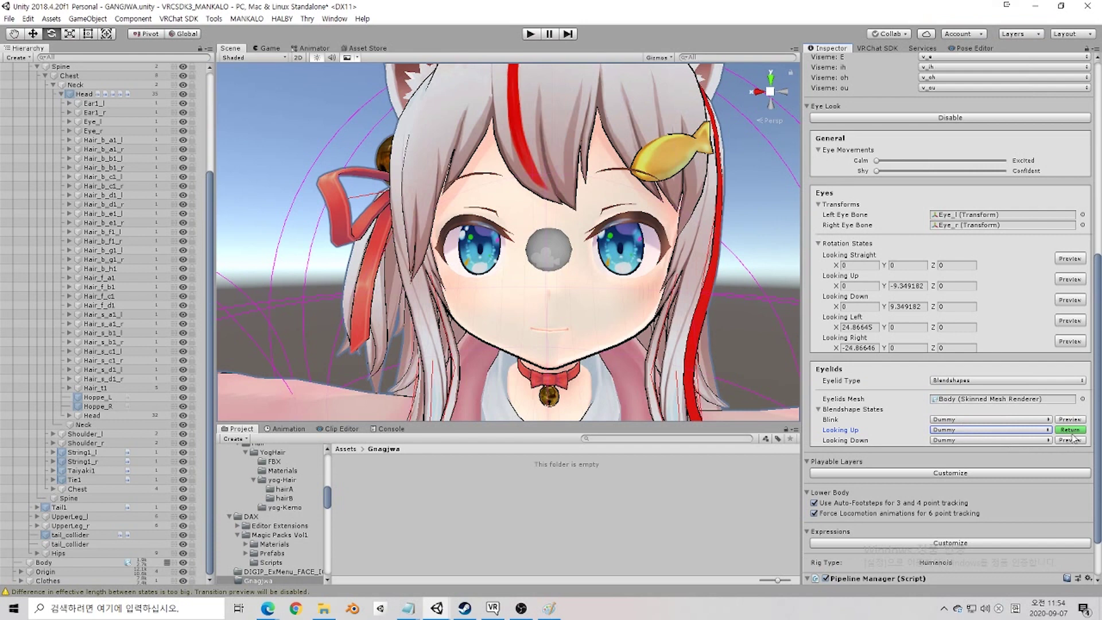
Step: Preview the Looking Up and Looking Down eyelid states in turn, leaving each preview again
left_click(1070, 431)
left_click(1072, 431)
left_click(1071, 431)
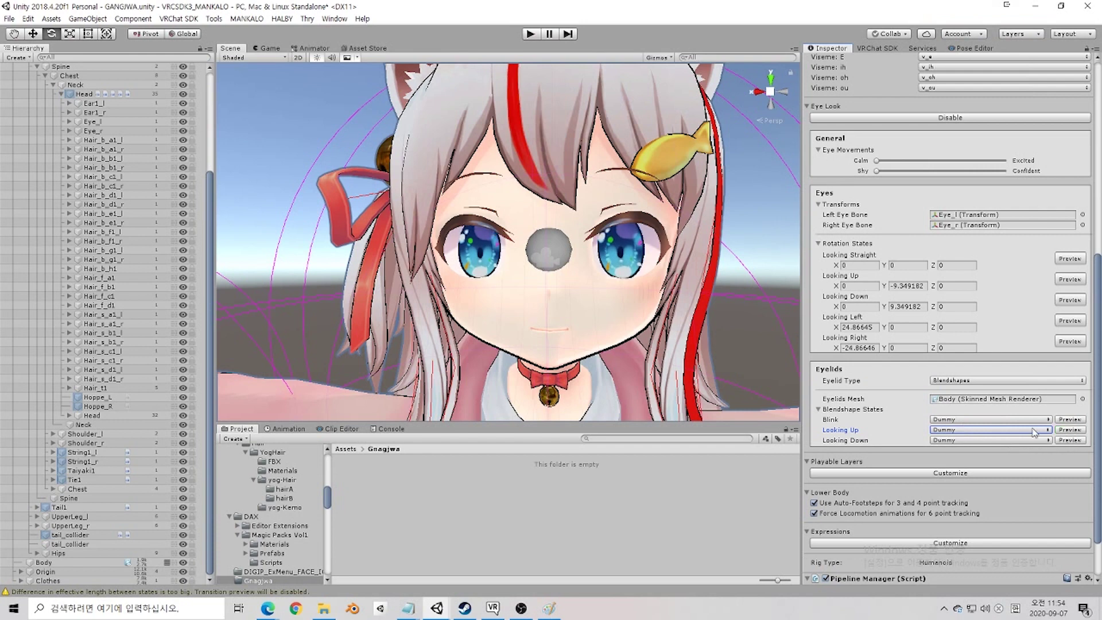
left_click(1069, 440)
left_click(1070, 441)
left_click(1067, 430)
left_click(1064, 433)
left_click(1062, 440)
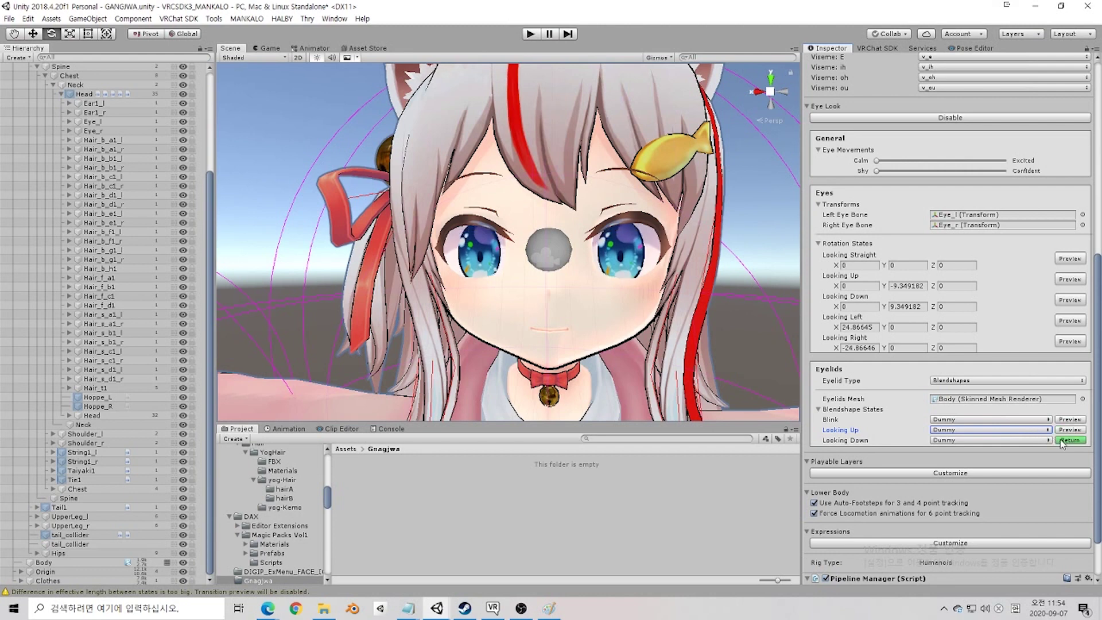
left_click(1061, 440)
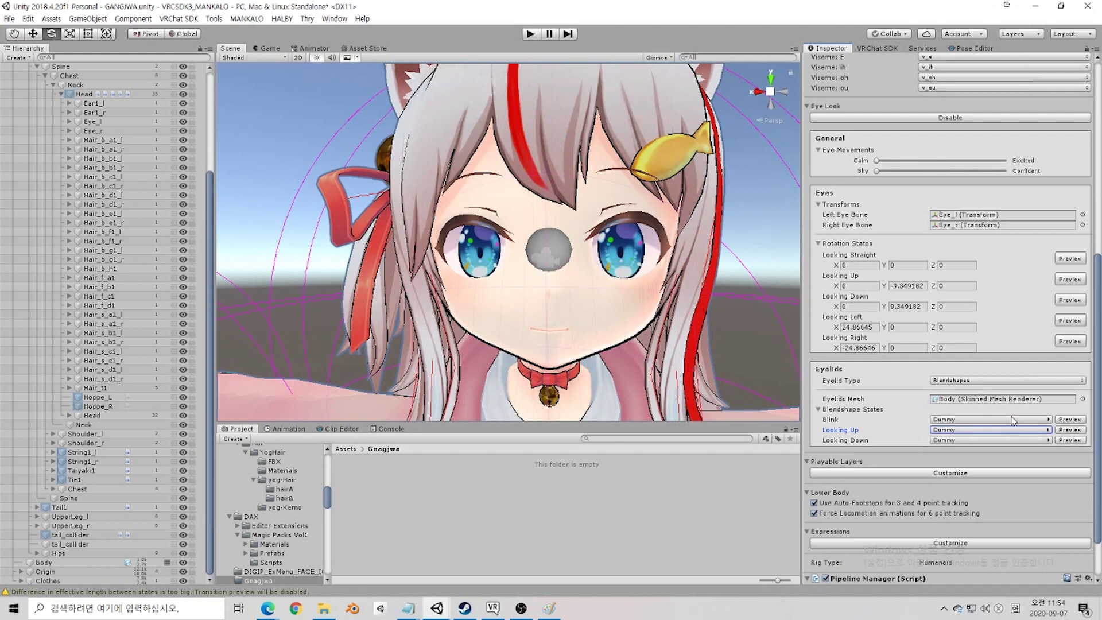
Step: Set the Blink eyelid blendshape to brink and preview it on the face
left_click(973, 423)
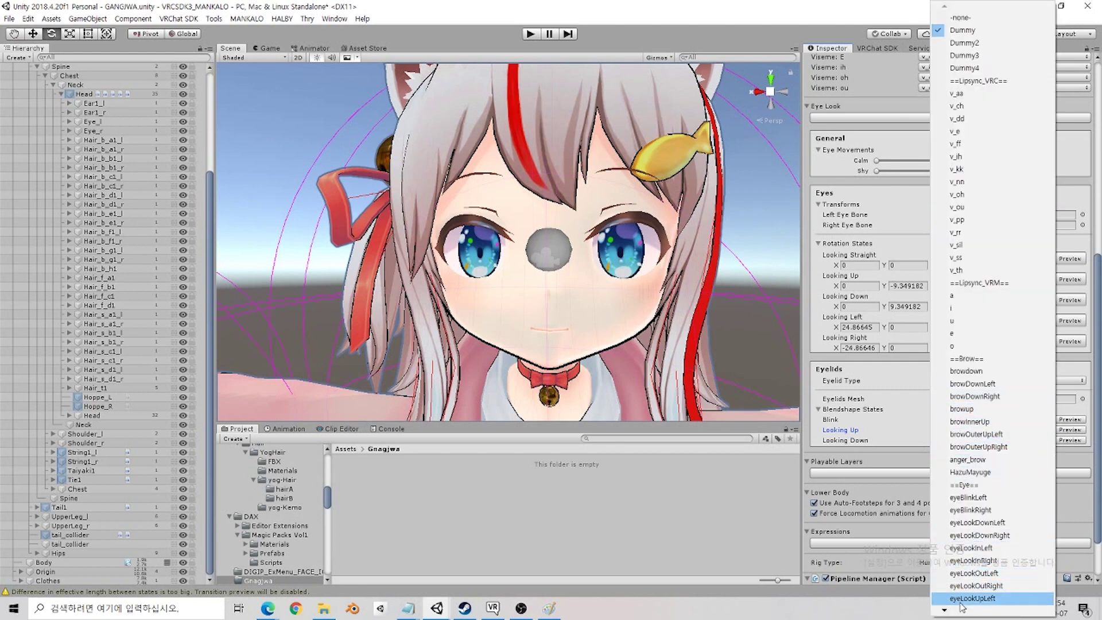
mouse_move(958, 613)
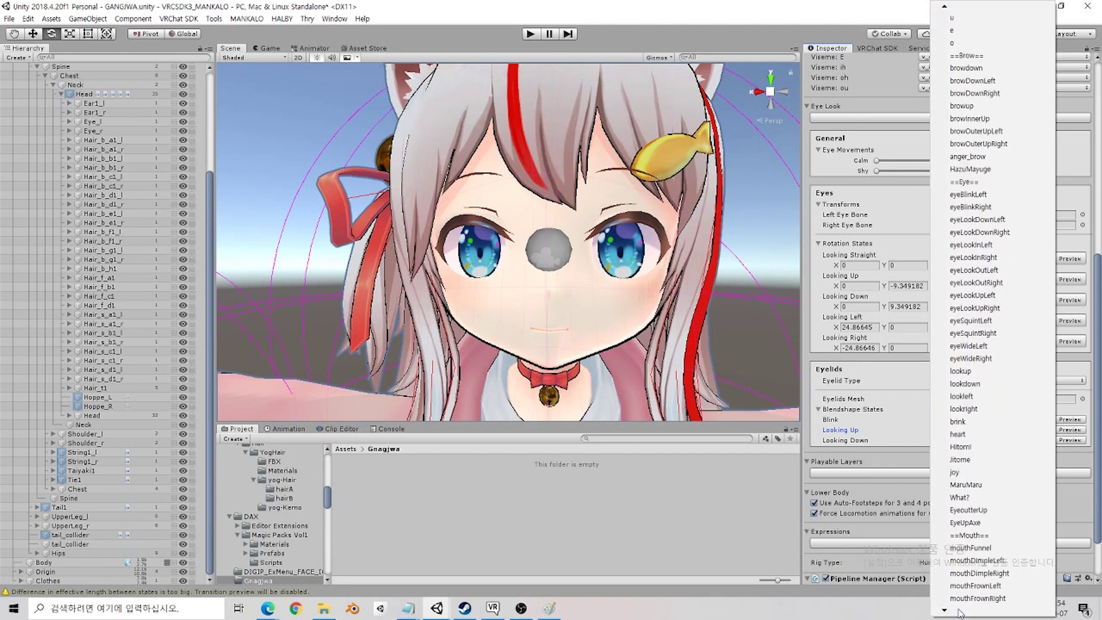
left_click(976, 422)
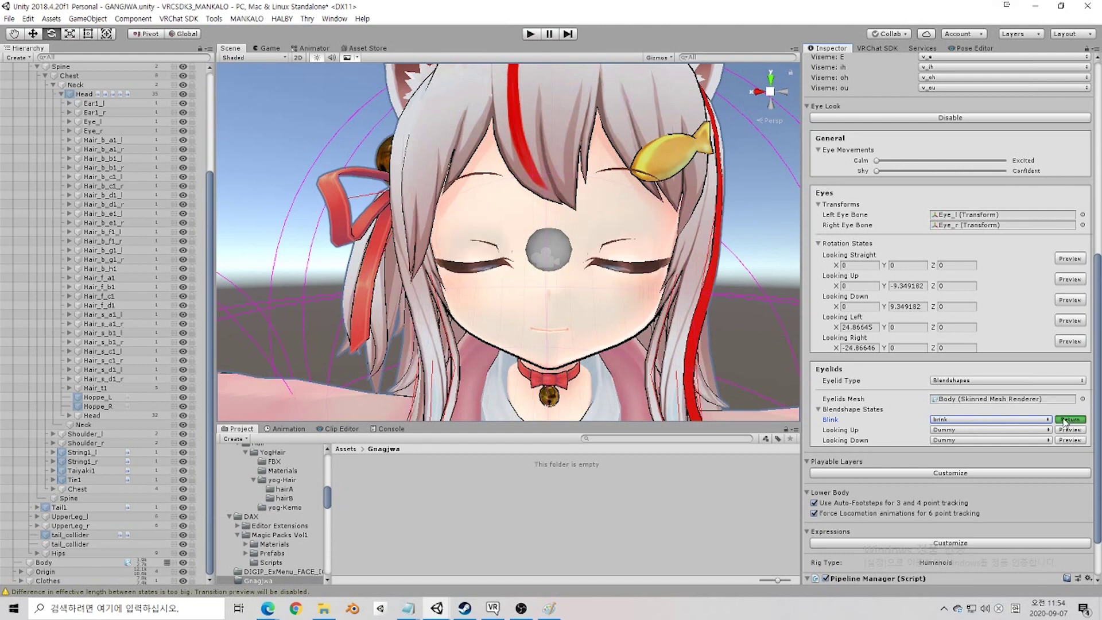
left_click(1065, 419)
left_click(998, 419)
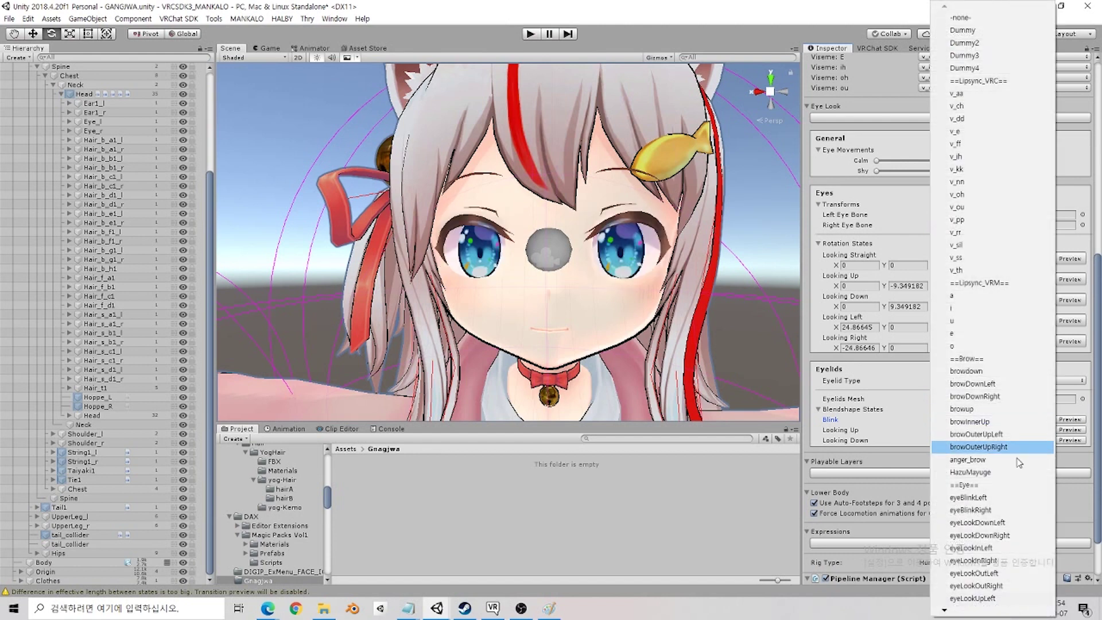
left_click(848, 5)
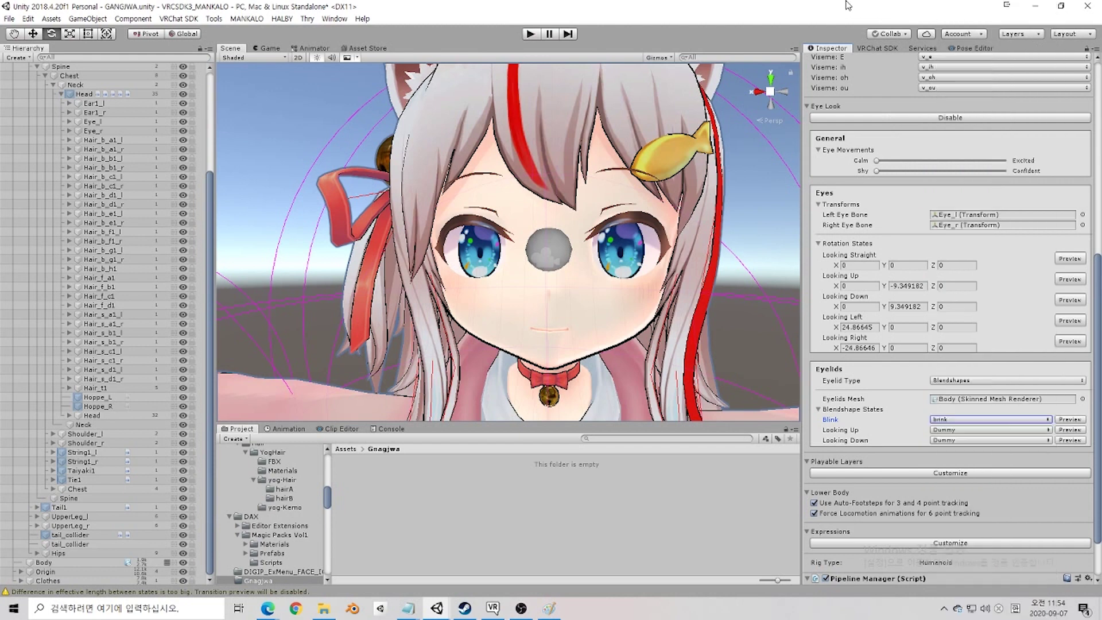
Step: Collapse the avatar's Armature in the hierarchy and bring up the blendshapes of the Body mesh
scroll(978, 379, "down", 3)
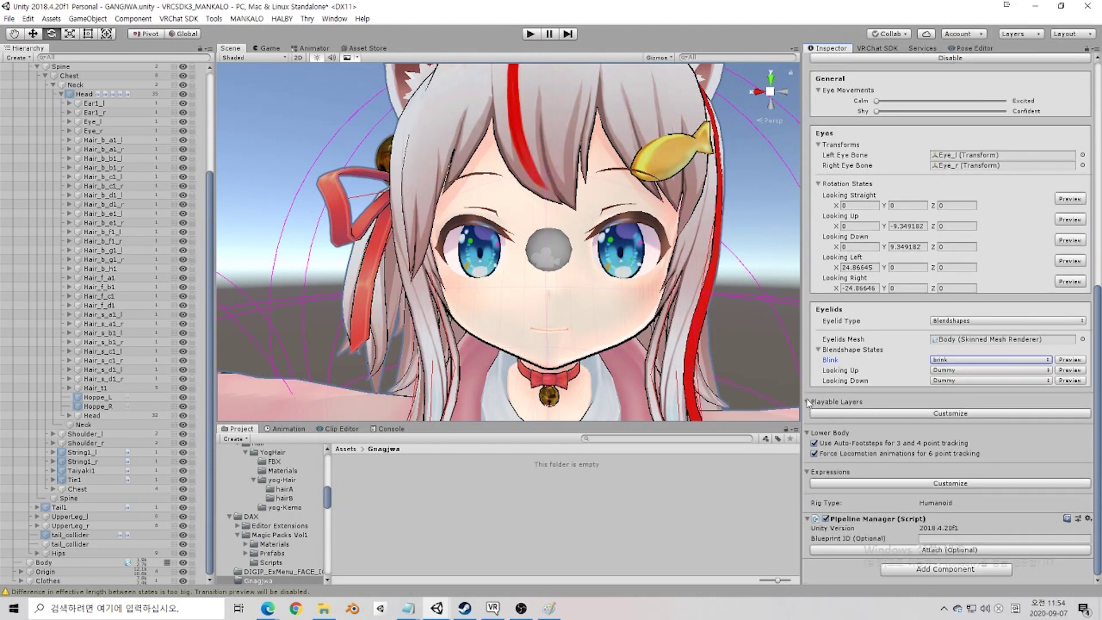
scroll(139, 343, "up", 5)
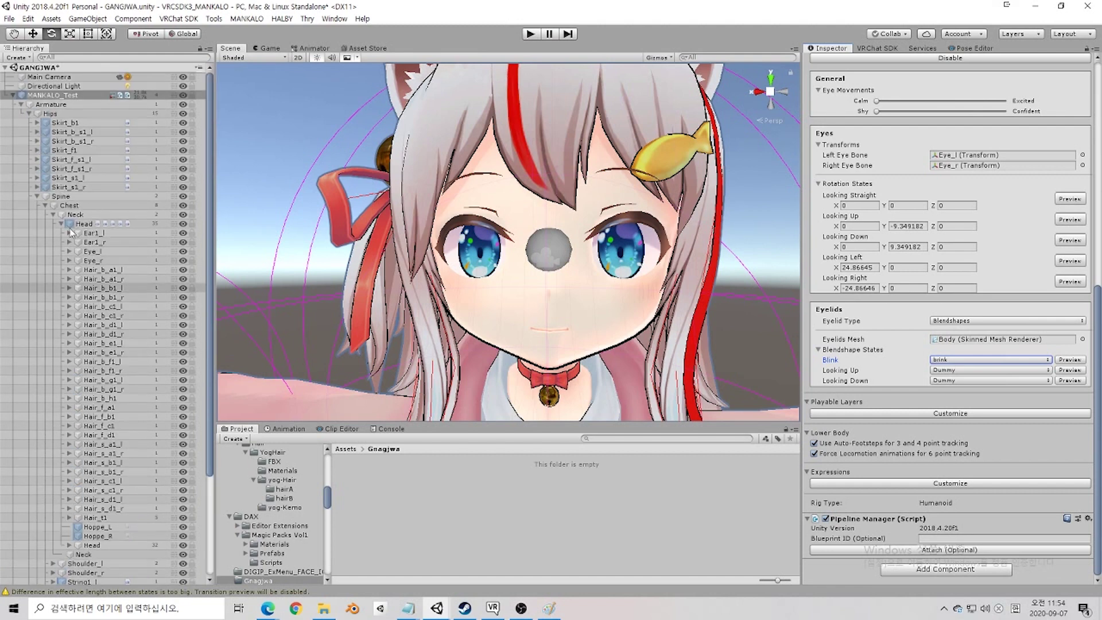
left_click(21, 105)
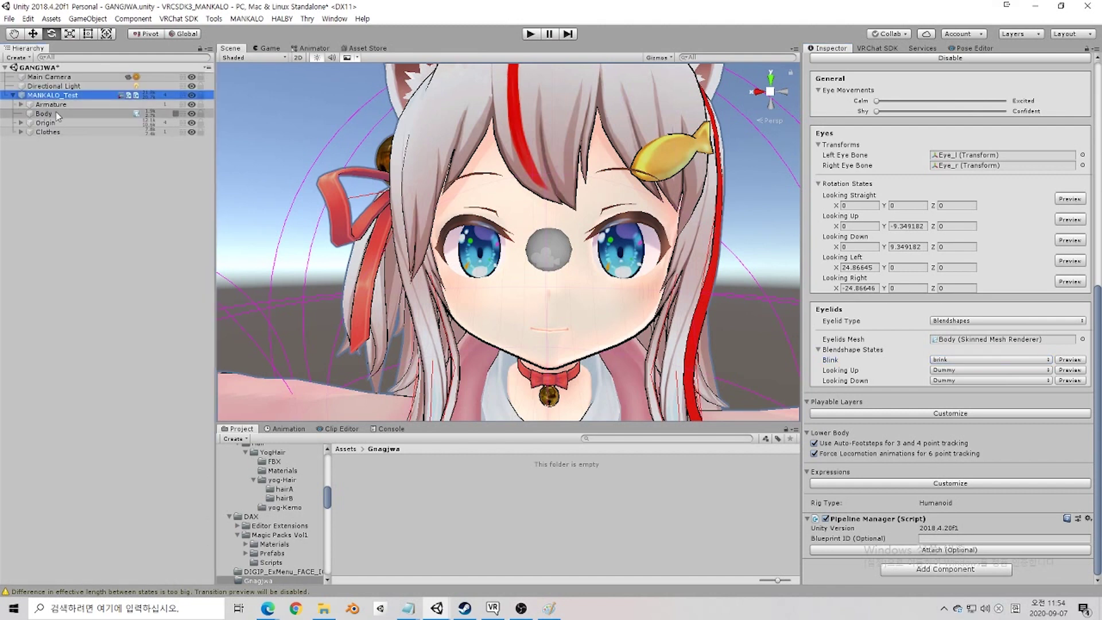
left_click(57, 114)
scroll(989, 210, "up", 5)
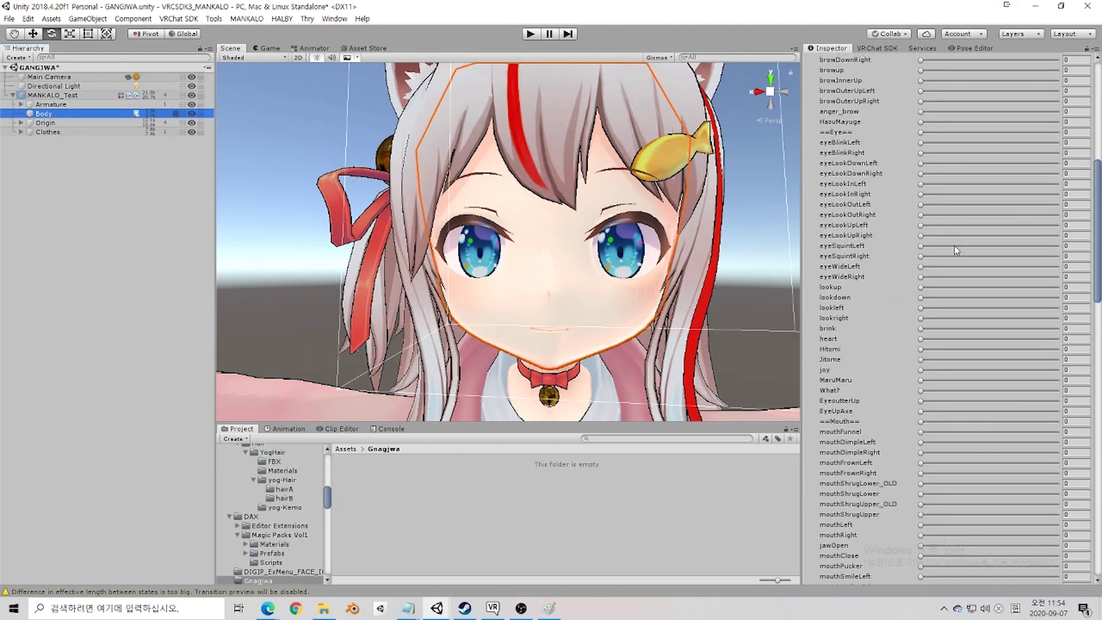
Step: Try out several eye blendshapes on the Body mesh, reset them to 0, and collapse the BlendShapes list
left_click_drag(920, 263, 968, 263)
key("ctrl+z")
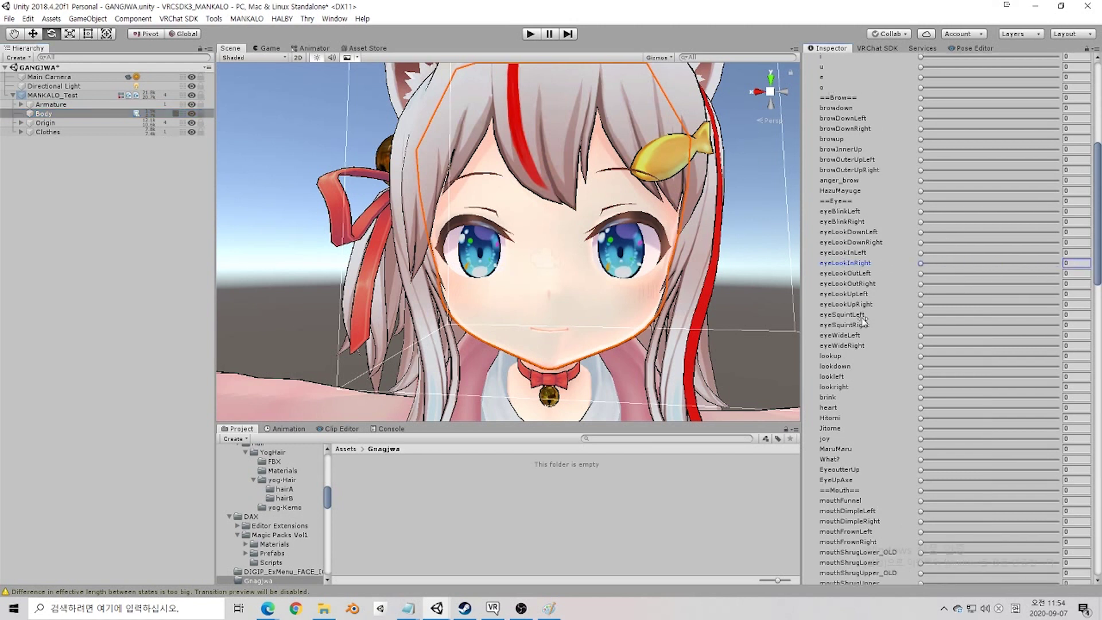
left_click_drag(920, 439, 844, 451)
left_click_drag(920, 459, 854, 462)
scroll(882, 257, "up", 10)
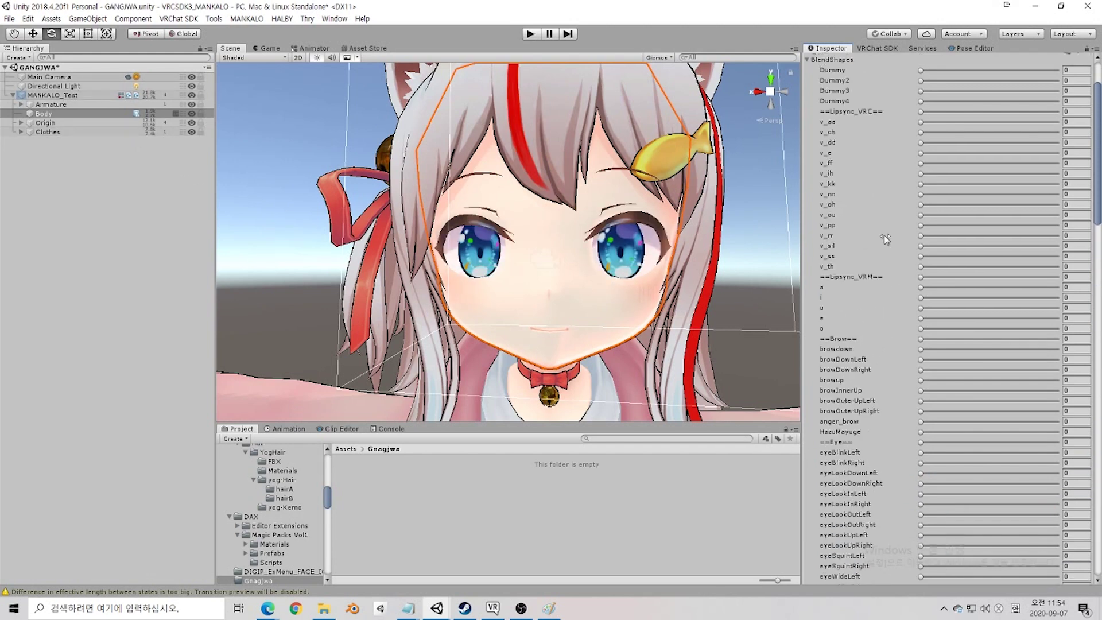
left_click(807, 139)
left_click(807, 138)
left_click(807, 138)
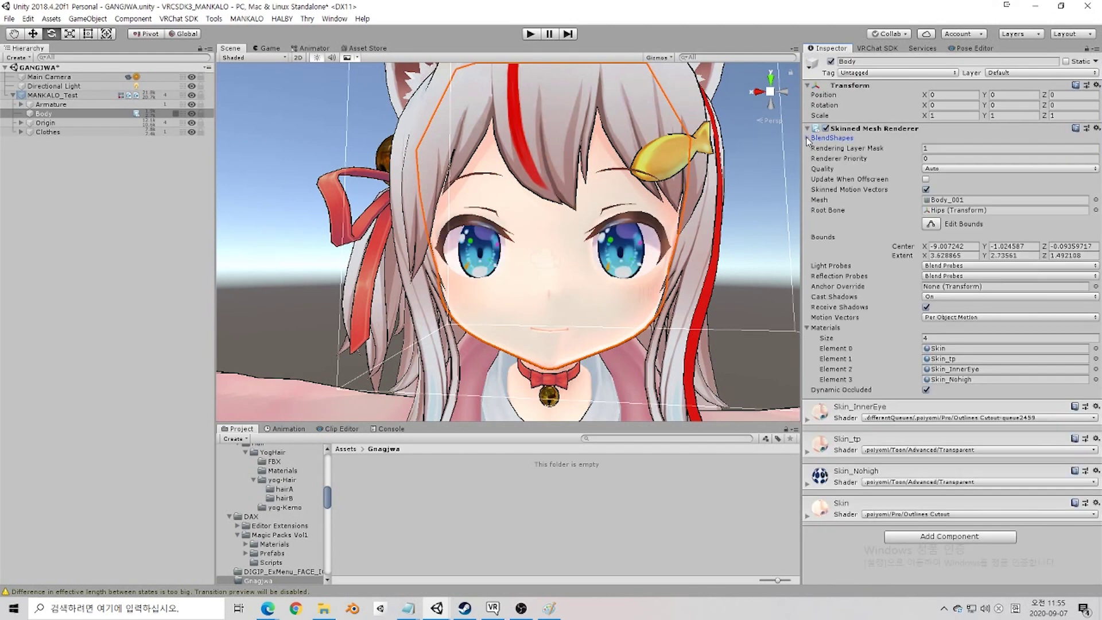
Step: On MANKALO_Test, turn off the Auto-Footsteps and Force Locomotion animations options and switch Expressions to customized
left_click(57, 94)
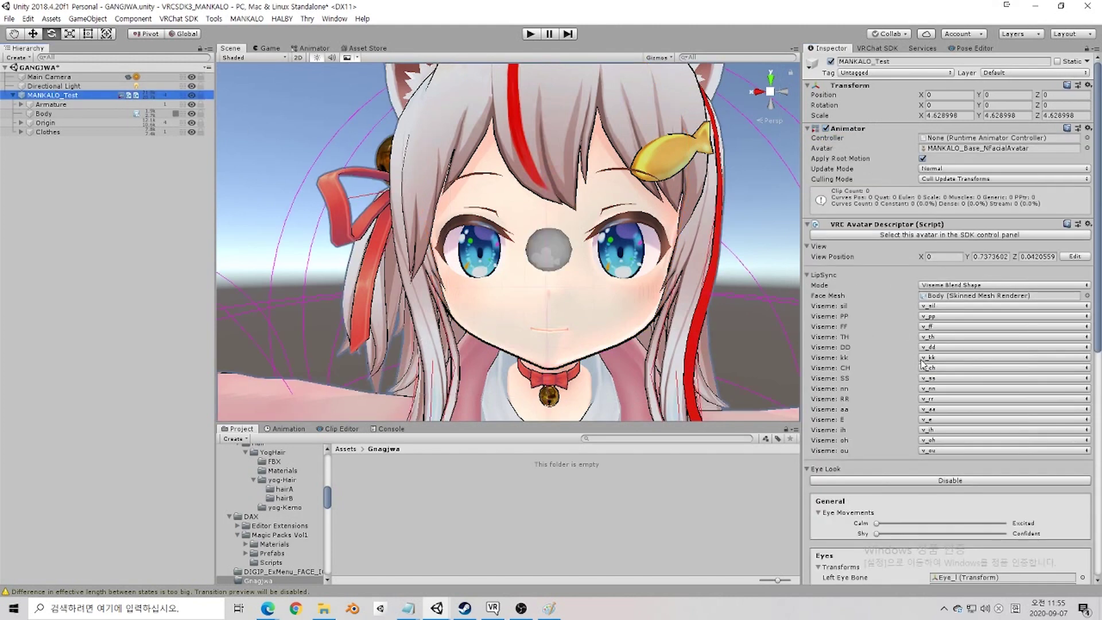
scroll(1024, 449, "down", 5)
scroll(1023, 448, "down", 5)
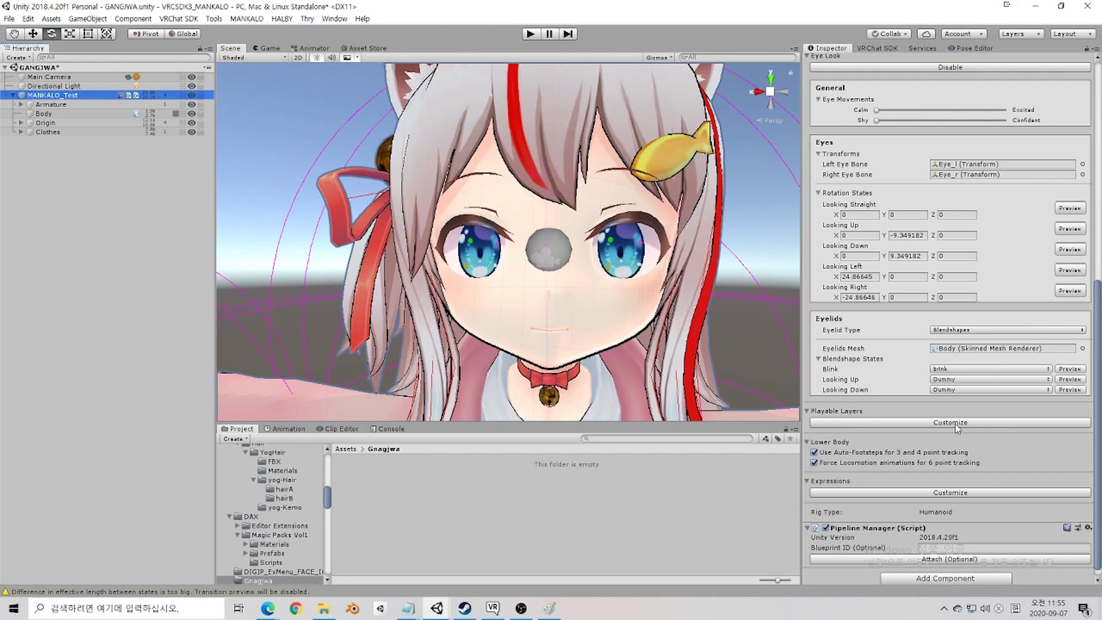
scroll(832, 466, "down", 1)
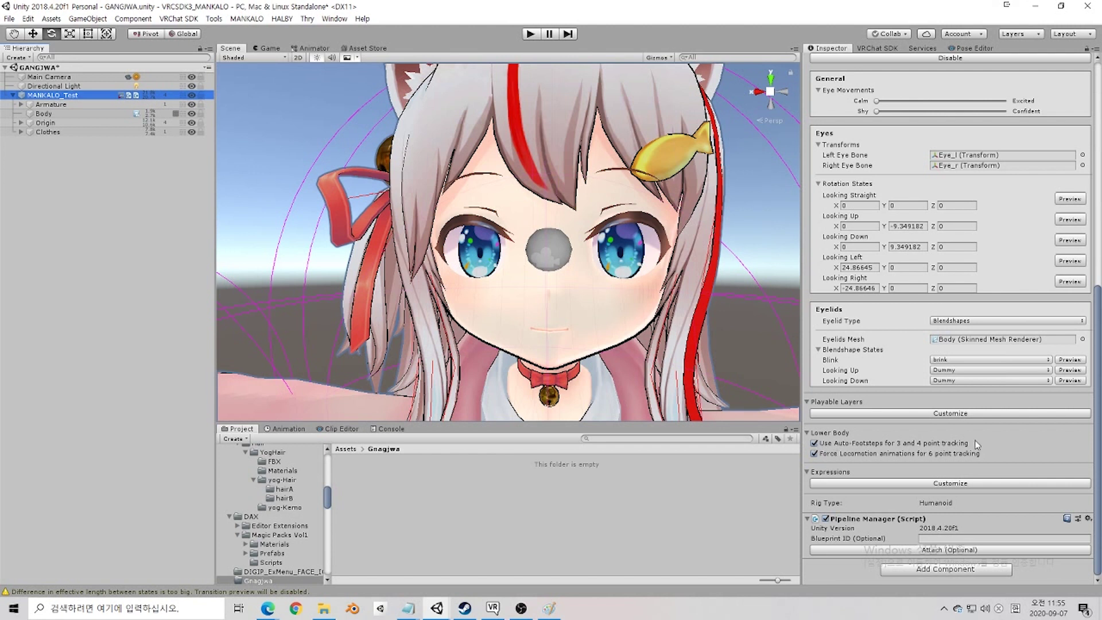
left_click(814, 443)
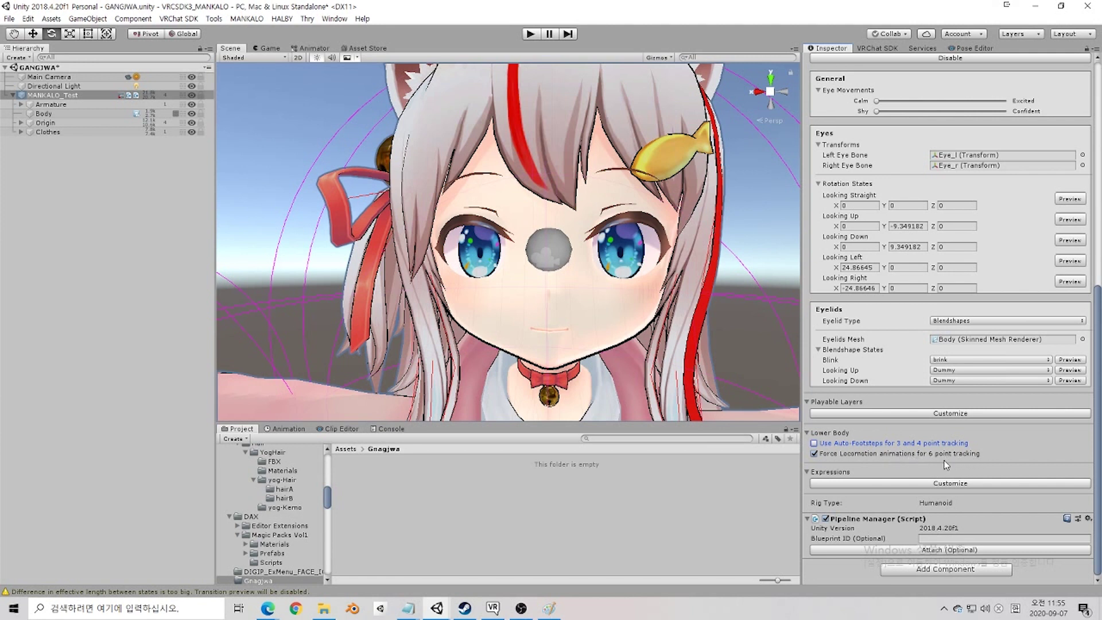
left_click(813, 453)
left_click(838, 484)
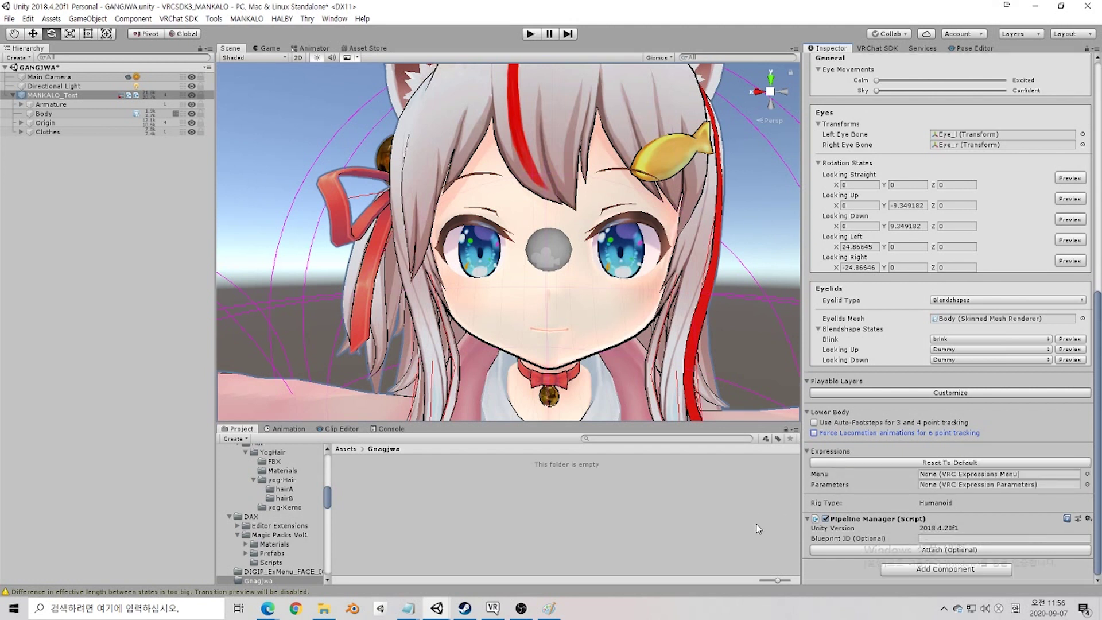
left_click(521, 605)
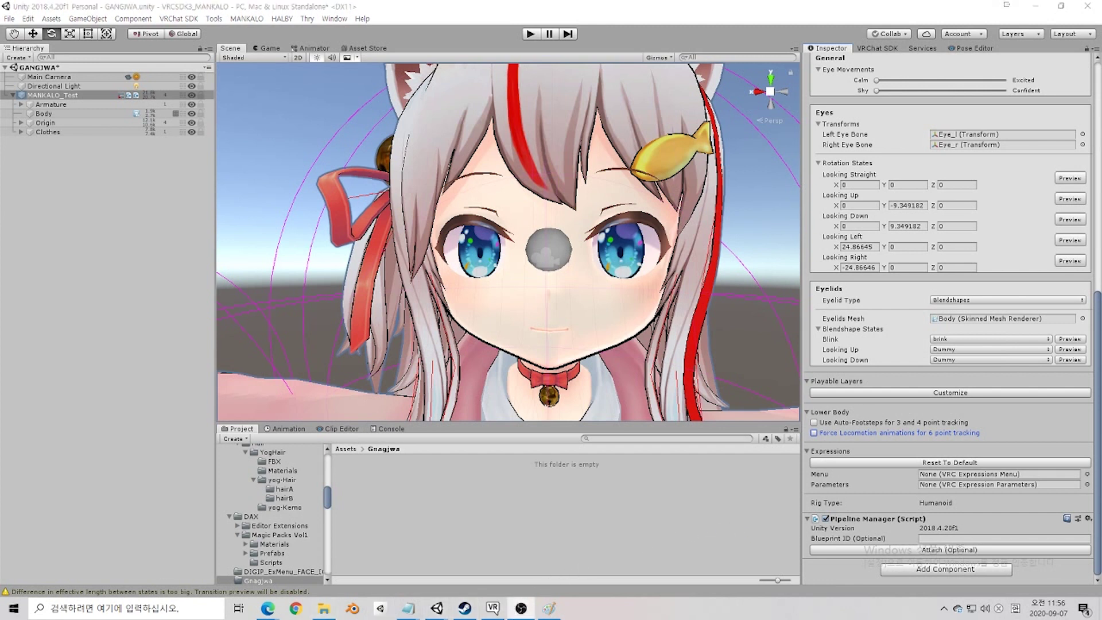
left_click(412, 469)
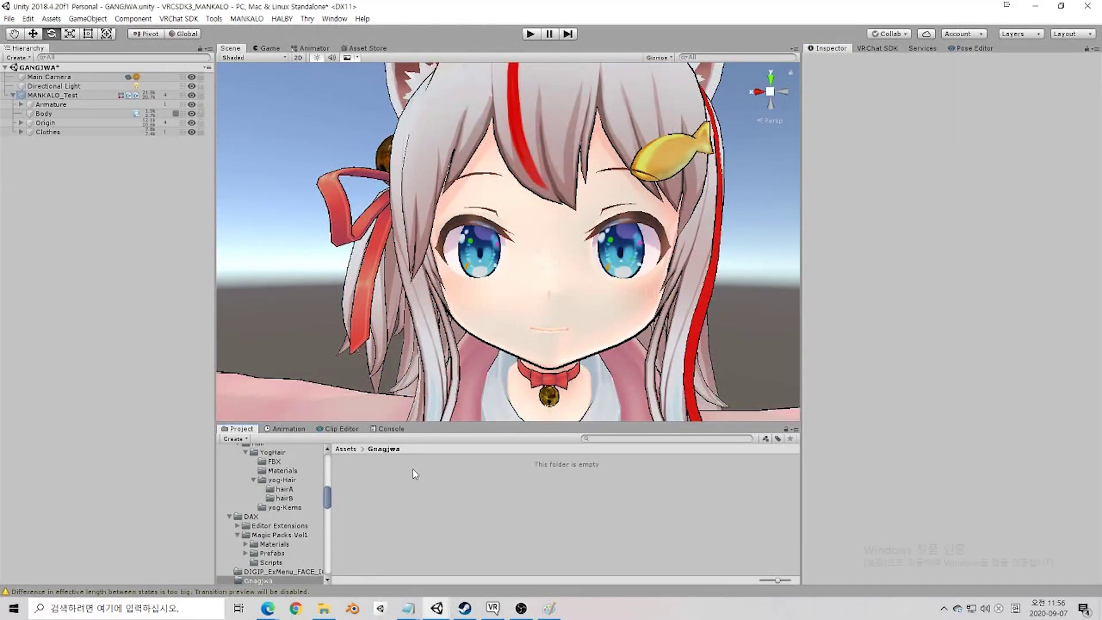
key("alt+Tab")
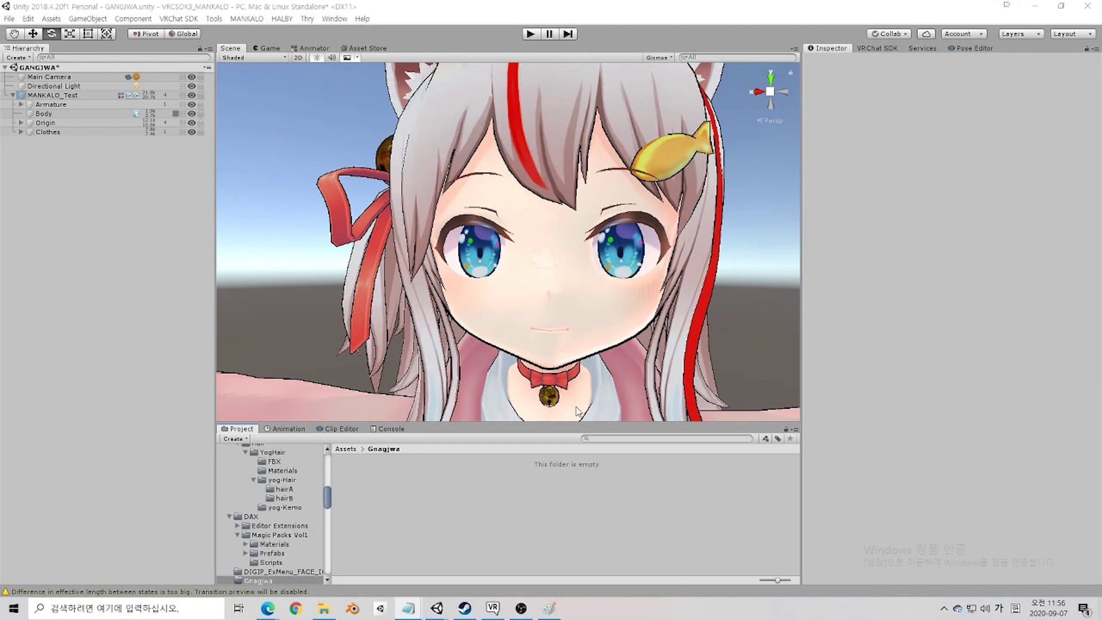
left_click(401, 463)
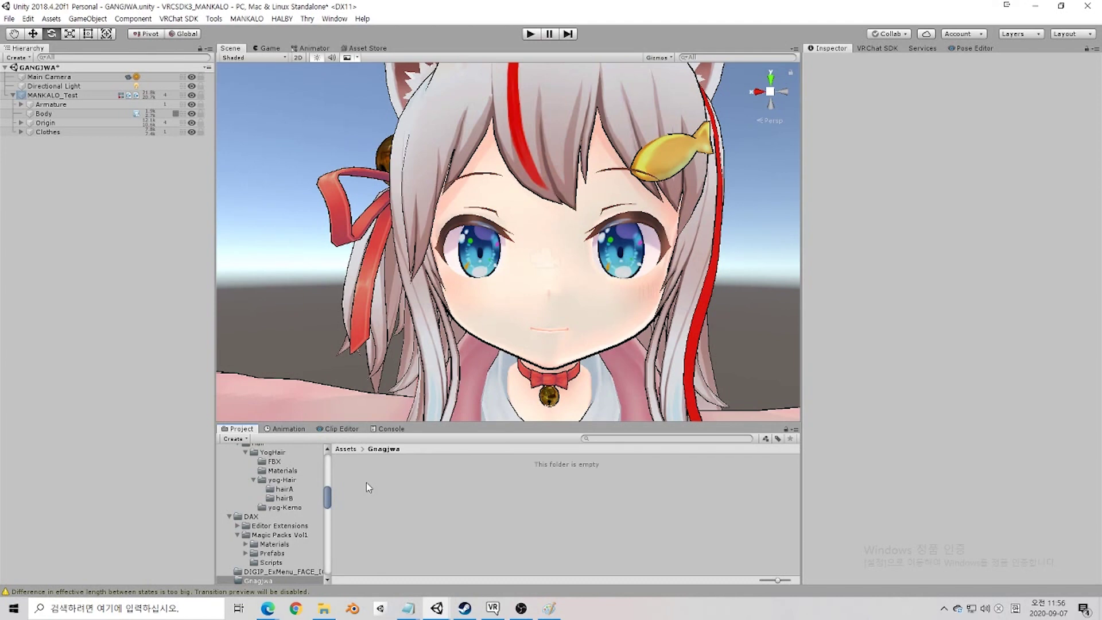
Step: Create a VRChat Expressions Menu asset named Menu in the Gnagjwa folder
right_click(366, 483)
mouse_move(507, 221)
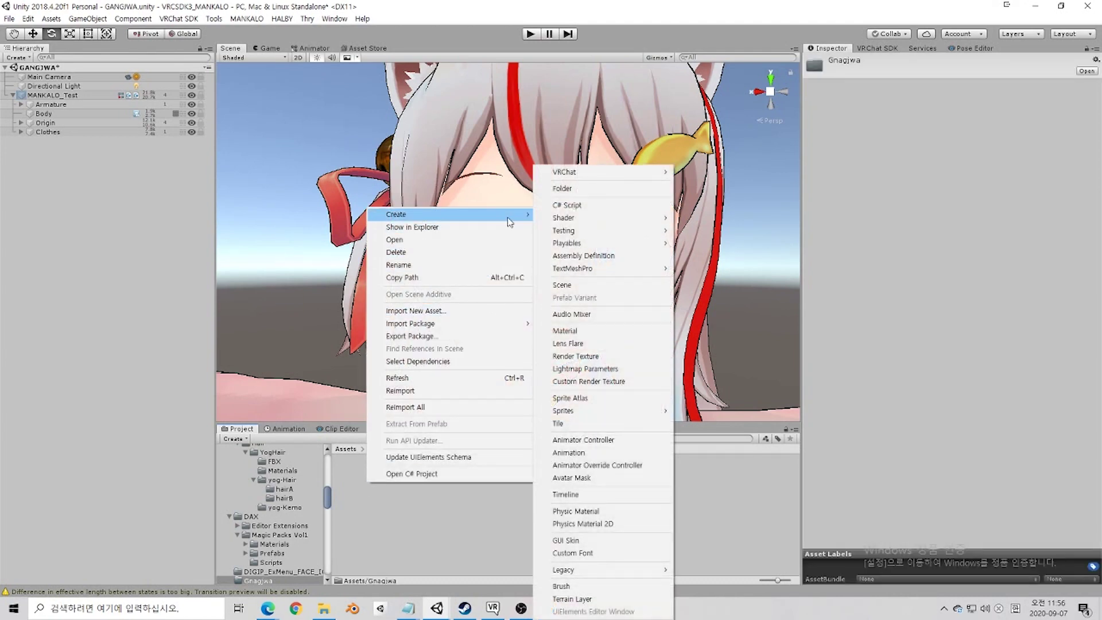
mouse_move(601, 177)
mouse_move(703, 175)
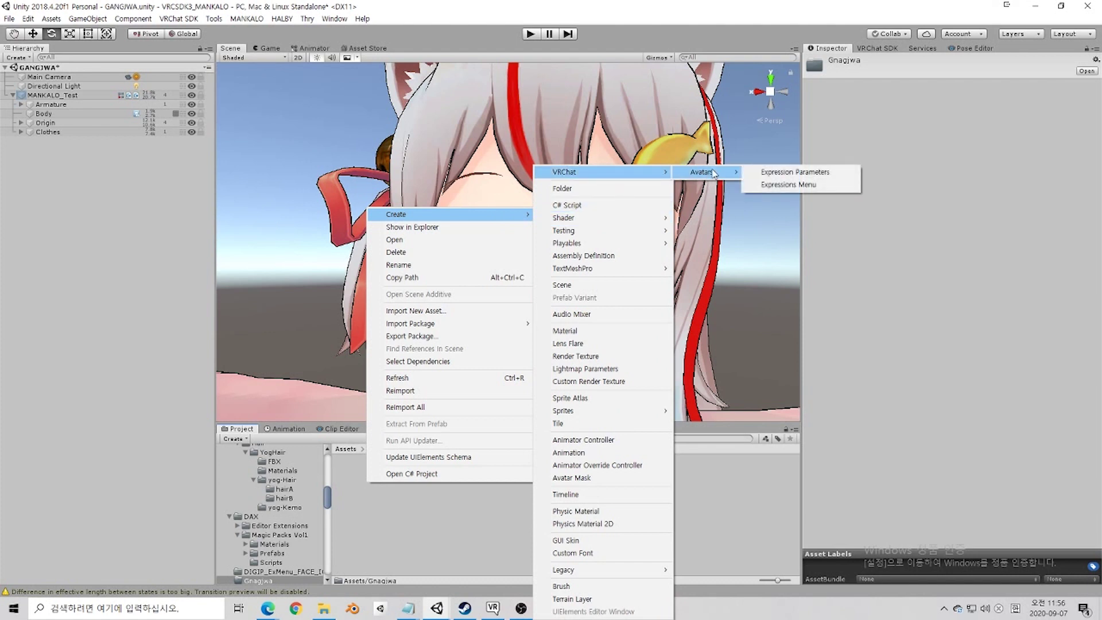
left_click(769, 186)
type("Ma")
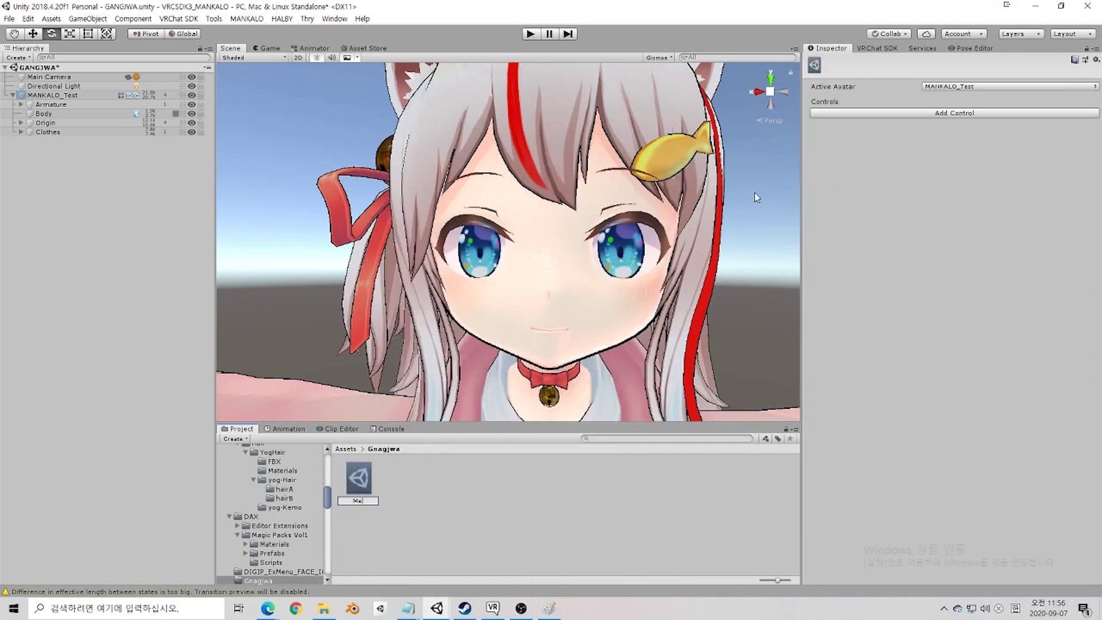
type("nu")
key("Return")
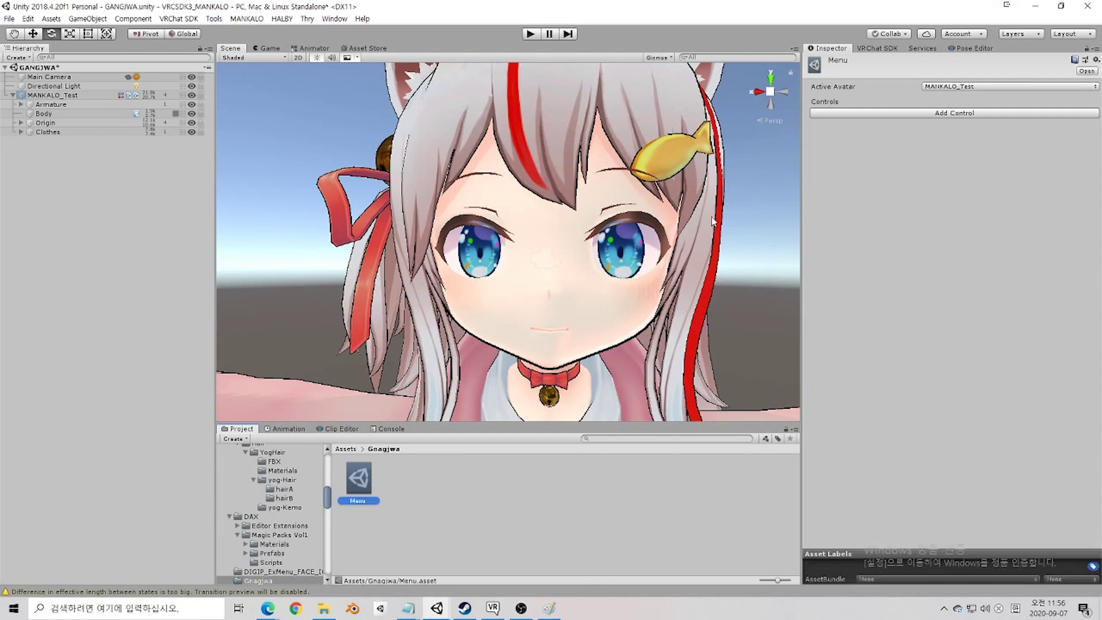
Step: Create a VRChat Expression Parameters asset named Parameters in the Gnagjwa folder
right_click(509, 479)
mouse_move(591, 216)
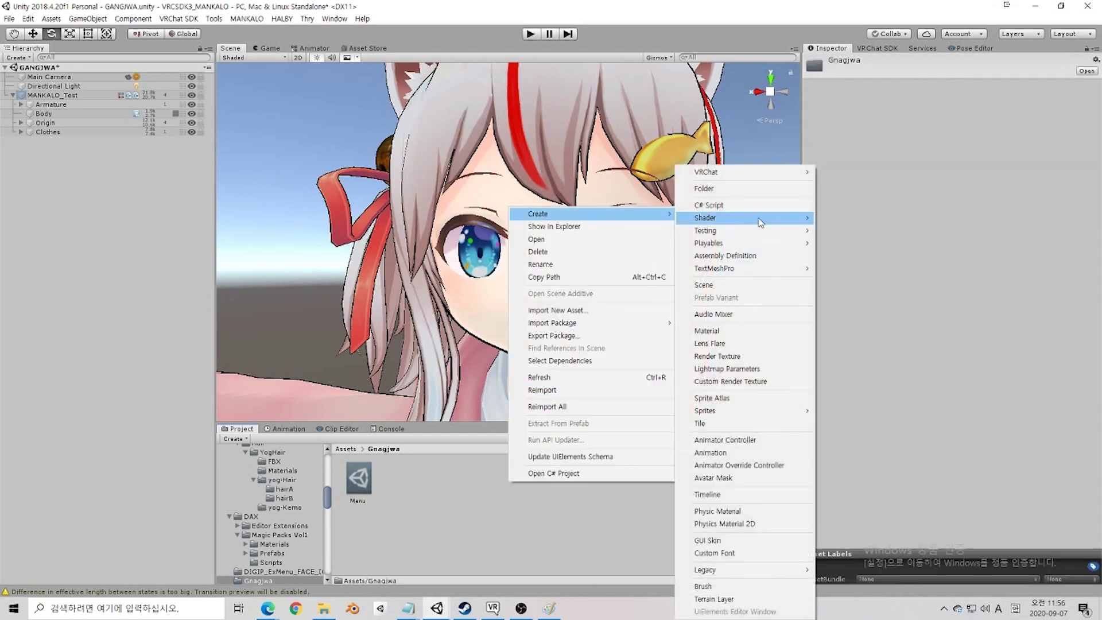
mouse_move(750, 171)
mouse_move(844, 172)
left_click(906, 175)
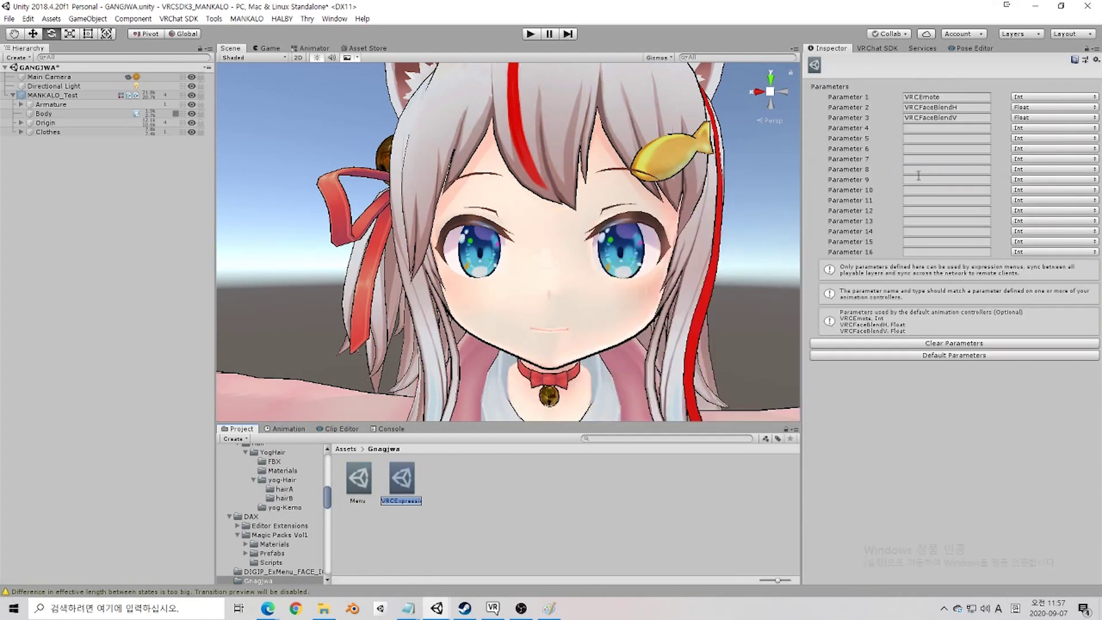
type("Parameters")
key("Return")
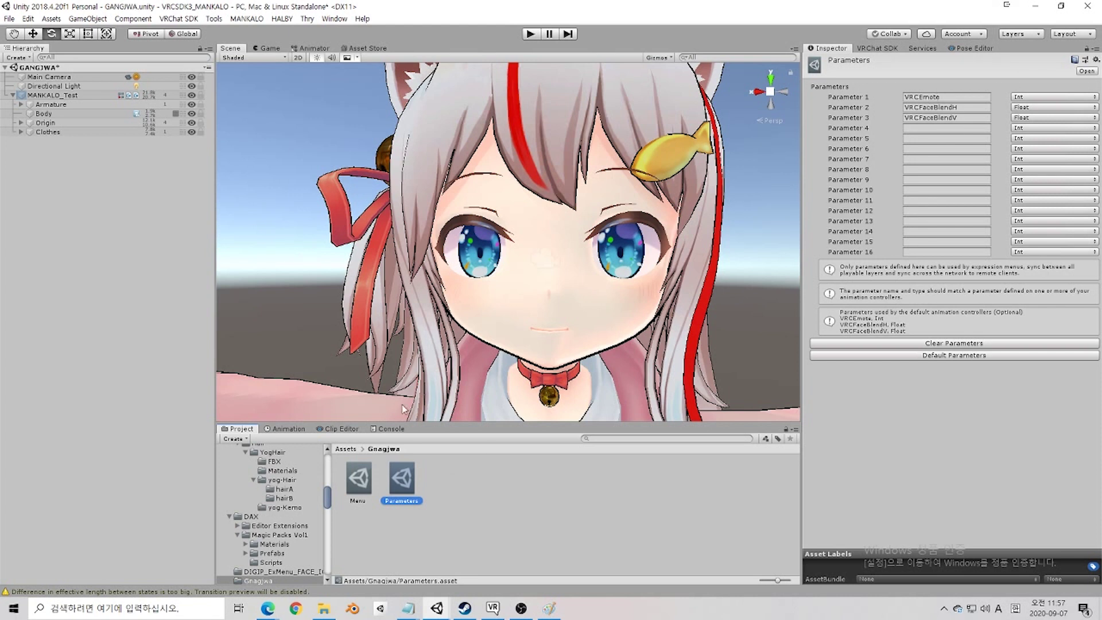
Step: Add a new control to the Menu asset and look through its available control types
left_click(357, 487)
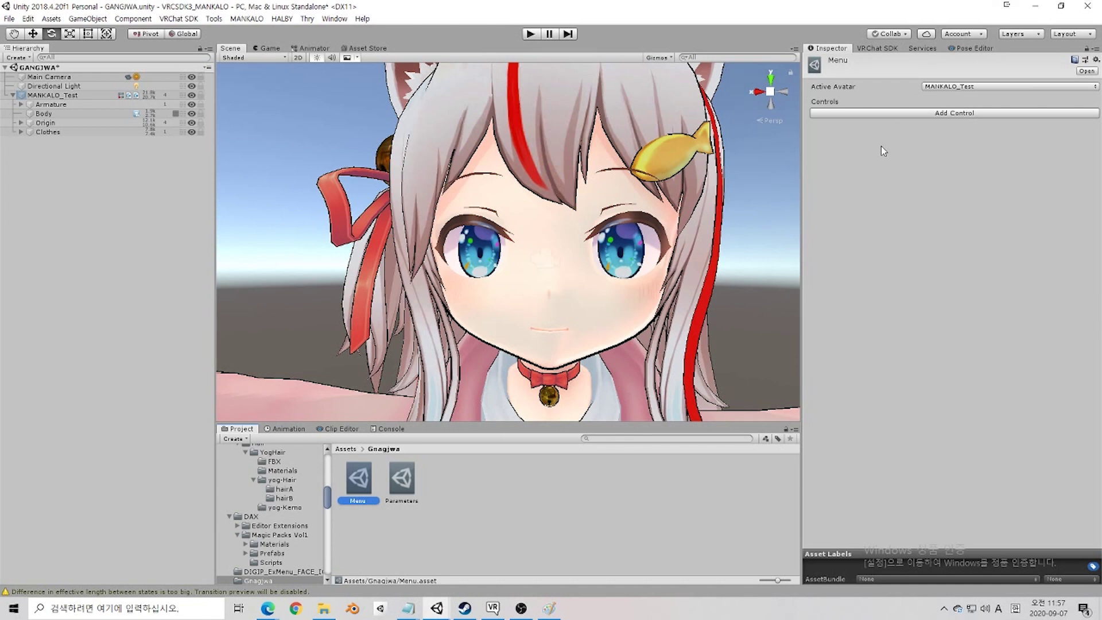
left_click(906, 114)
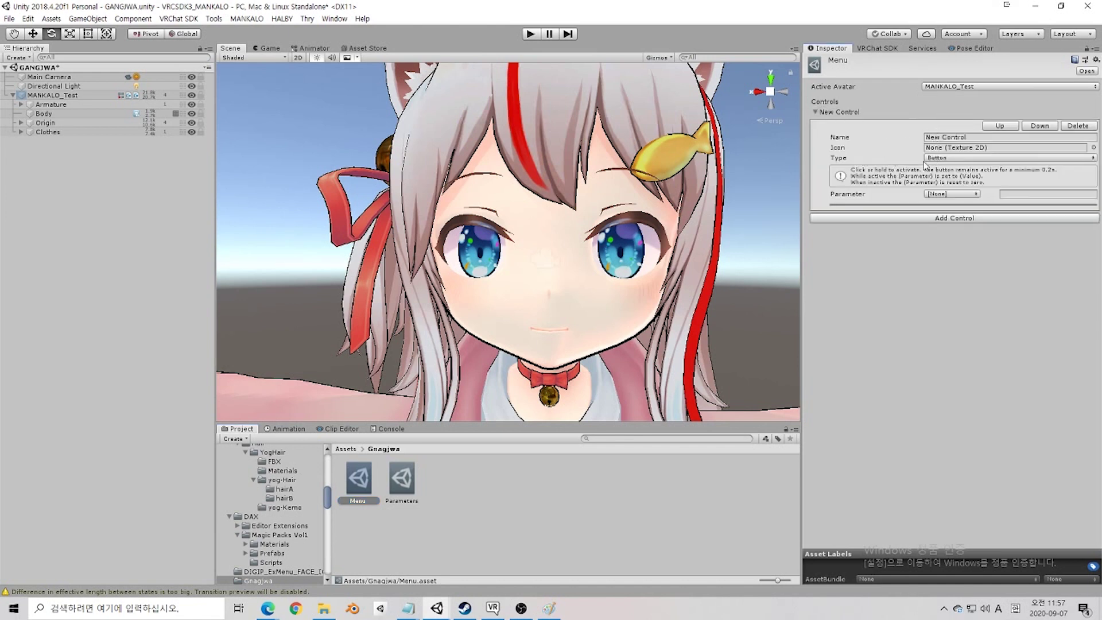
left_click(955, 158)
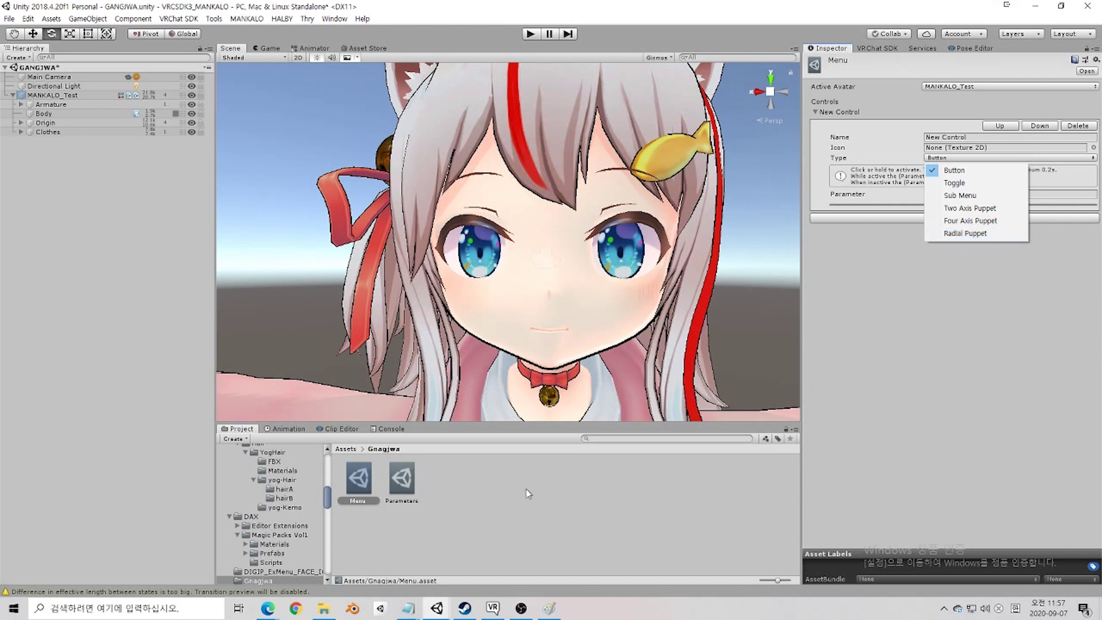
left_click(460, 533)
Step: Look at the type options for the VRCFaceBlendH parameter in the Parameters asset
left_click(406, 493)
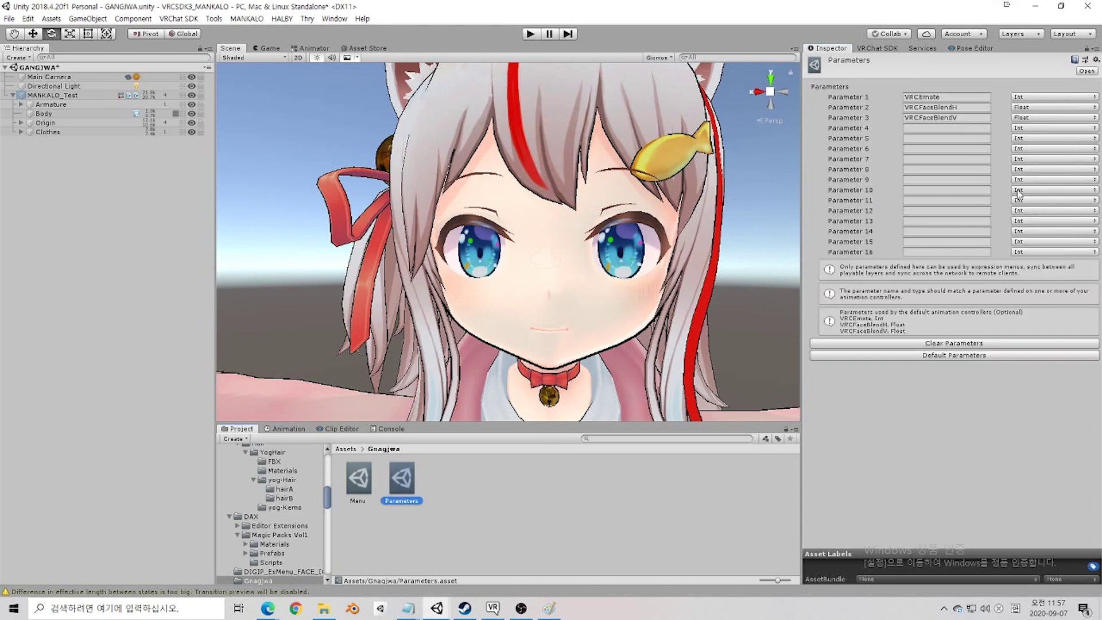
left_click(1023, 108)
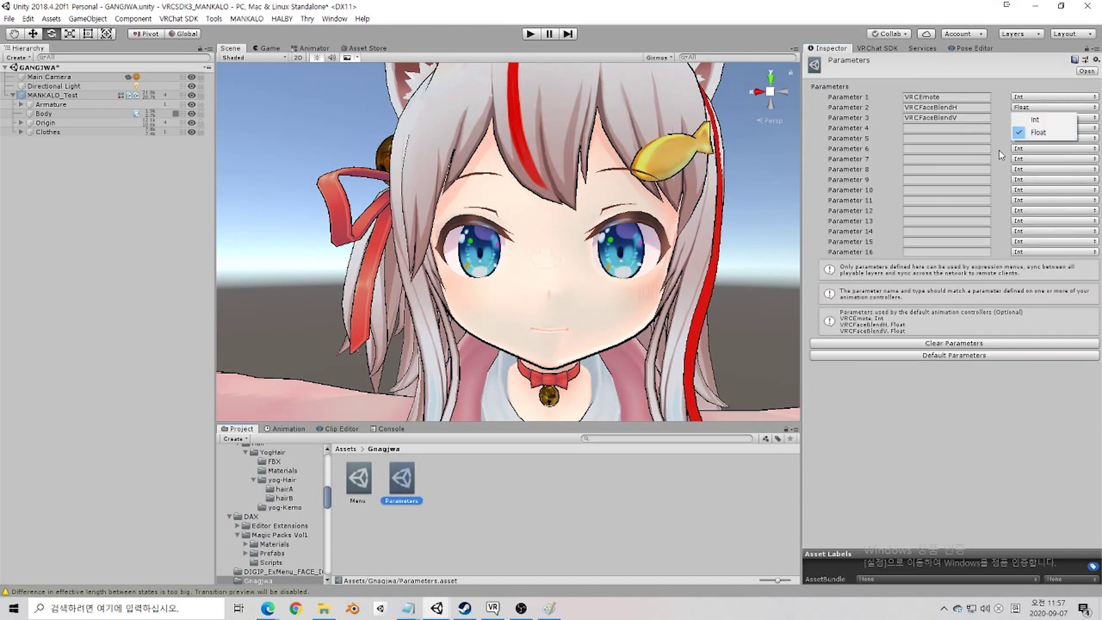
left_click(540, 492)
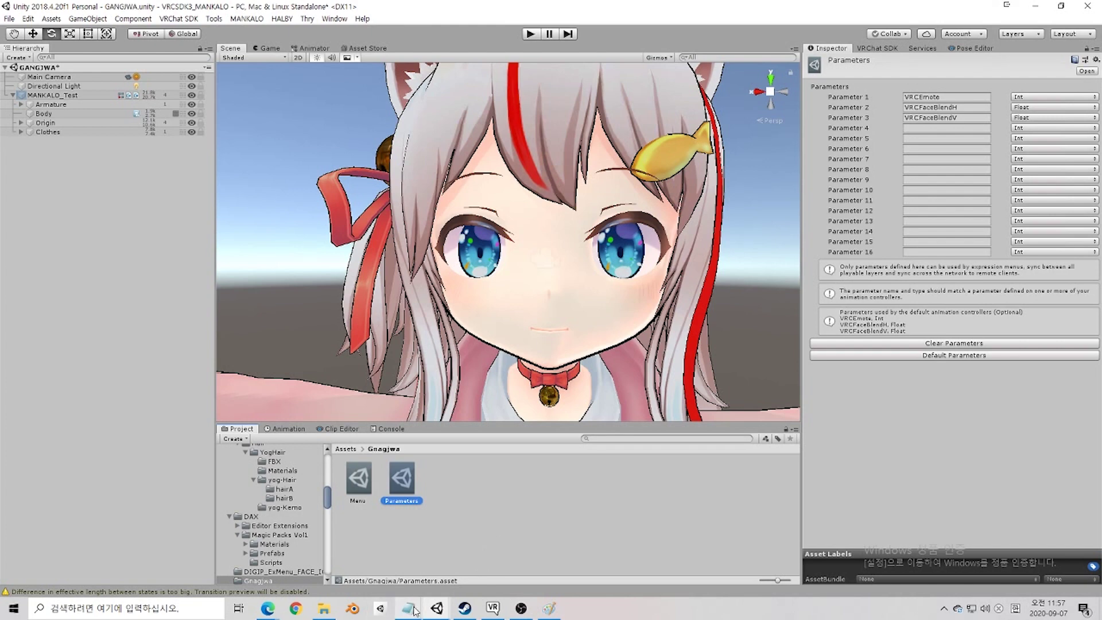
Step: Switch to the Notepad notes on variable types, examine the Int and Float definitions, and return to Unity
mouse_move(408, 609)
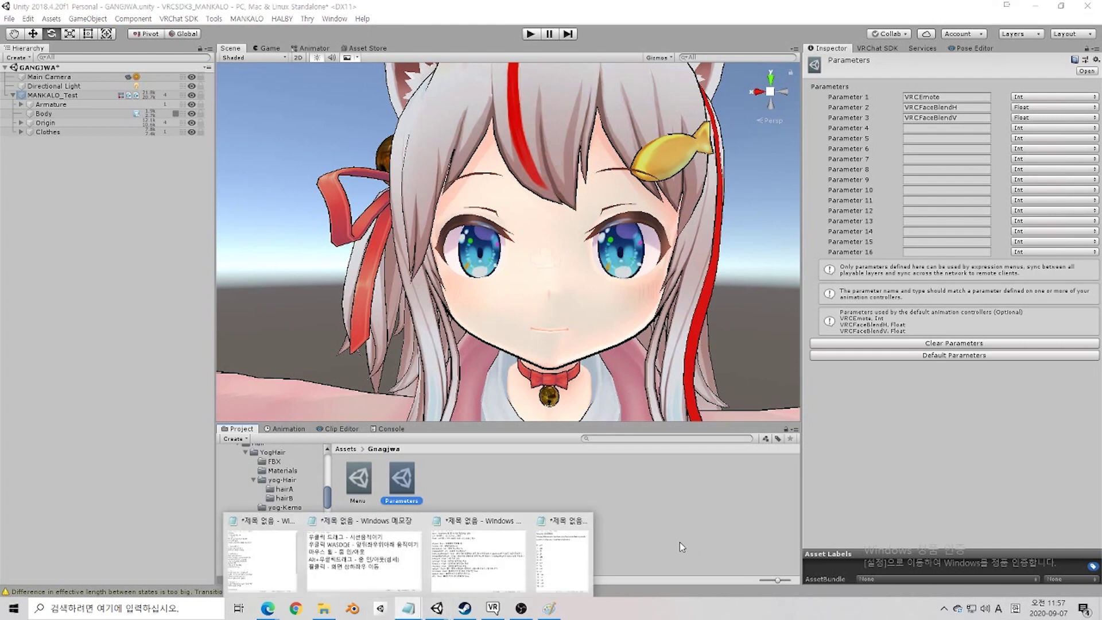
left_click(583, 524)
left_click(583, 524)
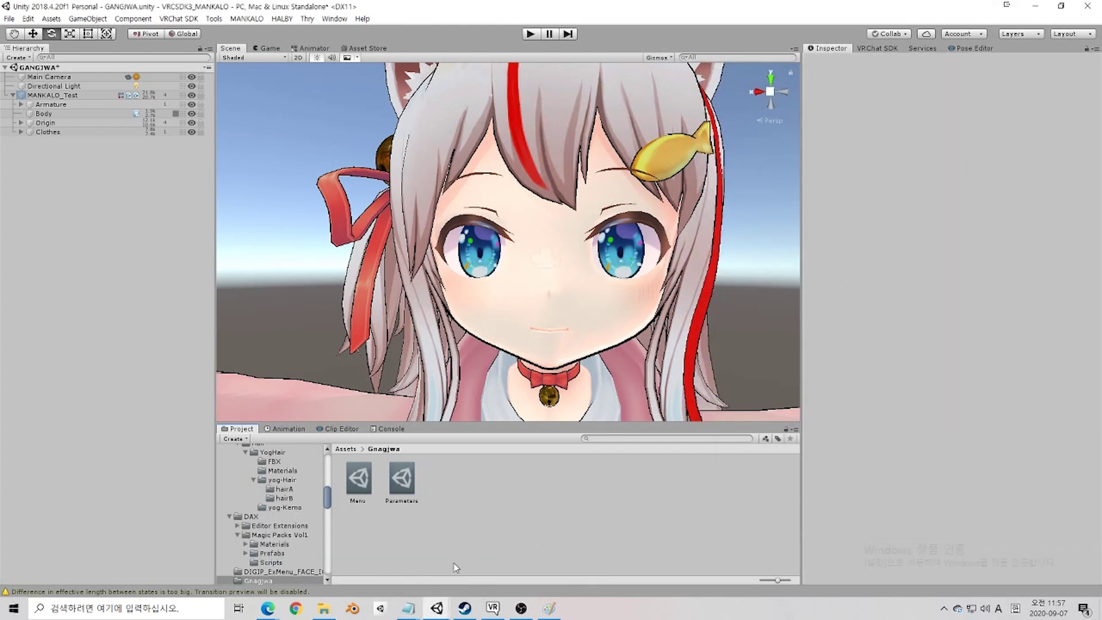
mouse_move(410, 611)
left_click(522, 522)
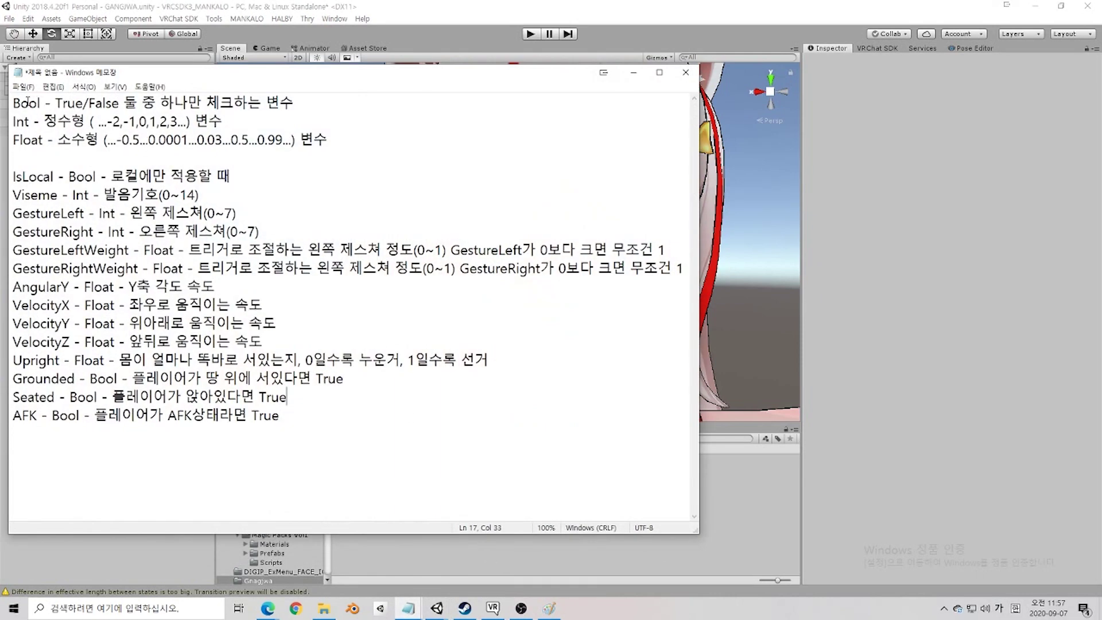
left_click_drag(33, 121, 303, 128)
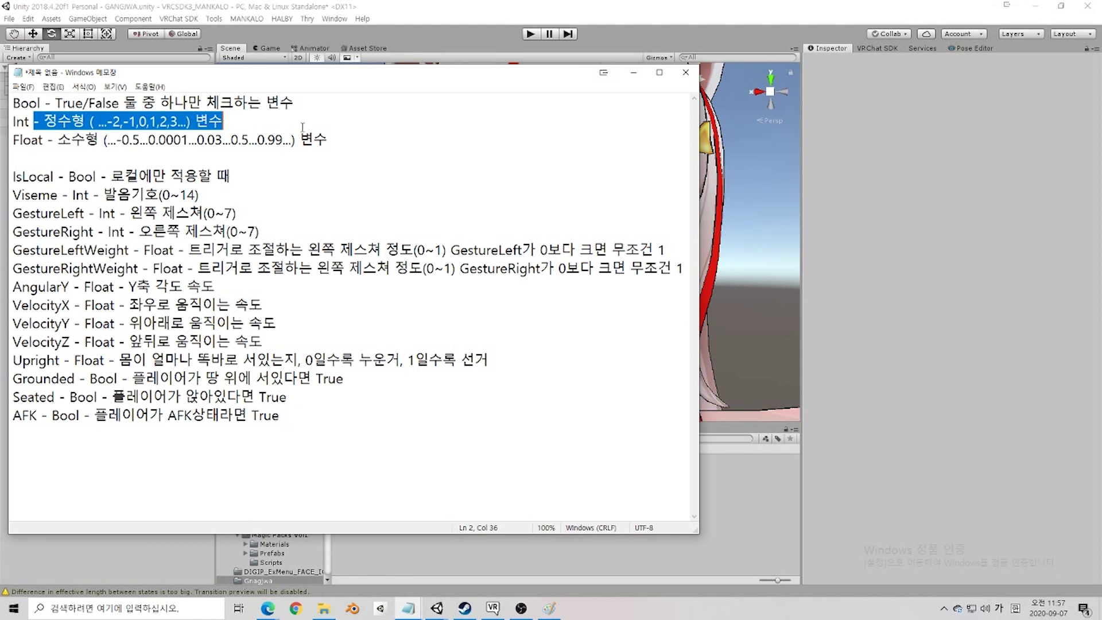
left_click(303, 127)
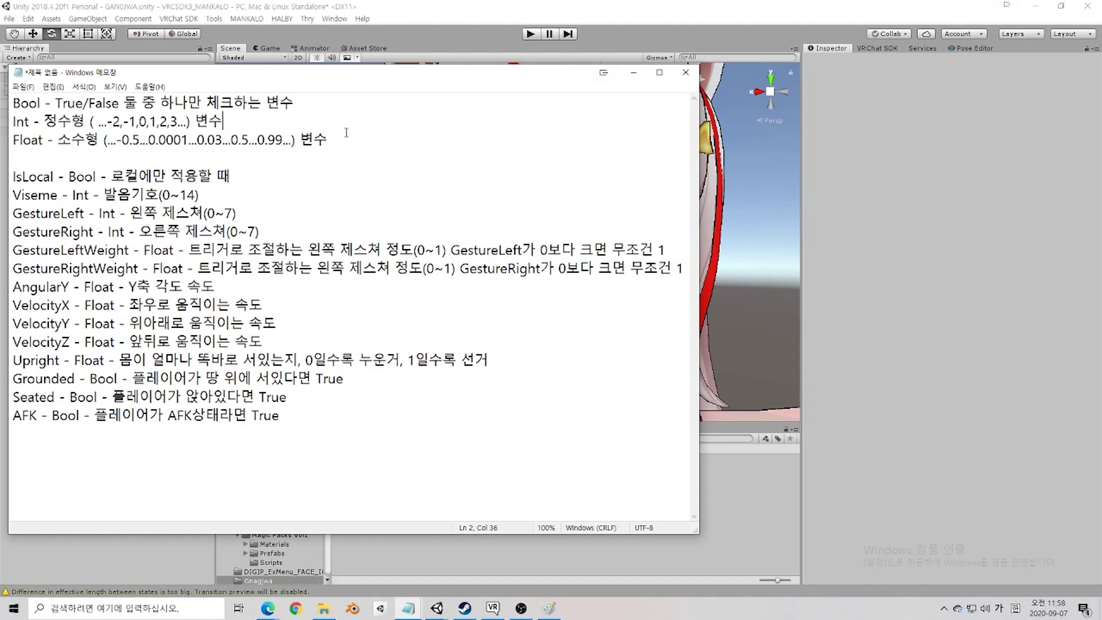
left_click(753, 510)
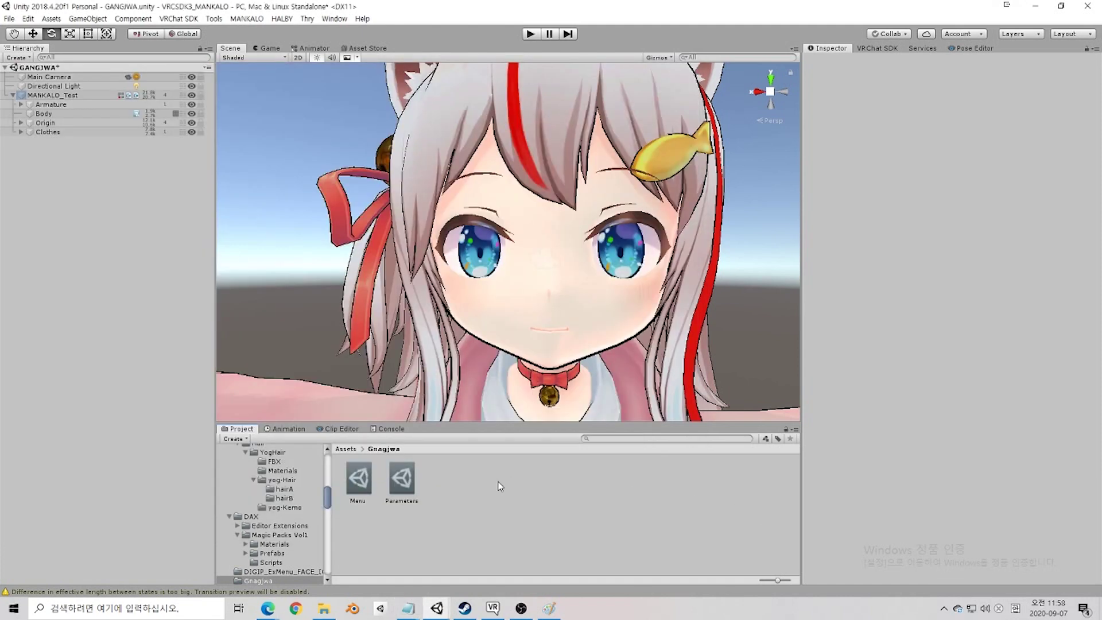
Step: Examine the type and parameter choices of the new control in the Menu asset, and check the Parameters asset
left_click(359, 493)
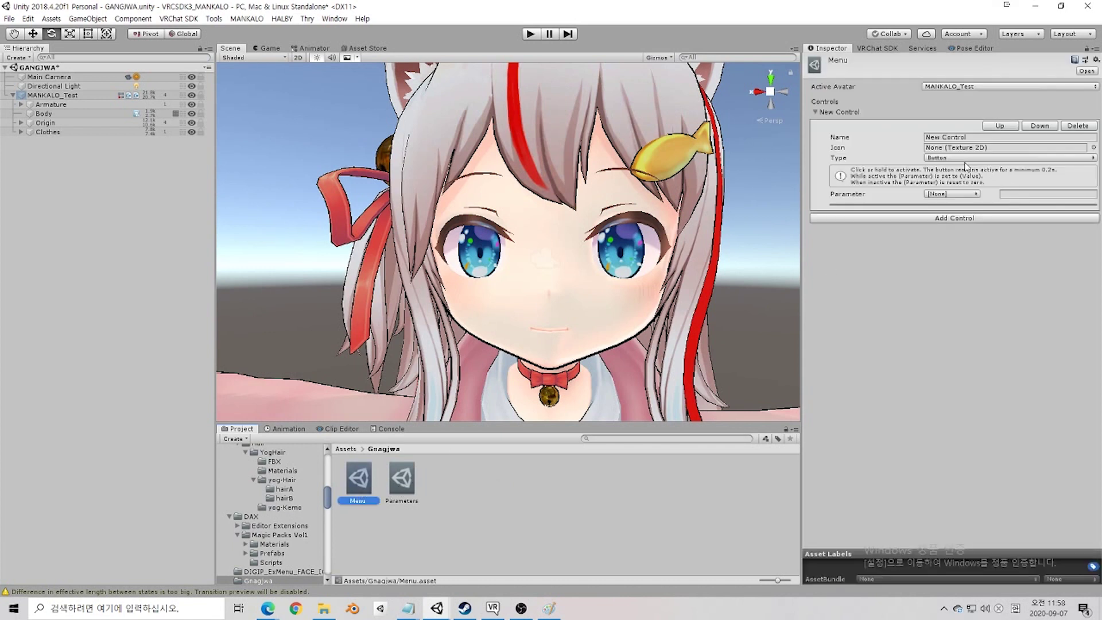
left_click(945, 157)
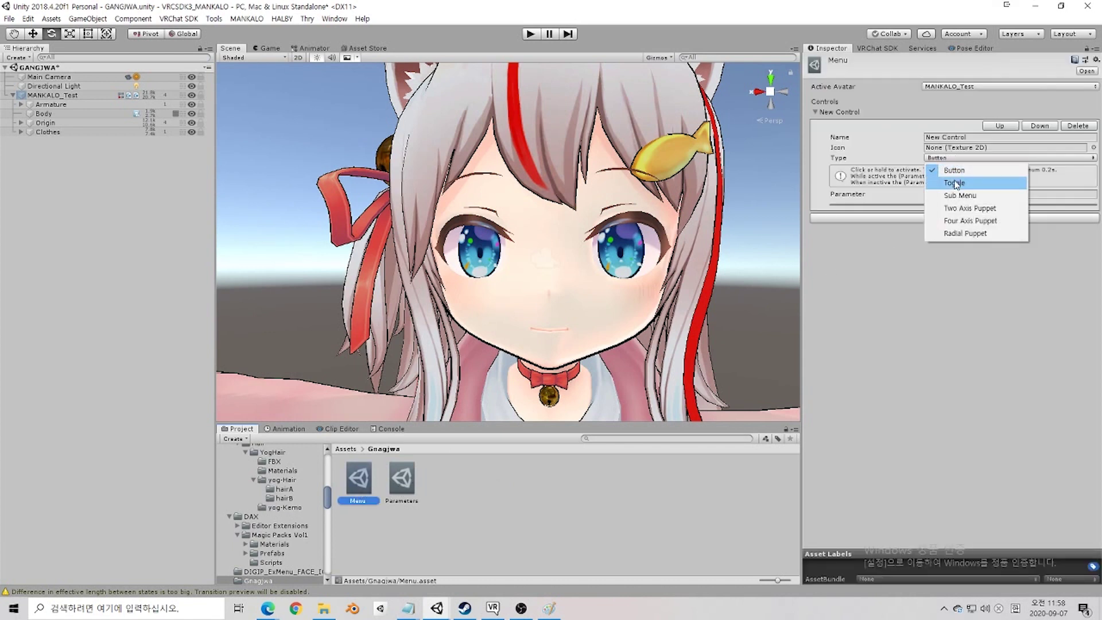
left_click(955, 158)
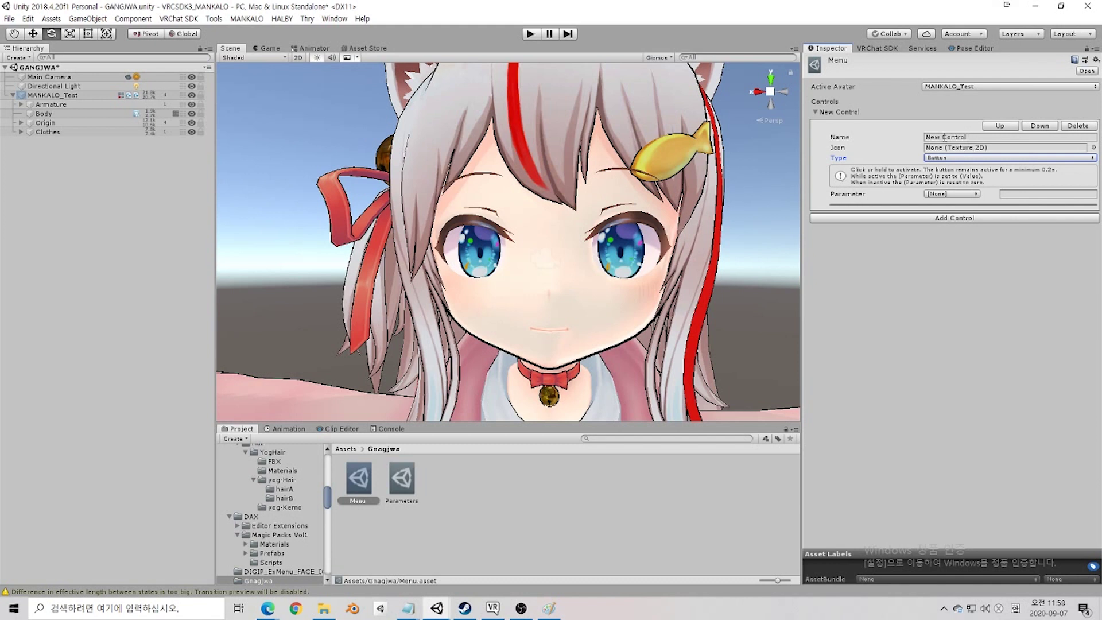
left_click(937, 159)
left_click(928, 156)
left_click(950, 194)
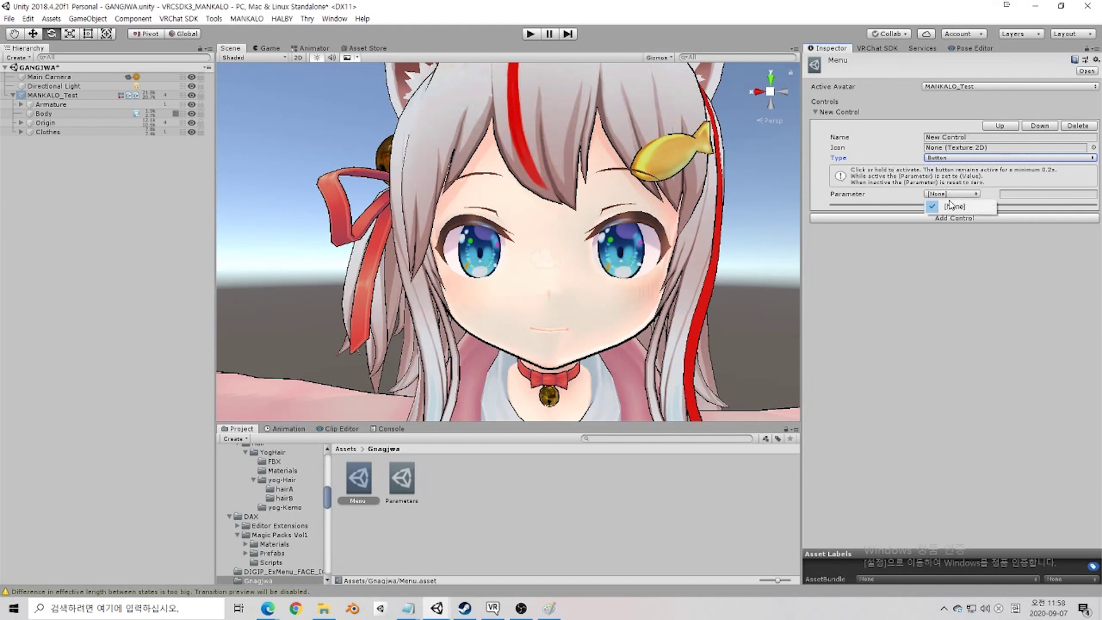
left_click(951, 205)
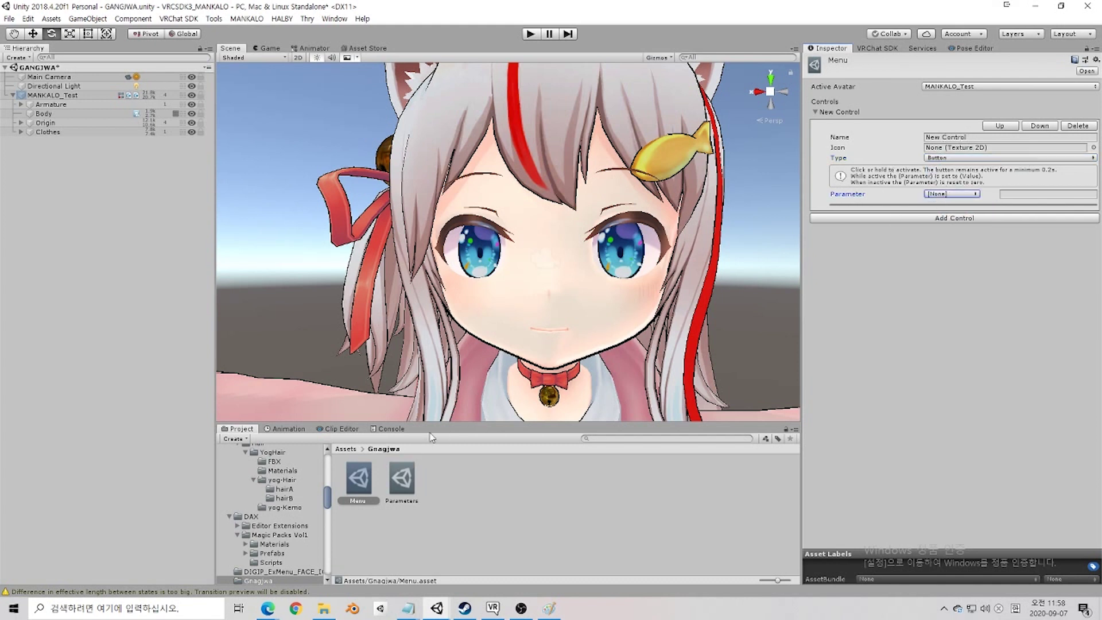
left_click(401, 478)
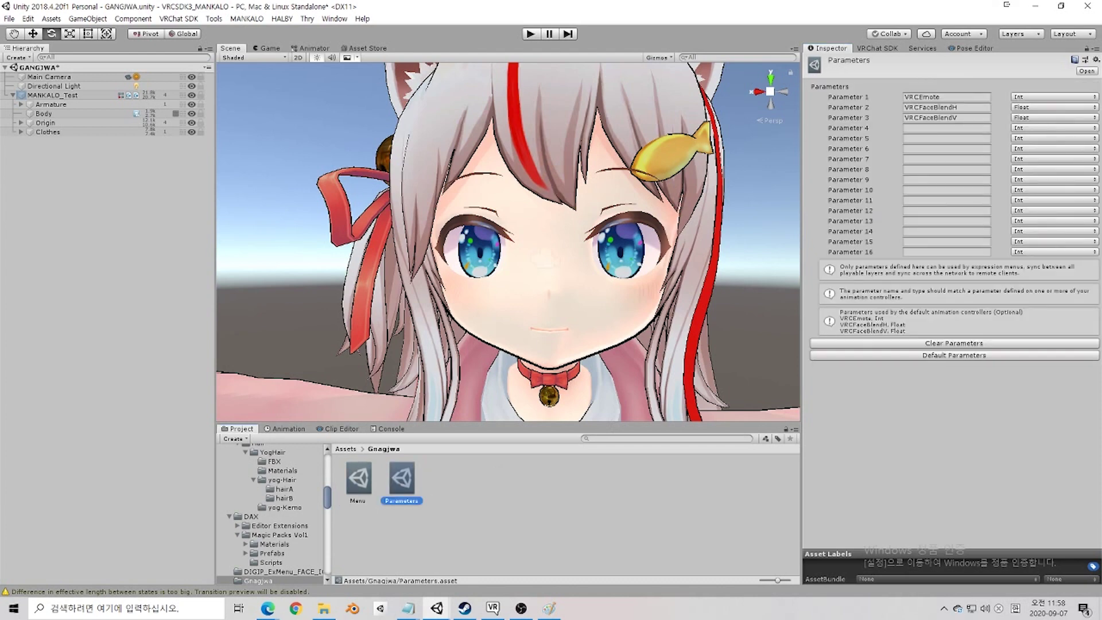
Step: Assign the Menu and Parameters assets to the Expressions section of MANKALO_Test's VRC Avatar Descriptor
left_click(53, 94)
scroll(918, 401, "down", 10)
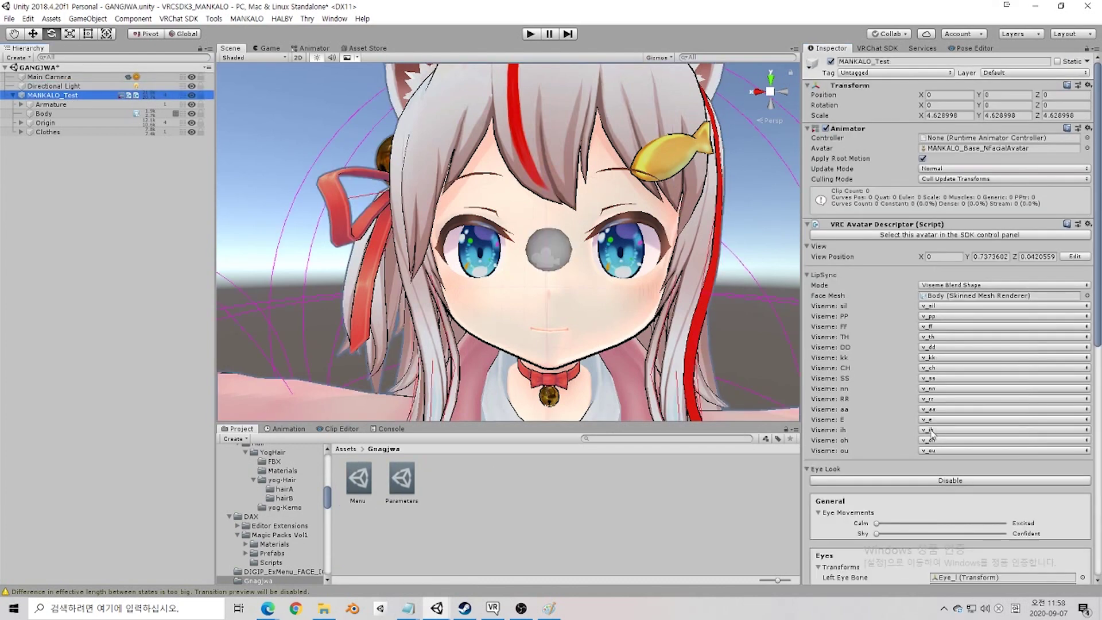
scroll(918, 451, "down", 5)
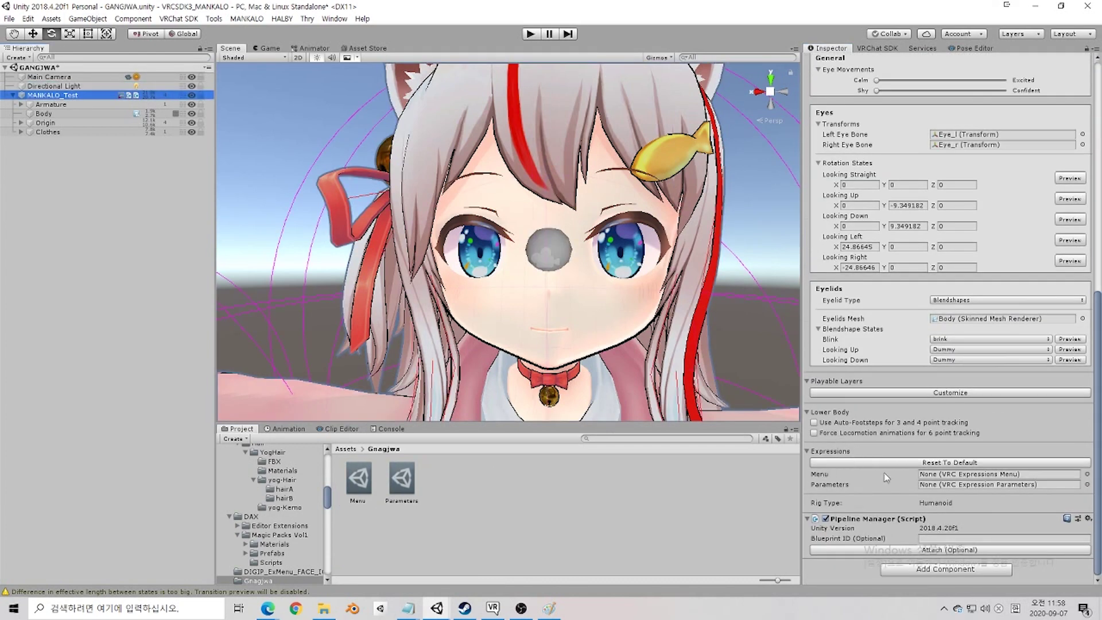
left_click_drag(370, 475, 945, 481)
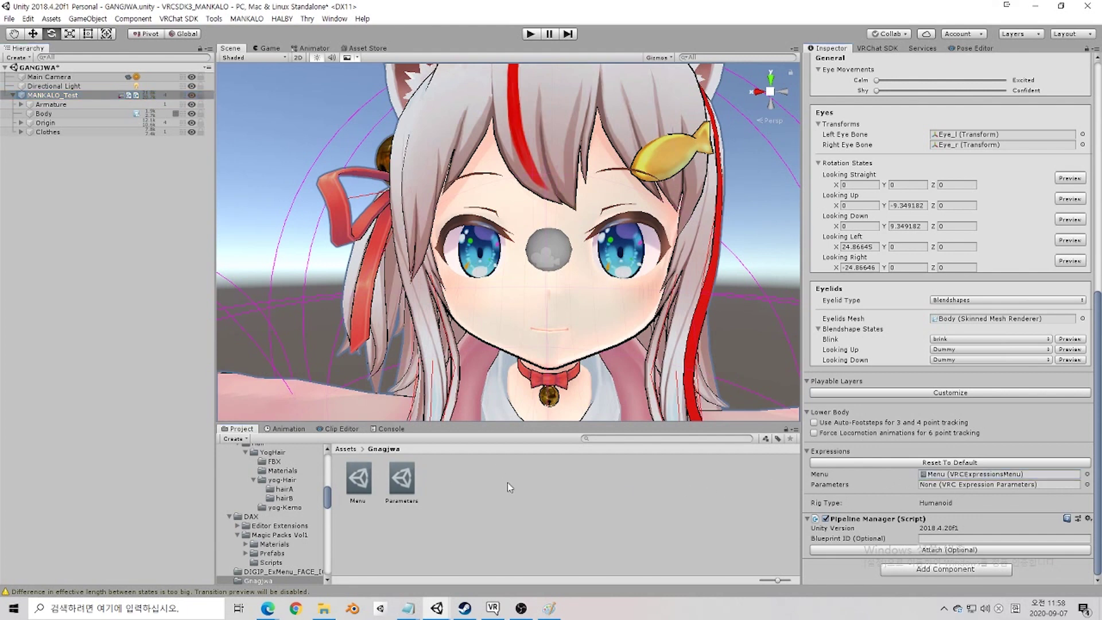
left_click(401, 482)
left_click_drag(403, 483, 945, 485)
Step: Set the parameter of the Menu asset's new control to VRCEmote, Int
left_click(358, 475)
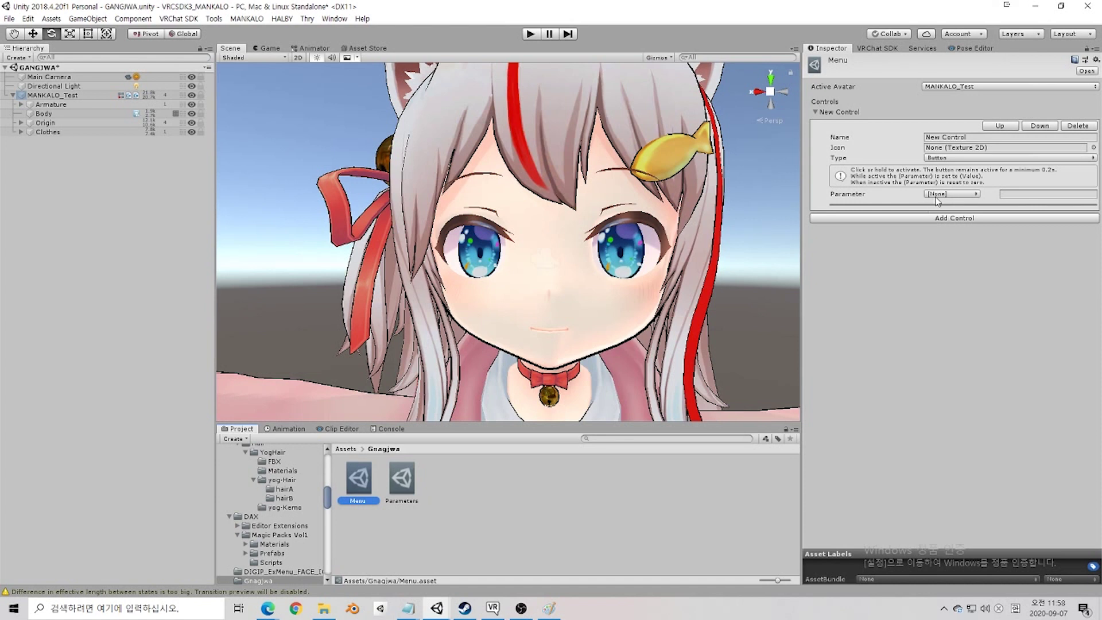
left_click(941, 195)
left_click(421, 477)
left_click(404, 479)
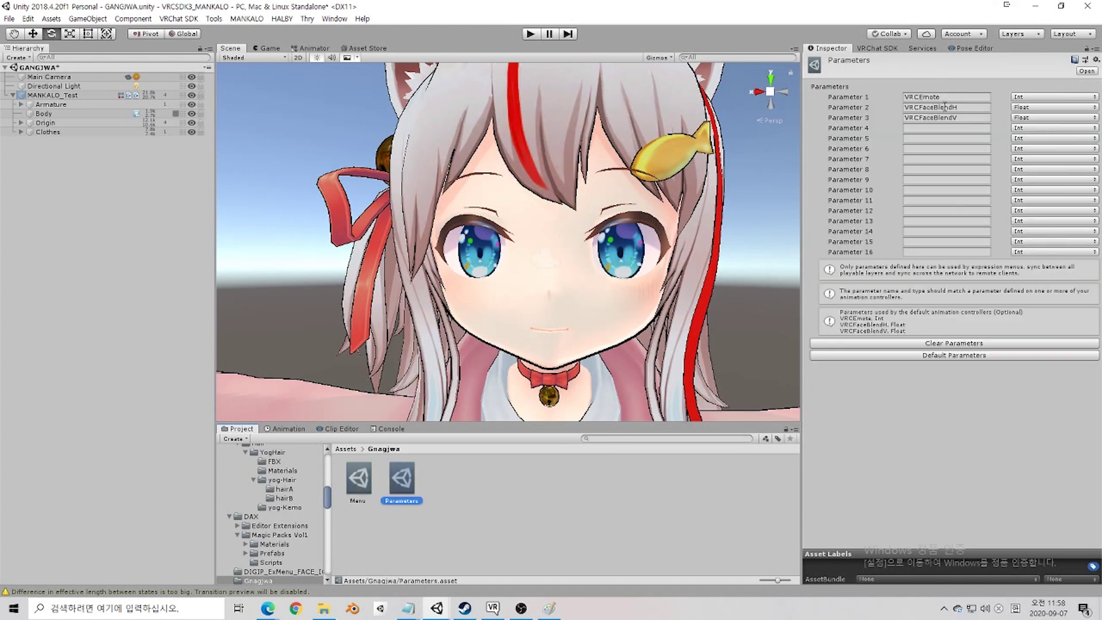
left_click(377, 498)
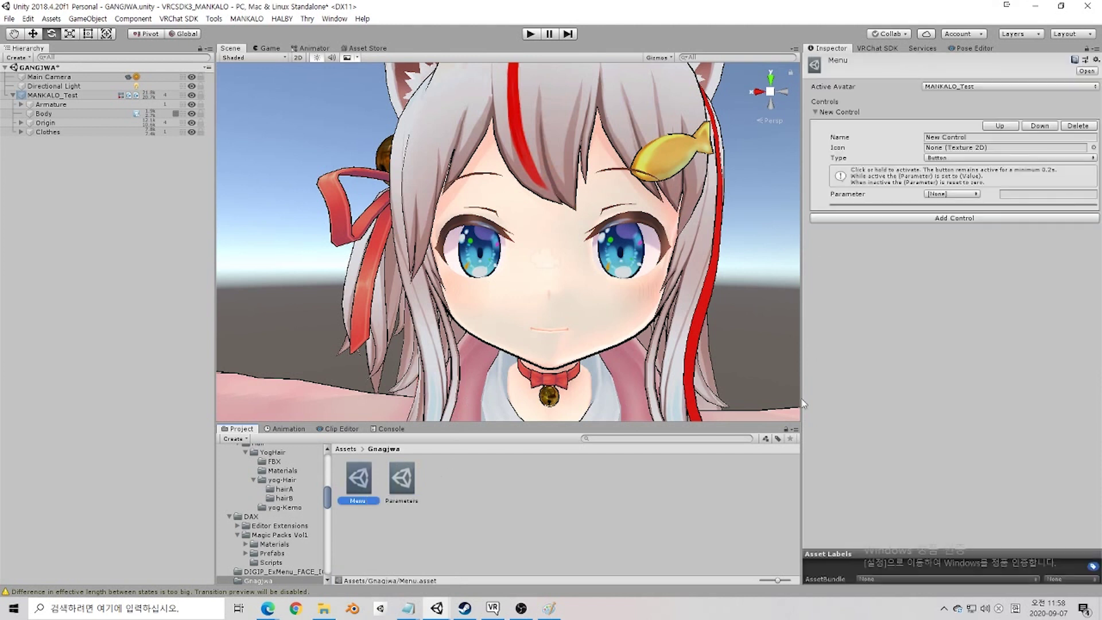
left_click(967, 194)
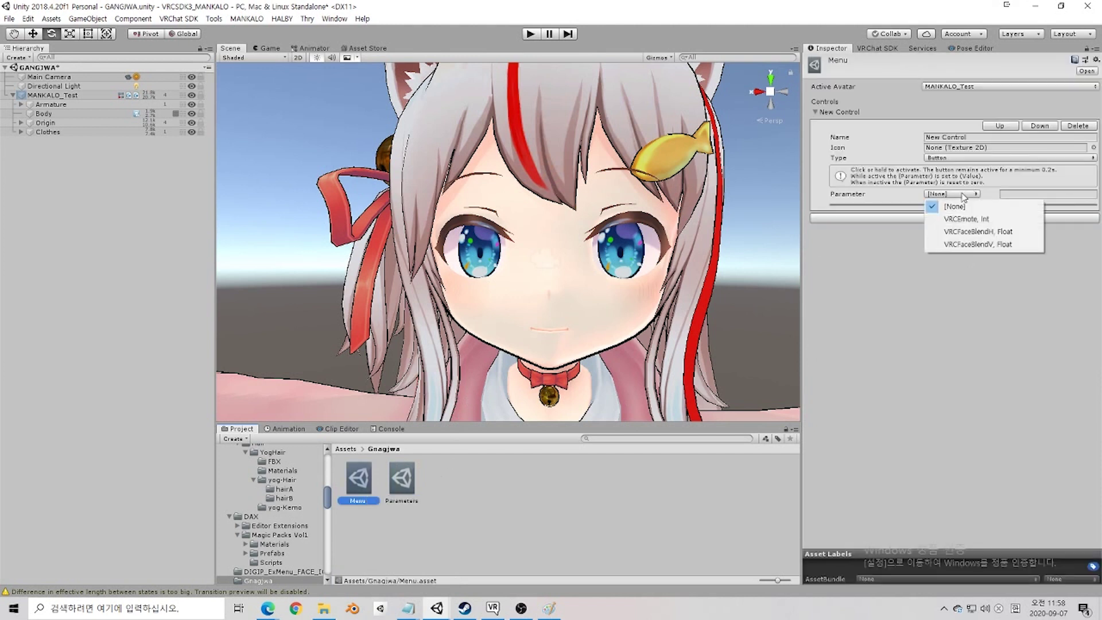
left_click(966, 223)
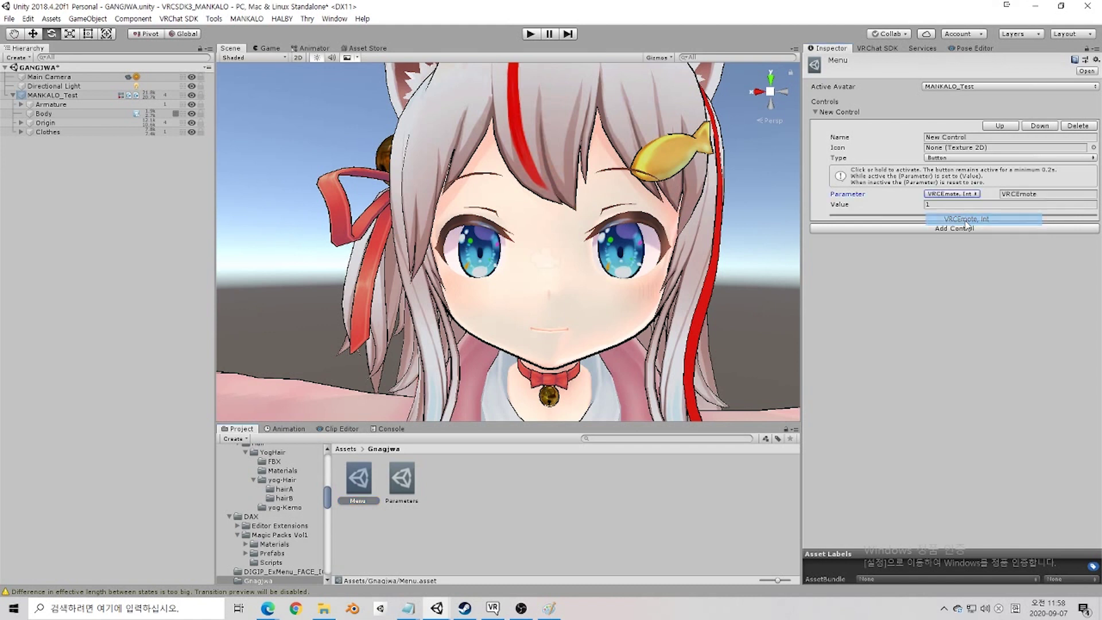
Step: Check the new control's value field in the Menu asset against the parameter list in the Parameters asset
left_click(1041, 204)
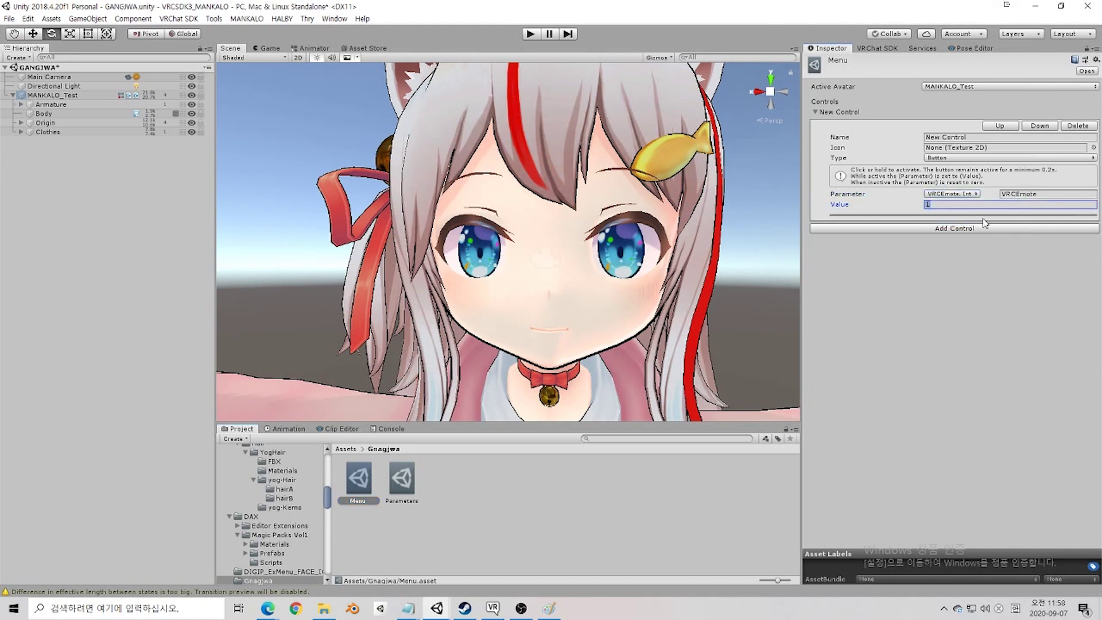
left_click(934, 265)
left_click(409, 483)
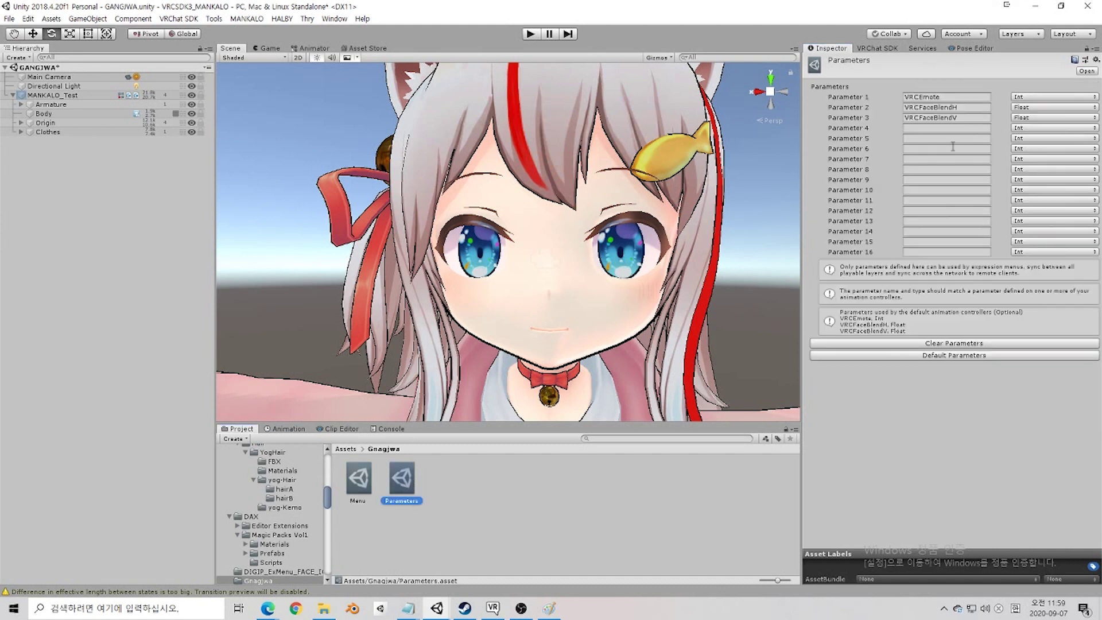
left_click(359, 481)
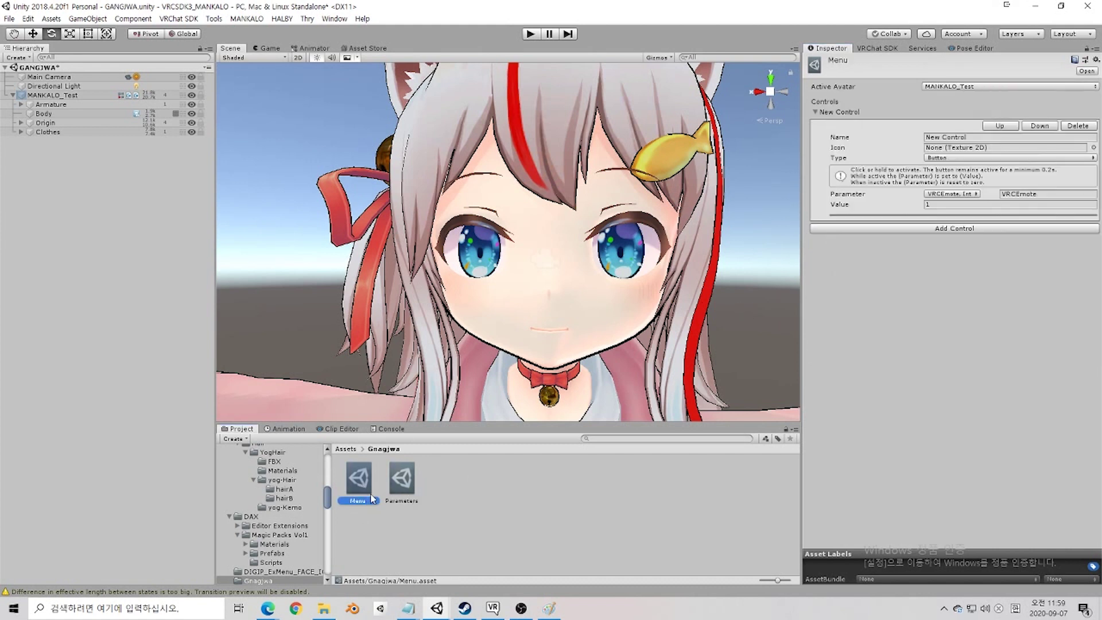
left_click(1022, 203)
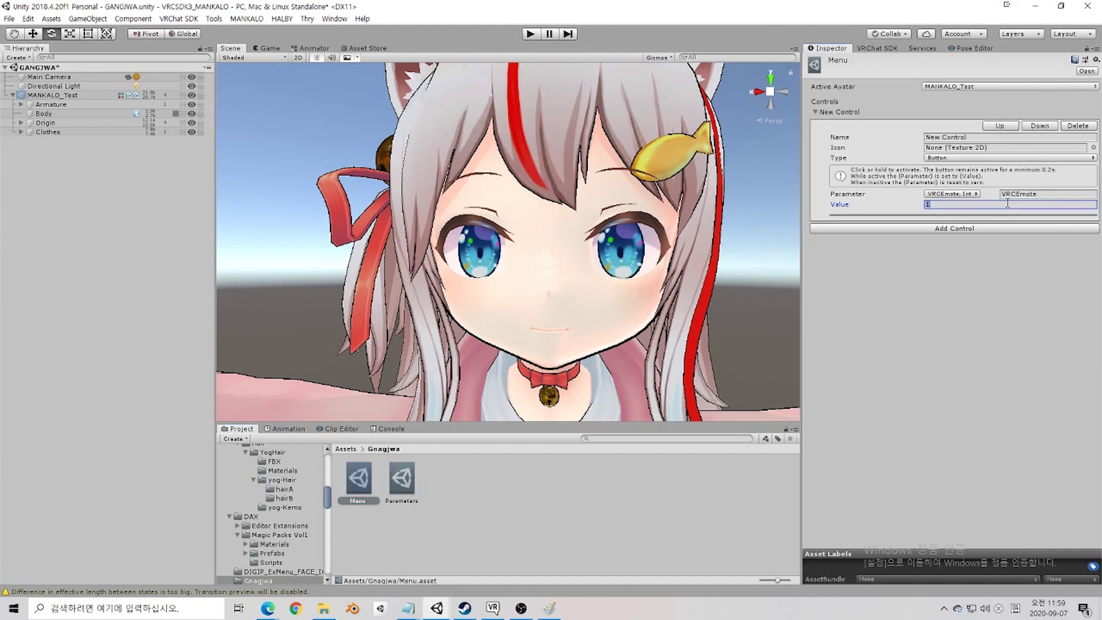
Step: Try VRCFaceBlendH and VRCFaceBlendV as the new control's parameter and switch it back to VRCEmote, Int
left_click(967, 194)
left_click(957, 230)
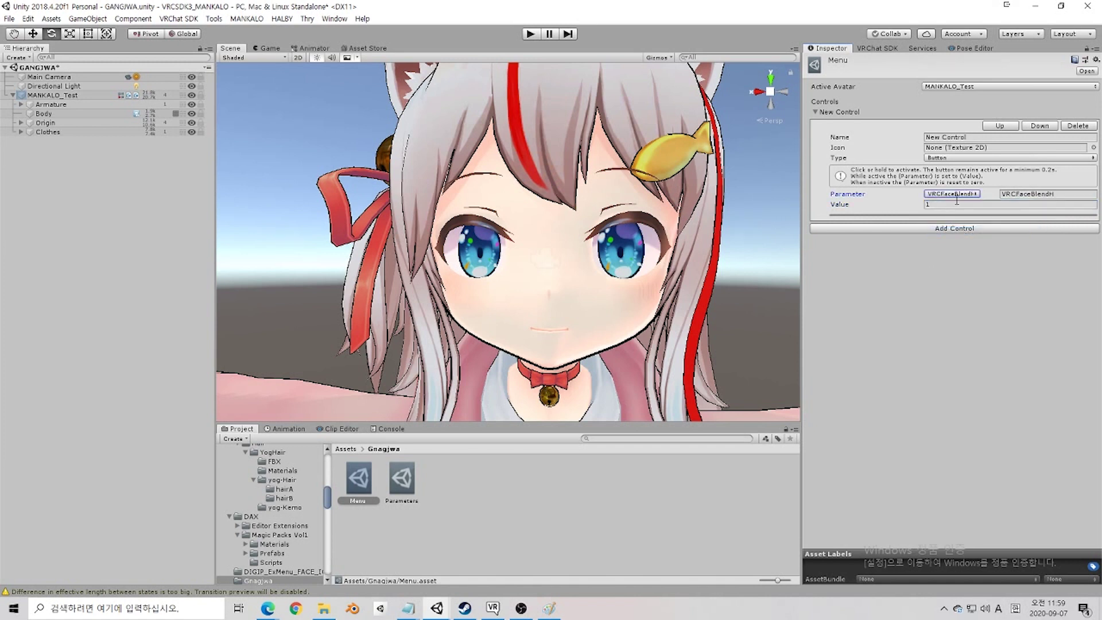
left_click(956, 204)
left_click(952, 194)
left_click(969, 243)
left_click(952, 193)
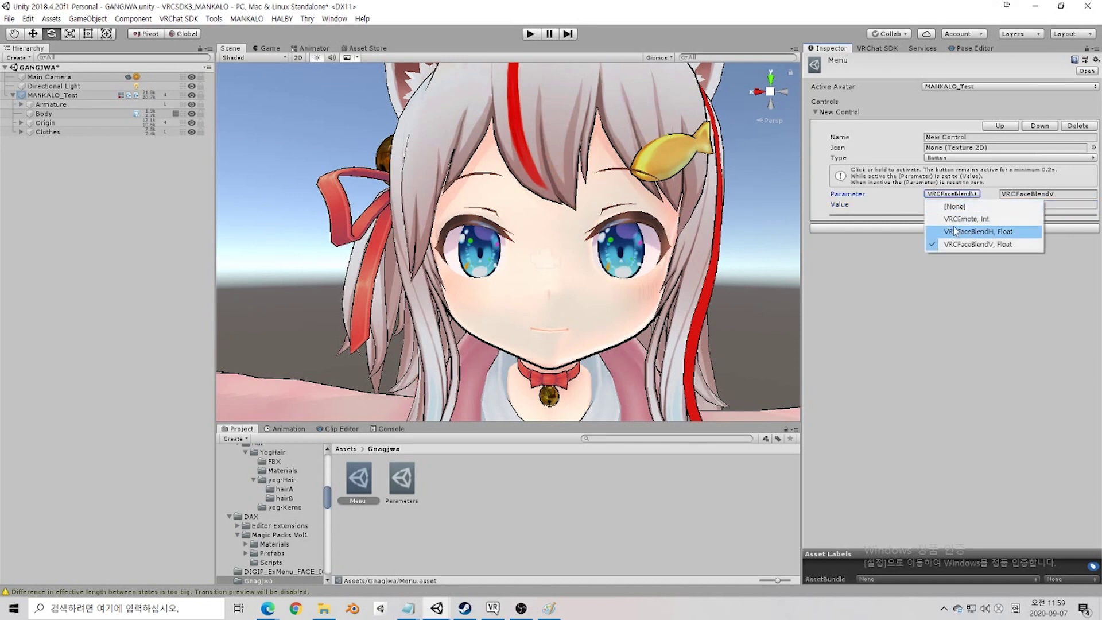
left_click(966, 218)
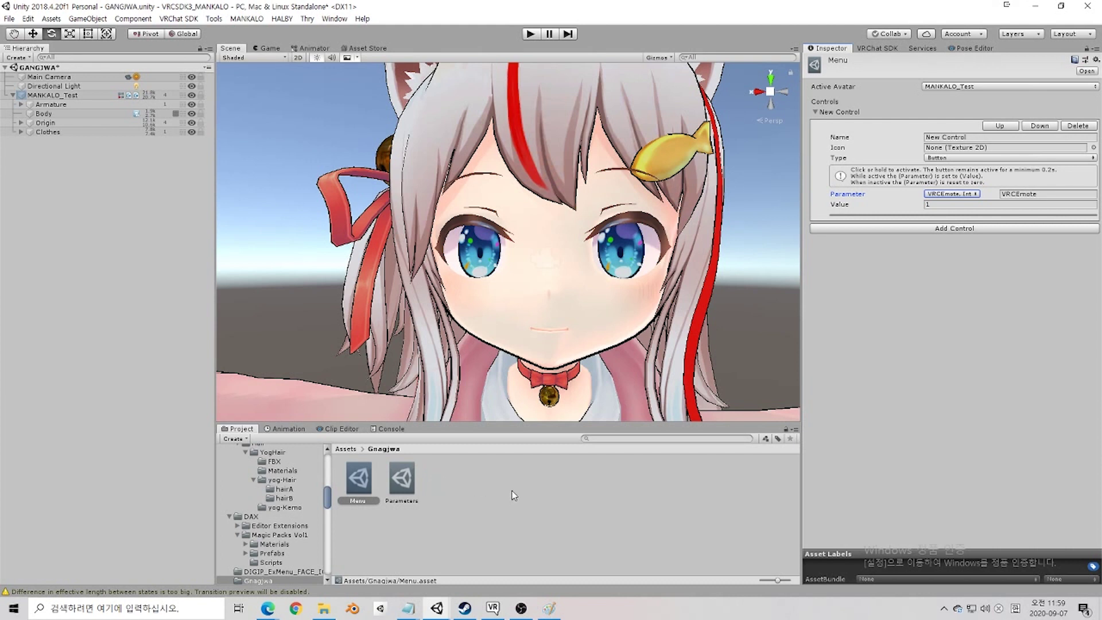
Step: Examine the available types for the new control in the Menu asset
left_click(519, 613)
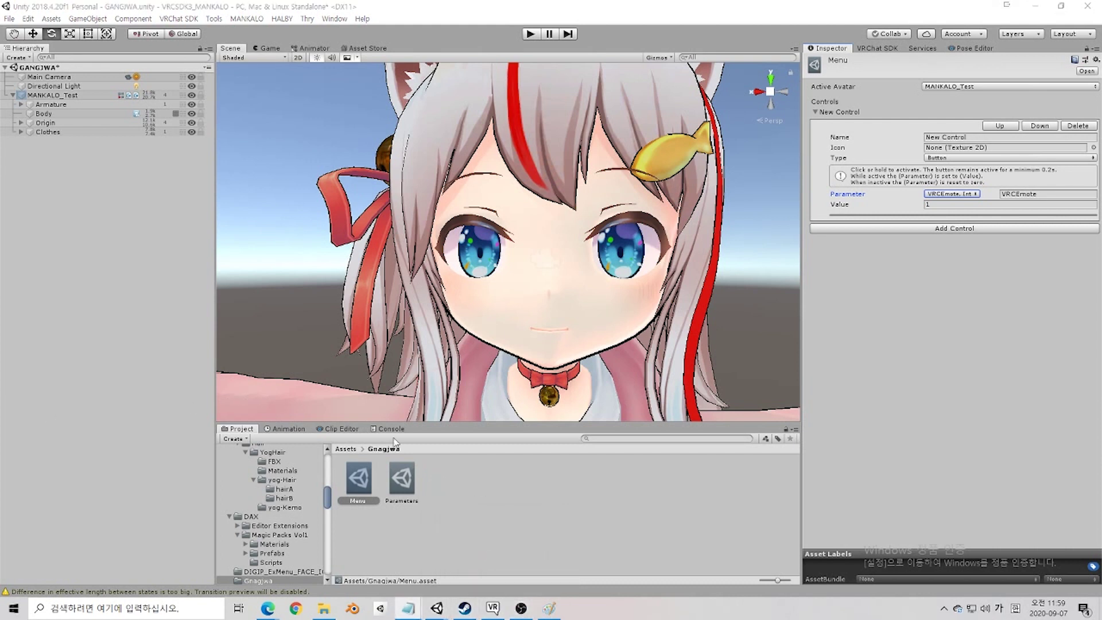
left_click(950, 159)
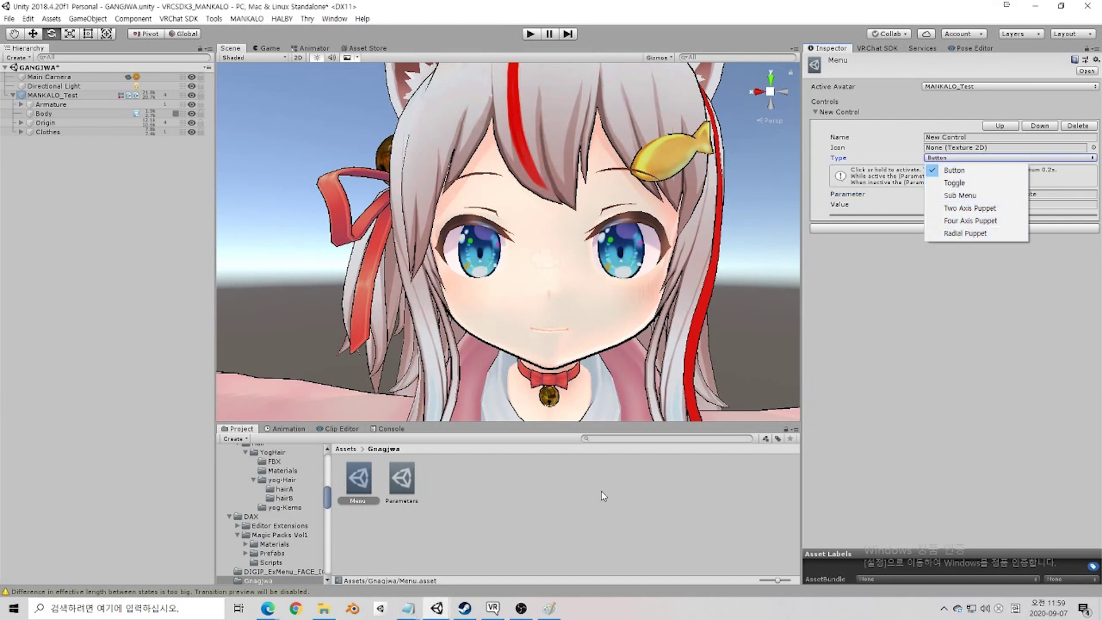
left_click(523, 537)
Step: Switch to VRChat and place the Notepad notes on avatar parameters beside the Avatar Debug Console's parameter list
left_click(491, 607)
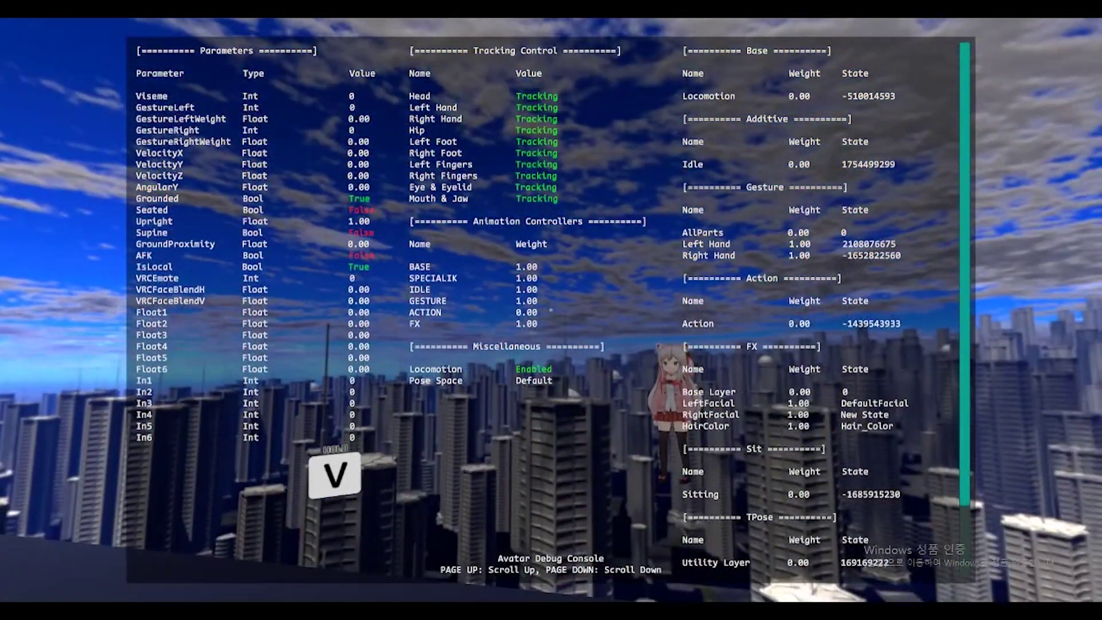
key("alt+Tab")
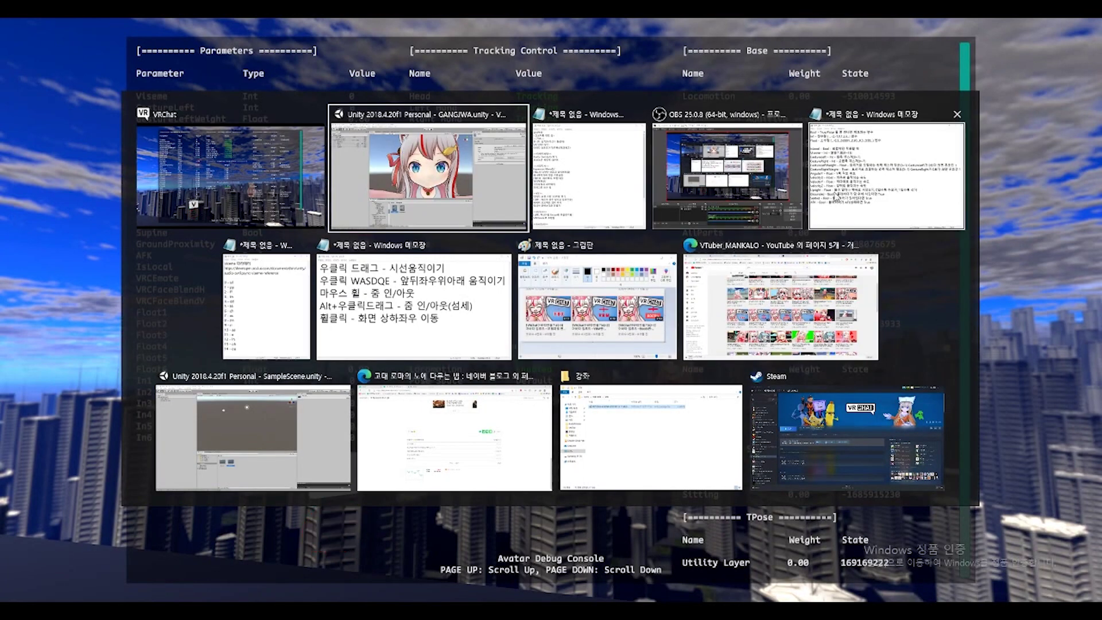
left_click(837, 194)
left_click_drag(310, 83, 646, 88)
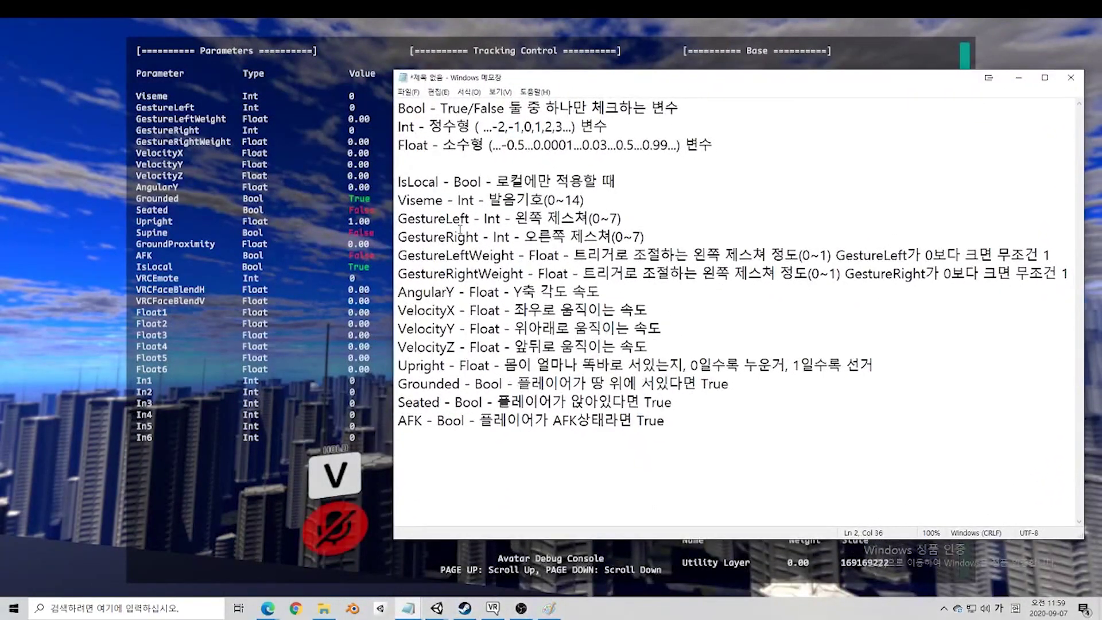
Step: Read the IsLocal and Viseme descriptions in the notes, then test Viseme in VRChat by speaking with the microphone on
left_click_drag(406, 182, 470, 181)
left_click(584, 180)
mouse_move(584, 199)
left_mouse_down()
mouse_move(424, 200)
mouse_move(586, 200)
left_mouse_up()
left_click(399, 217)
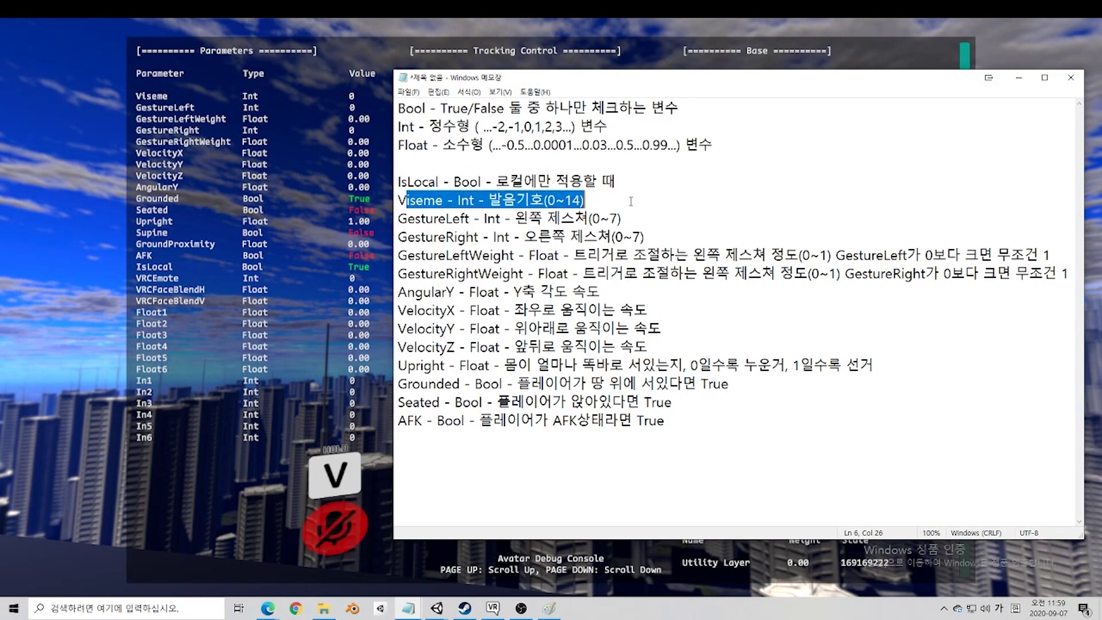
left_click(585, 200)
key("alt+Tab")
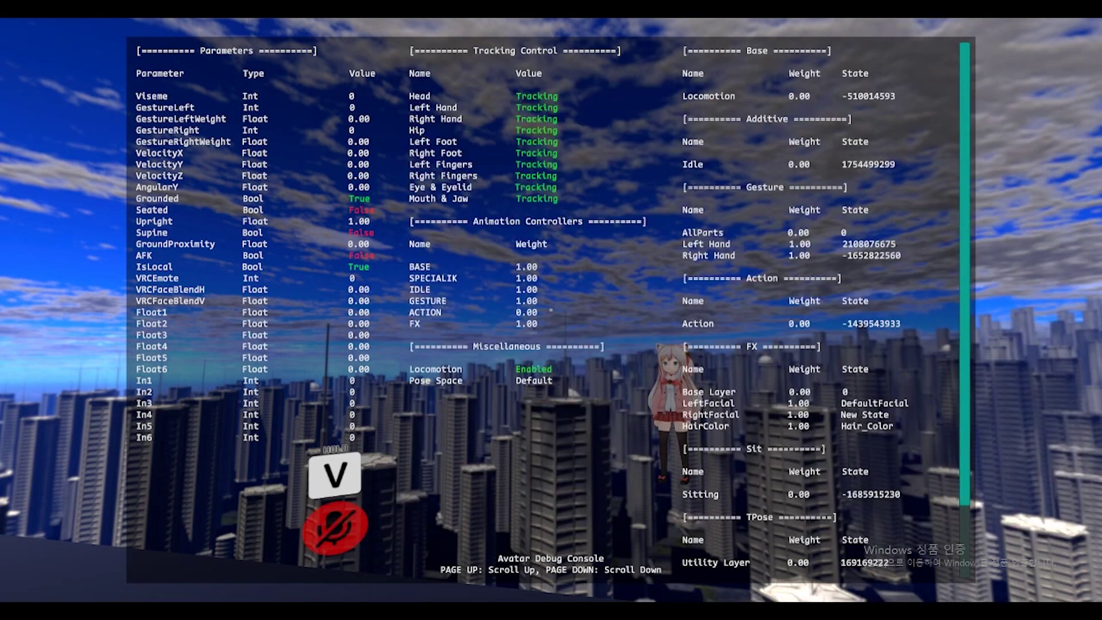
key("v")
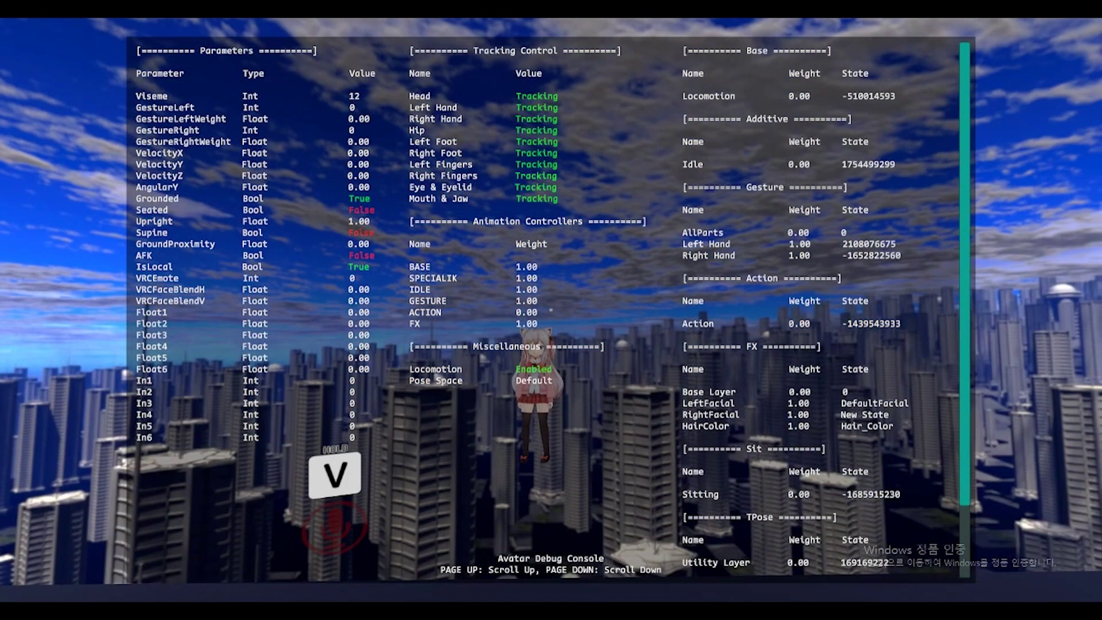
Step: Read the notes on the gesture parameters and test GestureLeft in VRChat with different left-hand gestures
key("alt+Tab")
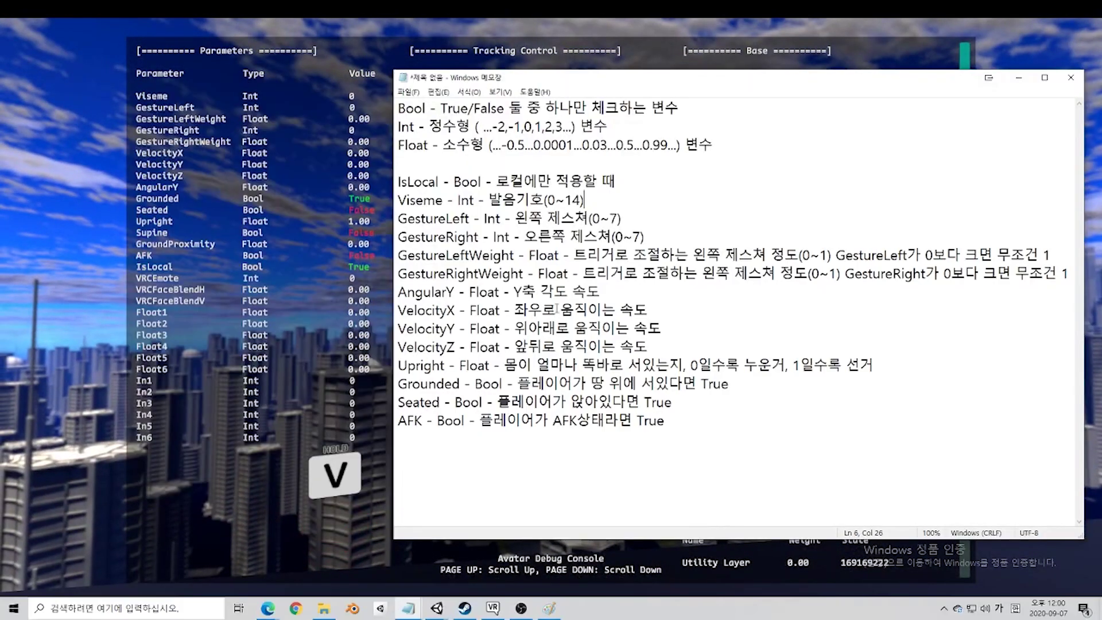
left_click_drag(525, 238, 646, 241)
left_click(664, 260)
key("alt+Tab")
key("w")
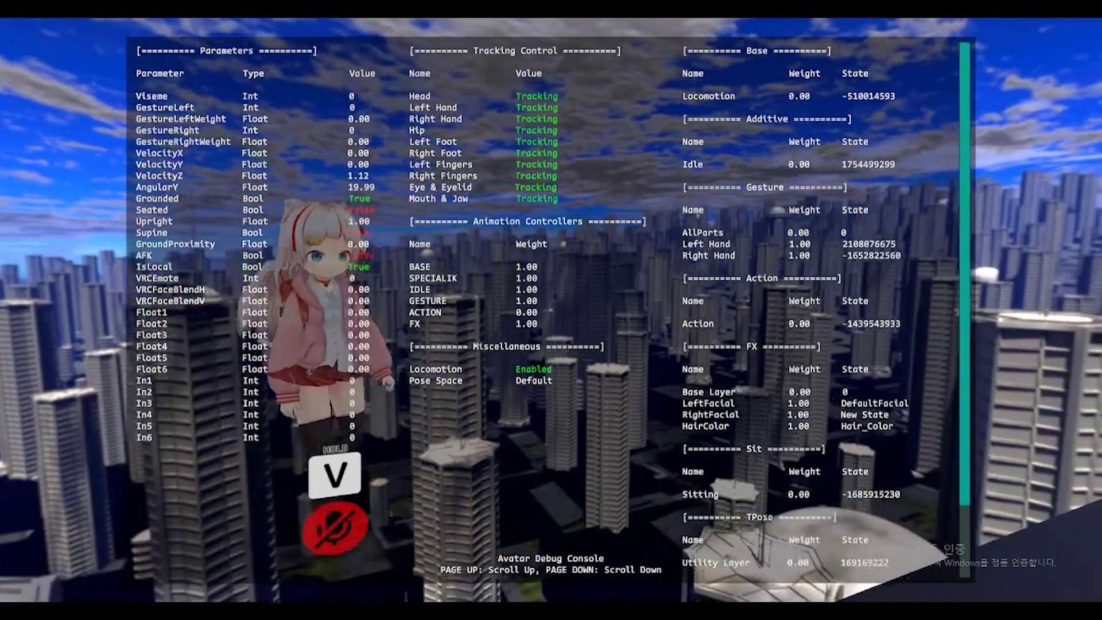
key("shift+F4")
key("shift+F5")
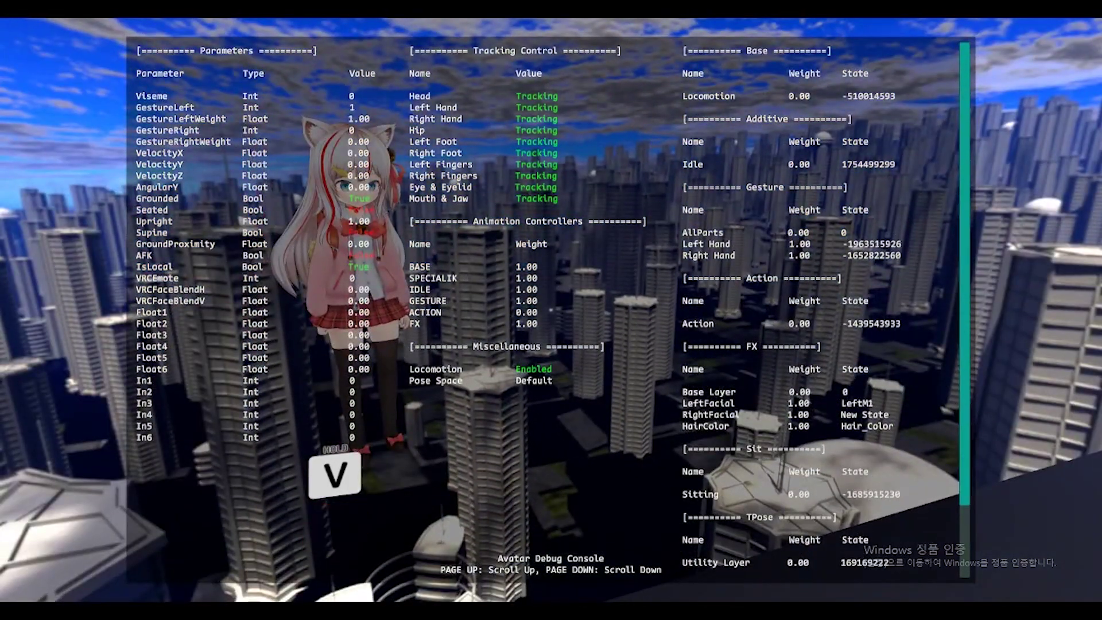
key("shift+F4")
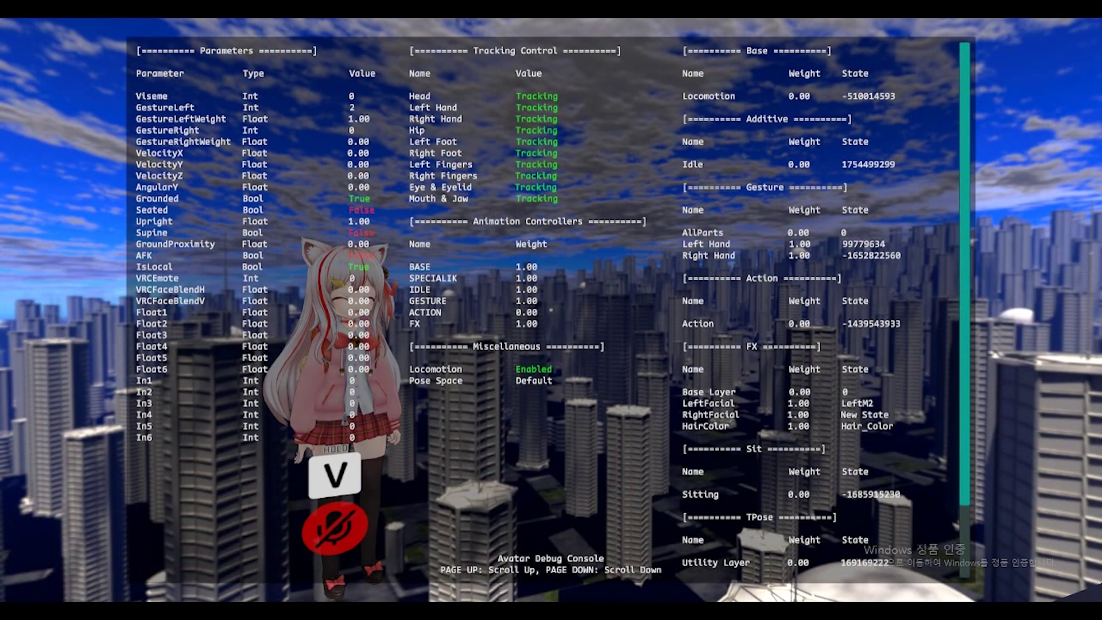
key("shift+F5")
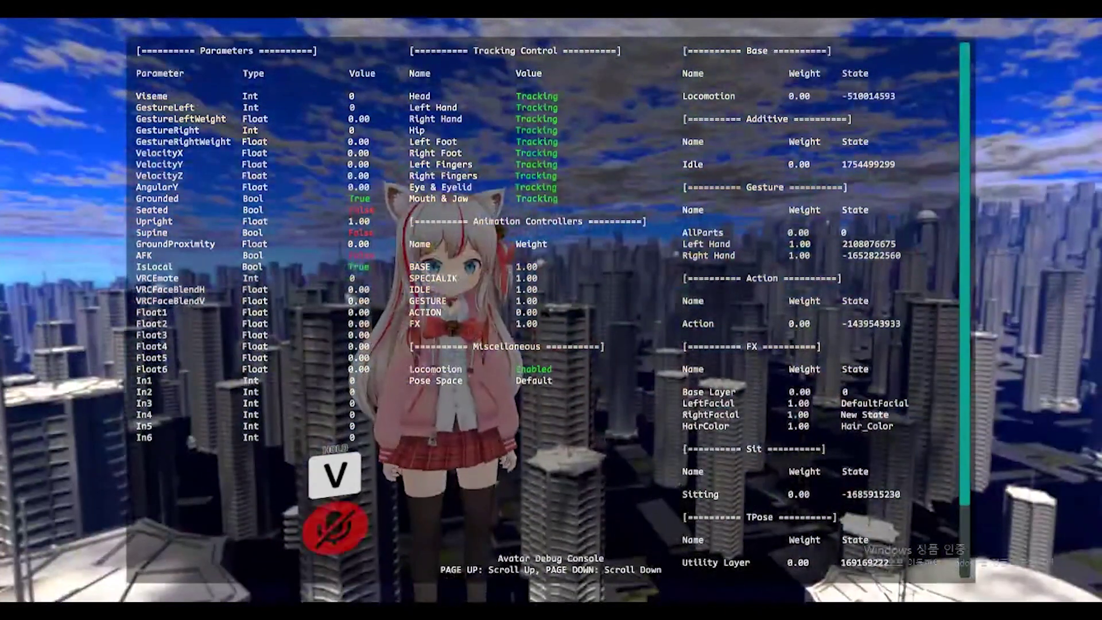
Step: Test VelocityX, VelocityY and VelocityZ in VRChat by moving the avatar sideways, jumping, and moving forward and backward
key("alt+Tab")
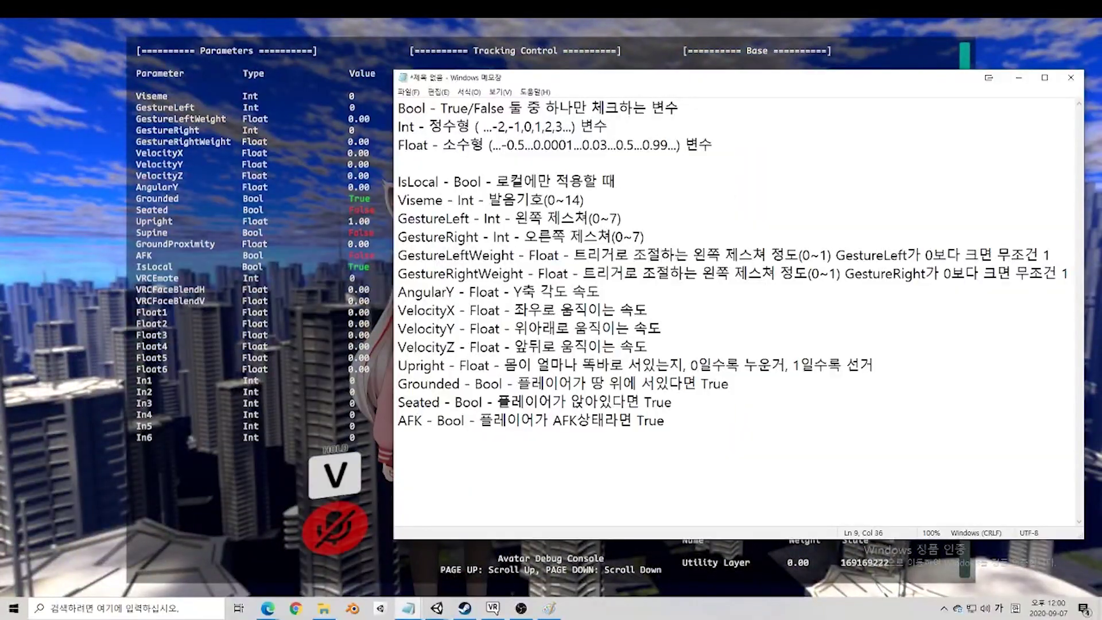
key("alt+Tab")
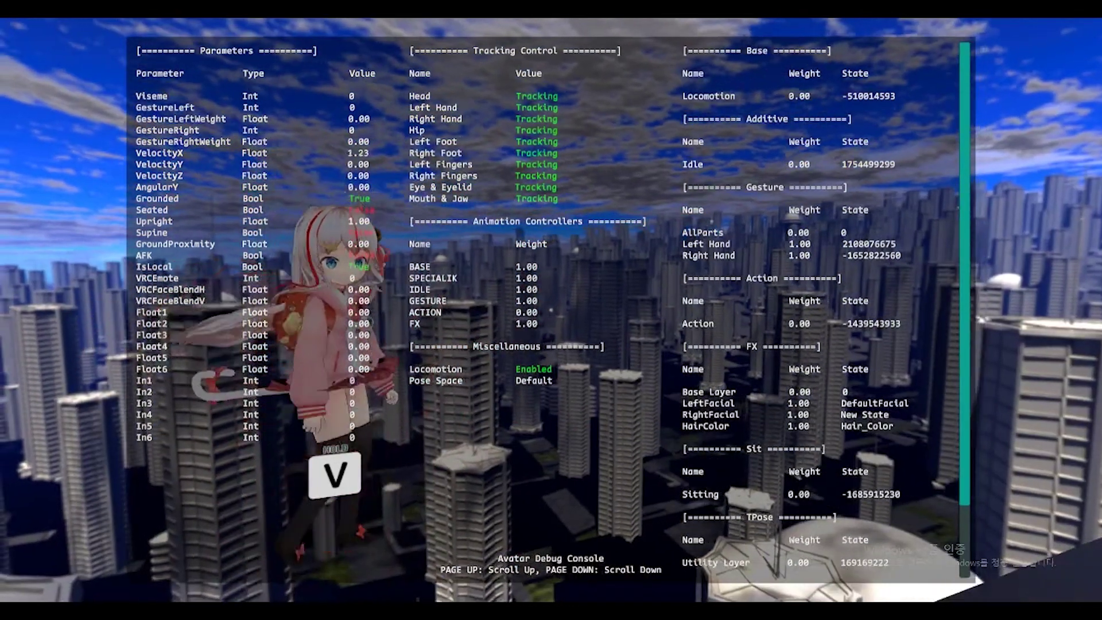
key("s")
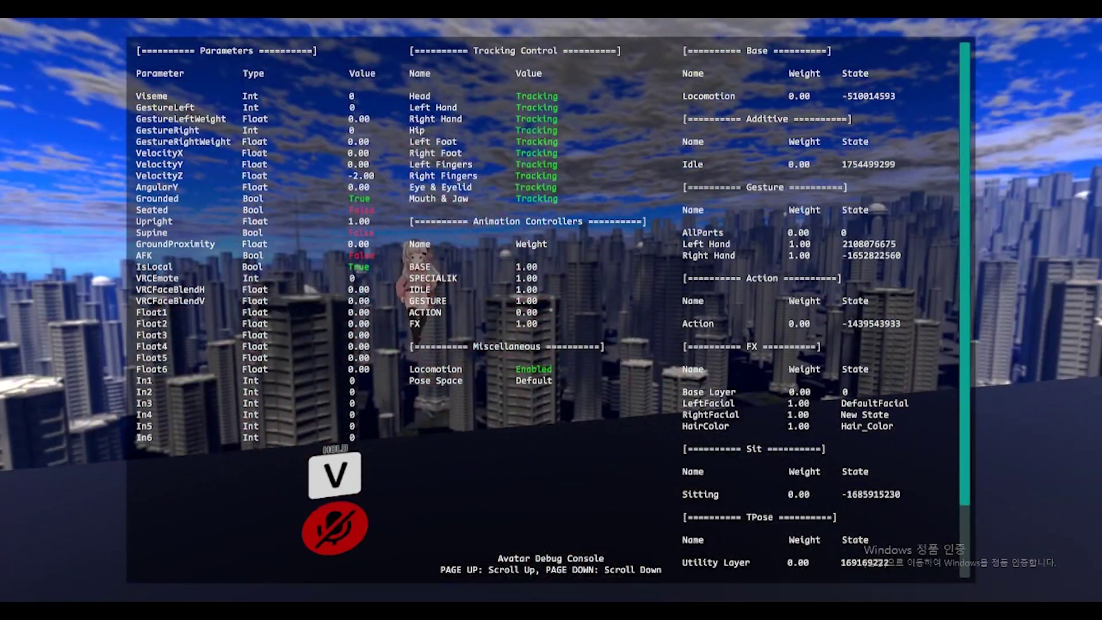
key("w")
key("s")
key("space")
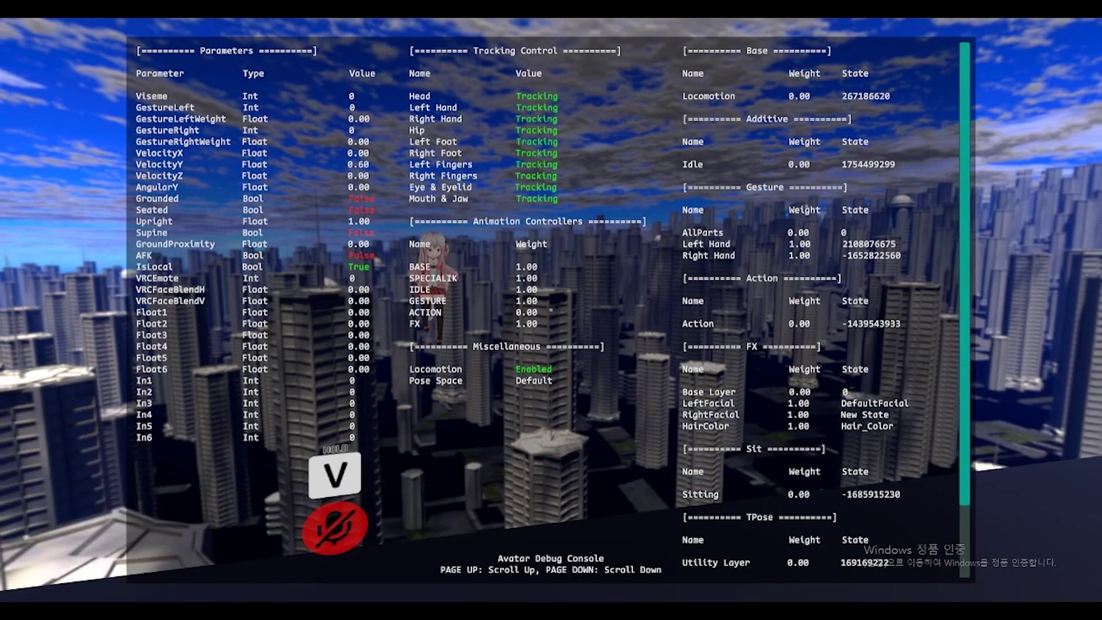
key("w")
key("space")
key("space")
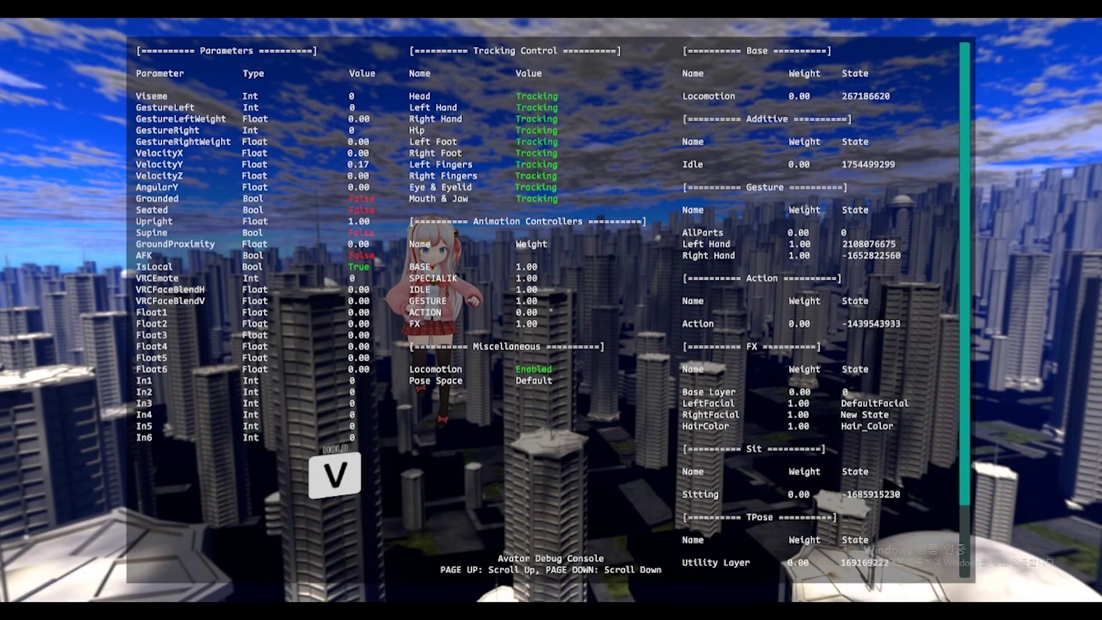
key("space")
key("w")
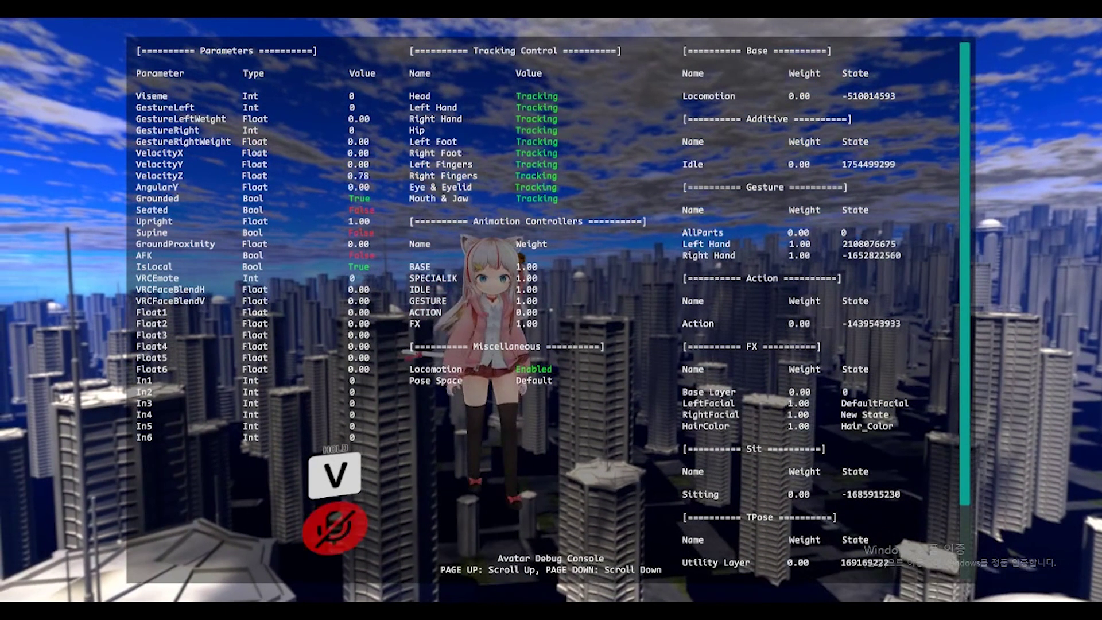
Step: Read the AngularY description in the notes and test that parameter by rotating the avatar in VRChat
key("alt+Tab")
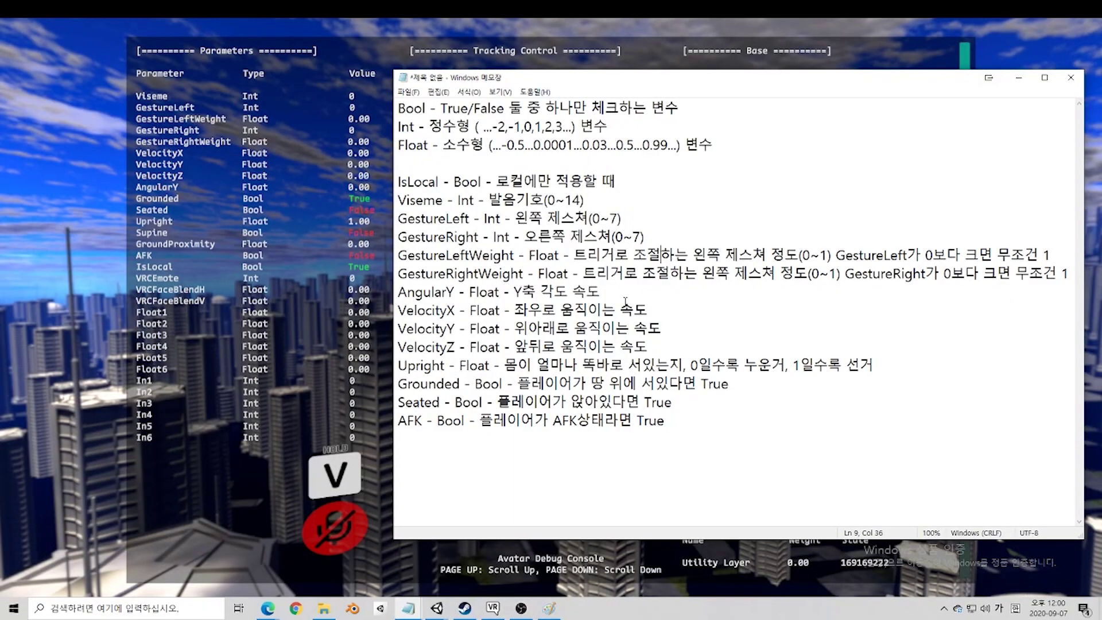
left_click_drag(626, 298, 515, 292)
key("alt+Tab")
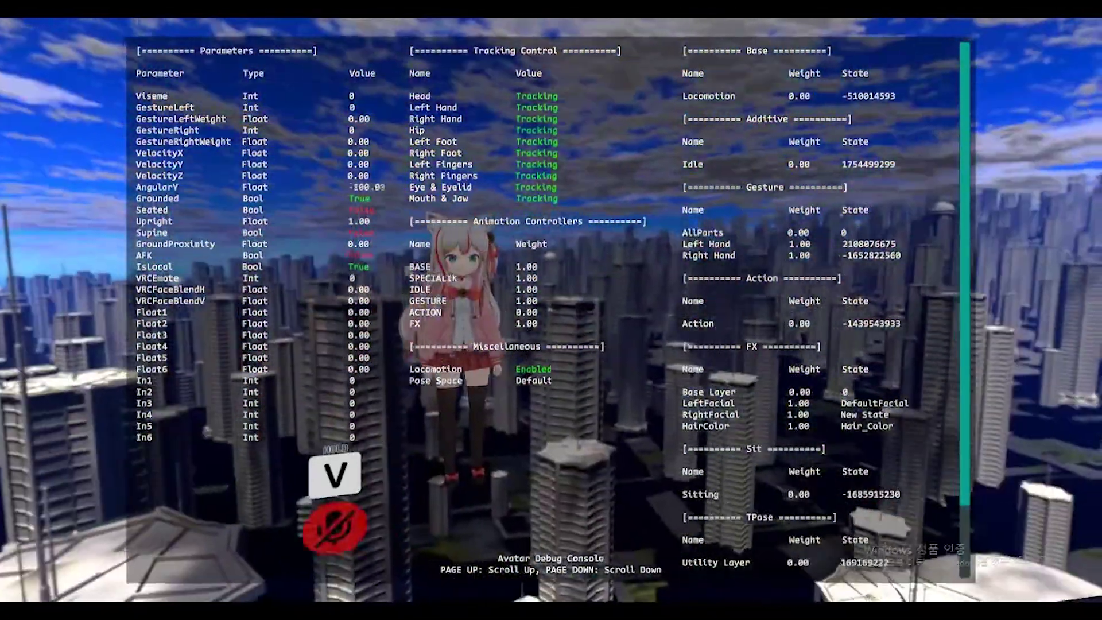
Step: Read the Upright description in the notes and test it in VRChat with the avatar prone, crouching and standing
key("alt+Tab")
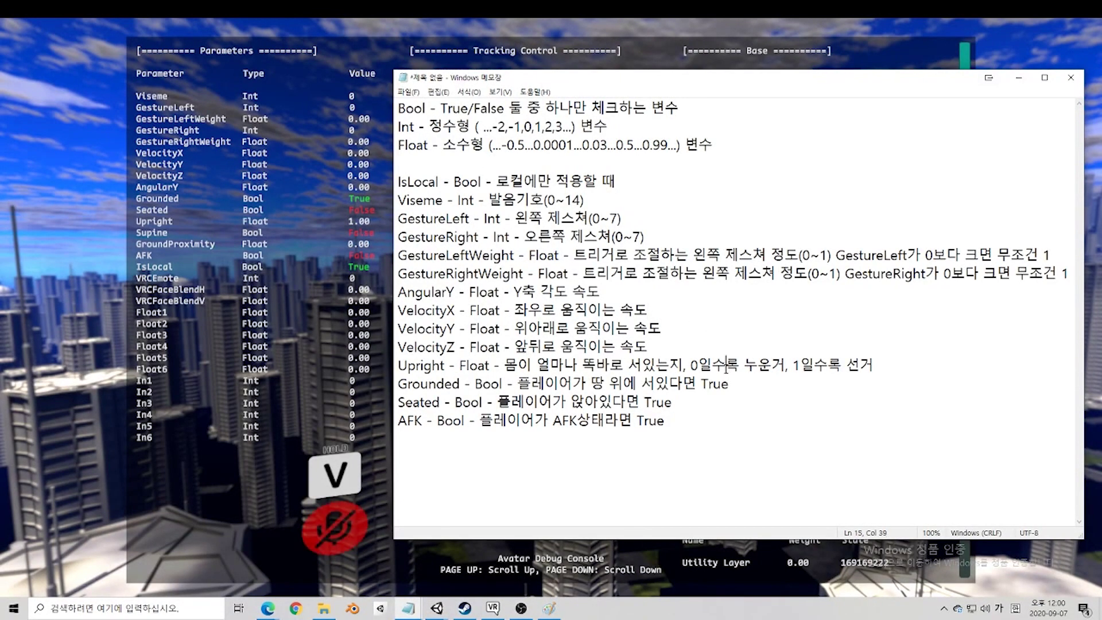
key("alt+Tab")
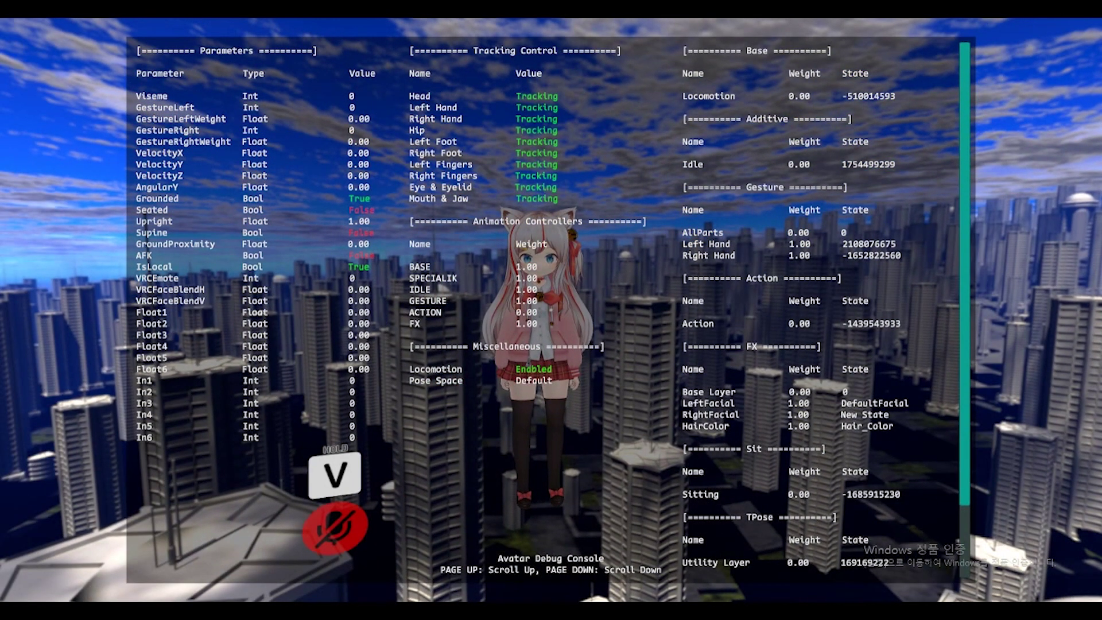
key("z")
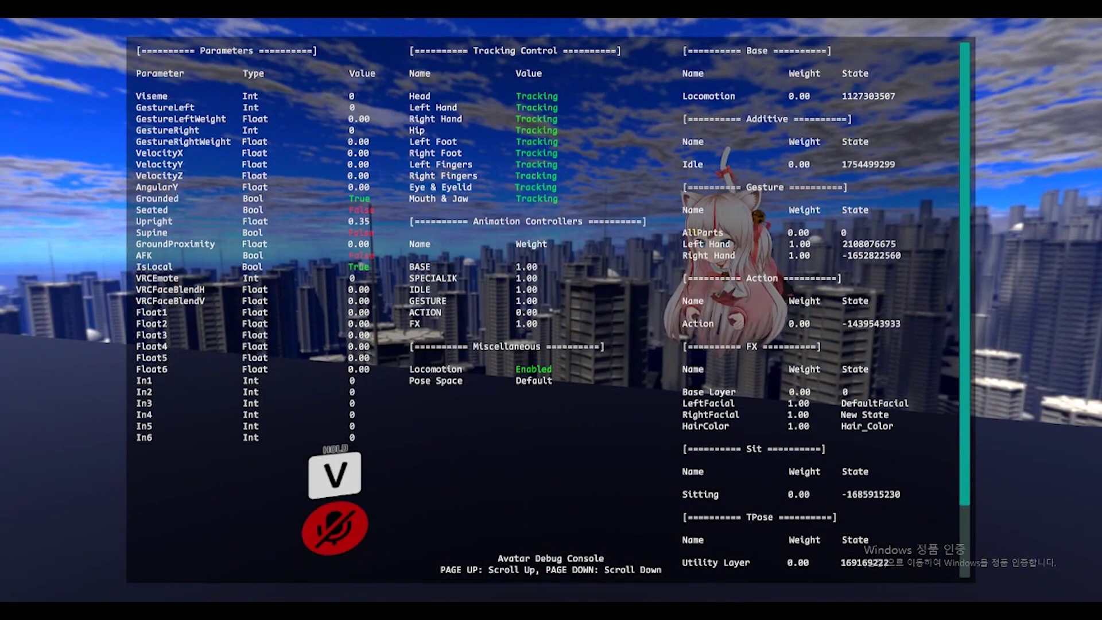
key("c")
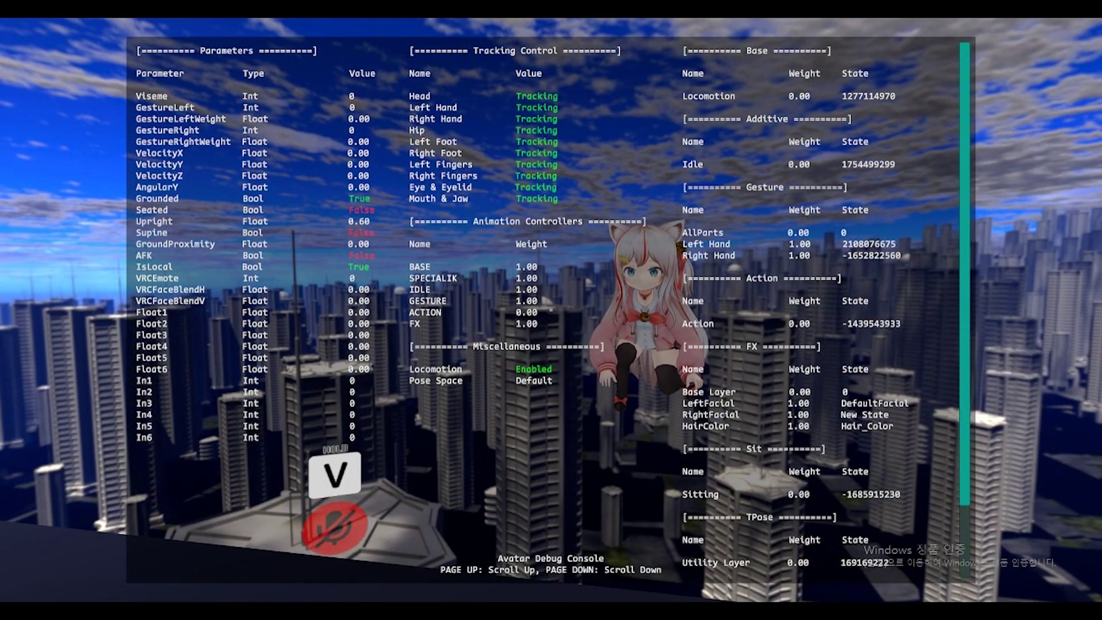
key("c")
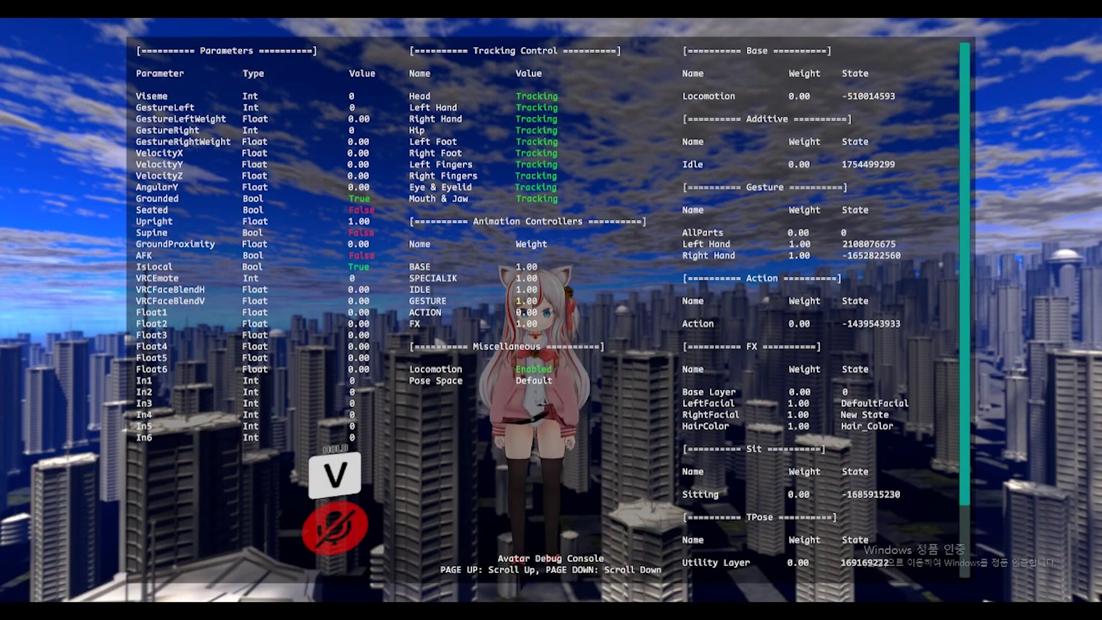
key("w")
key("s")
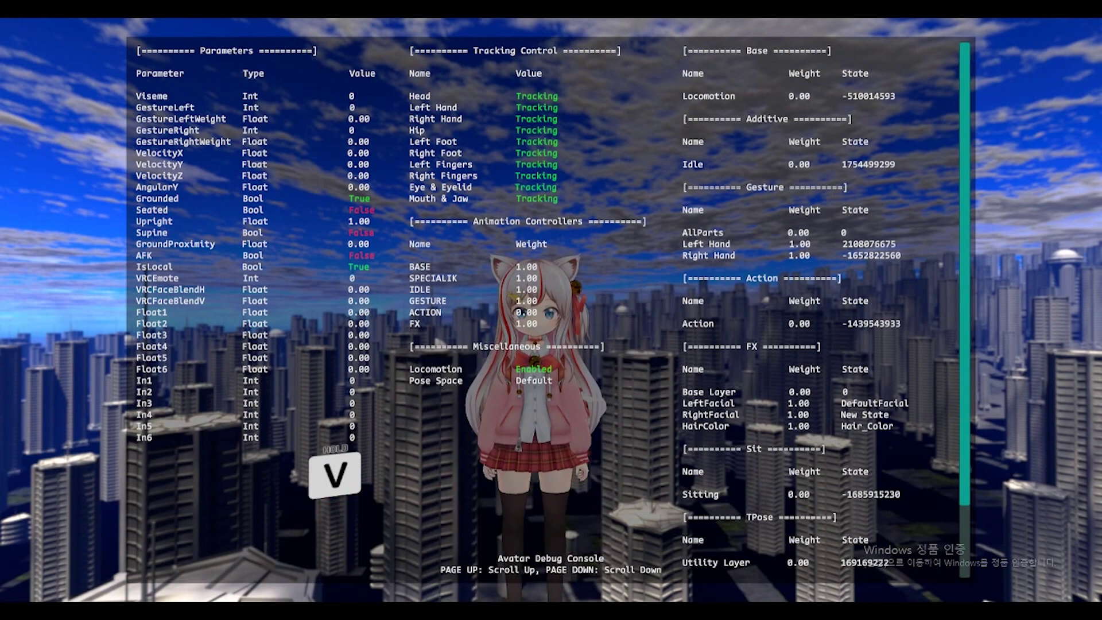
Step: Read the Grounded, Seated and AFK parameter descriptions in the Notepad notes
key("alt+Tab")
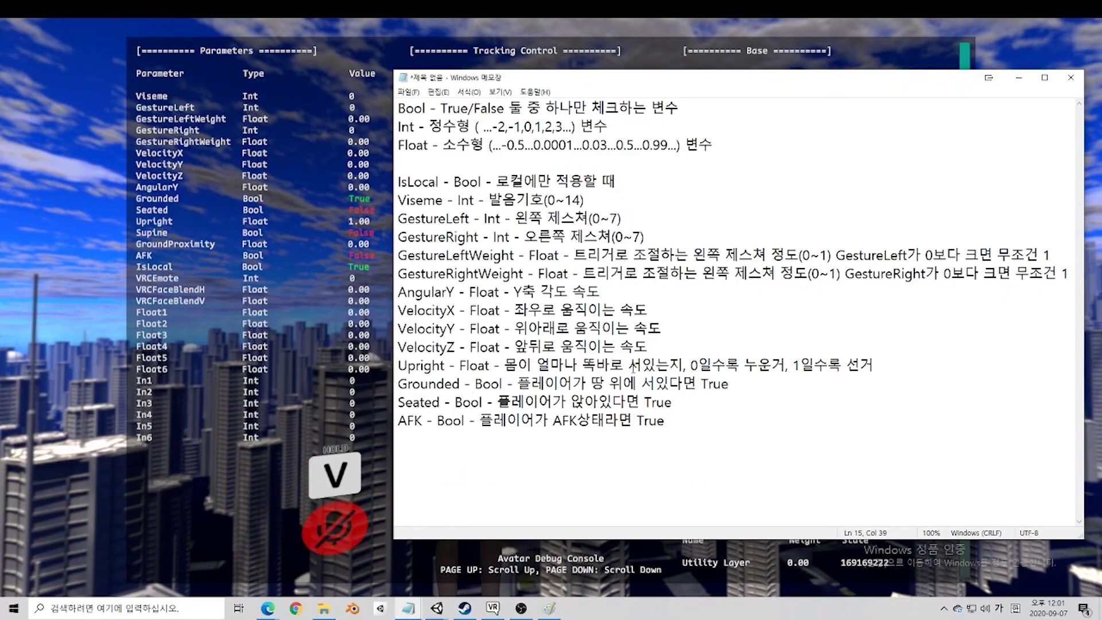
left_click(623, 383)
left_click_drag(671, 401, 424, 401)
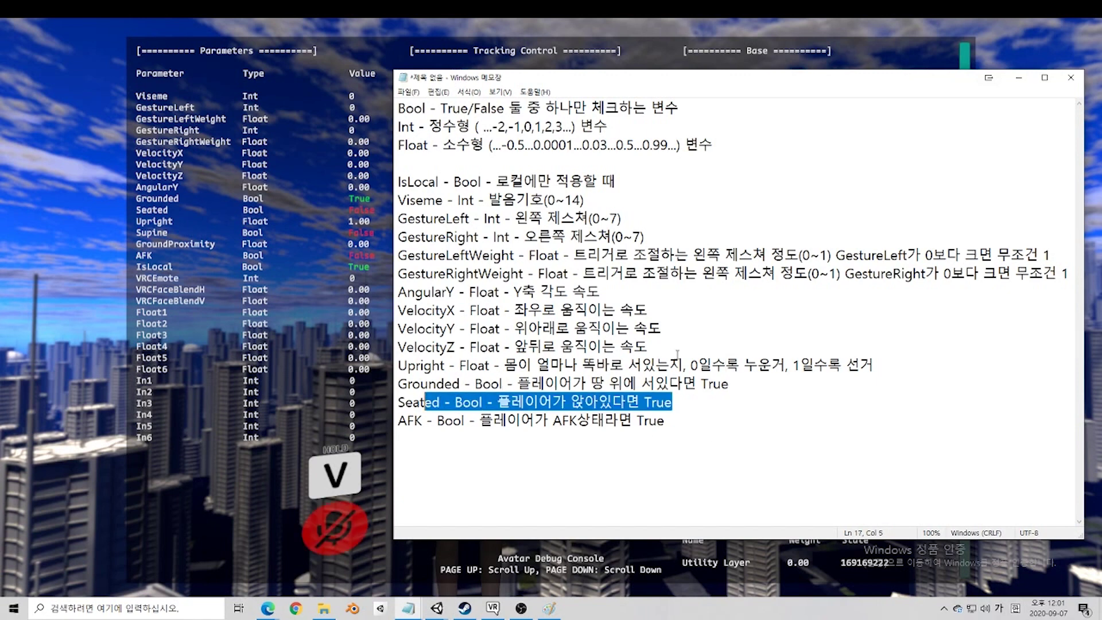
left_click_drag(664, 420, 422, 426)
Step: Locate AFK Detection in the options of VRChat's action menu, switching the Avatar Debug Console off and back on
key("alt+Tab")
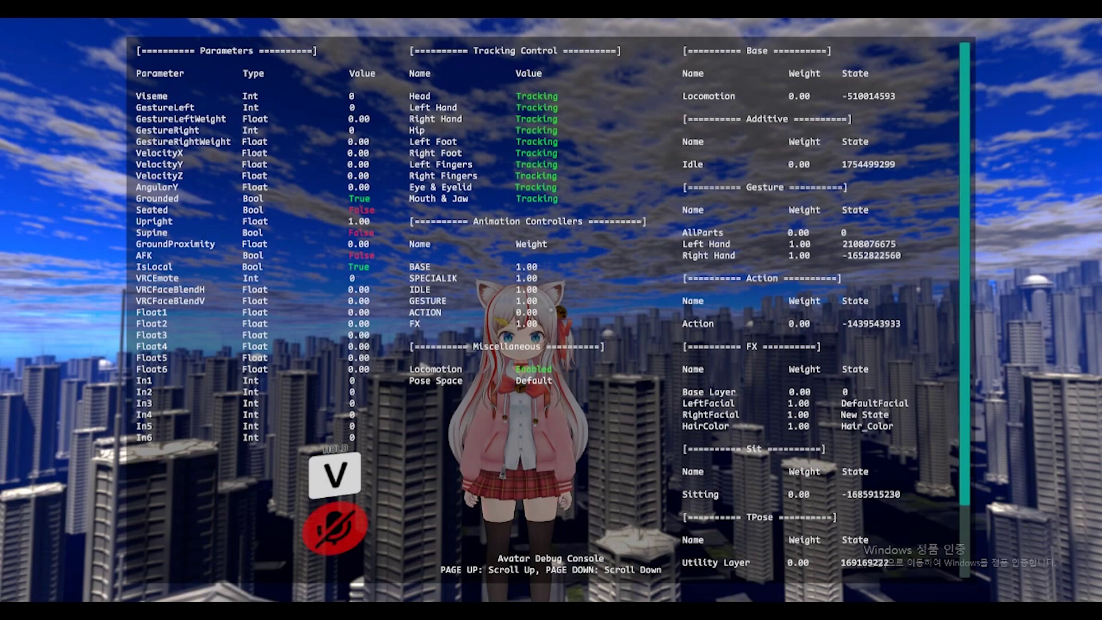
key("s")
key("r")
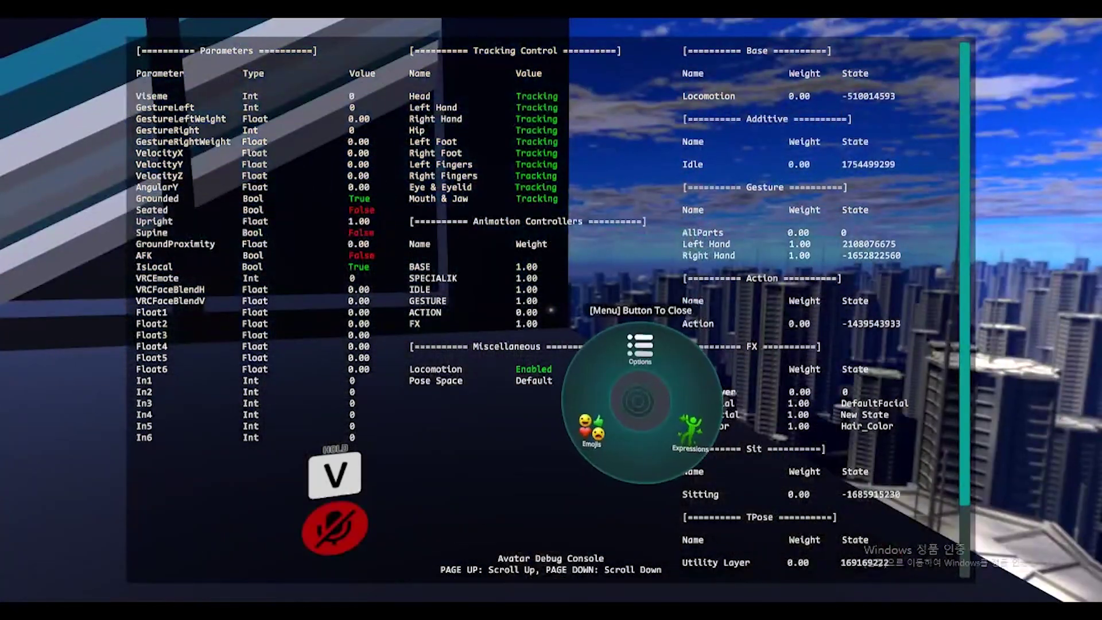
left_click(616, 395)
left_click(618, 387)
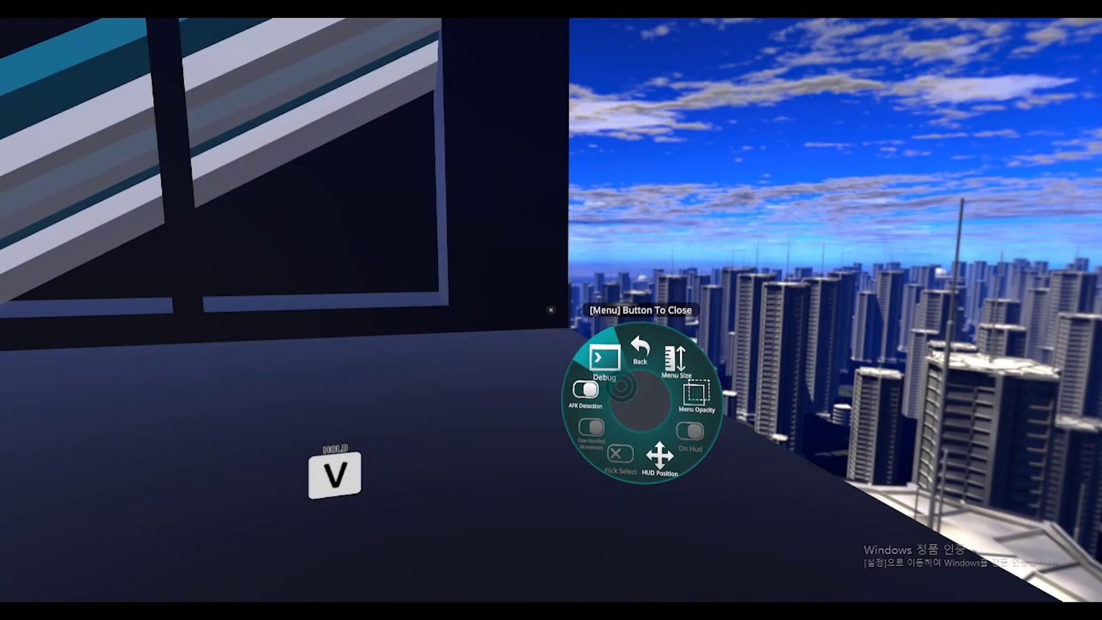
left_click(634, 377)
left_click(638, 377)
key("r")
key("r")
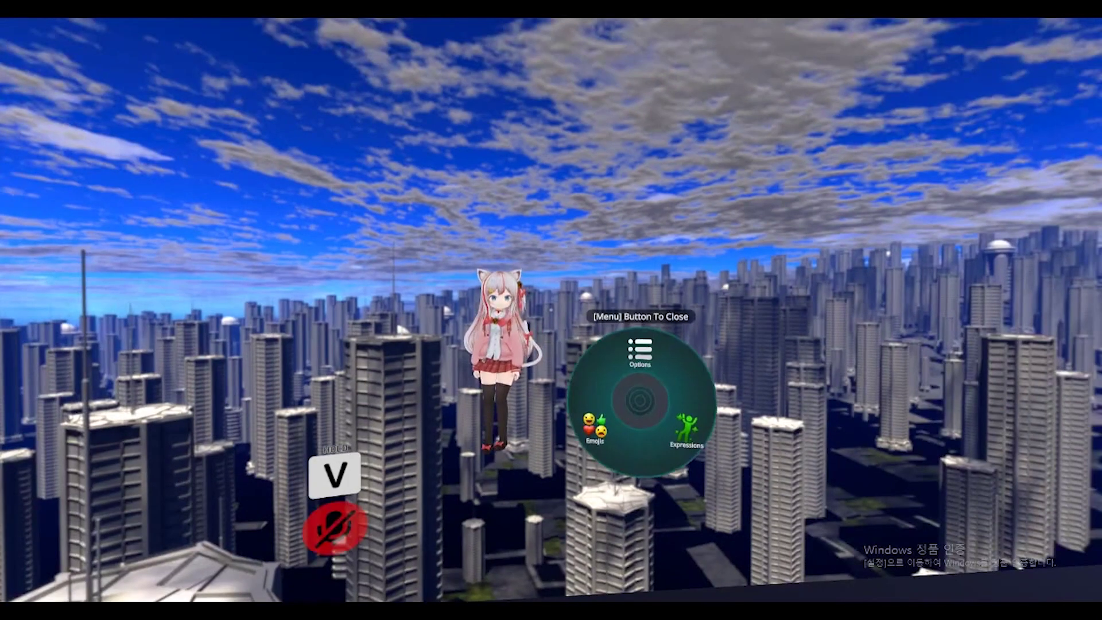
left_click(639, 379)
left_click(619, 394)
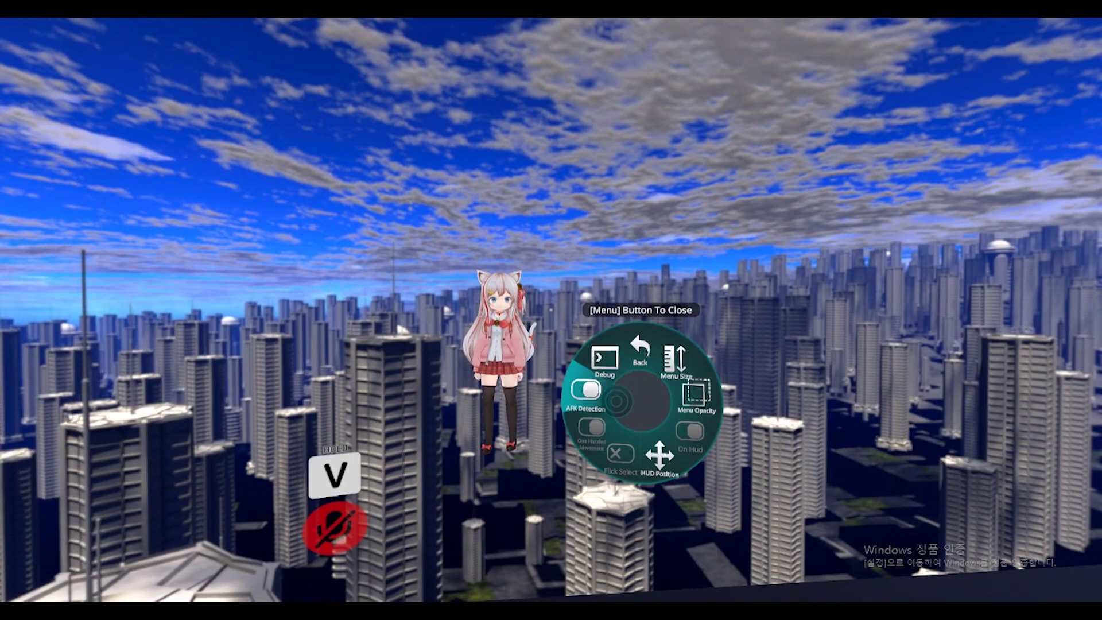
left_click(619, 388)
key("r")
key("w")
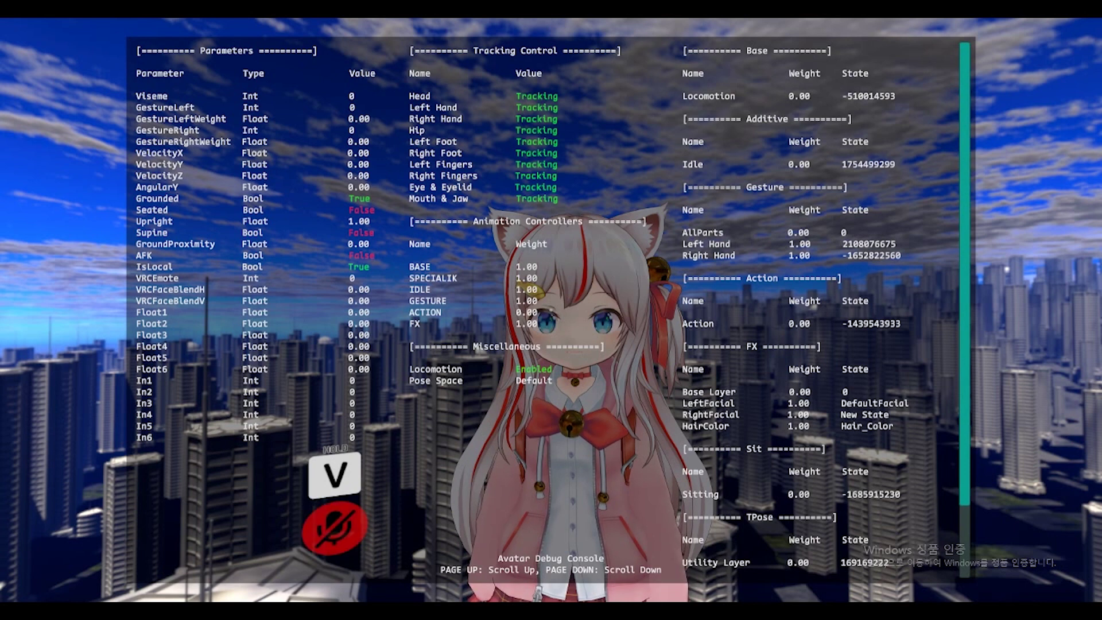
Step: Switch to Unity and enable customization of the Playable Layers in the MANKALO_Test avatar descriptor
key("alt+Tab")
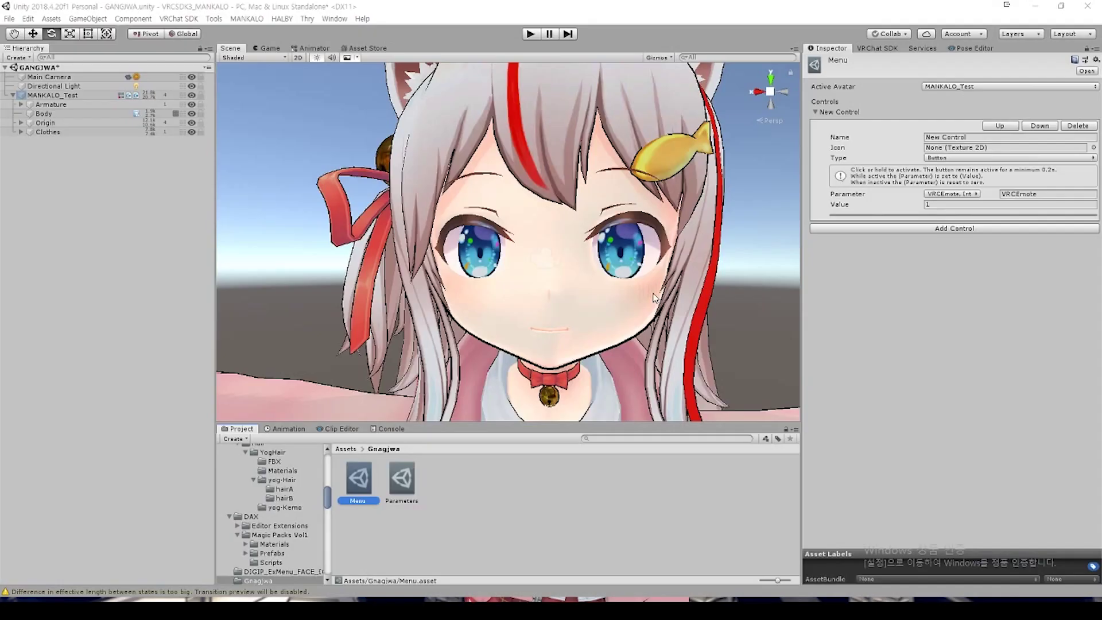
left_click(51, 95)
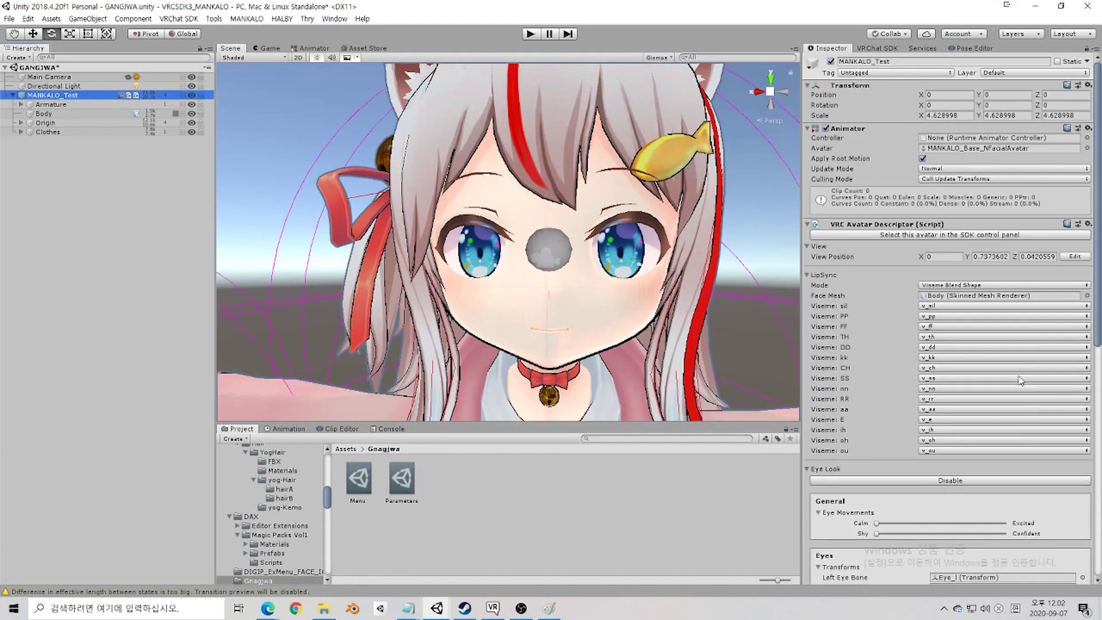
scroll(1010, 373, "down", 6)
scroll(1002, 372, "down", 6)
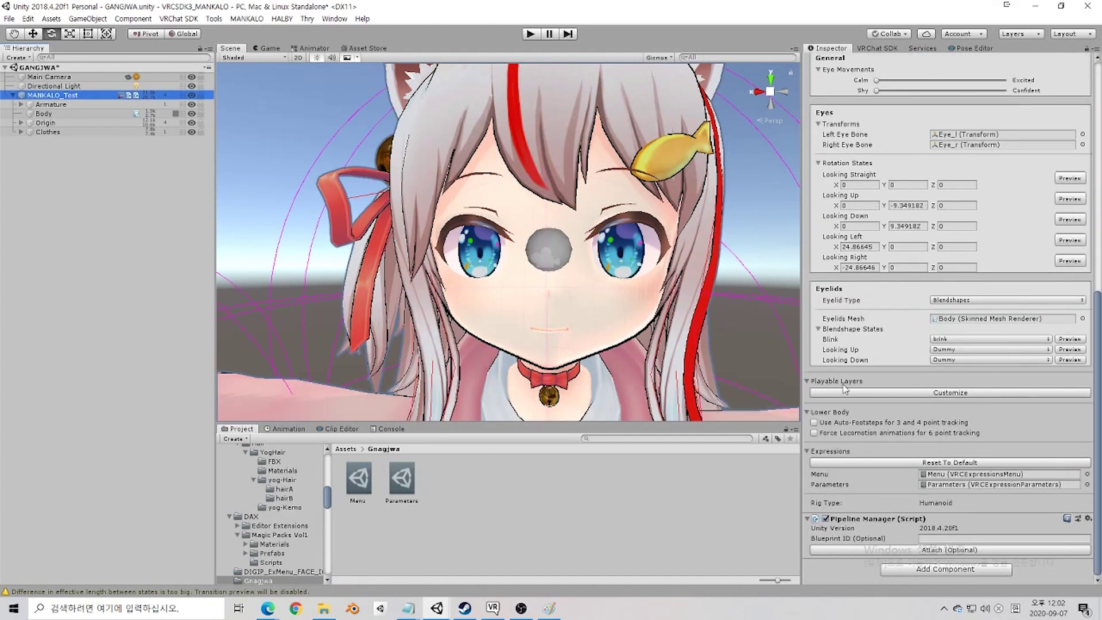
left_click(866, 394)
scroll(923, 408, "down", 2)
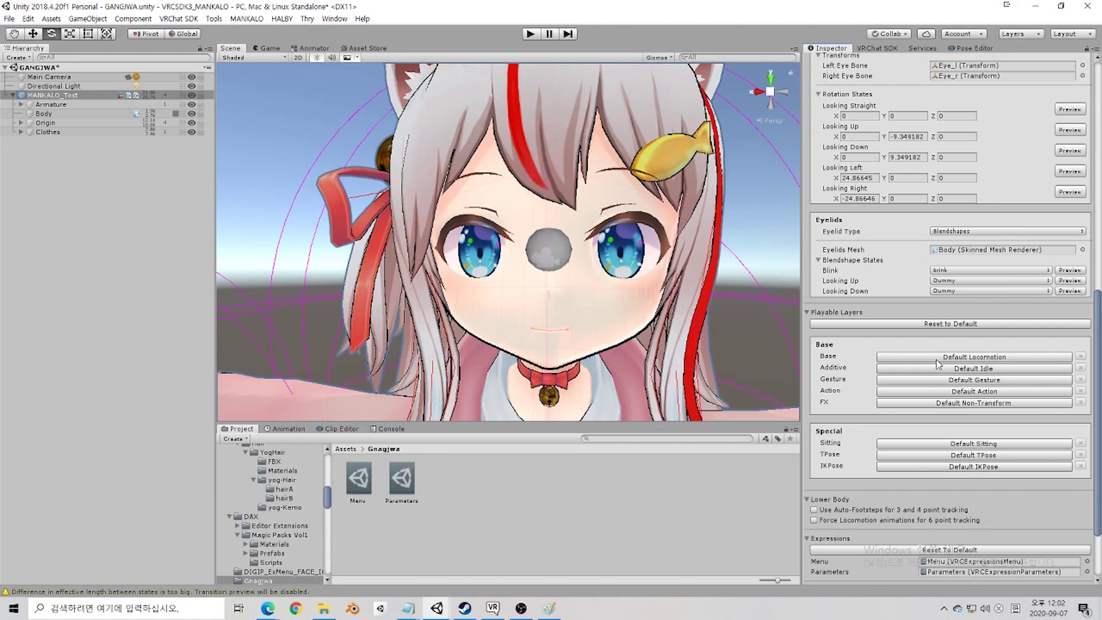
scroll(929, 401, "down", 2)
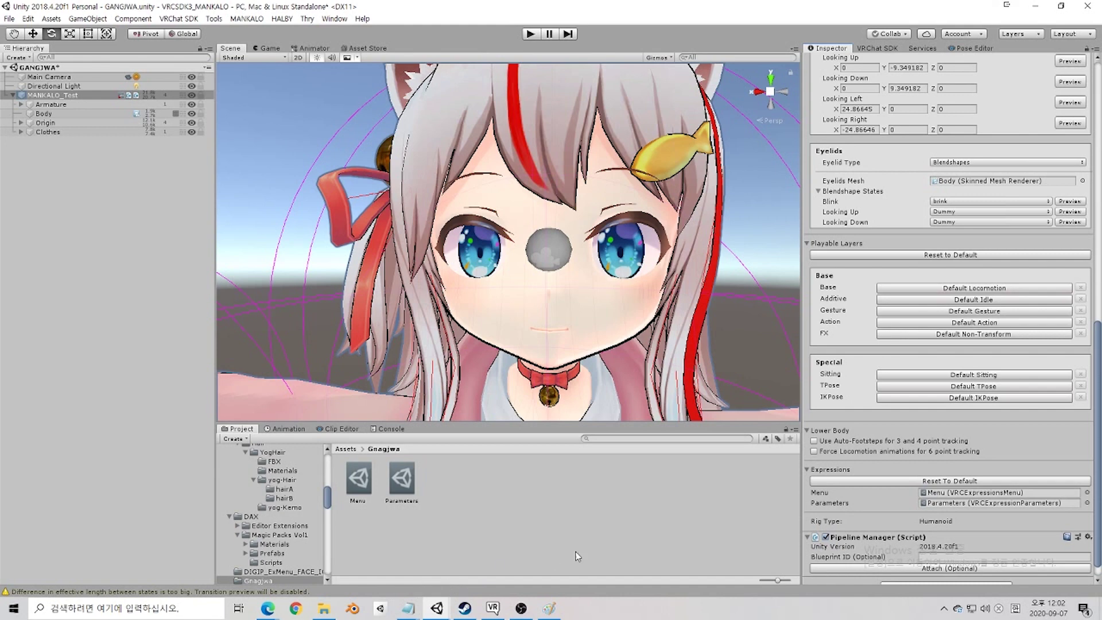
Step: Open the Viseme parameter notes in Notepad and read the reference URL and the viseme list from 0 to 14
left_click(521, 608)
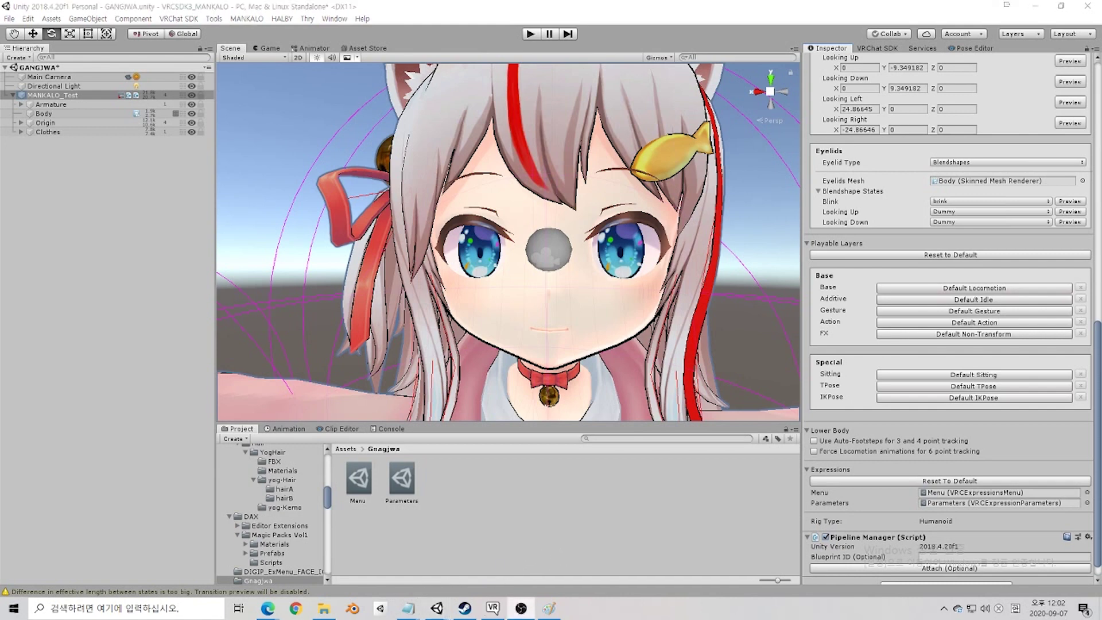
left_click(379, 488)
mouse_move(411, 614)
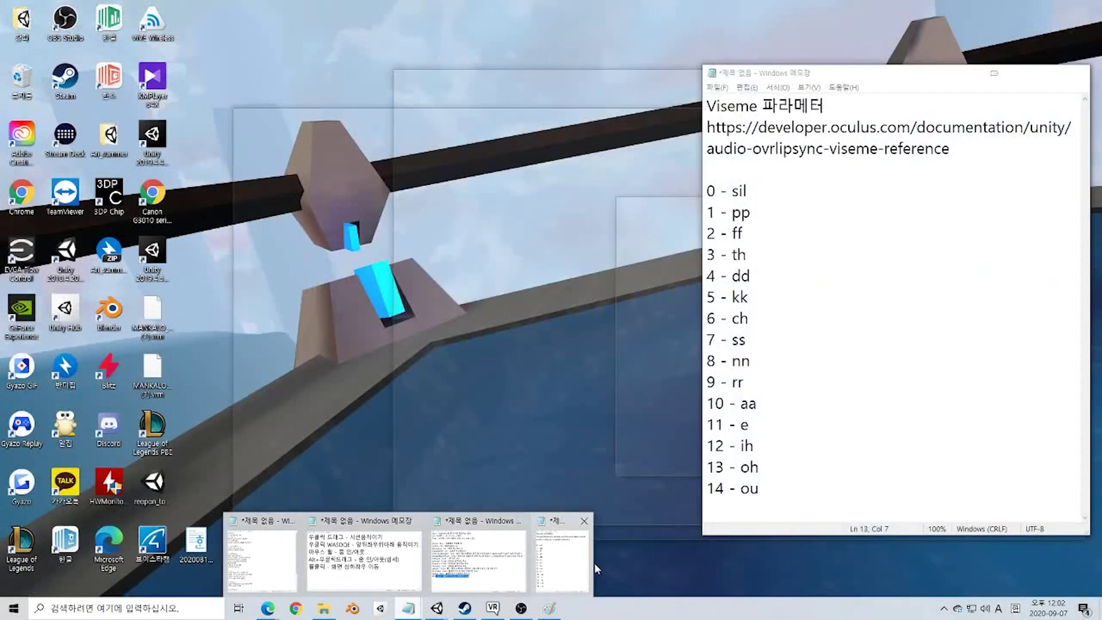
left_click(585, 559)
left_click_drag(914, 160, 713, 127)
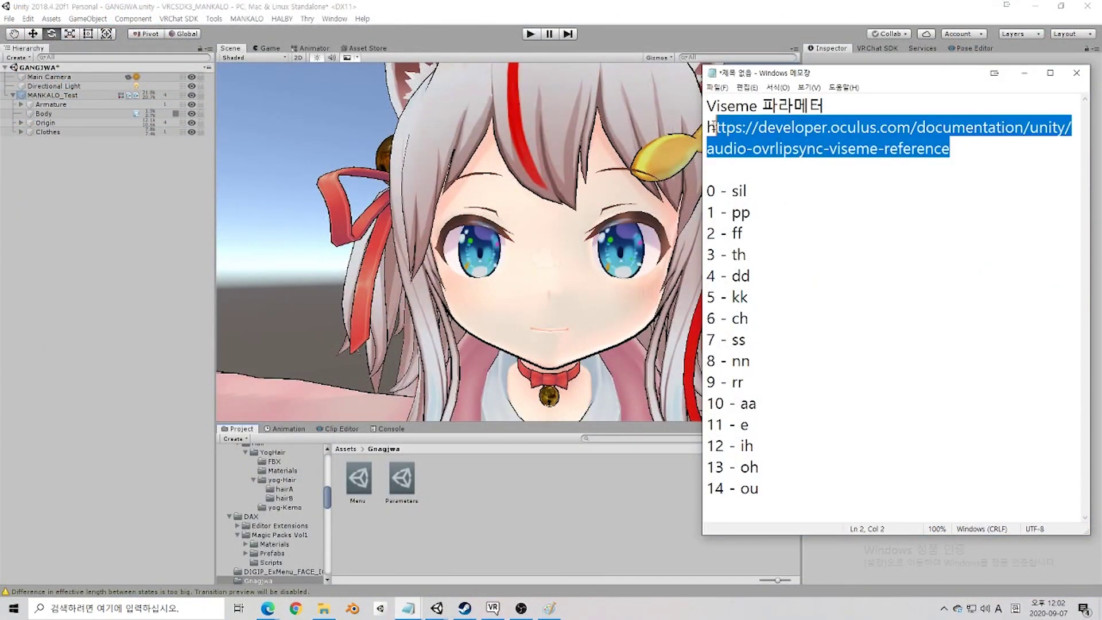
left_click(764, 191)
left_click_drag(769, 483, 631, 388)
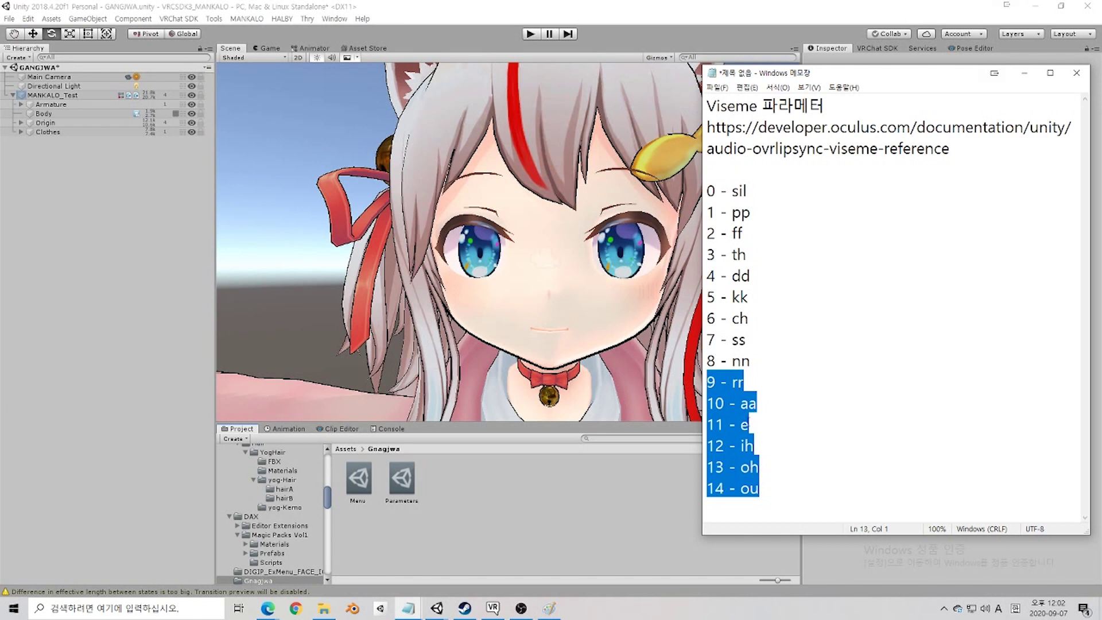
left_click(748, 425)
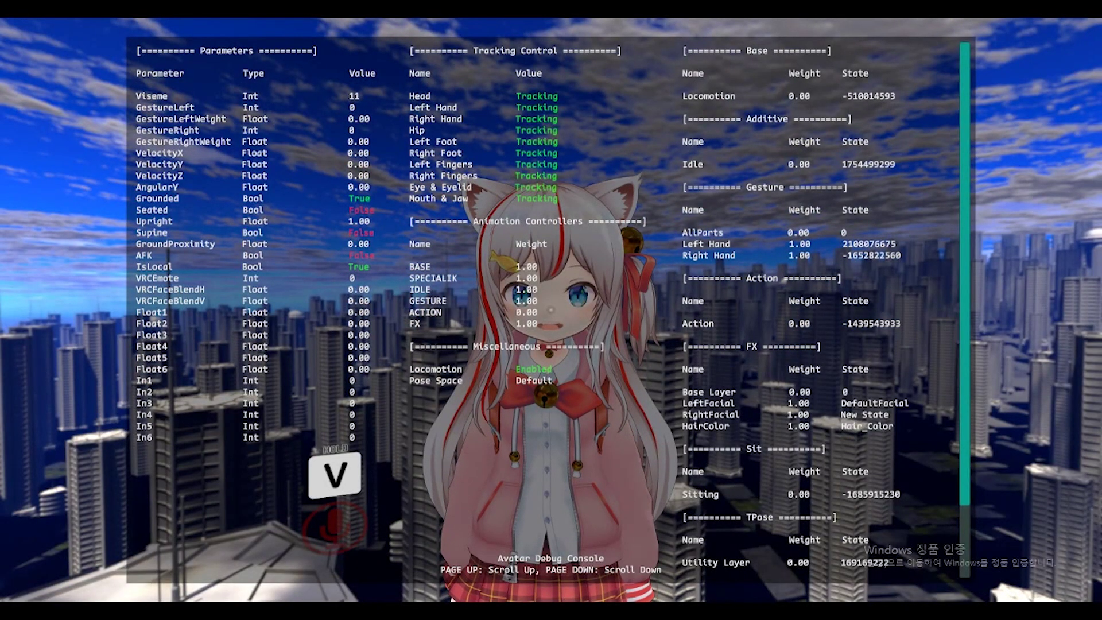
Step: Test the Viseme parameter in VRChat by speaking with the microphone toggled, and compare the values with the Notepad list
key("v")
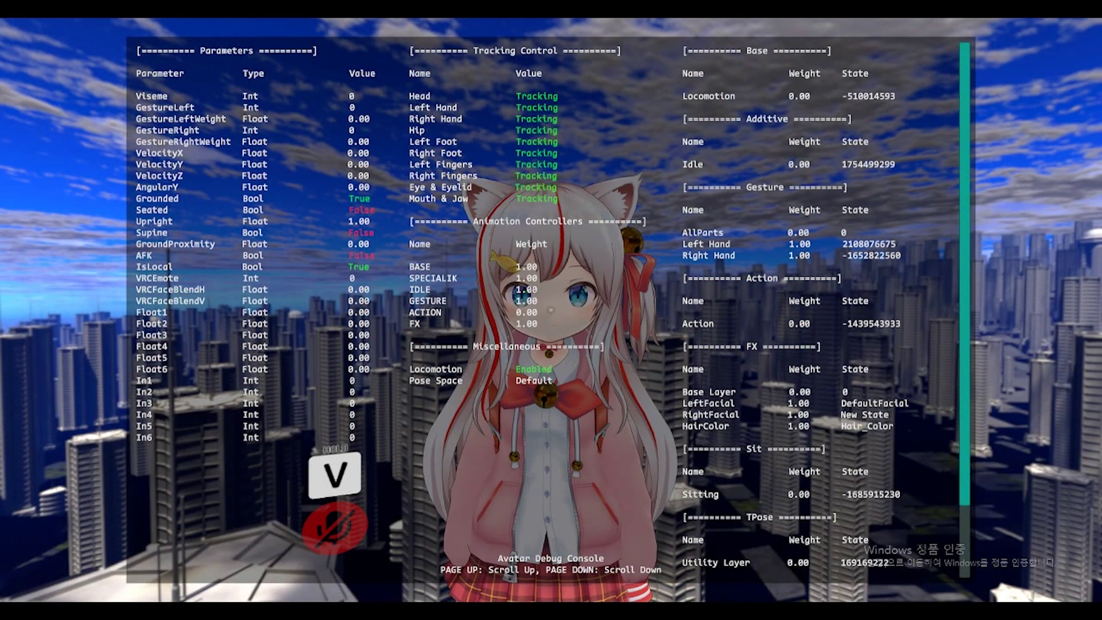
key("v")
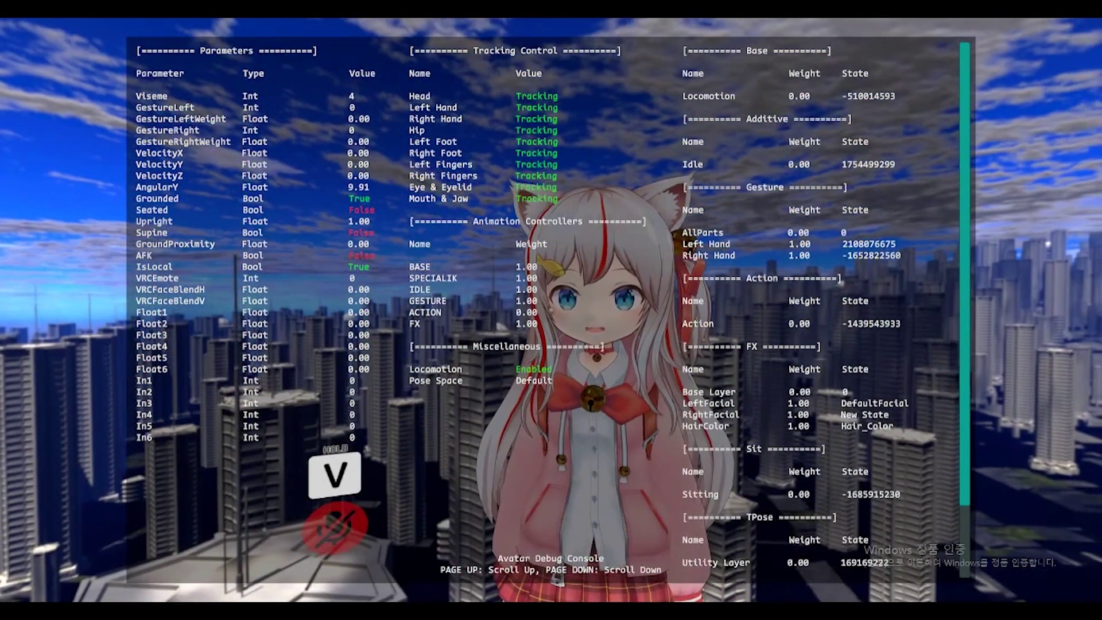
key("alt+Tab")
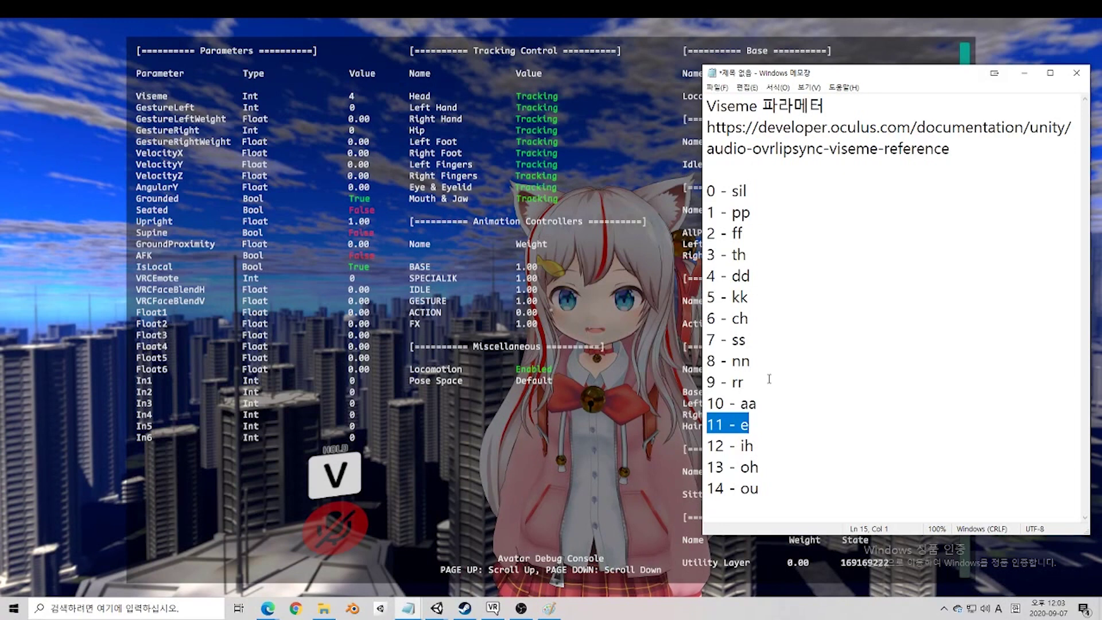
key("Right")
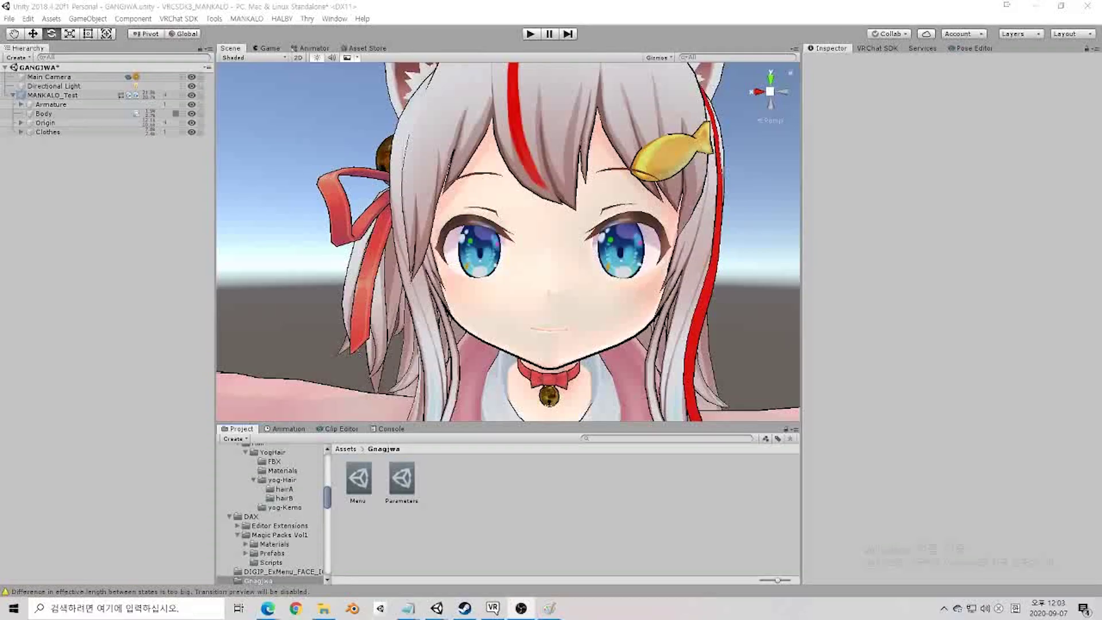
Step: Return to Unity and review the Base and Special playable layers of the MANKALO_Test avatar
left_click(596, 487)
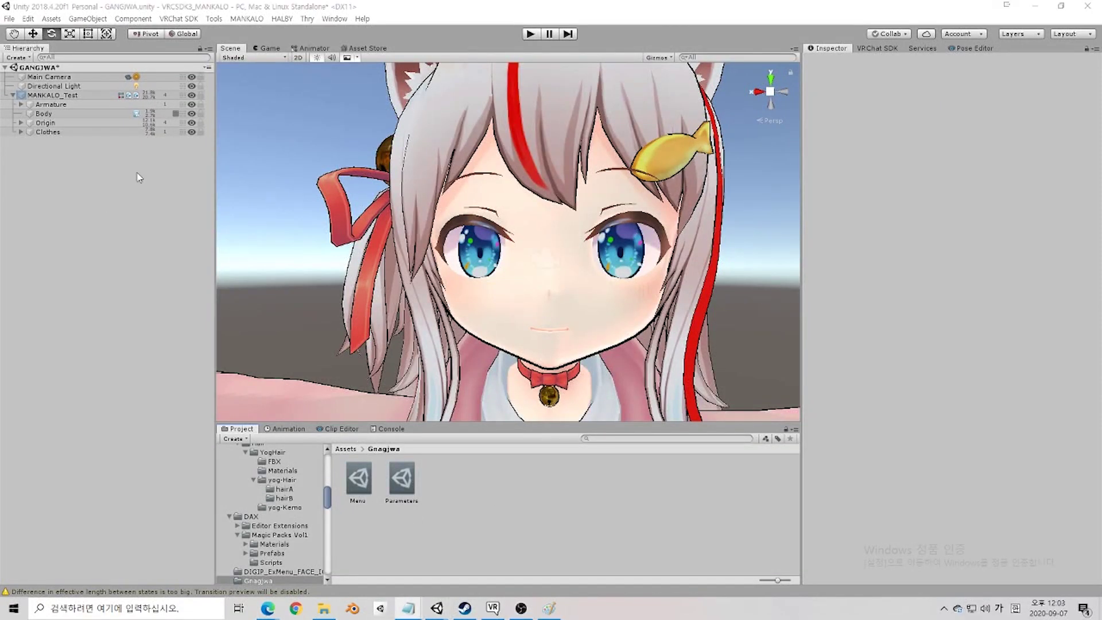
left_click(55, 95)
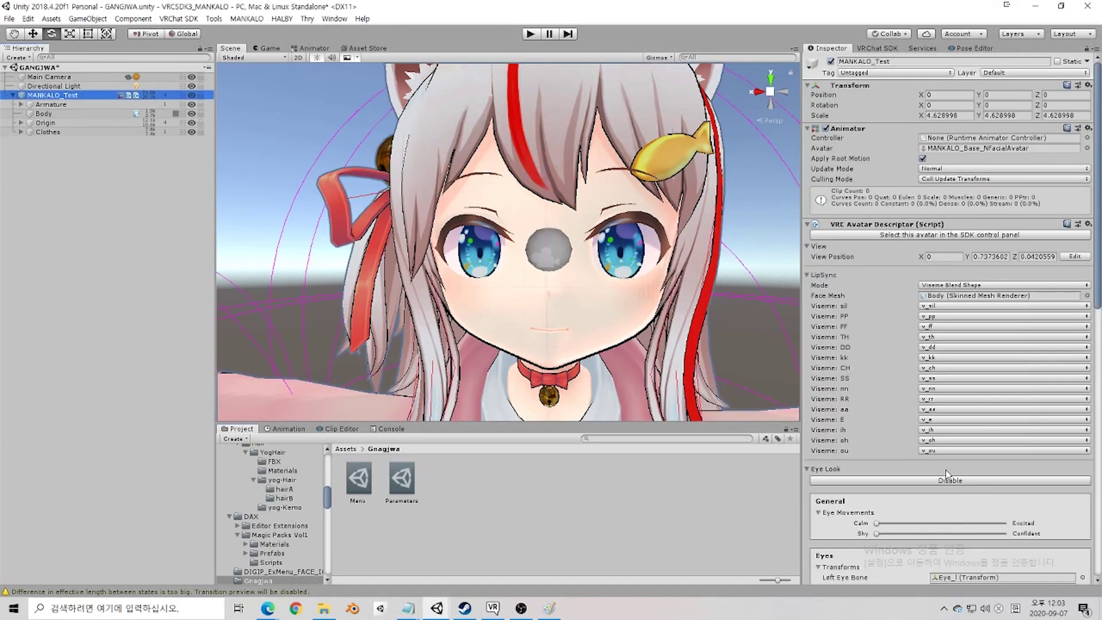
scroll(944, 453, "down", 15)
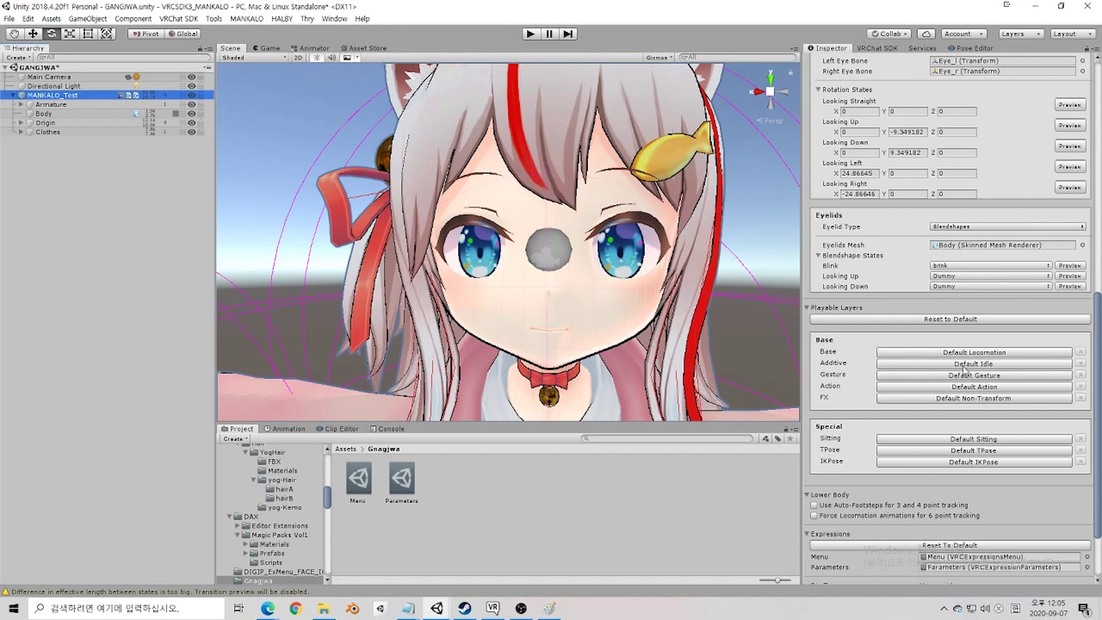
scroll(941, 486, "down", 5)
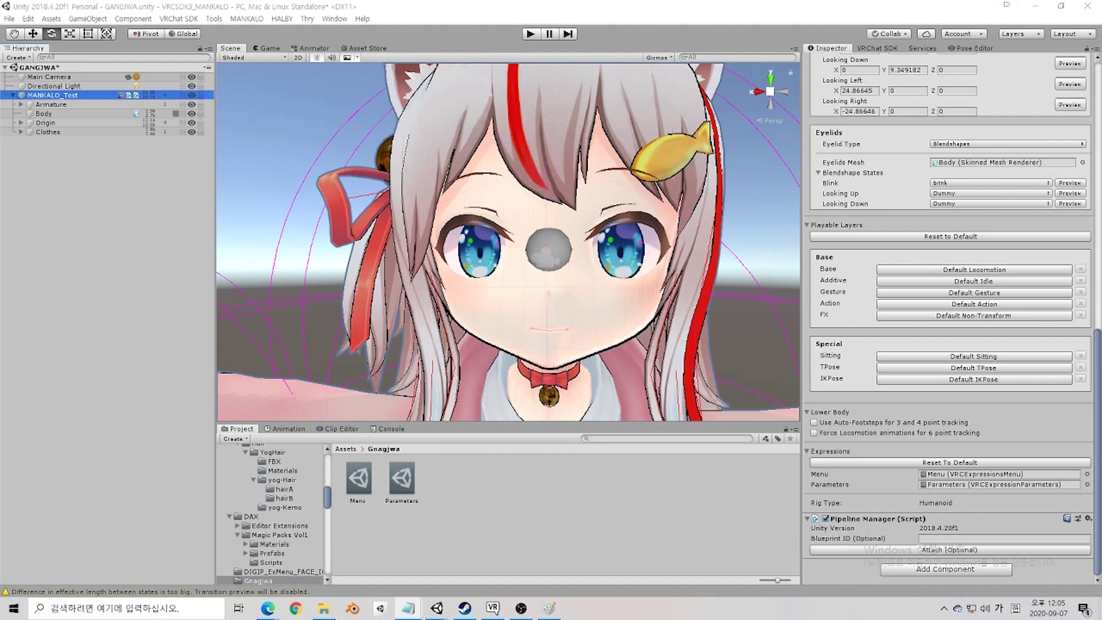
left_click(594, 460)
right_click(533, 482)
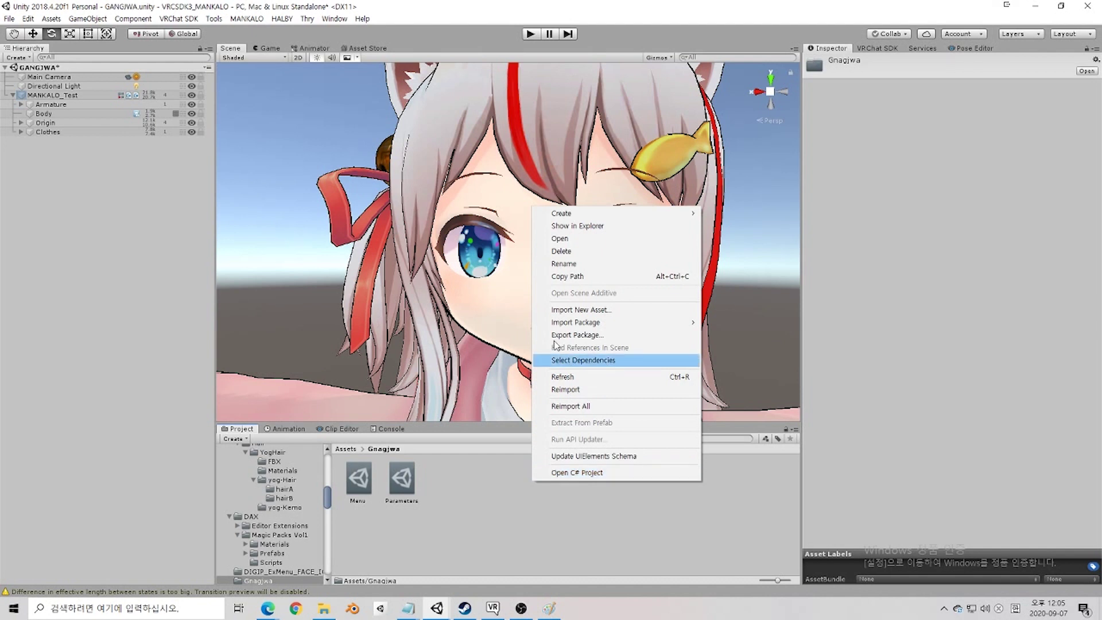
mouse_move(585, 216)
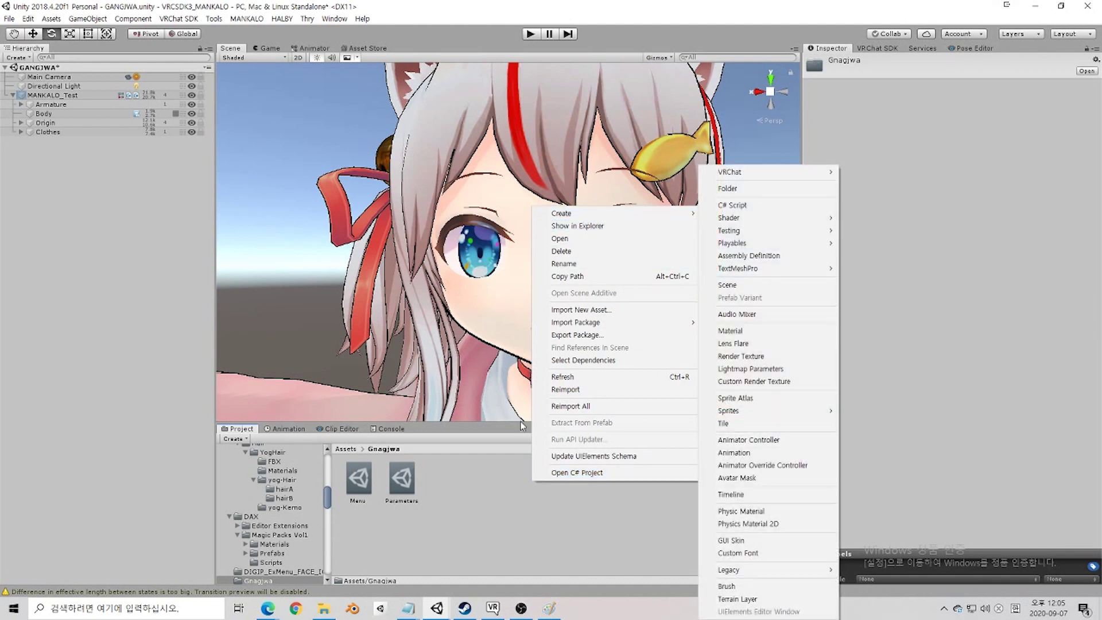
left_click(487, 480)
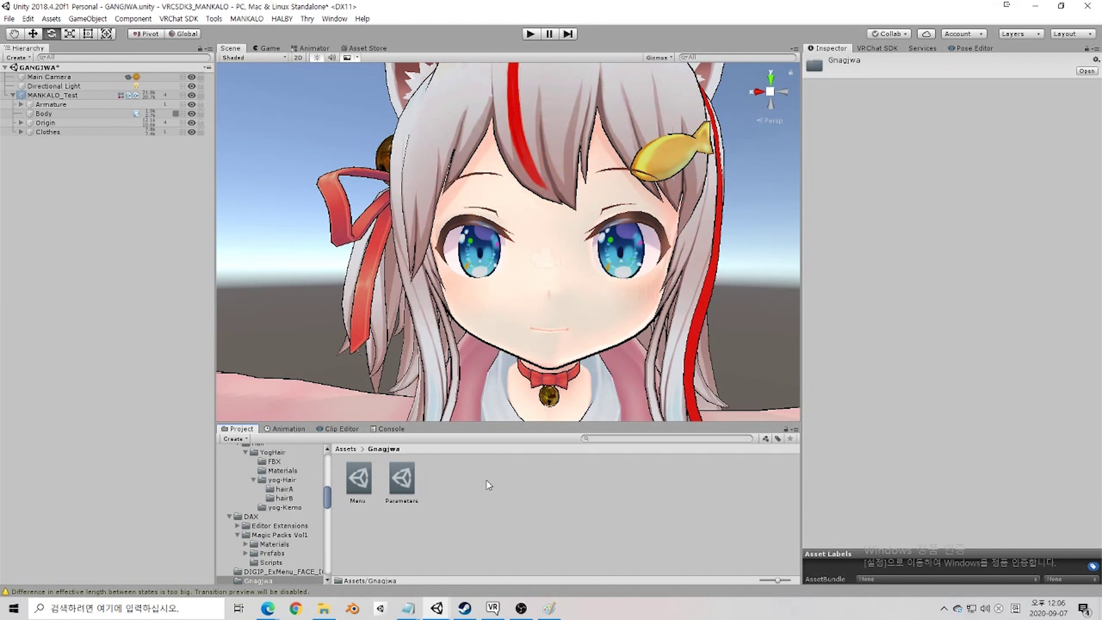
Step: Open the Assets/VRCSDK/Examples3/Animation/Controllers folder and show its controllers as a list with full names
left_click(347, 450)
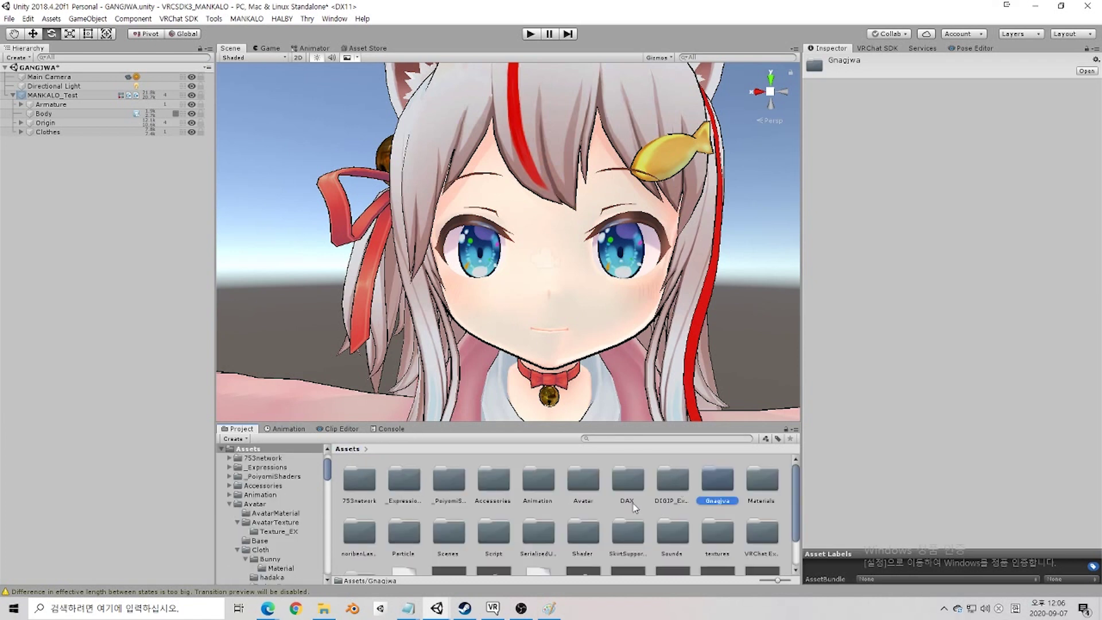
scroll(618, 548, "down", 1)
double_click(355, 550)
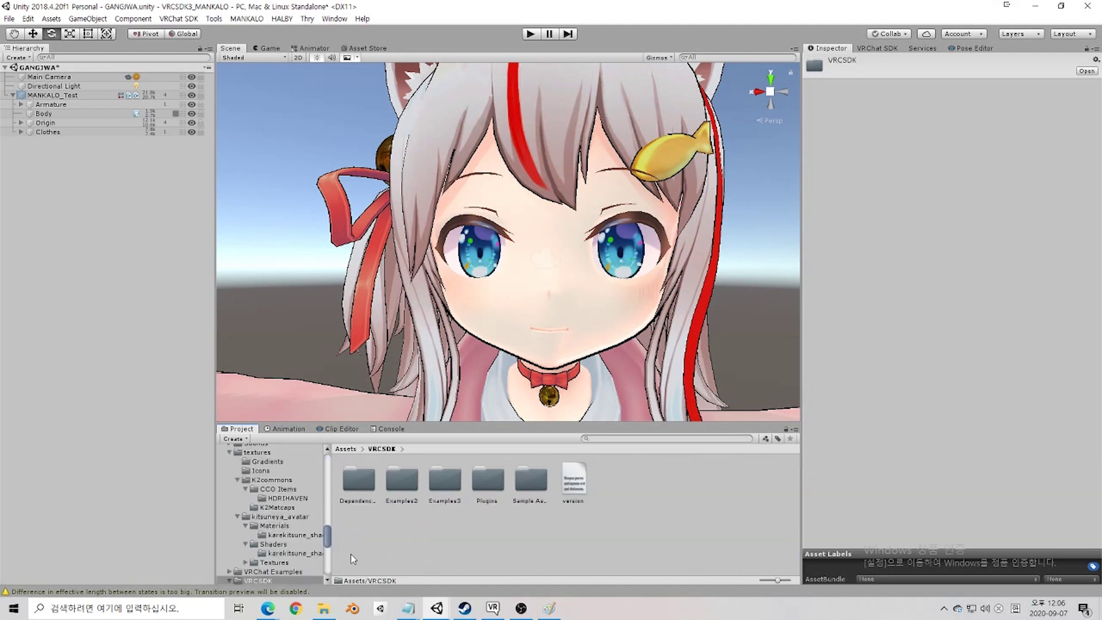
double_click(451, 486)
double_click(372, 488)
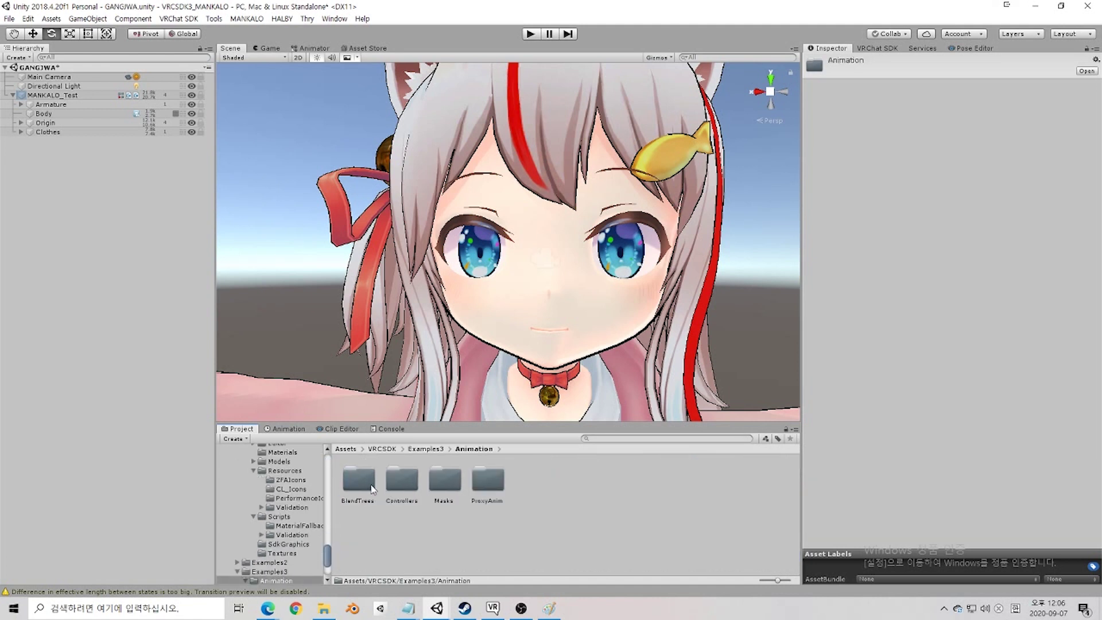
double_click(402, 480)
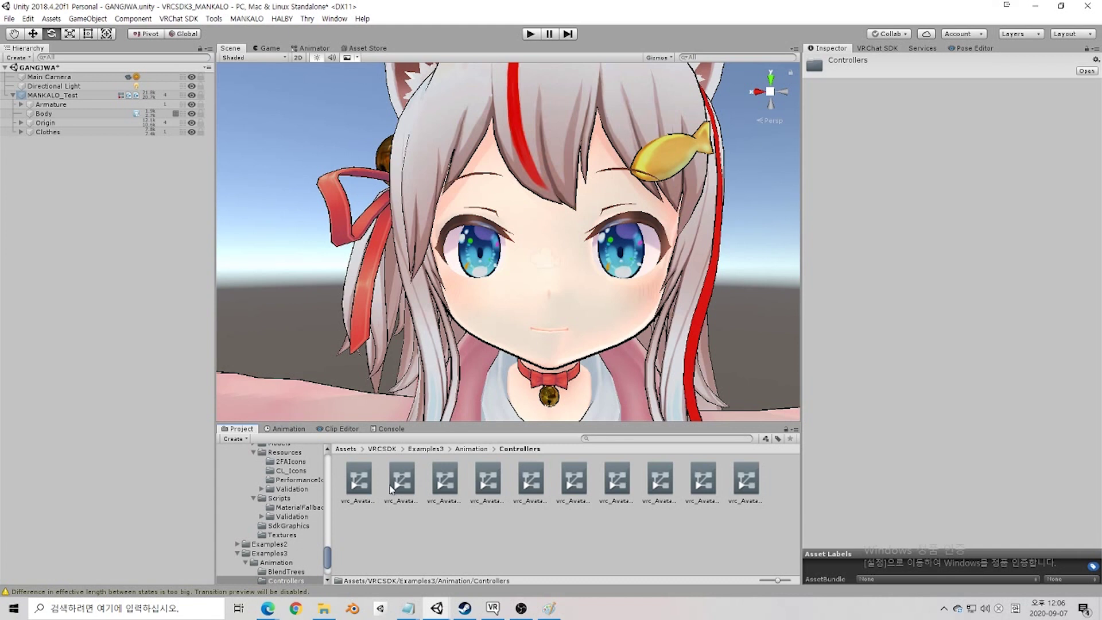
left_click_drag(777, 580, 761, 580)
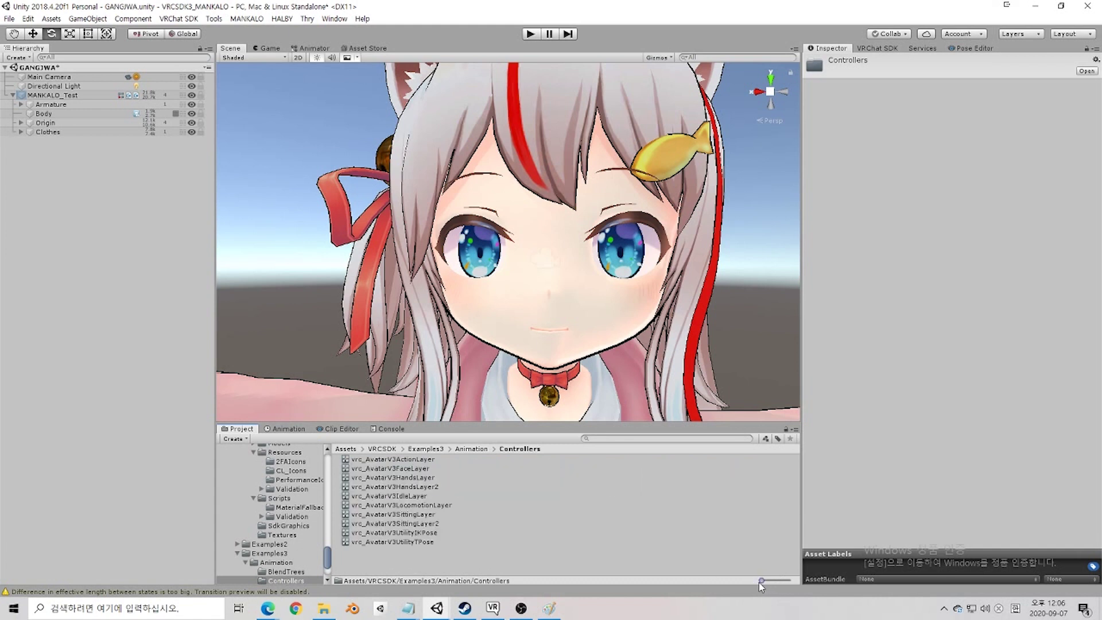
Step: Duplicate the vrc_AvatarV3HandsLayer controller in the Controllers folder
left_click(423, 541)
left_click(404, 459)
left_click(404, 487)
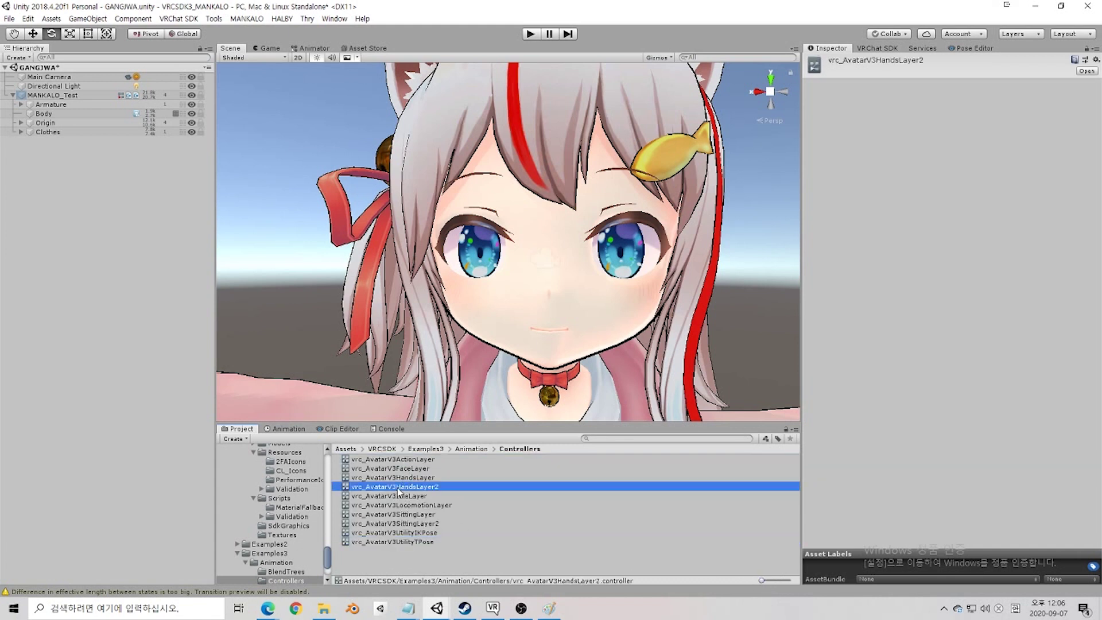
left_click(419, 480)
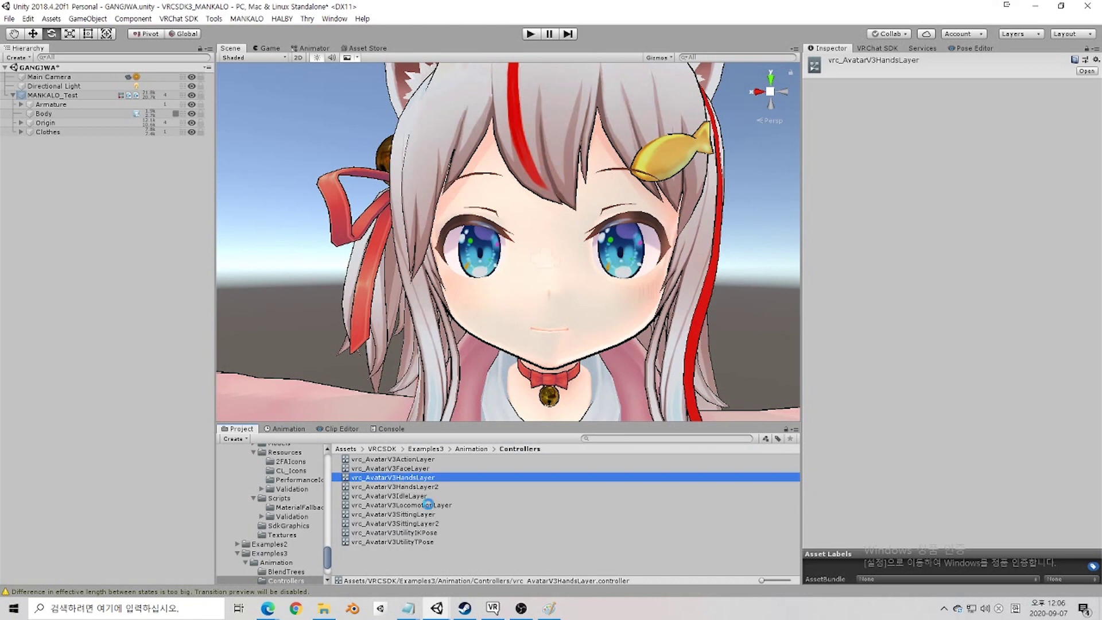
key("ctrl+d")
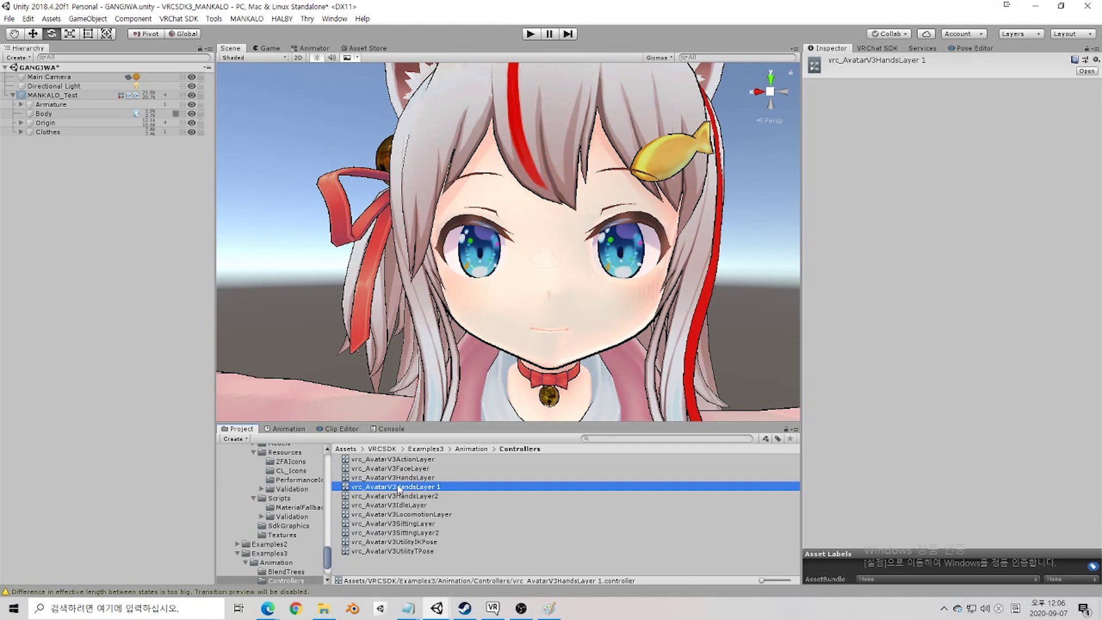
Step: Collapse the Avatar and DAX folders in the project tree and move the duplicated vrc_AvatarV3HandsLayer 1 controller into the Gnagjwa folder
scroll(281, 540, "up", 10)
scroll(282, 541, "up", 10)
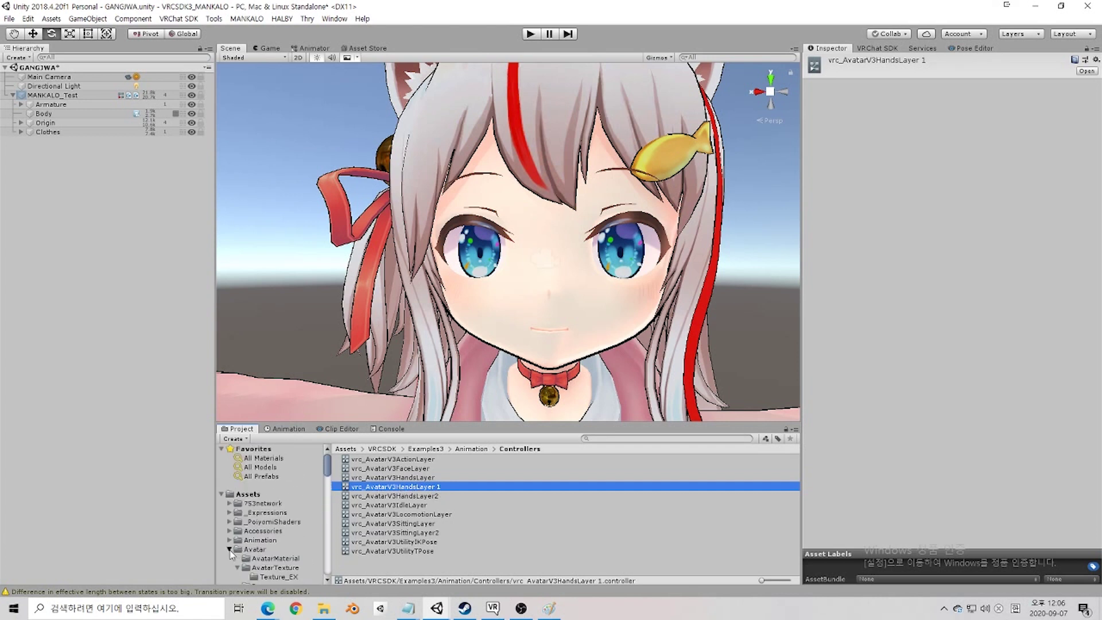
left_click(229, 549)
scroll(230, 550, "down", 2)
left_click(230, 490)
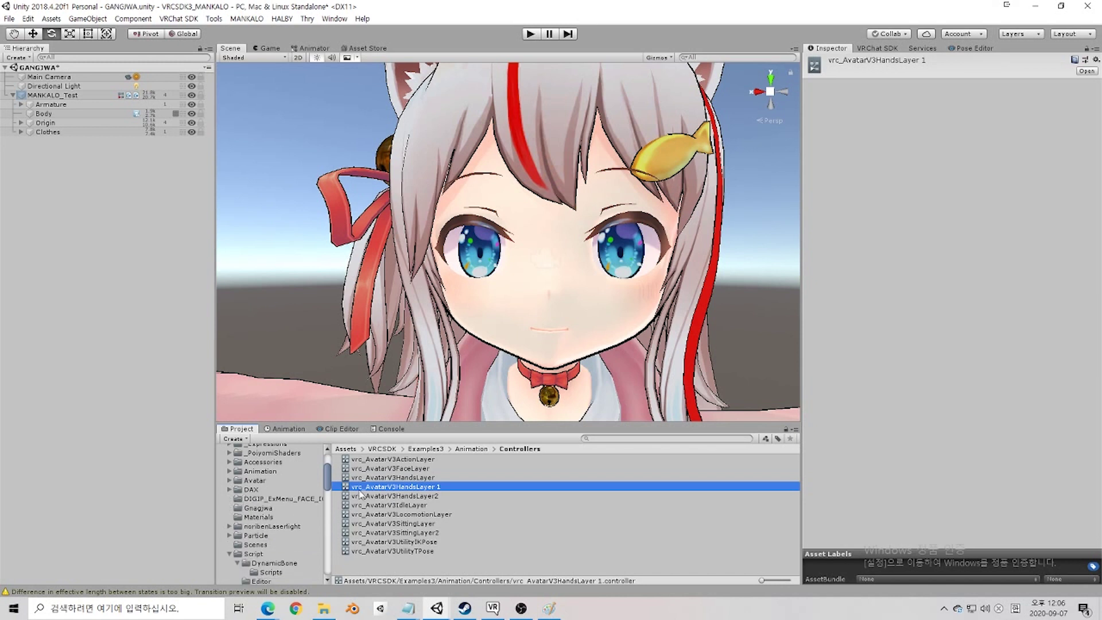
left_click_drag(401, 487, 270, 514)
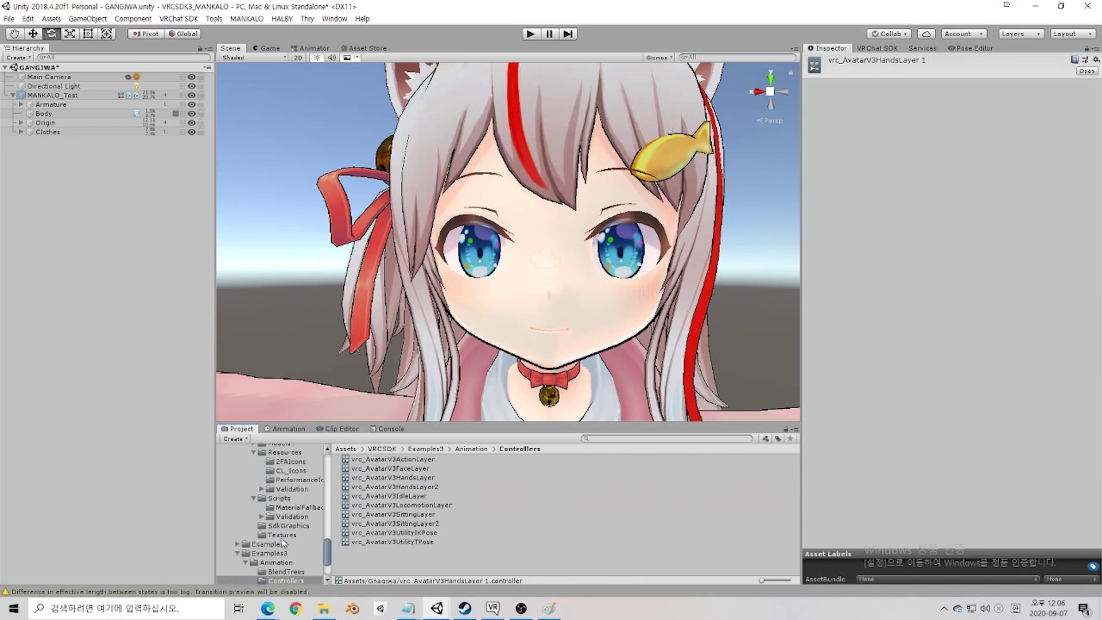
Step: Open the Gnagjwa folder, enlarge its asset icons and select the vrc_AvatarV3HandsLayer 1 controller
left_click(396, 478)
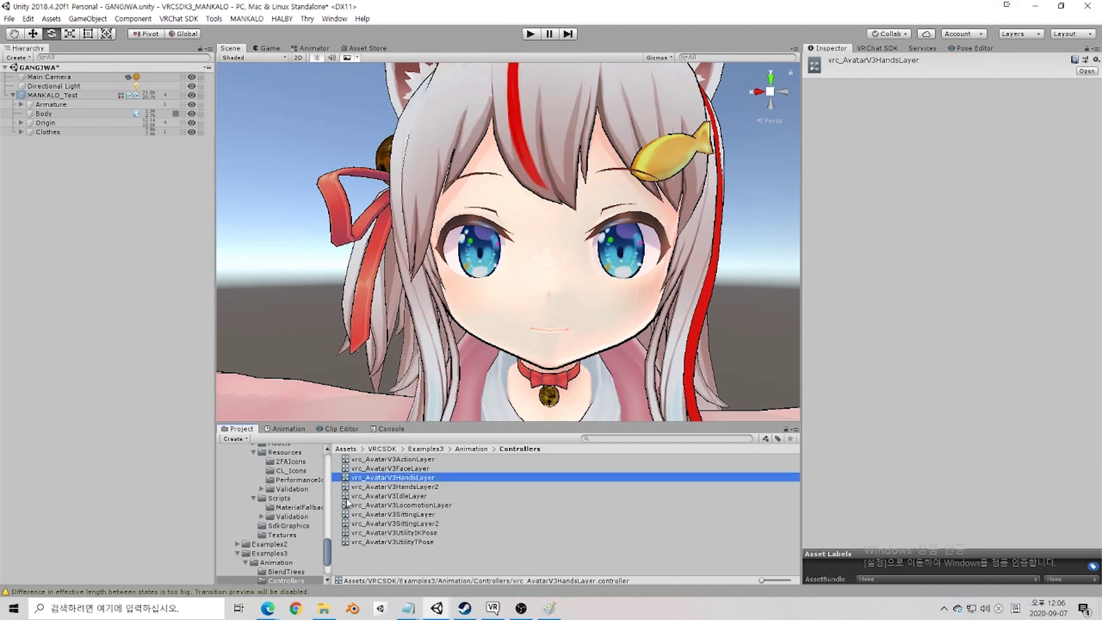
left_click(403, 486)
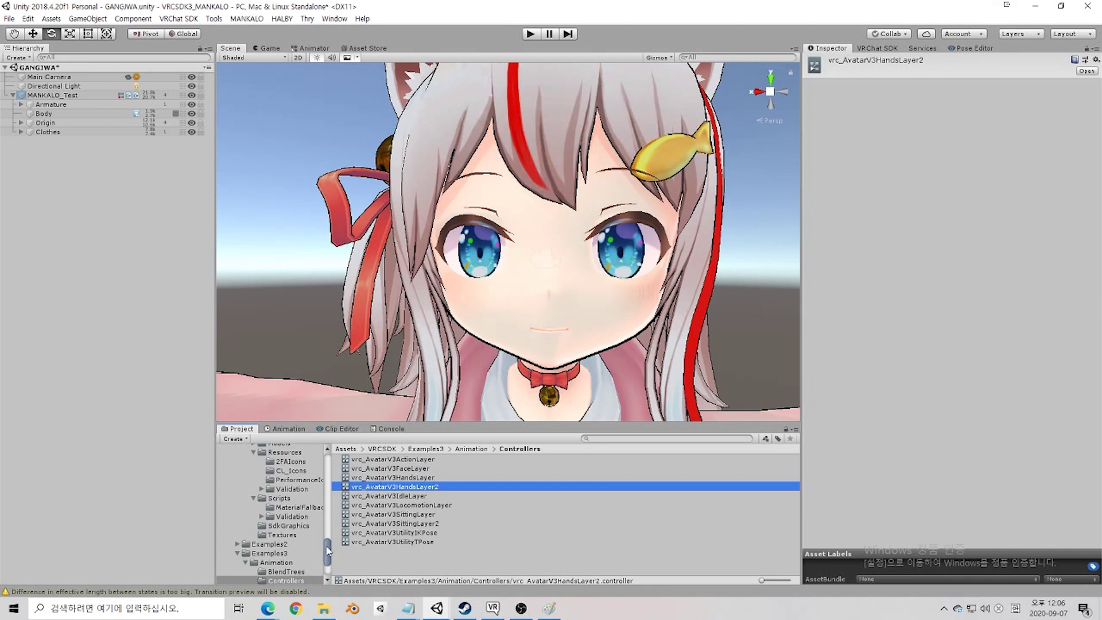
scroll(328, 550, "up", 10)
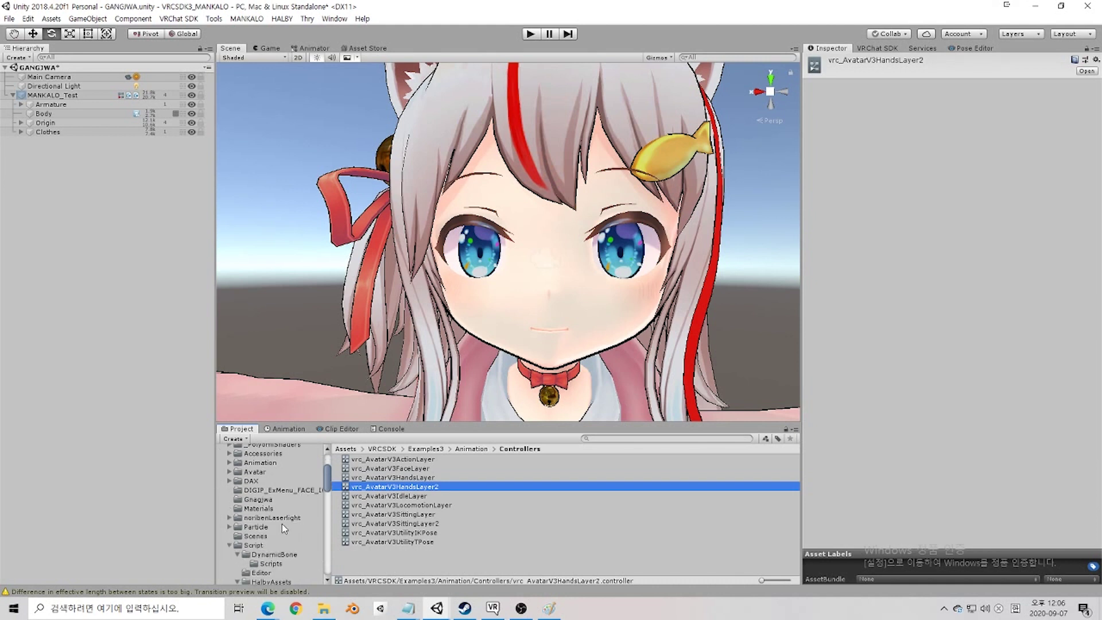
left_click(260, 499)
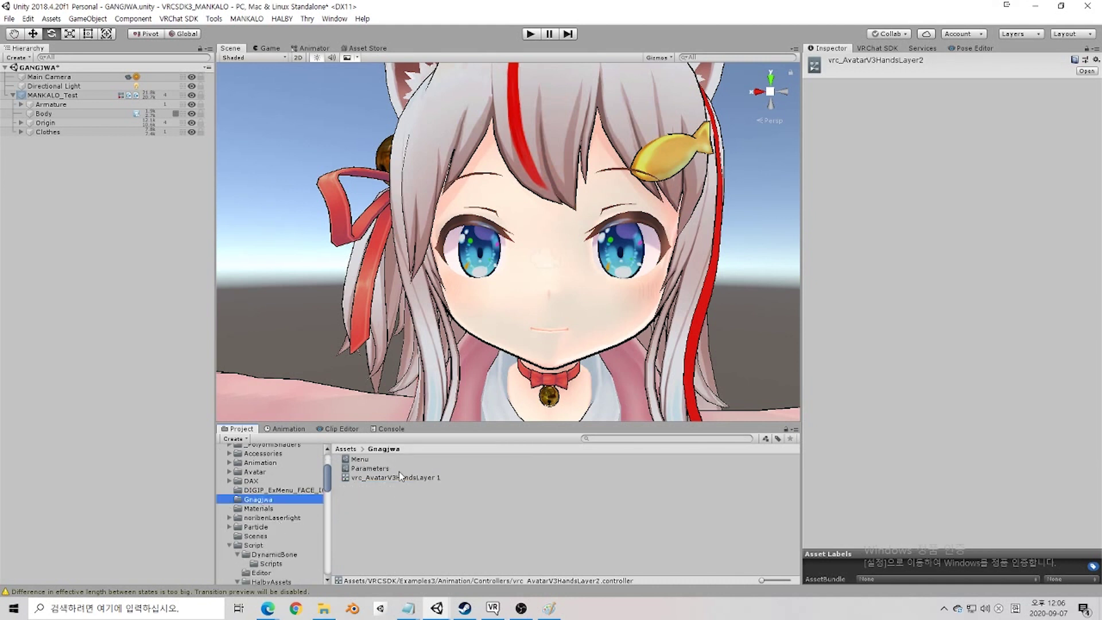
left_click(774, 580)
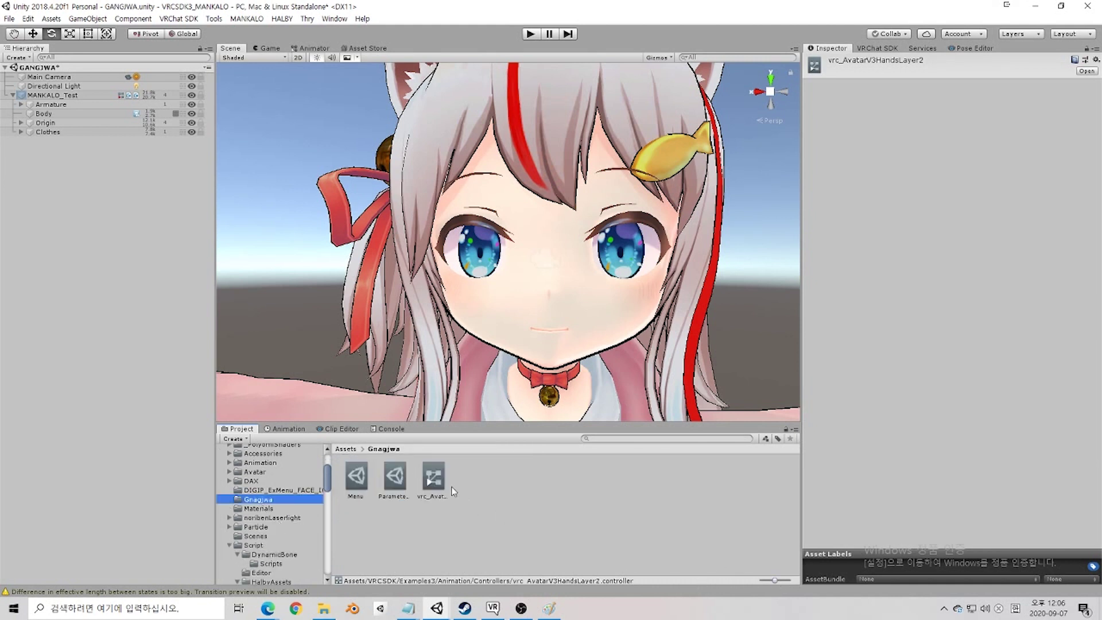
left_click(434, 477)
left_click(780, 580)
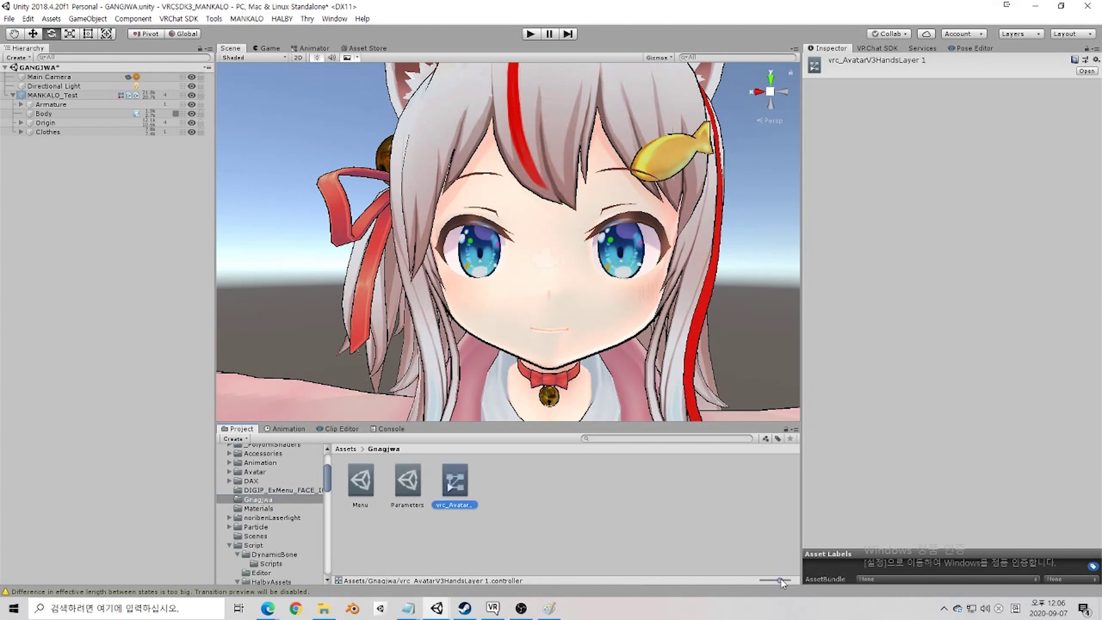
left_click(522, 507)
left_click(448, 485)
Step: Show the vrc_AvatarV3HandsLayer 1 controller in the Animator and check where the Animator window can be opened from
left_click(314, 49)
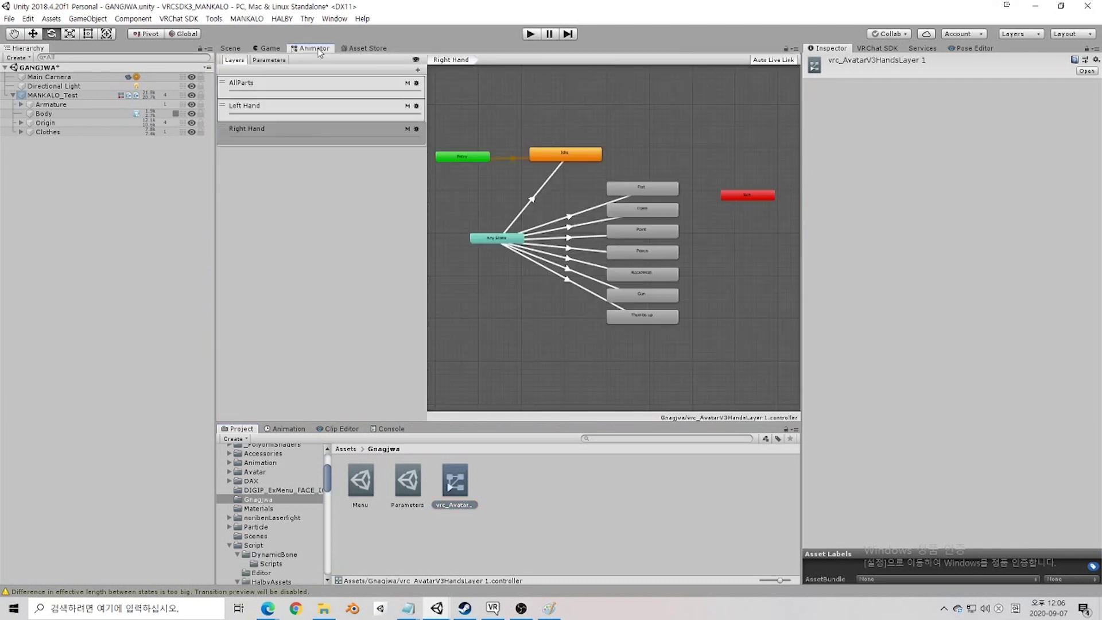
left_click(338, 22)
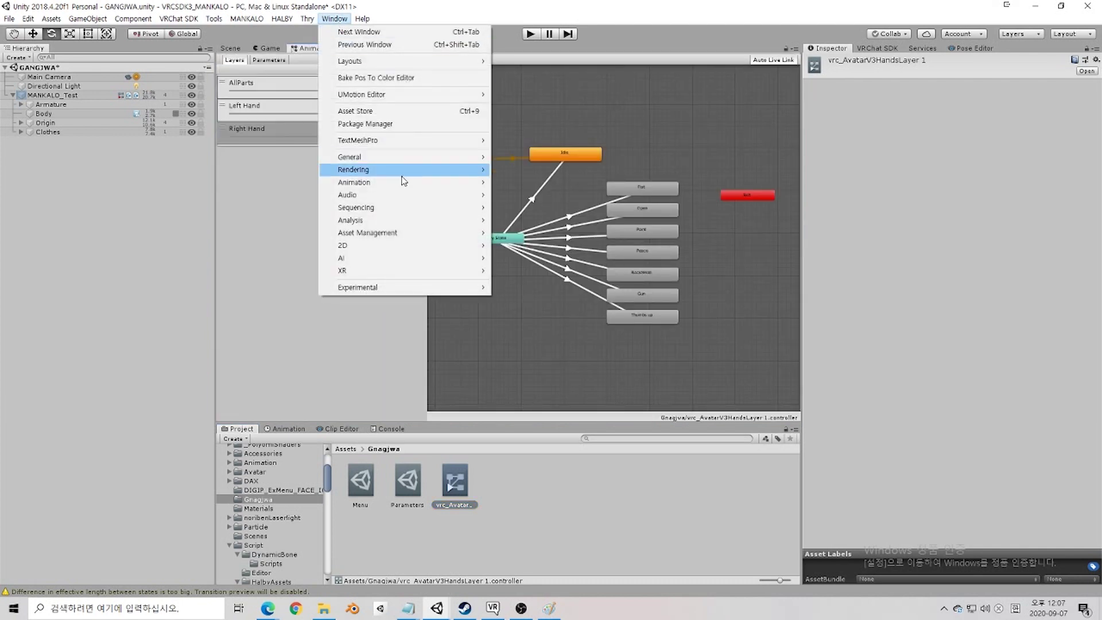
mouse_move(404, 182)
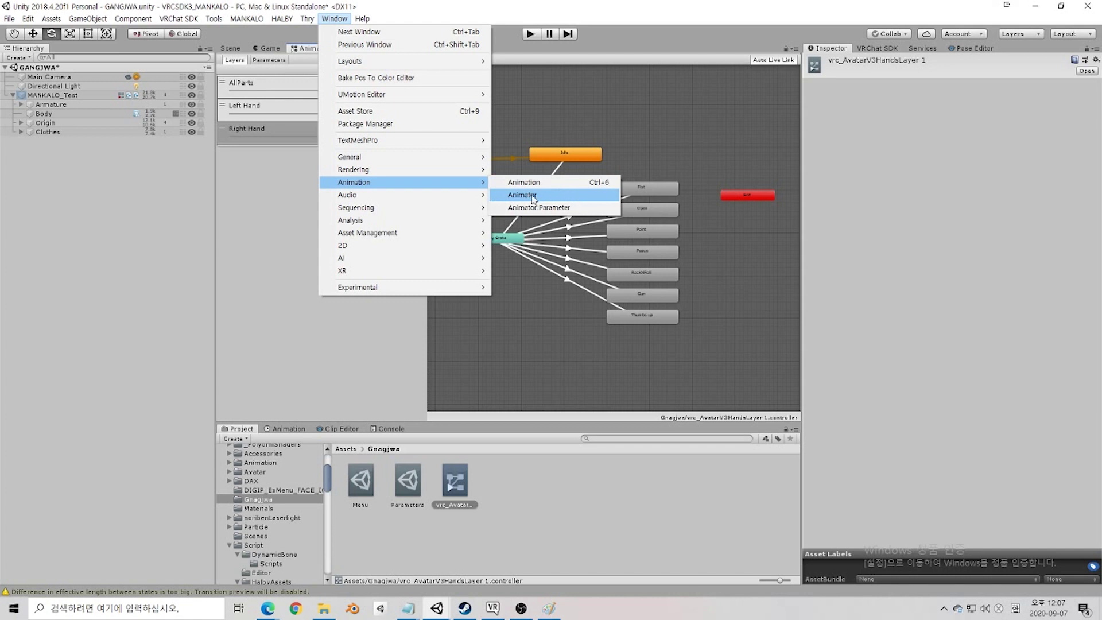
left_click(257, 198)
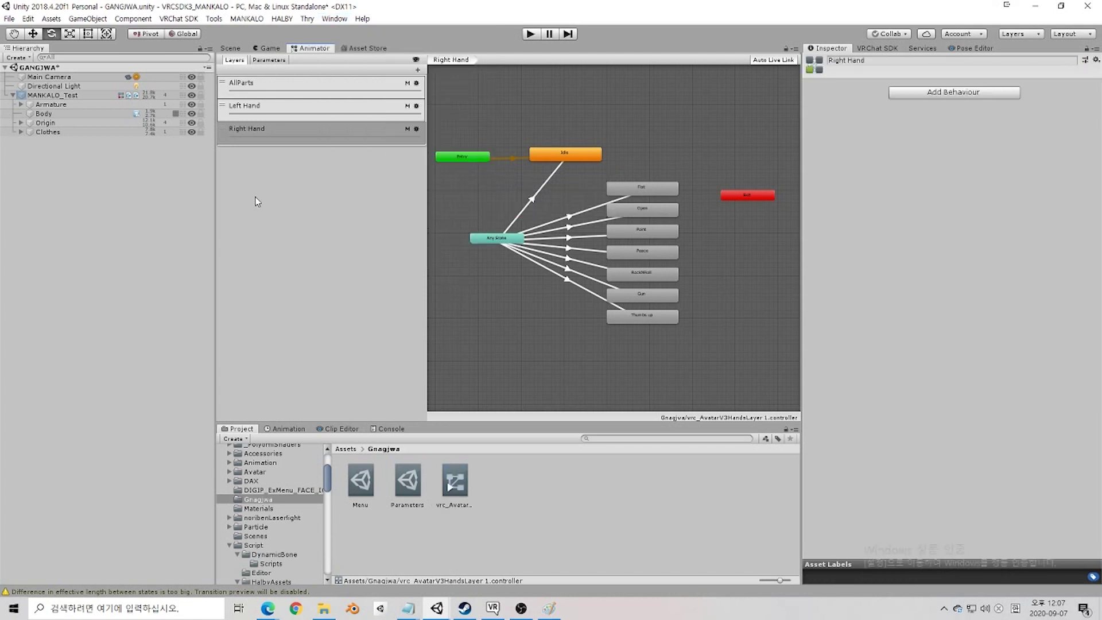
Step: Look through the state graphs of the controller's Left Hand and Right Hand layers
left_click(258, 92)
key("Down")
key("Down")
left_click(266, 110)
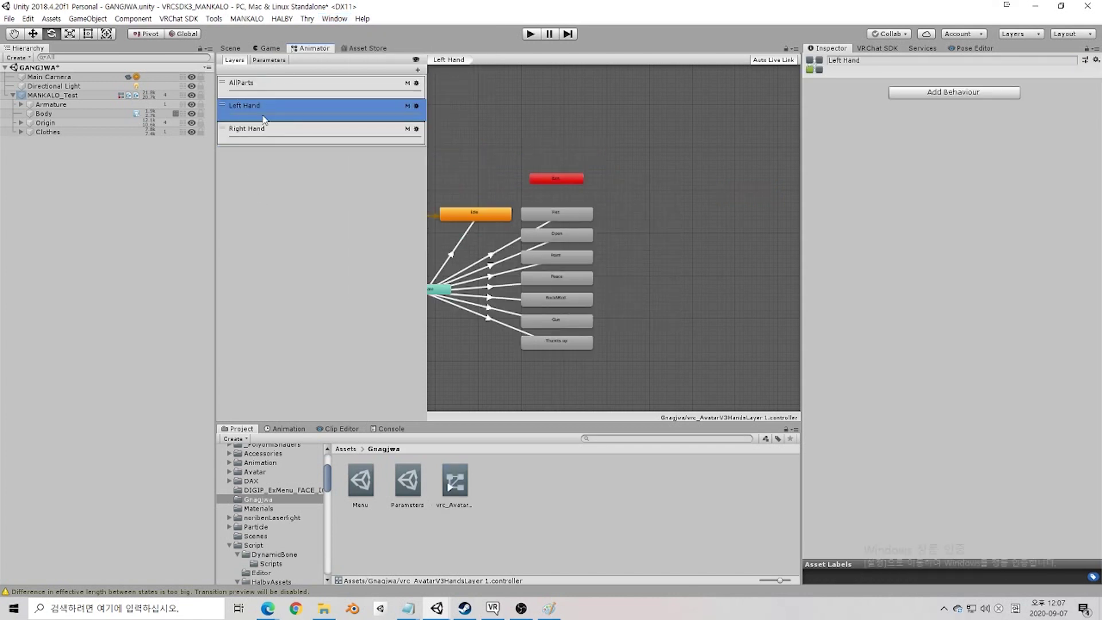
left_click(264, 133)
scroll(620, 218, "up", 3)
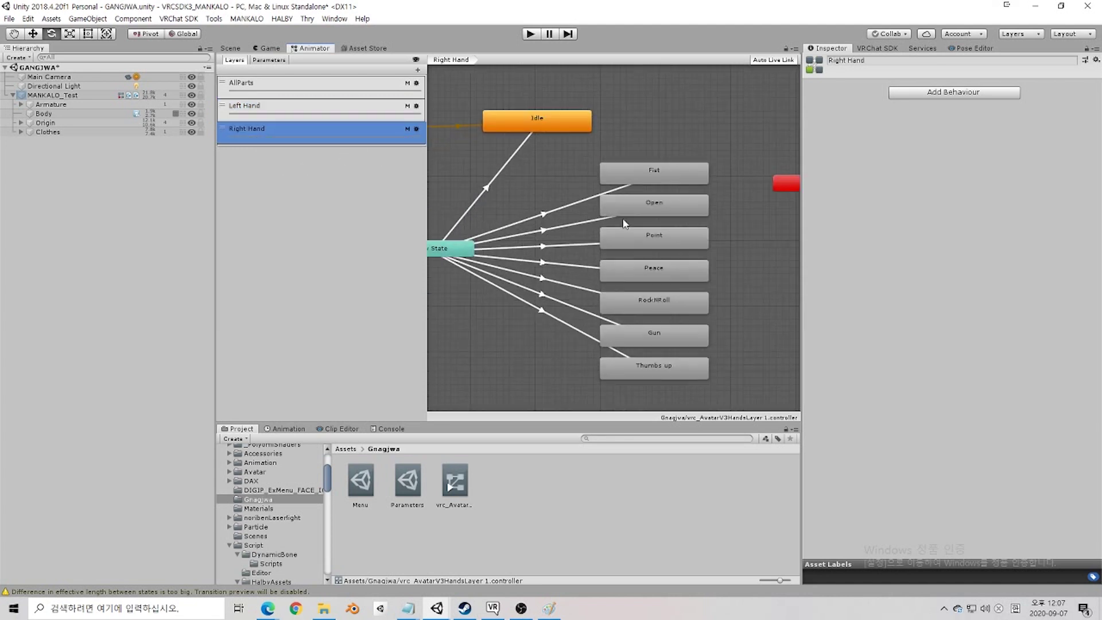
Step: Locate the Right Hand Fist state's motion clip in the project and play the preview of the Any State to Fist transition
left_click(639, 170)
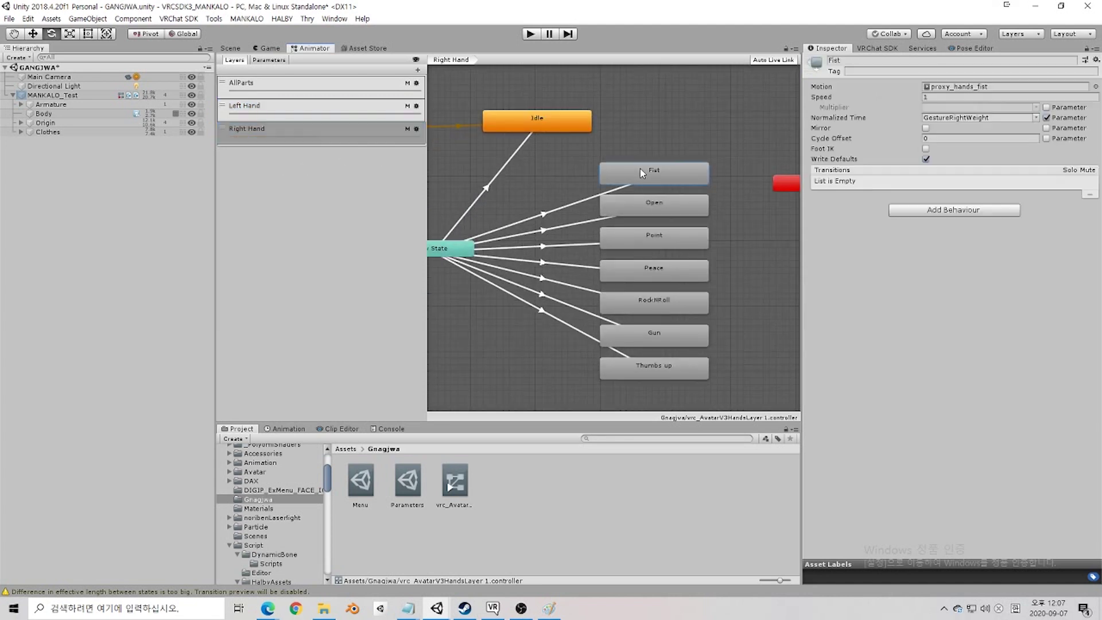
left_click(937, 88)
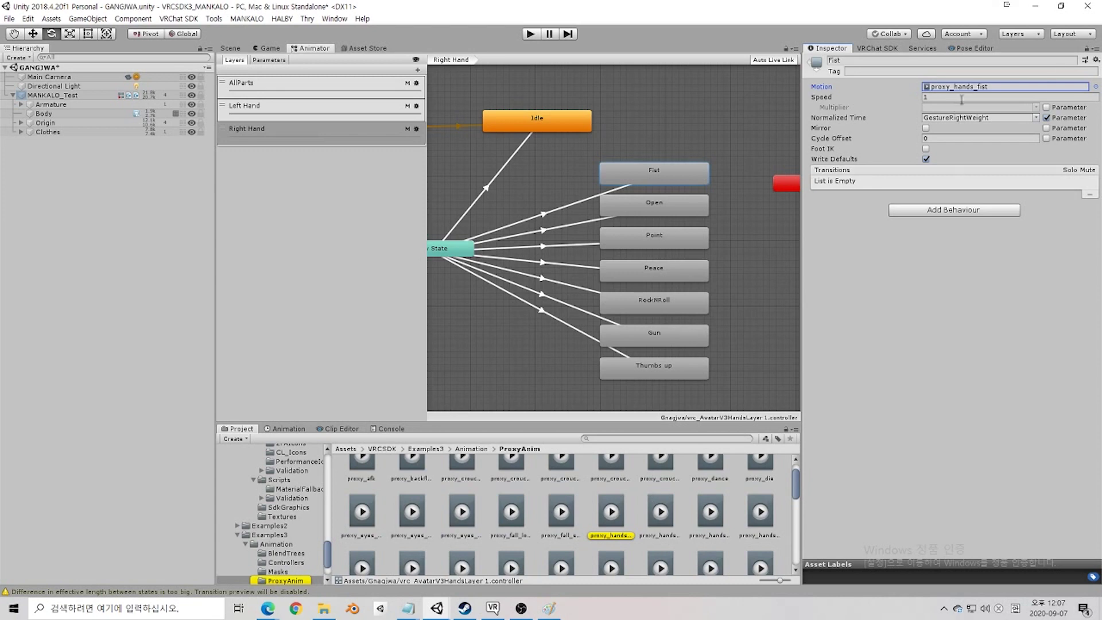
left_click(561, 208)
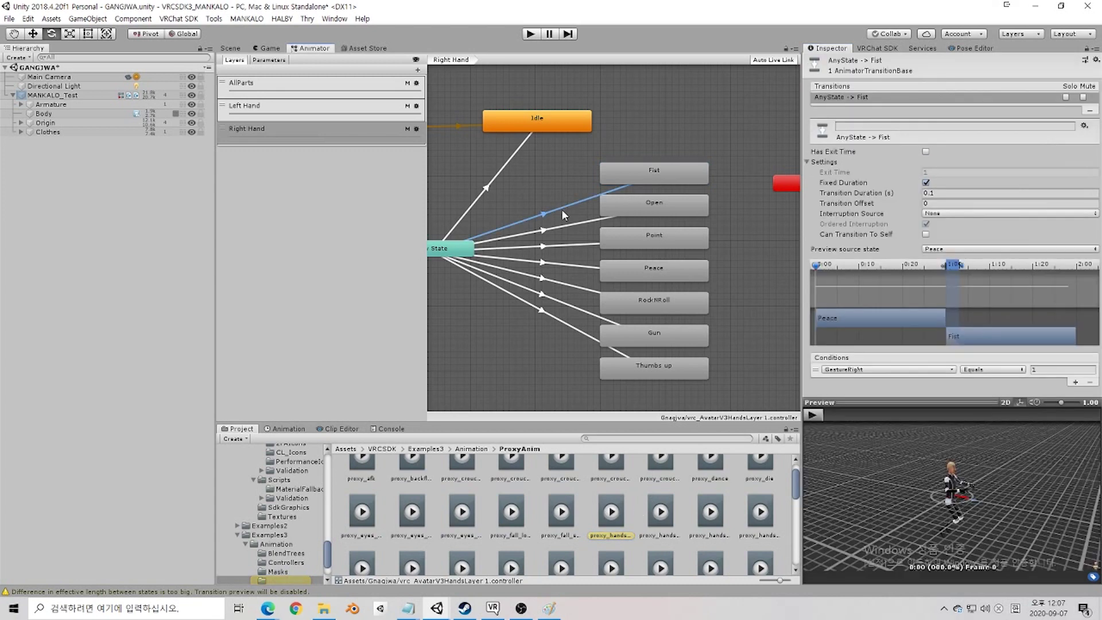
scroll(1001, 498, "up", 10)
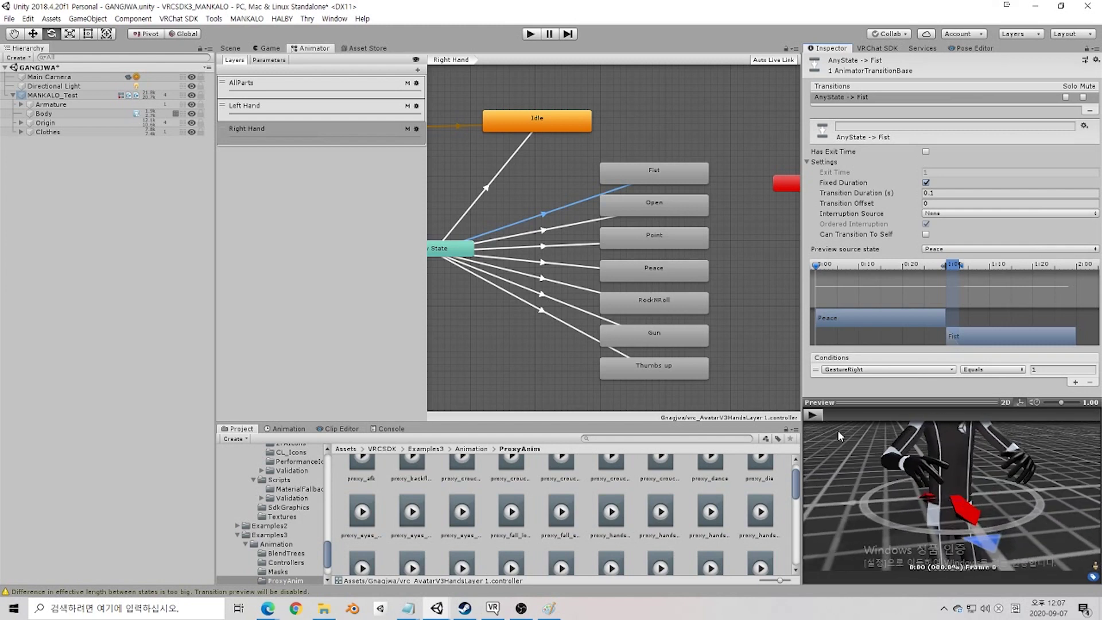
left_click(817, 414)
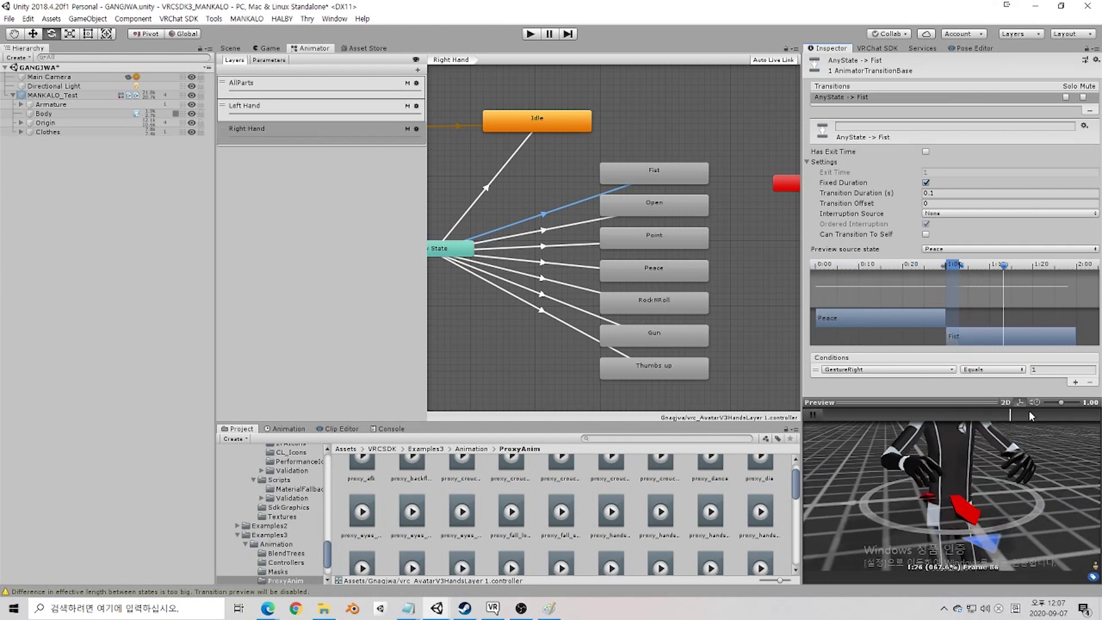
left_click(816, 413)
right_click_drag(993, 457, 977, 492)
scroll(977, 493, "down", 5)
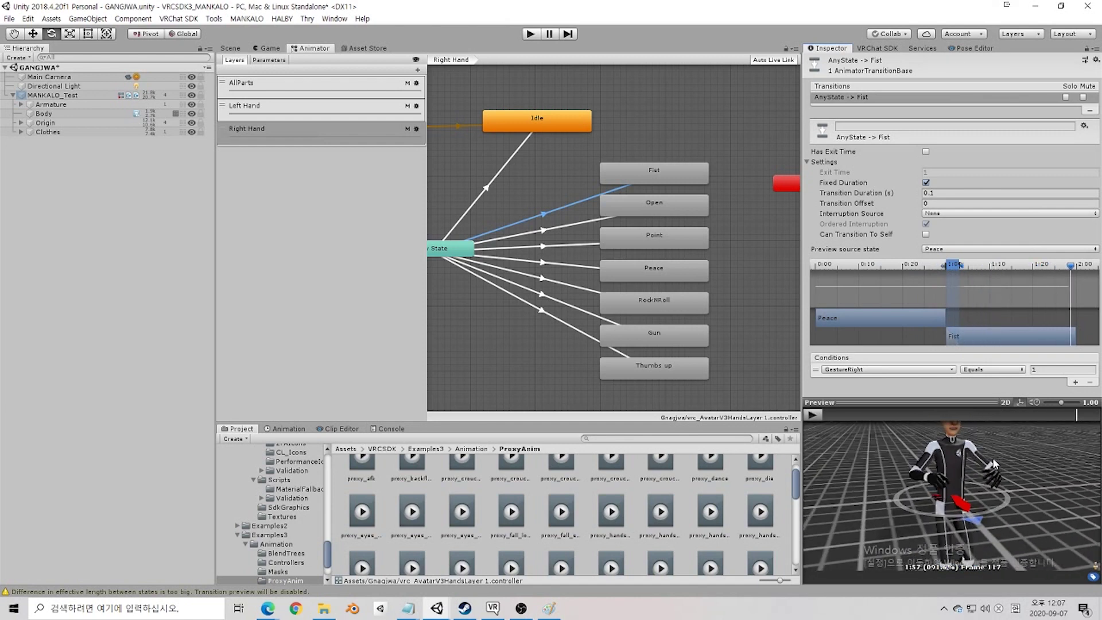
scroll(977, 492, "down", 3)
Step: Load the MANKALO_Test avatar into the preview of the Right Hand layer's Any State to Fist transition and play it
left_click(680, 178)
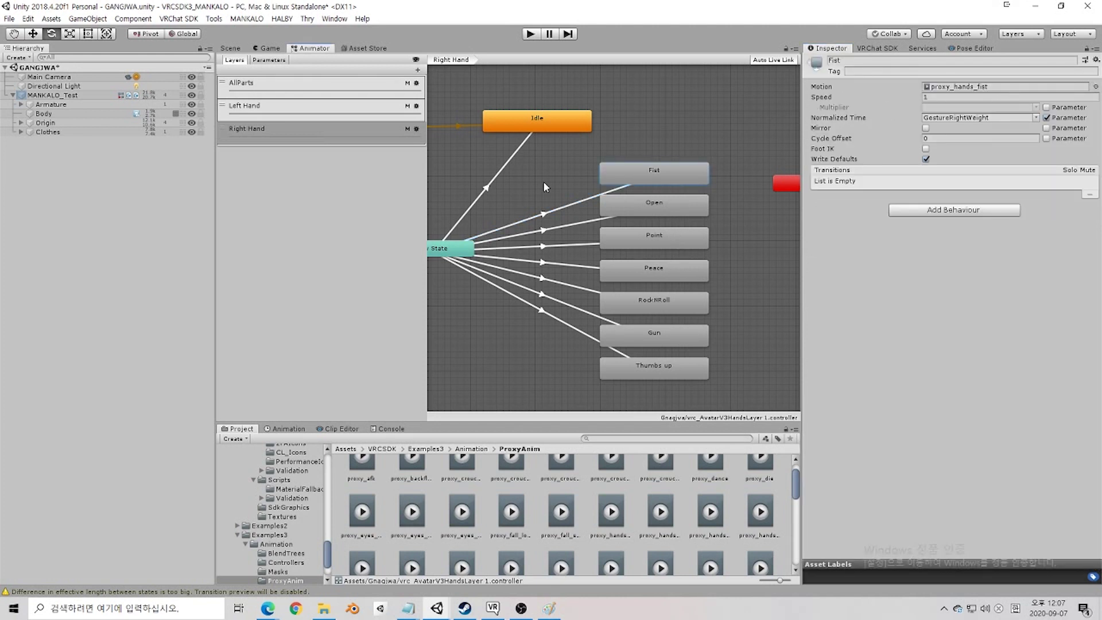
left_click(559, 210)
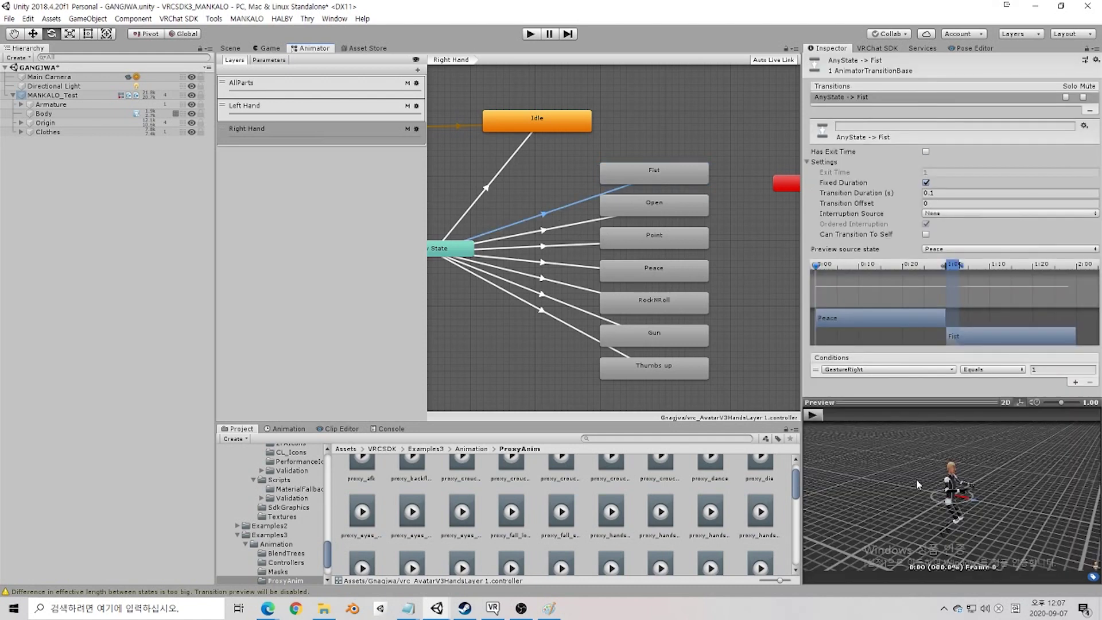
left_click_drag(916, 485, 847, 451)
scroll(906, 476, "up", 4)
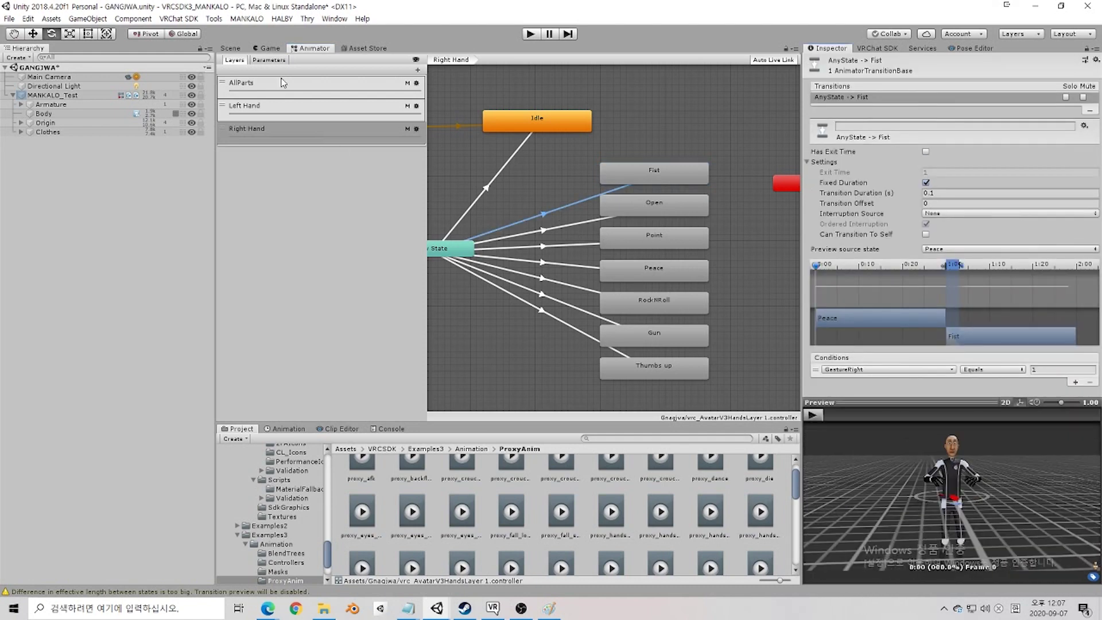
left_click(232, 47)
left_click_drag(64, 96, 895, 483)
middle_click_drag(968, 475, 968, 499)
scroll(968, 499, "up", 3)
left_click_drag(968, 500, 987, 481)
left_click(813, 416)
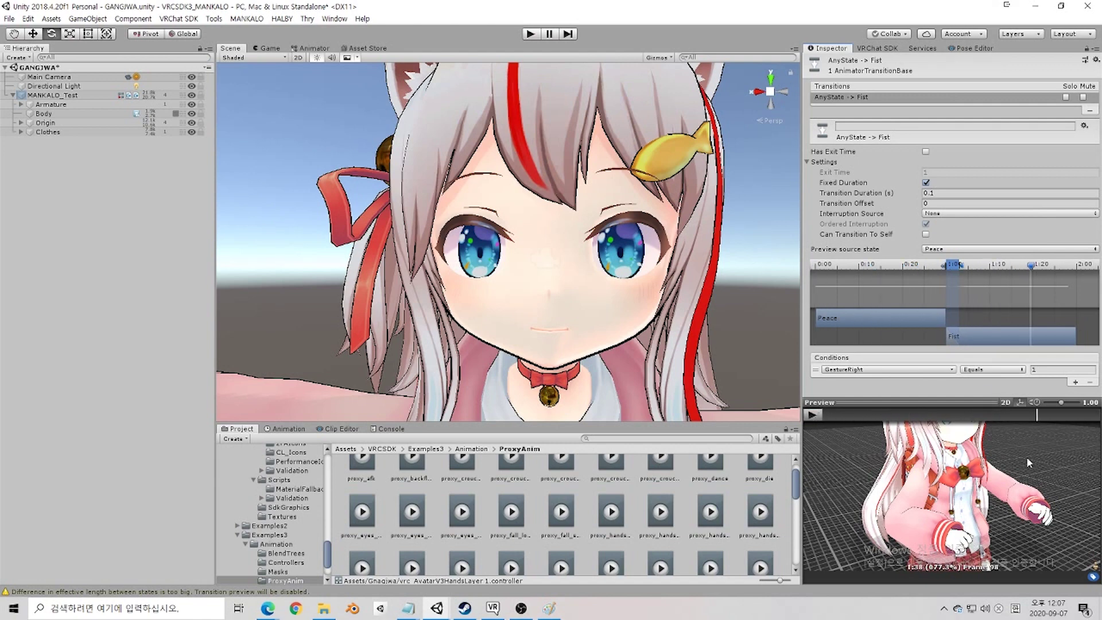
Step: Return to the Animator and compare the gesture states of the Right Hand and Left Hand layers
left_click(315, 48)
scroll(474, 162, "down", 3)
middle_click_drag(518, 183, 560, 189)
left_click(512, 161)
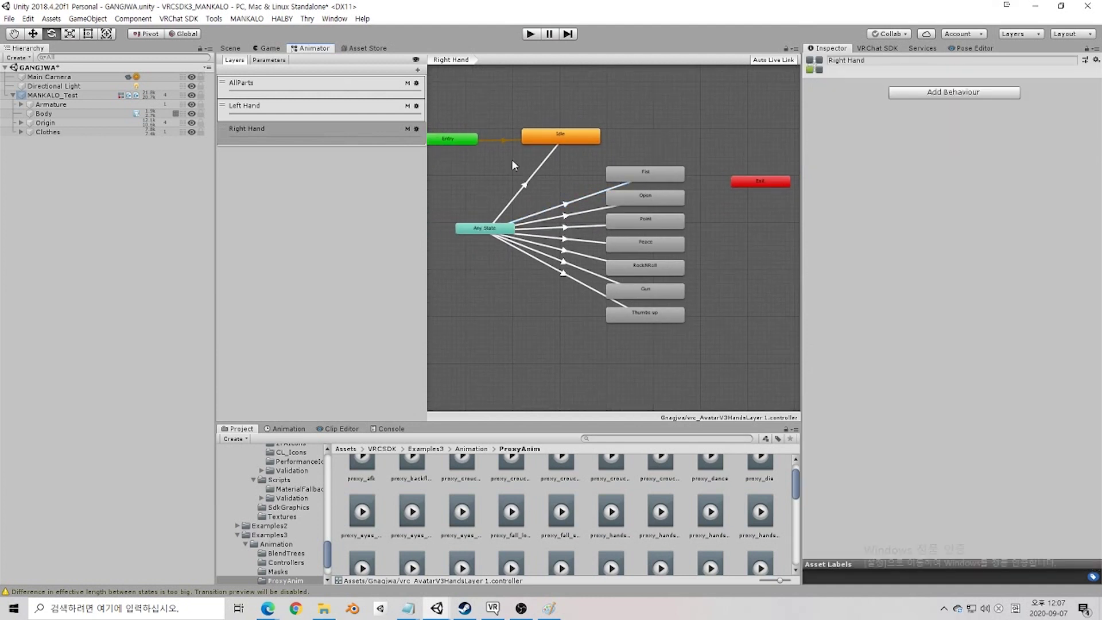
left_click(345, 115)
middle_click_drag(466, 228, 550, 209)
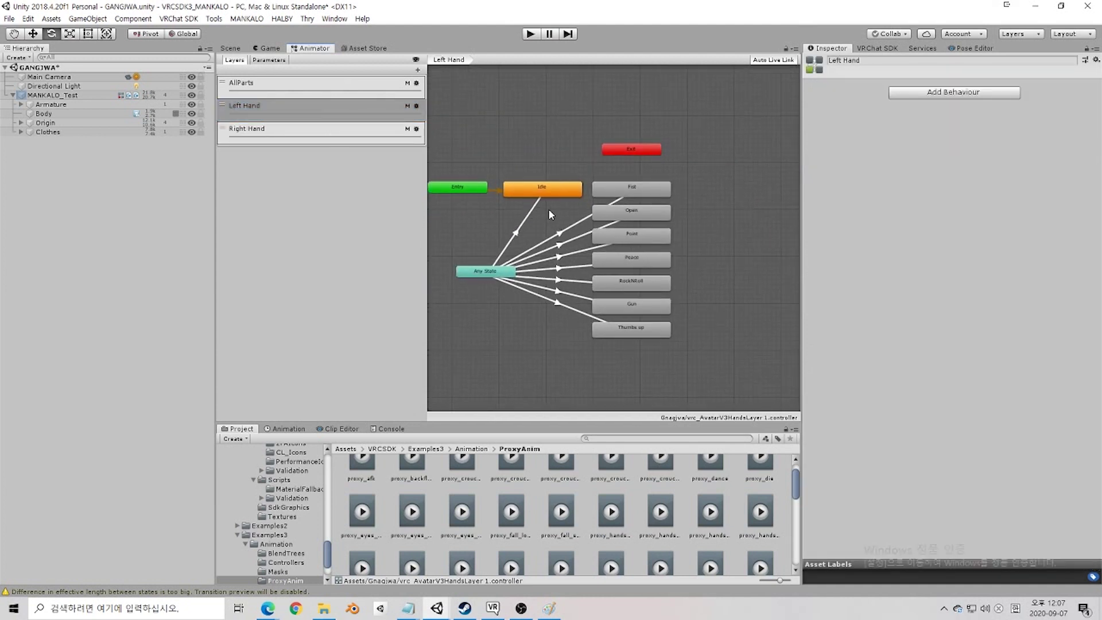
scroll(549, 204, "up", 2)
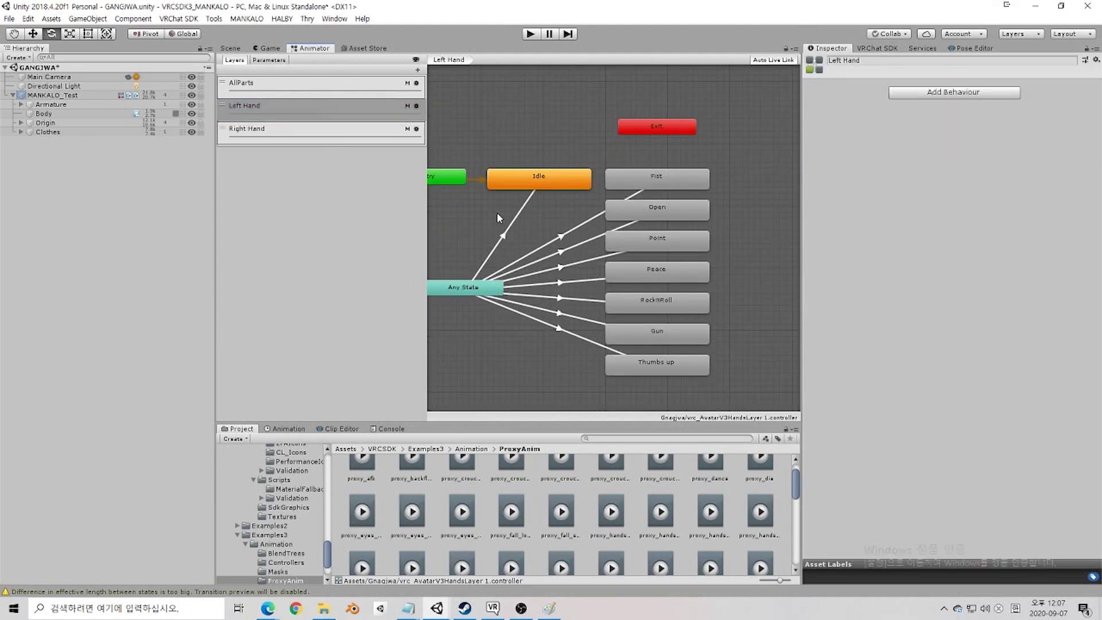
left_click(271, 112)
left_click(265, 129)
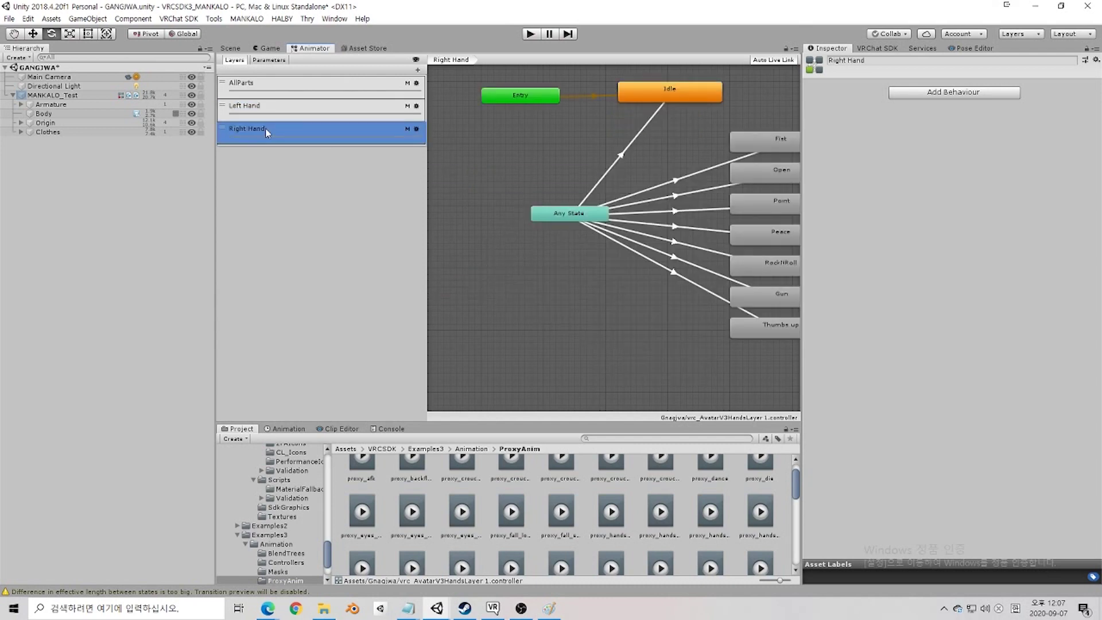
left_click(268, 111)
Step: Search the motions for "left" and assign LeftM2 to the Left Hand layer's Open state
left_click(662, 218)
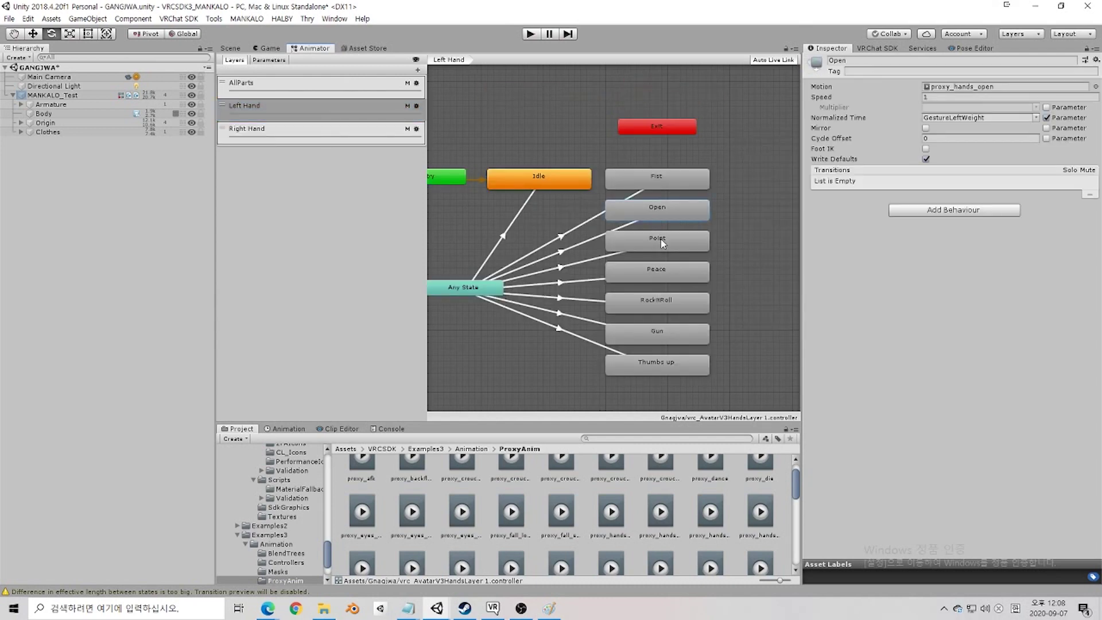
left_click(1095, 87)
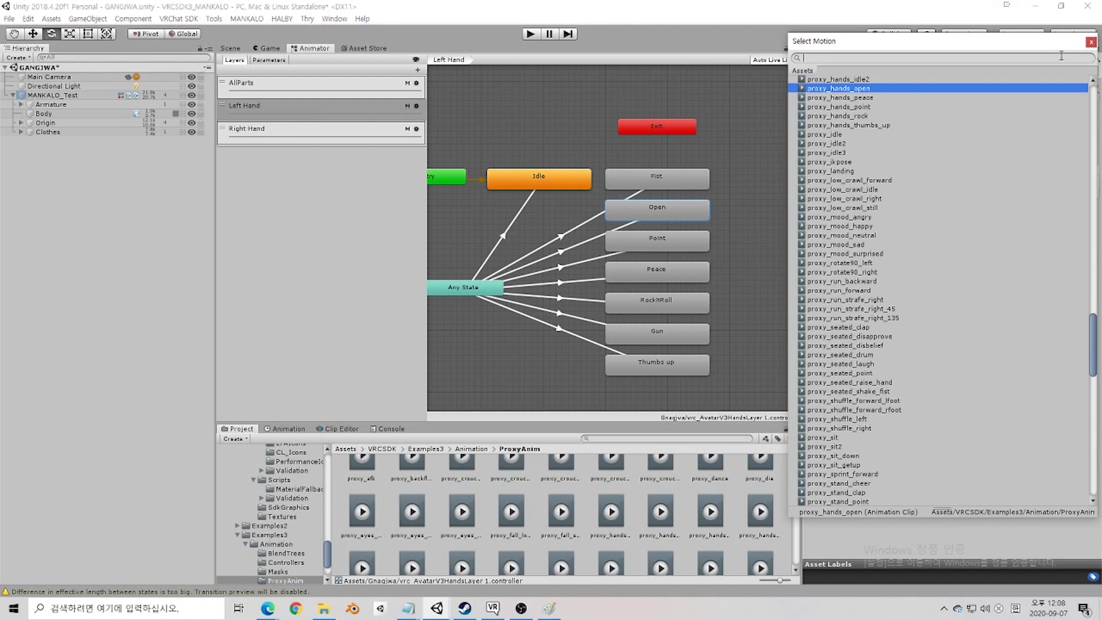
type("left")
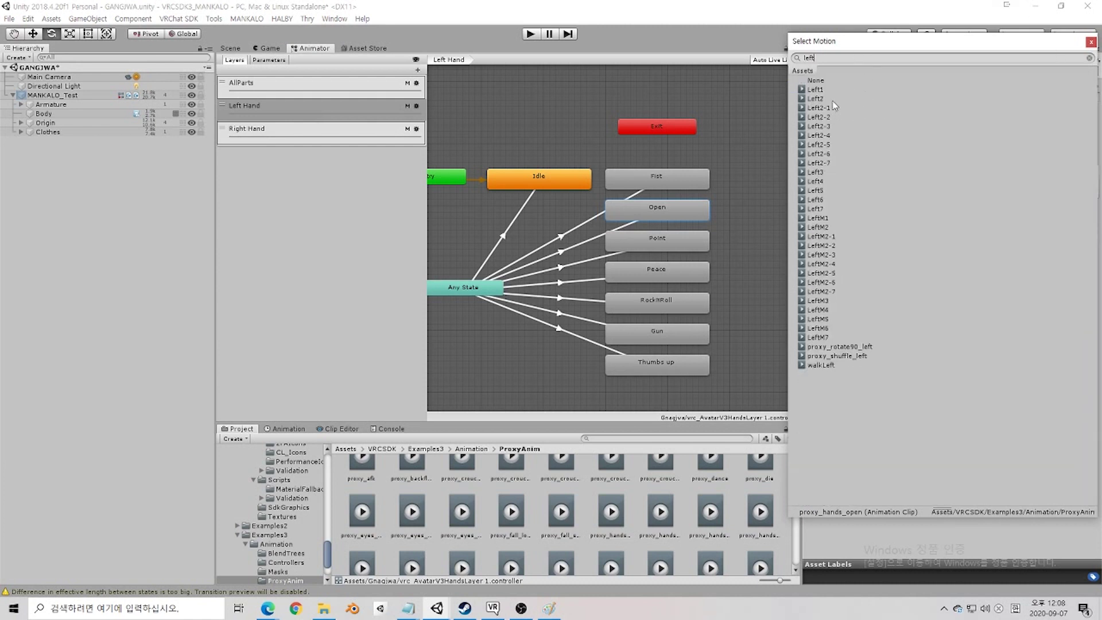
left_click(837, 236)
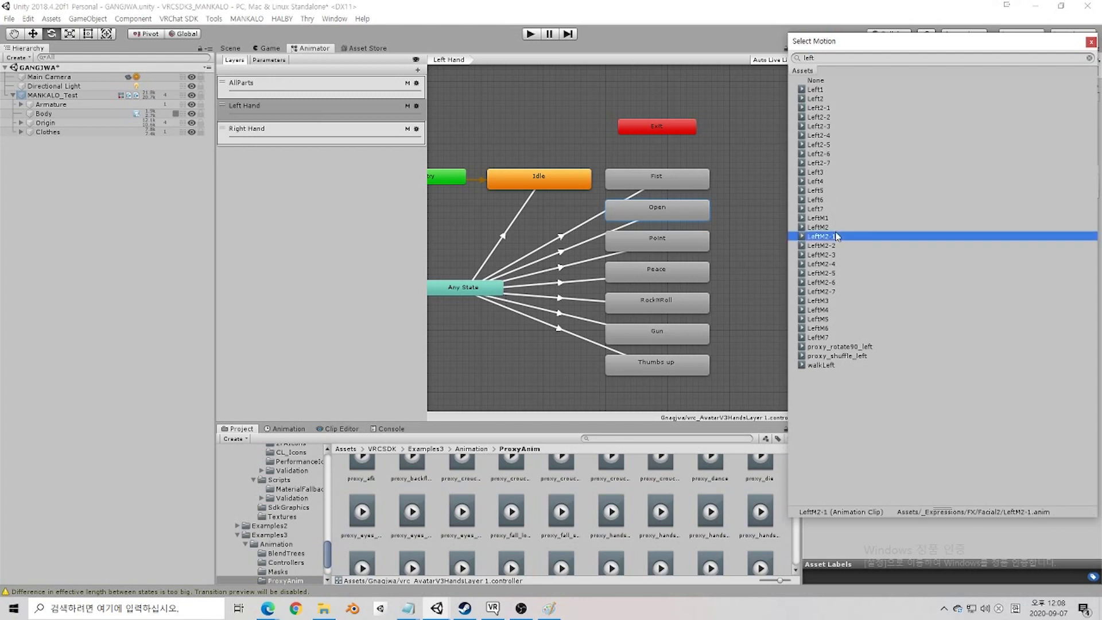
double_click(835, 231)
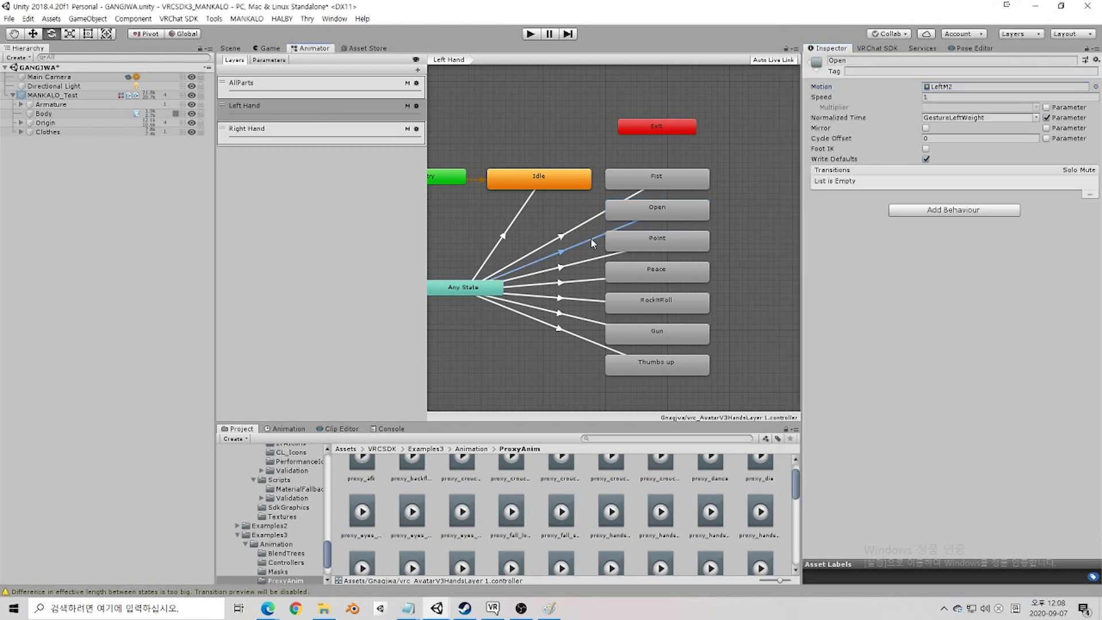
Step: Detach the Any State to Open transition's preview, dock it below the Inspector and play it
left_click(590, 238)
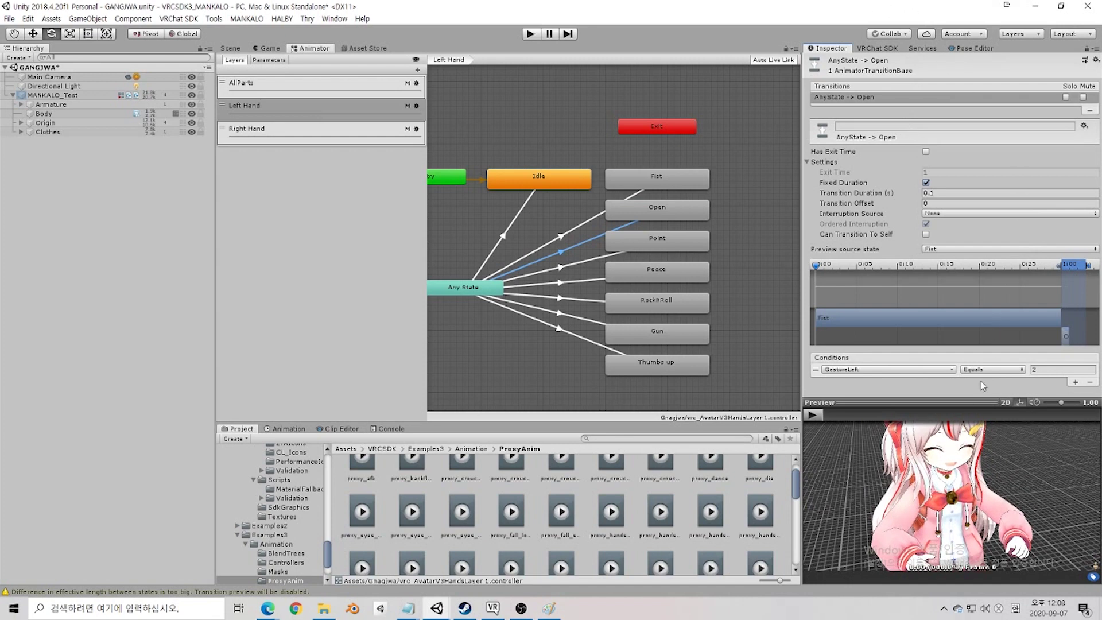
left_click_drag(980, 437, 976, 412)
right_click(974, 403)
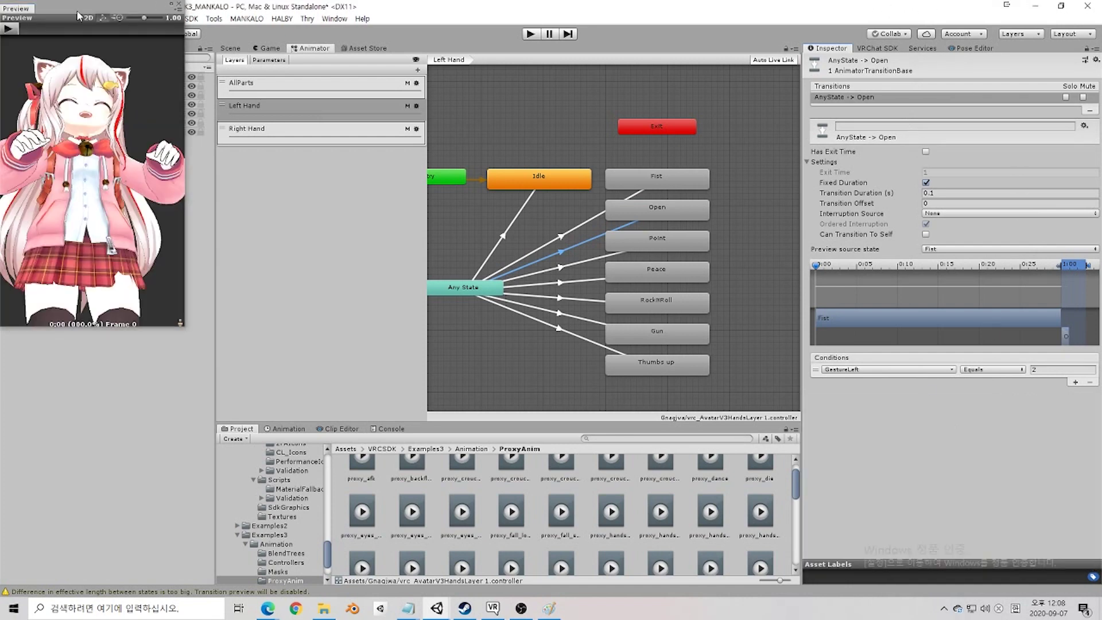
left_click_drag(22, 9, 896, 473)
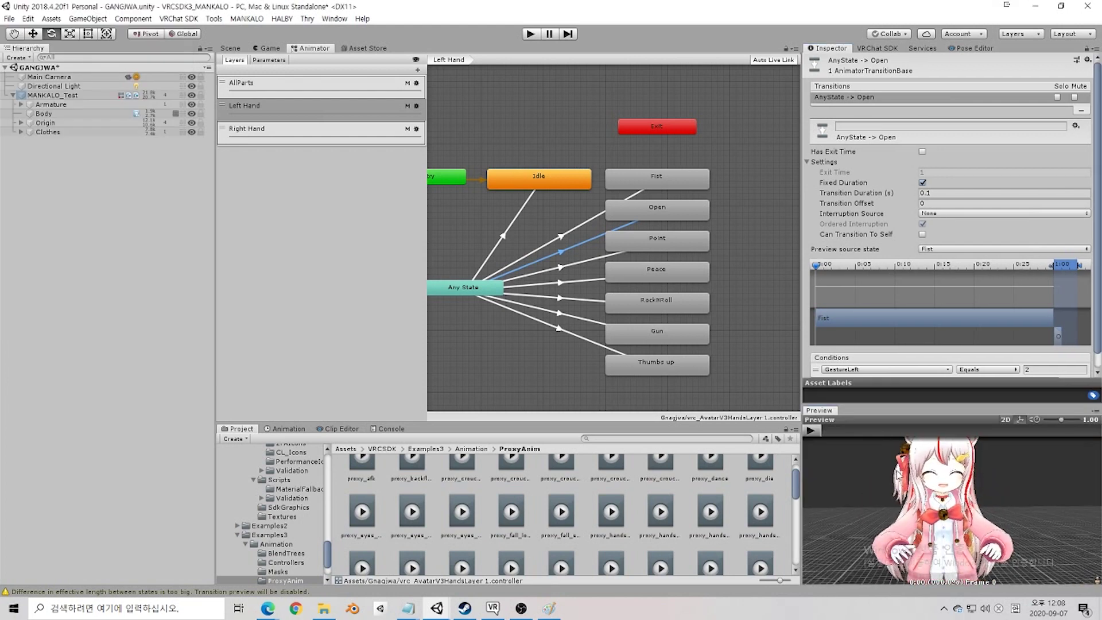
left_click(812, 431)
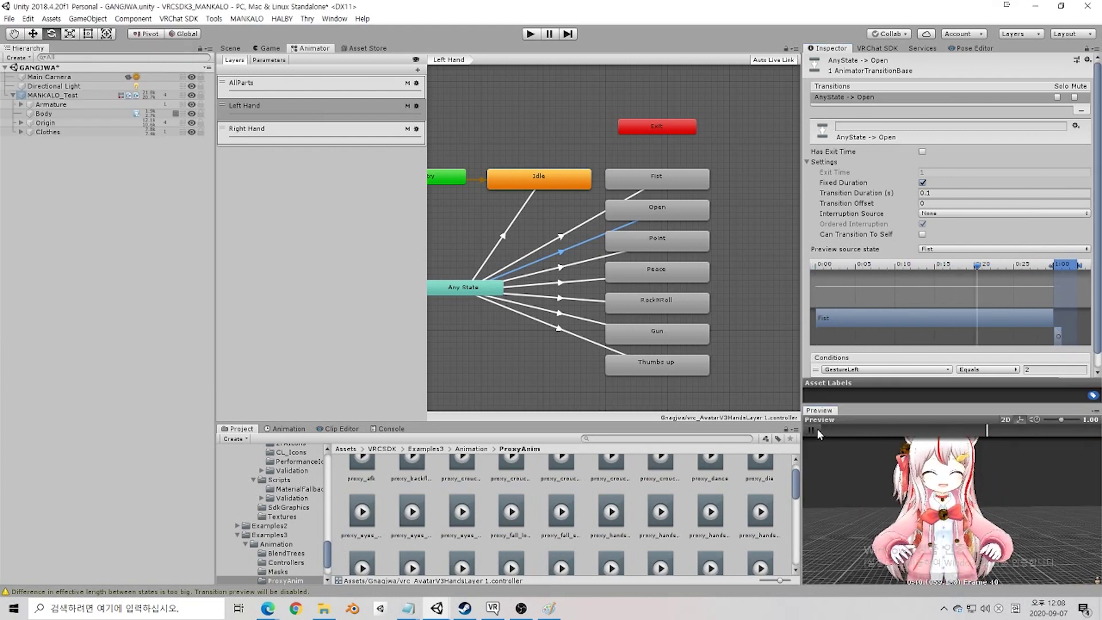
Step: Pause the preview and compare the avatar's pose in the Left Hand layer's Any State to Fist and Open transitions
left_click(817, 431)
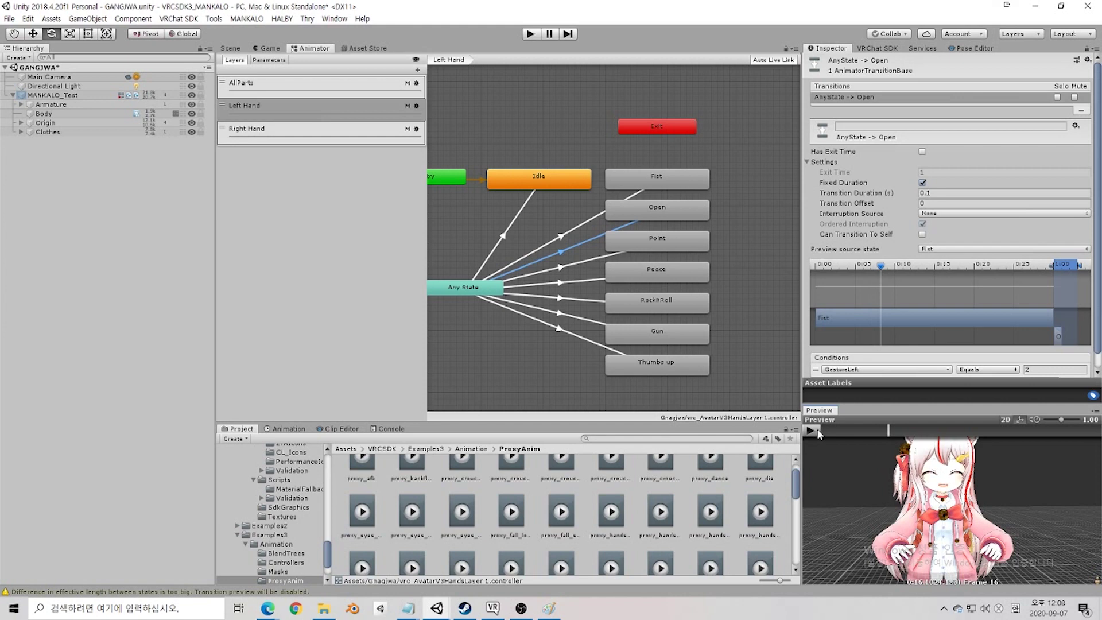
left_click(576, 228)
right_click_drag(938, 460, 895, 450)
middle_click_drag(918, 459, 960, 412)
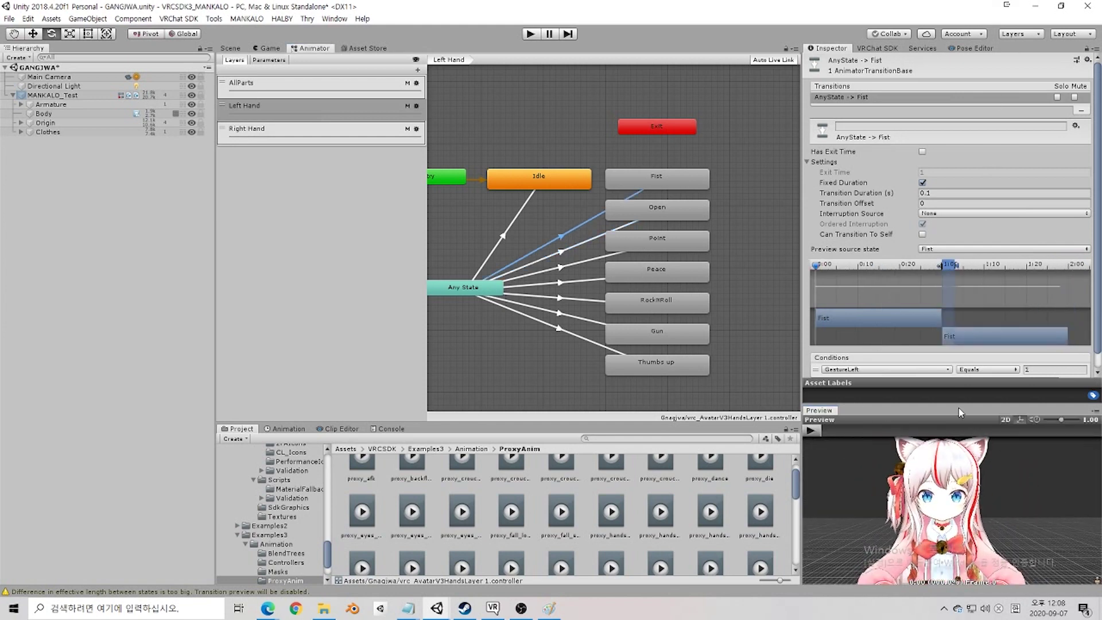
left_click(571, 244)
scroll(970, 476, "down", 4)
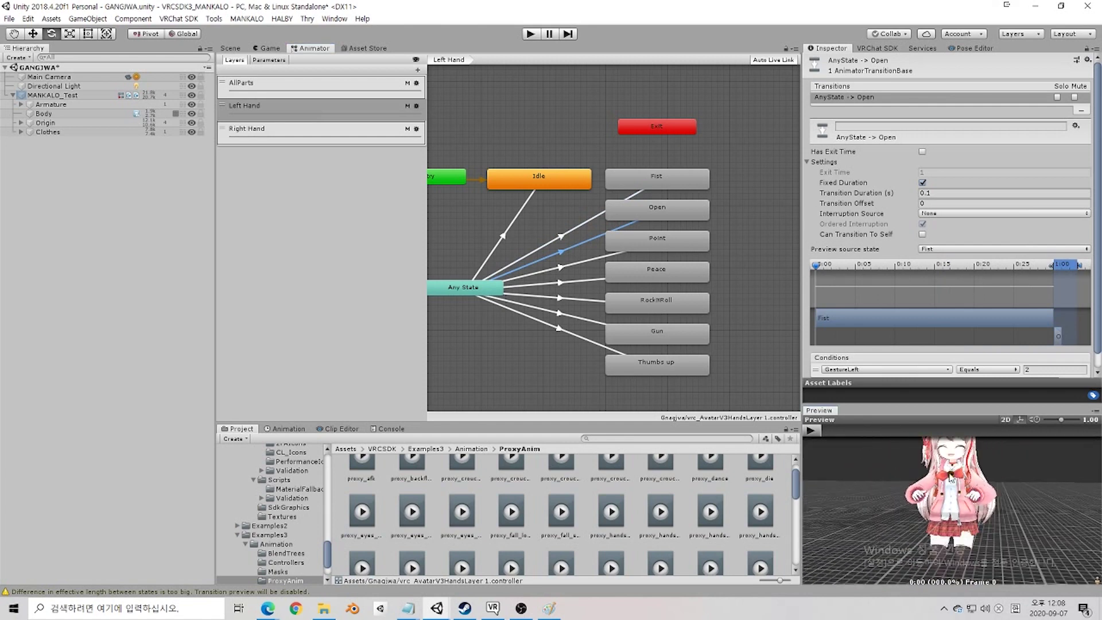
Step: Check the motions assigned to the Left Hand layer's Open and Thumbs up states
left_click(669, 211)
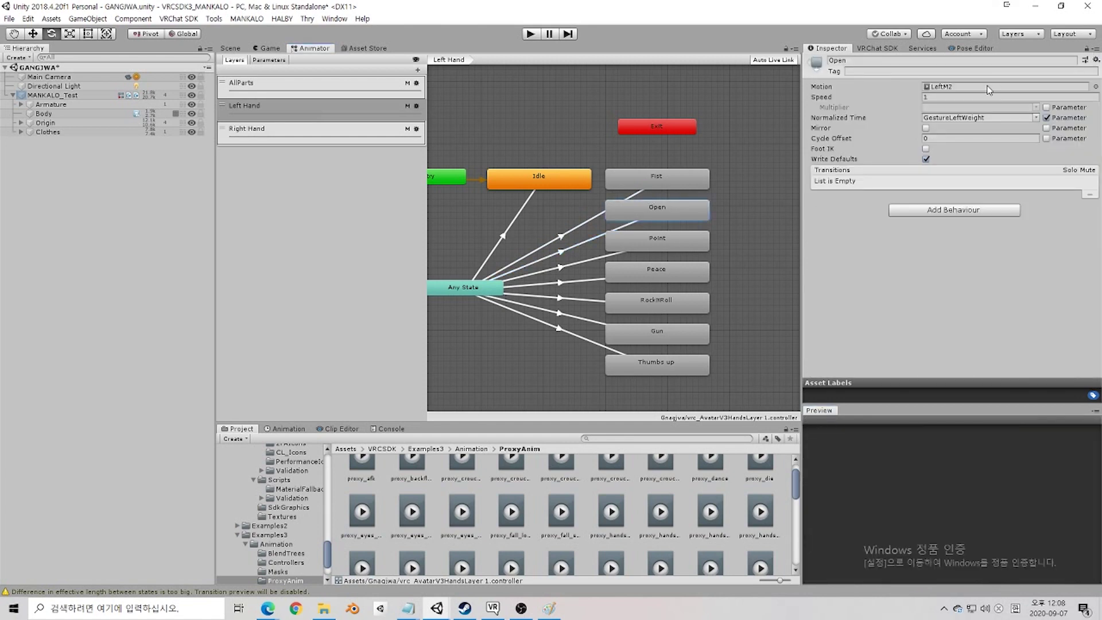
left_click(667, 317)
left_click(659, 362)
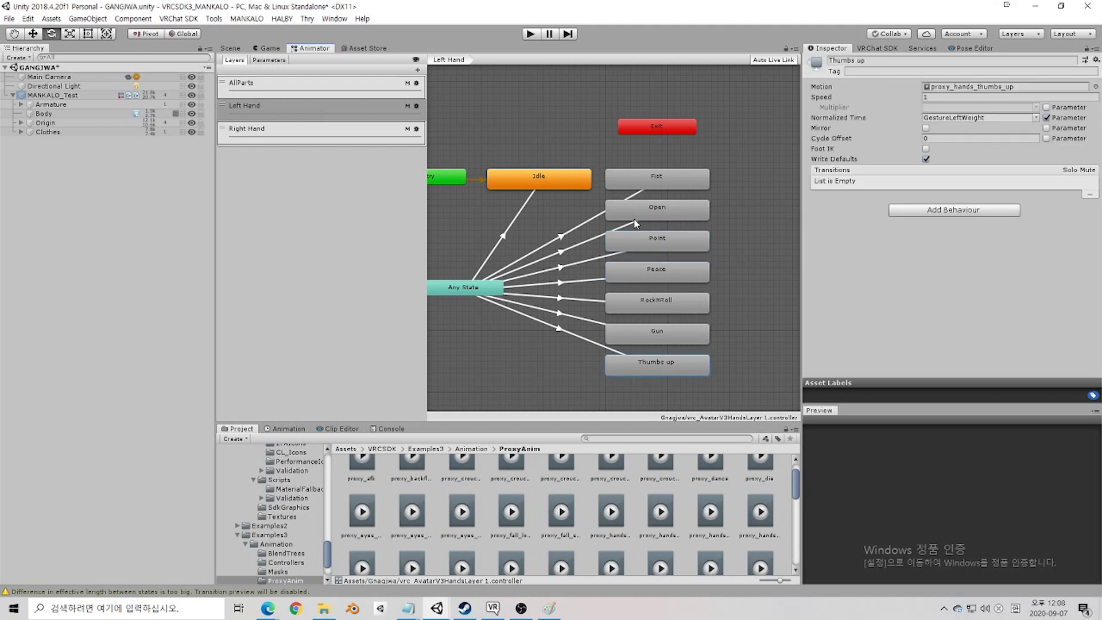
Step: Glance at the Right Hand layer, then inspect the Left Hand layer's Any State transitions from Fist through Thumbs up
left_click(286, 136)
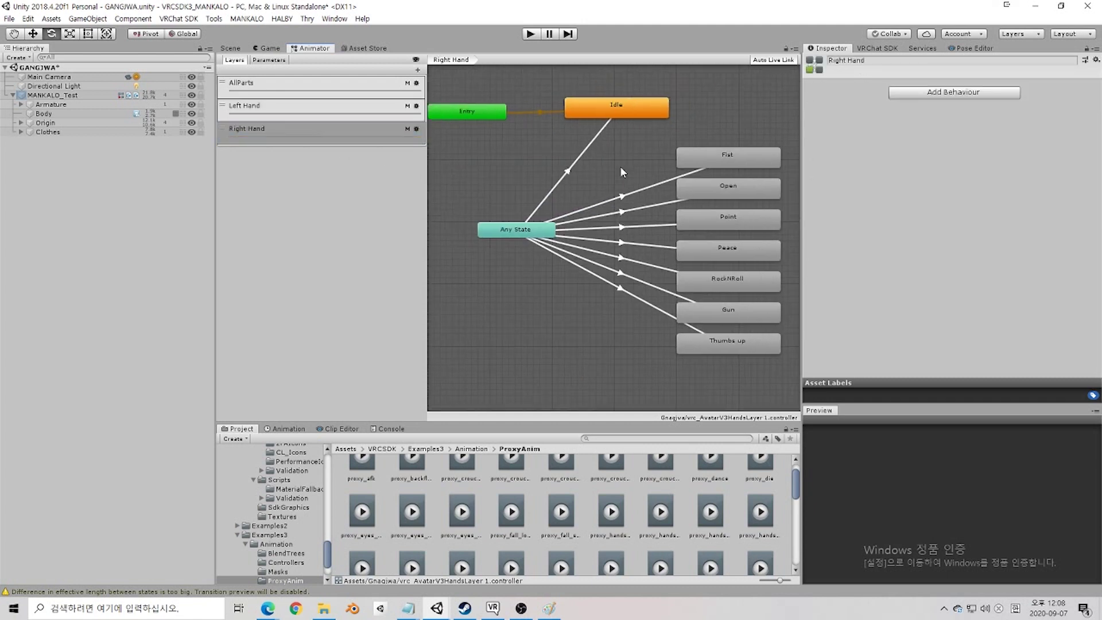
left_click(332, 118)
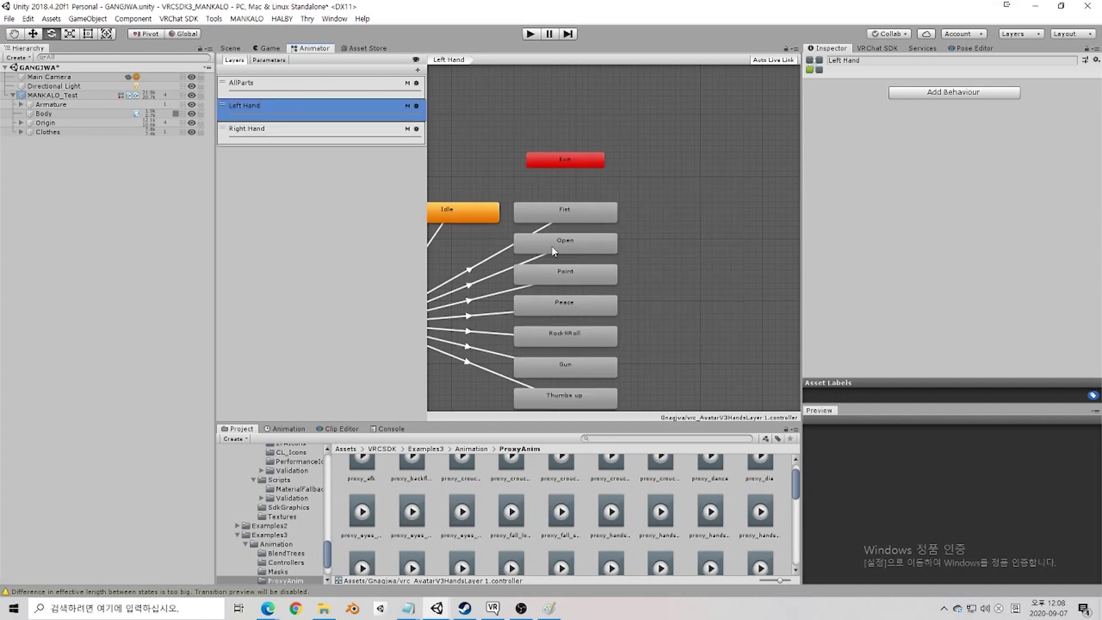
middle_click_drag(530, 252, 628, 227)
left_click(569, 243)
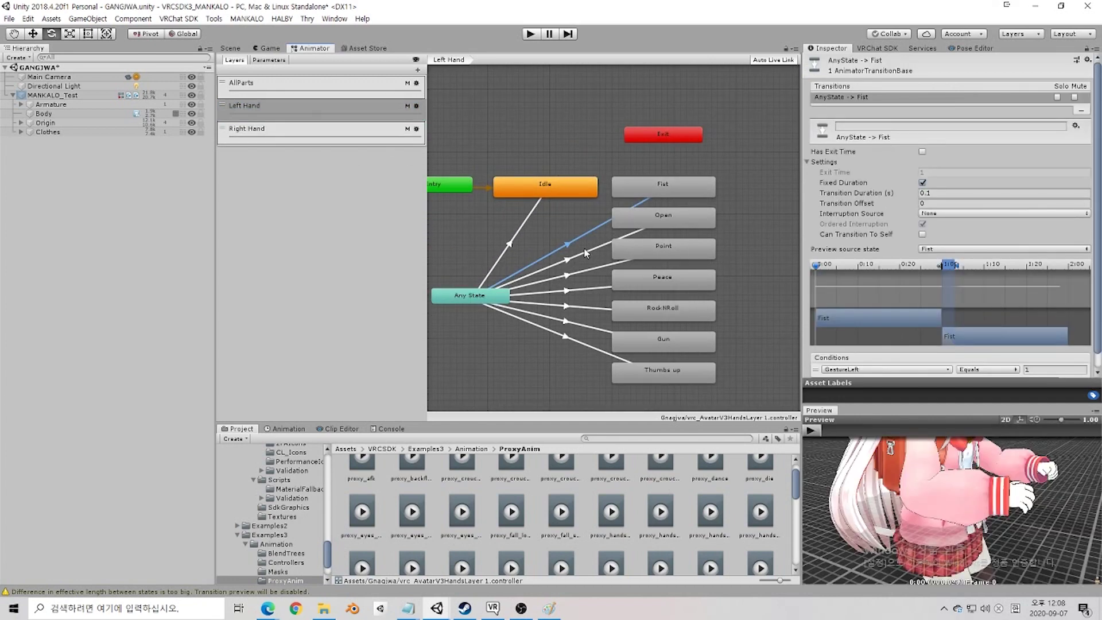
left_click(563, 260)
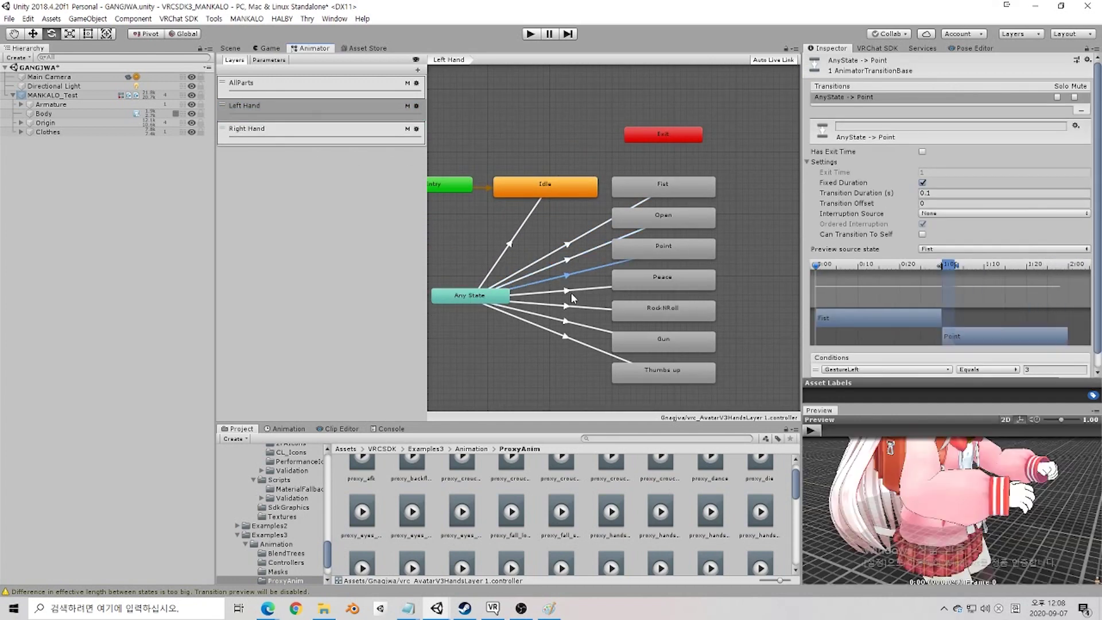
left_click(567, 290)
left_click(567, 306)
left_click(567, 324)
left_click(566, 337)
Step: Examine the motion of each Left Hand gesture state in order, from Fist to Thumbs up
left_click(671, 187)
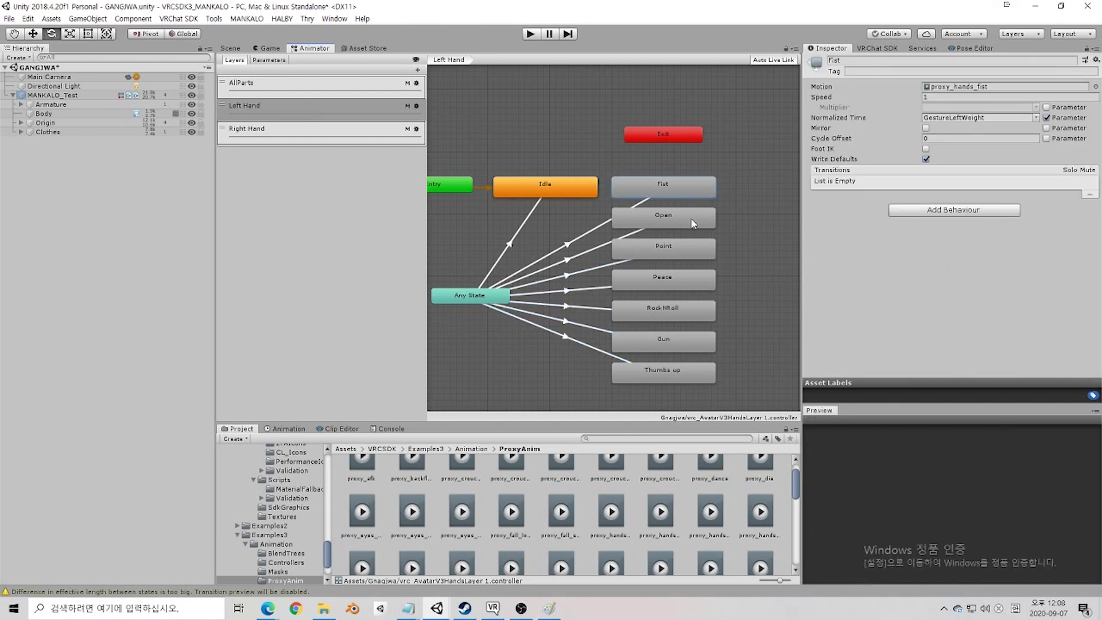
left_click(676, 218)
left_click(676, 248)
left_click(677, 279)
left_click(667, 314)
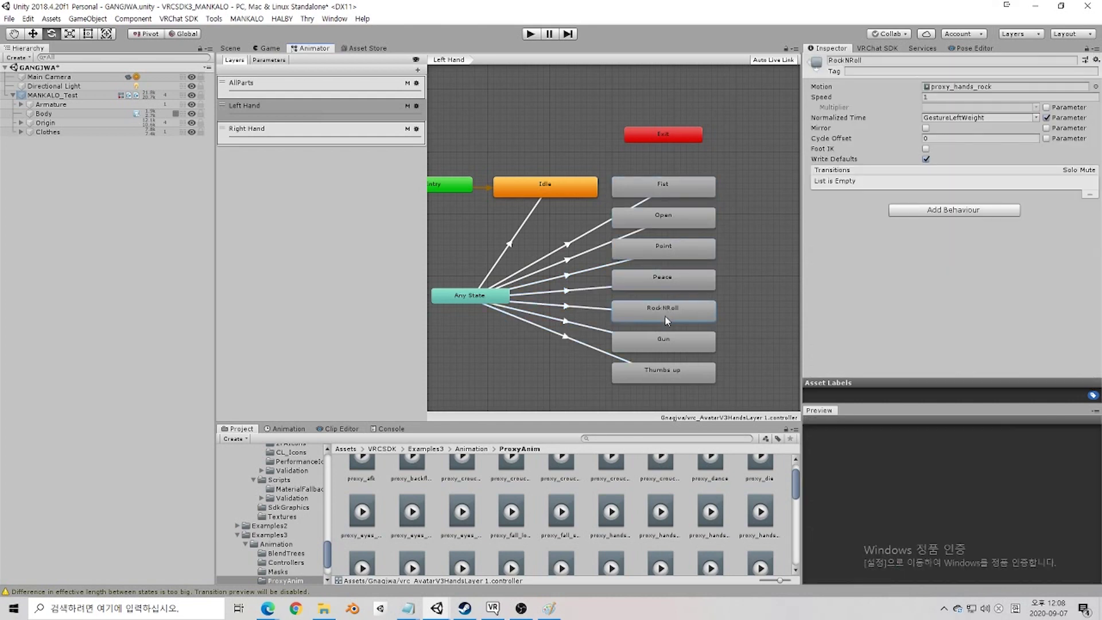
left_click(660, 347)
left_click(656, 371)
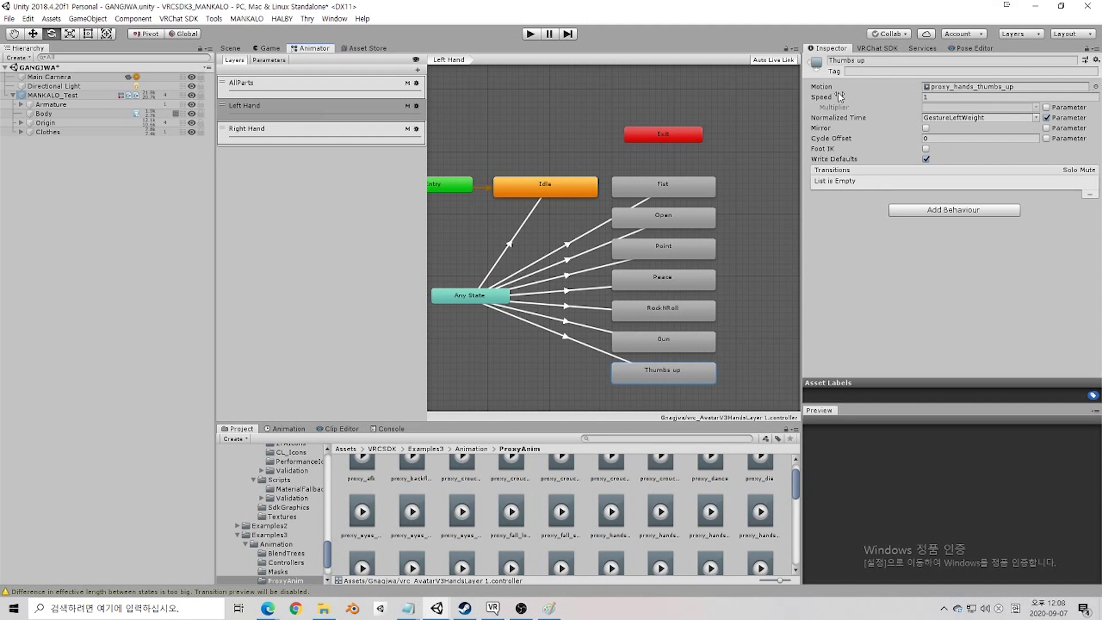
Step: Review the Right Hand layer's state graph and the controller's parameter list
left_click(271, 127)
middle_click_drag(681, 267, 533, 295)
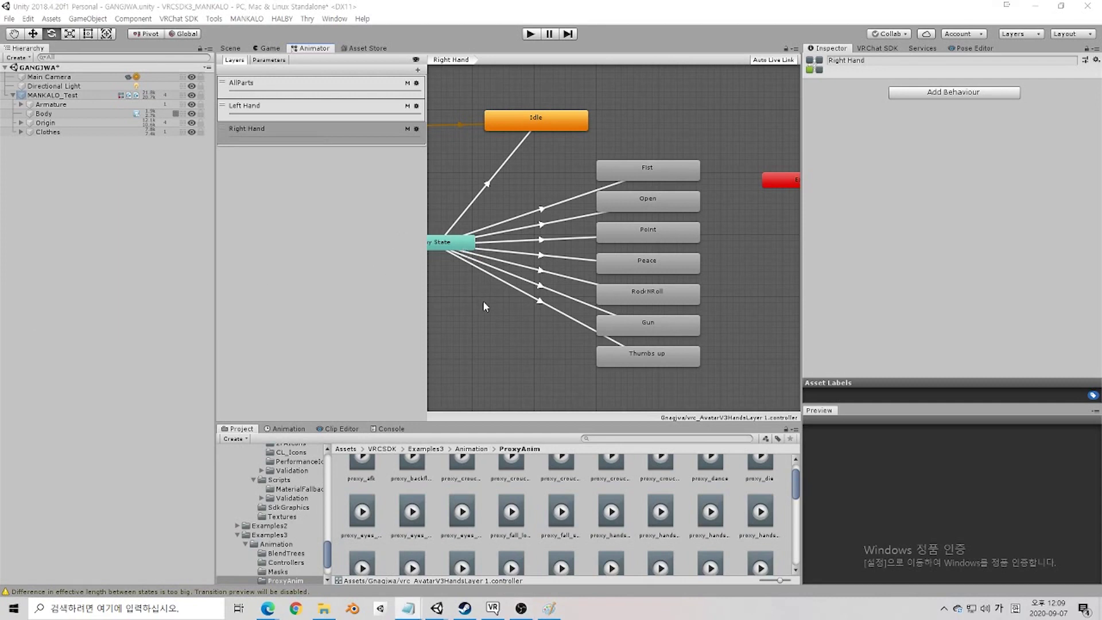
scroll(504, 291, "down", 3)
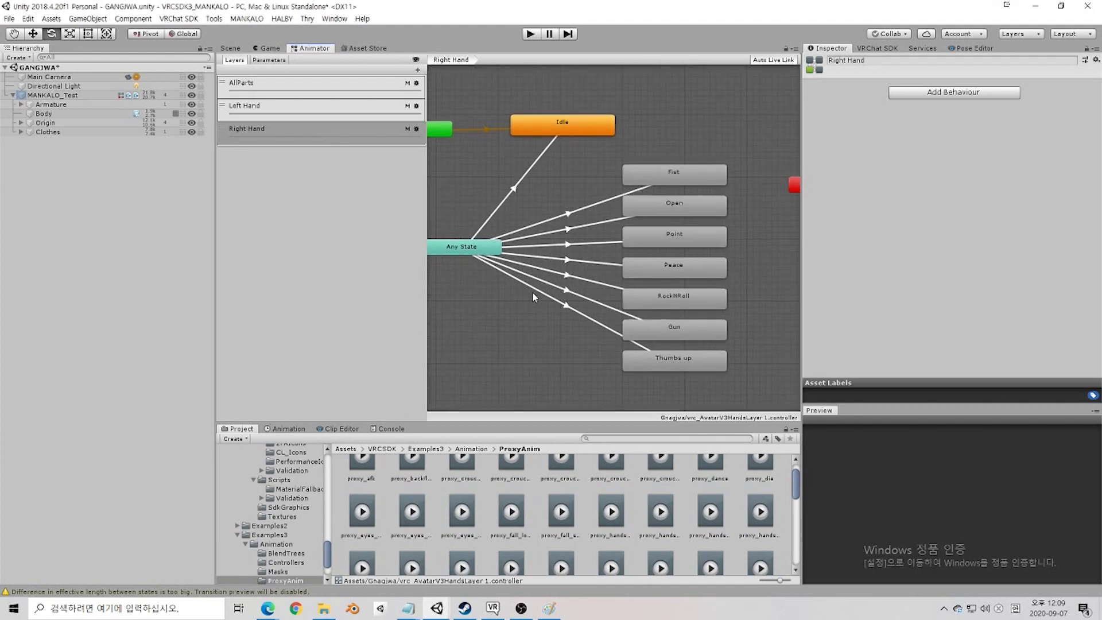
scroll(517, 303, "up", 1)
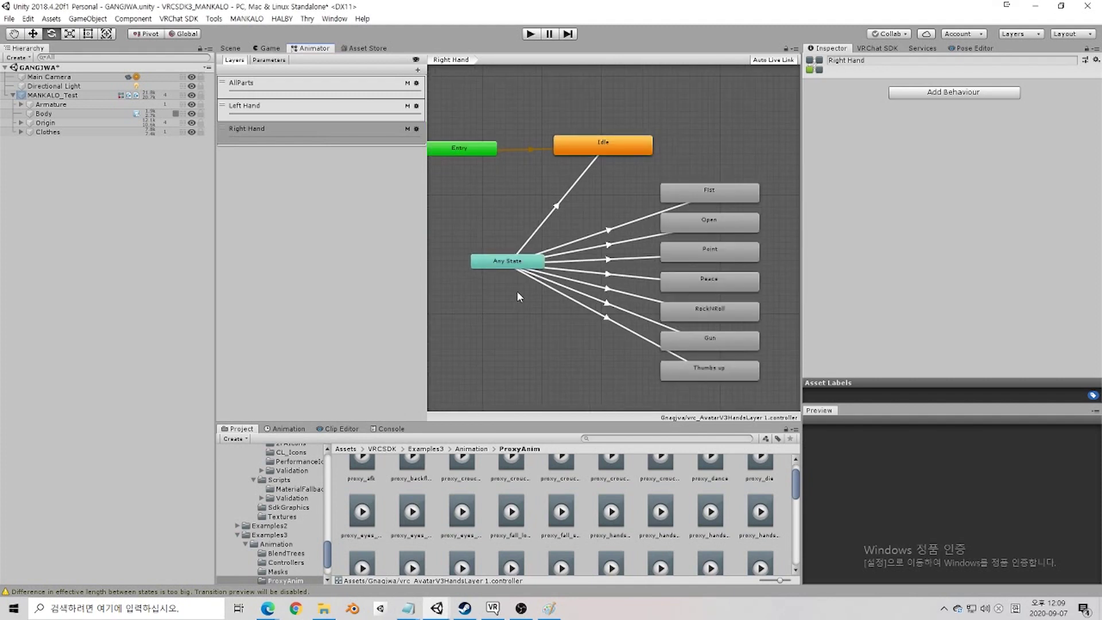
left_click(268, 61)
left_click(234, 60)
Step: Inspect the transitions leaving the Left Hand layer's Any State and the settings of its Fist state
left_click(273, 116)
middle_click_drag(516, 270, 588, 172)
left_click(473, 239)
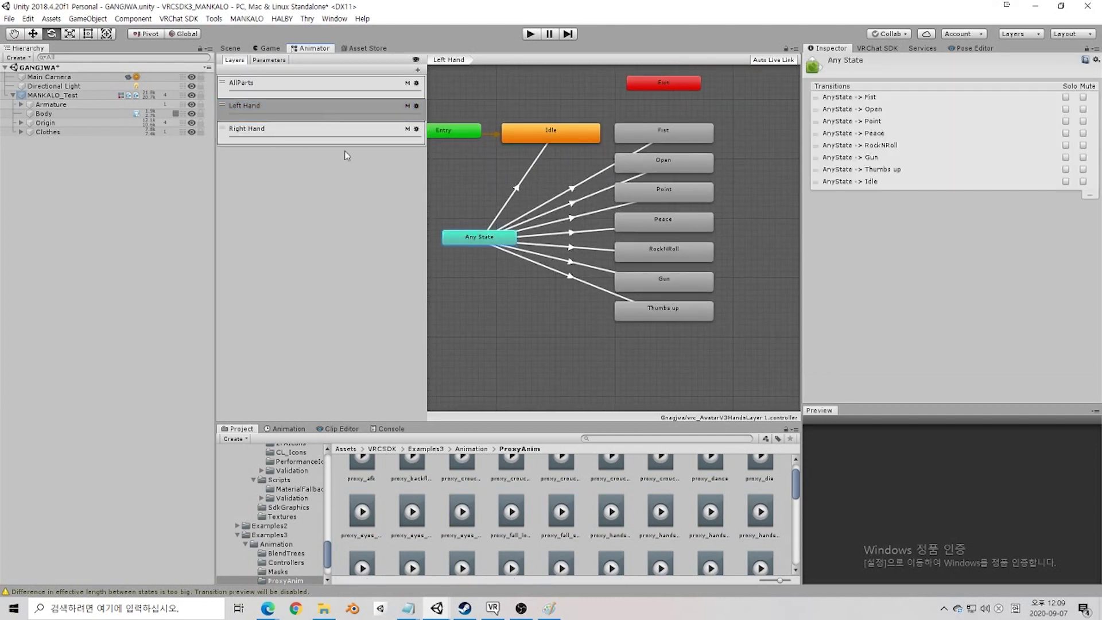
left_click(656, 138)
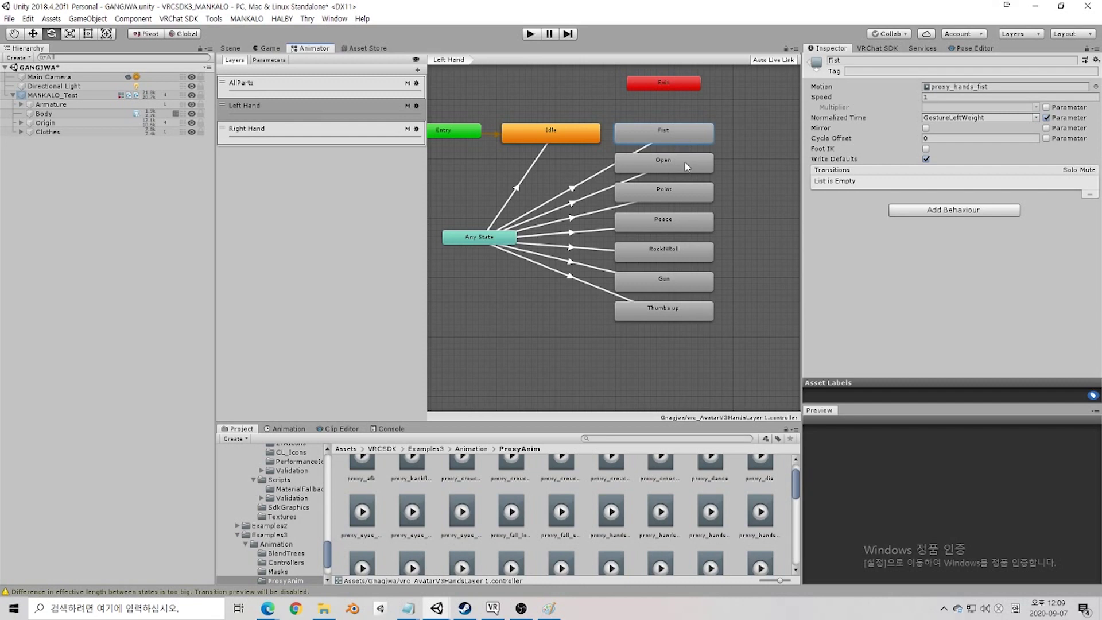
Step: Compare the avatar previews of the Any State to Open transition in the Left Hand and Right Hand layers
left_click(568, 211)
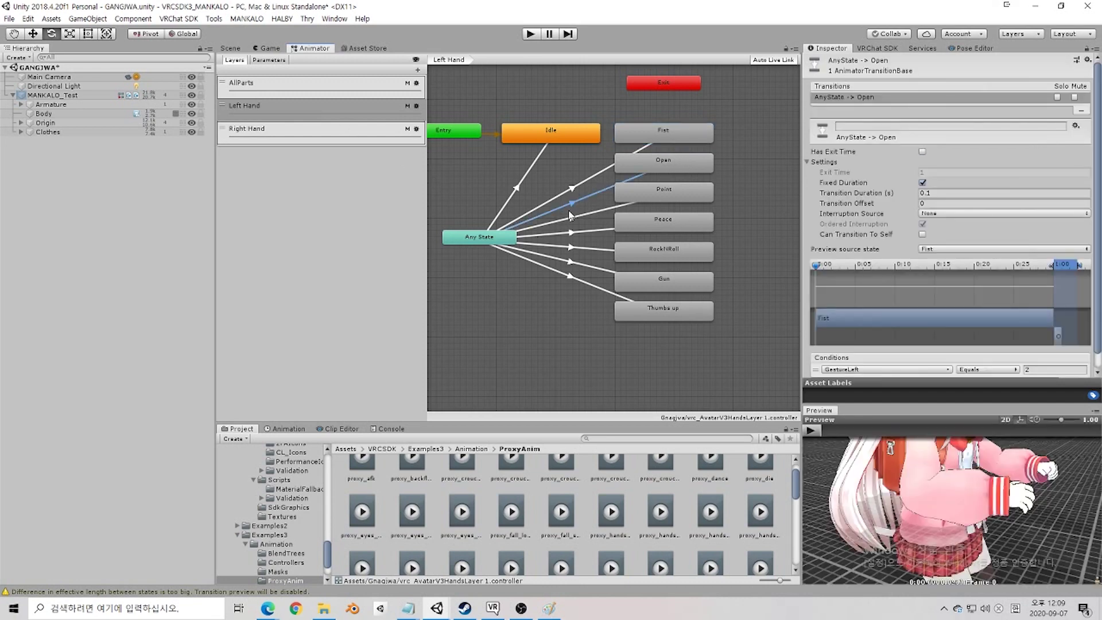
left_click_drag(1008, 494, 944, 482)
scroll(942, 482, "down", 4)
middle_click_drag(941, 483, 936, 507)
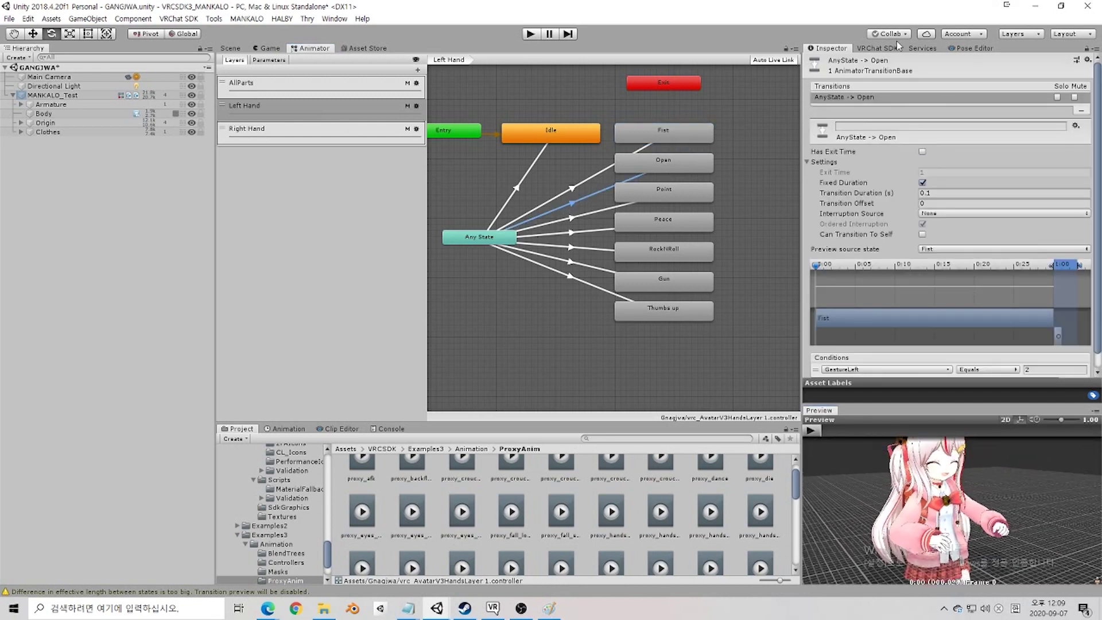
left_click(262, 138)
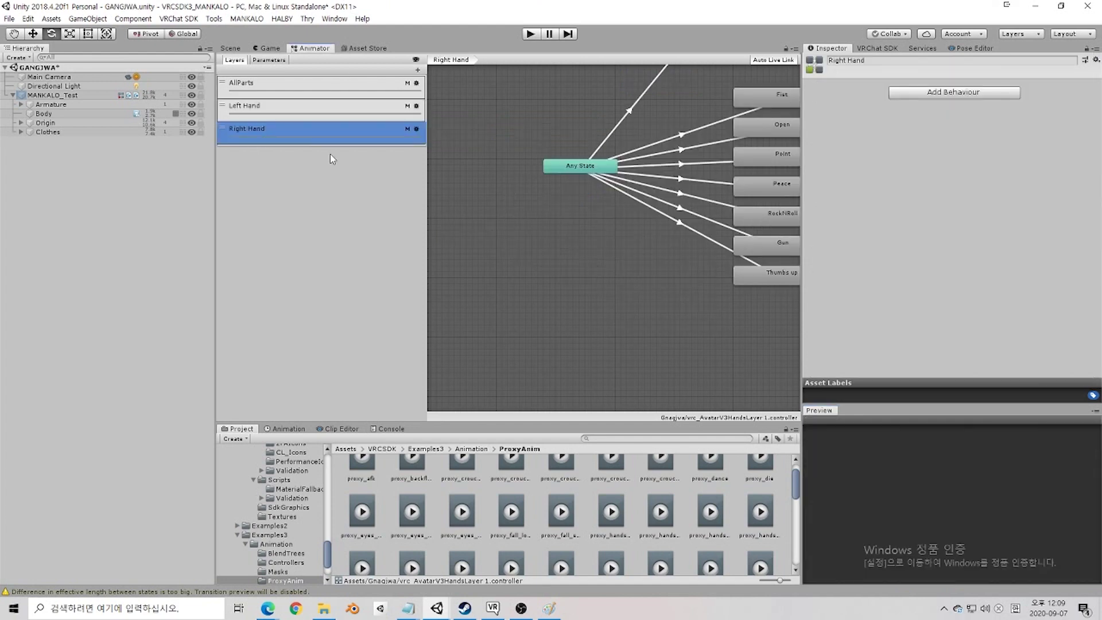
middle_click_drag(657, 227, 571, 305)
left_click(604, 226)
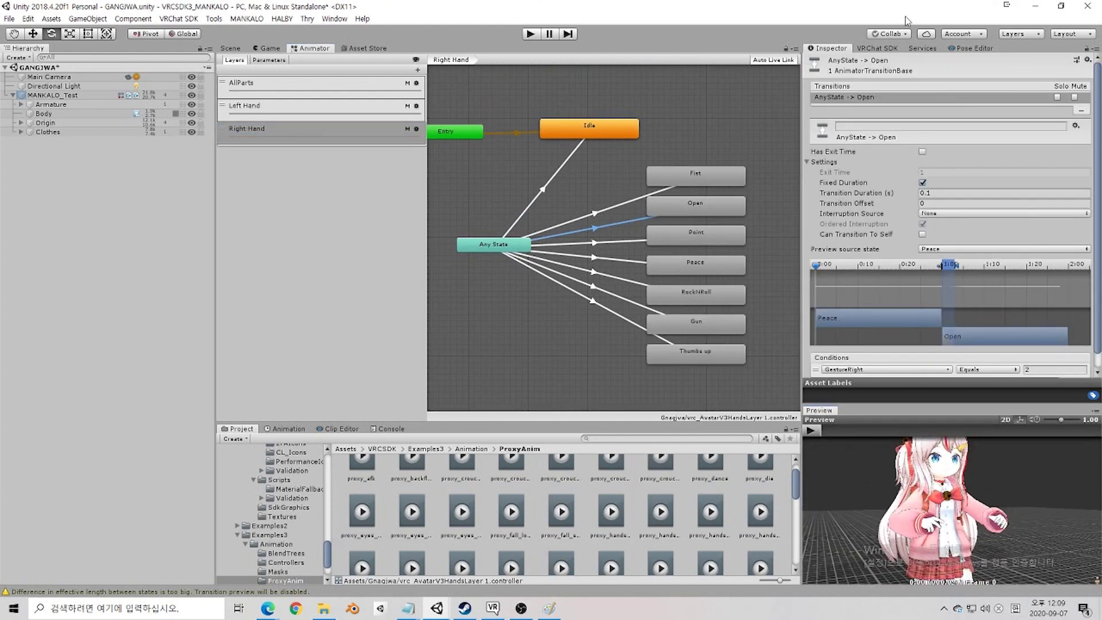
Step: Check the Left Hand layer's Point state and the condition of its Any State to Open transition
left_click(333, 129)
left_click(332, 107)
left_click(531, 282)
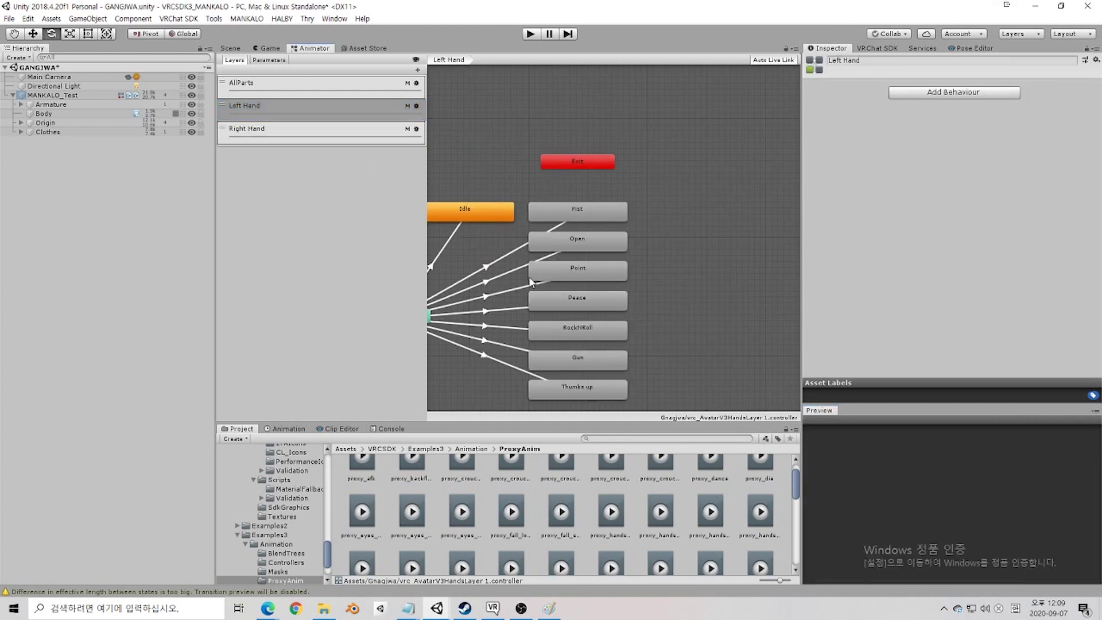
middle_click_drag(531, 282, 615, 224)
left_click(661, 213)
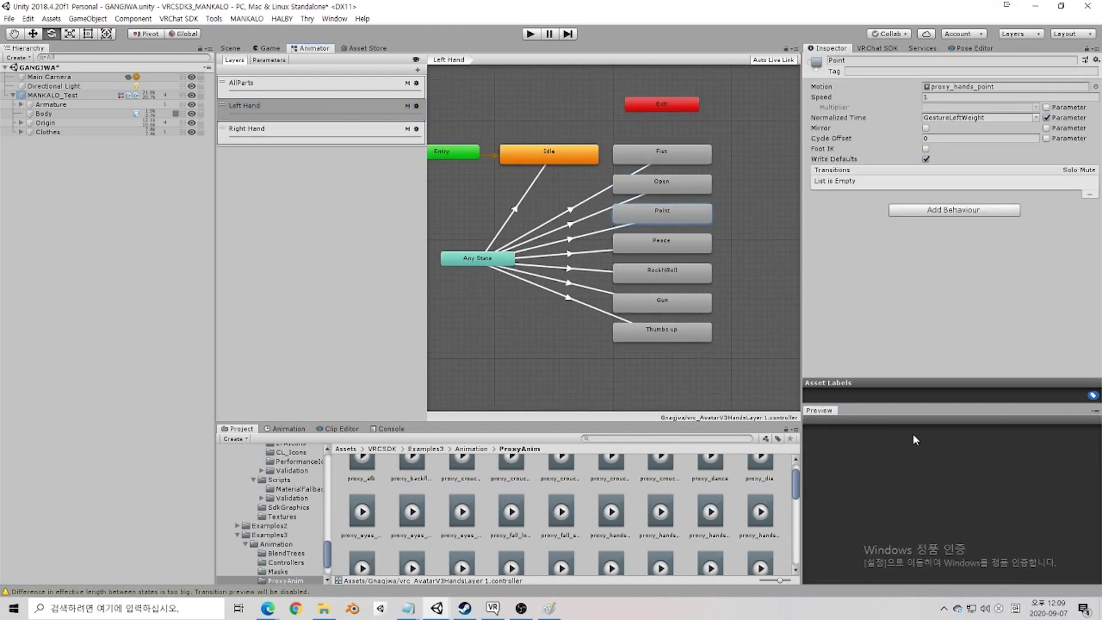
left_click(593, 215)
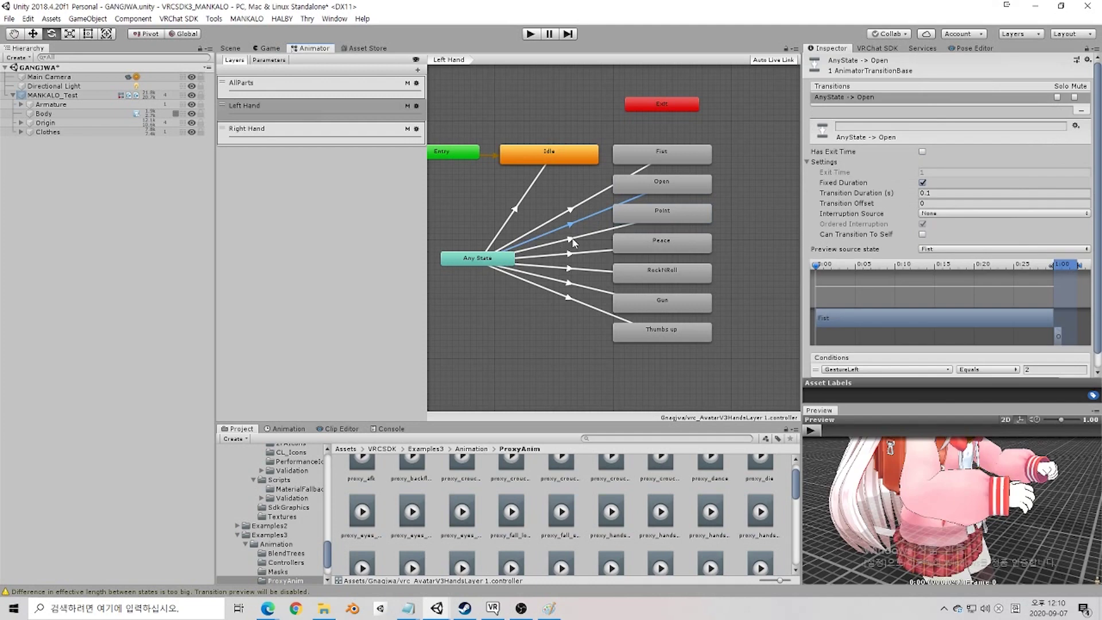
scroll(946, 367, "down", 1)
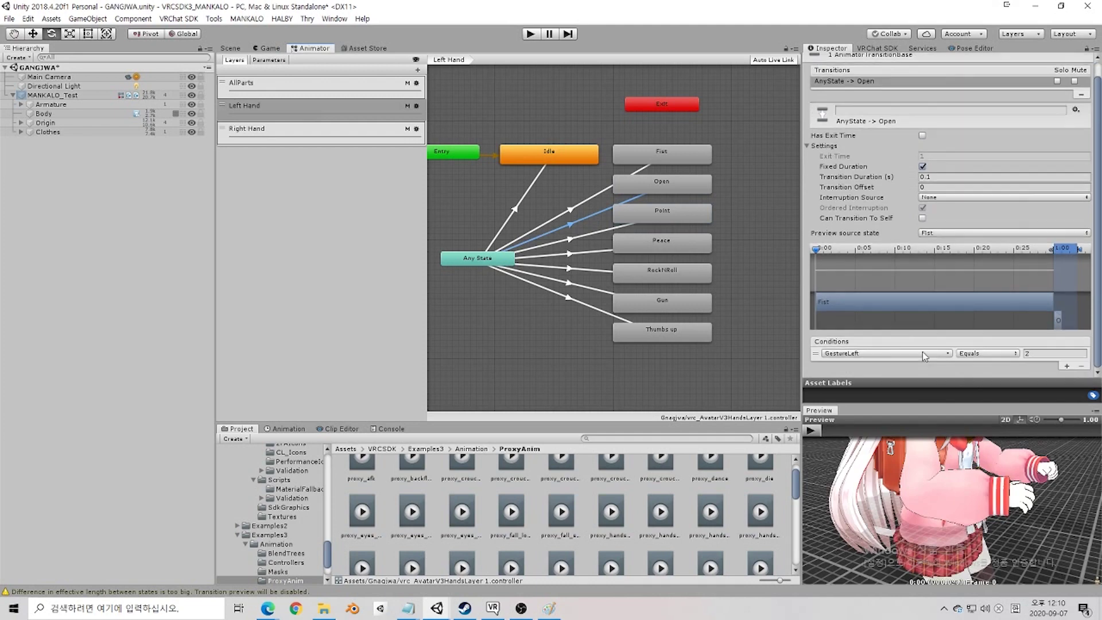
Step: Compare the state graphs of the Right Hand and Left Hand layers, ending on Right Hand
left_click(333, 130)
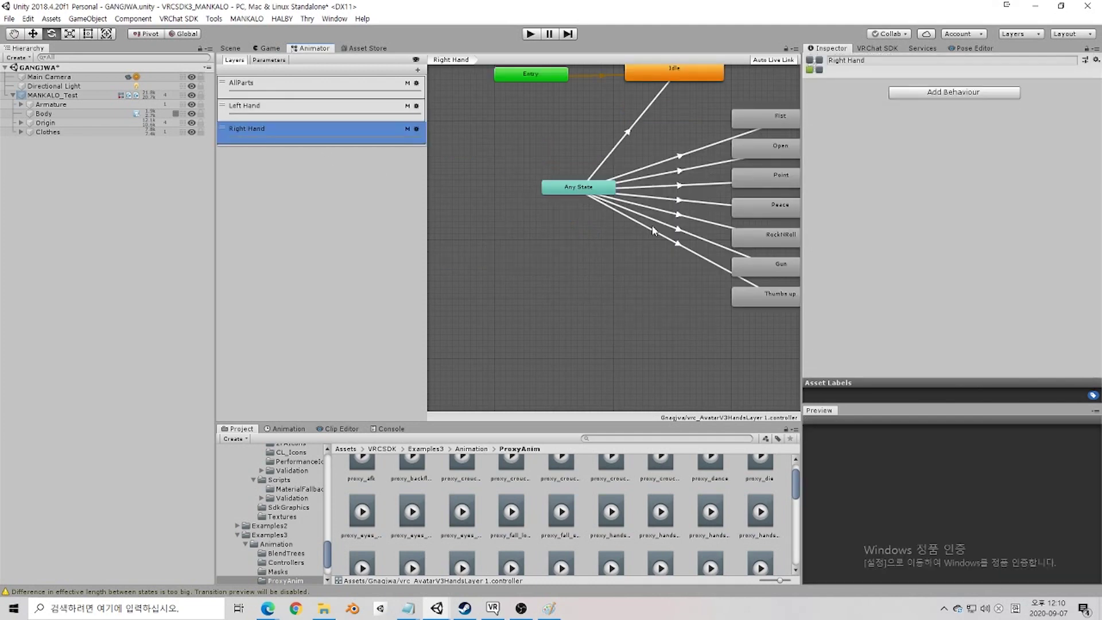
middle_click_drag(604, 209, 475, 229)
left_click(319, 129)
left_click(326, 115)
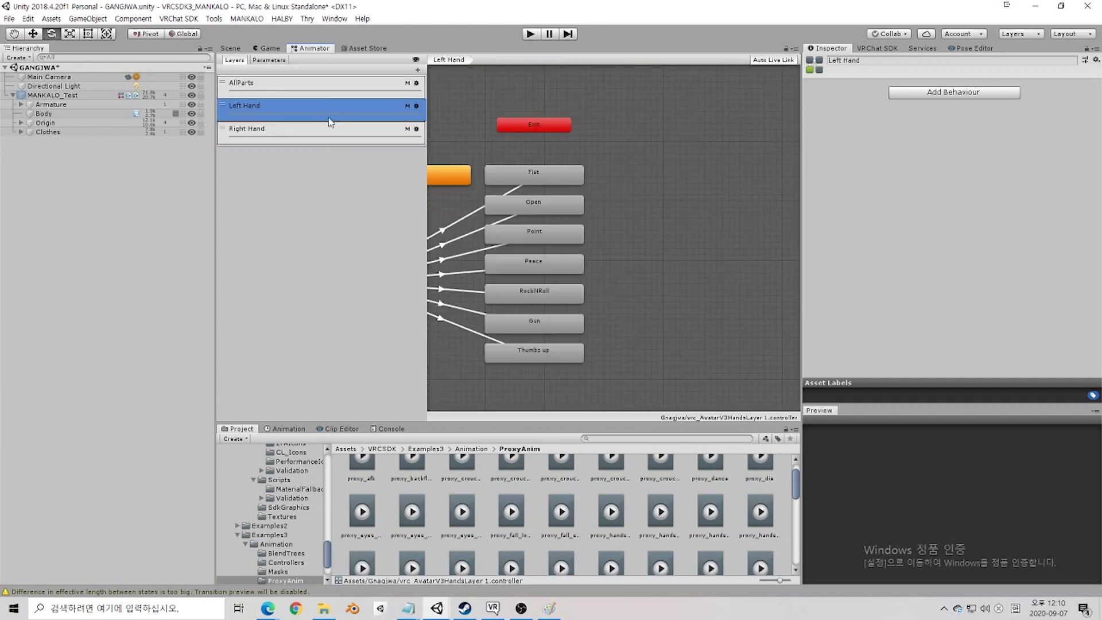
left_click(330, 129)
Step: Add a new animator layer, look at its weight setting, and delete the layer again
left_click(418, 70)
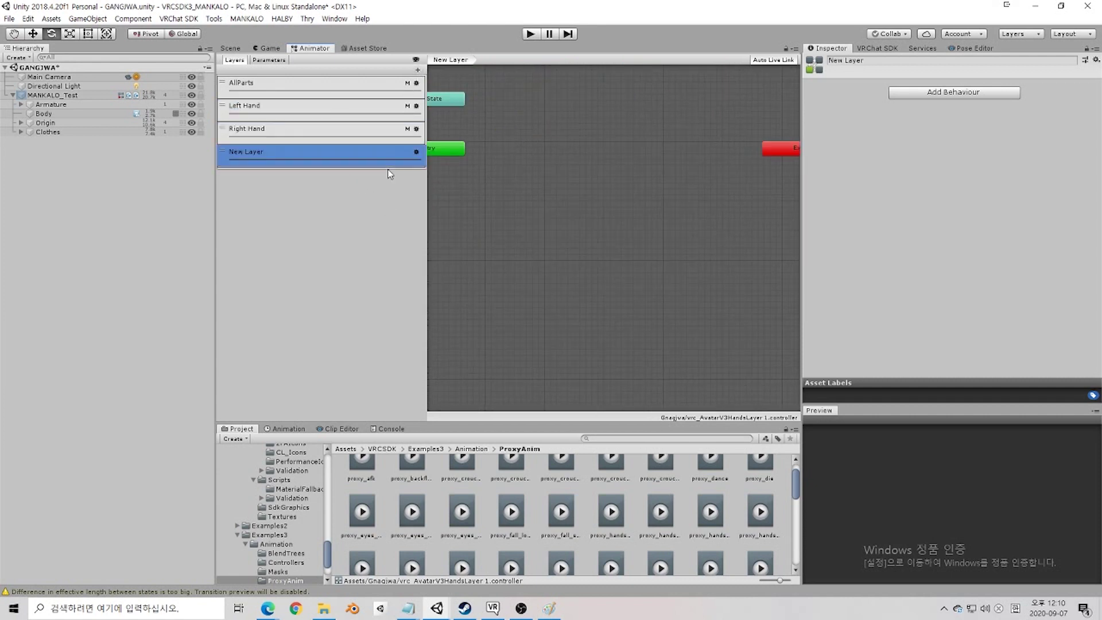
left_click(416, 153)
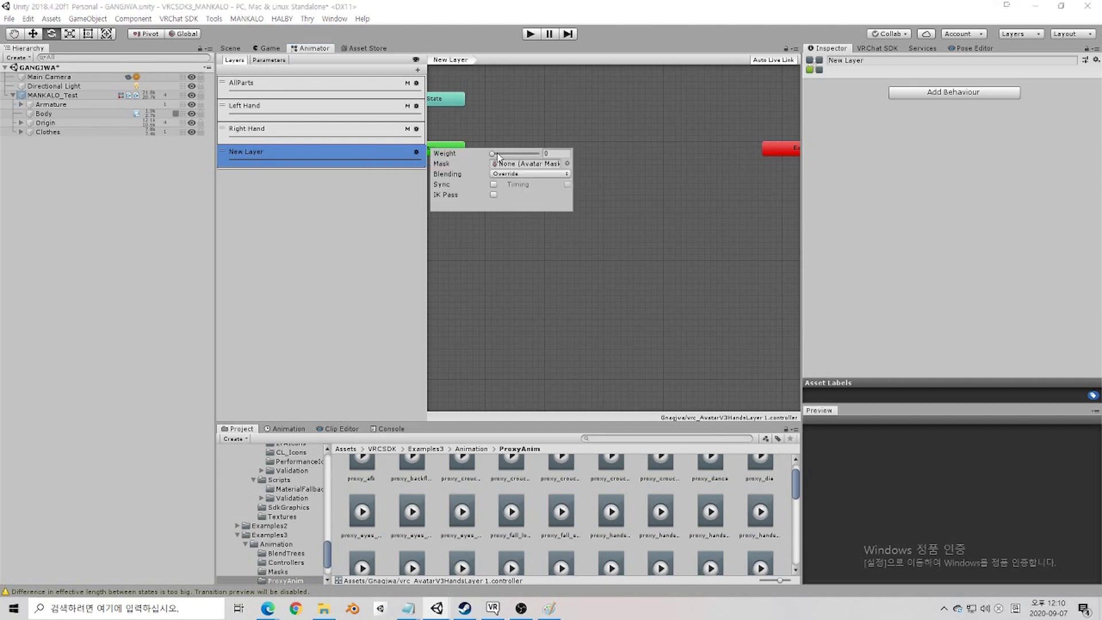
mouse_move(498, 156)
left_mouse_down()
mouse_move(545, 156)
mouse_move(488, 156)
left_mouse_up()
left_click(503, 141)
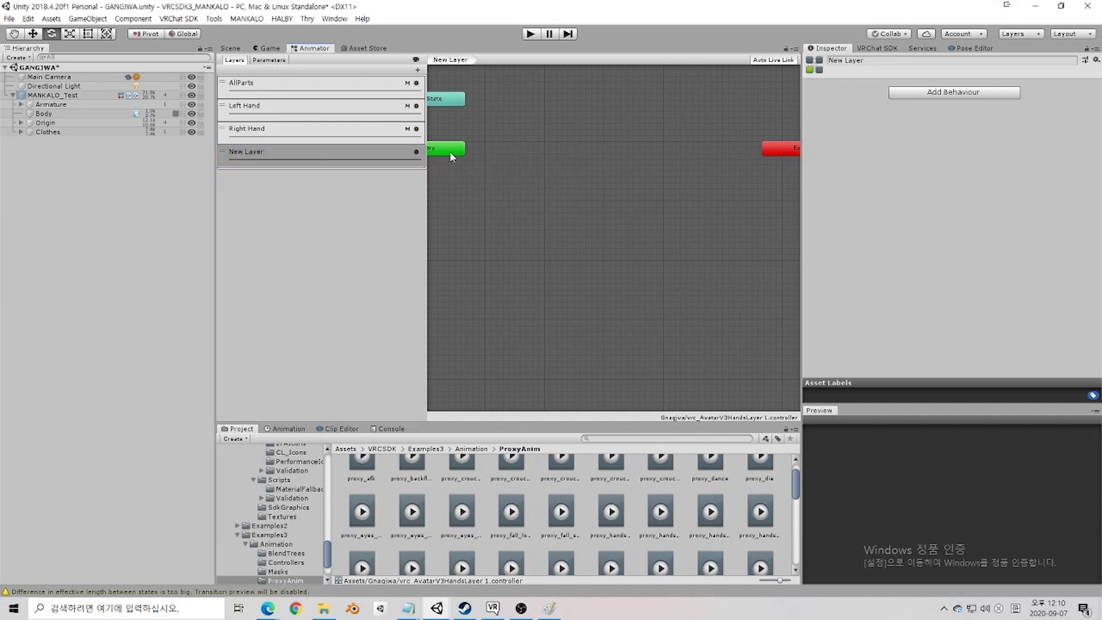
left_click(416, 153)
left_click_drag(500, 155, 503, 156)
right_click(357, 160)
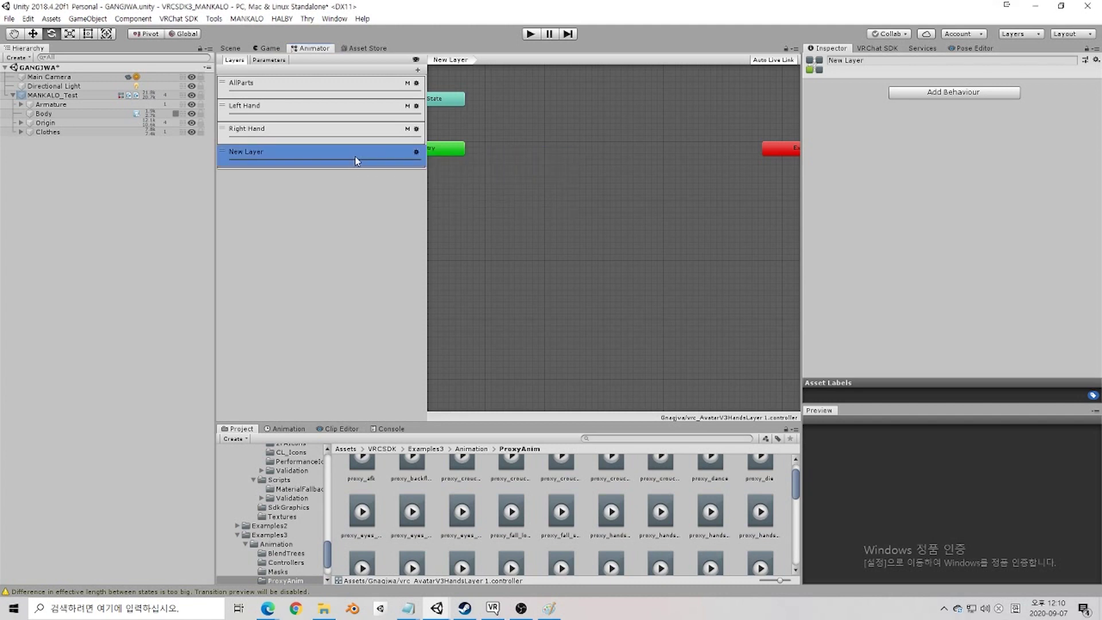
left_click(384, 168)
Step: Review the controller's gesture parameters and the types offered for a new parameter
left_click(278, 60)
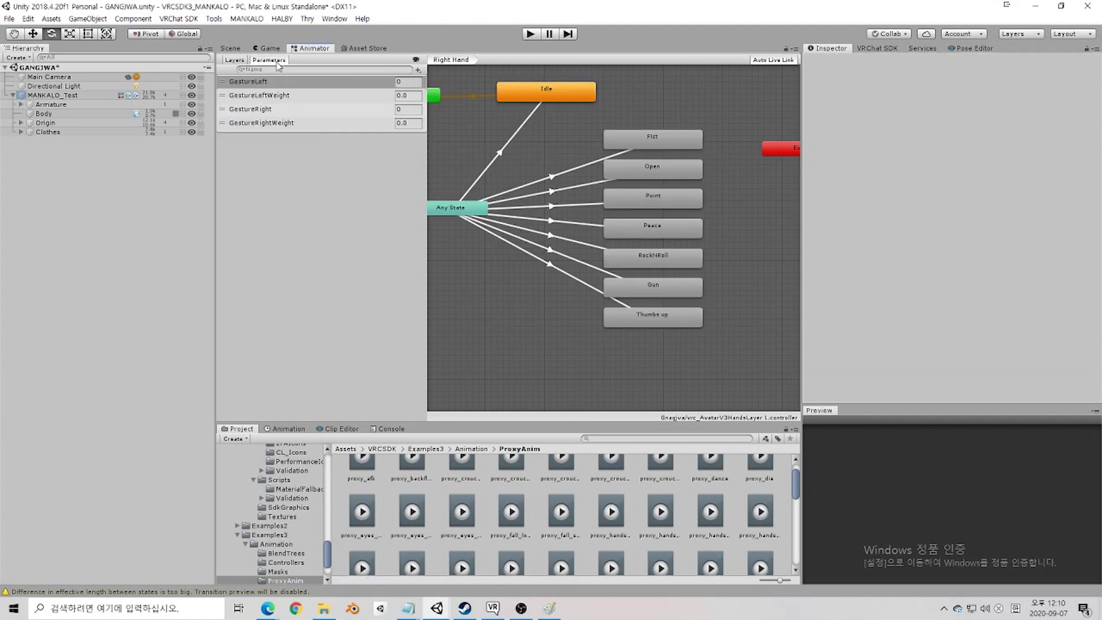
left_click(278, 101)
left_click(300, 84)
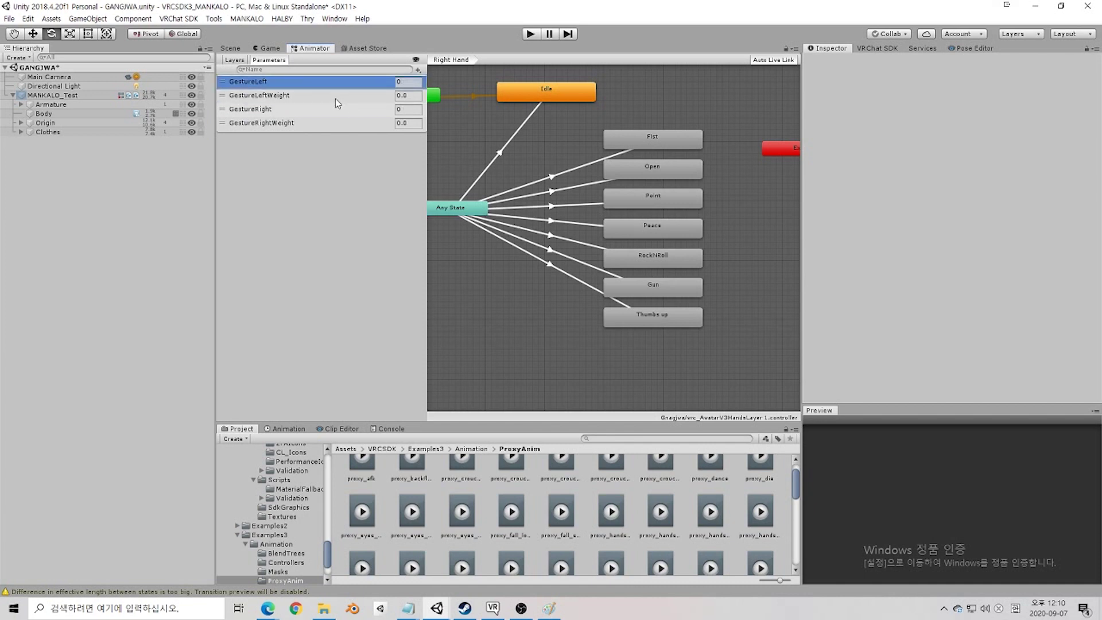
left_click(417, 71)
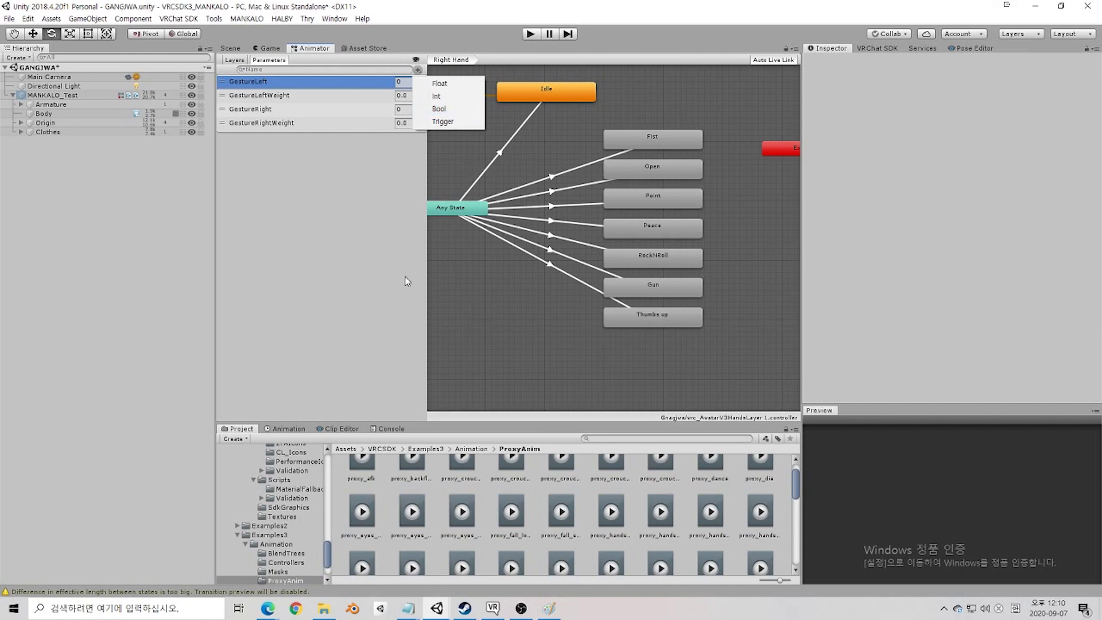
Step: Switch to the Notepad parameter notes, check the Viseme and GestureLeft entries, and return to the gesture parameters in Unity
mouse_move(408, 608)
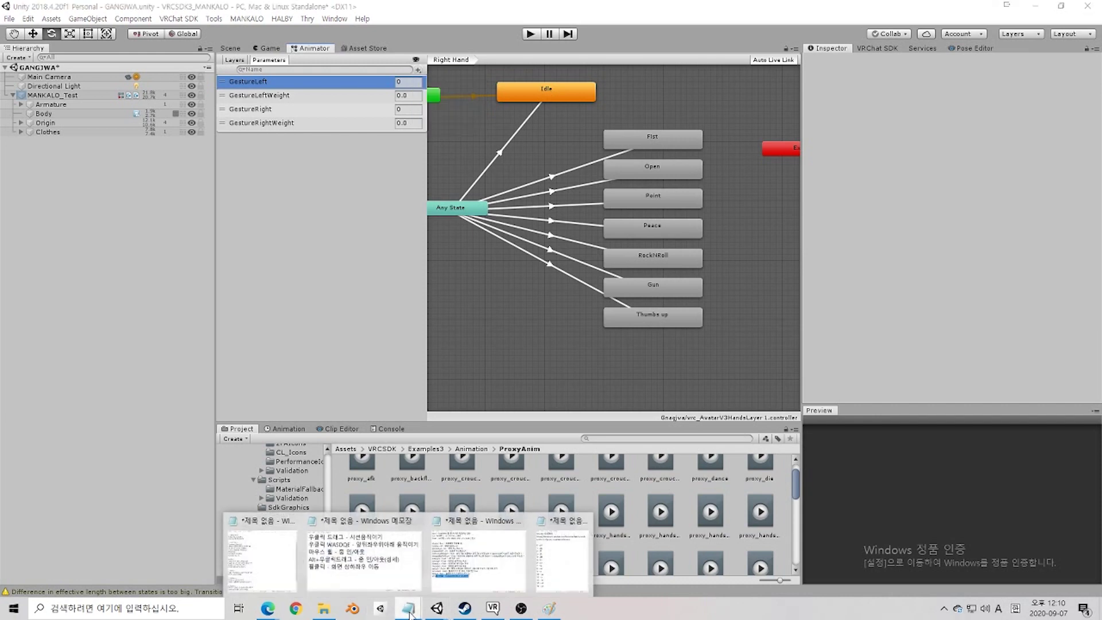
left_click(451, 569)
left_click(467, 311)
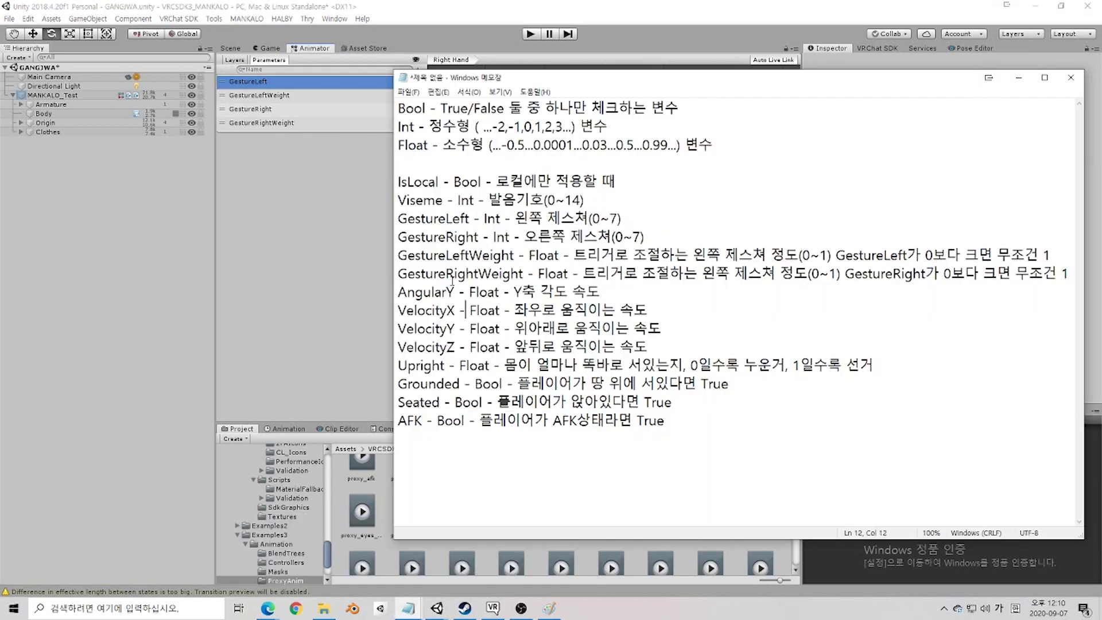
left_click_drag(447, 201, 397, 200)
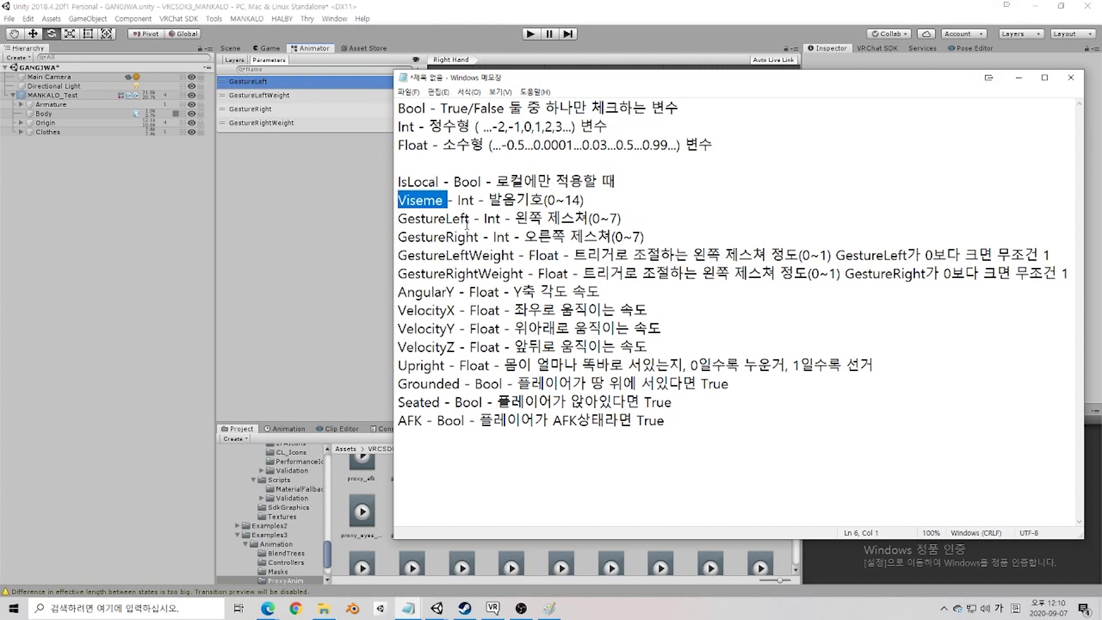
left_click_drag(467, 224, 385, 227)
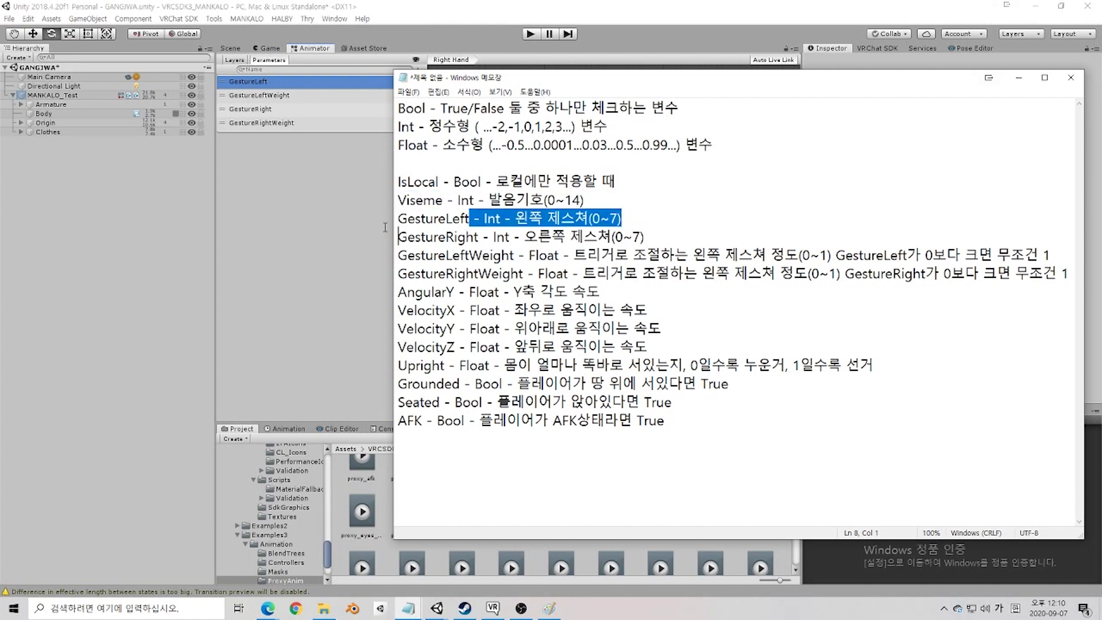
left_click(287, 110)
left_click(302, 84)
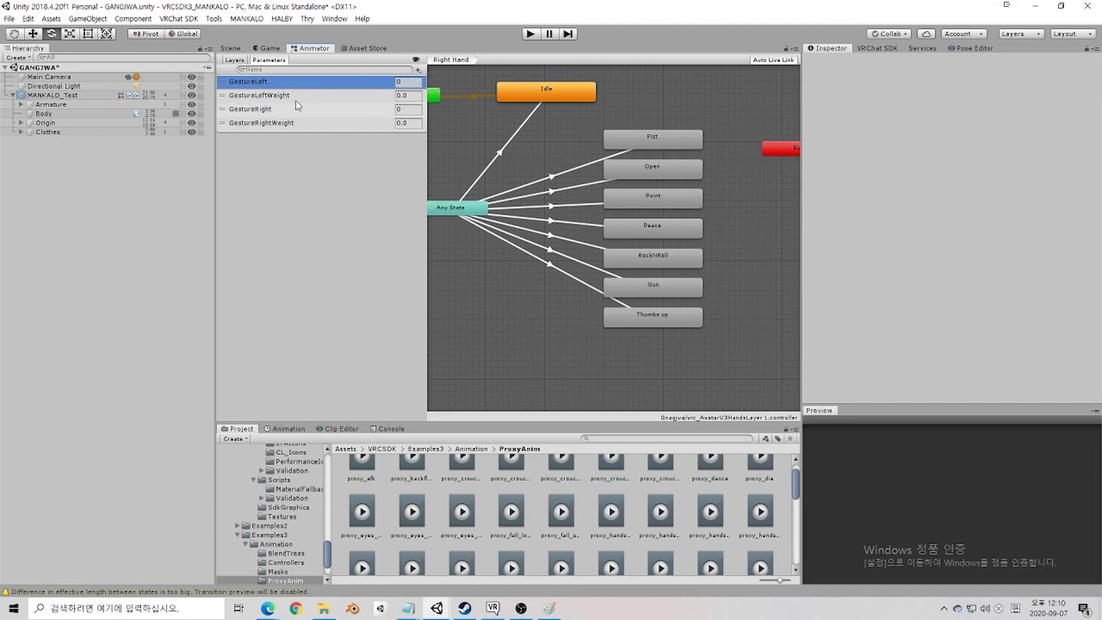
Step: Add a new Int parameter to the hands-layer controller and delete it again
left_click(418, 70)
left_click(439, 94)
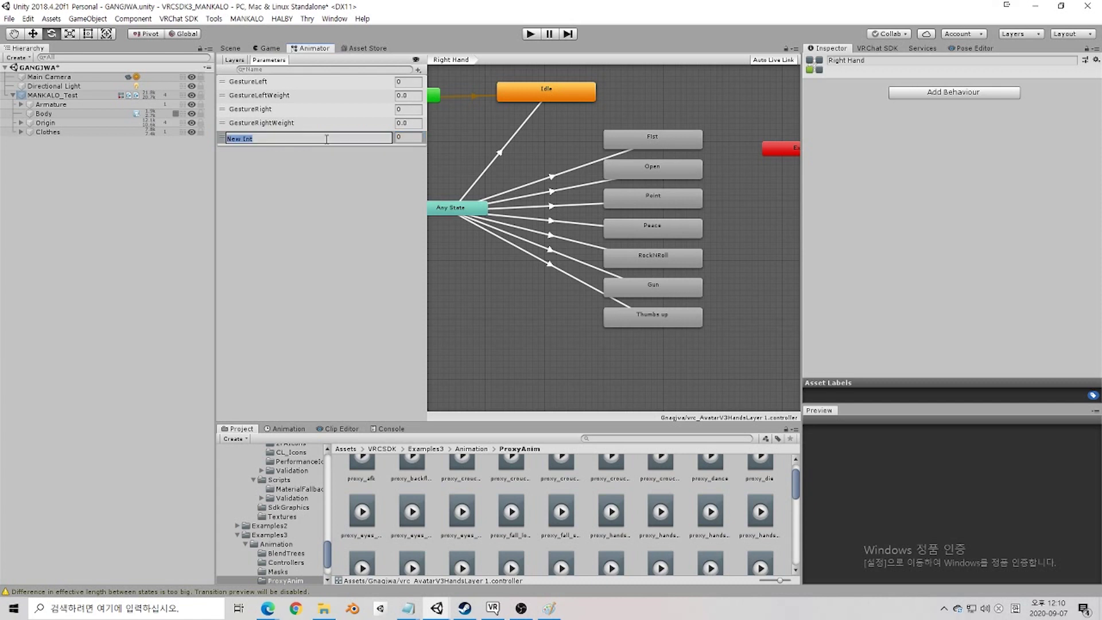
key("Return")
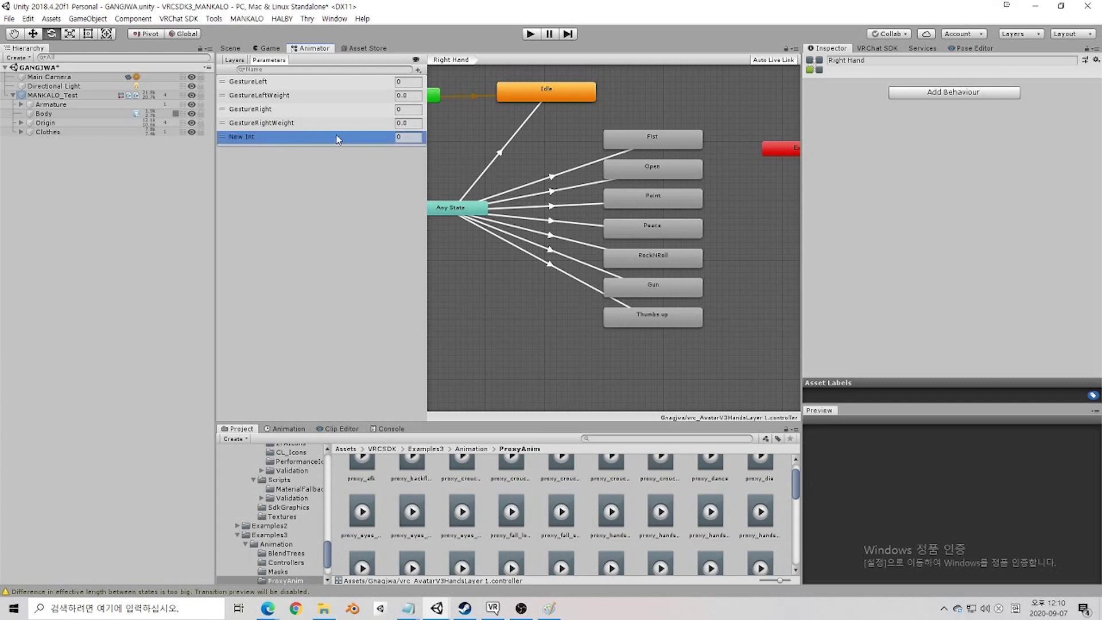
key("Delete")
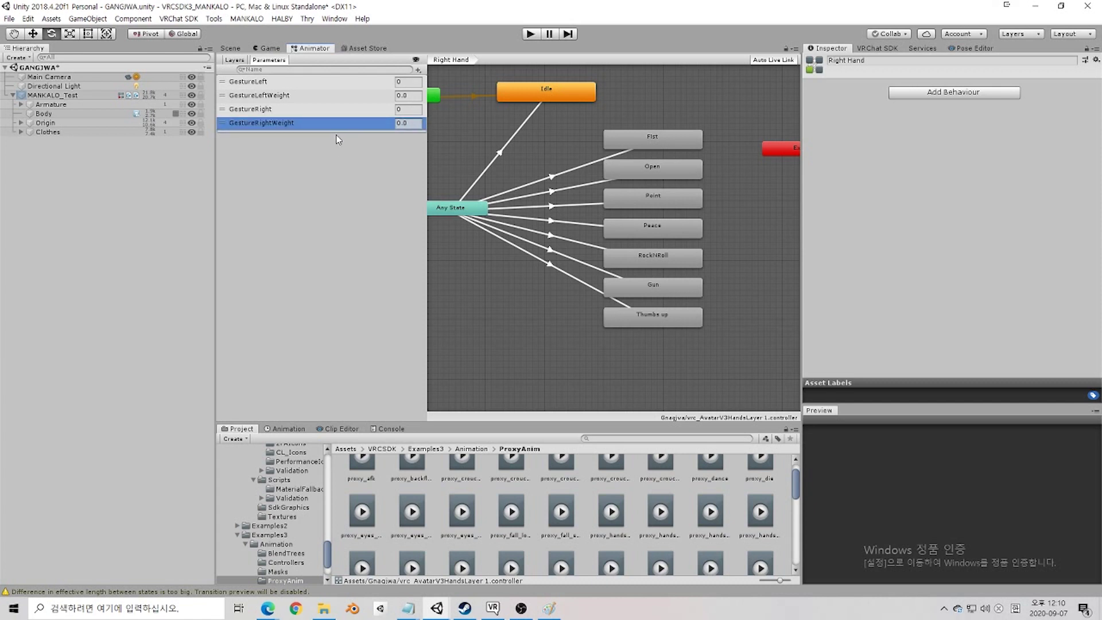
Step: Return to the controller's layers and bring up the Make Transition option for the Right Hand layer's Any State
left_click(245, 62)
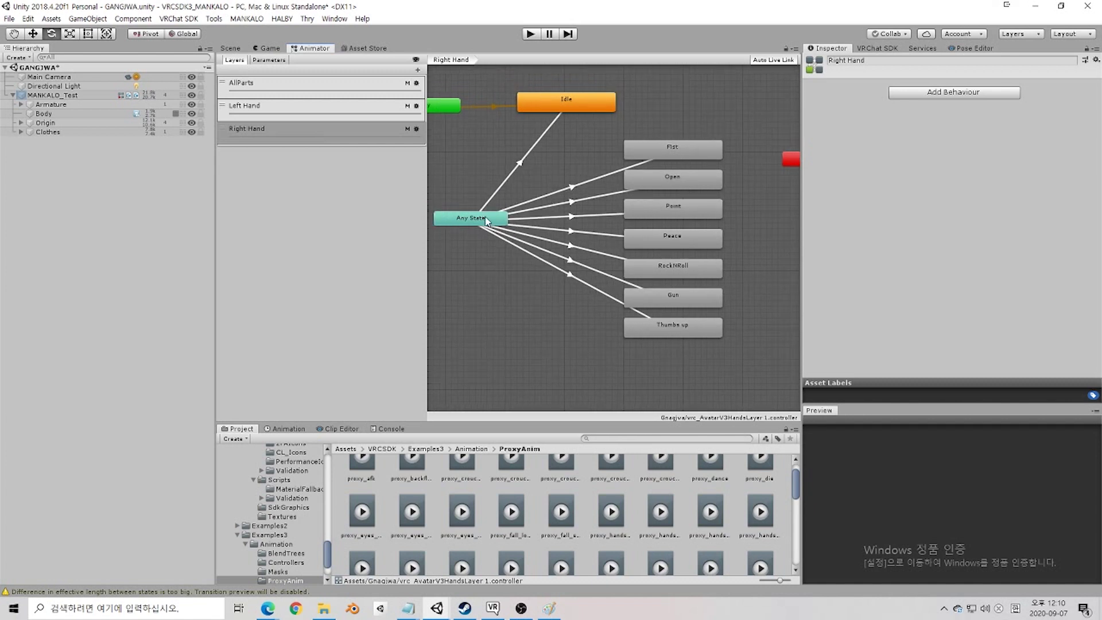
left_click(486, 221)
right_click(486, 220)
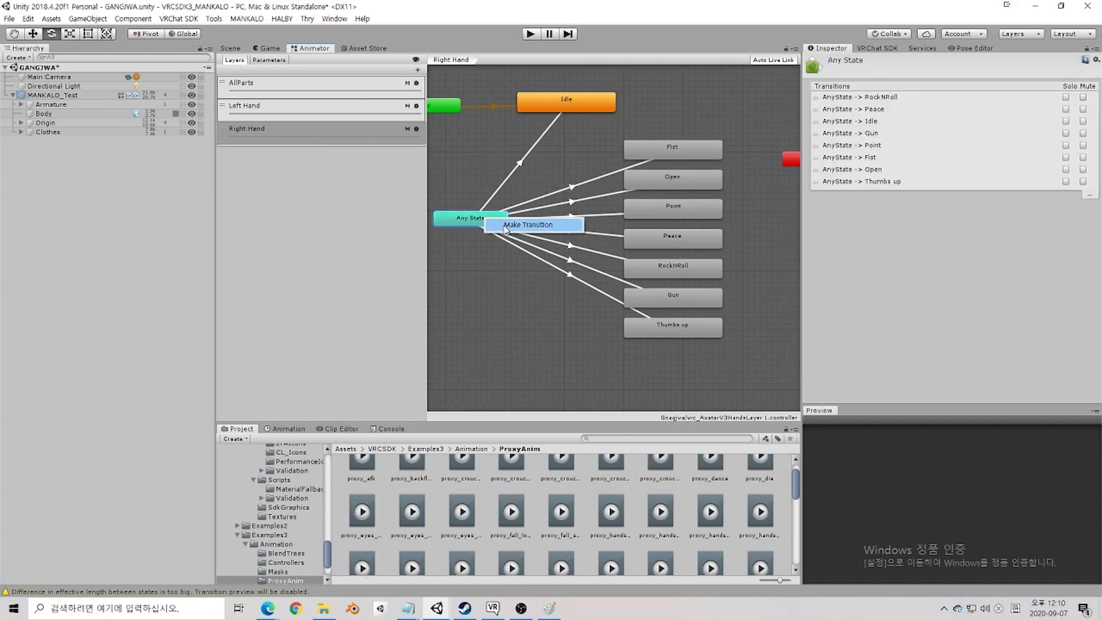
left_click(517, 227)
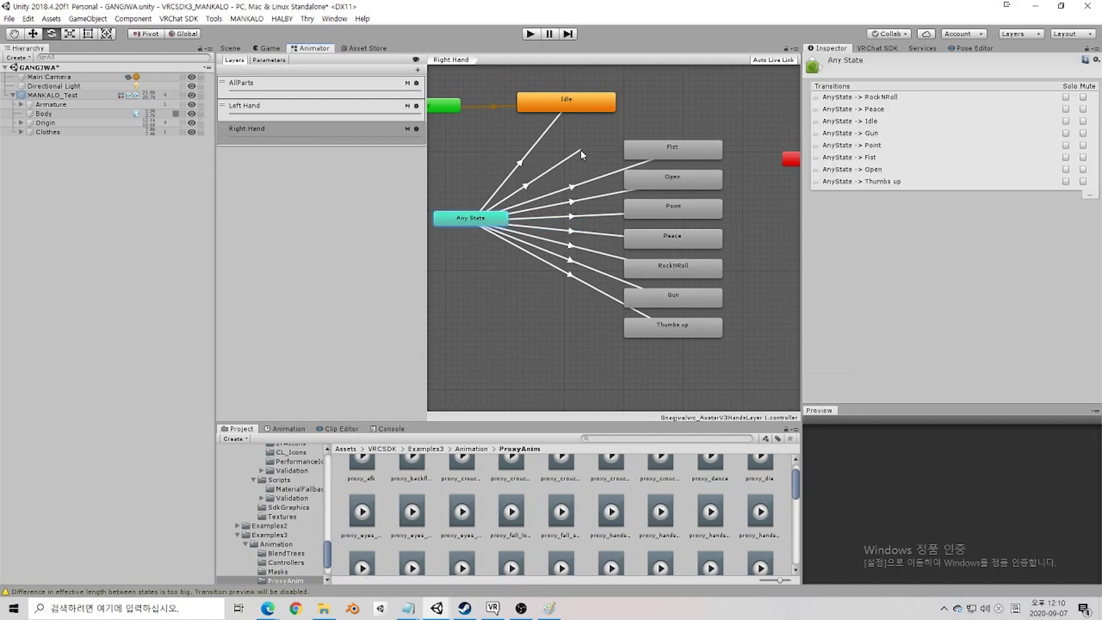
left_click(659, 151)
right_click(617, 146)
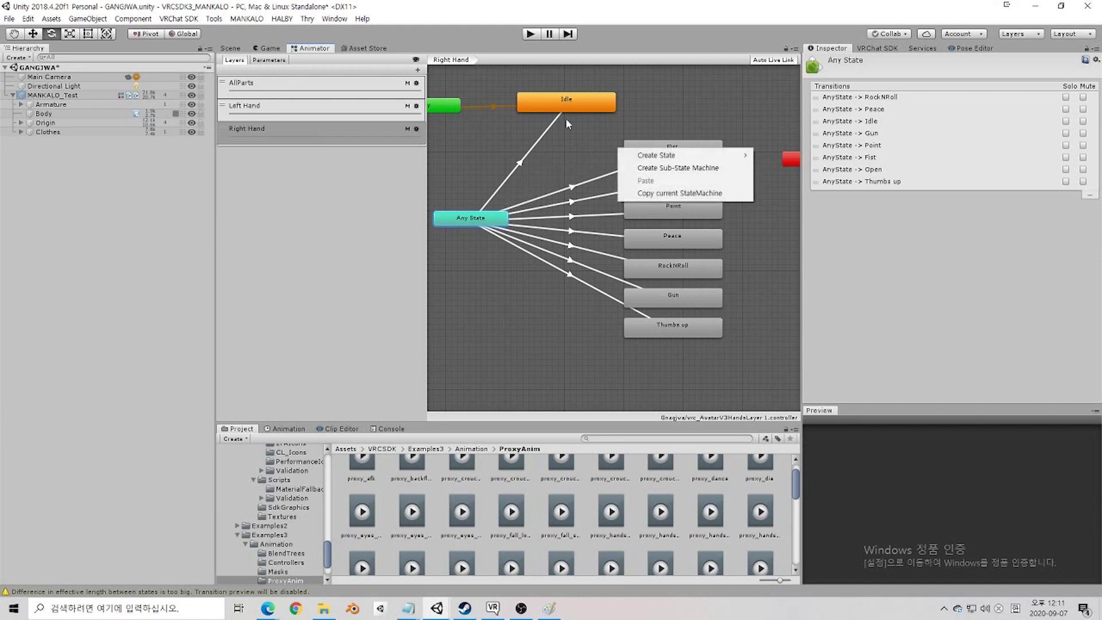
key("Escape")
Step: Examine the motion settings of the Fist, Point and RockNRoll states and the Any State node in the Right Hand layer
left_click(649, 158)
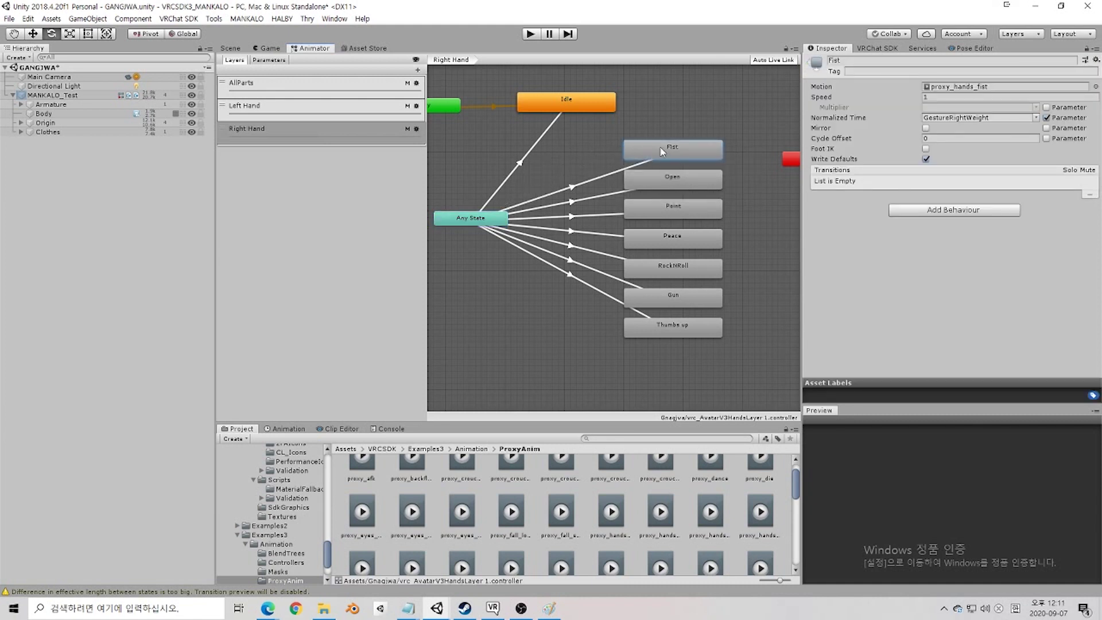
left_click(494, 221)
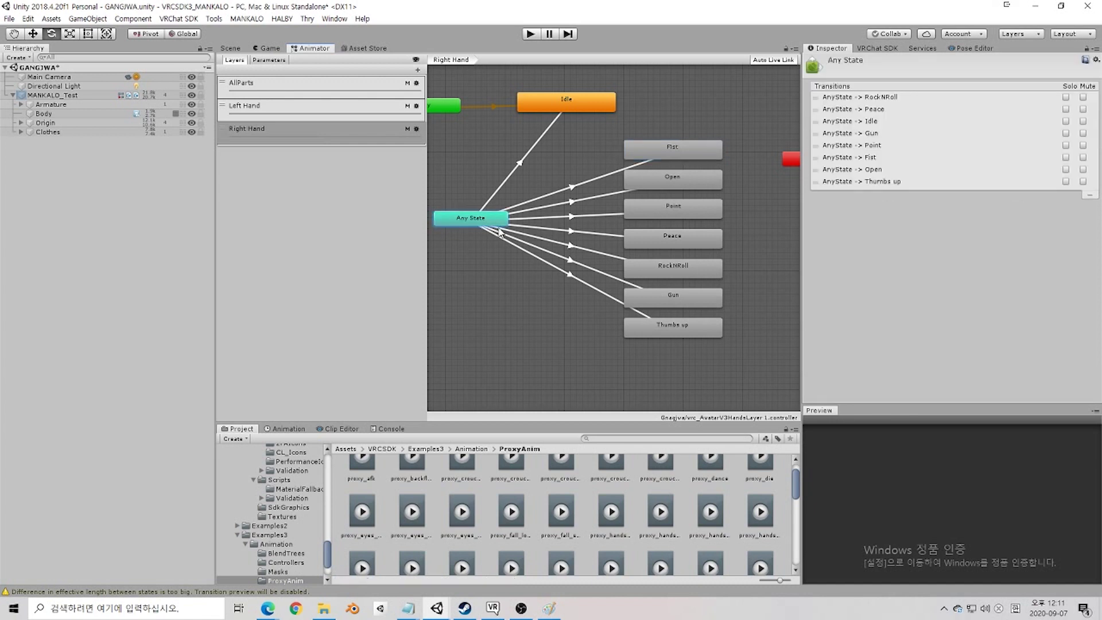
left_click(675, 148)
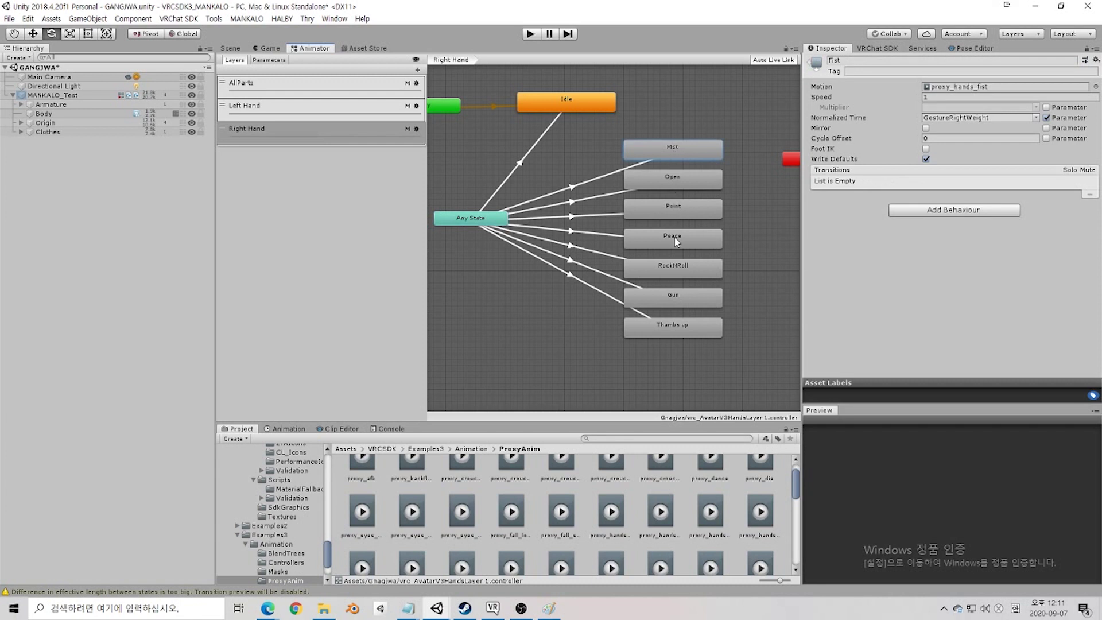
left_click(680, 216)
left_click(669, 279)
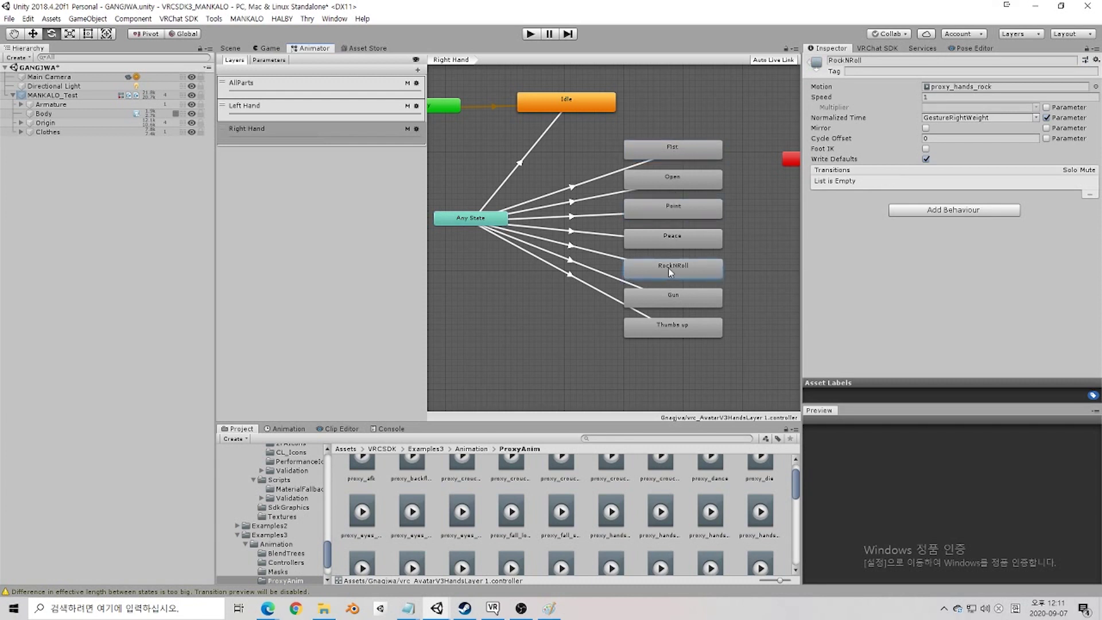
left_click(483, 221)
Step: Inspect the settings and the GestureRight condition of the Any State to Fist transition
left_click(572, 191)
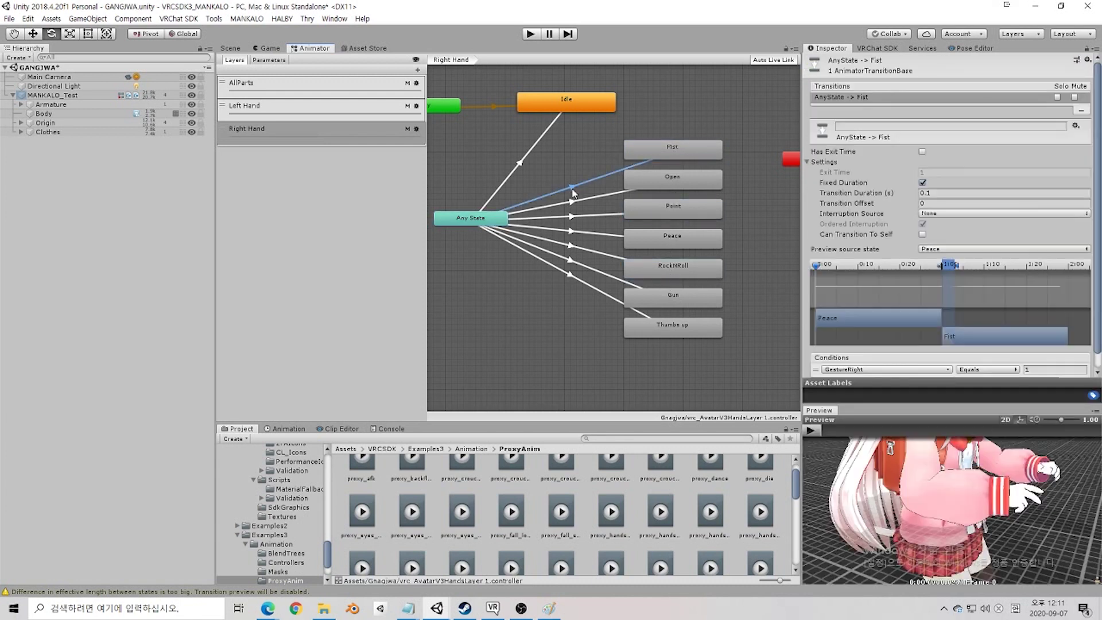
scroll(936, 343, "down", 1)
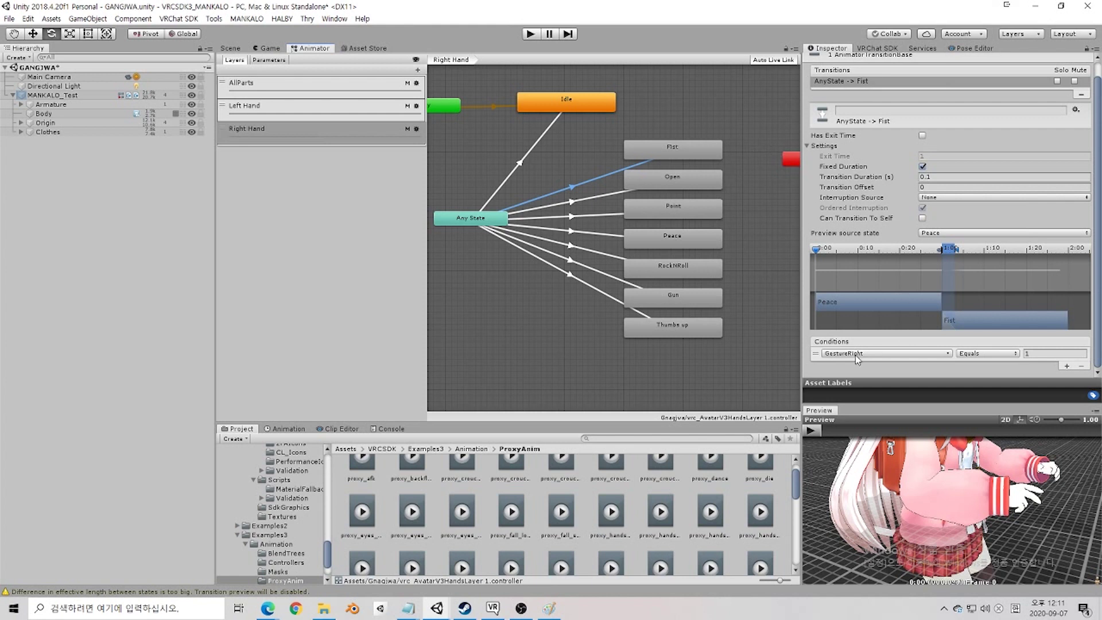
left_click(822, 356)
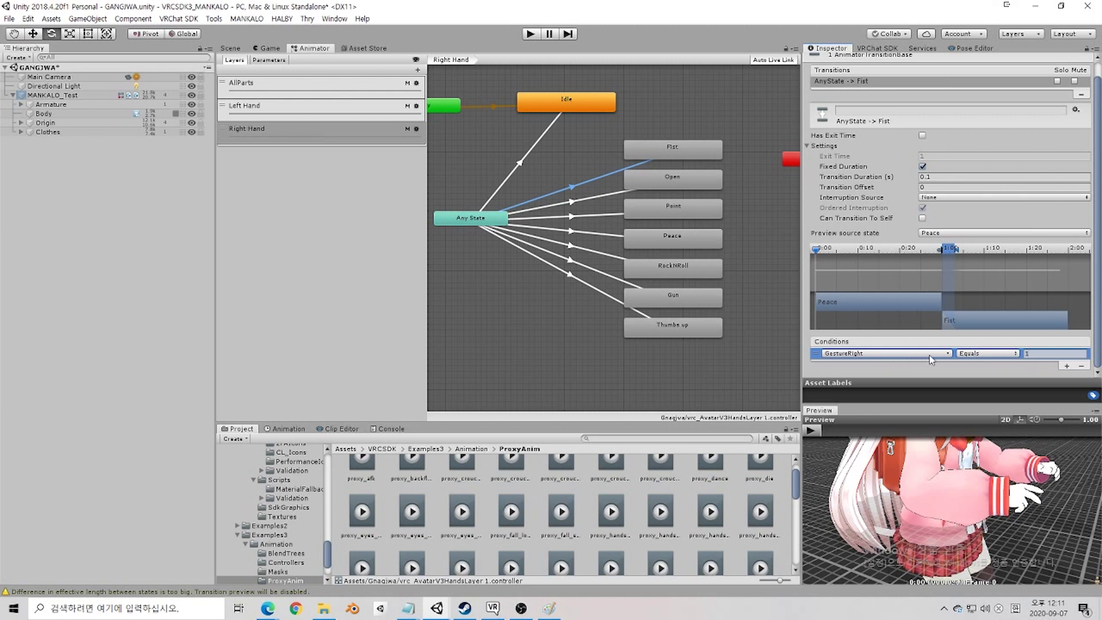
left_click(1031, 353)
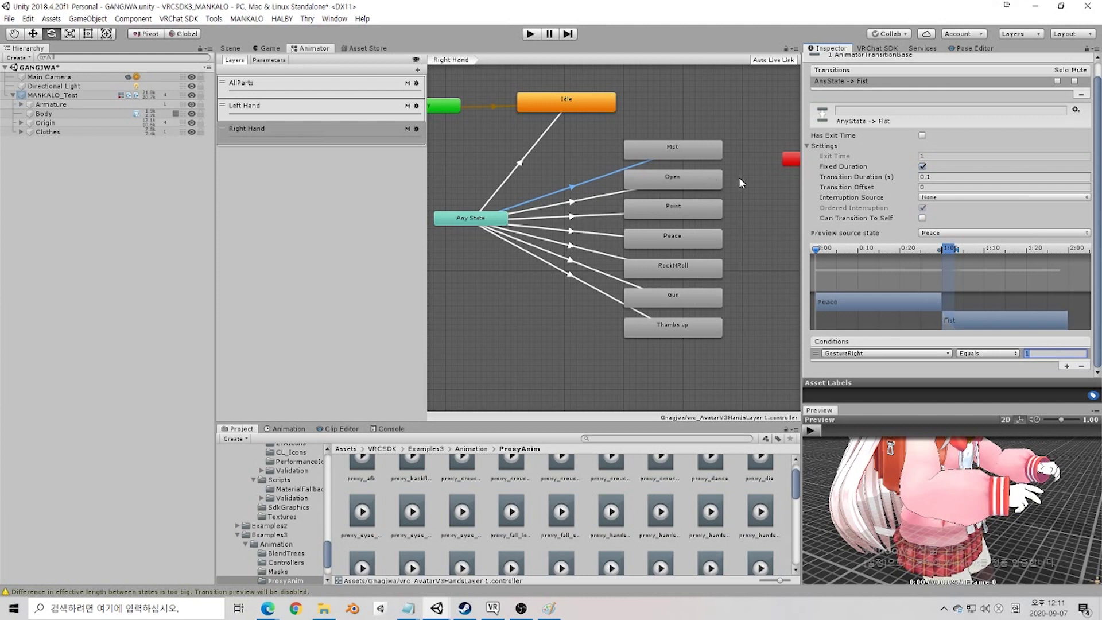
scroll(914, 211, "up", 1)
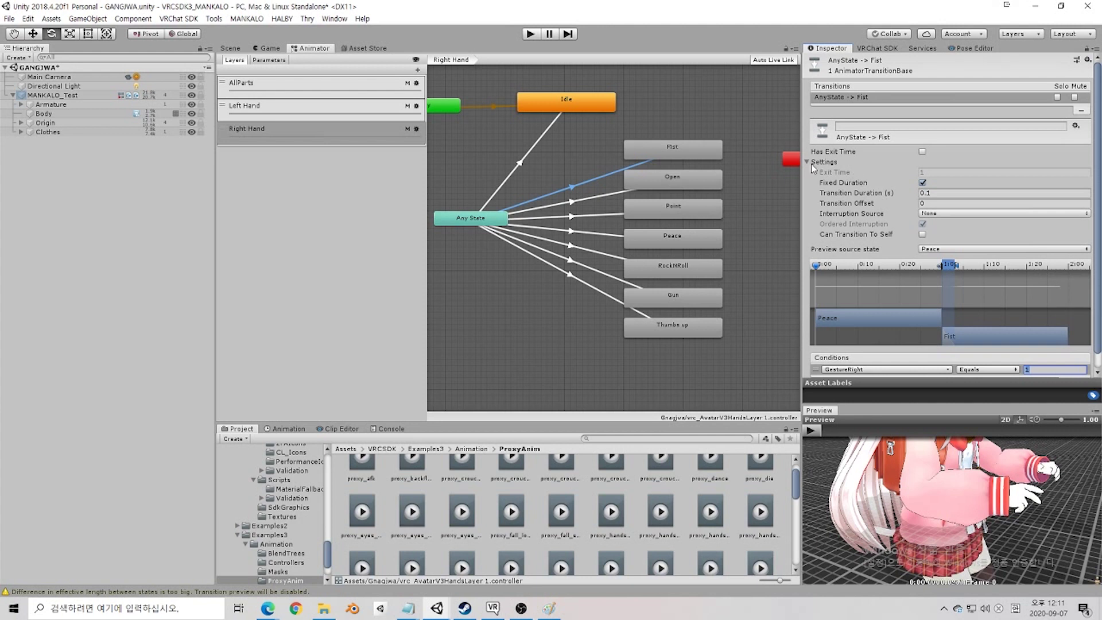
Step: Turn Has Exit Time on and back off for the Any State to Fist transition, and look at its avatar preview and transition duration
left_click(921, 152)
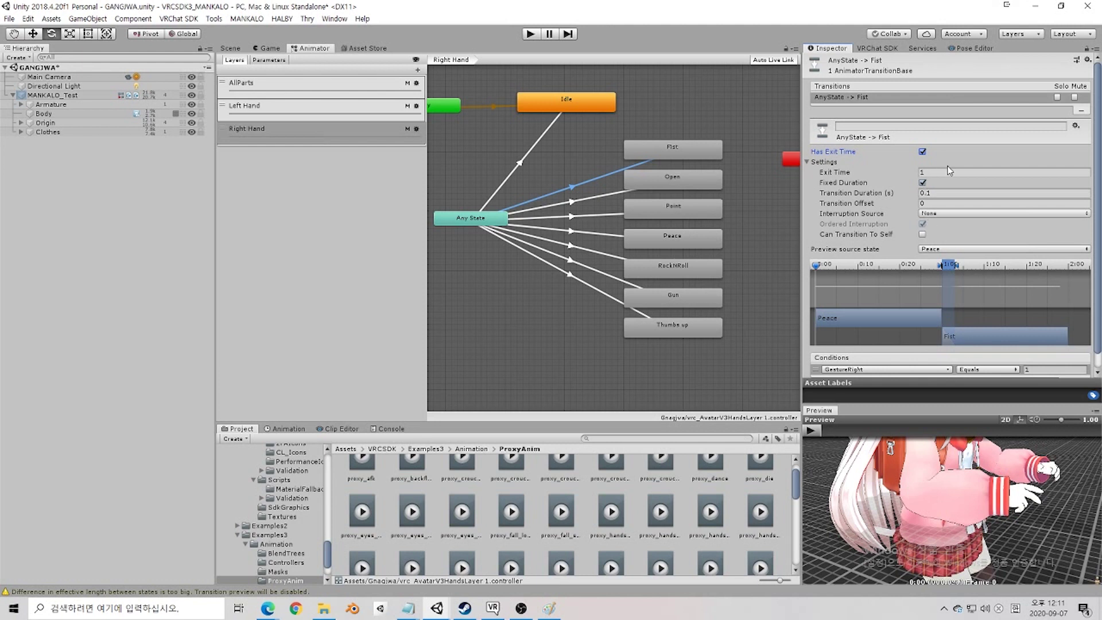
left_click(921, 152)
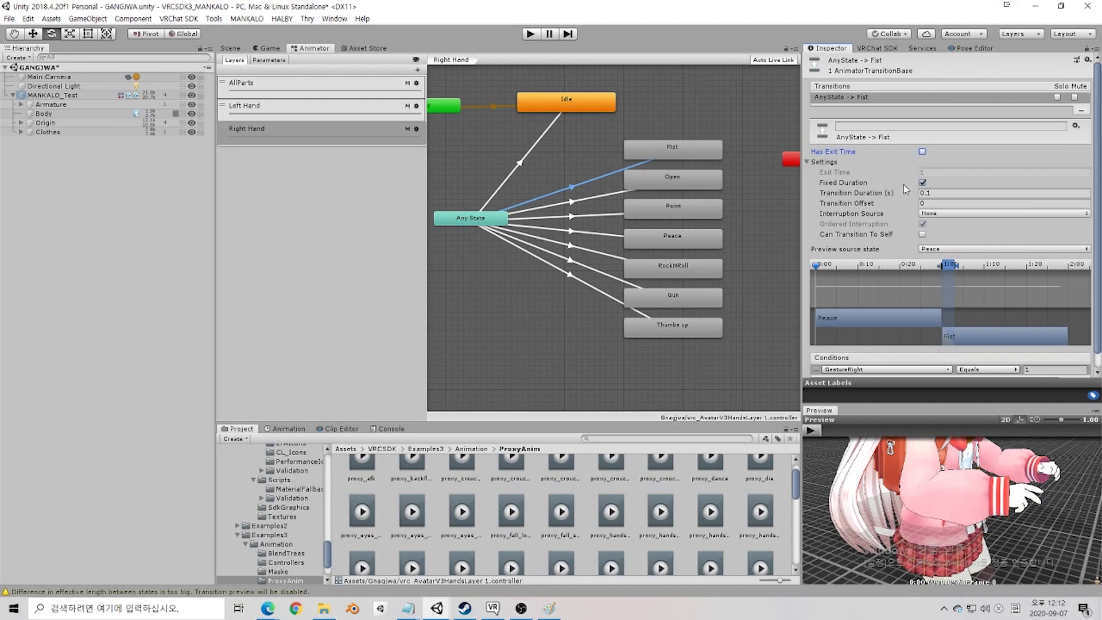
right_click_drag(955, 459, 895, 459)
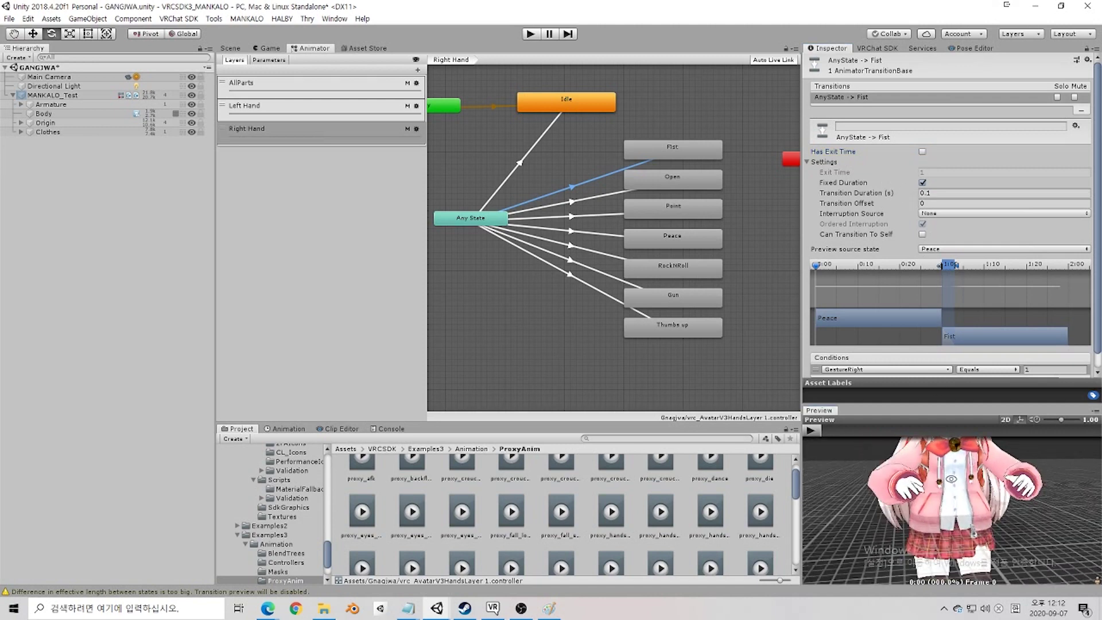
middle_click_drag(961, 543, 944, 611)
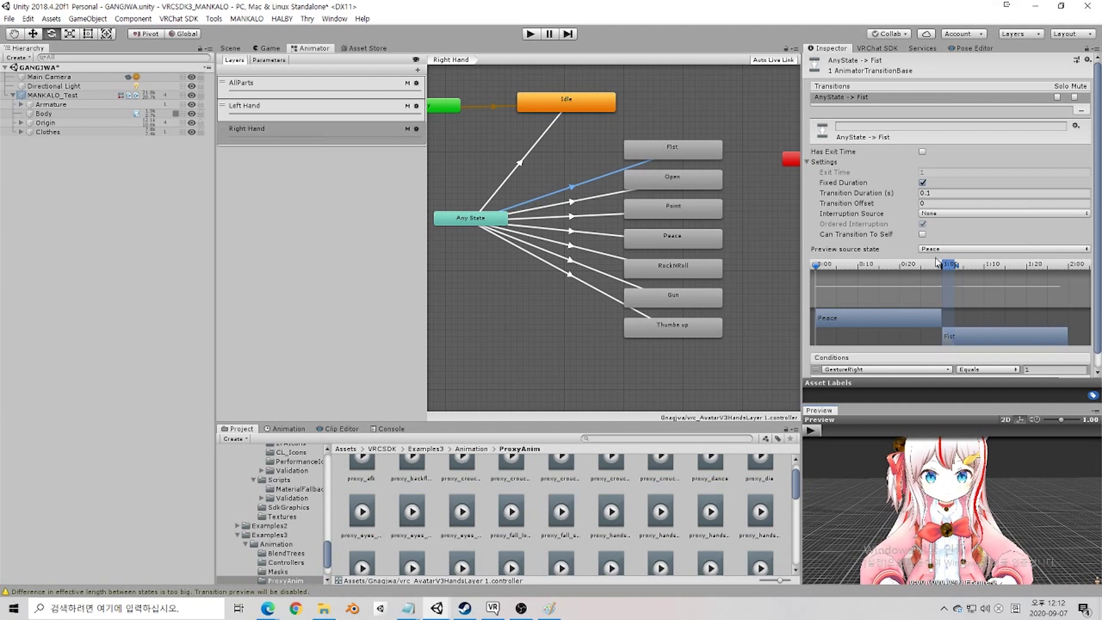
left_click(936, 194)
Step: Review the GestureRight conditions of the Any State transitions to Open, Point, Peace, RockNRoll and Gun
left_click(566, 210)
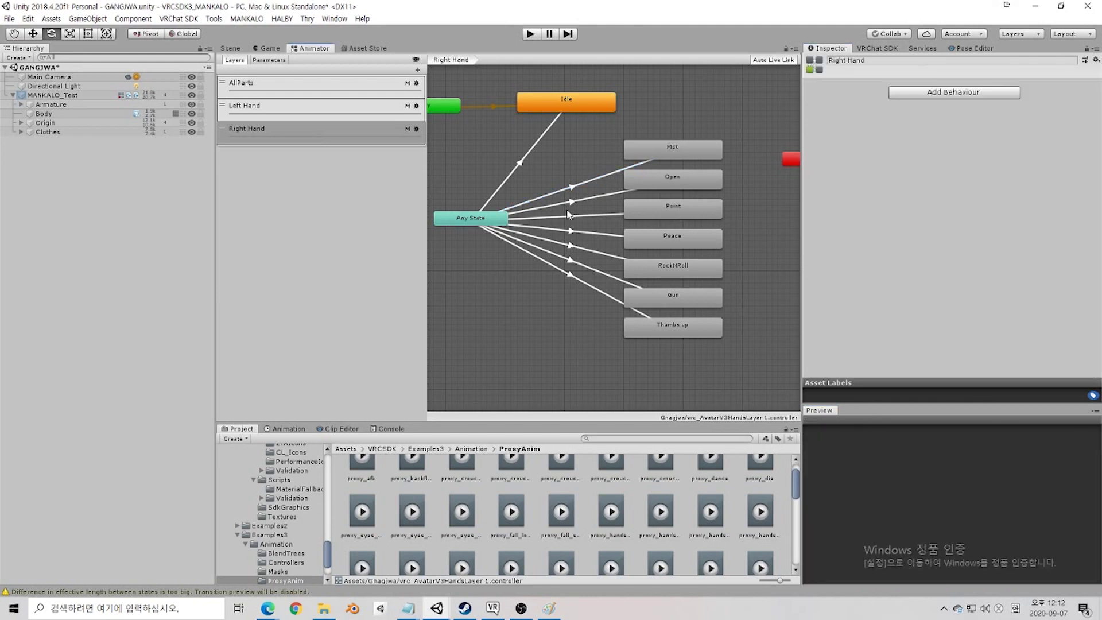
left_click(573, 201)
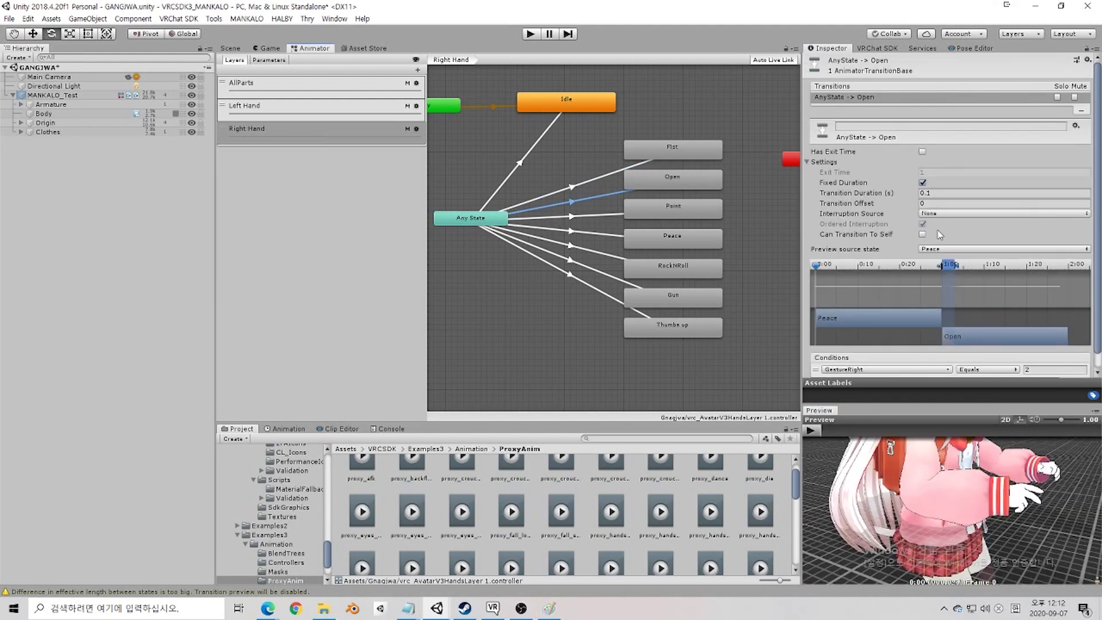
left_click(580, 217)
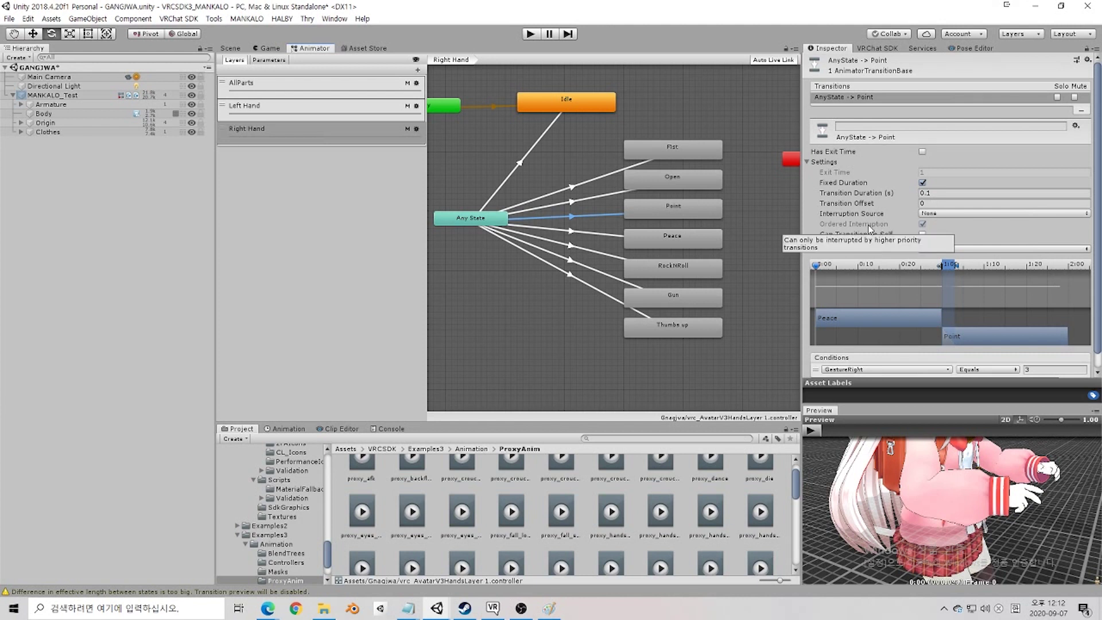
left_click(576, 232)
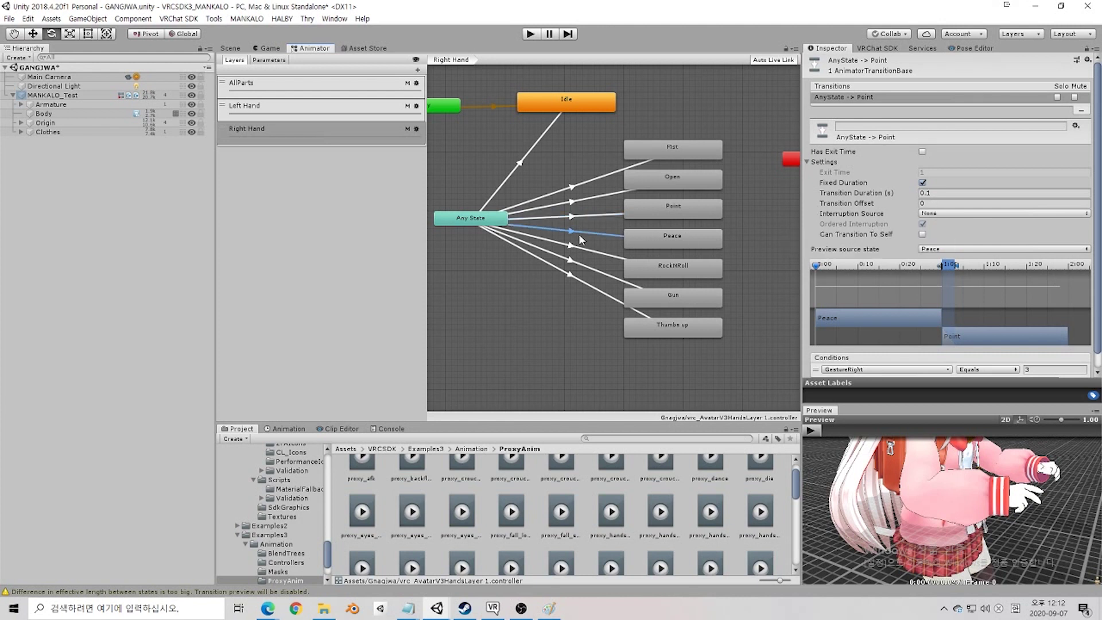
left_click(571, 245)
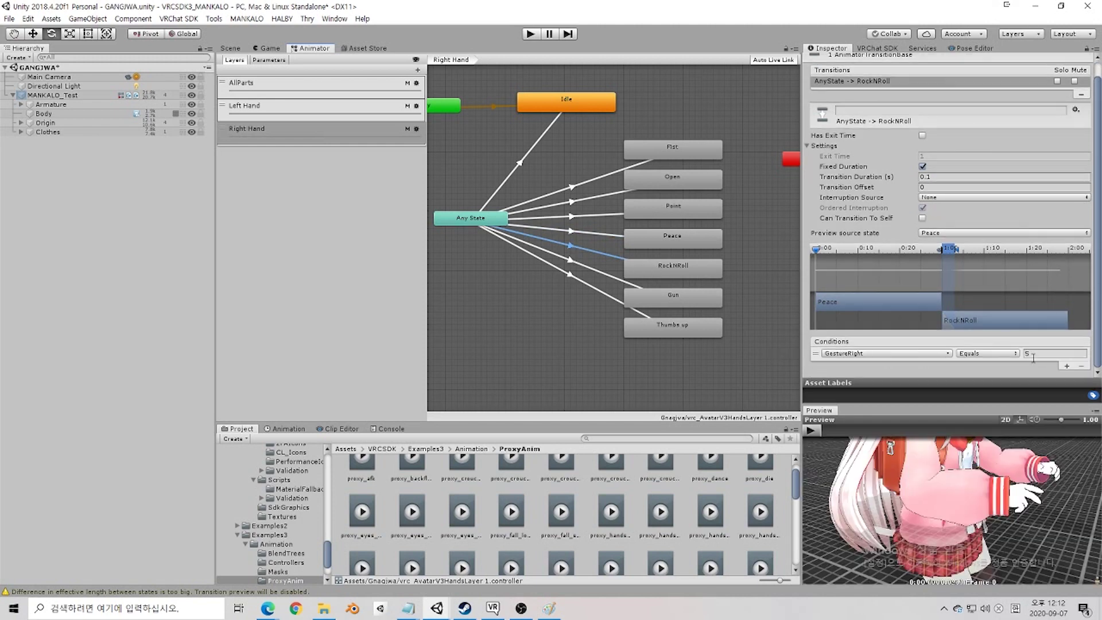
left_click(648, 308)
left_click(581, 266)
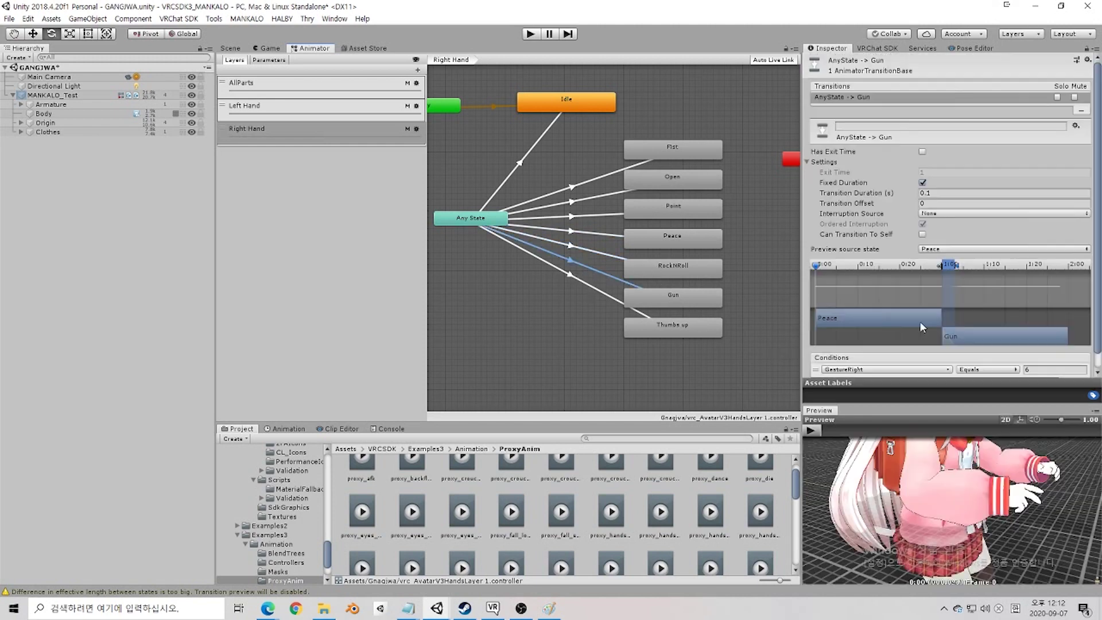
scroll(956, 351, "down", 1)
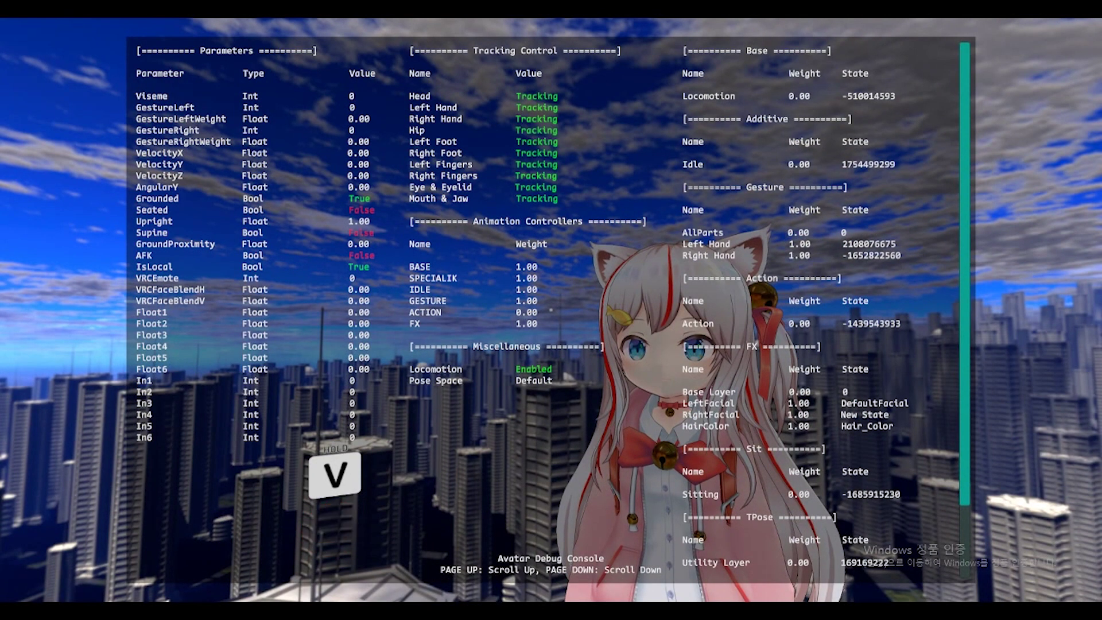
Step: In VRChat, test gesture 3 on the left hand and on the right hand, returning each to 0, while watching the Avatar Debug Console
key("shift+F4")
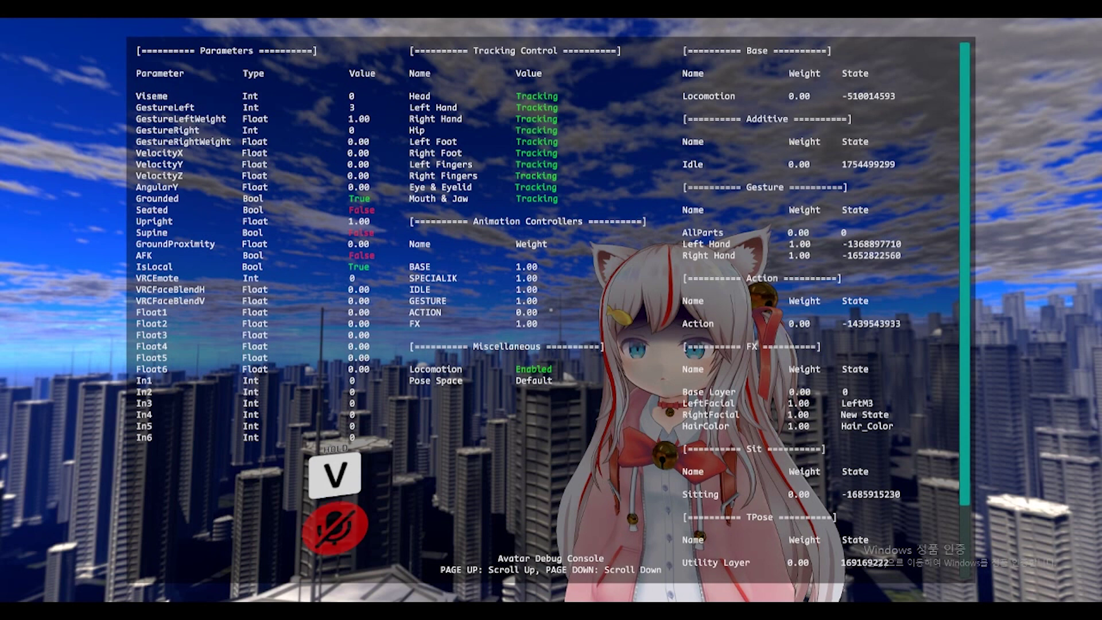
key("shift+F1")
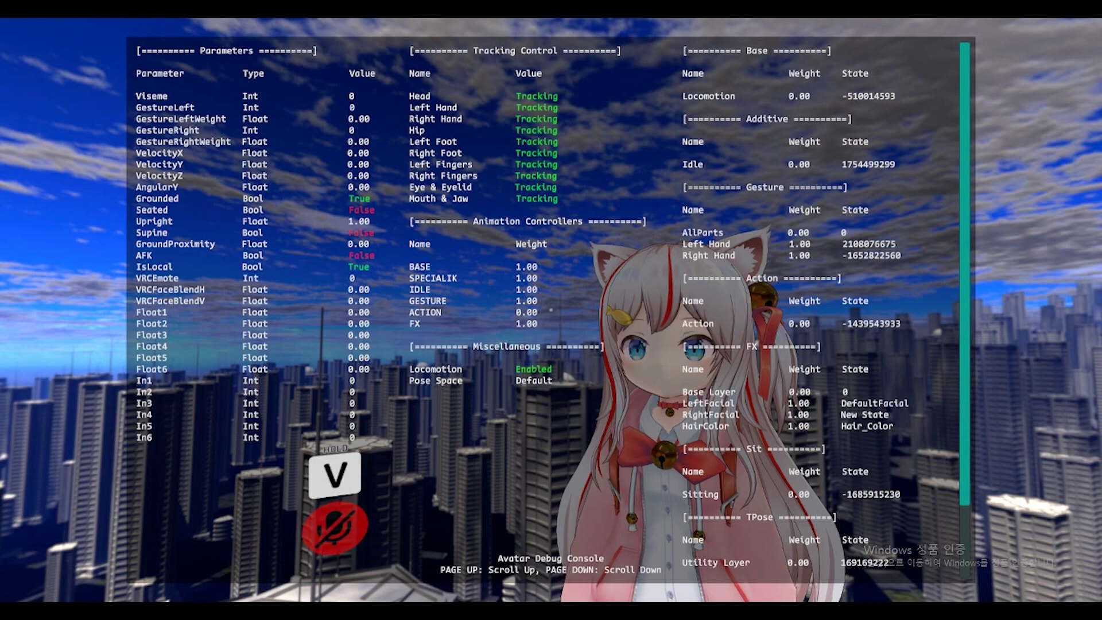
key("shift+F4")
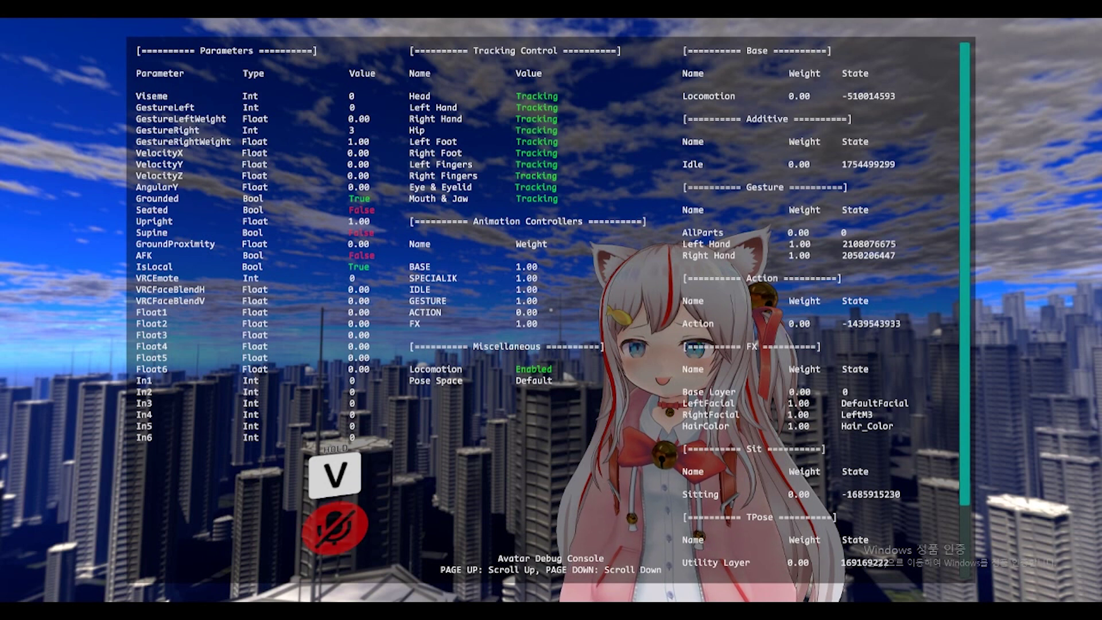
key("shift+F1")
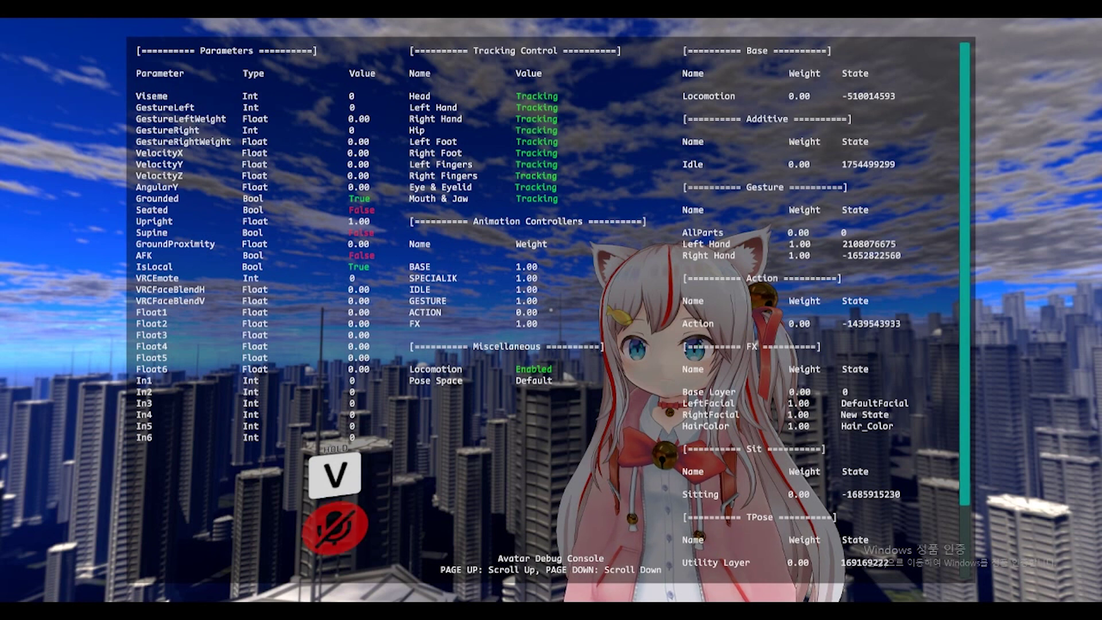
Step: Switch to Unity and replace the FX playable layer of the MANKALO_Test avatar descriptor with an empty custom controller slot
key("alt+Tab")
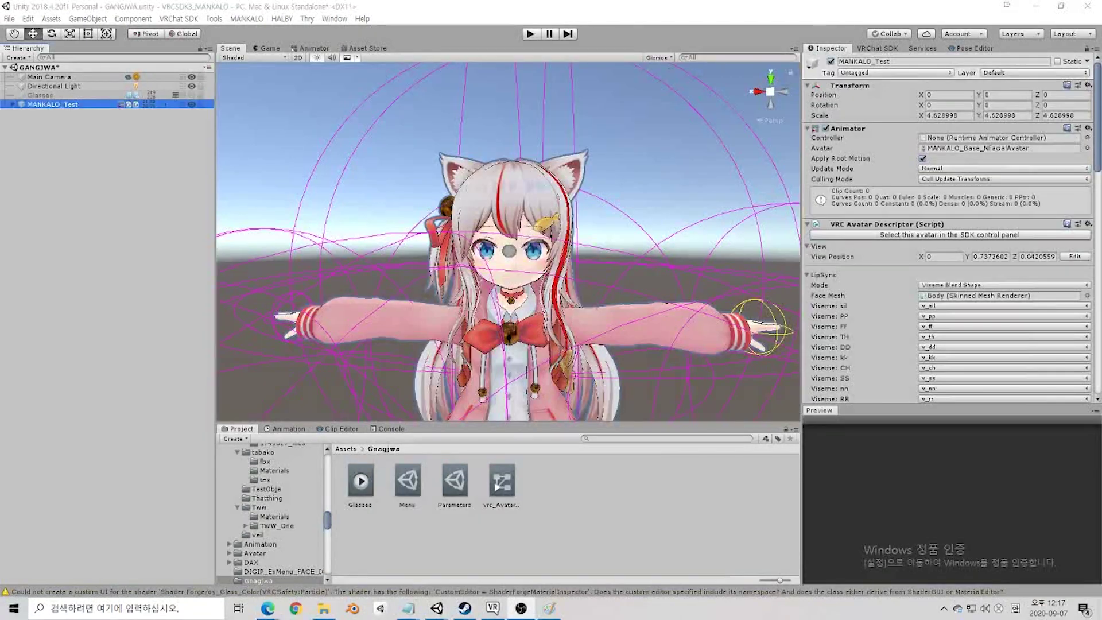
scroll(866, 259, "down", 6)
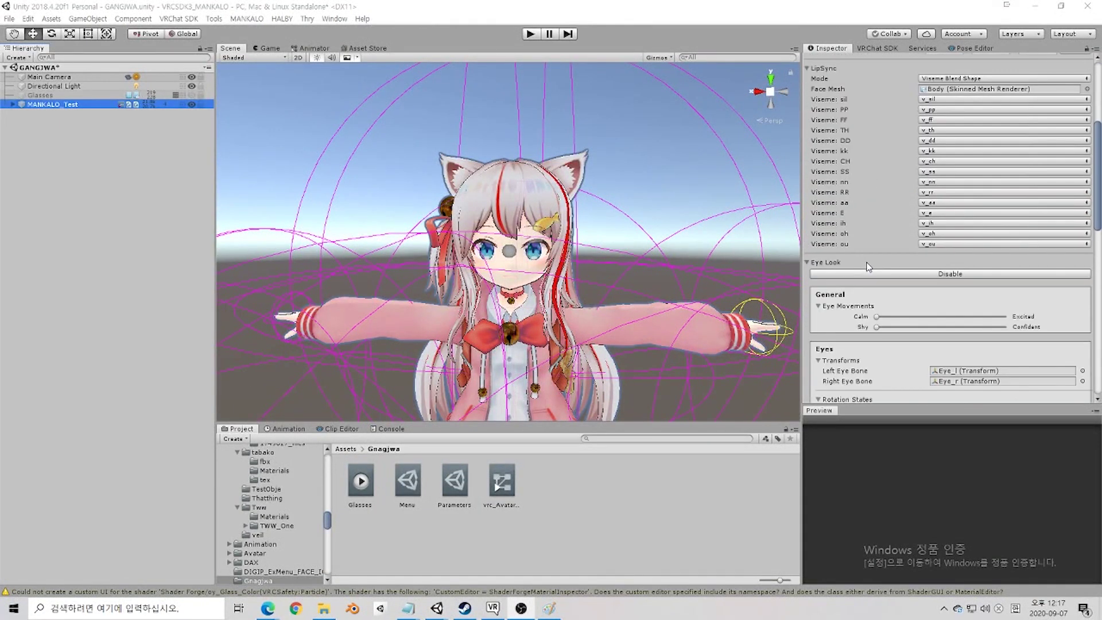
scroll(867, 267, "down", 10)
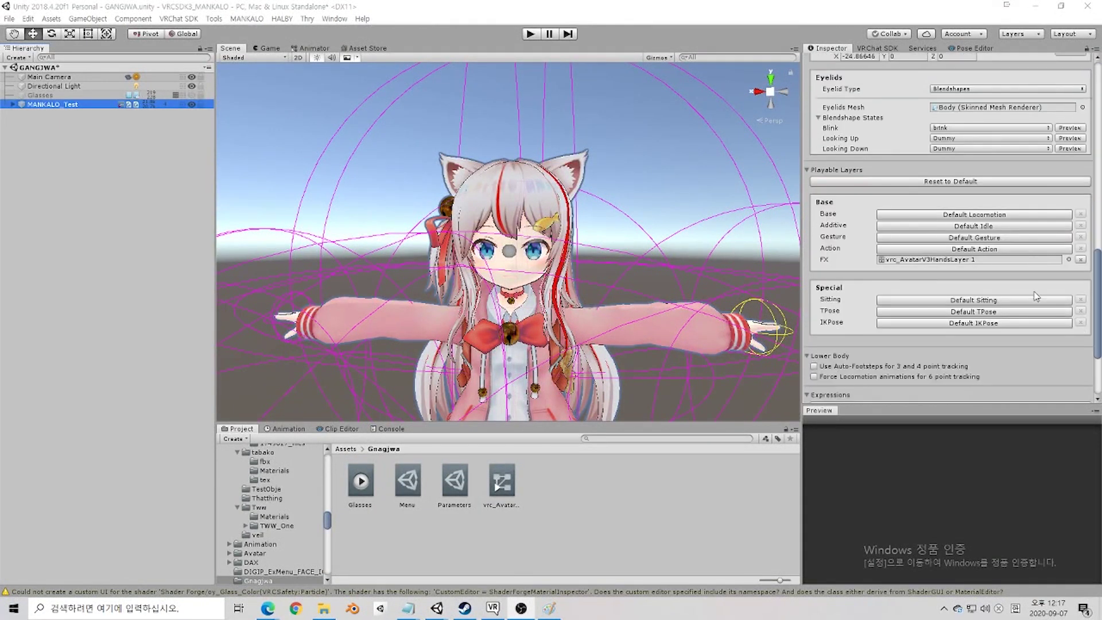
left_click(1080, 260)
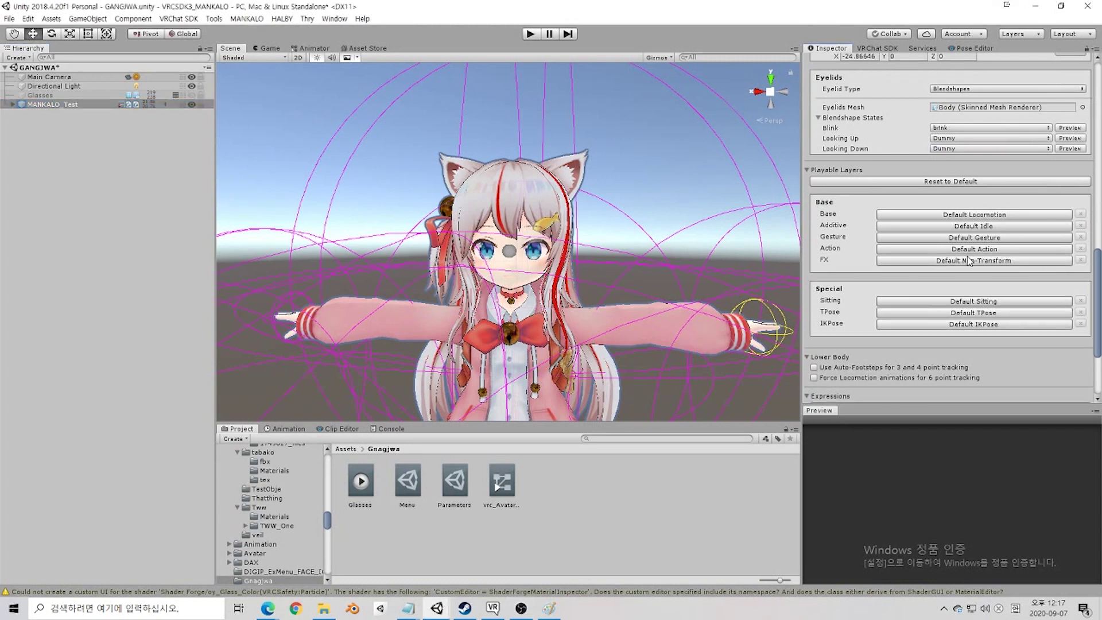
left_click(948, 261)
scroll(948, 267, "down", 3)
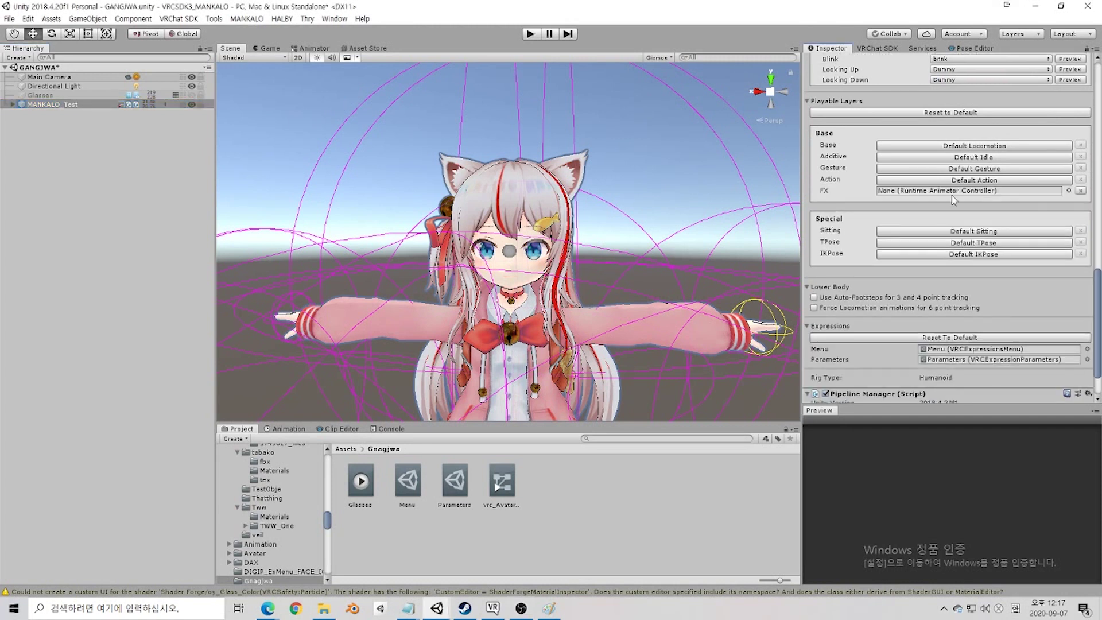
Step: Assign the vrc_AvatarV3HandsLayer 1 controller to the FX playable layer and locate the assigned expressions menu and parameters assets
left_click_drag(492, 480, 948, 337)
left_click_drag(951, 203, 950, 194)
left_click(949, 349)
left_click(950, 358)
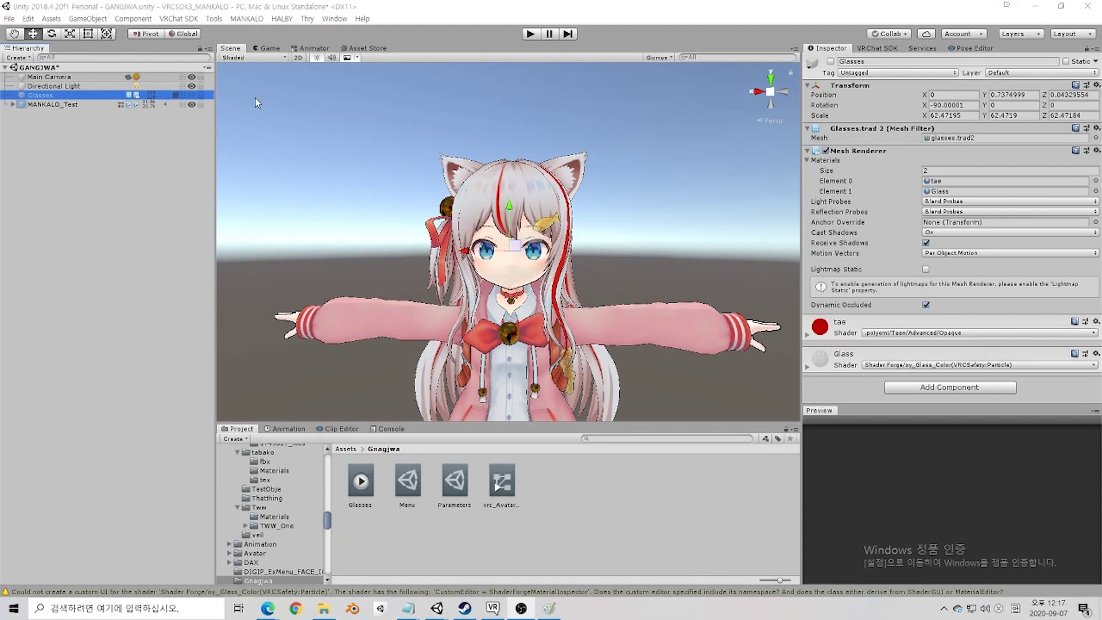
Step: Toggle the Glasses object's active state on and off to preview the glasses on the avatar, leaving it inactive
left_click(48, 132)
left_click(45, 95)
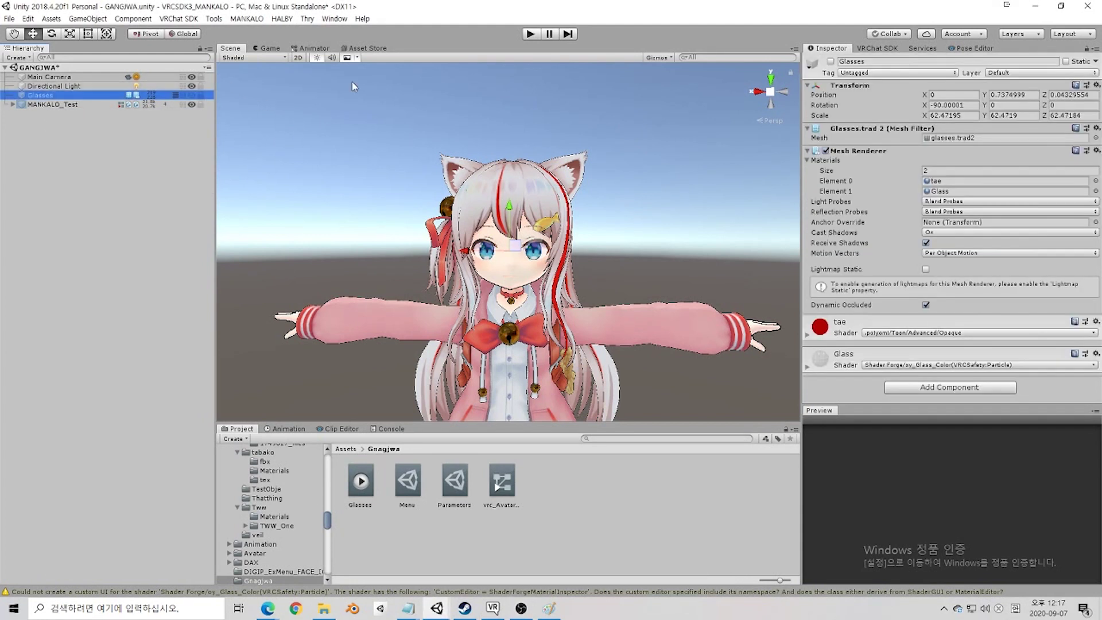
left_click(830, 61)
left_click(830, 62)
left_click(830, 61)
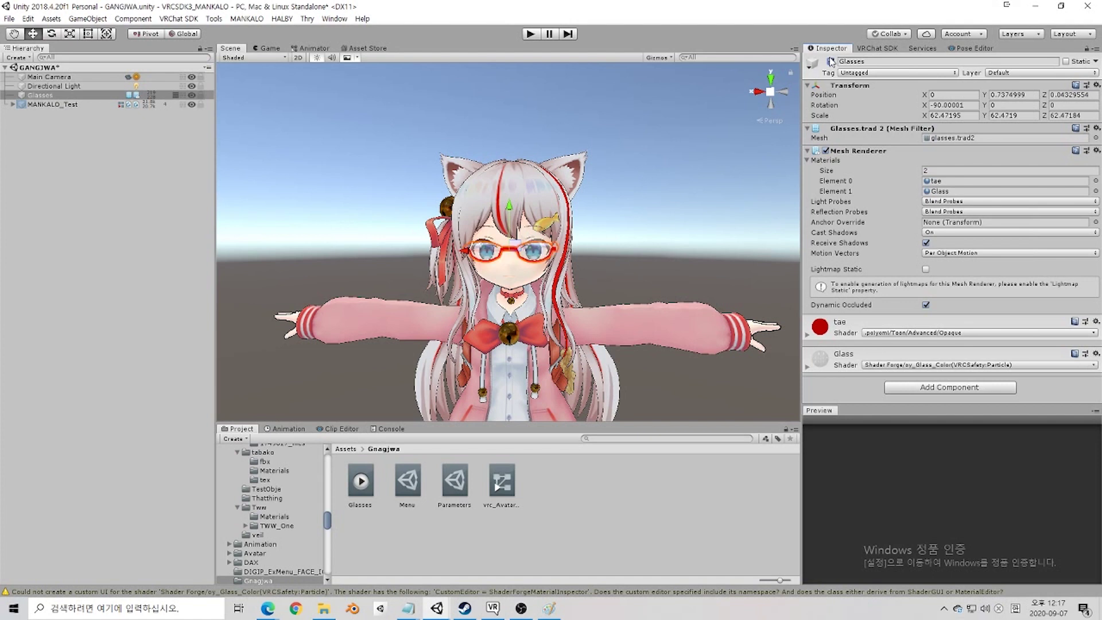
left_click(830, 61)
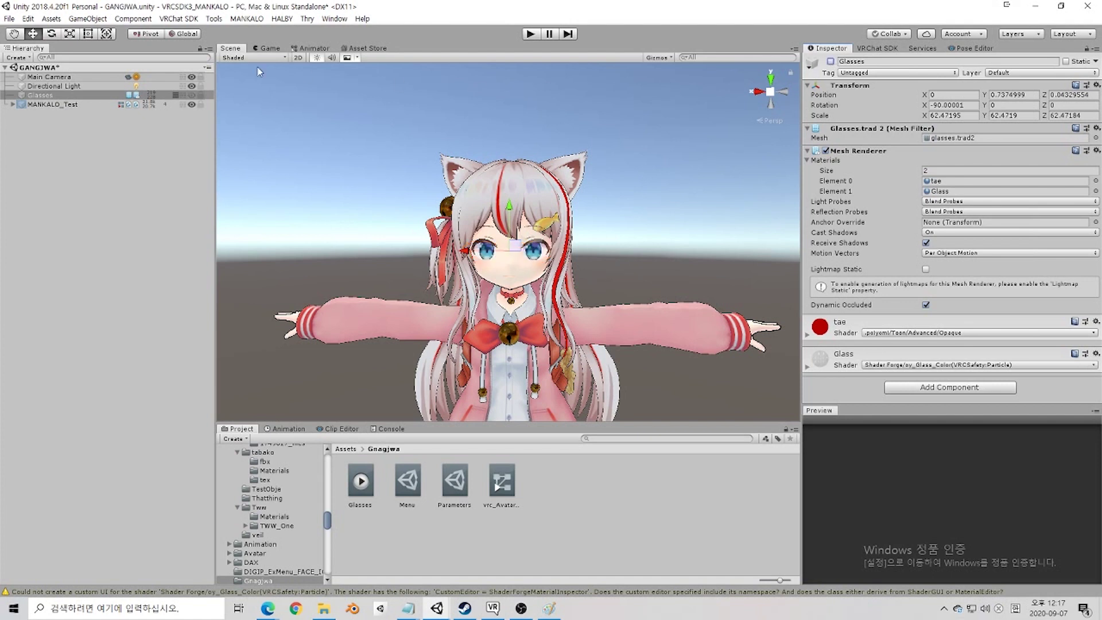
Step: Activate the Glasses object and make it a child of the Head bone in the MANKALO_Test armature
left_click(830, 61)
left_click(13, 104)
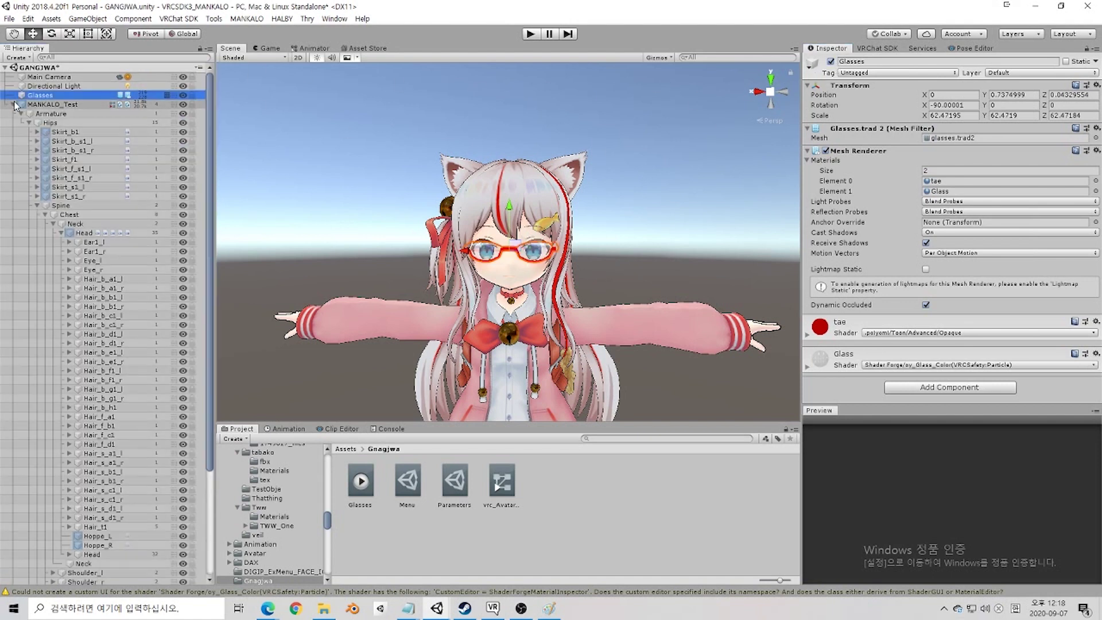
left_click(78, 235)
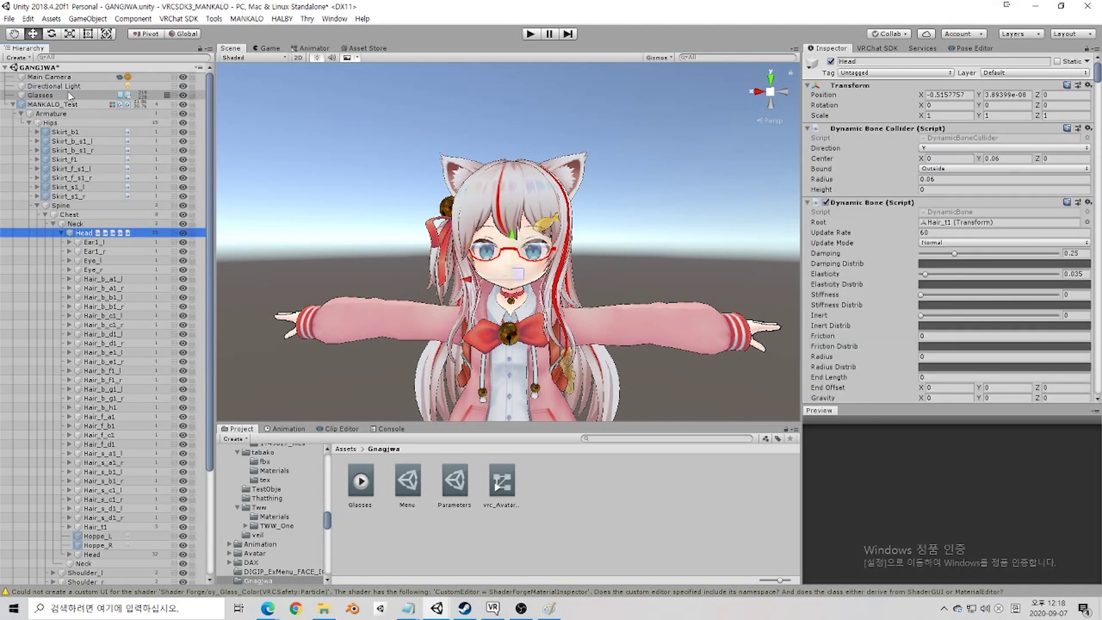
left_click_drag(40, 95, 85, 233)
Step: Rotate the Head bone to test whether the glasses follow it, and undo the rotation
left_click(78, 216)
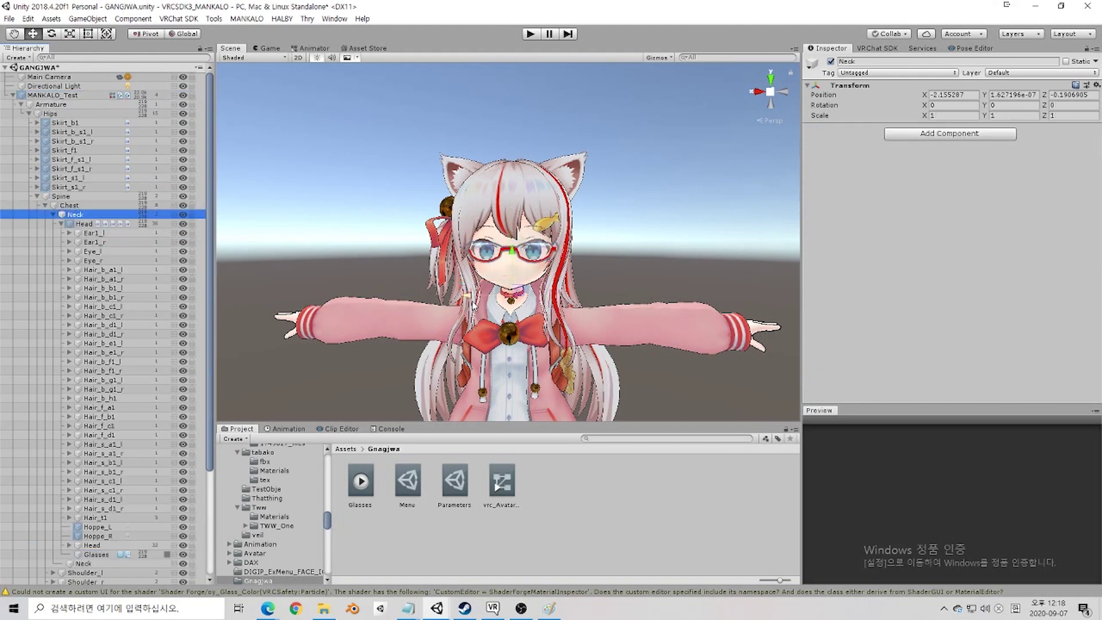
left_click(82, 224)
key("e")
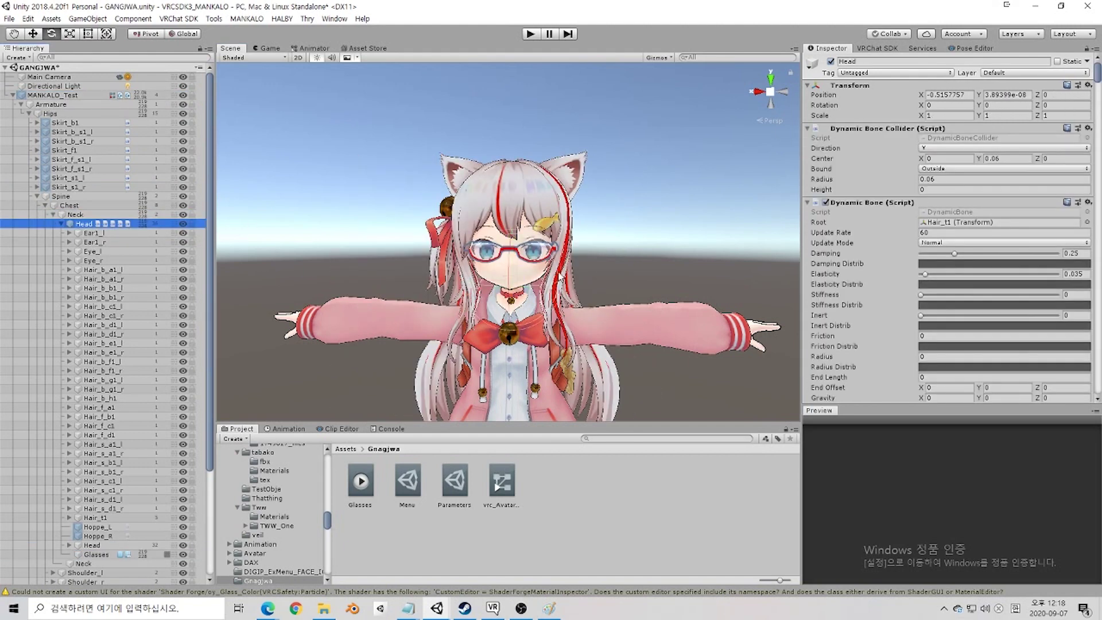
left_click_drag(559, 261, 587, 304)
key("ctrl+z")
key("w")
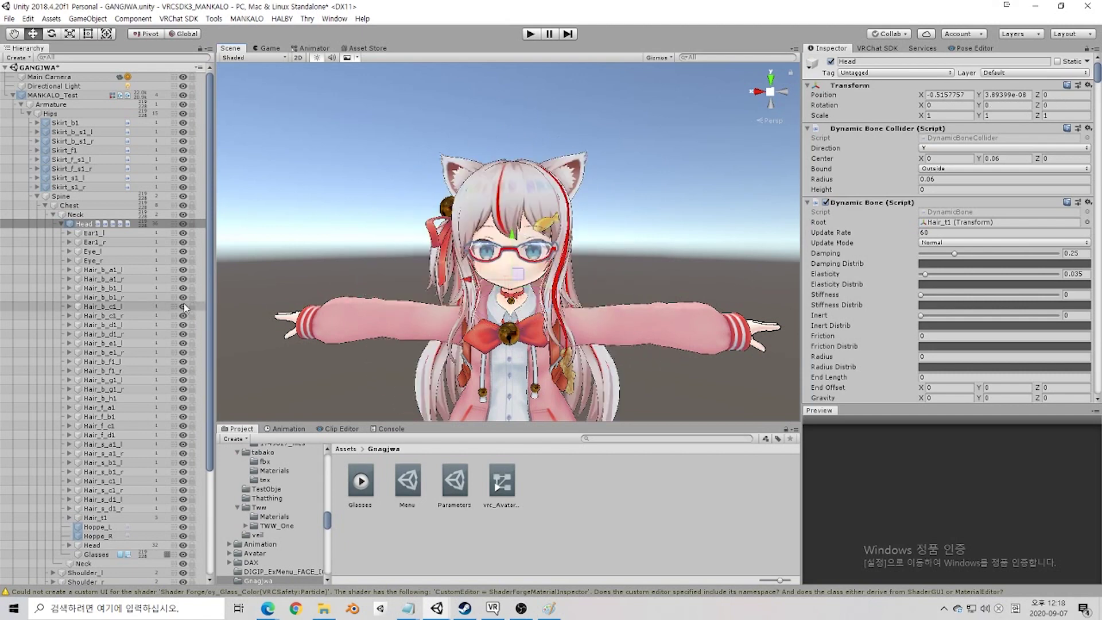
Step: Deactivate the Glasses object under the Head bone and collapse the avatar's Armature hierarchy
scroll(94, 518, "down", 3)
left_click(96, 451)
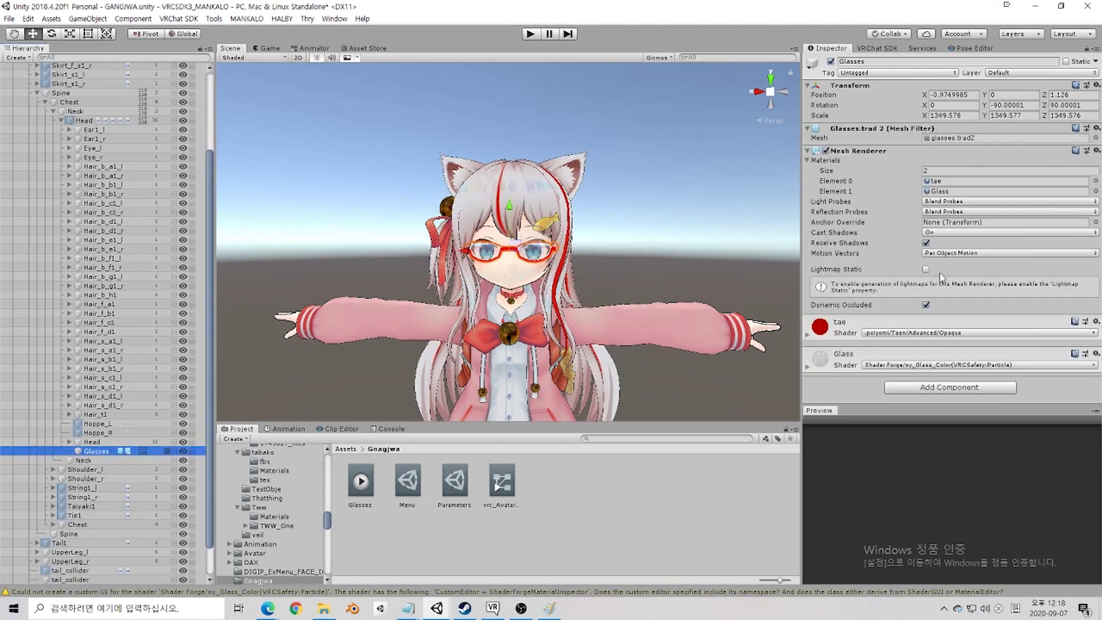
left_click(830, 61)
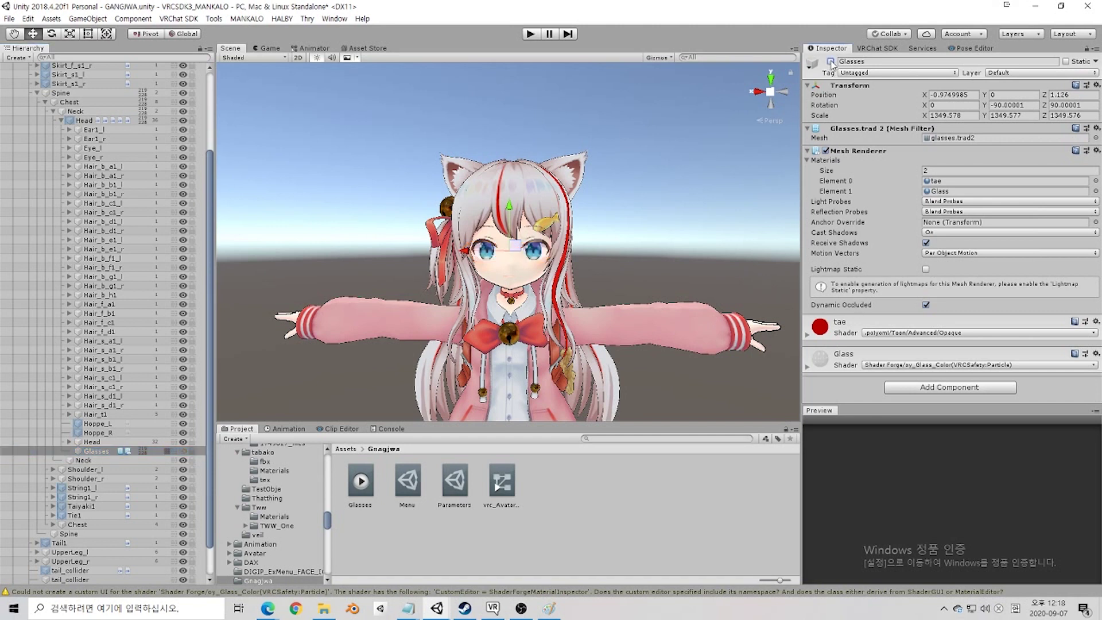
scroll(7, 127, "up", 4)
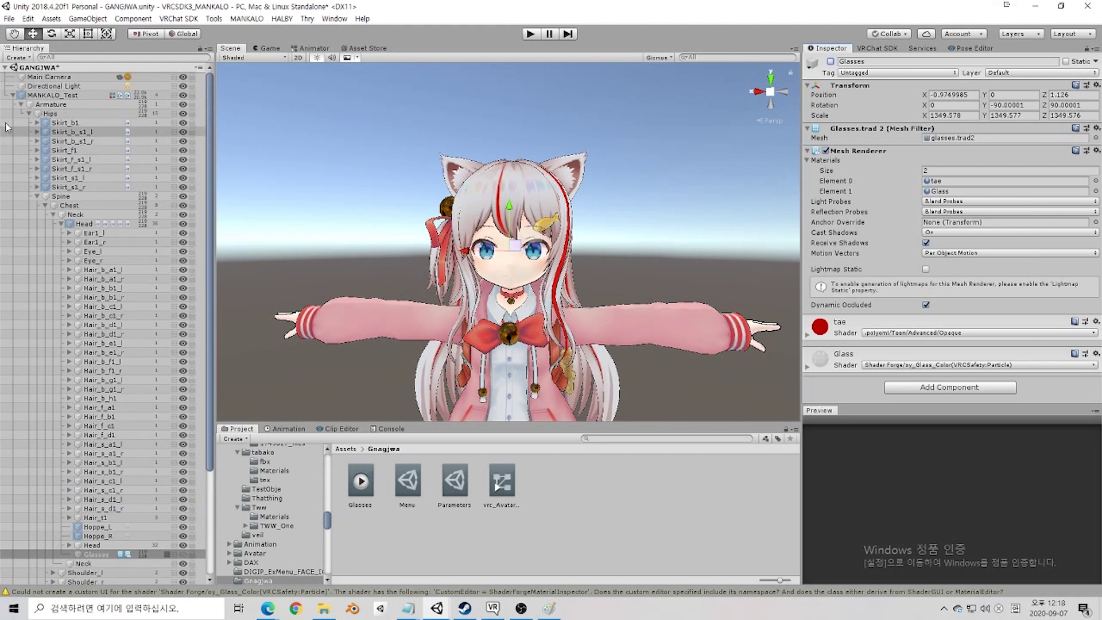
left_click(21, 105)
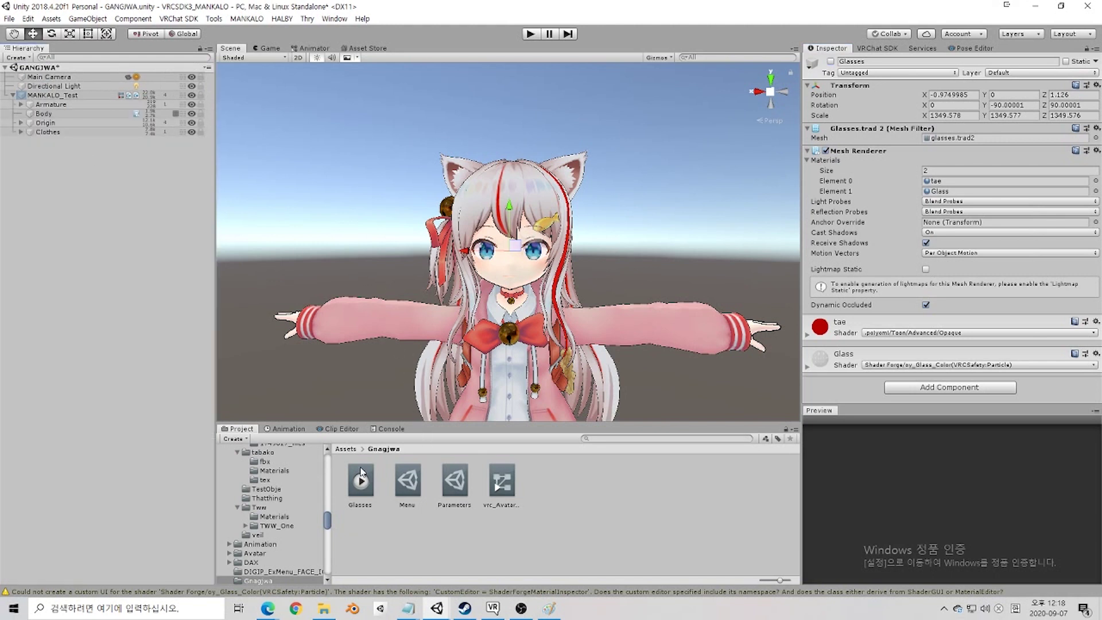
Step: Delete the existing Glasses animation clip from the Gnagjwa folder
left_click(360, 484)
key("Delete")
key("Return")
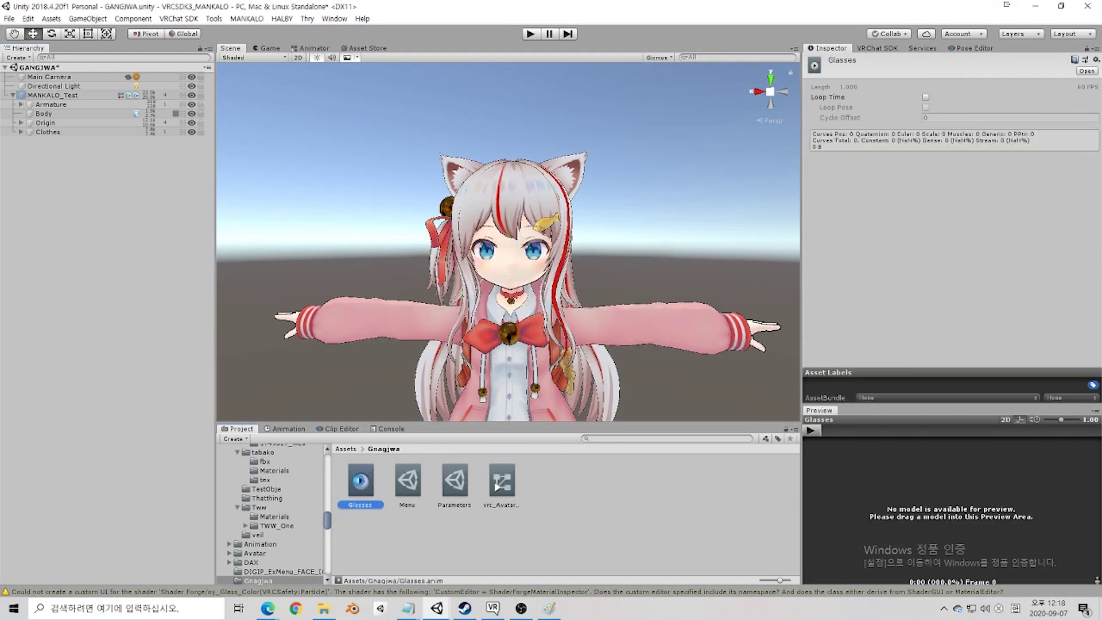
Step: Create a new animation clip named Glasses in the Gnagjwa folder
right_click(491, 486)
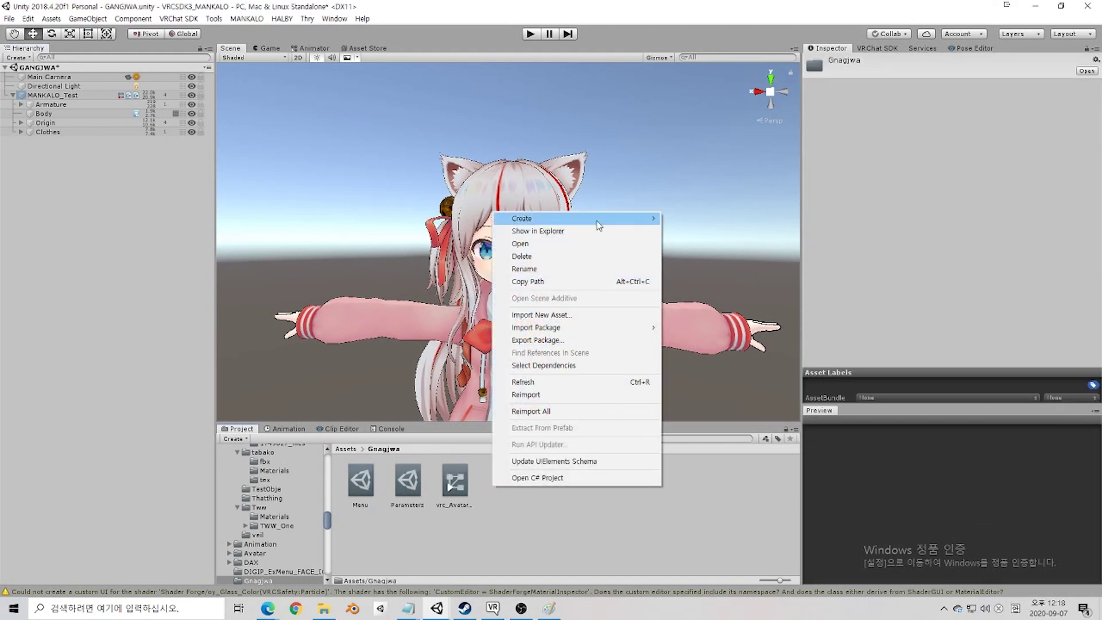
mouse_move(601, 219)
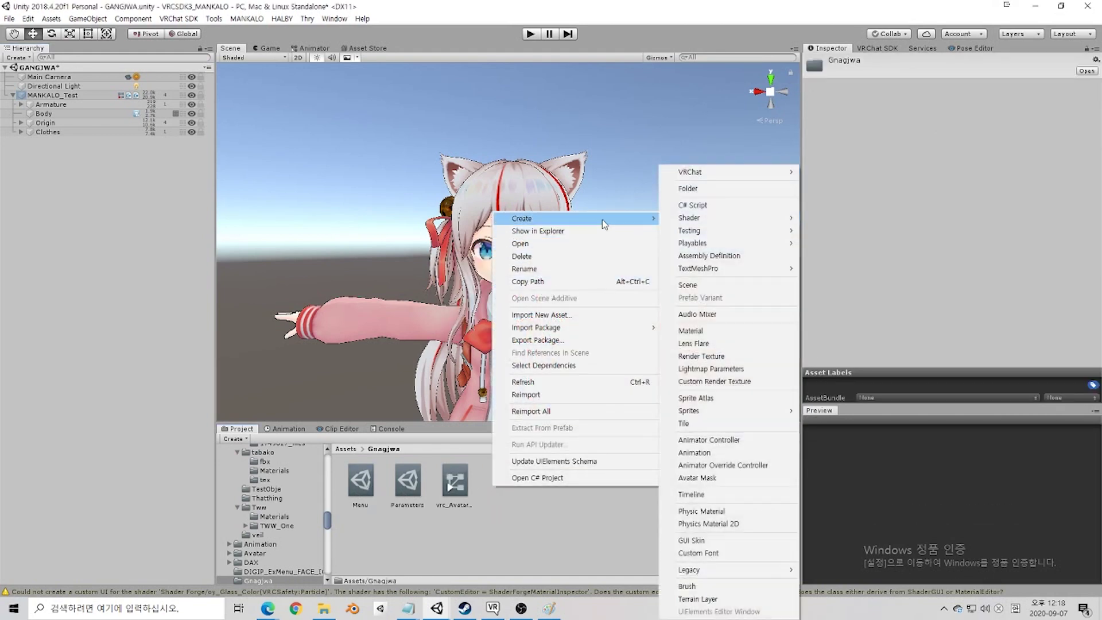
left_click(704, 454)
type("Glasses")
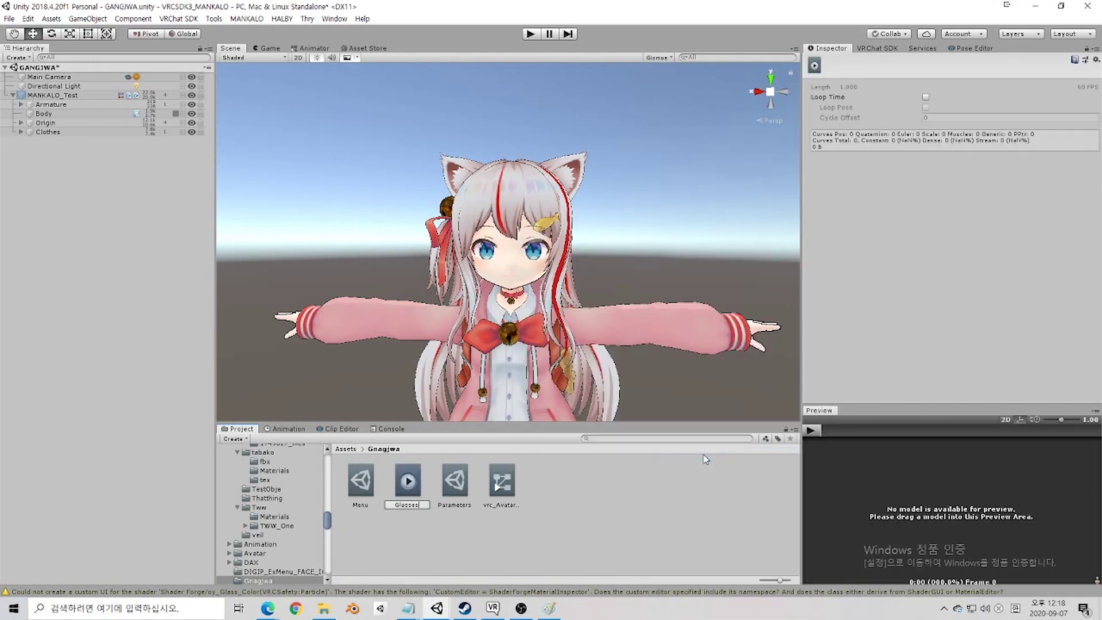
key("Return")
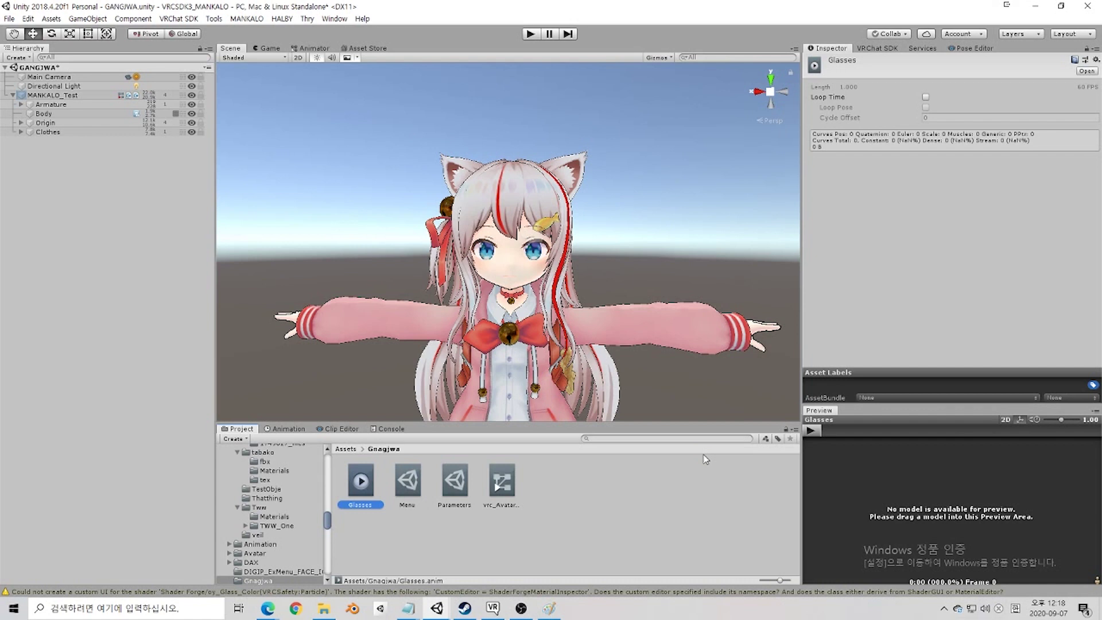
Step: Open the vrc_AvatarV3HandsLayer 1 controller in the Animator and delete its Accessory_Head layer
left_click(454, 481)
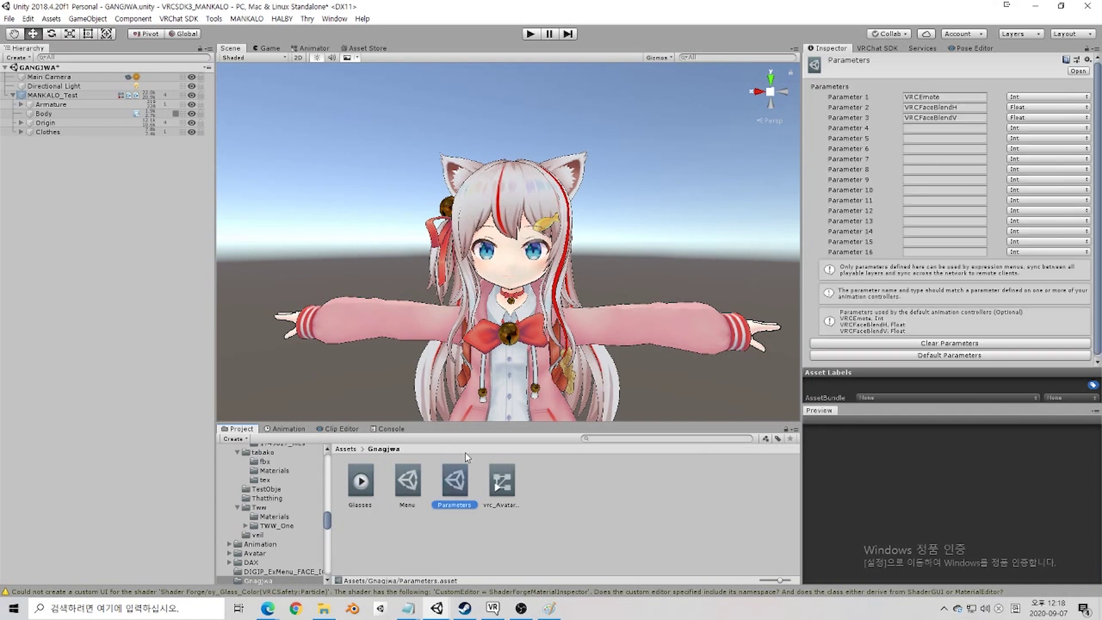
left_click(517, 489)
left_click(305, 49)
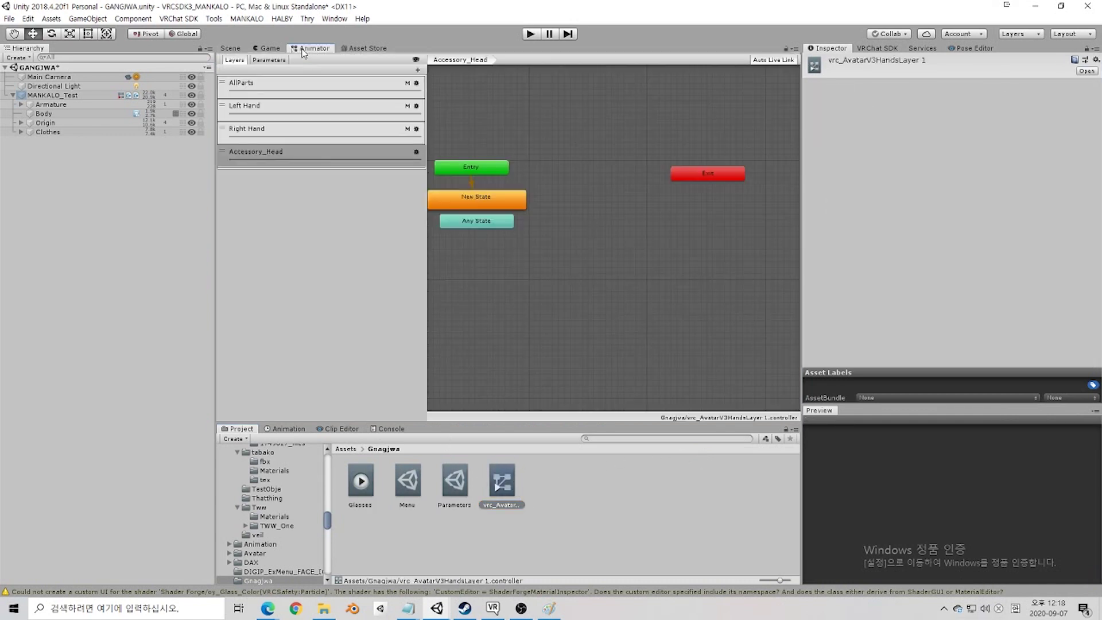
right_click(353, 154)
left_click(382, 163)
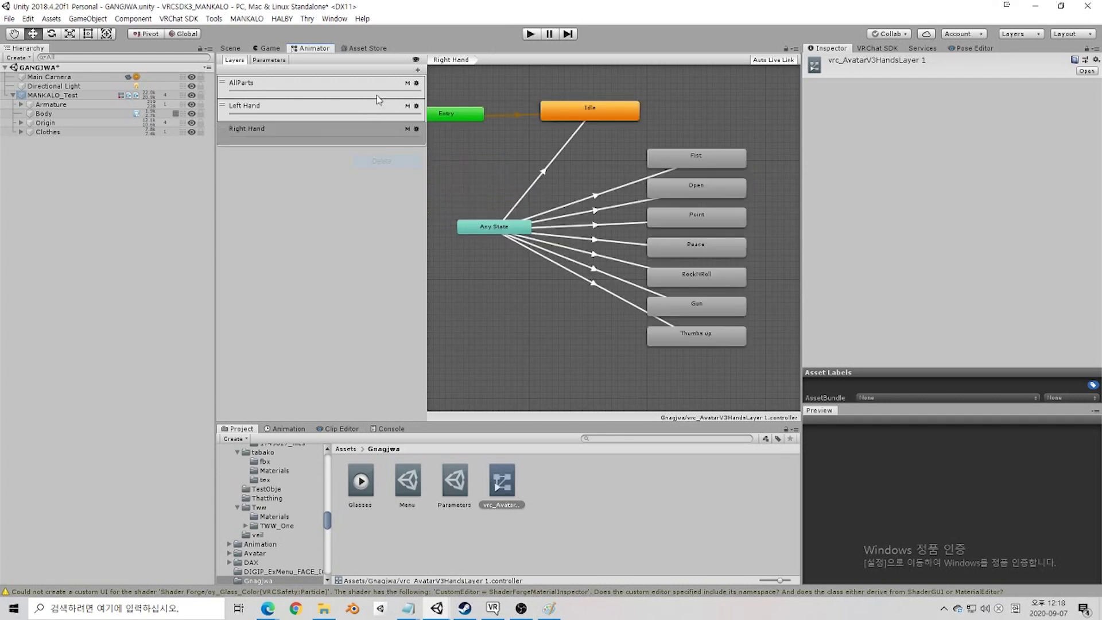
Step: Add a layer named Accessories_Head to the controller and adjust its weight in the layer settings
left_click(417, 71)
type("Accessories")
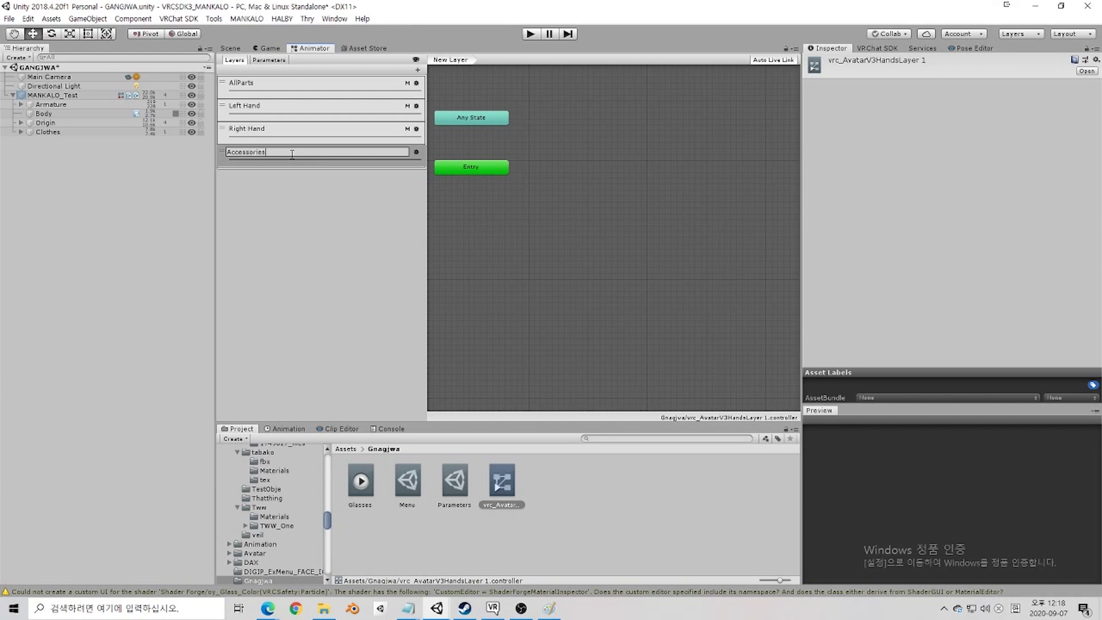
type("_Head")
key("Return")
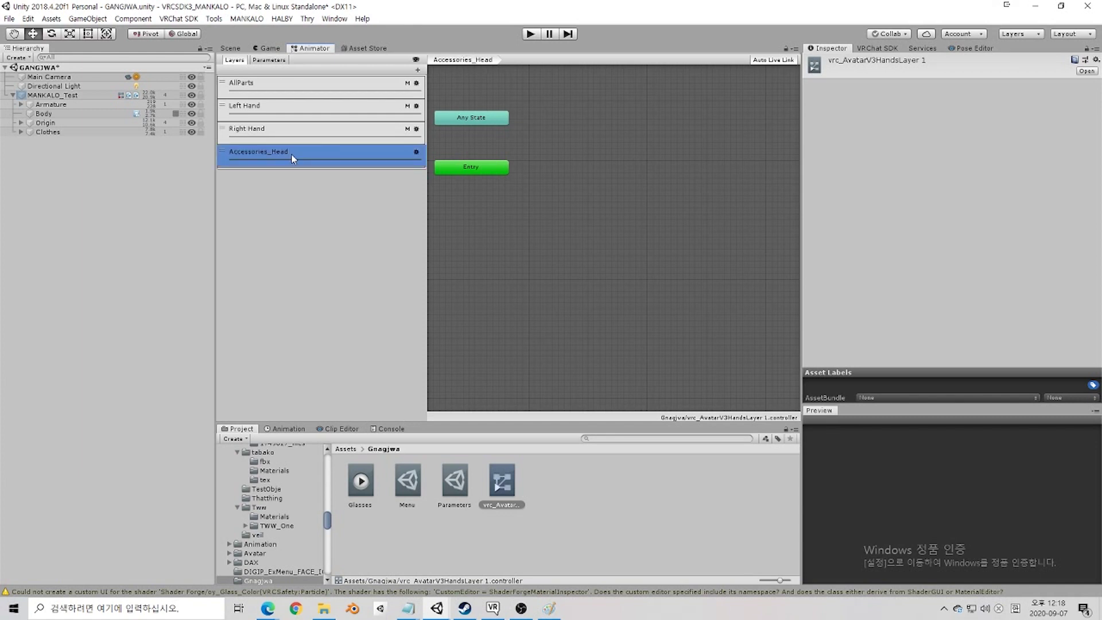
left_click(416, 151)
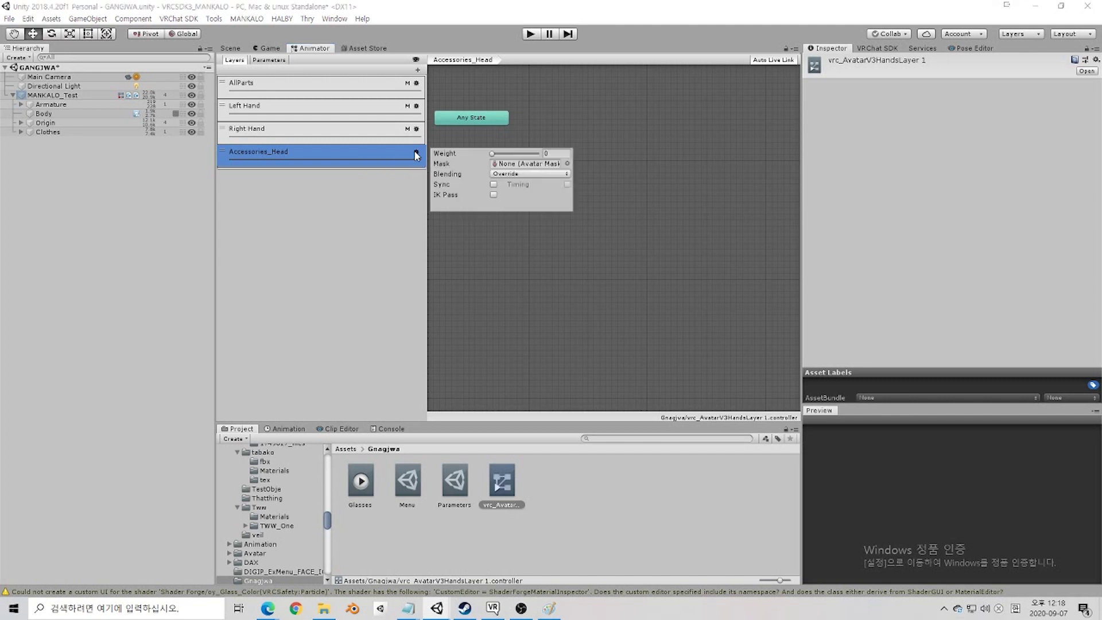
left_click(492, 153)
left_click(516, 154)
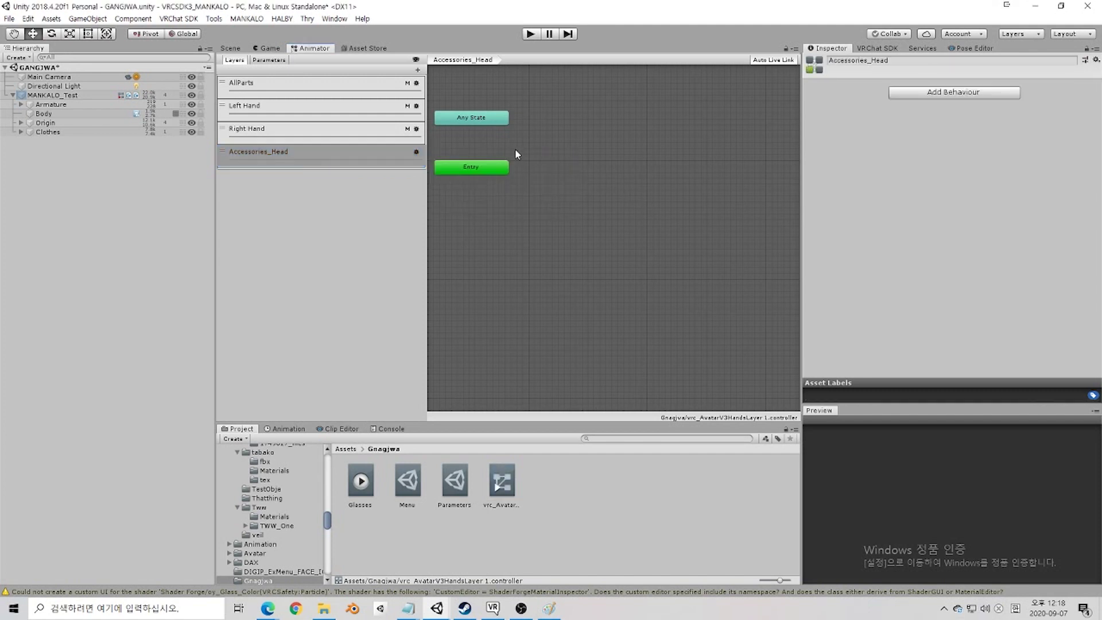
Step: Create an empty state below Entry in the Accessories_Head layer and assign proxy_hands_idle as its motion
left_click_drag(369, 482, 563, 503)
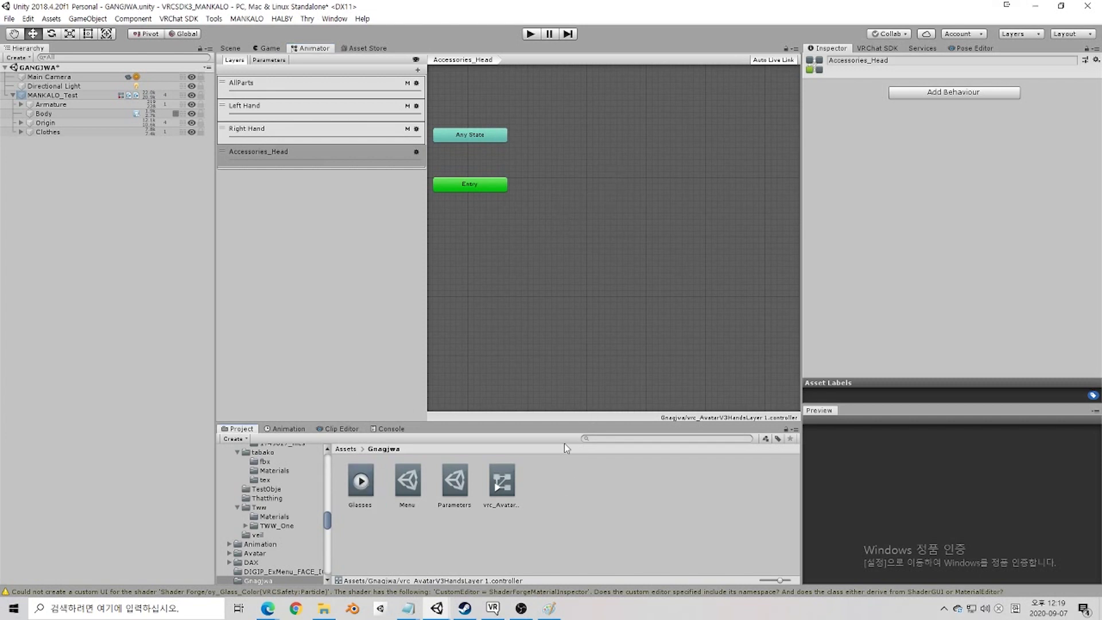
right_click(559, 313)
mouse_move(590, 321)
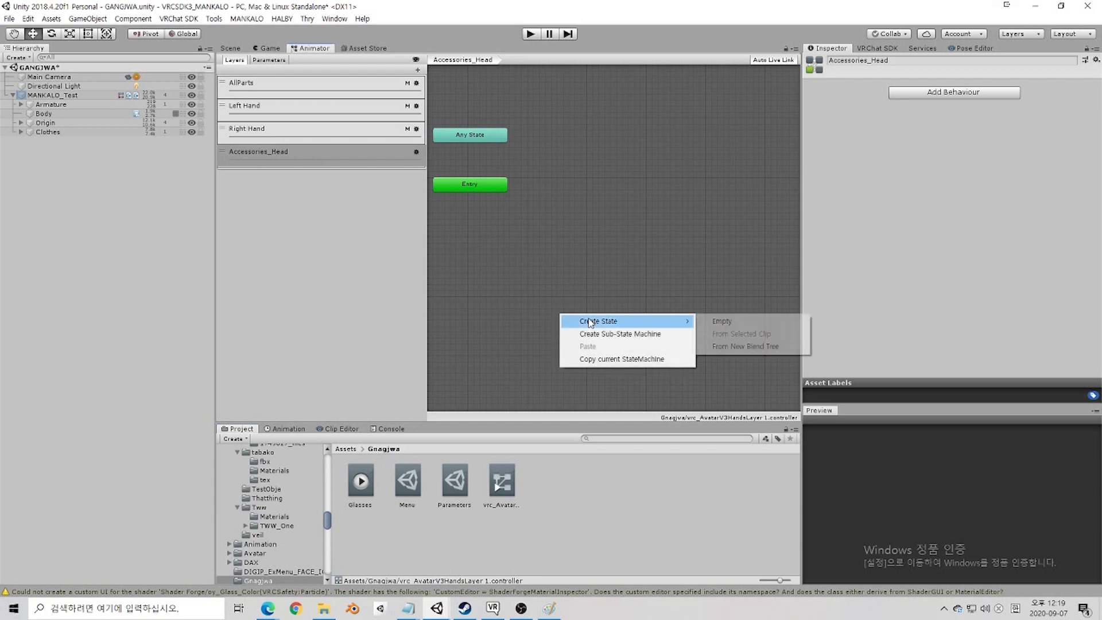
left_click(740, 322)
left_click_drag(626, 320, 503, 222)
left_click(1095, 86)
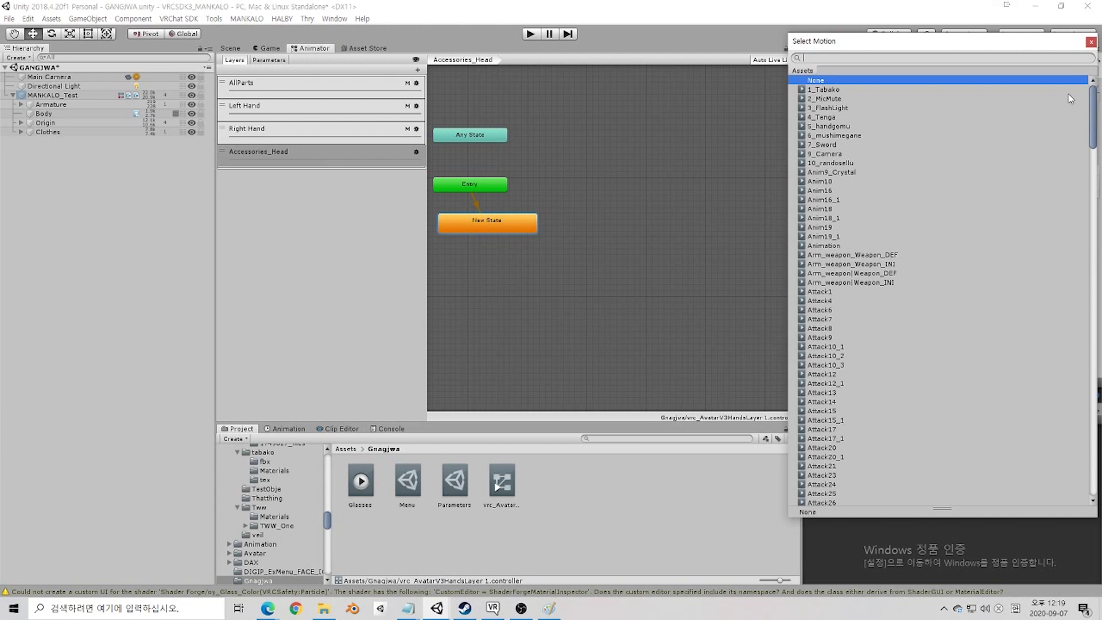
type("idle")
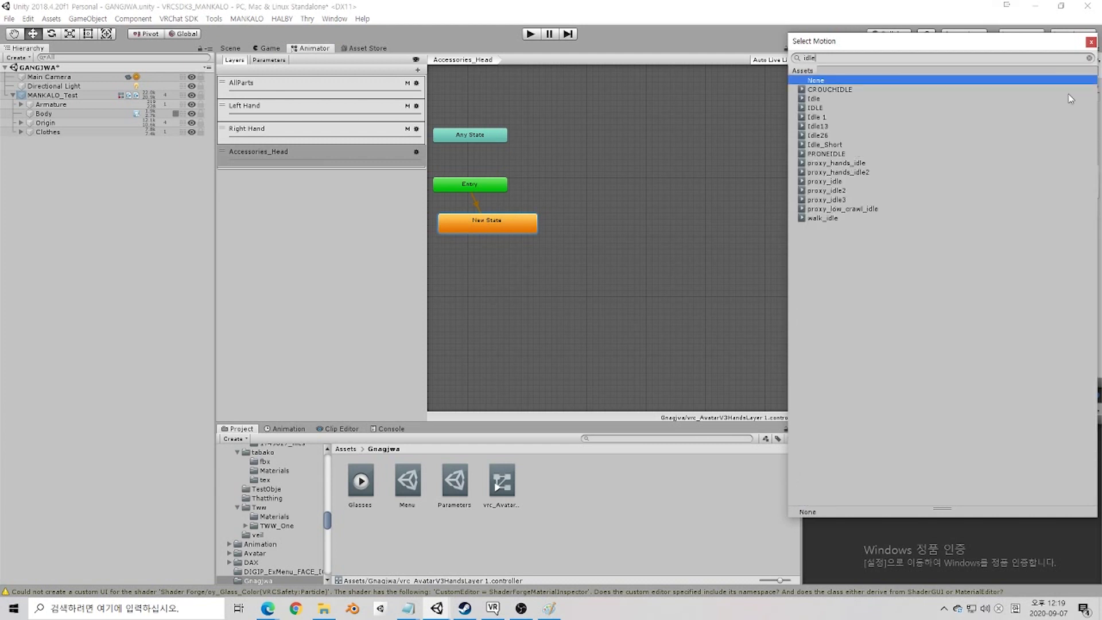
double_click(850, 164)
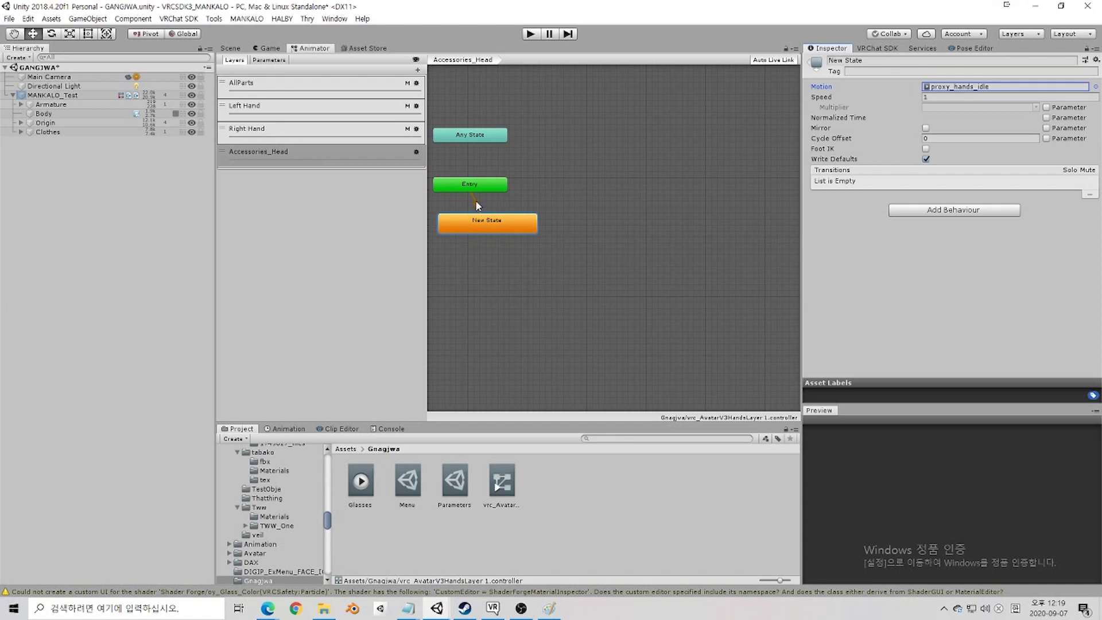
Step: Rename the new state Idle and arrange the graph with Idle beside Entry and Any State below Entry
left_click(899, 59)
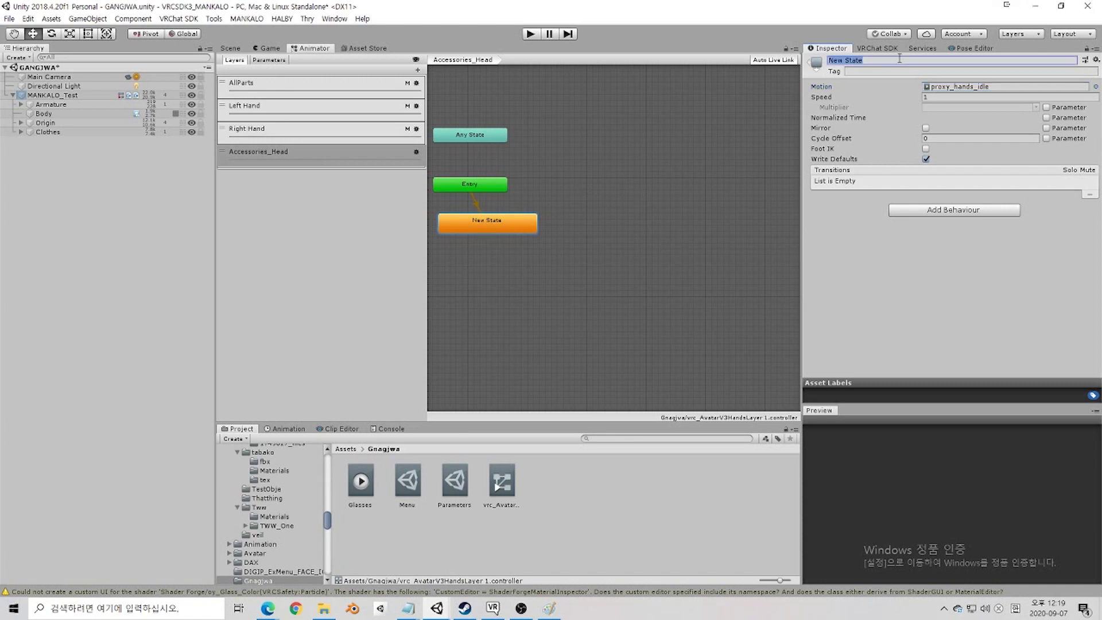
type("1")
left_click_drag(491, 225, 586, 190)
left_click_drag(469, 129, 474, 232)
left_click(540, 216)
Step: Add an Int parameter named Head to the animator controller
left_click(275, 60)
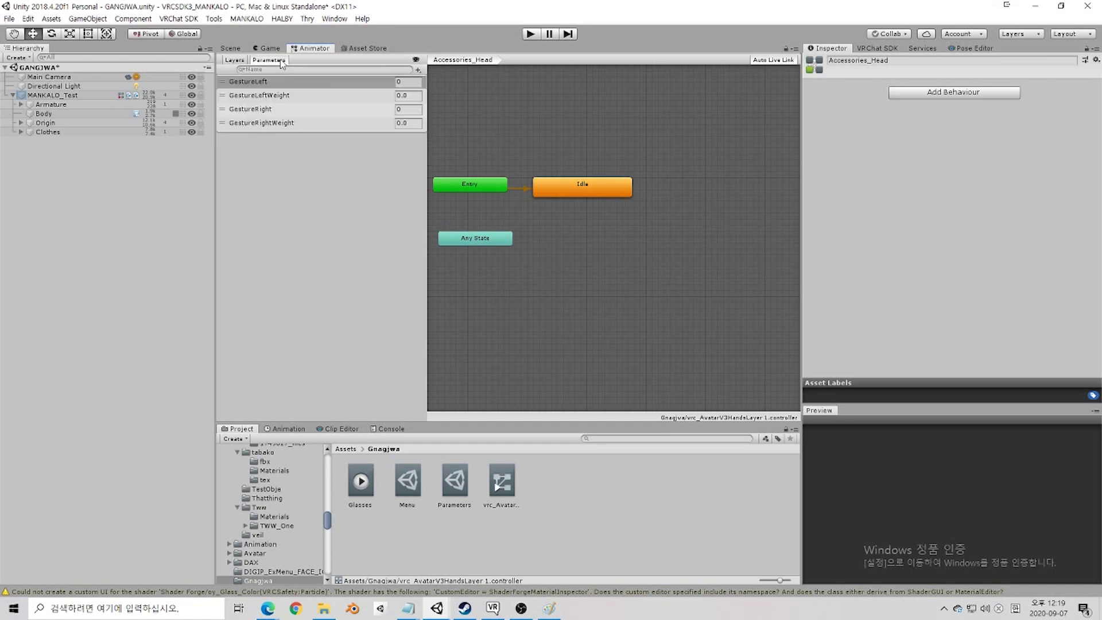
left_click(418, 70)
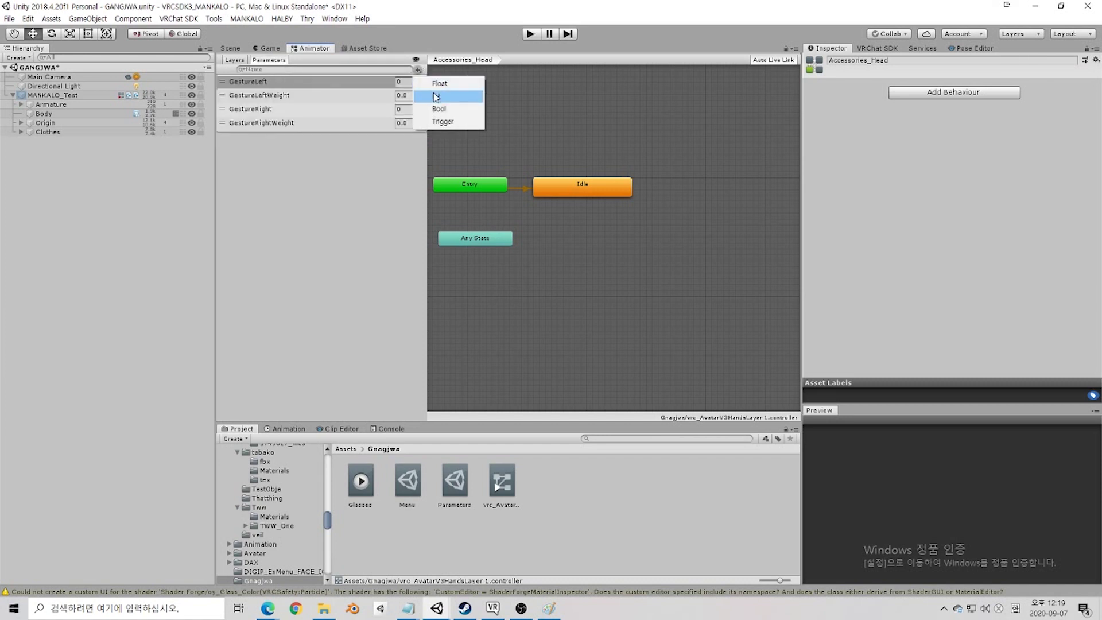
left_click(453, 97)
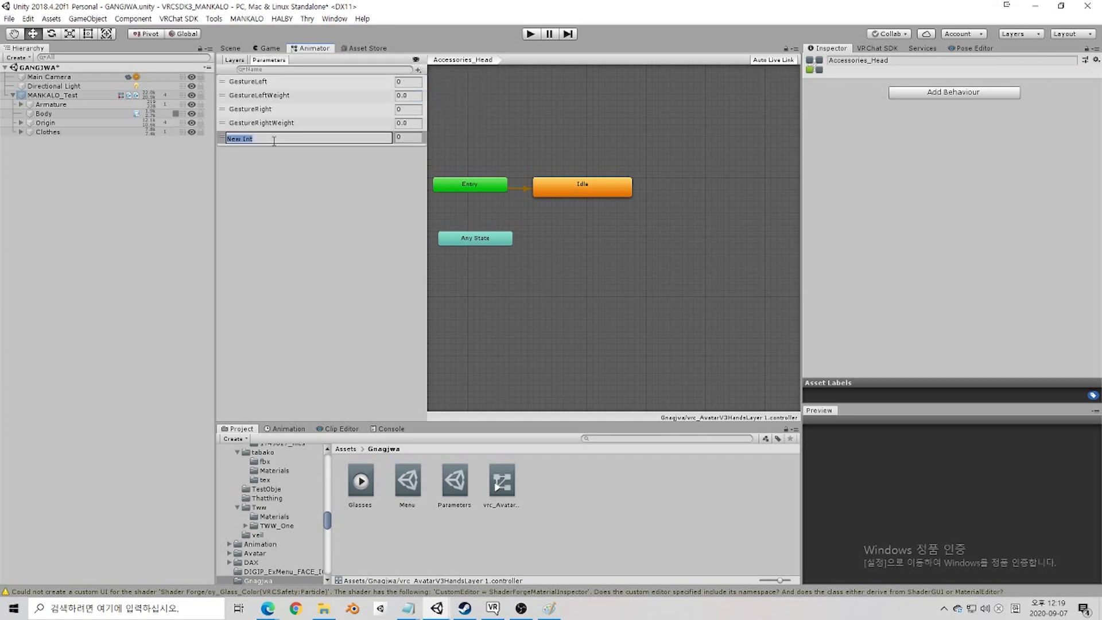
type("Acce")
key("ctrl+a")
type("Head")
key("Return")
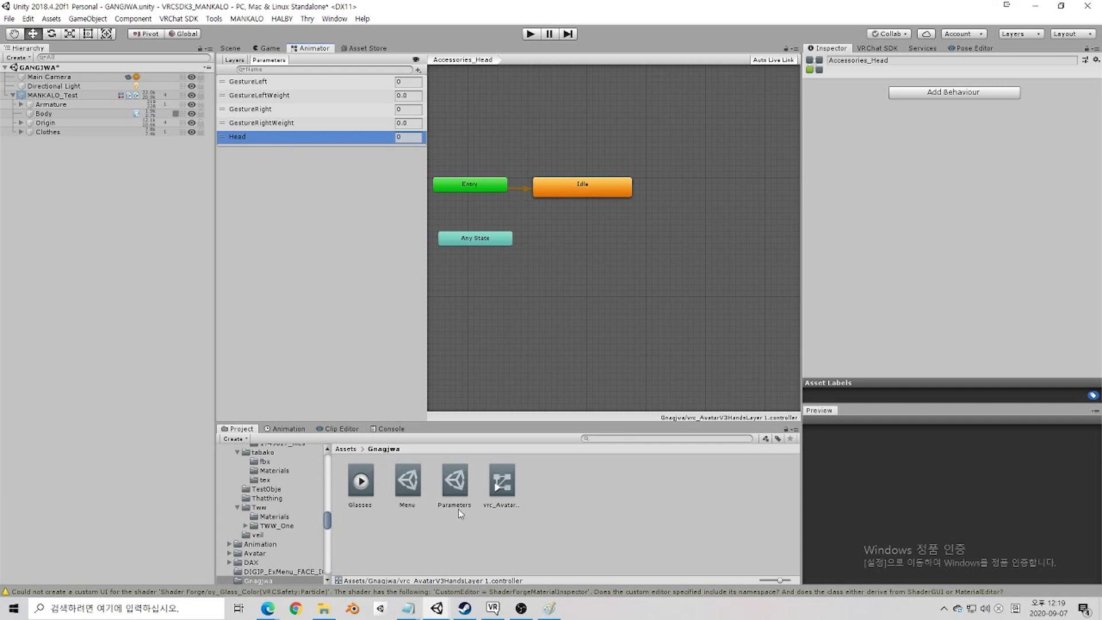
Step: Register Head as Parameter 4 with type Int in the Parameters expression asset
left_click(463, 486)
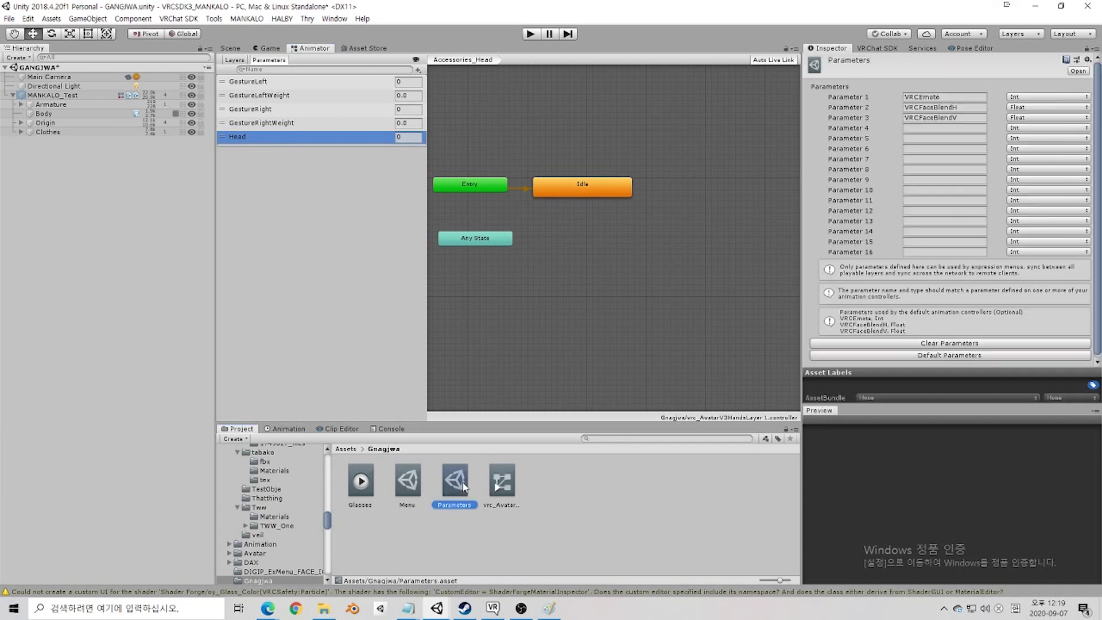
left_click(1024, 127)
left_click(1025, 130)
left_click(935, 129)
type("Head")
left_click(1010, 128)
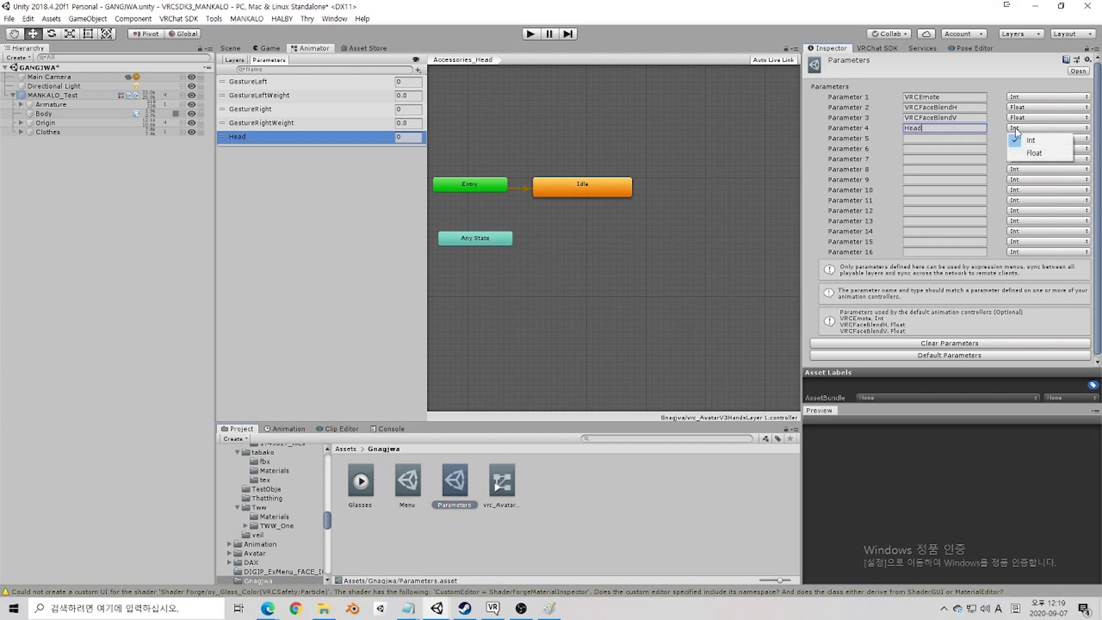
left_click(1027, 140)
left_click(1047, 129)
left_click(343, 135)
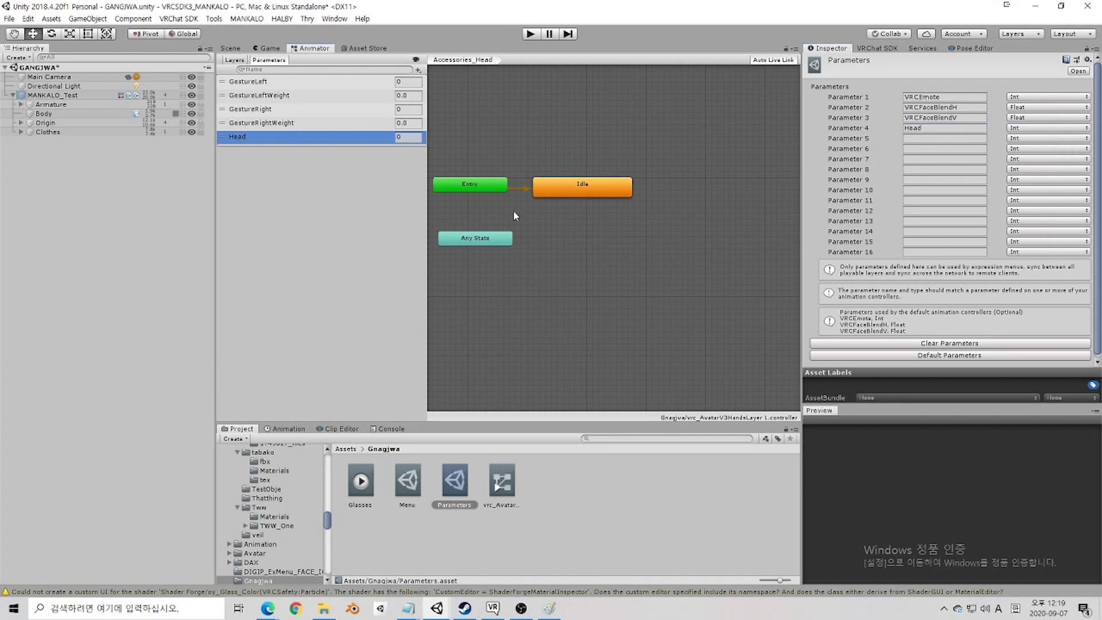
left_click(553, 259)
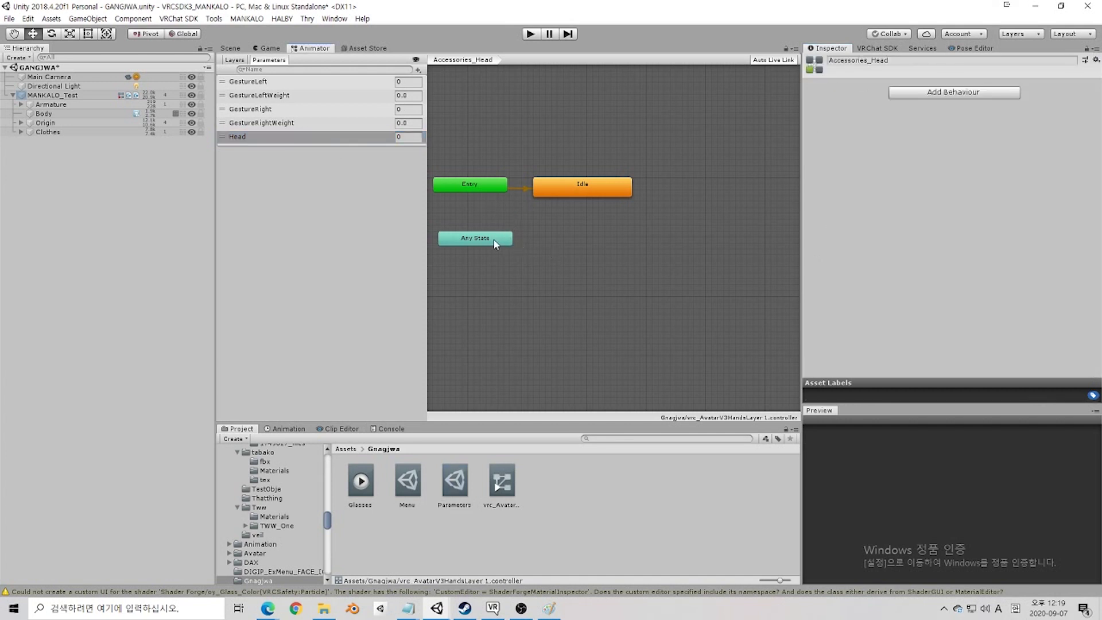
Step: Add the Glasses clip to the Accessories_Head layer as a state beside Any State
right_click(576, 242)
left_click(456, 406)
left_click_drag(360, 481, 560, 234)
left_click(597, 237)
Step: Create a transition from Any State to Glasses and nudge the Glasses state slightly away from Any State
left_click(485, 243)
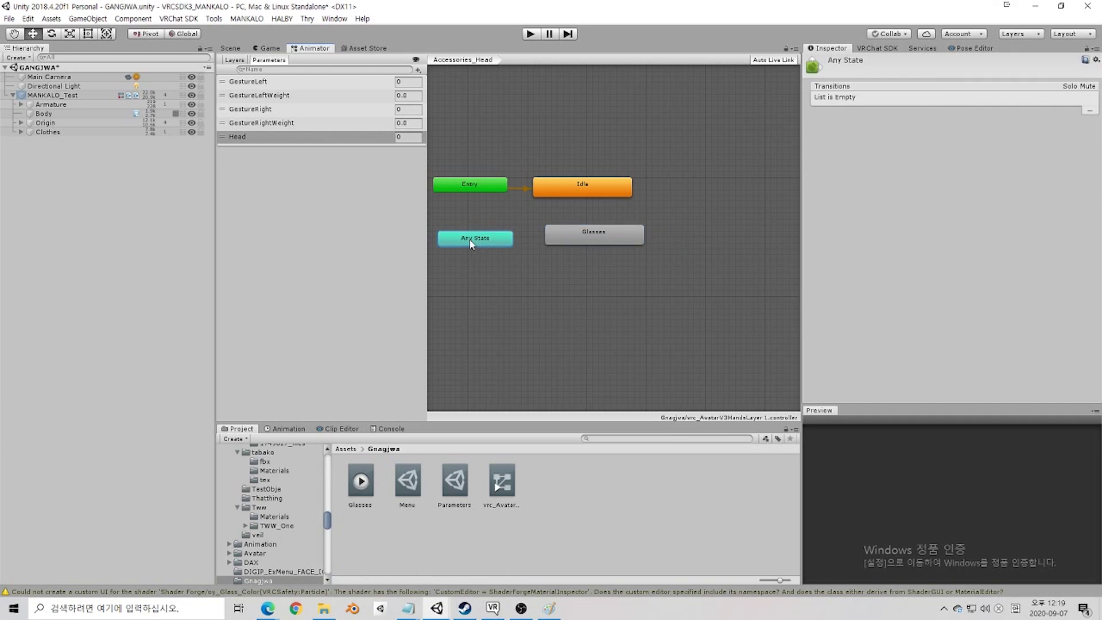
right_click(484, 244)
left_click(488, 247)
left_click(575, 237)
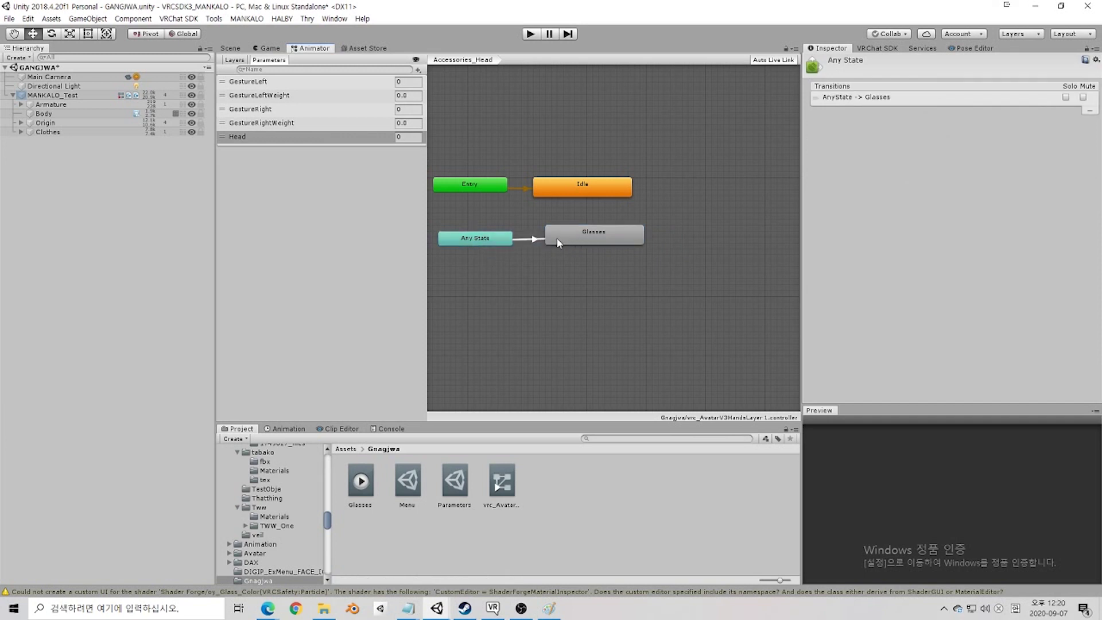
left_click_drag(572, 236, 576, 233)
Step: Add the condition Head Equals 1 to the transition from Any State to Glasses
left_click(533, 240)
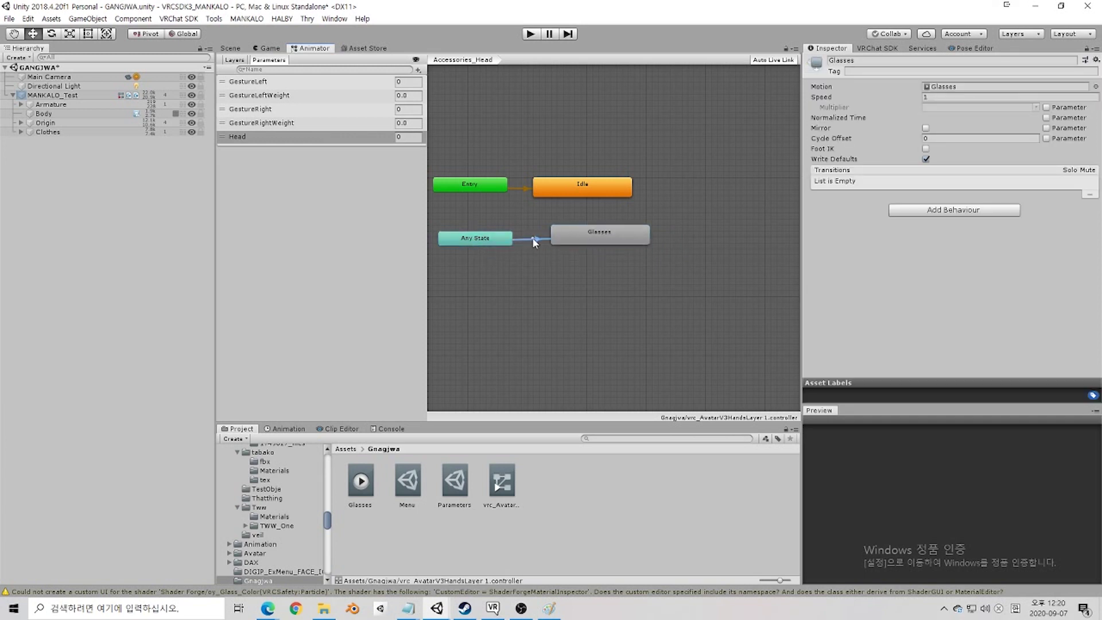
scroll(926, 358, "down", 2)
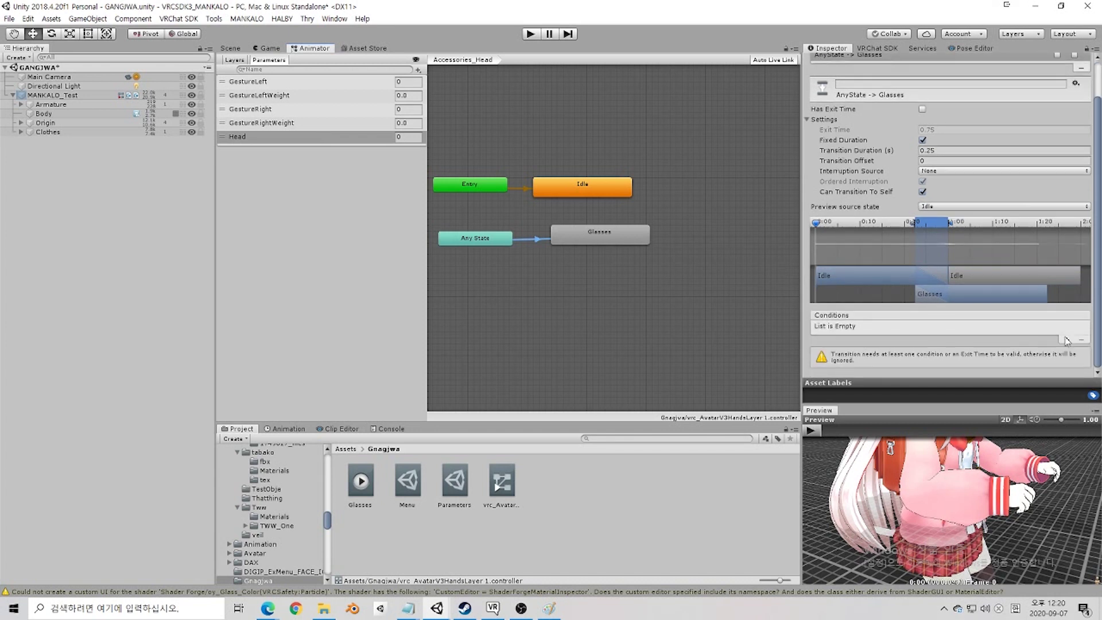
left_click(1065, 338)
left_click(916, 354)
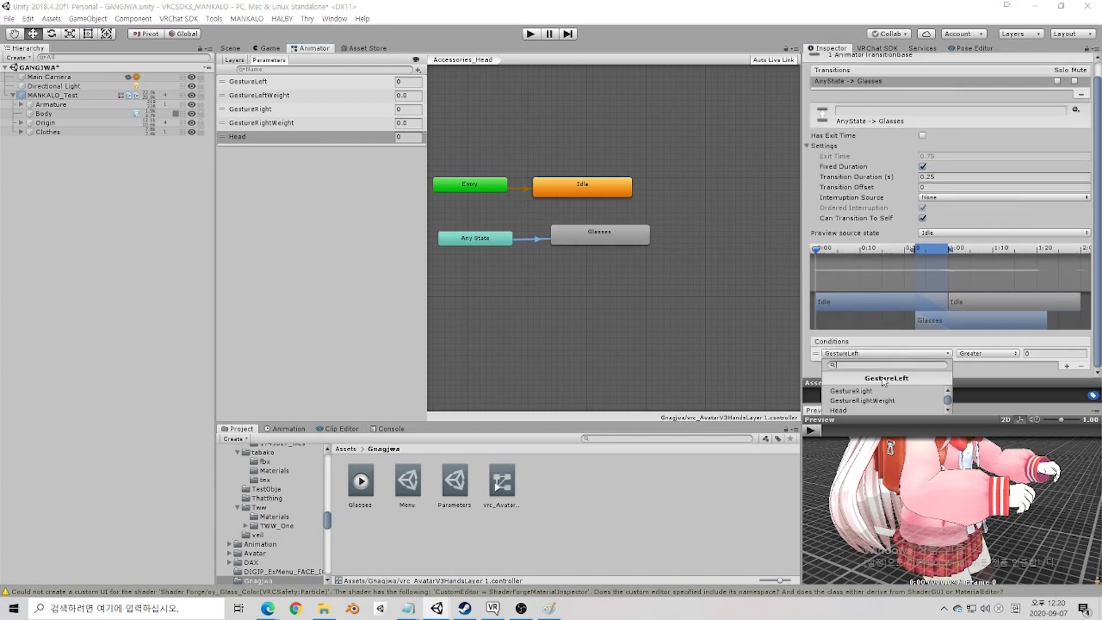
left_click(881, 412)
left_click(975, 353)
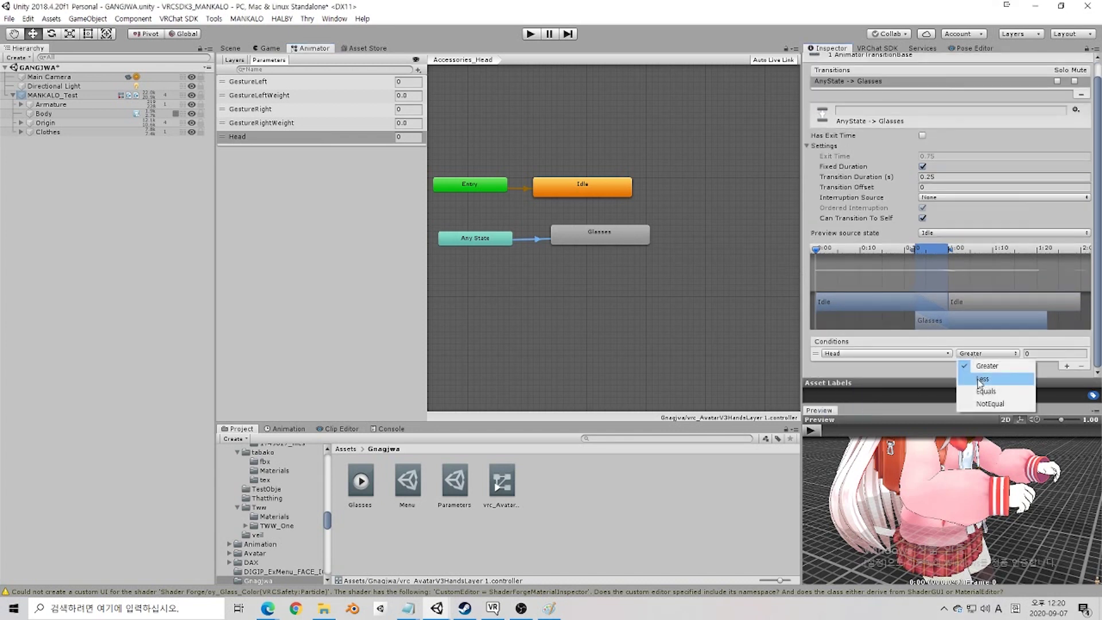
left_click(981, 391)
left_click(1044, 353)
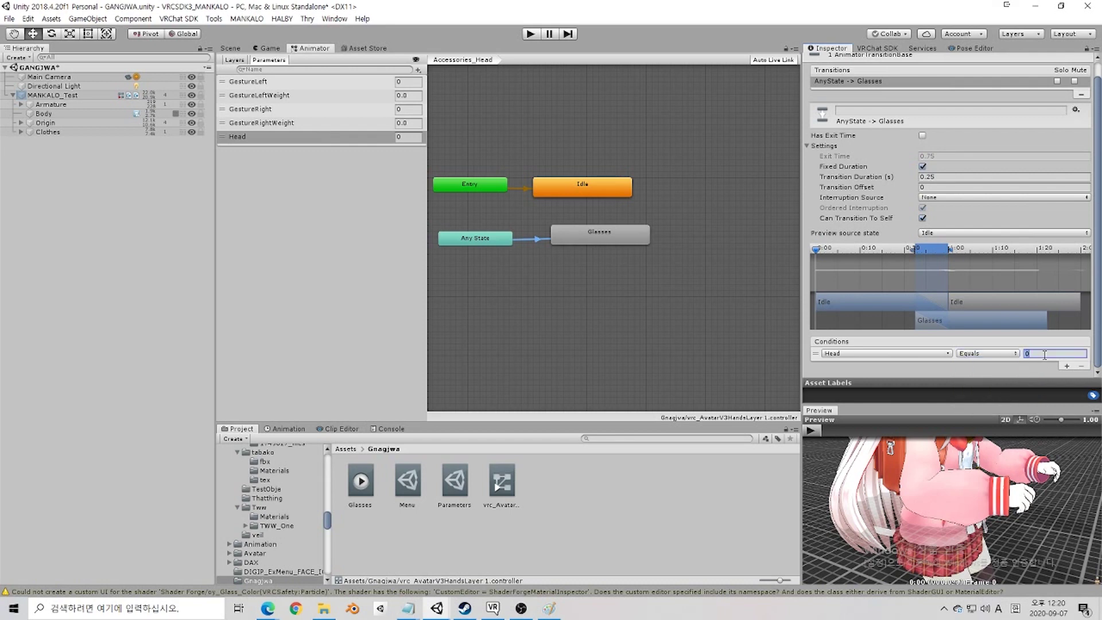
left_click_drag(1021, 482, 984, 475)
left_click(555, 265)
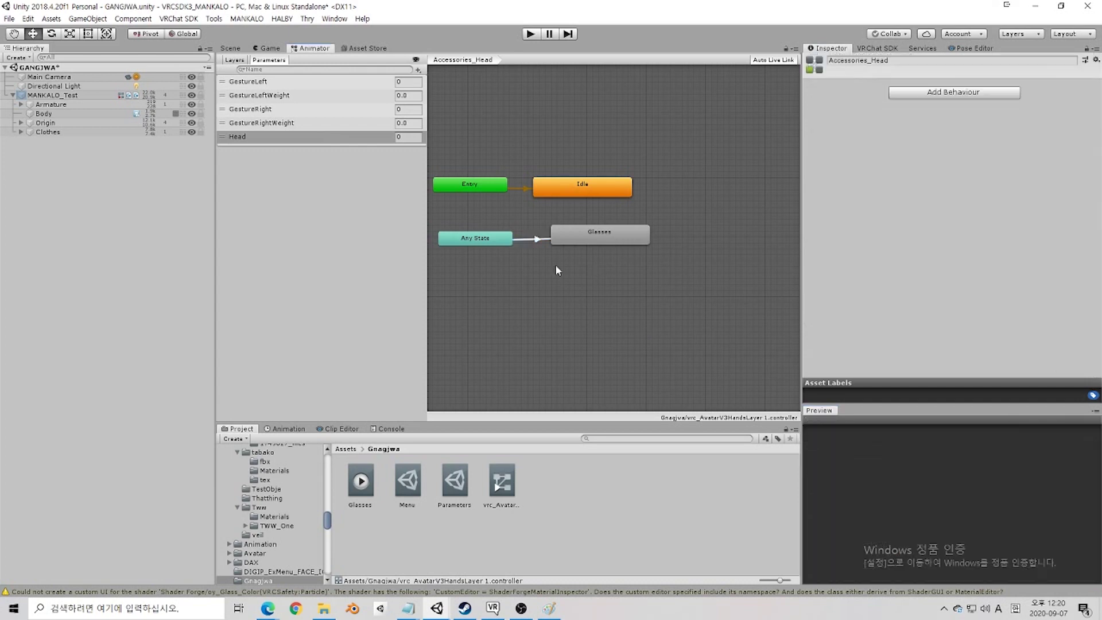
Step: Create a transition from Any State to Idle with the condition Head Equals 0
right_click(487, 241)
left_click(505, 245)
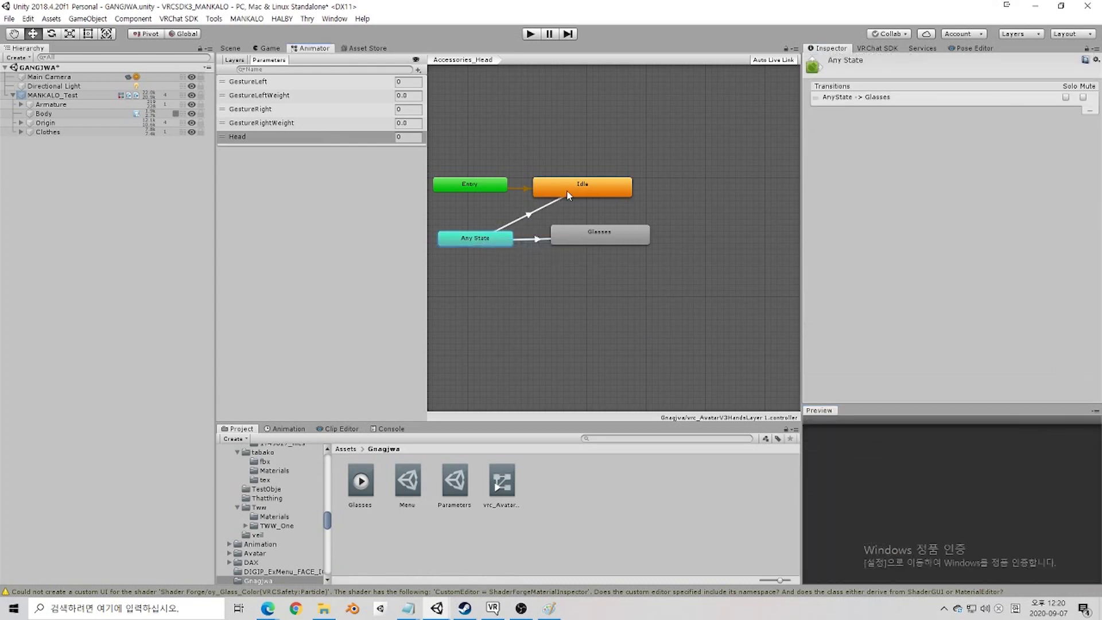
left_click(558, 194)
left_click(521, 218)
scroll(980, 367, "down", 3)
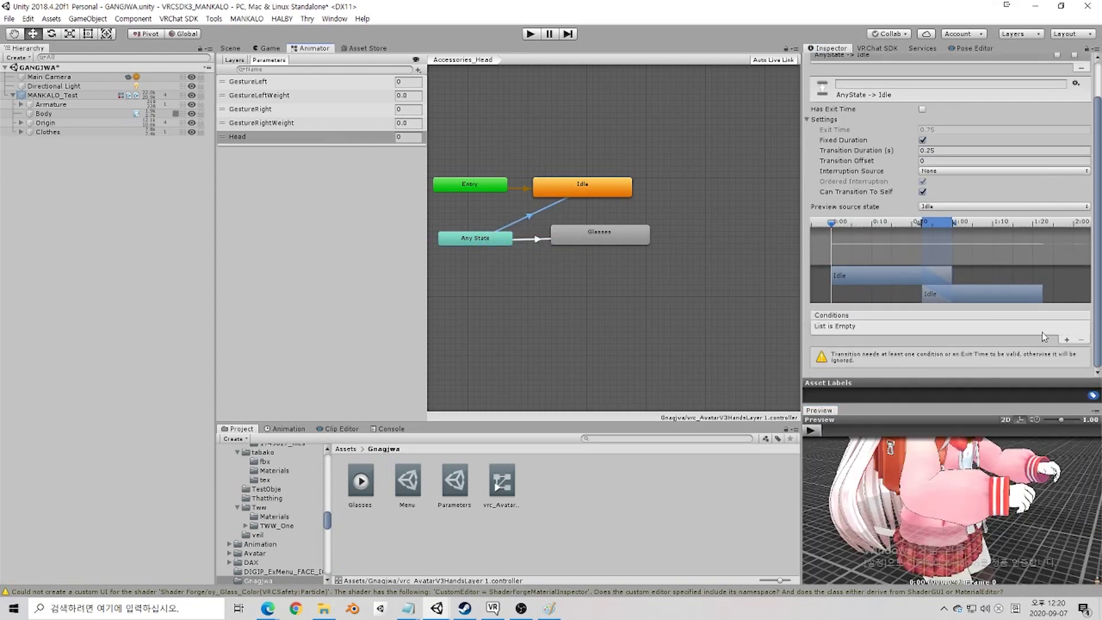
left_click(1065, 340)
left_click(883, 356)
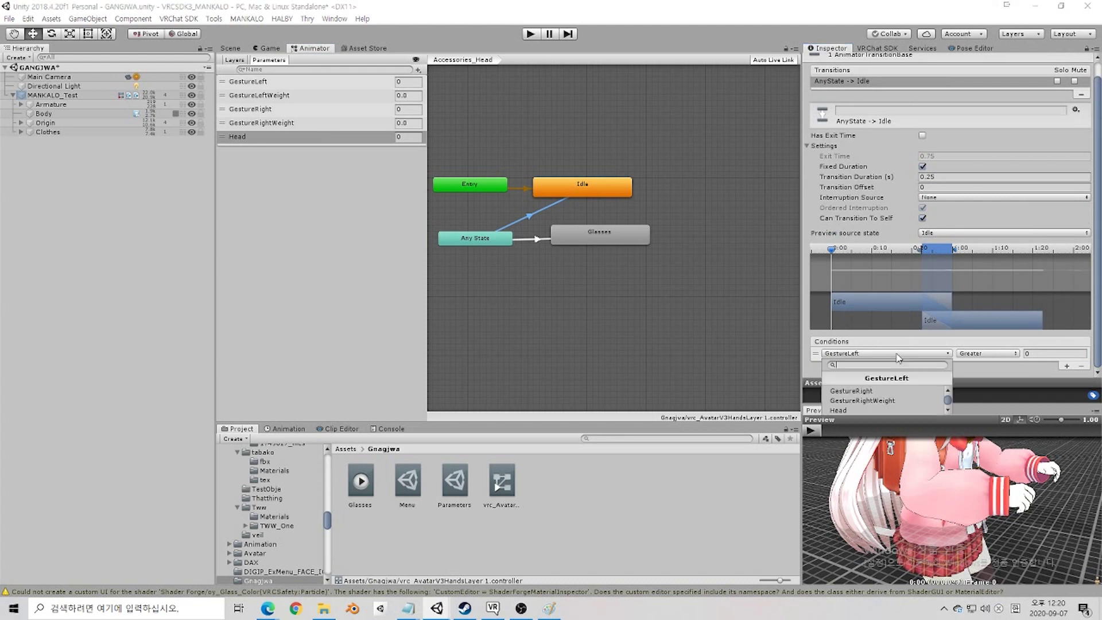
left_click(852, 413)
left_click(981, 353)
left_click(980, 394)
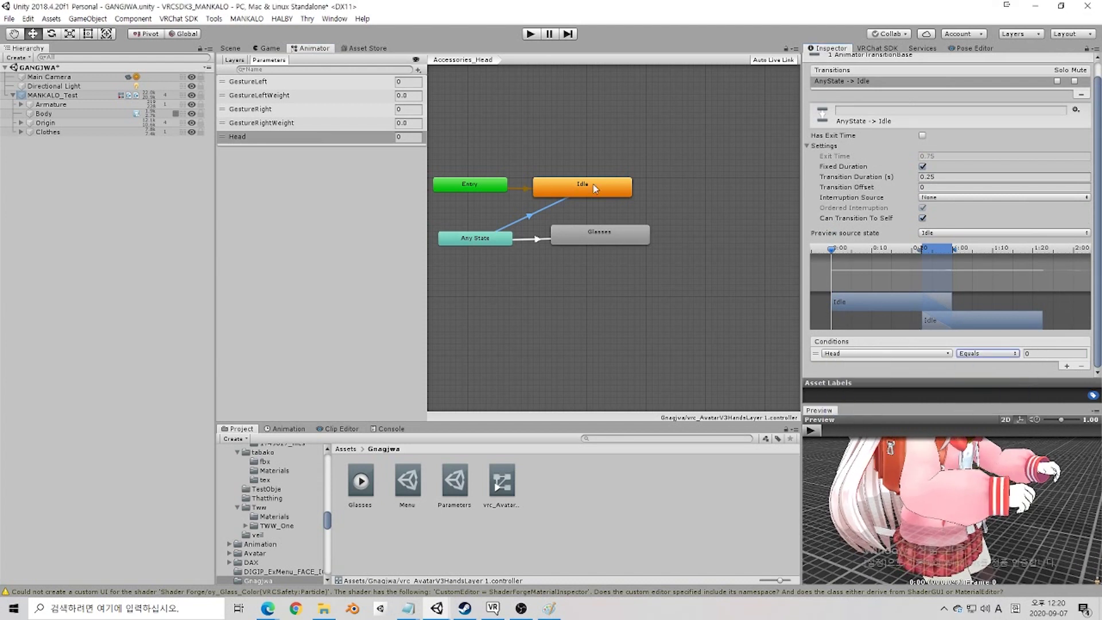
Step: Set the transition duration to 0 on both the Any State to Idle and Any State to Glasses transitions
left_click(928, 176)
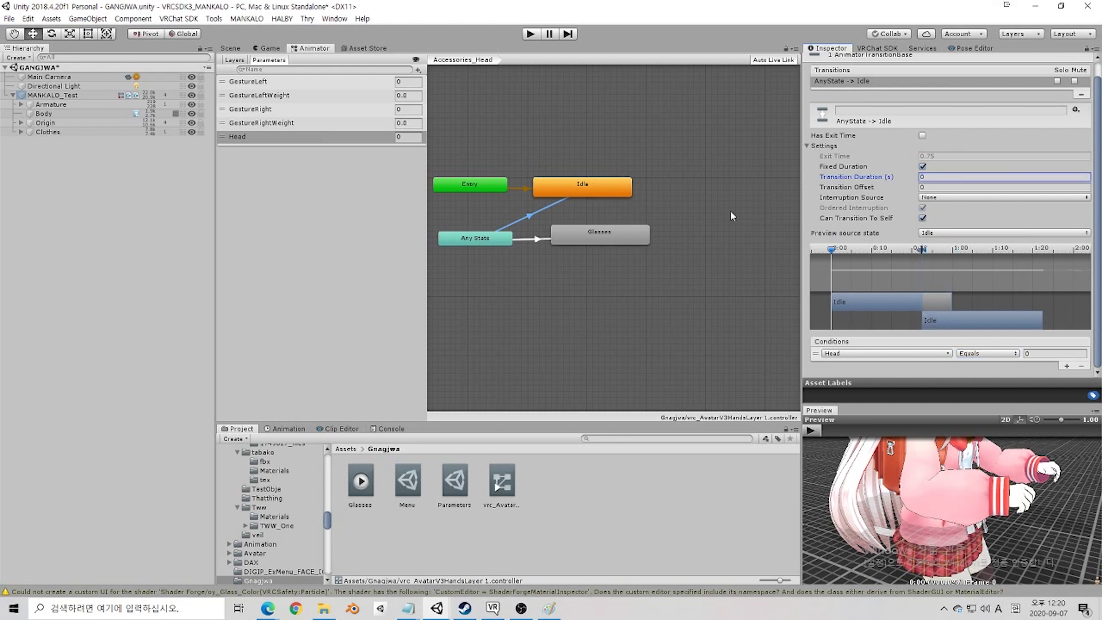
left_click(532, 239)
left_click(942, 177)
type("0")
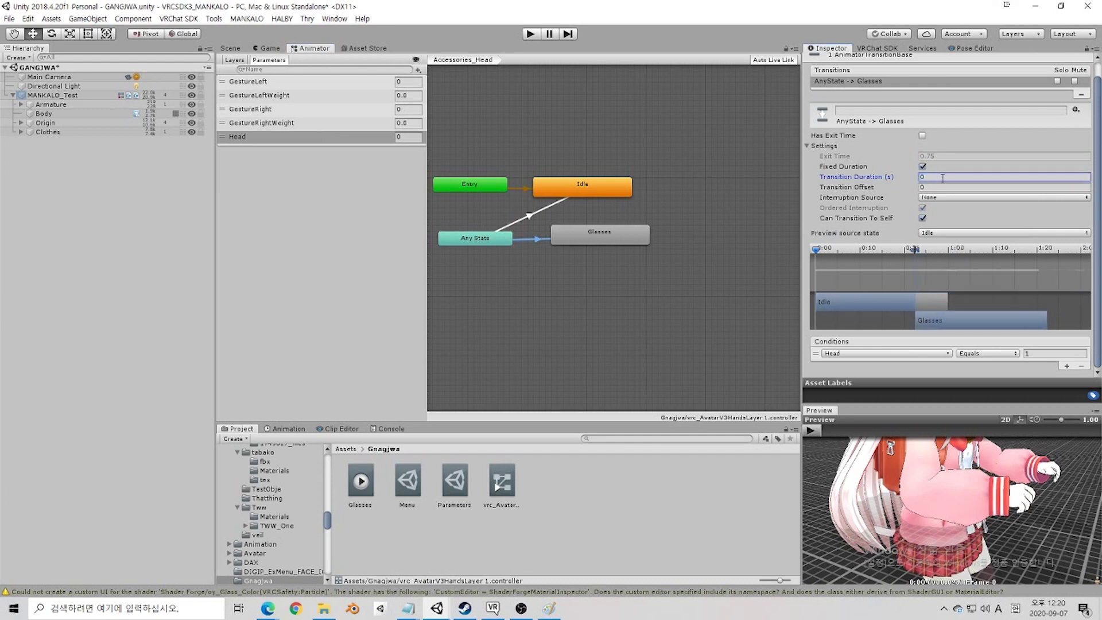
left_click(595, 242)
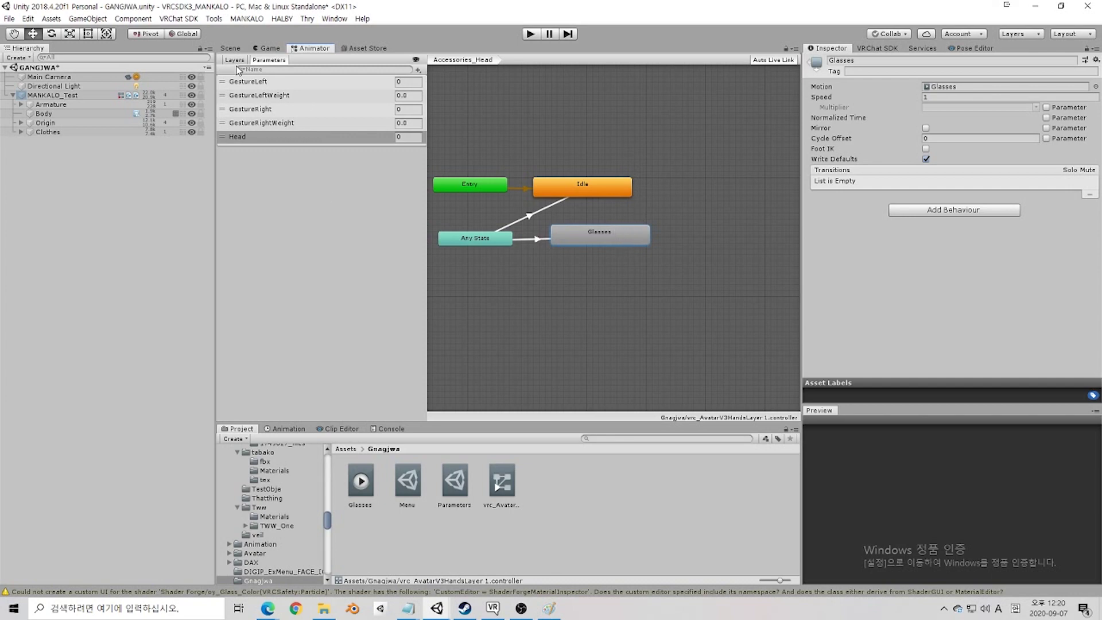
Step: Assign the FX controller vrc_AvatarV3HandsLayer 1 to the Animator component of MANKALO_Test and open the Animation window
left_click(234, 48)
left_click(54, 96)
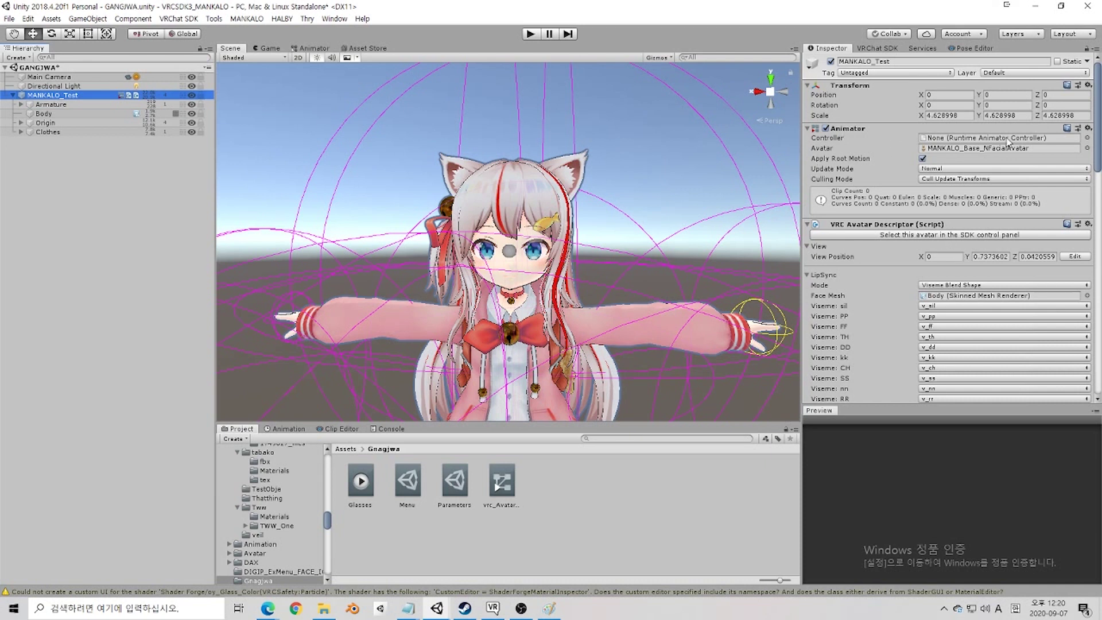
scroll(960, 290, "down", 10)
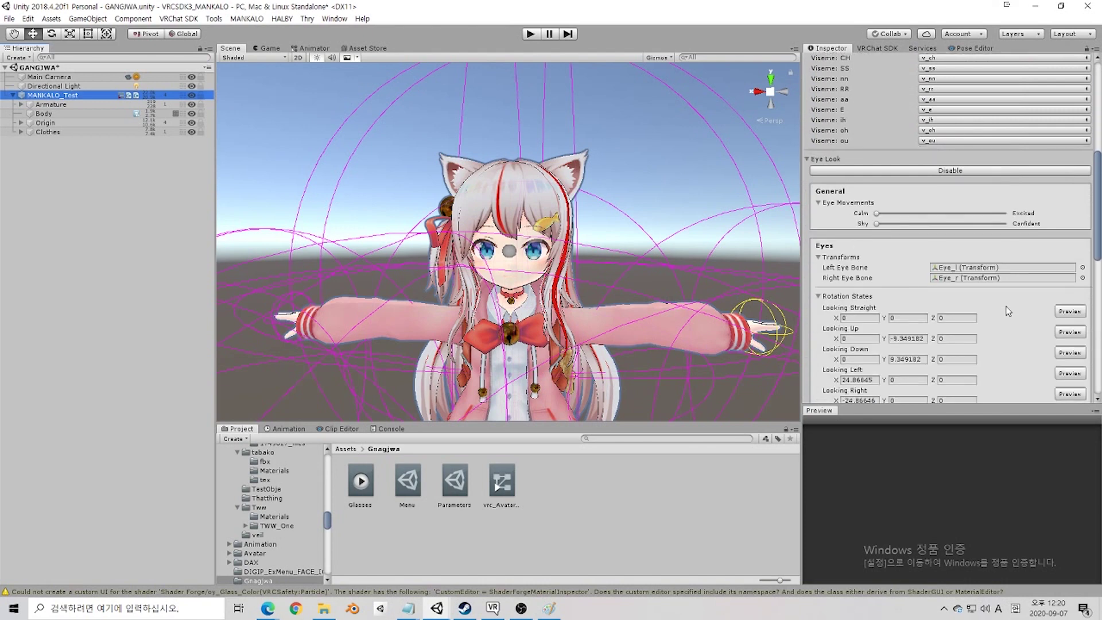
scroll(951, 292, "down", 2)
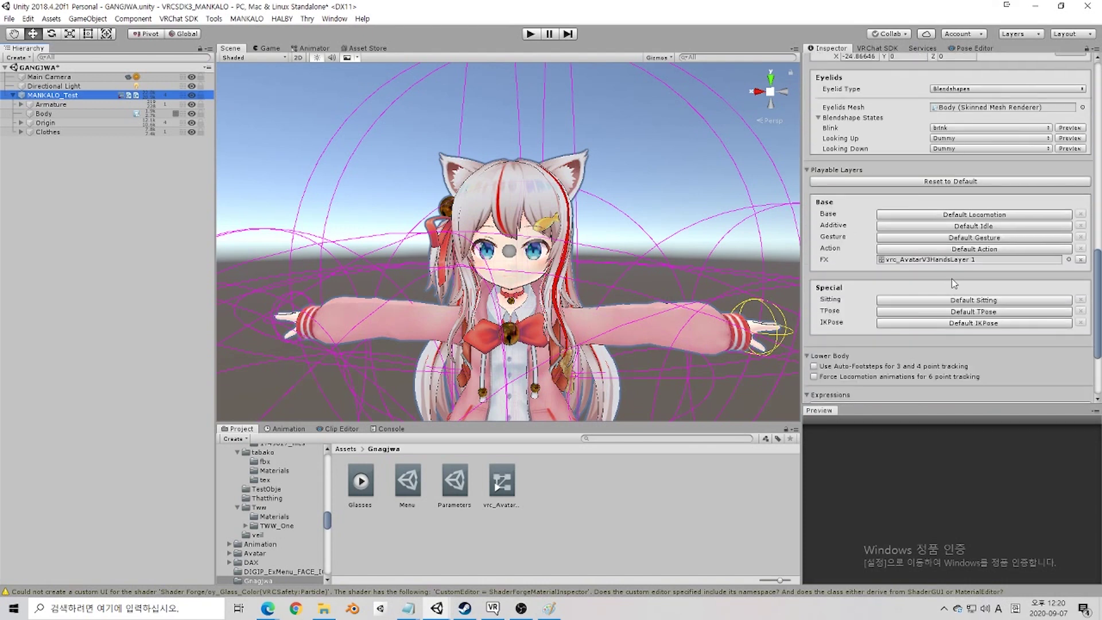
left_click(953, 263)
scroll(958, 287, "up", 10)
scroll(961, 304, "up", 3)
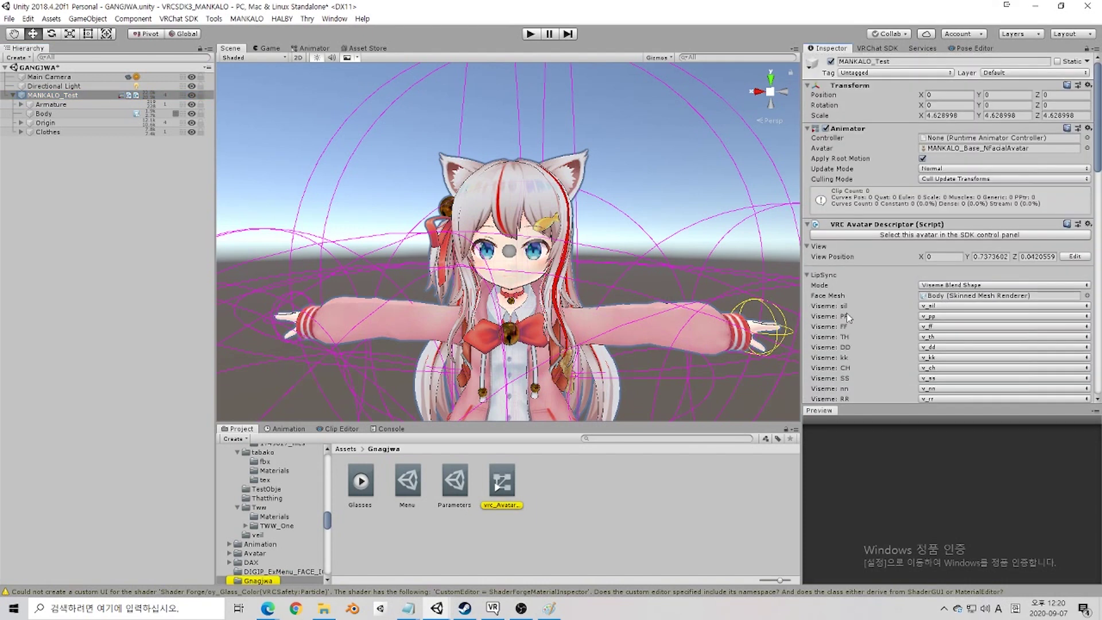
left_click_drag(967, 147, 972, 140)
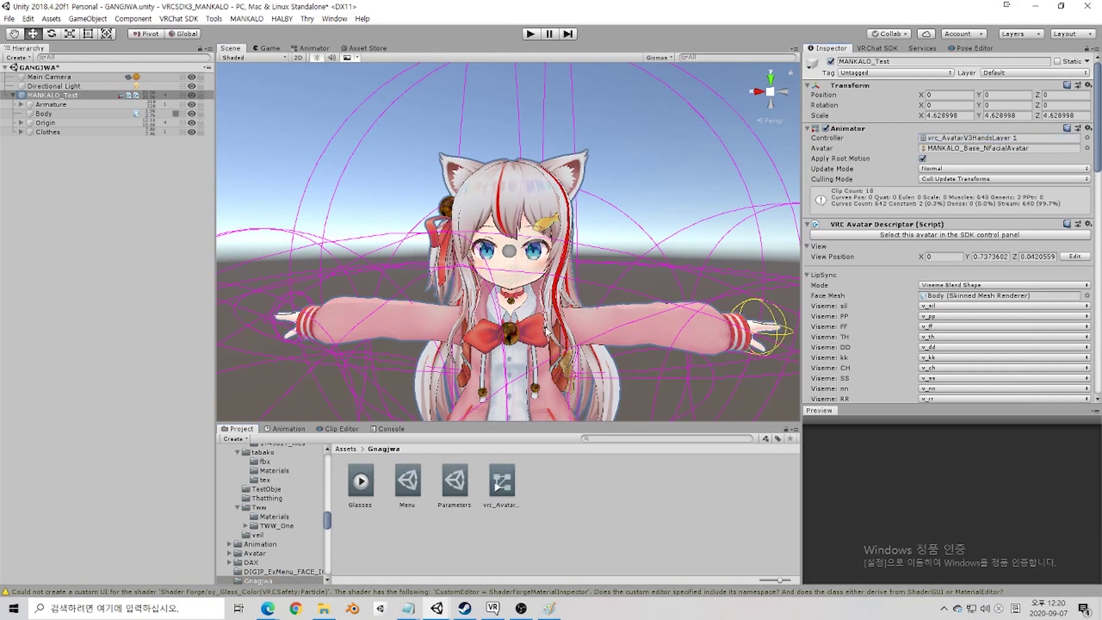
left_click(290, 429)
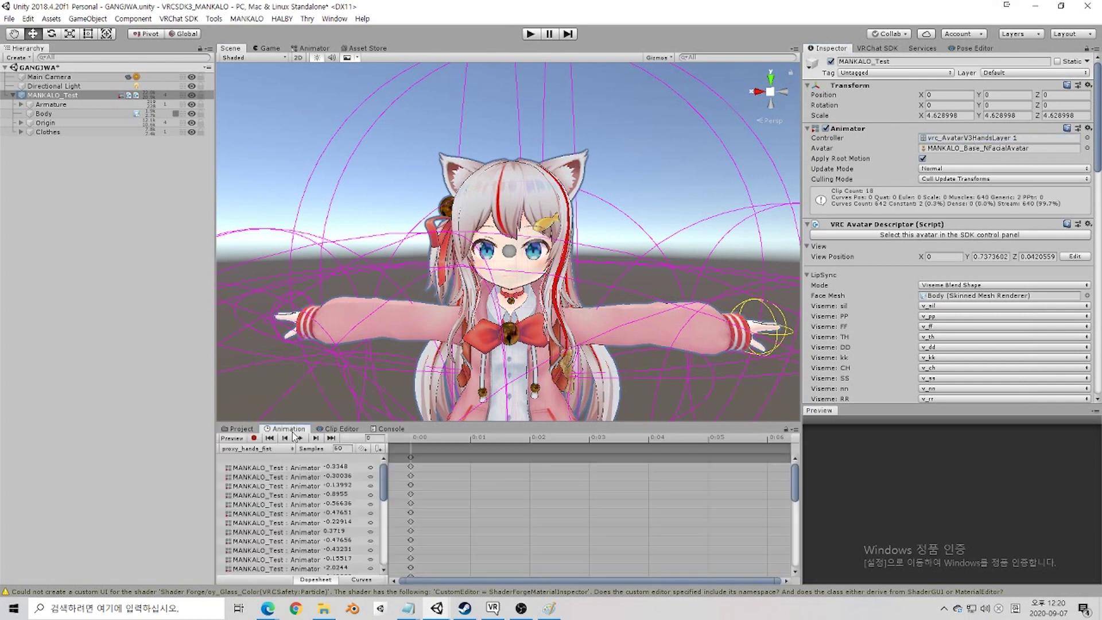
left_click(253, 439)
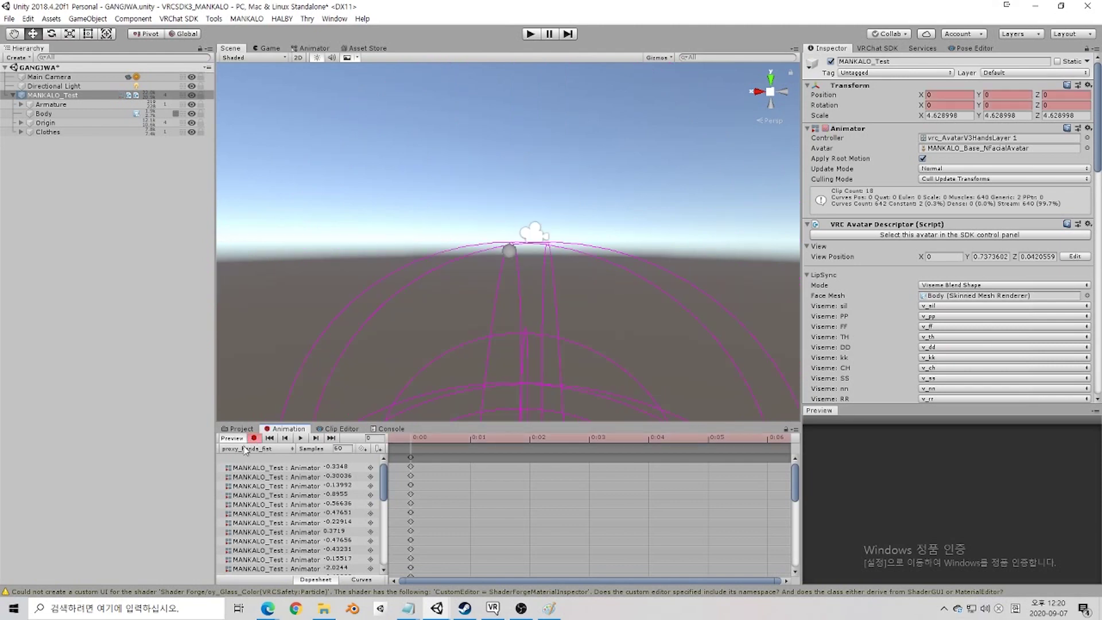
left_click(253, 438)
left_click(233, 438)
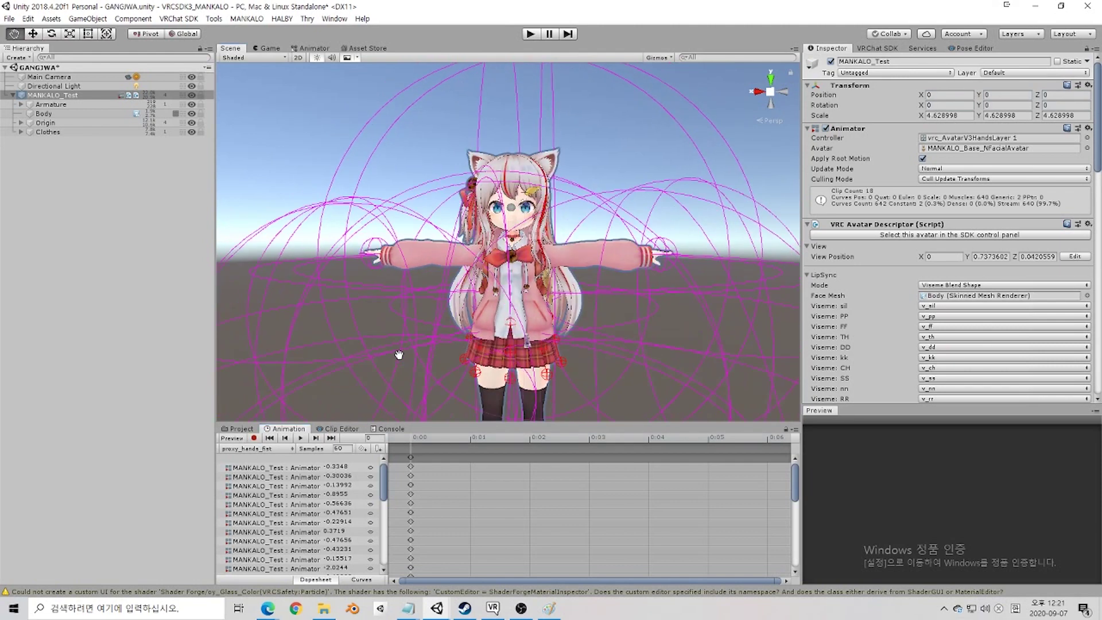
Step: Switch the Animation window to the Glasses clip and start recording
left_click(261, 449)
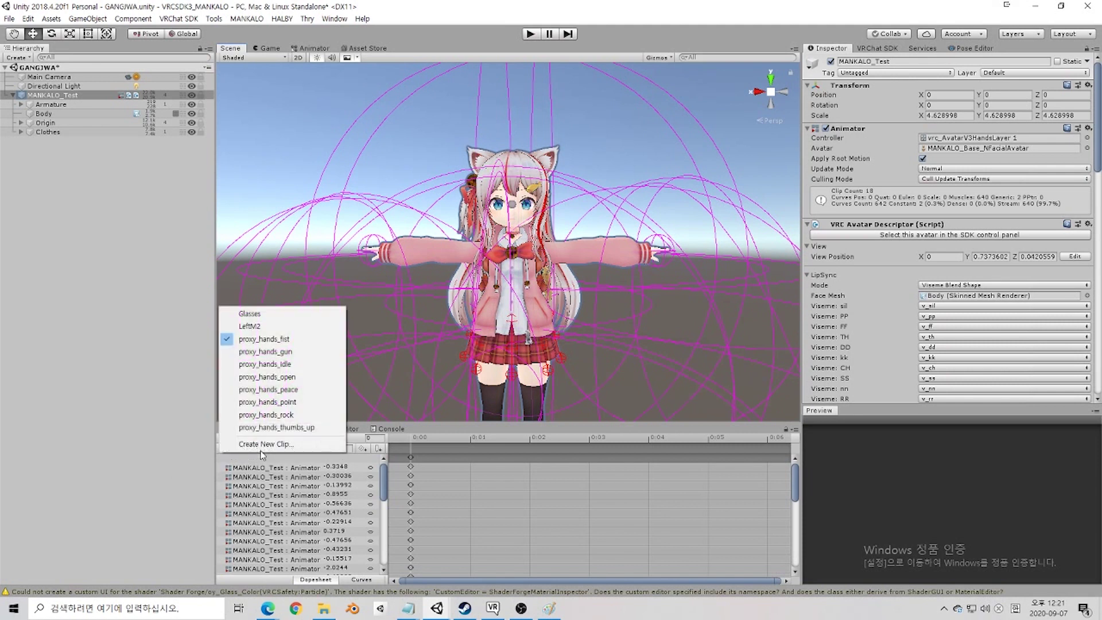
left_click(253, 314)
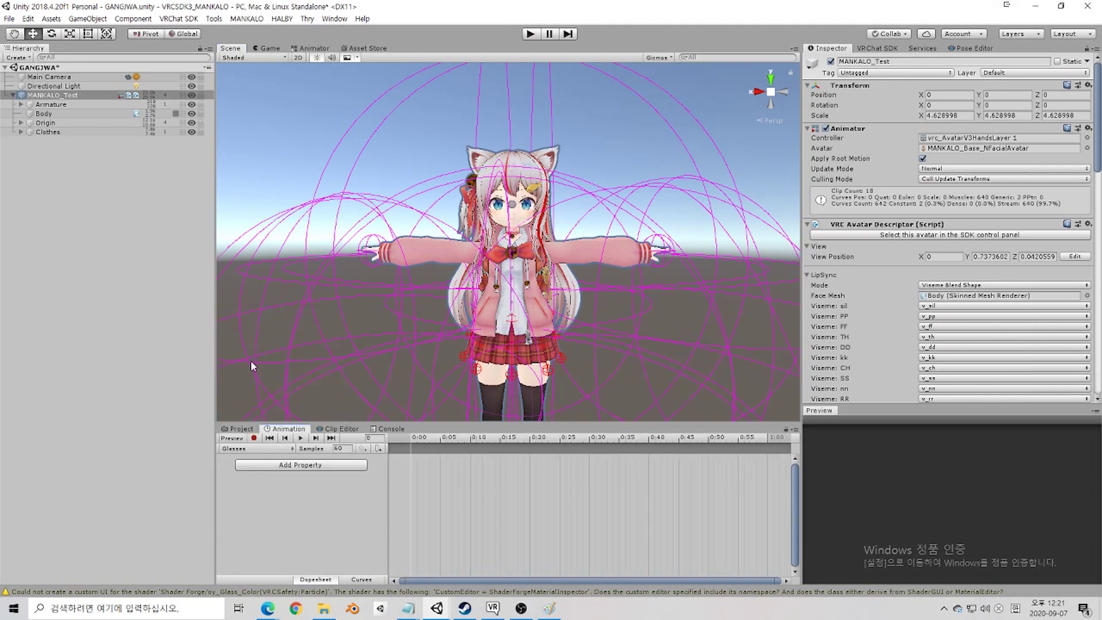
left_click(254, 438)
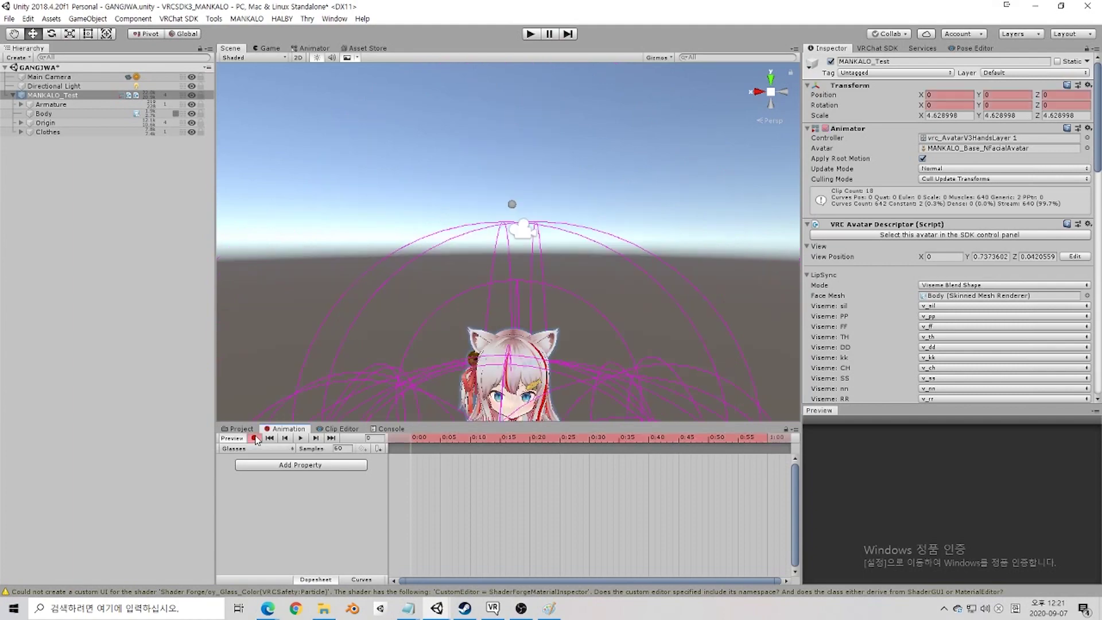
middle_click_drag(453, 381, 463, 317)
scroll(463, 317, "up", 2)
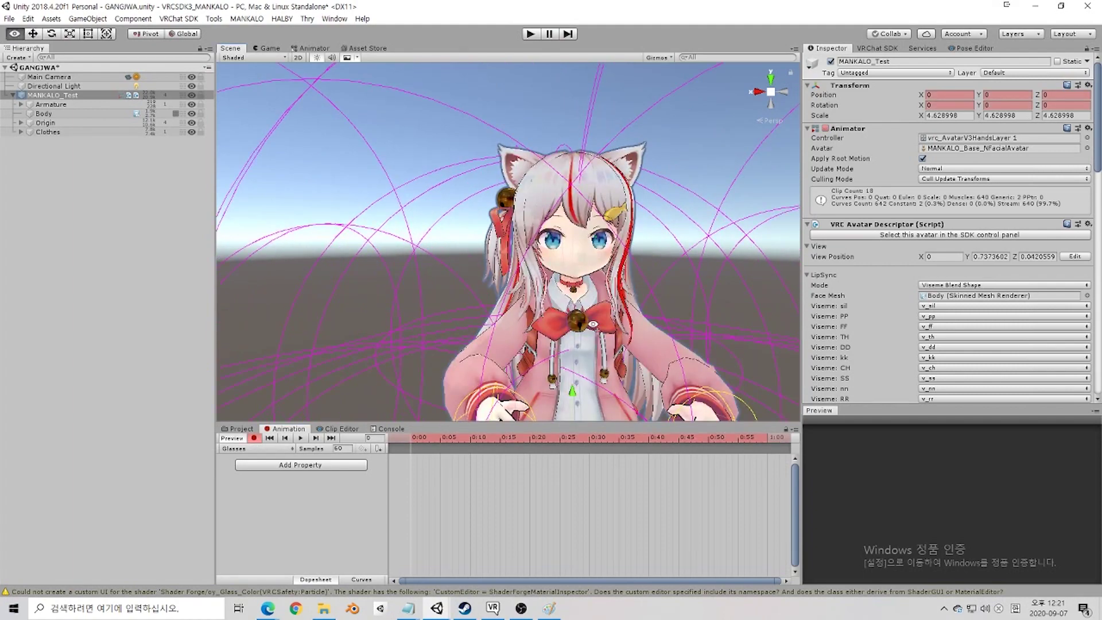
scroll(592, 325, "up", 3)
middle_click_drag(591, 324, 517, 329)
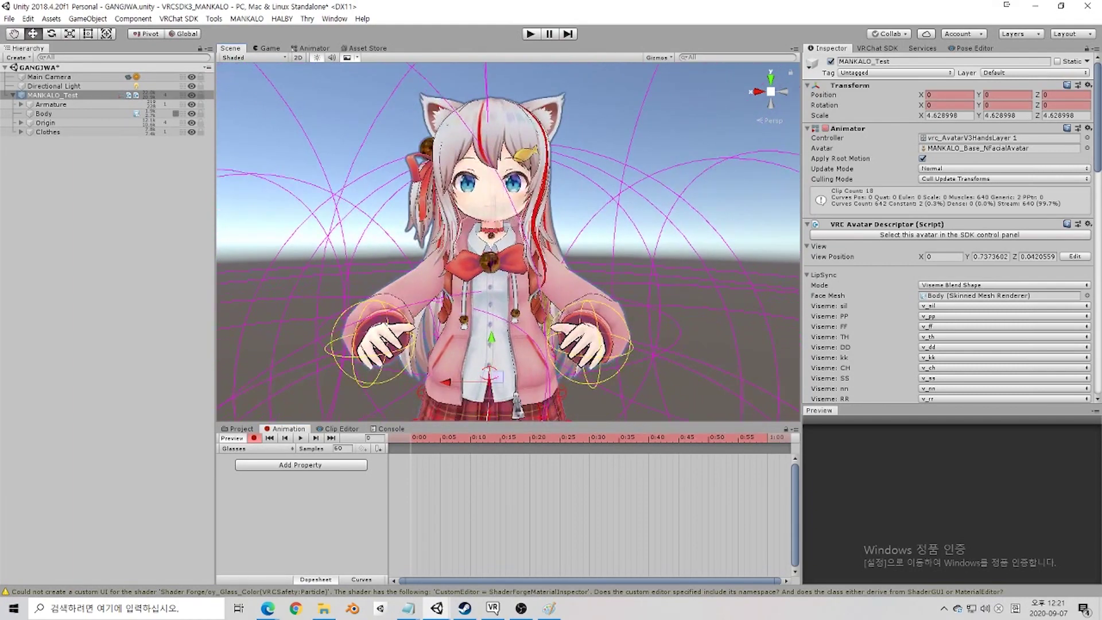
Step: Activate the Glasses object under the armature's Head bone to record its active key in the clip
left_click(21, 105)
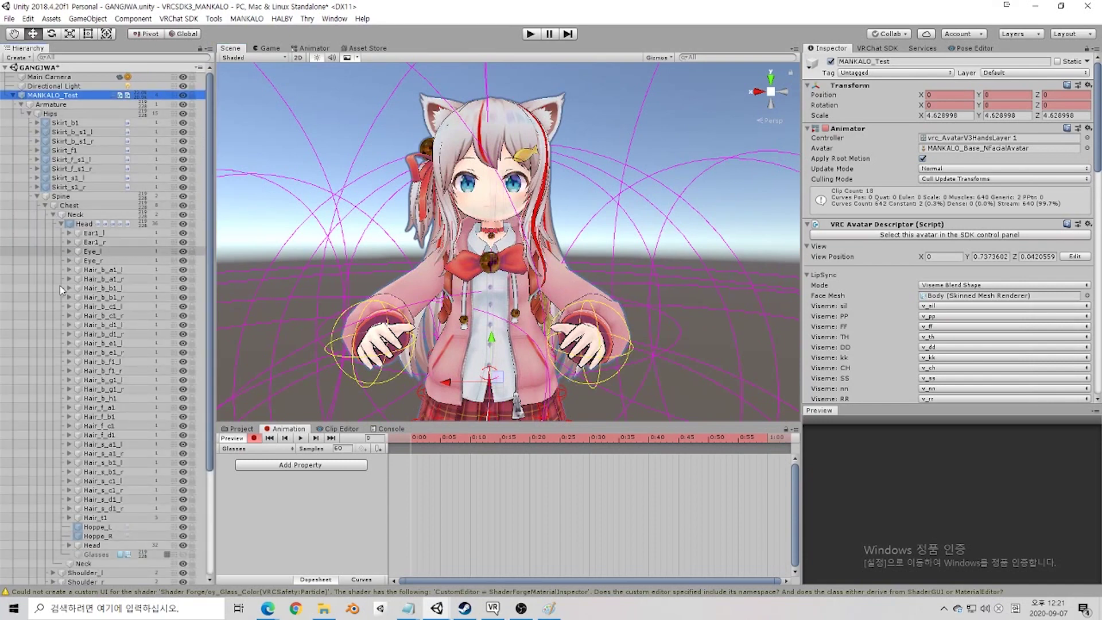
left_click(88, 555)
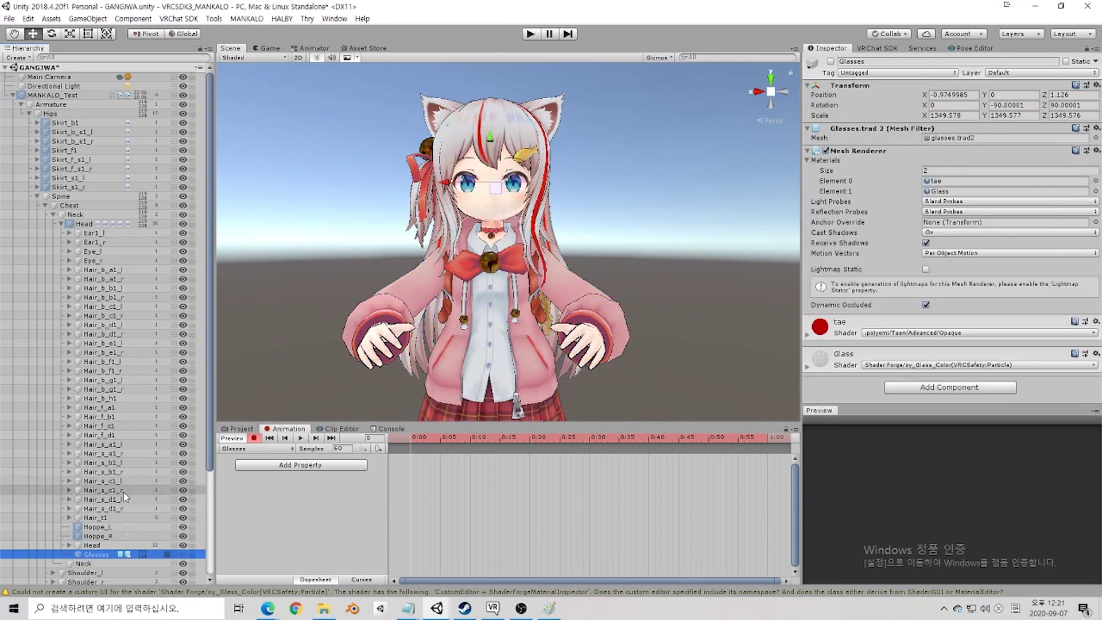
right_click(287, 431)
left_click(316, 438)
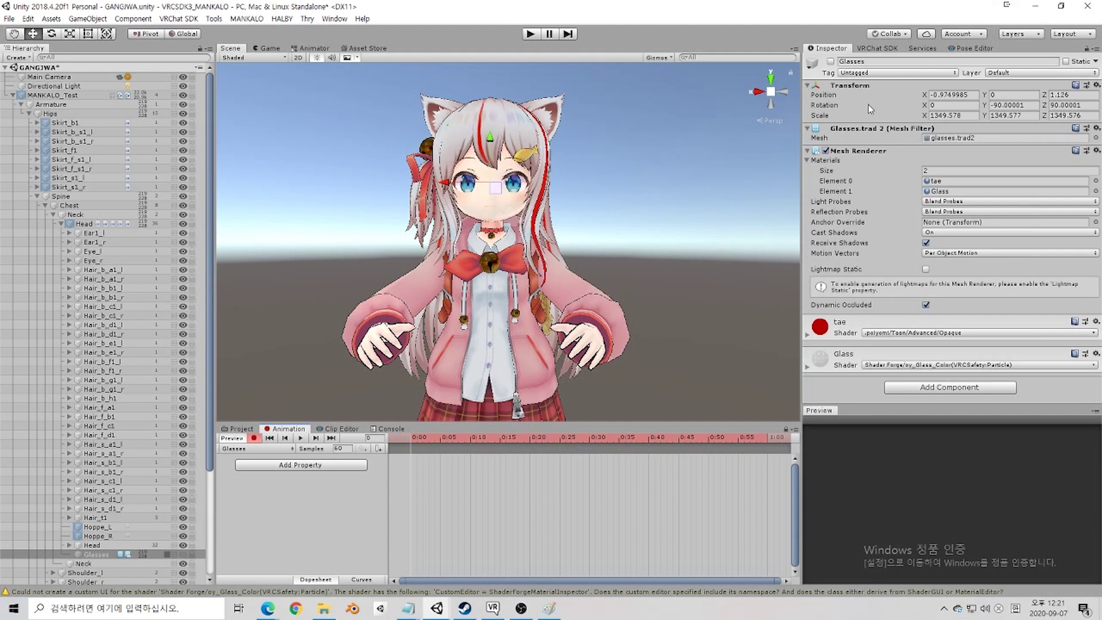
left_click(830, 61)
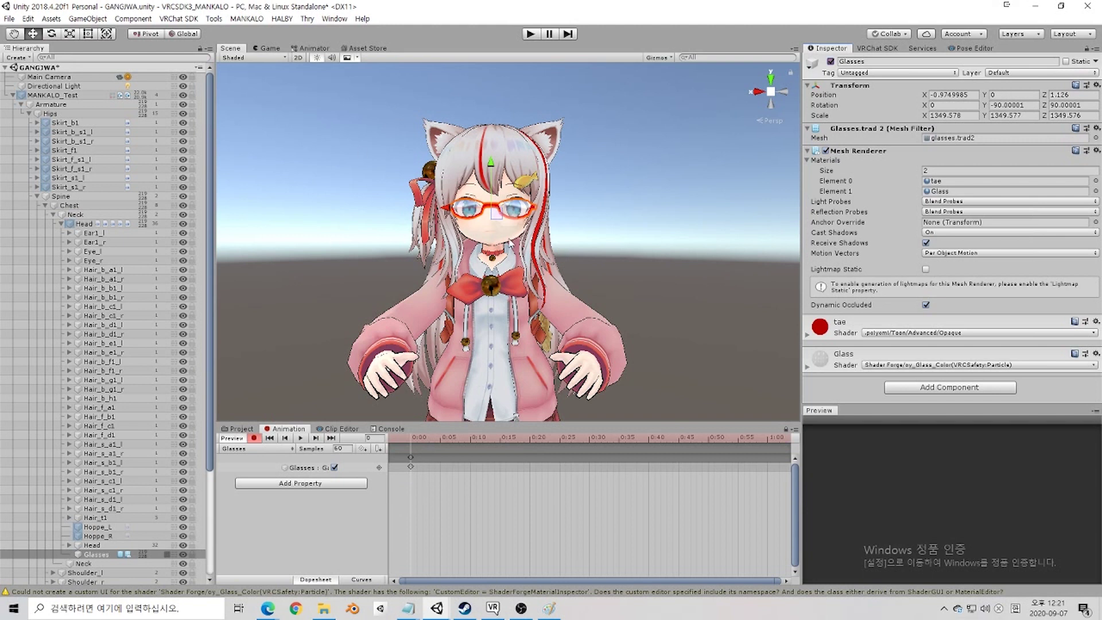
Step: Copy the Glasses active key from frame 0 to frame 1
left_click(410, 466)
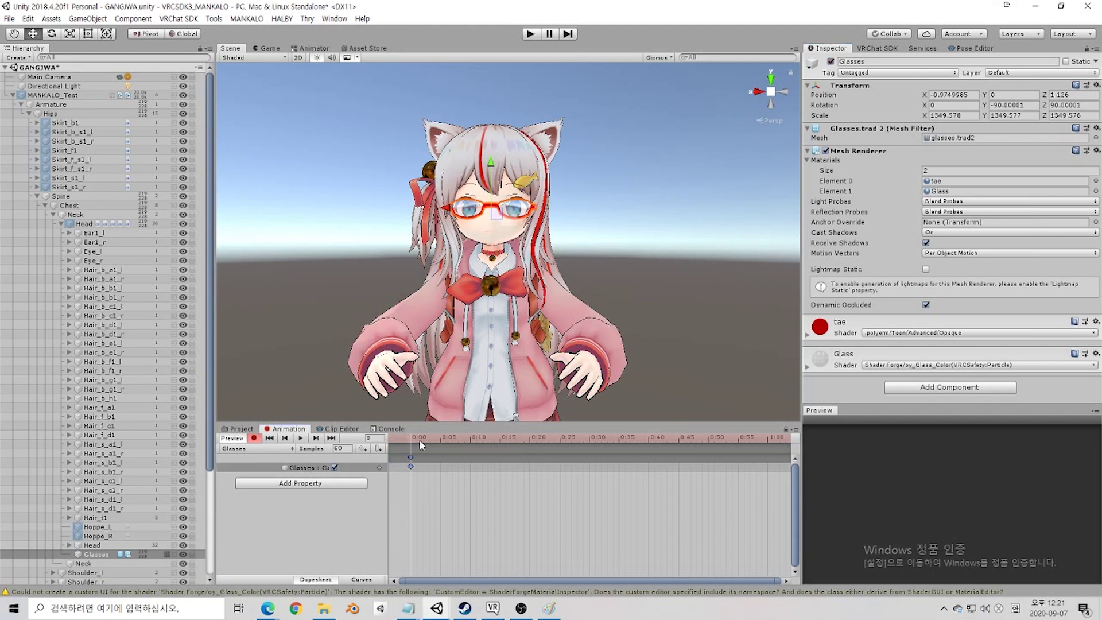
left_click(417, 444)
left_click_drag(416, 442, 418, 444)
key("ctrl+v")
Step: Try pasting extra copies of the Glasses key farther along the timeline, and undo these pastes
left_click(429, 445)
key("ctrl+v")
left_click(606, 445)
key("ctrl+v")
key("ctrl+z")
key("ctrl+z")
Step: Exit recording and preview mode for the Glasses clip
left_click(231, 439)
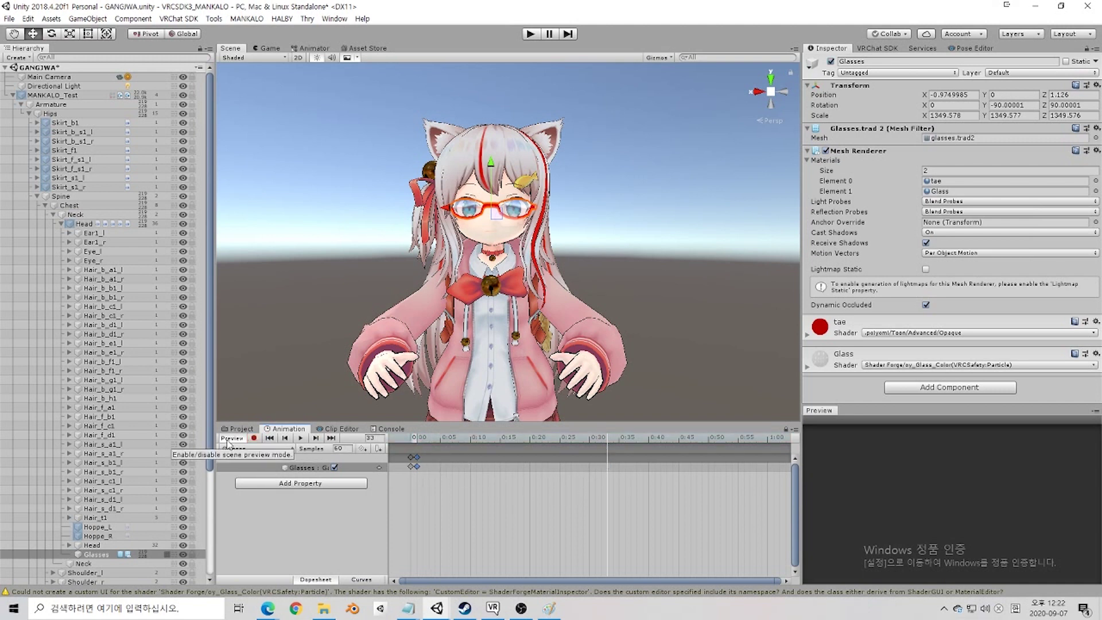
left_click(237, 438)
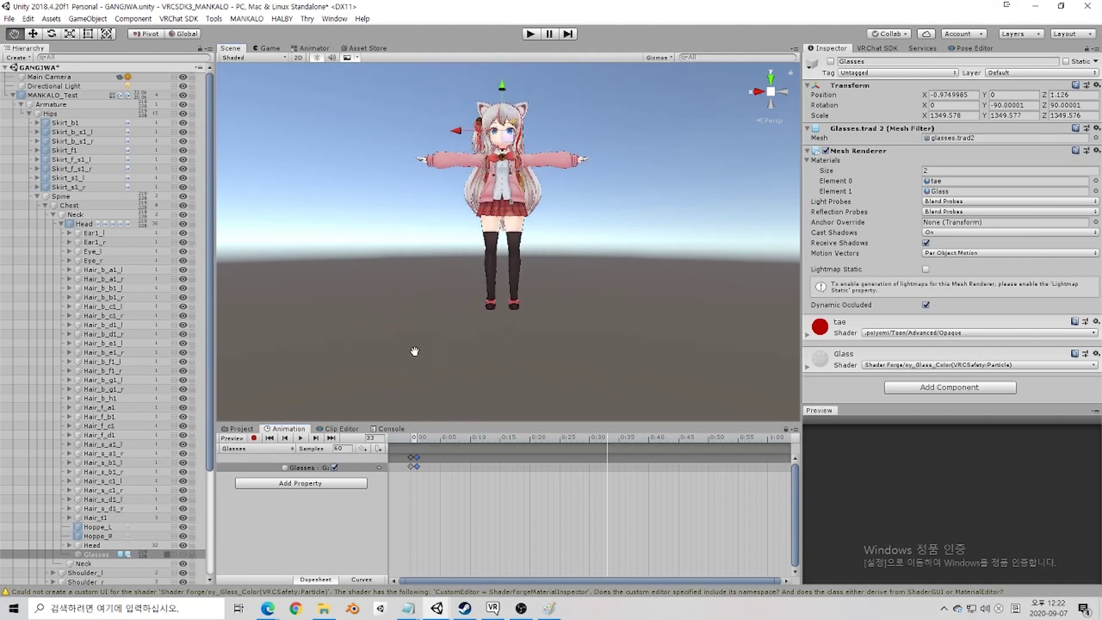
Step: Preview the recorded Glasses clip on the avatar and leave preview mode
left_click(234, 439)
left_click(234, 439)
left_click(235, 439)
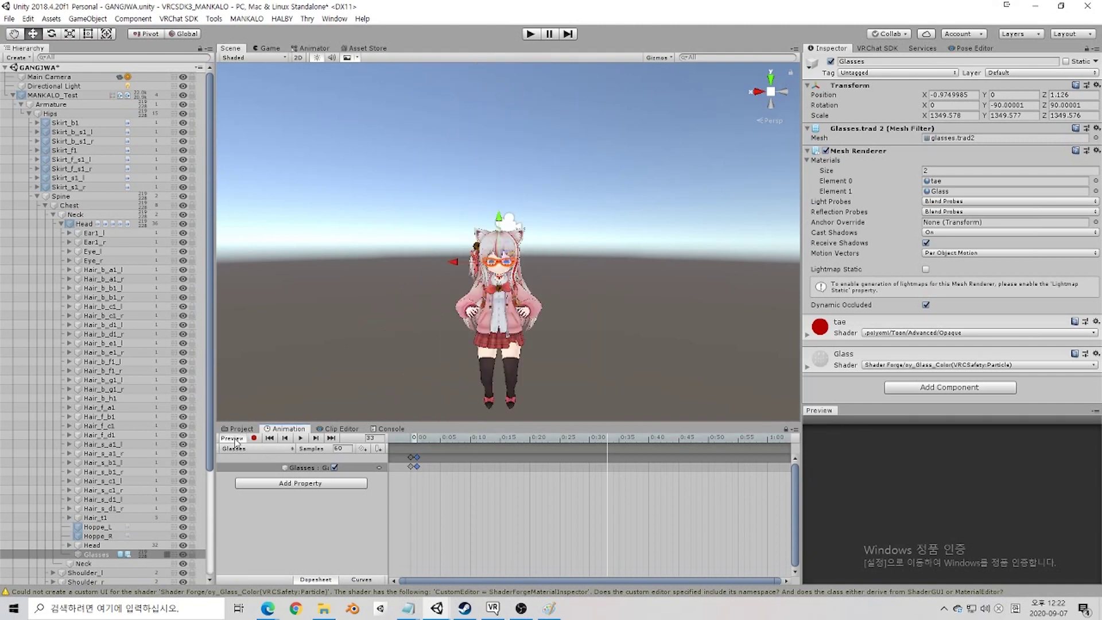
left_click(235, 438)
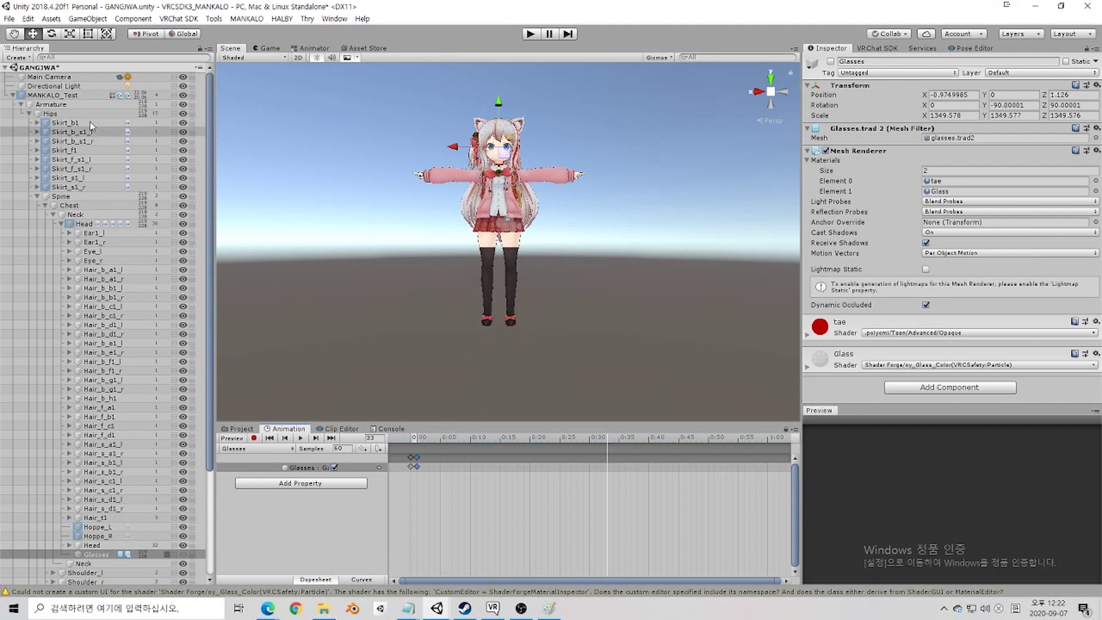
Step: Frame the MANKALO_Test avatar and review its descriptor down to the playable layers, with the Gnagjwa folder's assets shown
left_click(52, 95)
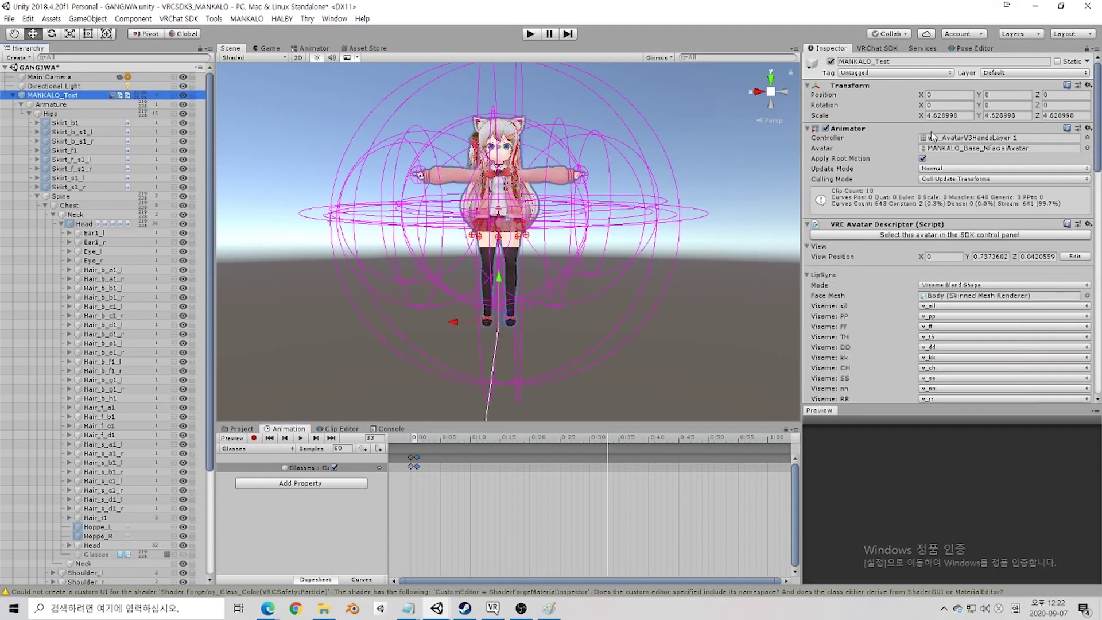
key("f")
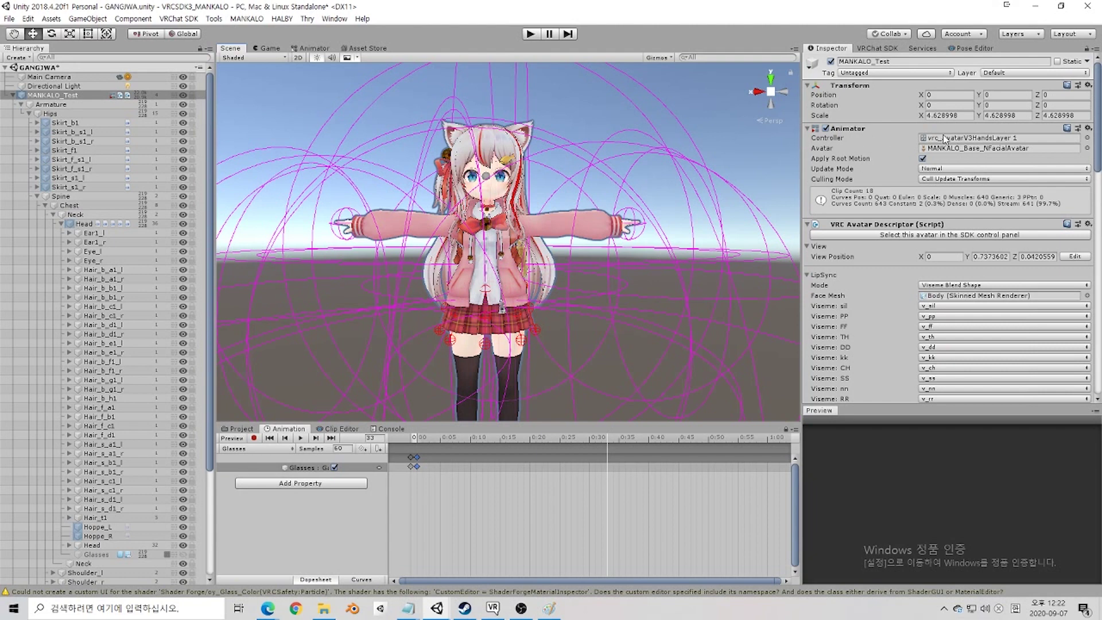
scroll(1054, 171, "down", 15)
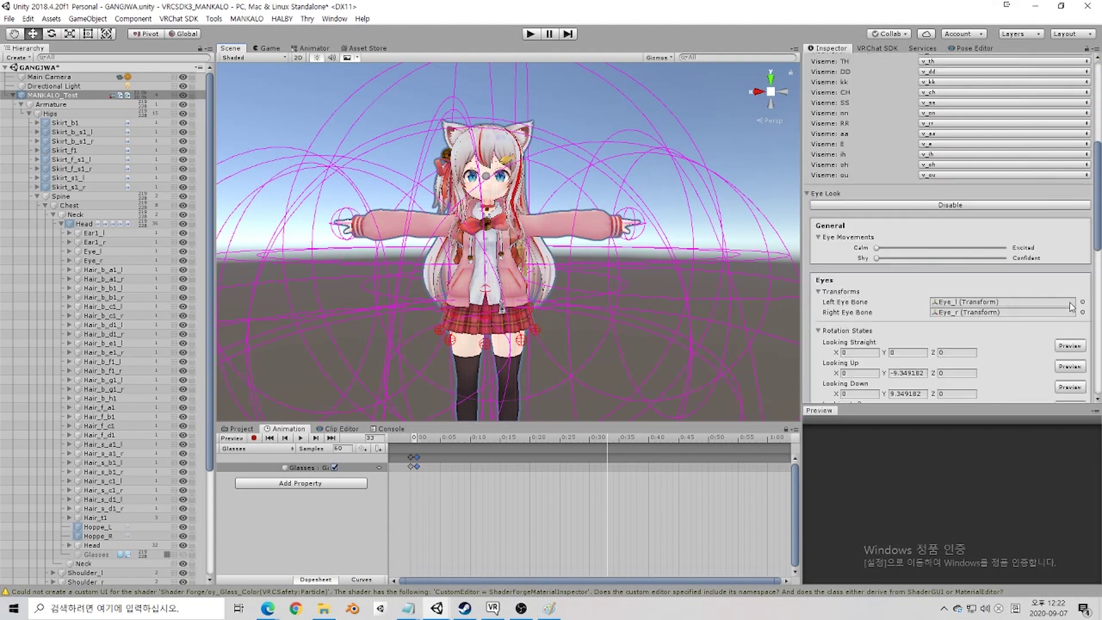
left_click(240, 428)
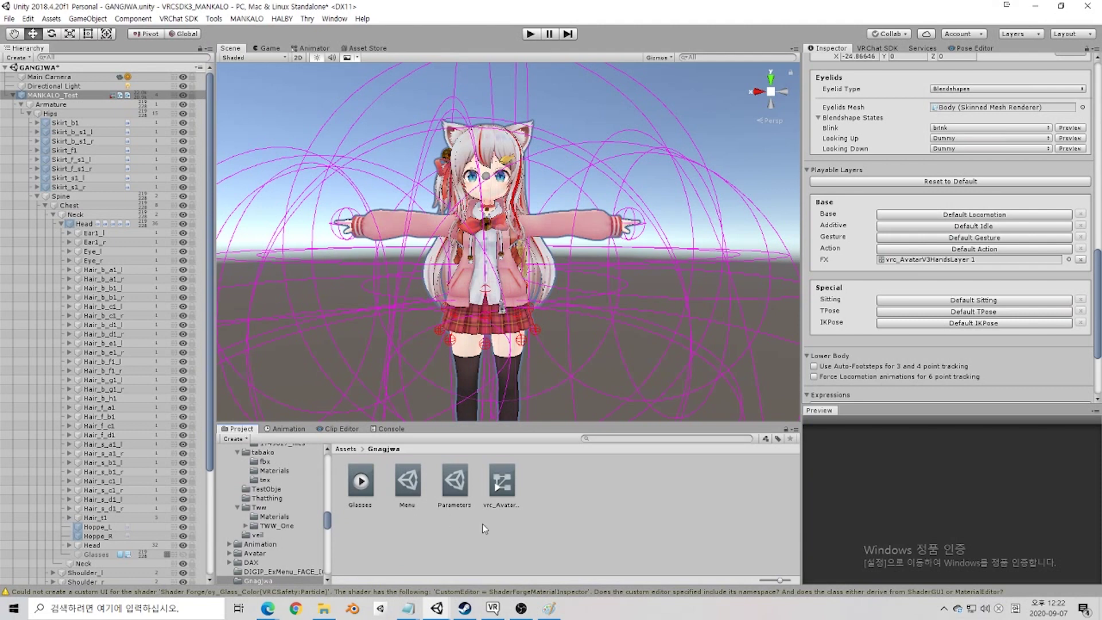
Step: Inspect the Glasses state and the condition of the Any State to Glasses transition in the Accessories_Head layer
left_click(302, 51)
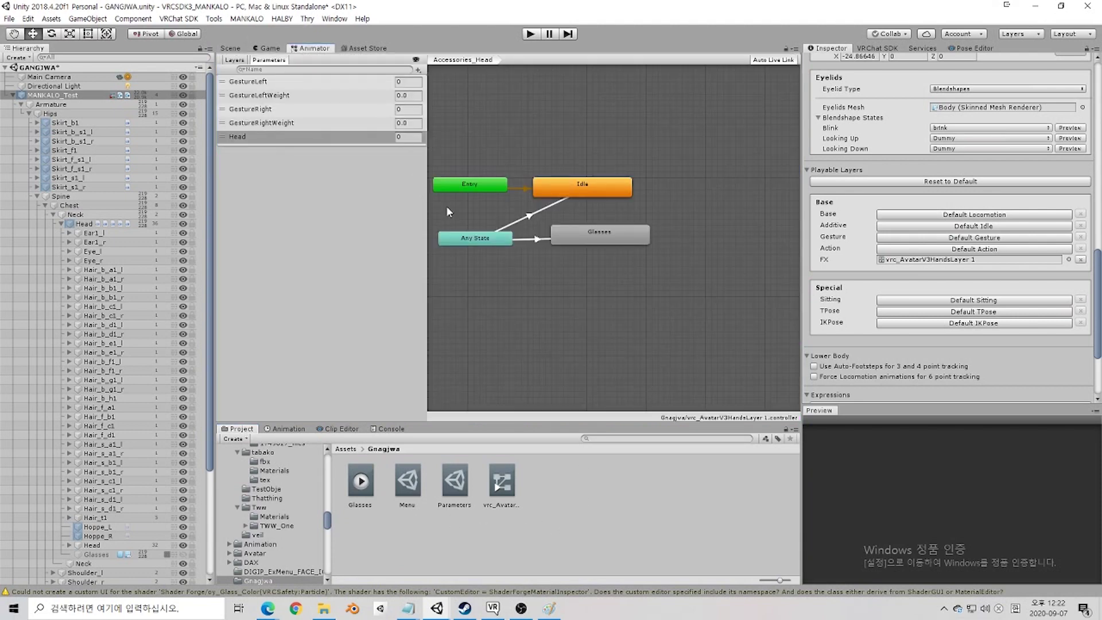
scroll(560, 247, "up", 1)
left_click(614, 236)
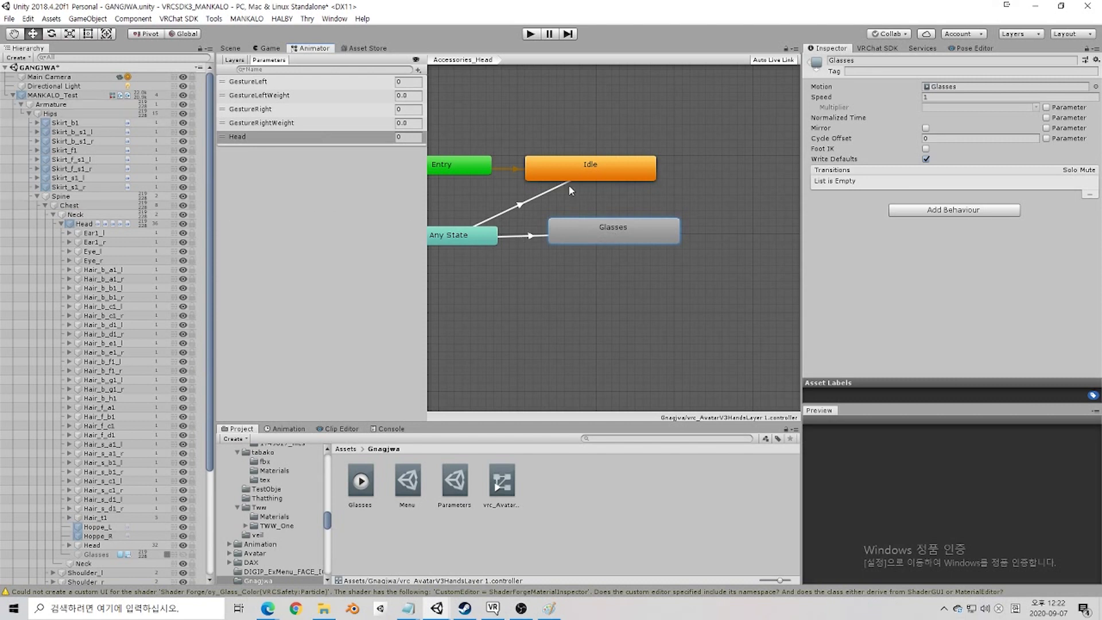
key("a")
left_click(591, 254)
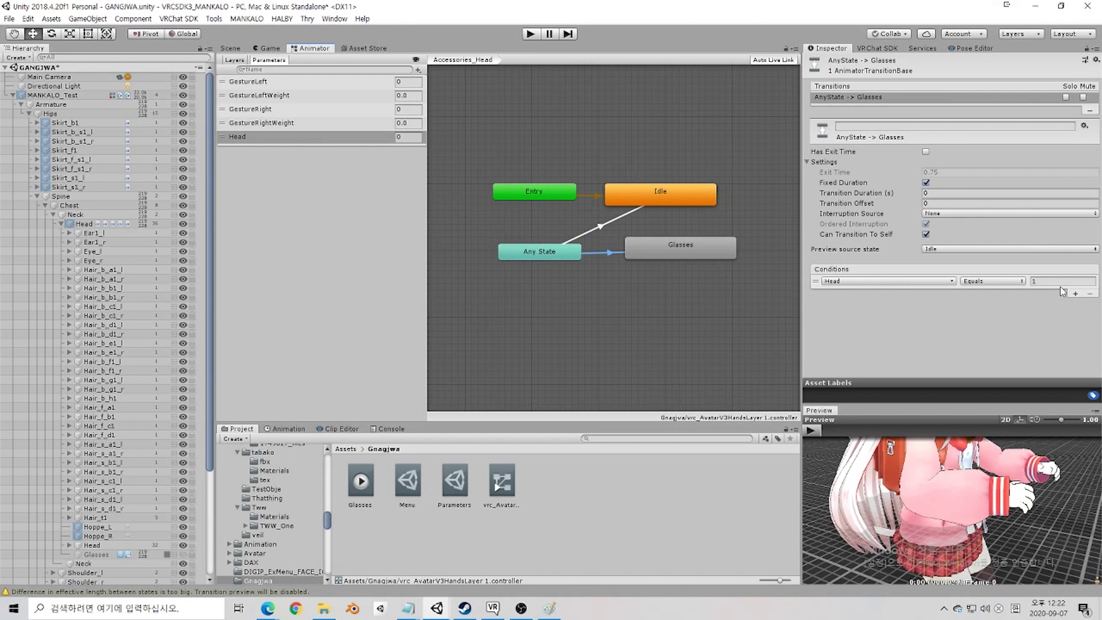
left_click_drag(1025, 459, 854, 499)
Step: Delete the default control from the Menu asset and add a new control named Glasses
left_click(407, 485)
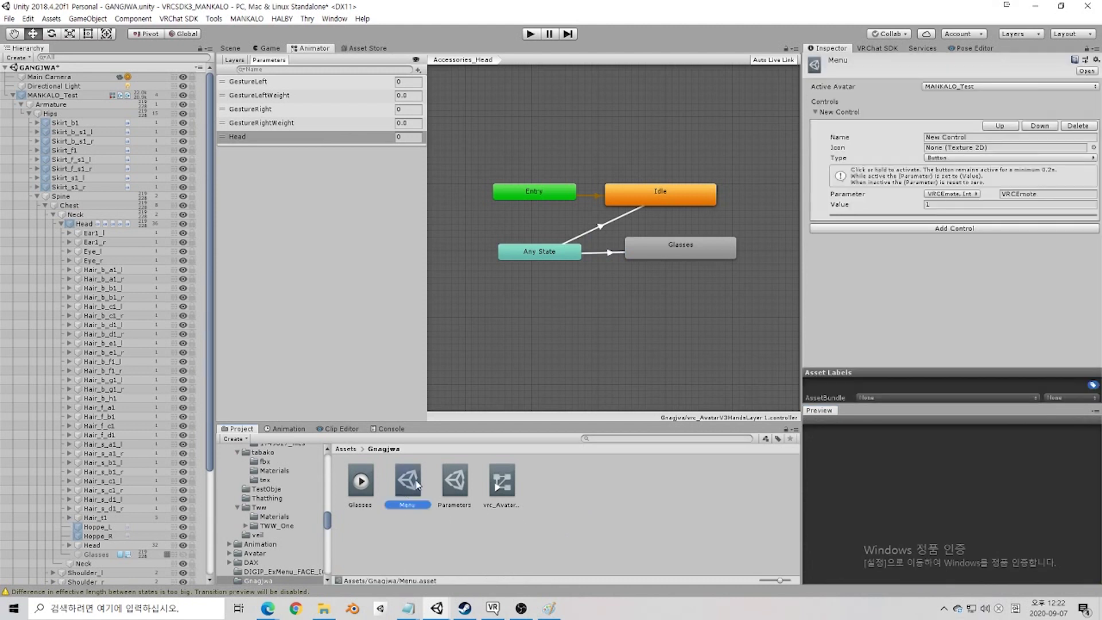
left_click(1066, 129)
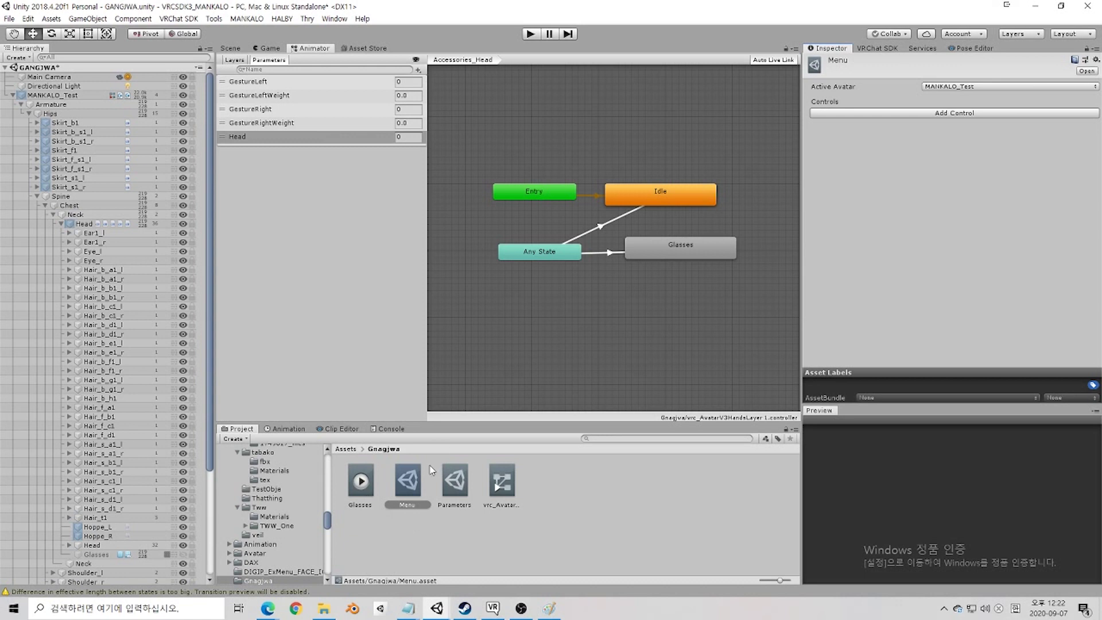
left_click(945, 118)
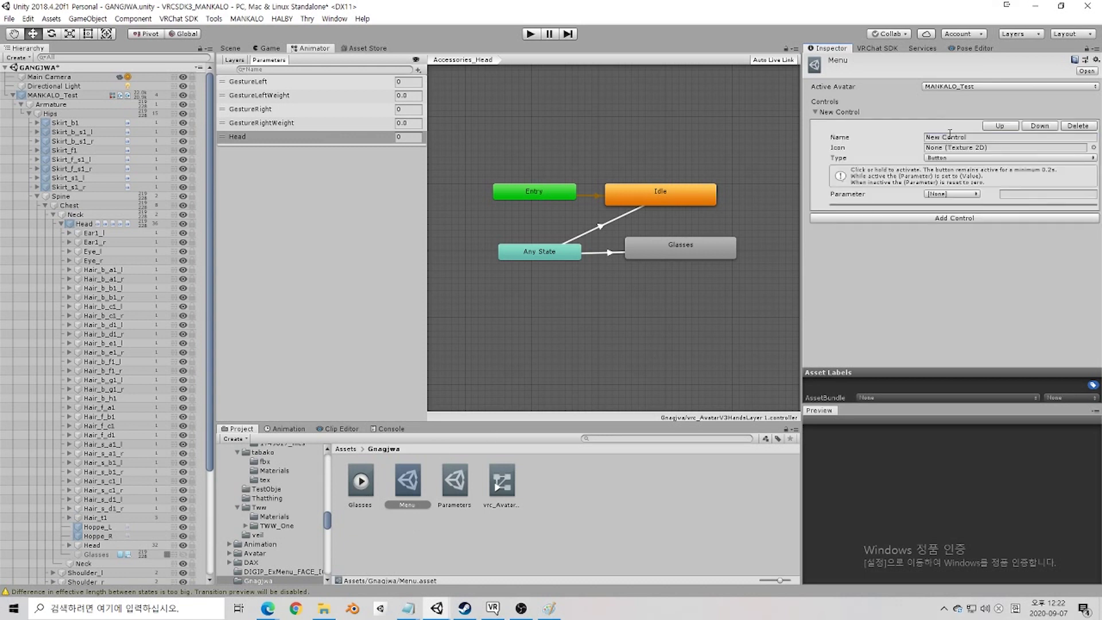
left_click(949, 136)
type("Glasses")
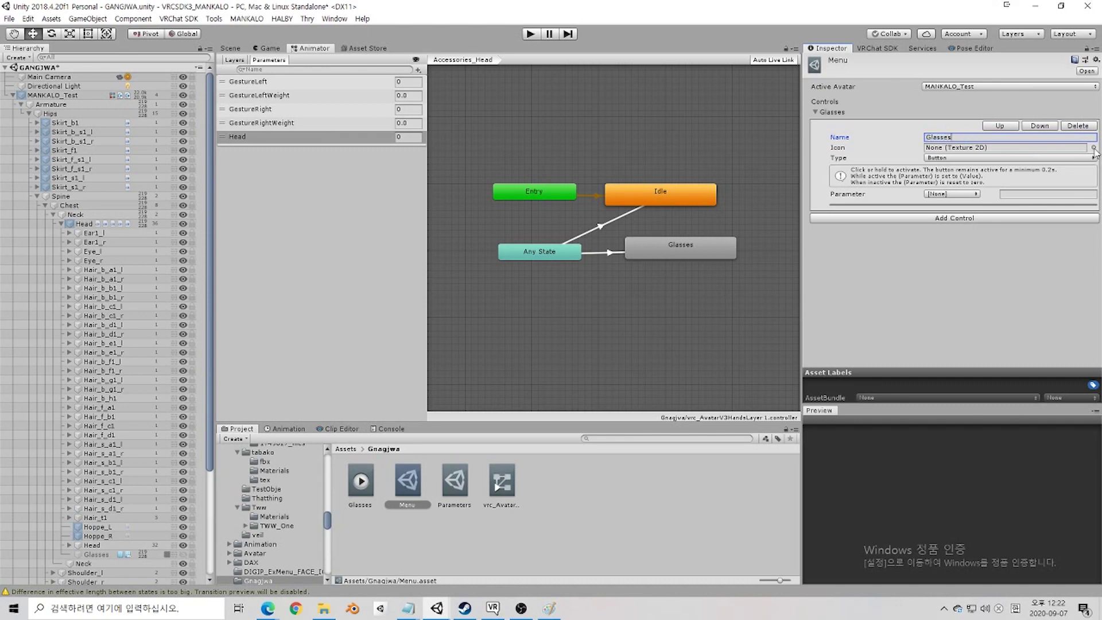
Step: Assign the CL_Lab_Icon_256 texture as the Glasses control's icon
left_click(1094, 147)
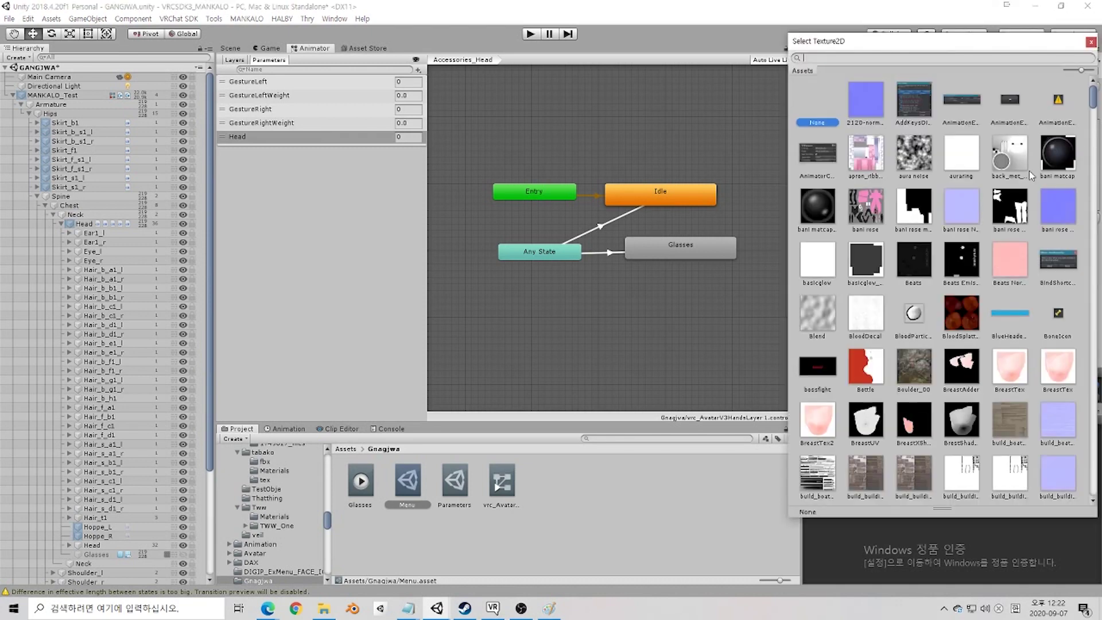
scroll(973, 282, "down", 3)
scroll(973, 282, "down", 5)
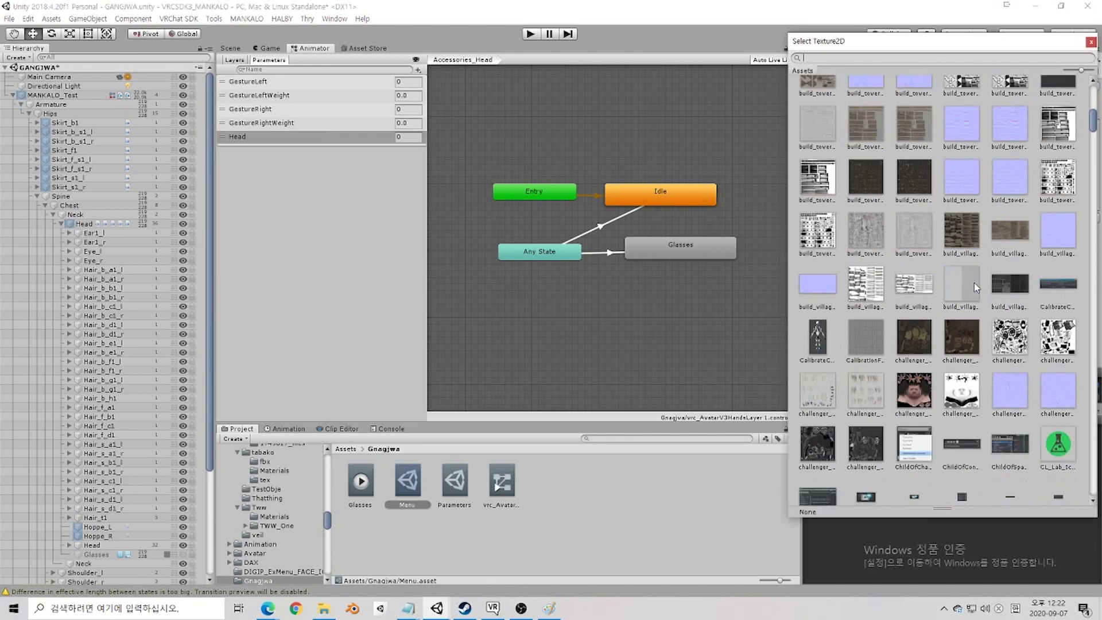
double_click(1053, 274)
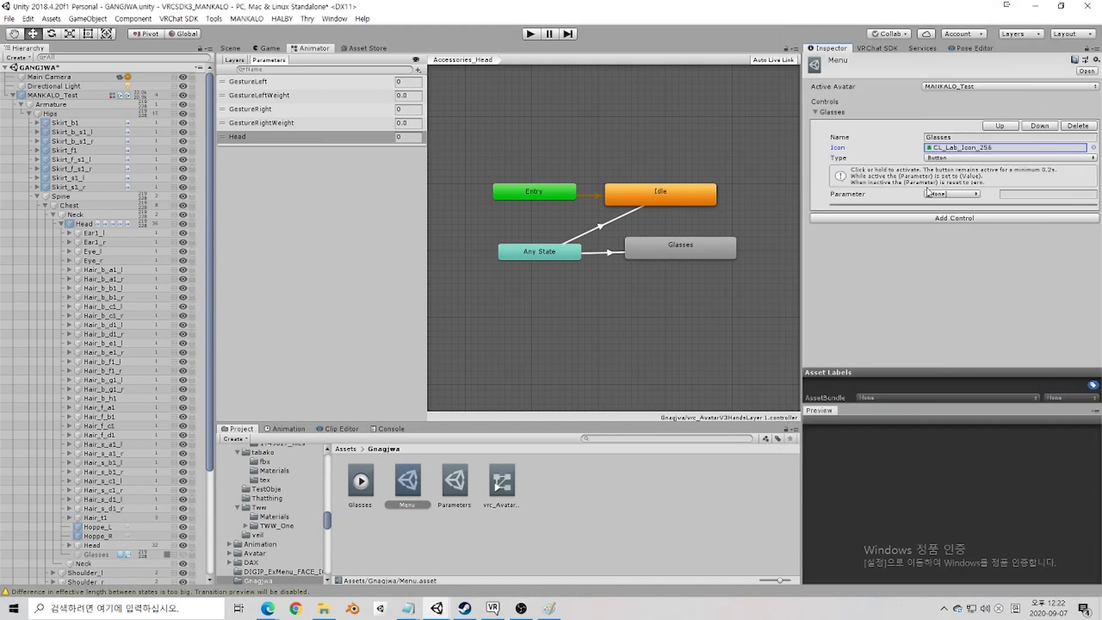
Step: Make the Glasses control a Toggle driven by the Head, Int parameter with value 1
left_click(942, 159)
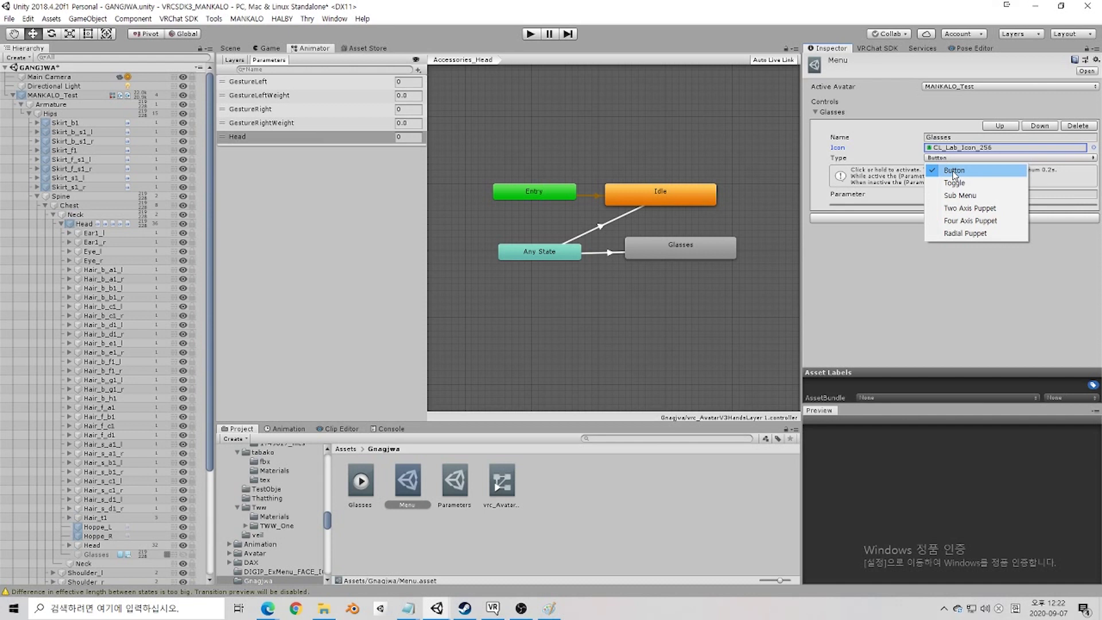
left_click(954, 183)
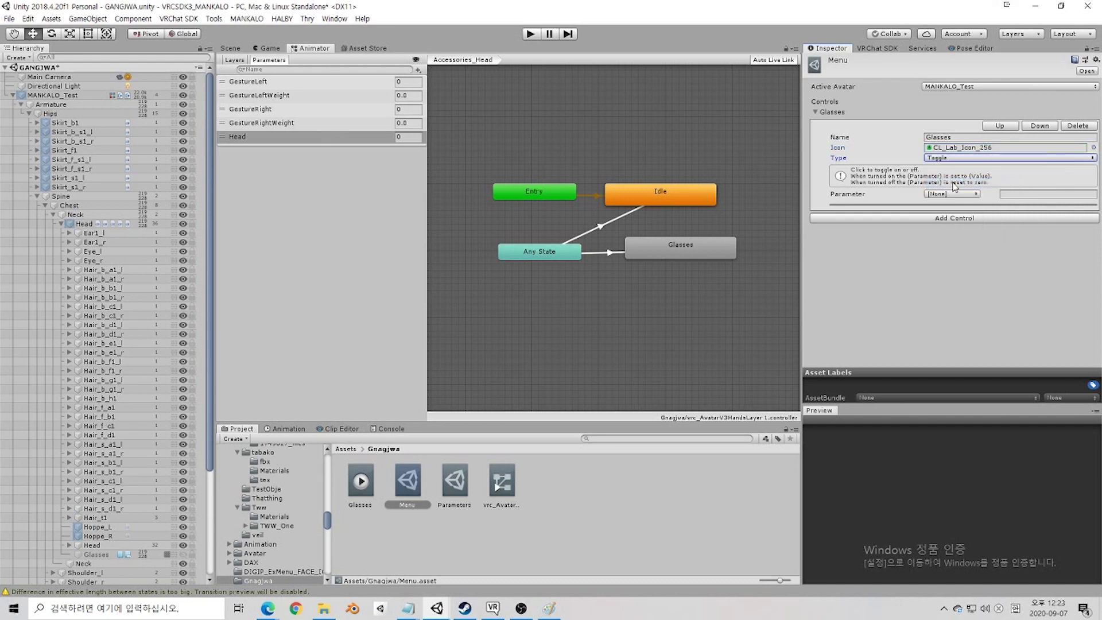
left_click(948, 196)
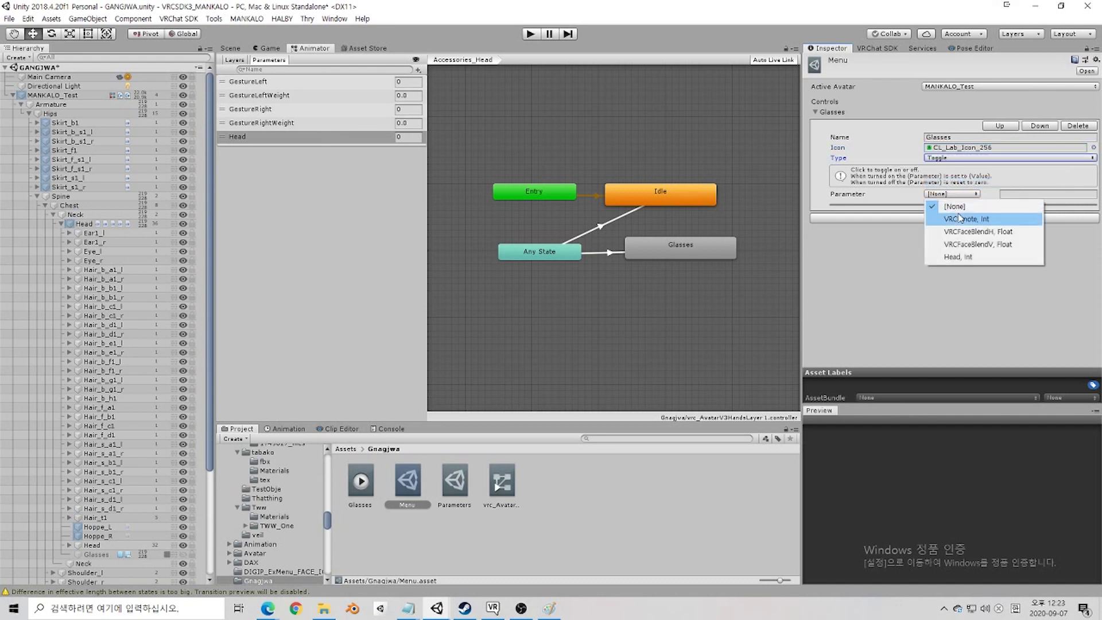
left_click(959, 257)
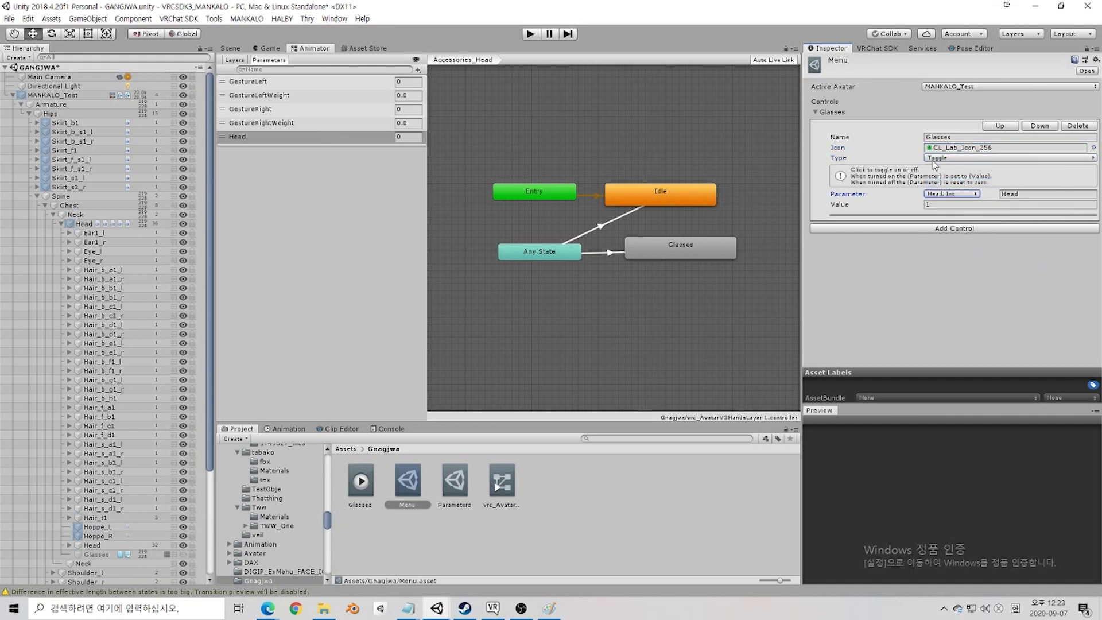
left_click(977, 206)
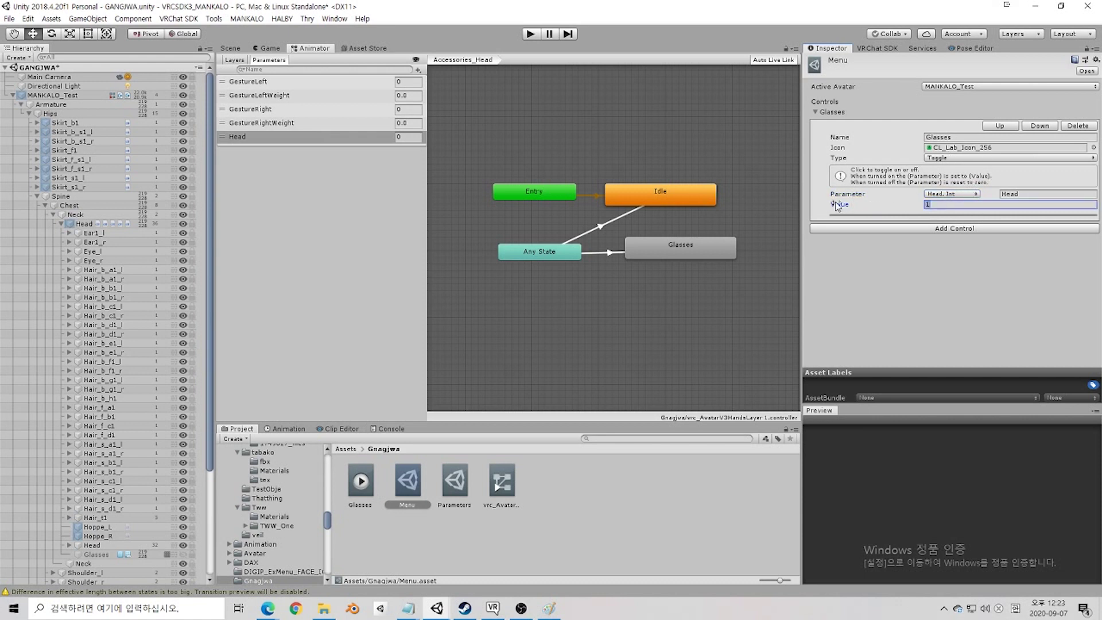
left_click(969, 255)
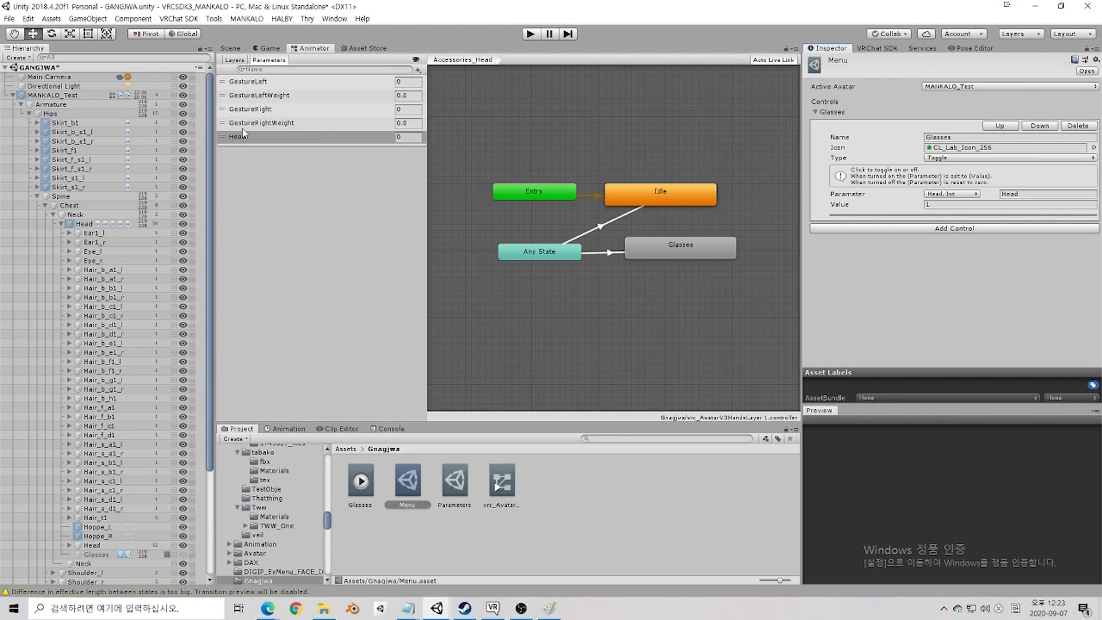
Step: Check the Head parameter, the Any State transition conditions to Glasses and Idle, and the motions of both states
left_click(253, 137)
left_click(607, 253)
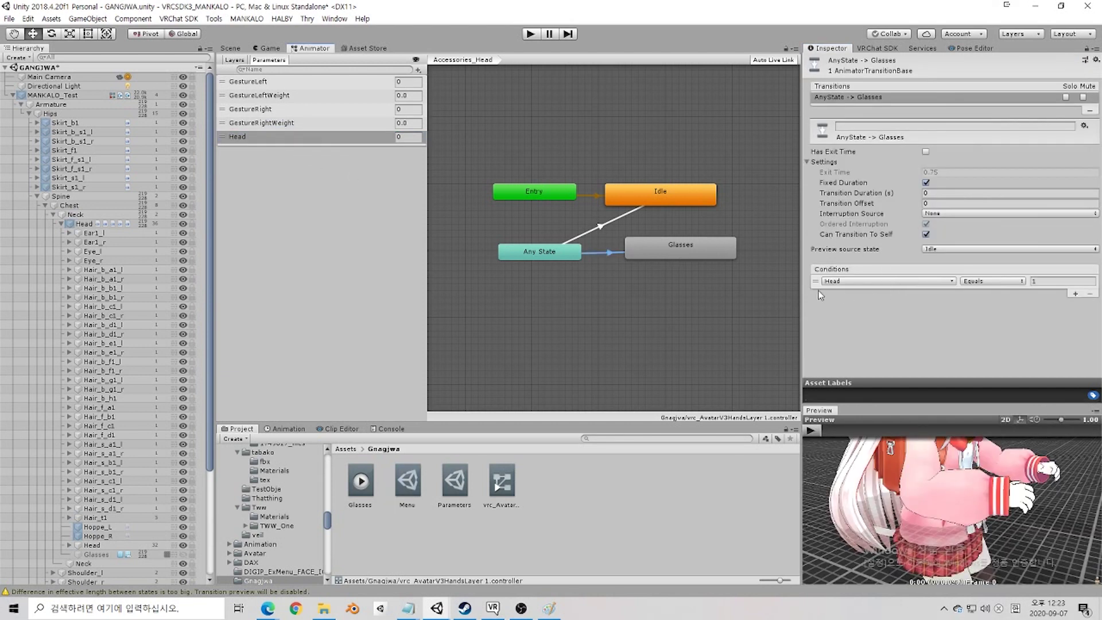
left_click(555, 234)
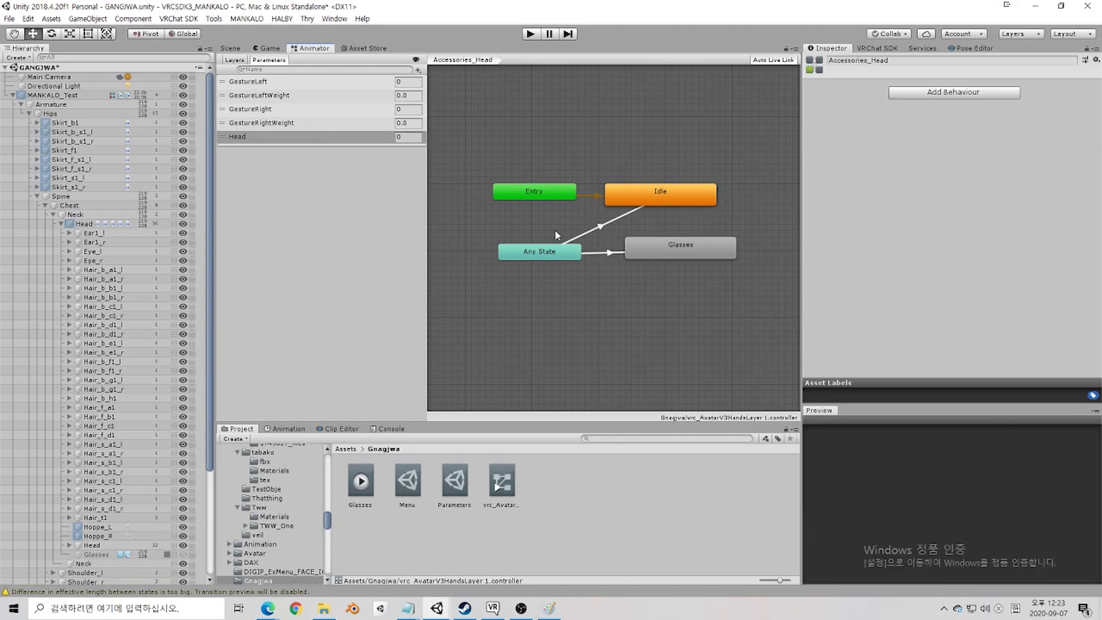
left_click(618, 223)
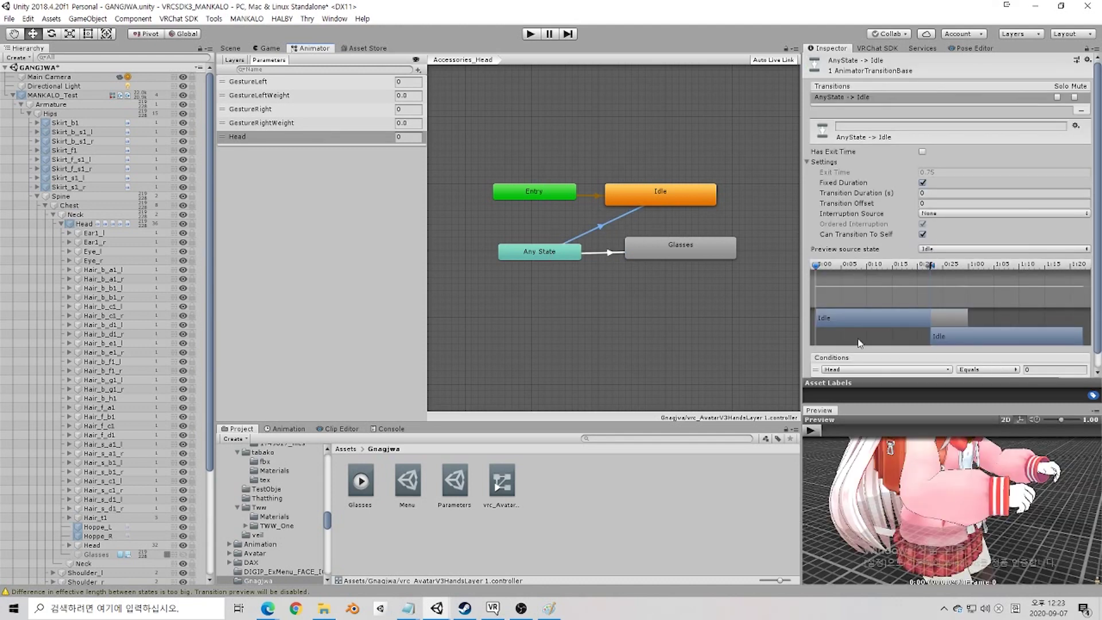
left_click(704, 162)
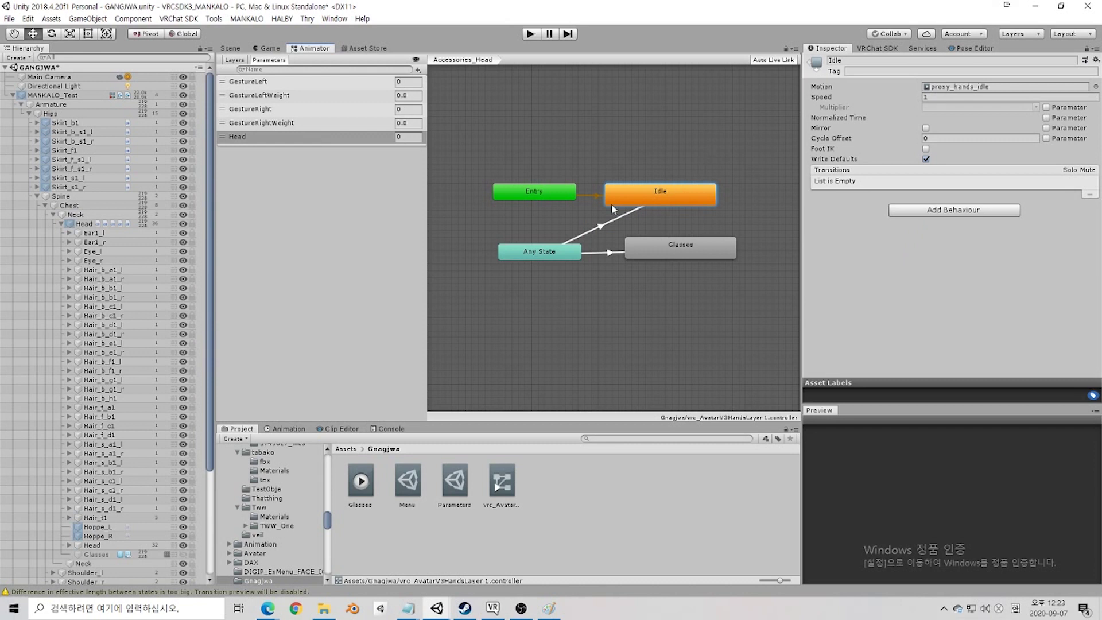
left_click(541, 254)
left_click(647, 204)
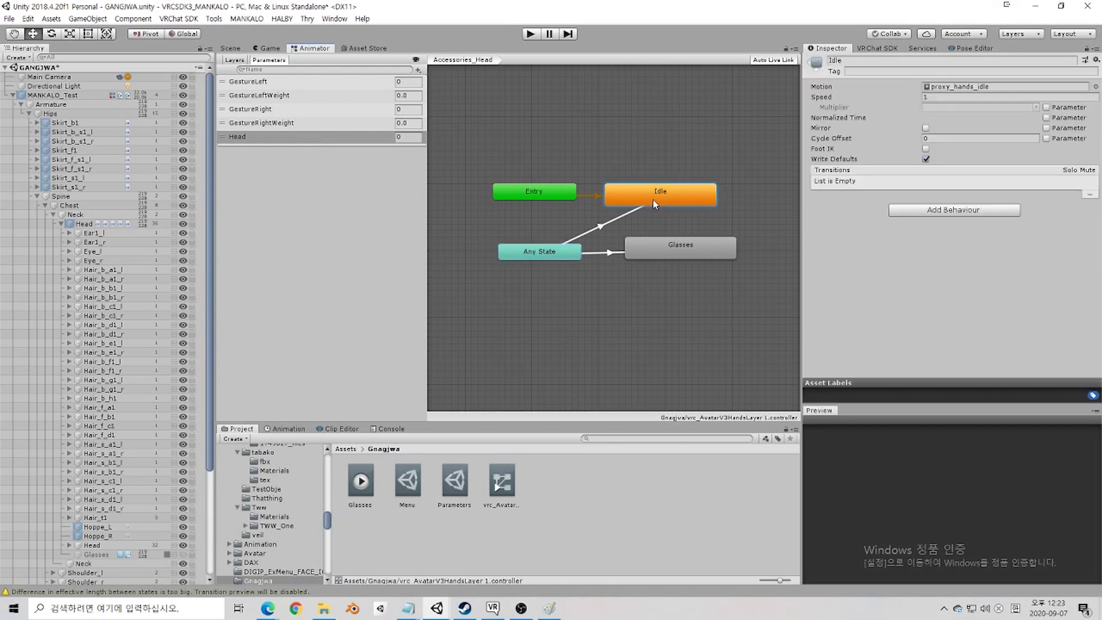
left_click(666, 255)
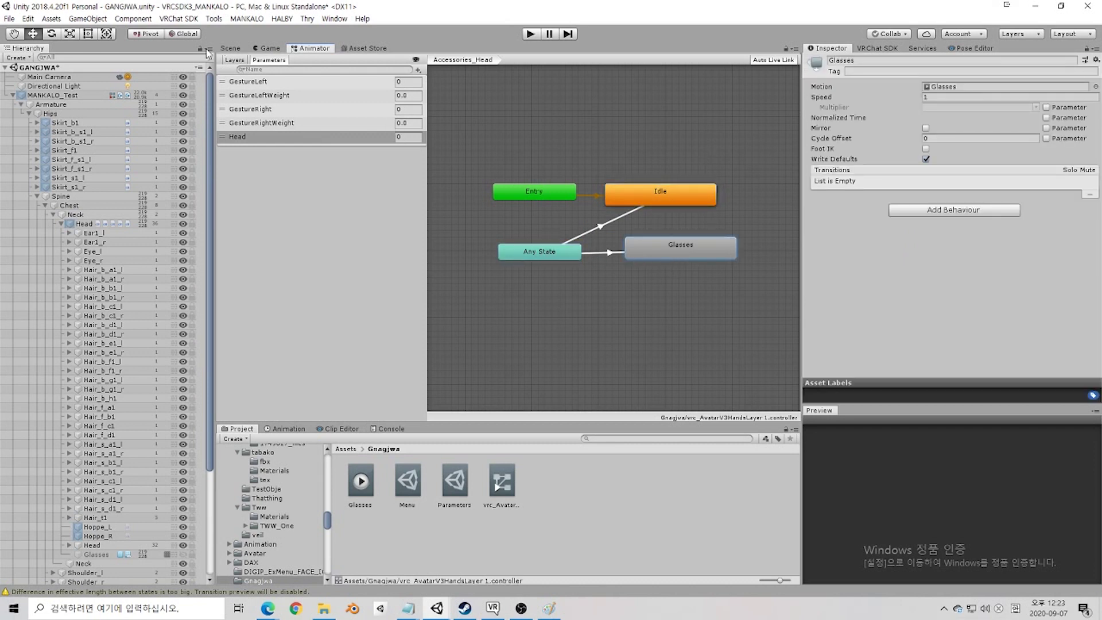
Step: Rename the MANKALO_Test avatar root object as MANKALO_Gangjwa
left_click(52, 95)
left_click(231, 48)
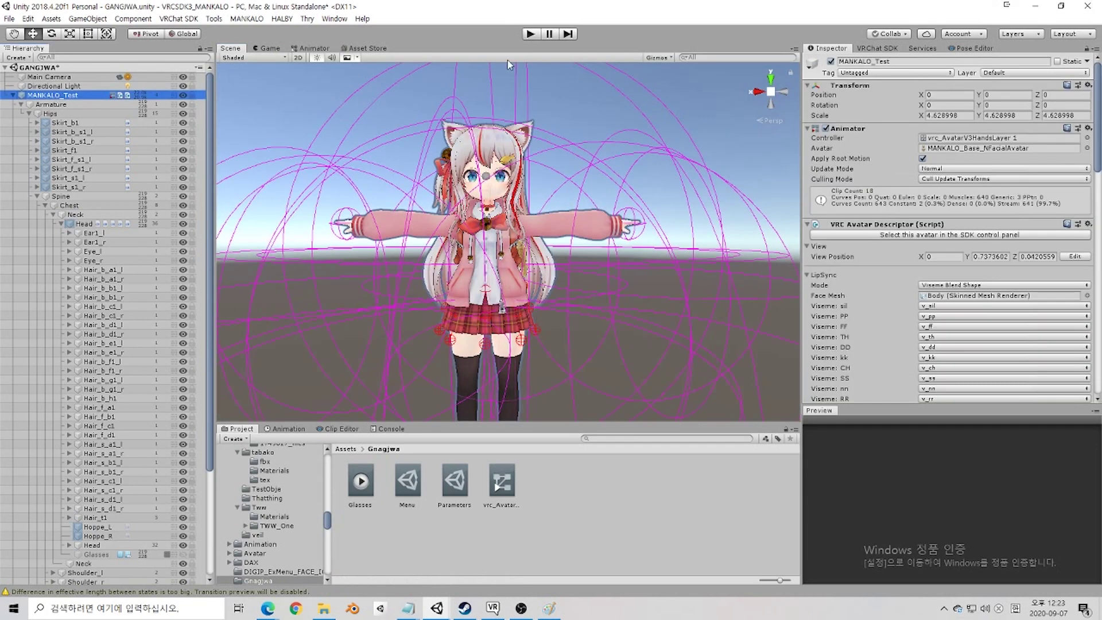
left_click(69, 96)
left_click(72, 96)
left_click(1040, 61)
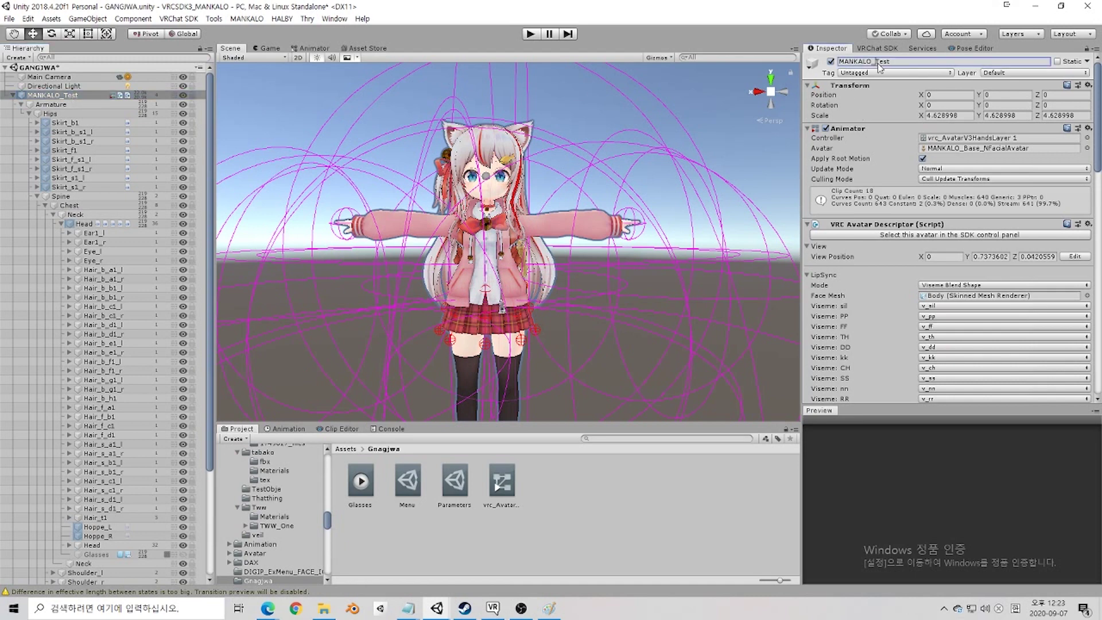
key("BackSpace")
key("BackSpace")
key("BackSpace")
key("BackSpace")
type("G")
key("Return")
Step: Check the Menu and Parameters assignments in the avatar descriptor and locate its FX controller in the project
scroll(988, 175, "down", 15)
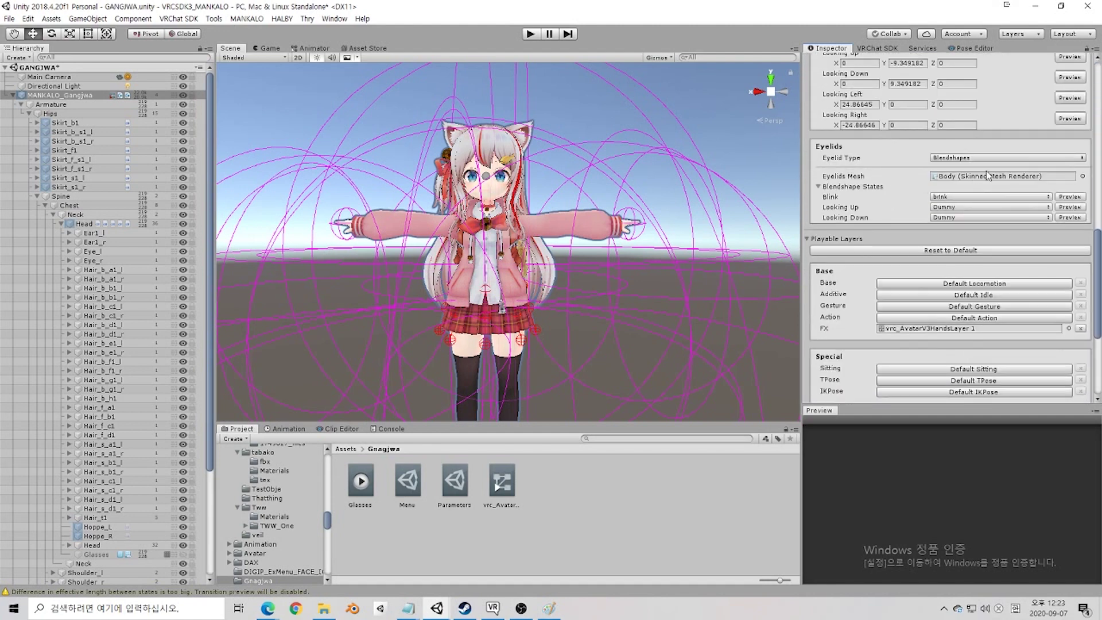
scroll(988, 176, "down", 8)
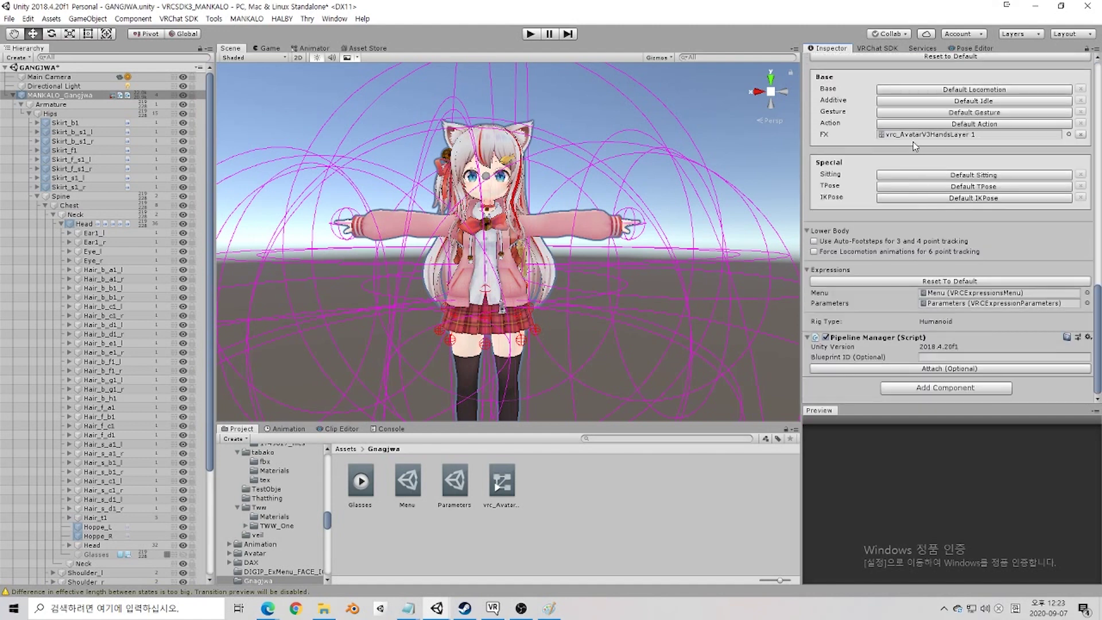
left_click(908, 134)
Step: Start an offline Build & Test of the MANKALO_Gangjwa avatar with the VRChat SDK
left_click(878, 49)
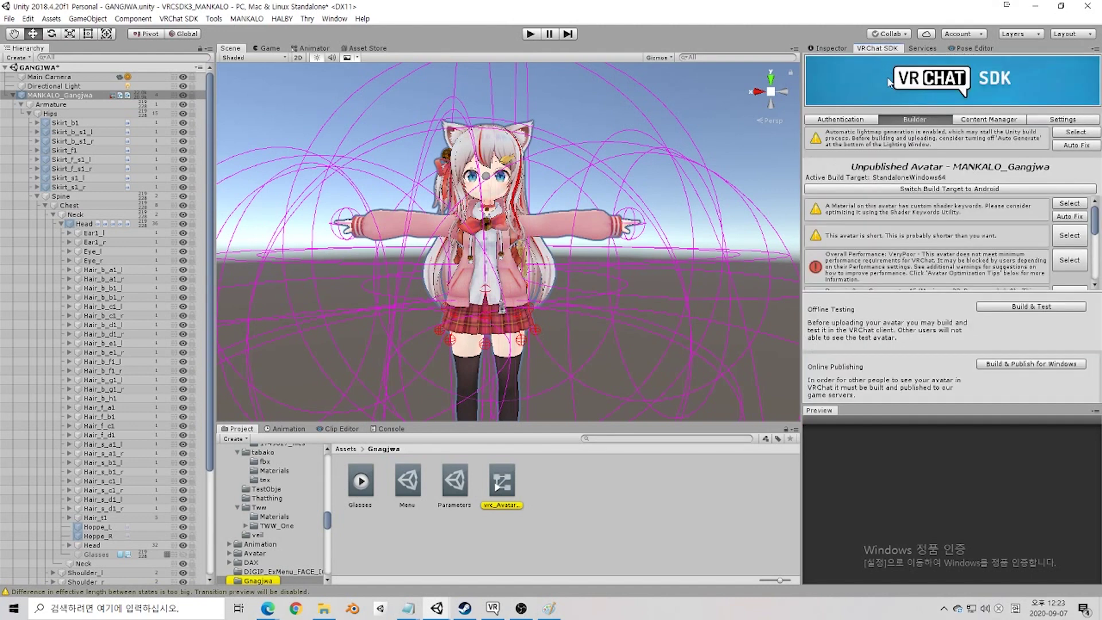
left_click(1030, 304)
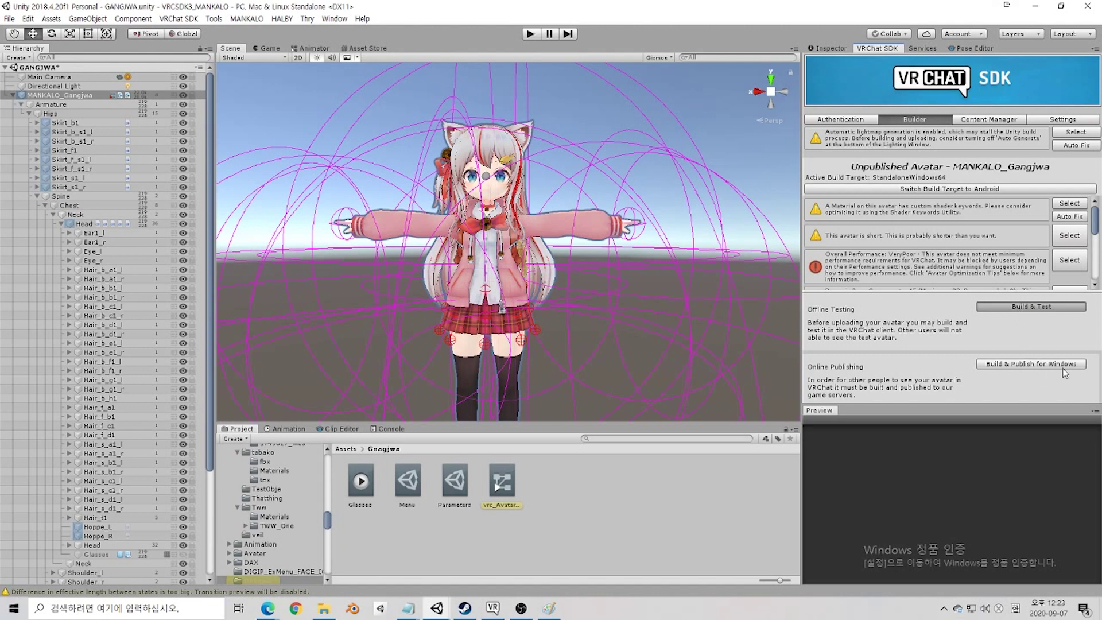
left_click(1023, 313)
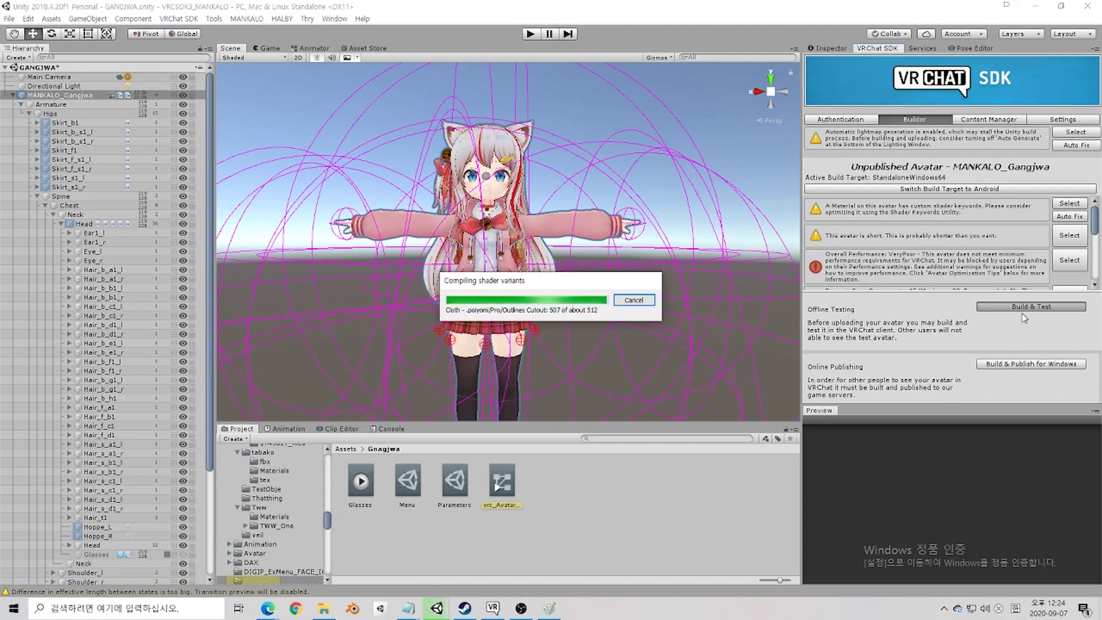
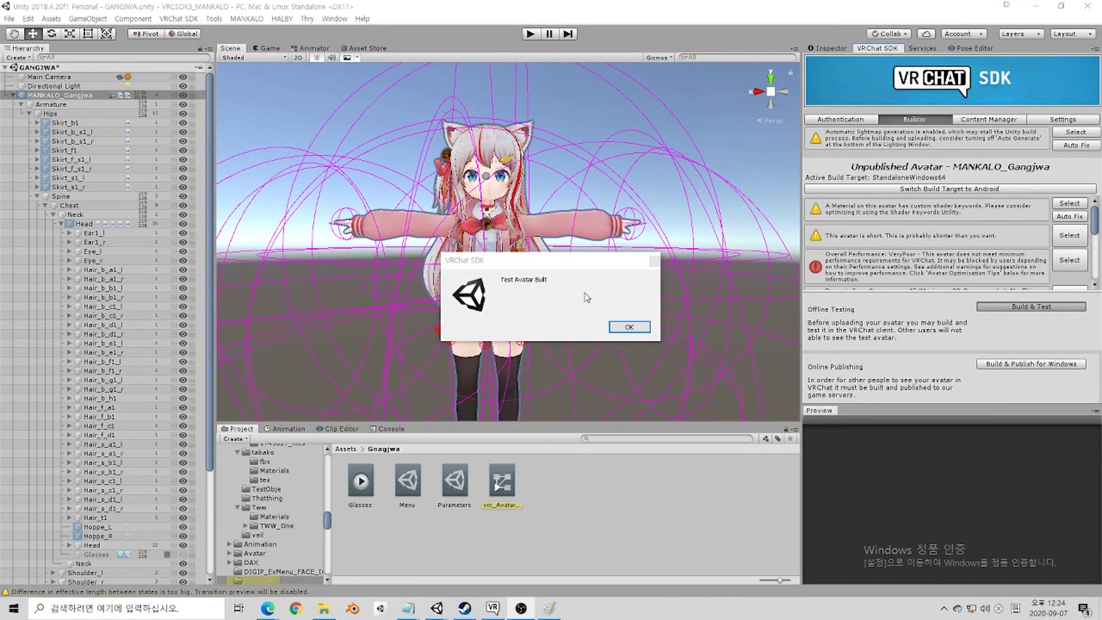
Step: Dismiss the build notice, switch to VRChat and change into the SDK: MANKALO_Gangjwa test avatar
left_click(627, 327)
left_click(492, 608)
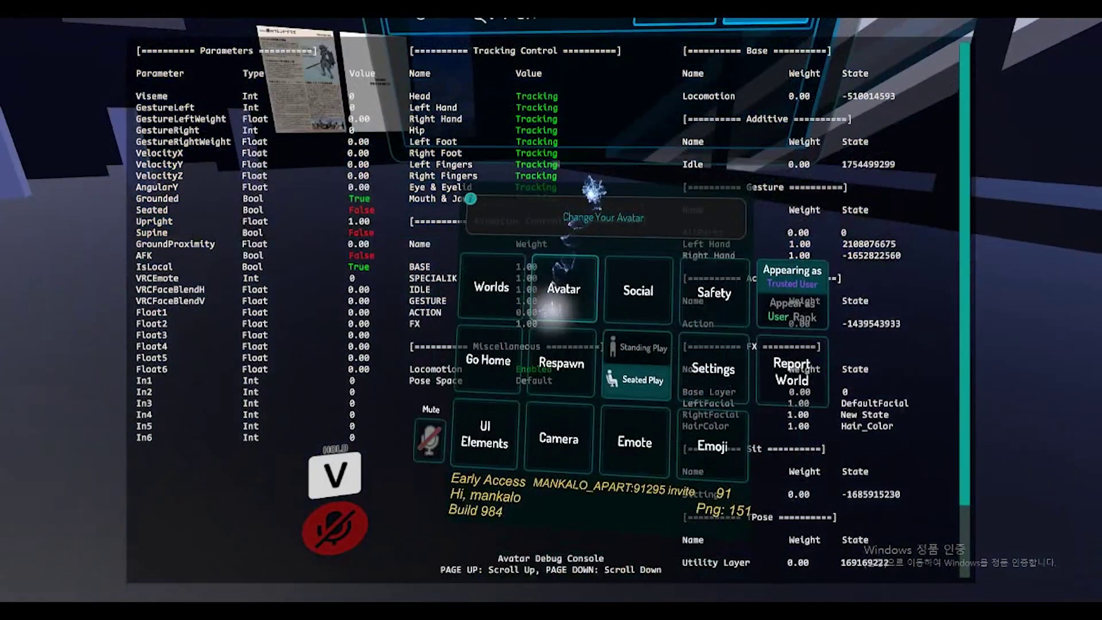
left_click(515, 427)
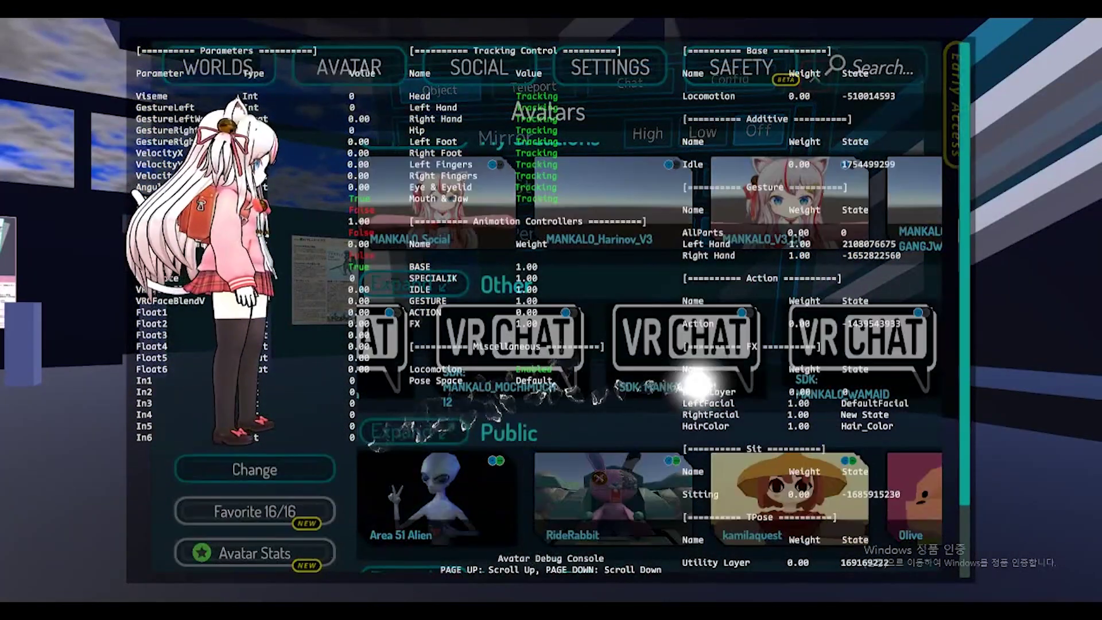
left_click_drag(859, 376, 772, 388)
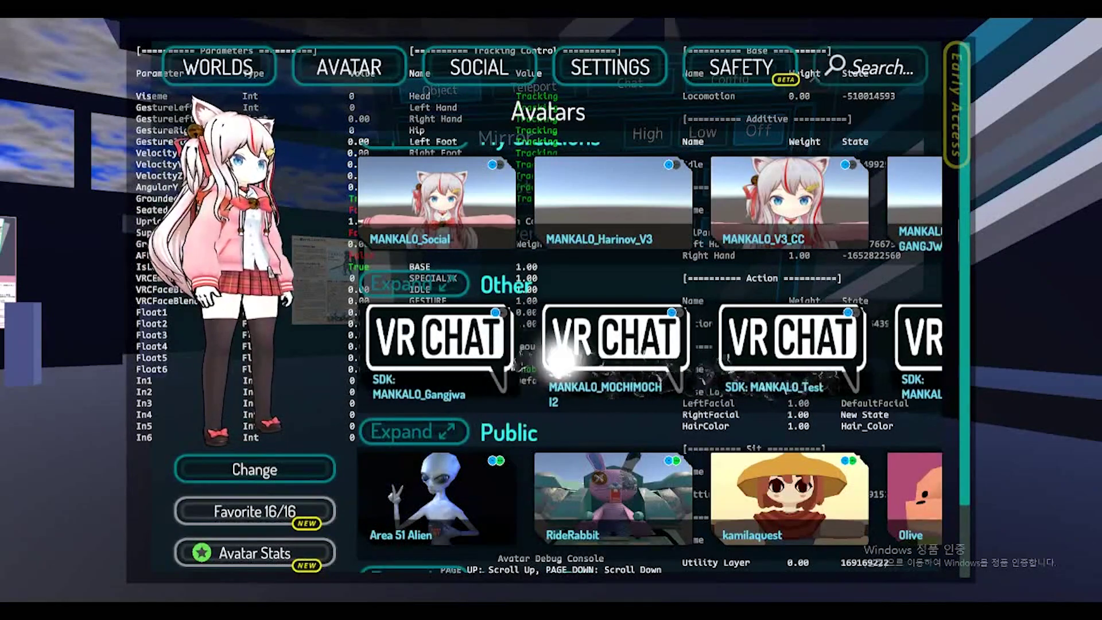
left_click(591, 364)
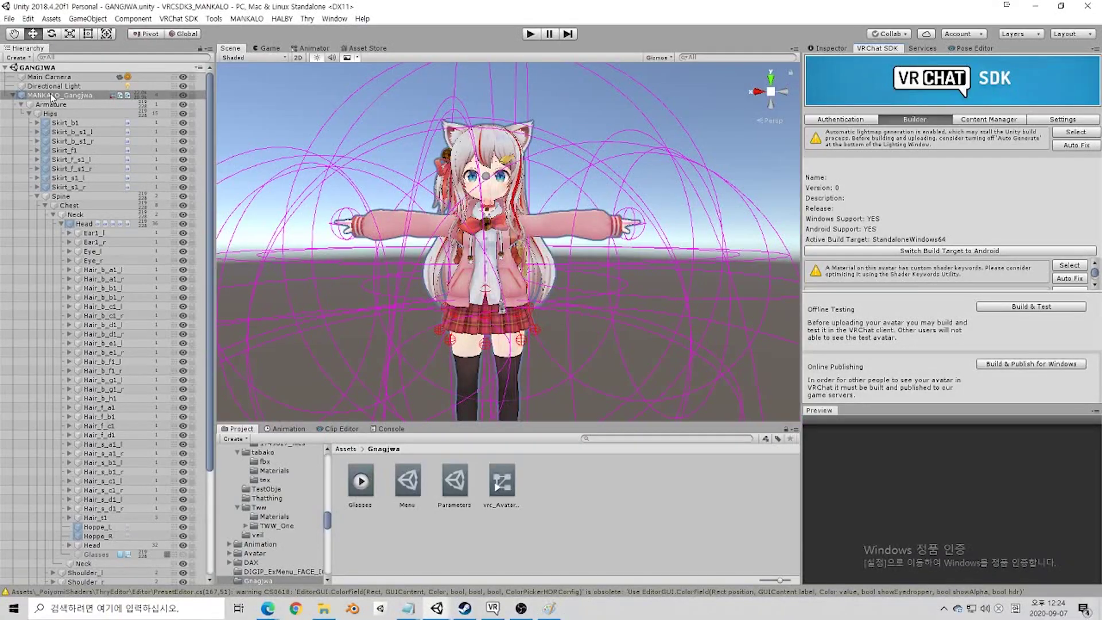
left_click(49, 96)
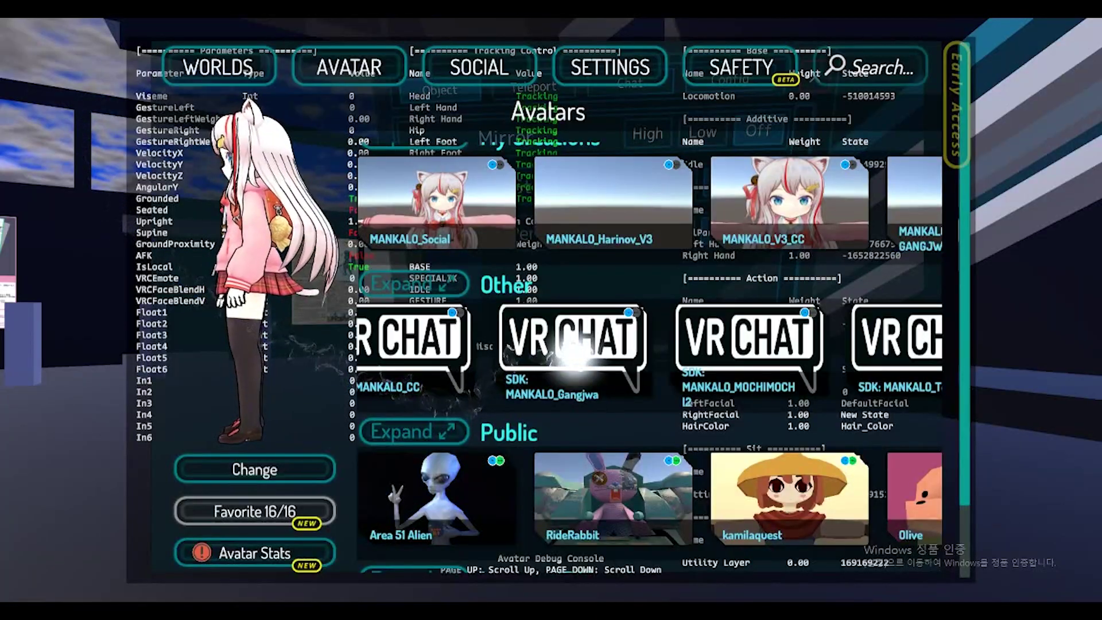
left_click(267, 465)
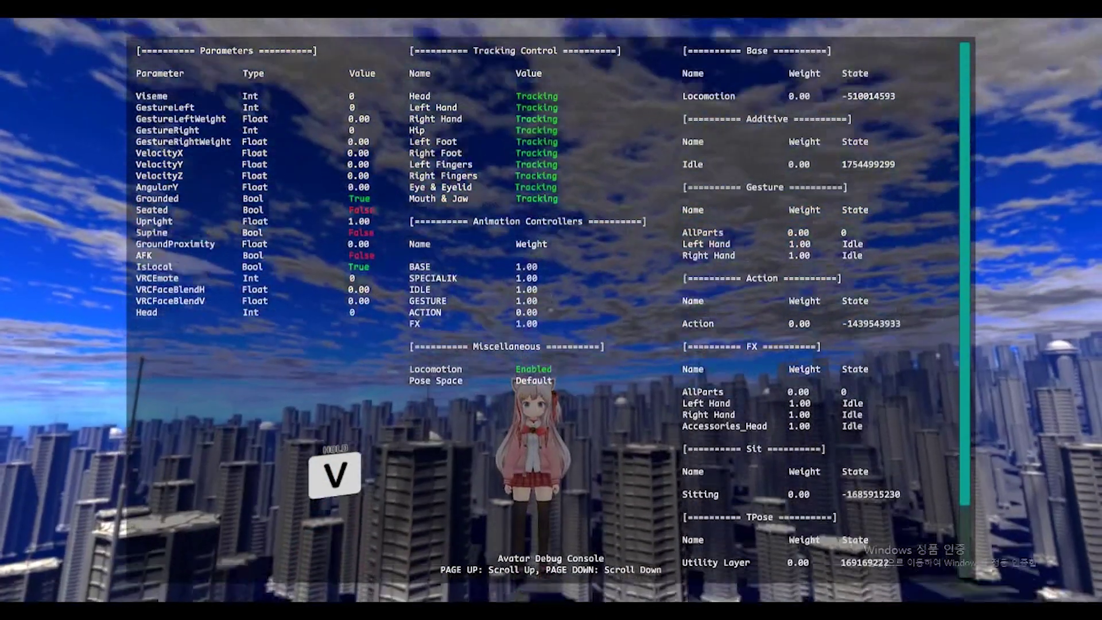
Step: Walk up to the mirror, turn Glasses on in the expression menu and inspect the avatar's face up close
key("w")
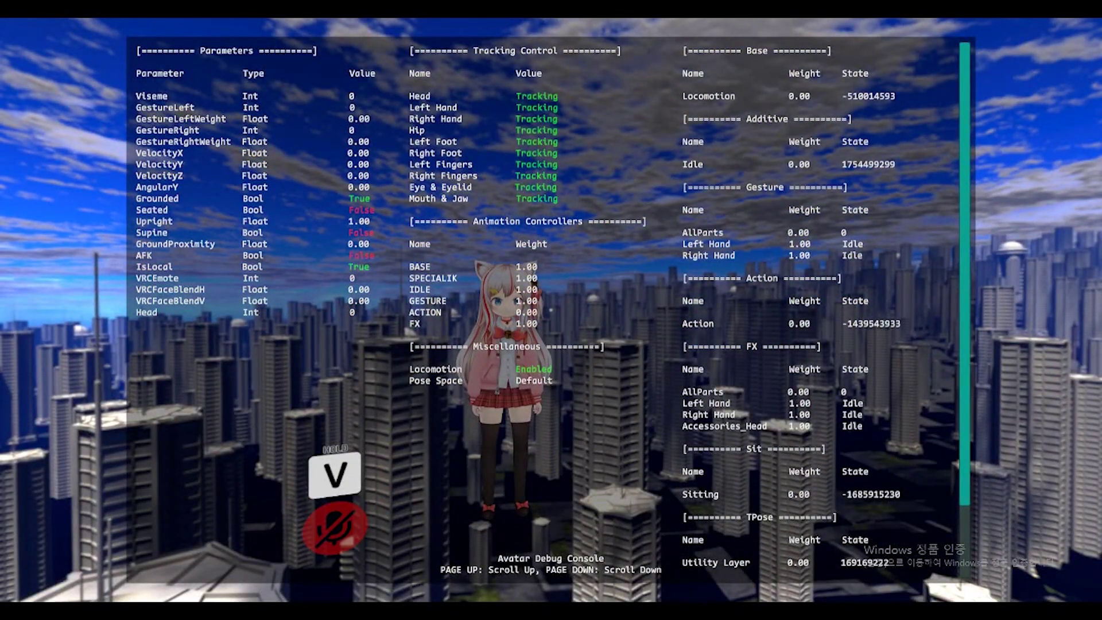
key("w")
key("w")
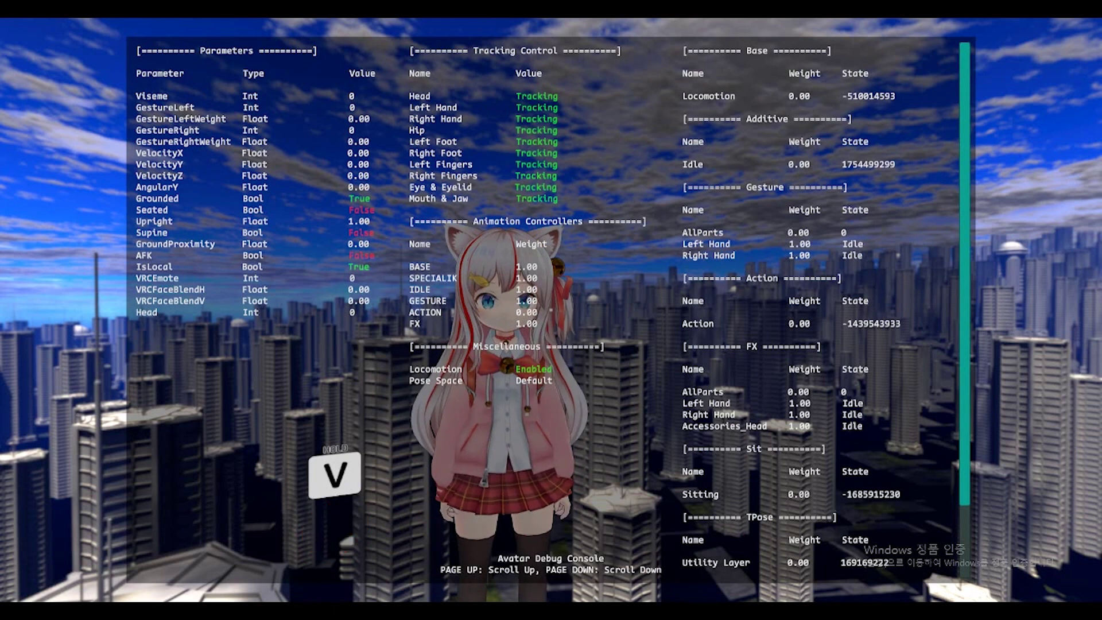
key("r")
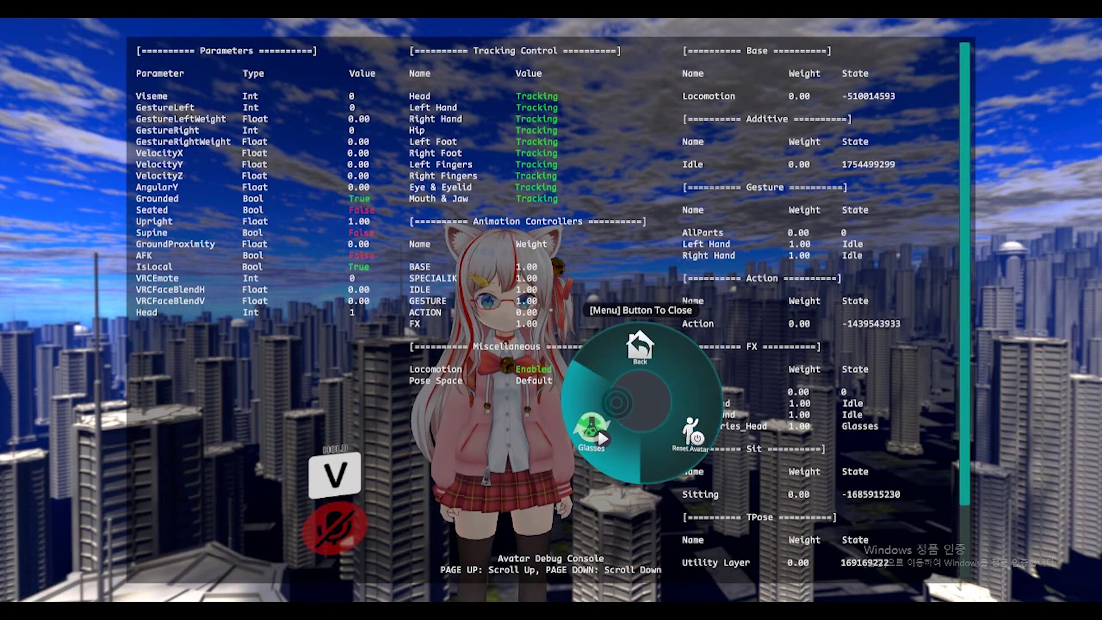
key("r")
key("w")
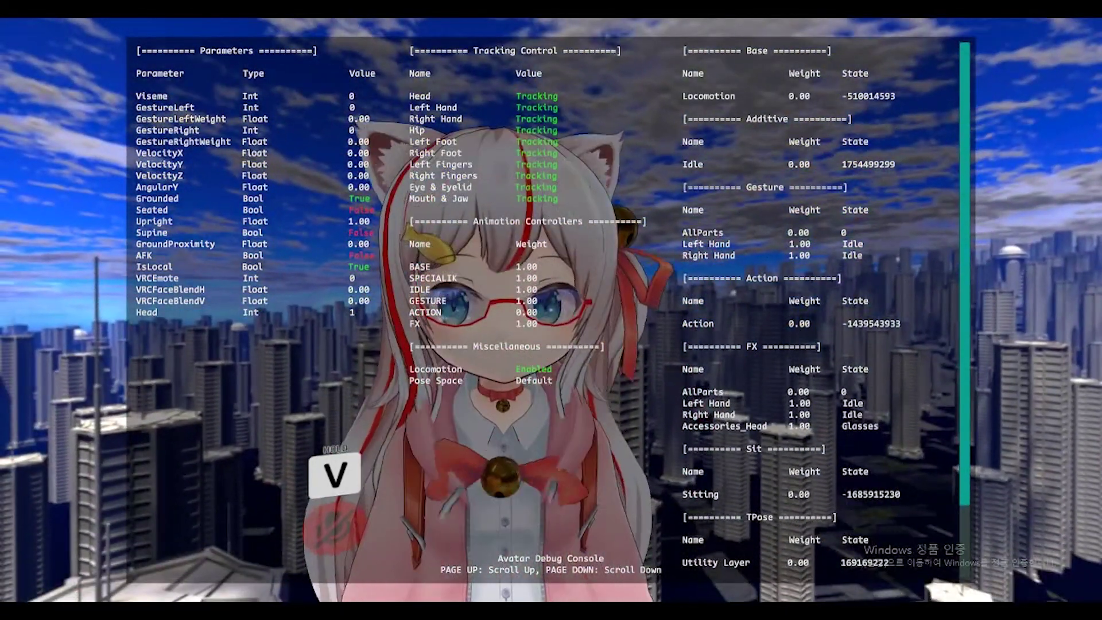
Step: Turn Glasses off in the expression menu, view the avatar from farther away and close the menu
key("r")
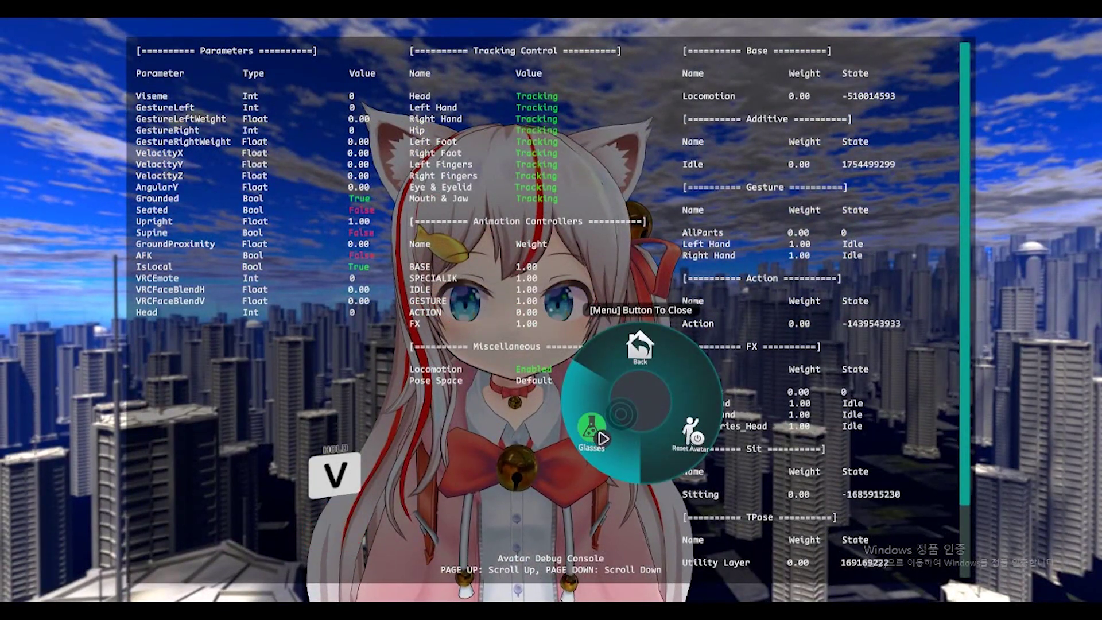
key("s")
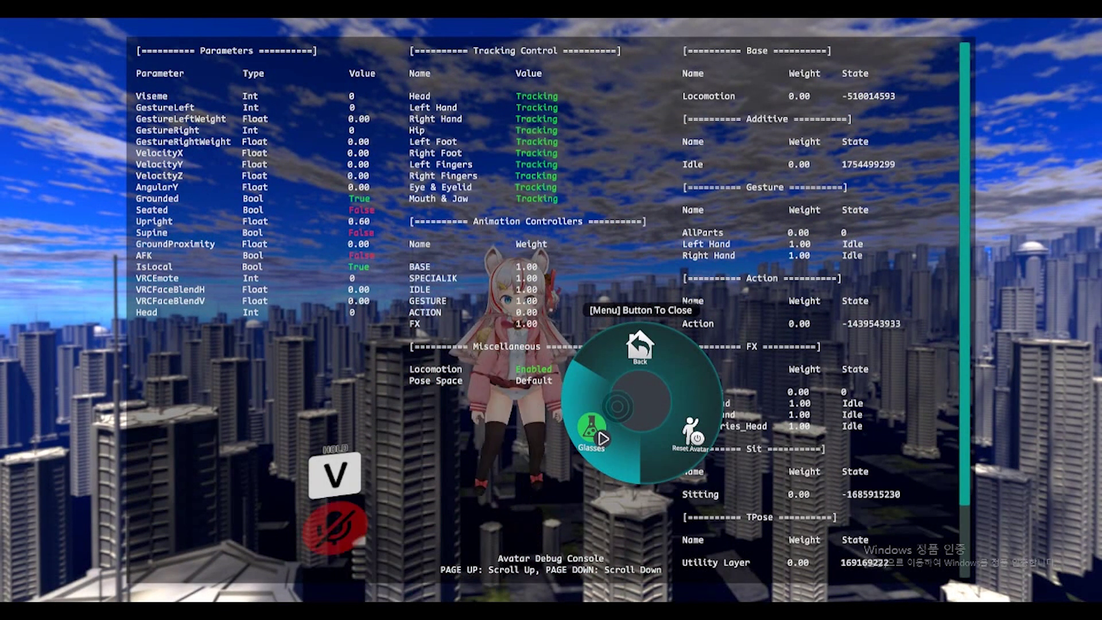
key("w")
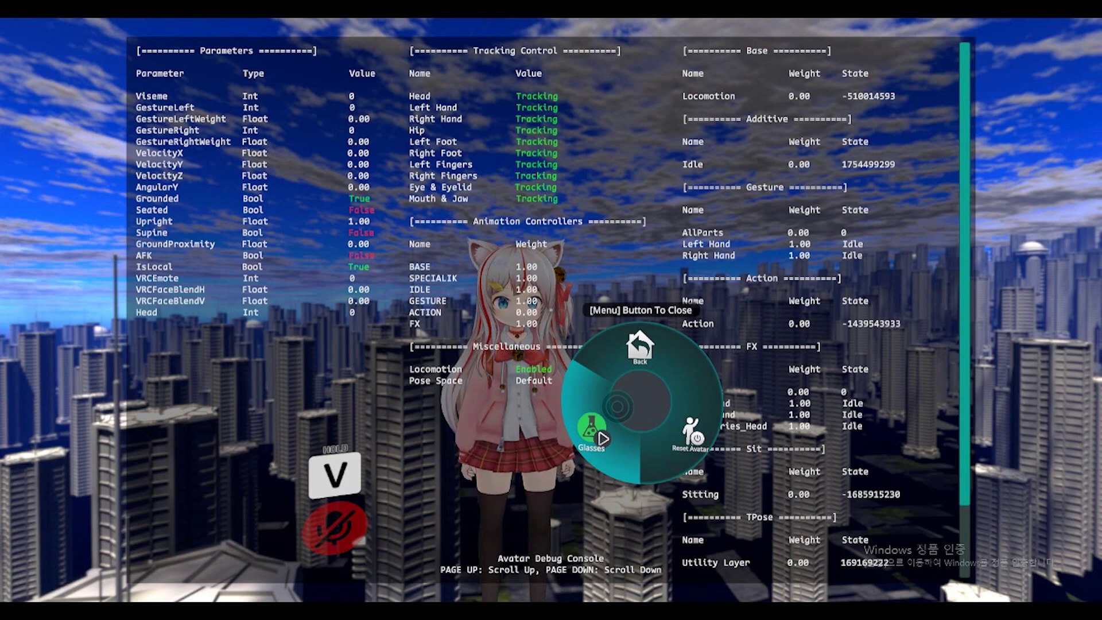
key("r")
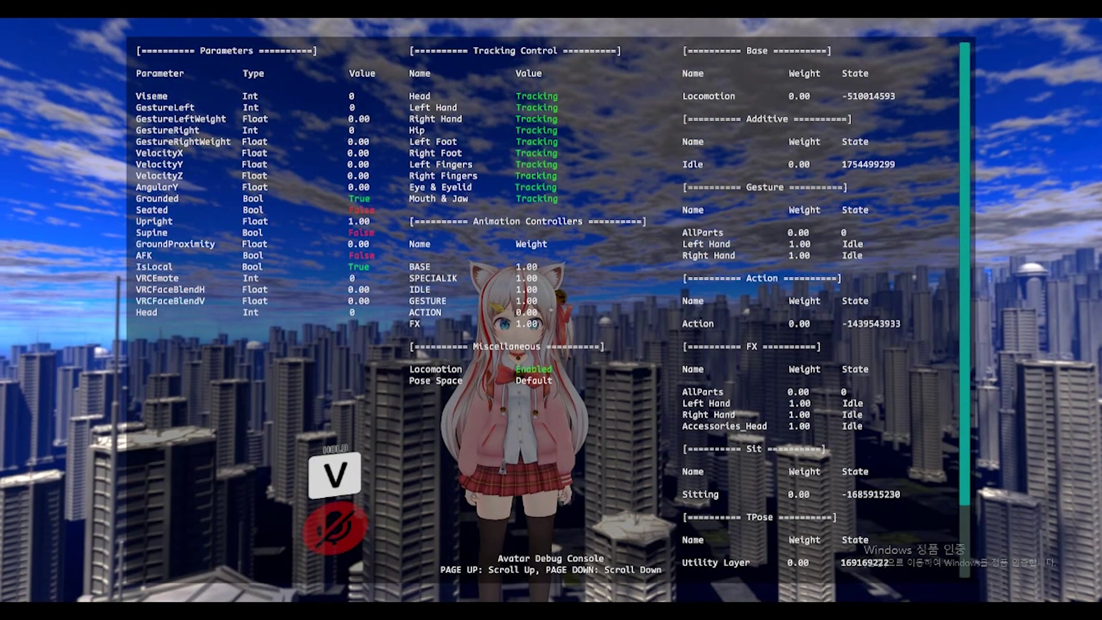
Step: Change into the SDK: MANKALO_Test avatar from the Other avatars row
key("Escape")
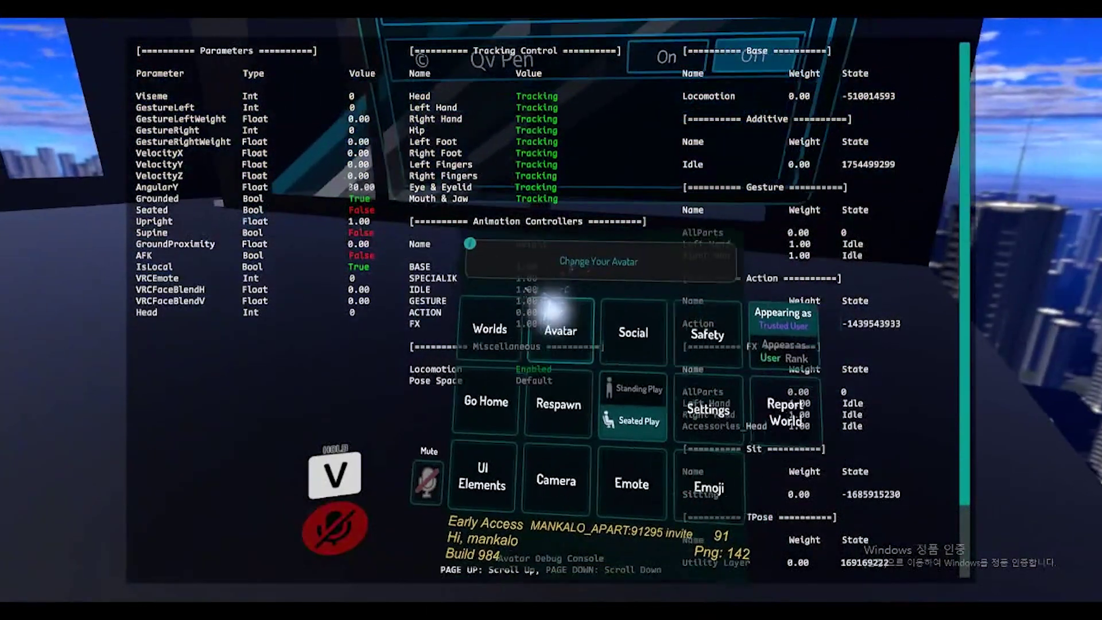
left_click(516, 379)
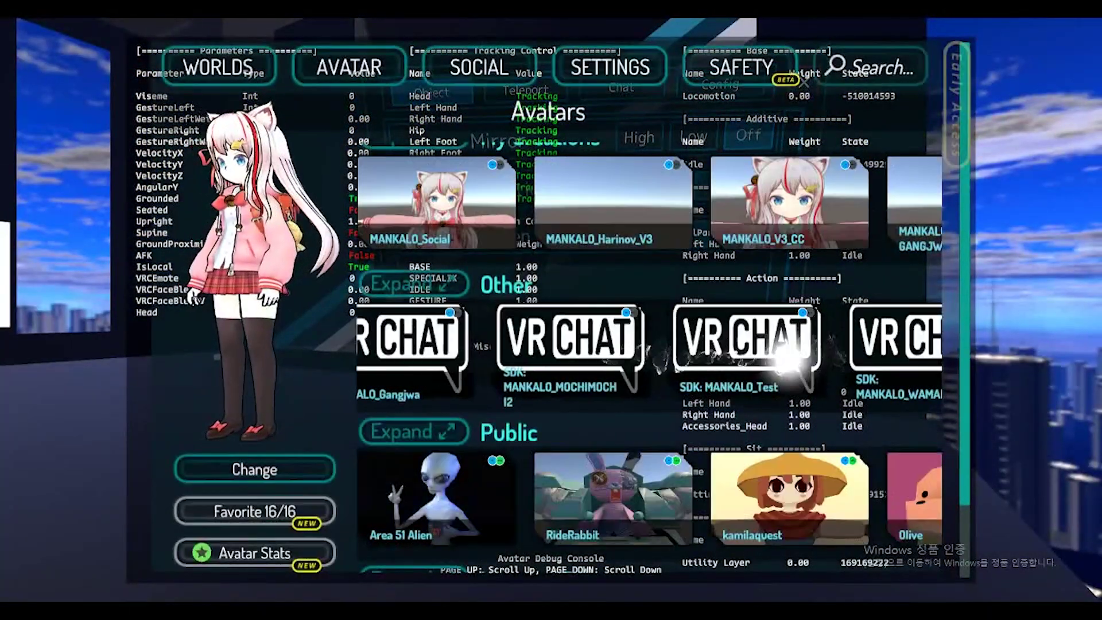
left_click_drag(792, 356, 629, 356)
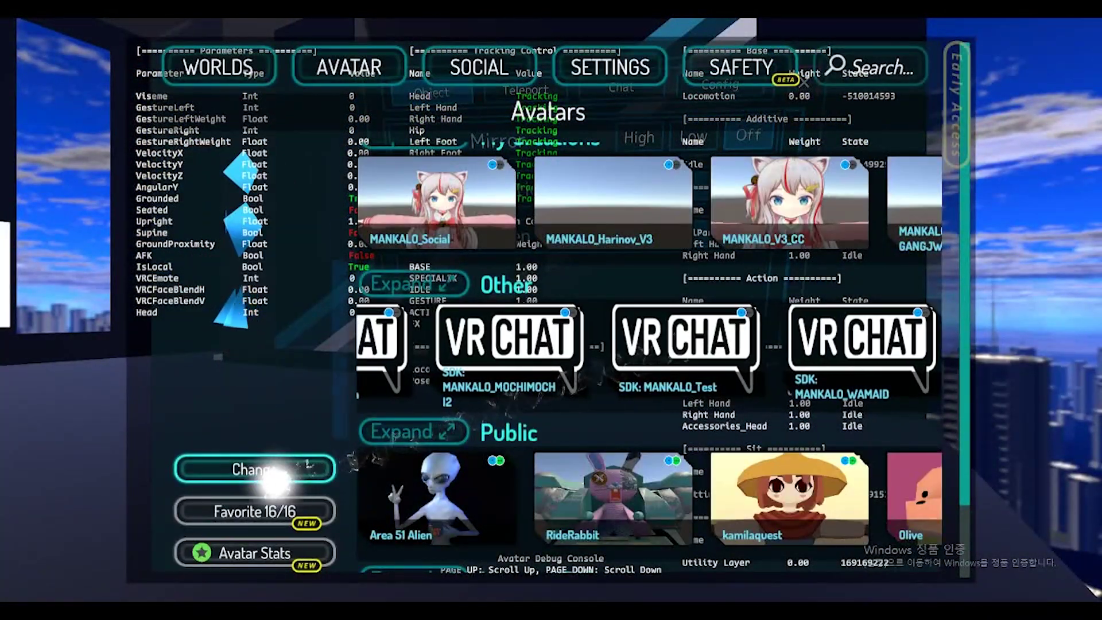
left_click(270, 473)
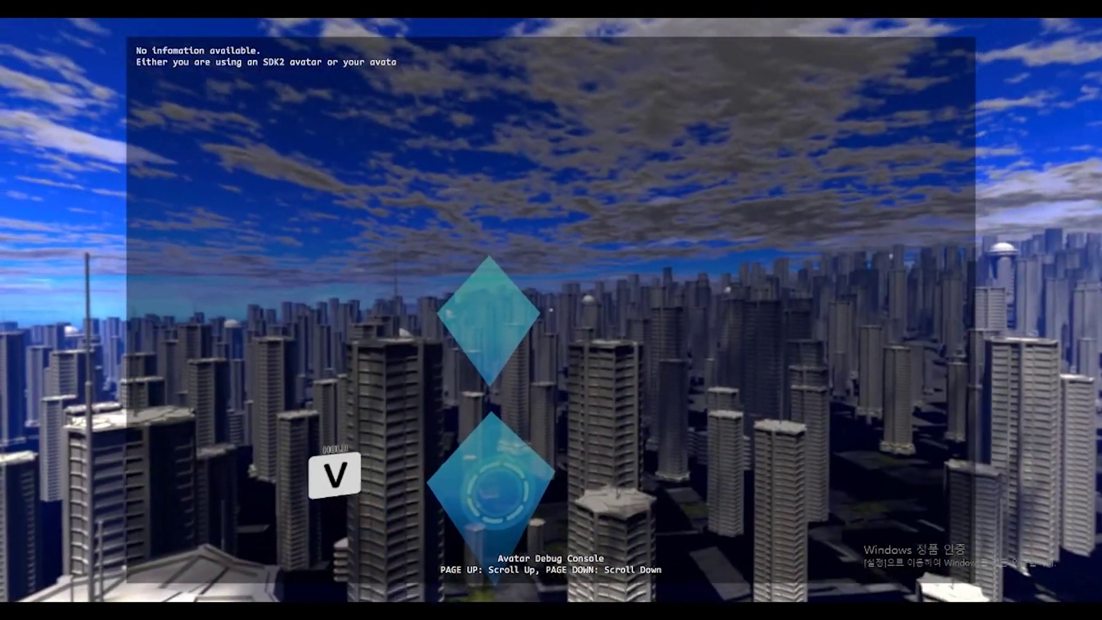
Step: Test the Button and Toggle controls in the MANKALO_Test expression menu while watching the debug parameters
key("r")
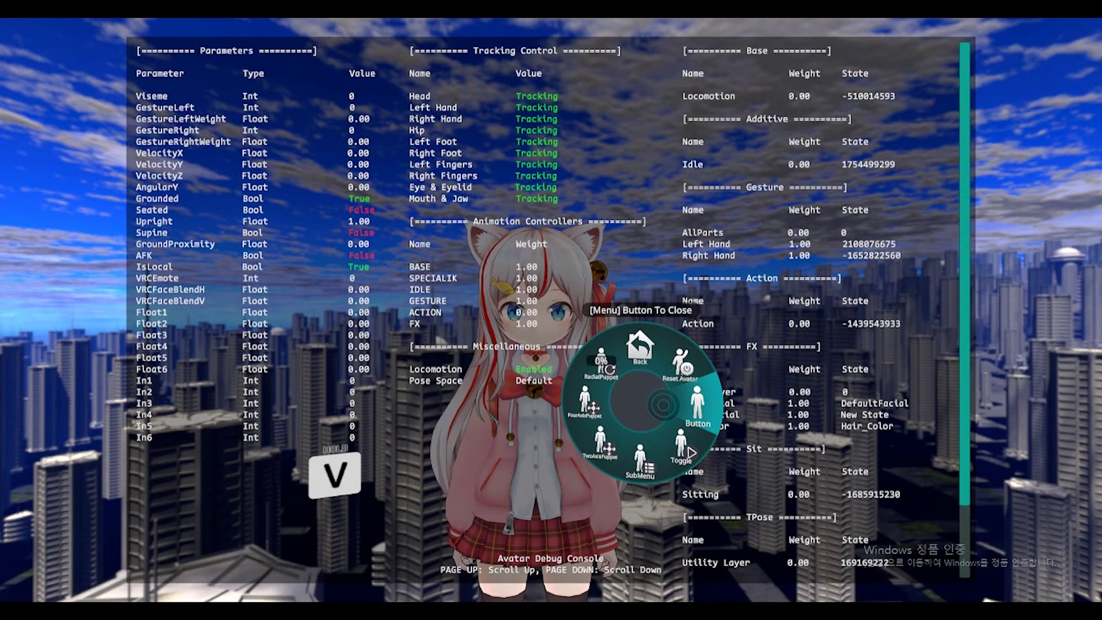
left_click(662, 405)
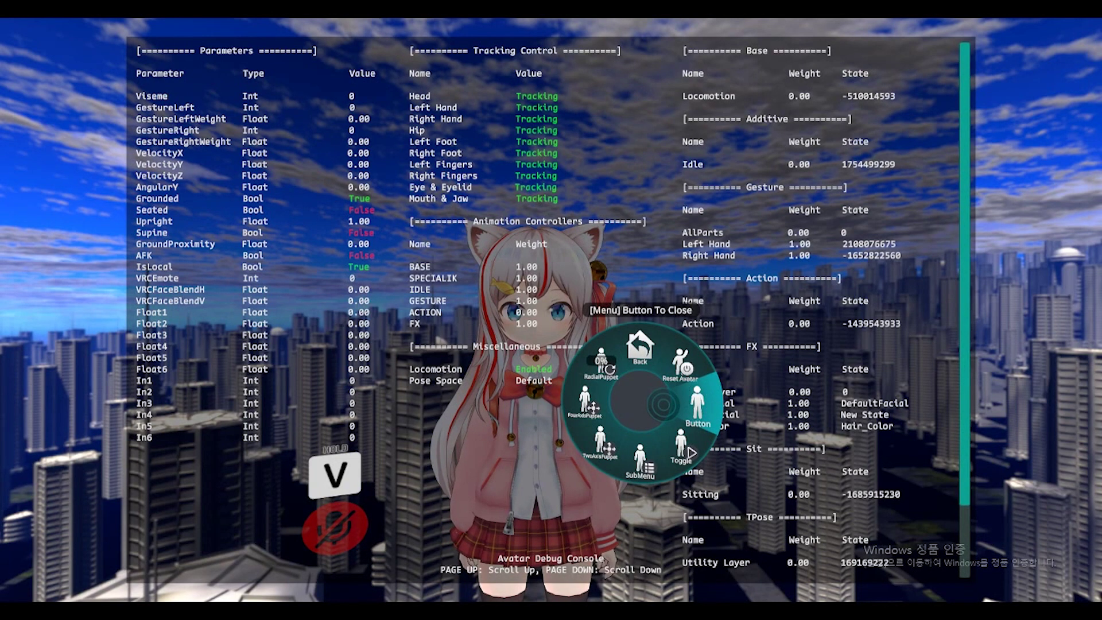
left_click(663, 405)
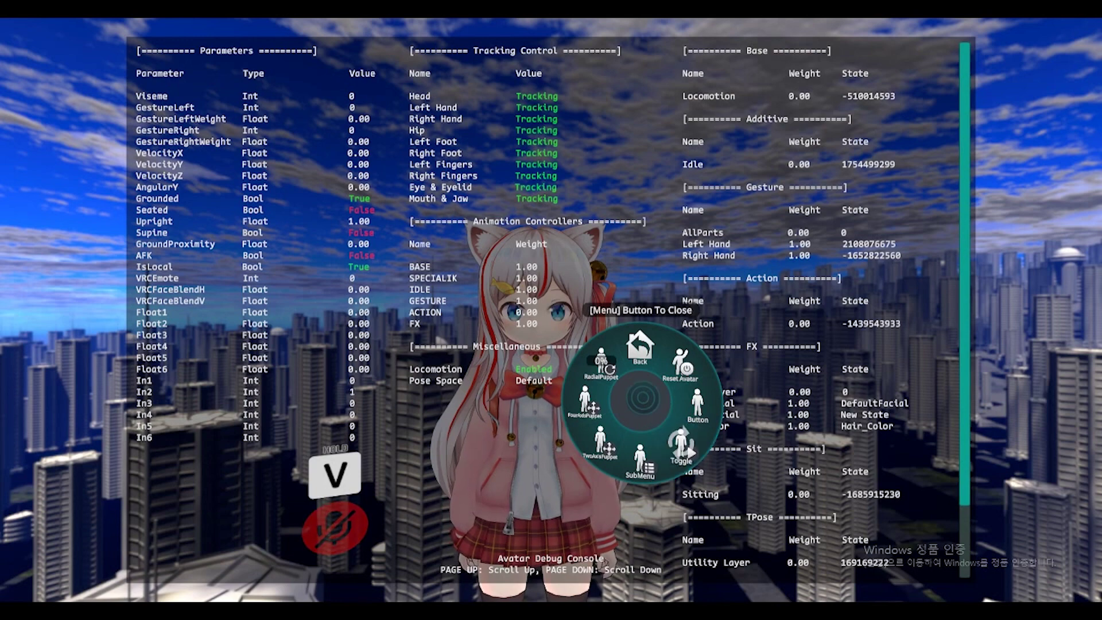
key("r")
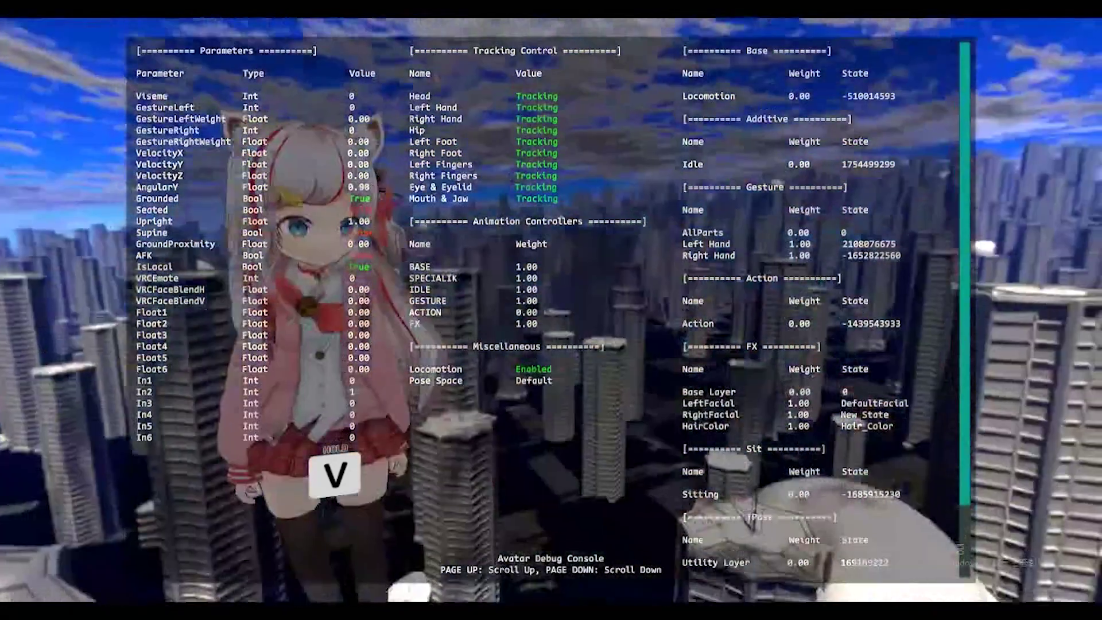
Step: Try the SubMenu control, back out to the main action menu and reopen the avatar's expressions
key("r")
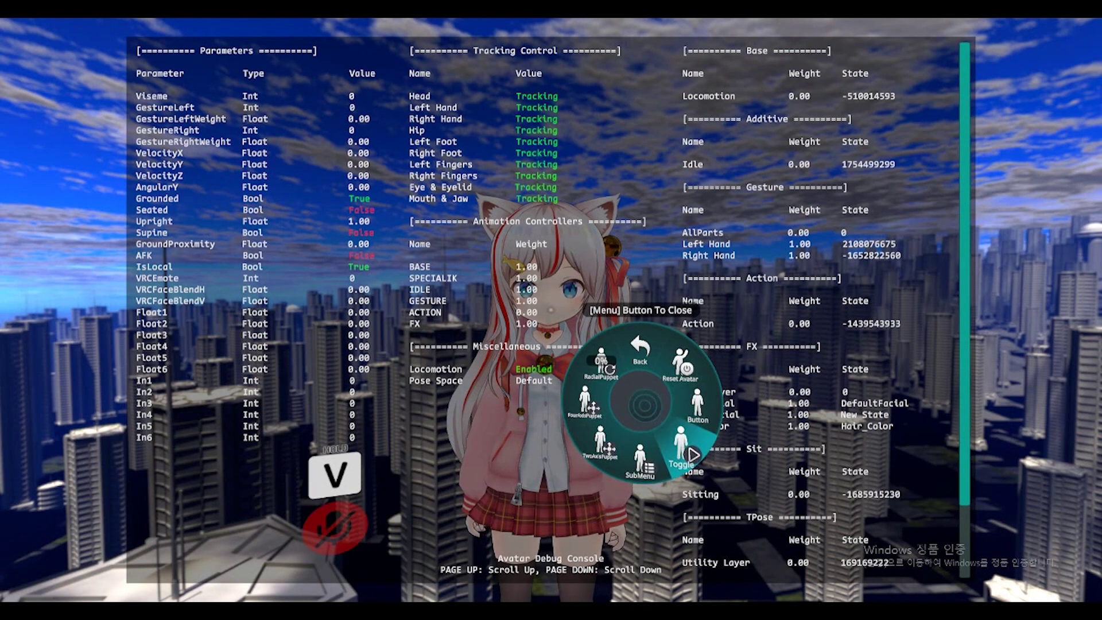
left_click(635, 421)
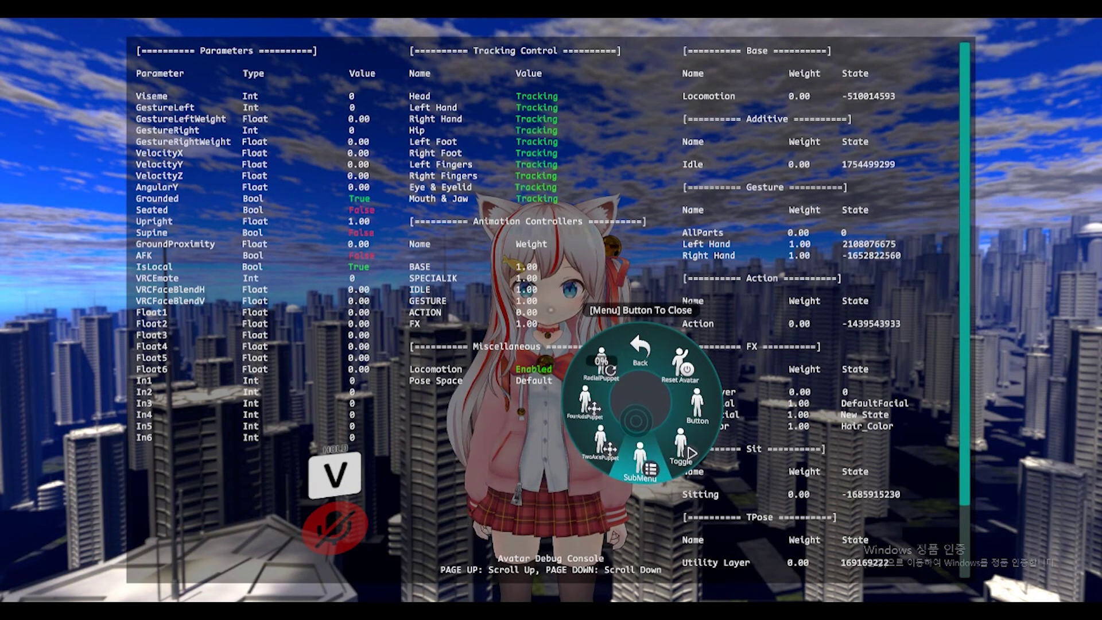
left_click(638, 379)
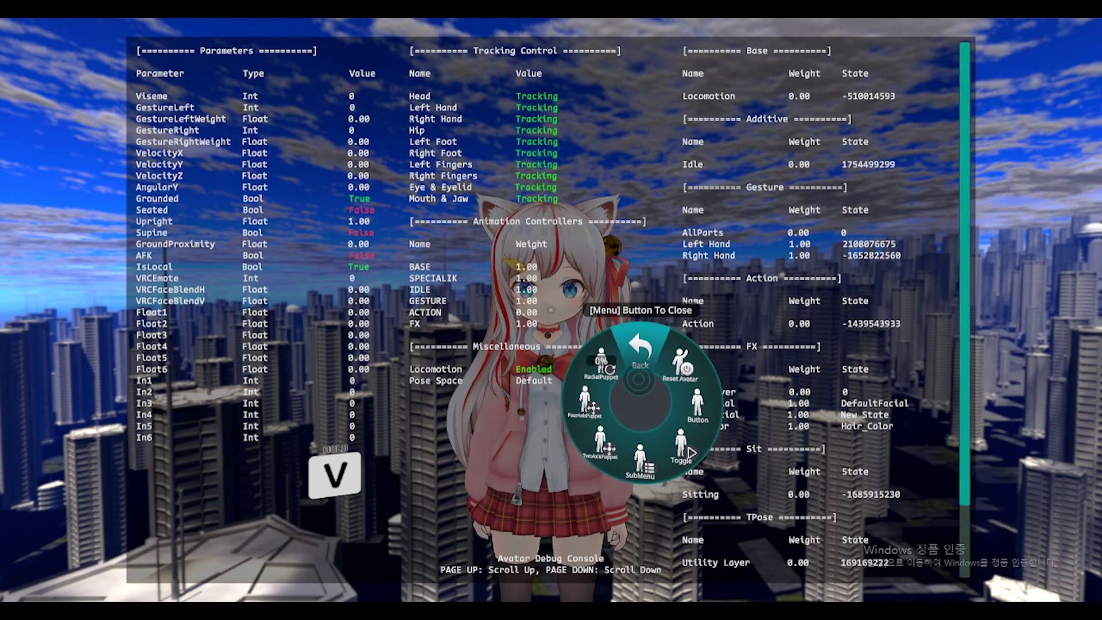
left_click(638, 379)
left_click(638, 380)
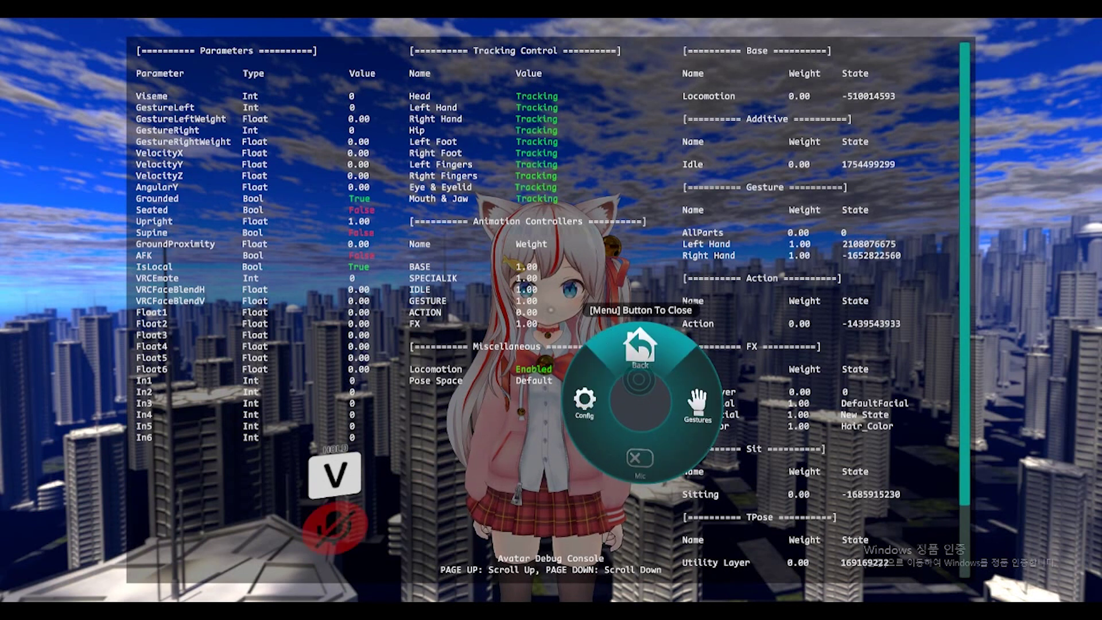
left_click(639, 379)
left_click(597, 428)
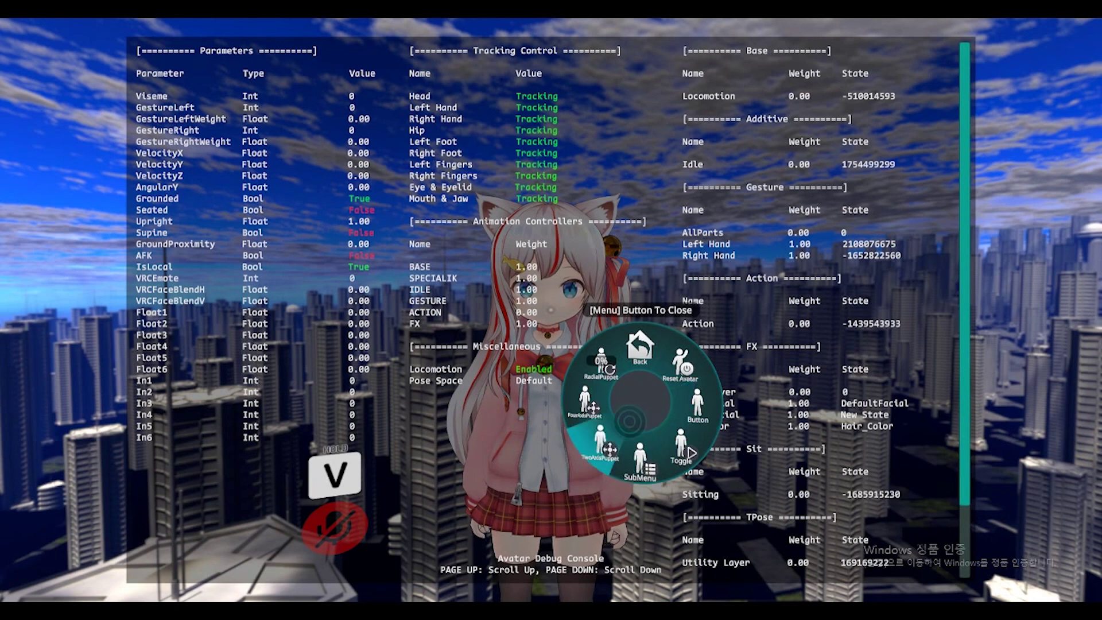
Step: Test the TwoAxisPuppet and FourAxisPuppet controls by moving their axes and closing each puppet
left_click(622, 415)
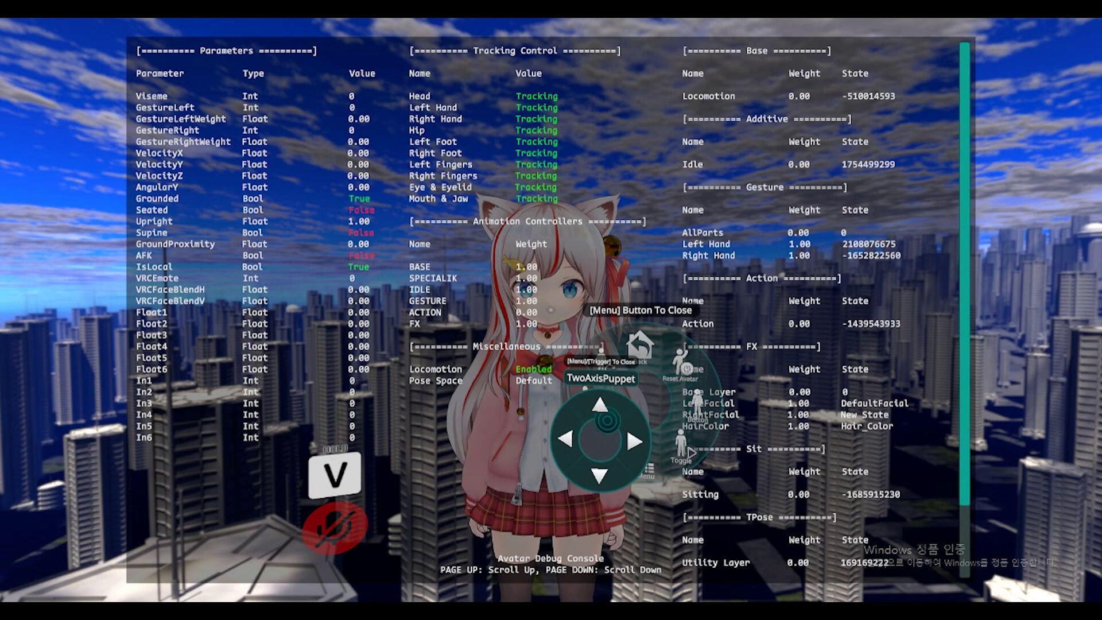
left_click(606, 421)
left_click(584, 399)
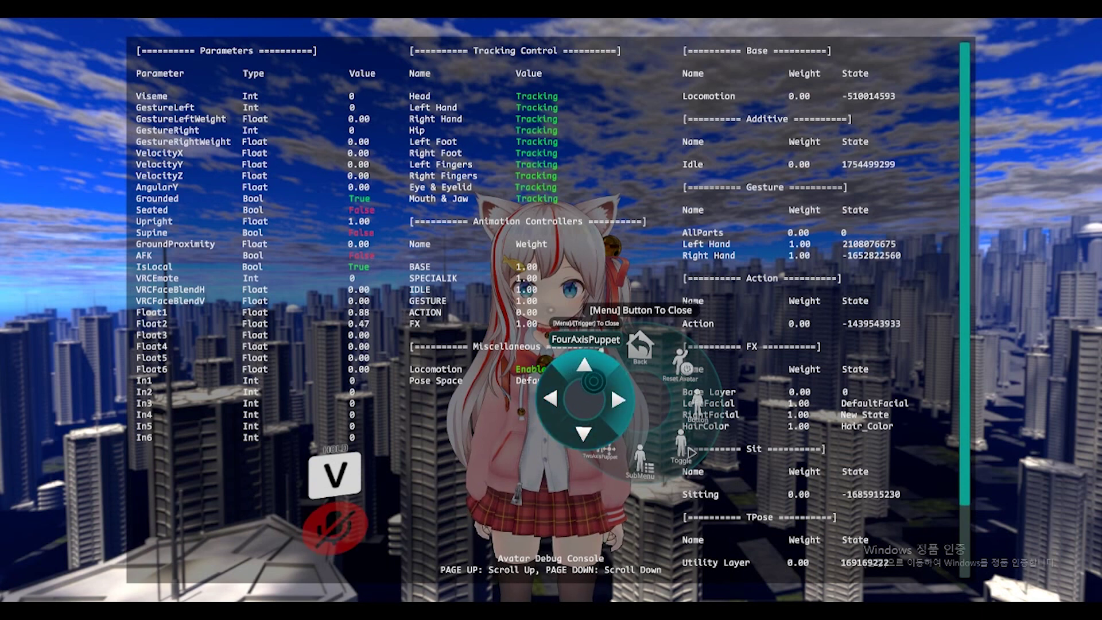
left_click(596, 410)
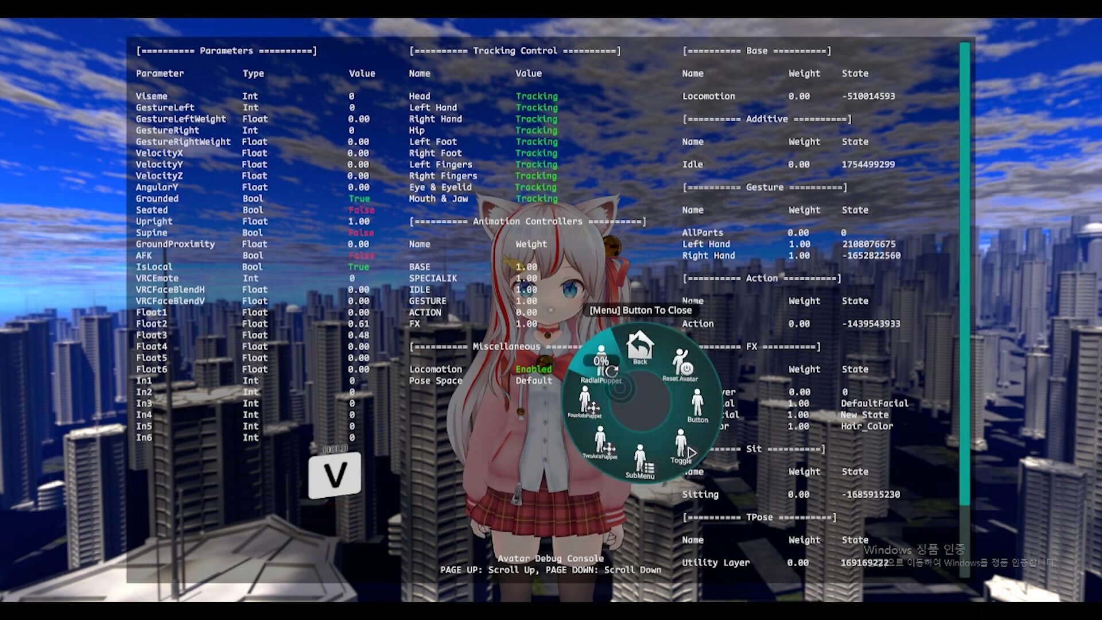
Step: Test the RadialPuppet control, reopening it and leaving its value at 49%
left_click(601, 364)
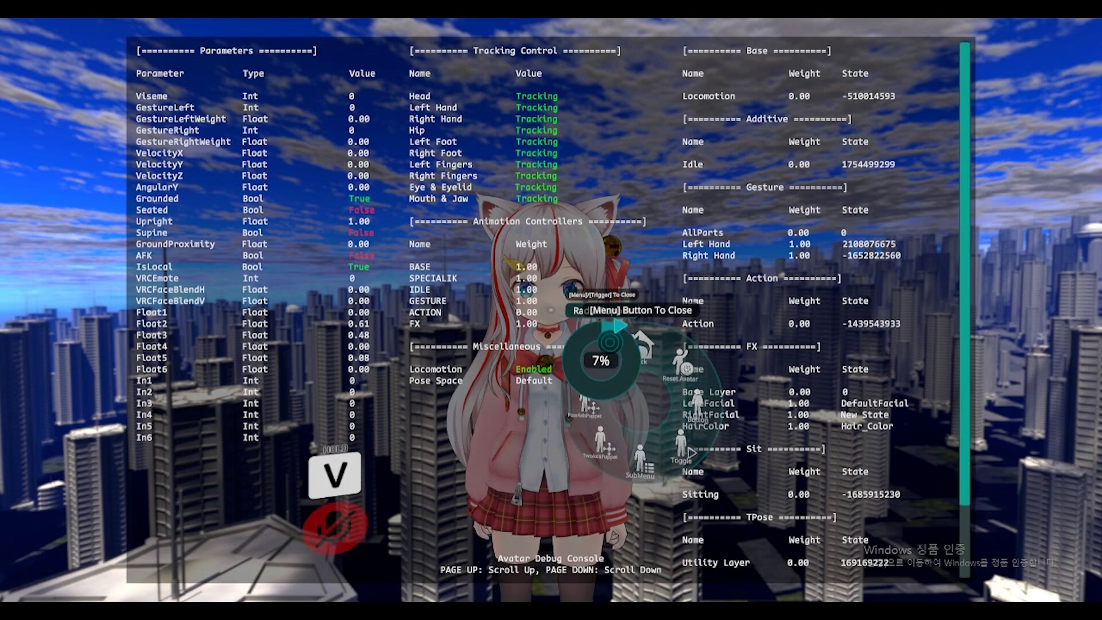
left_click(603, 340)
key("r")
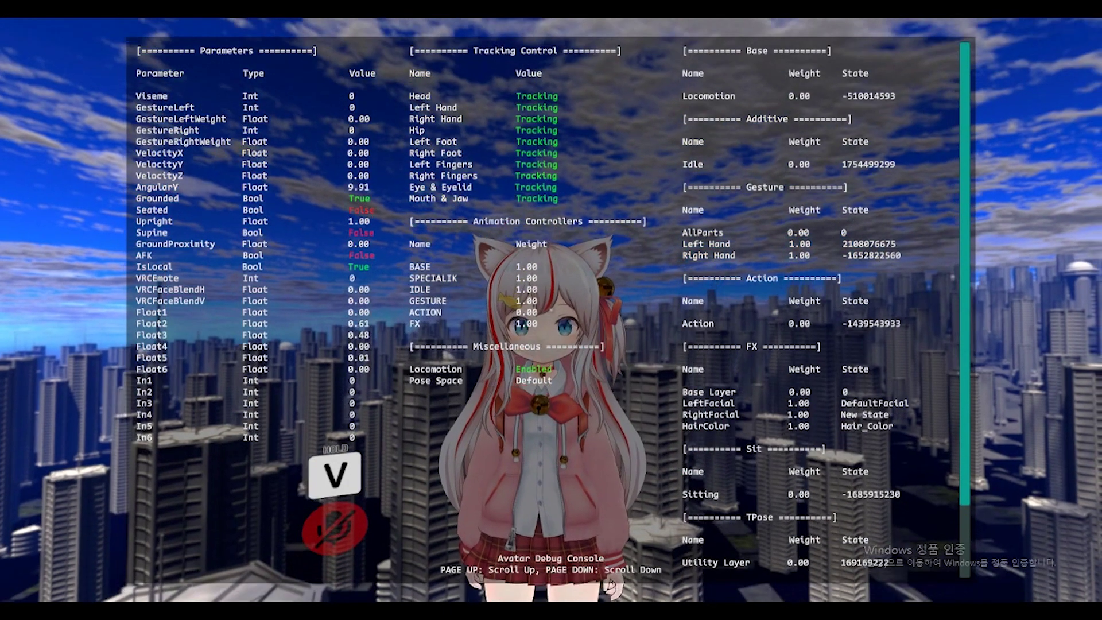
key("r")
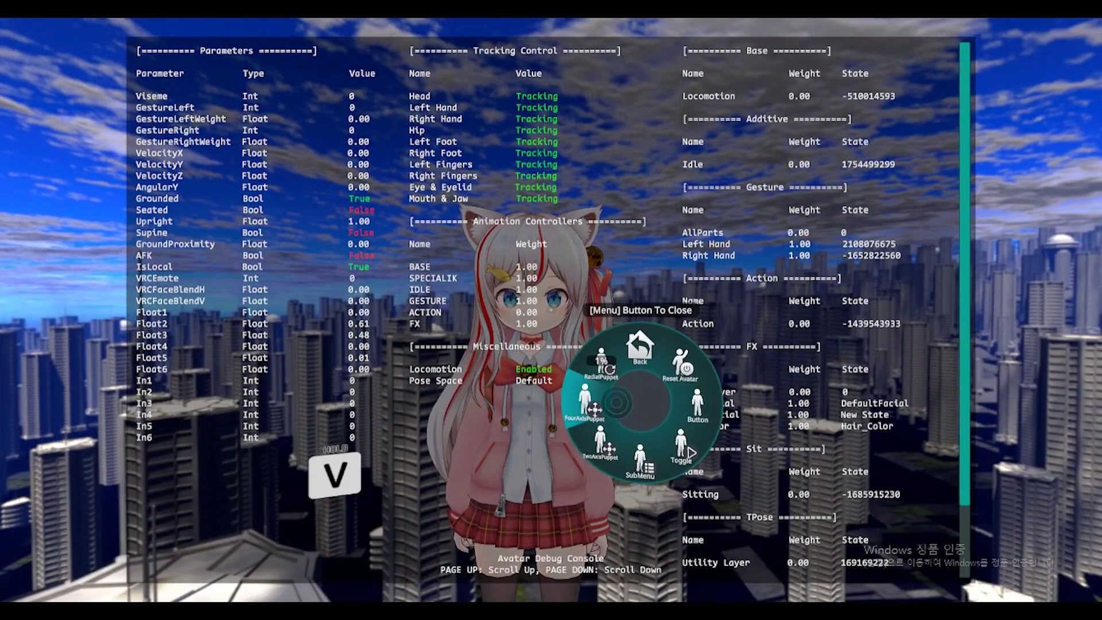
left_click(600, 360)
left_click(600, 359)
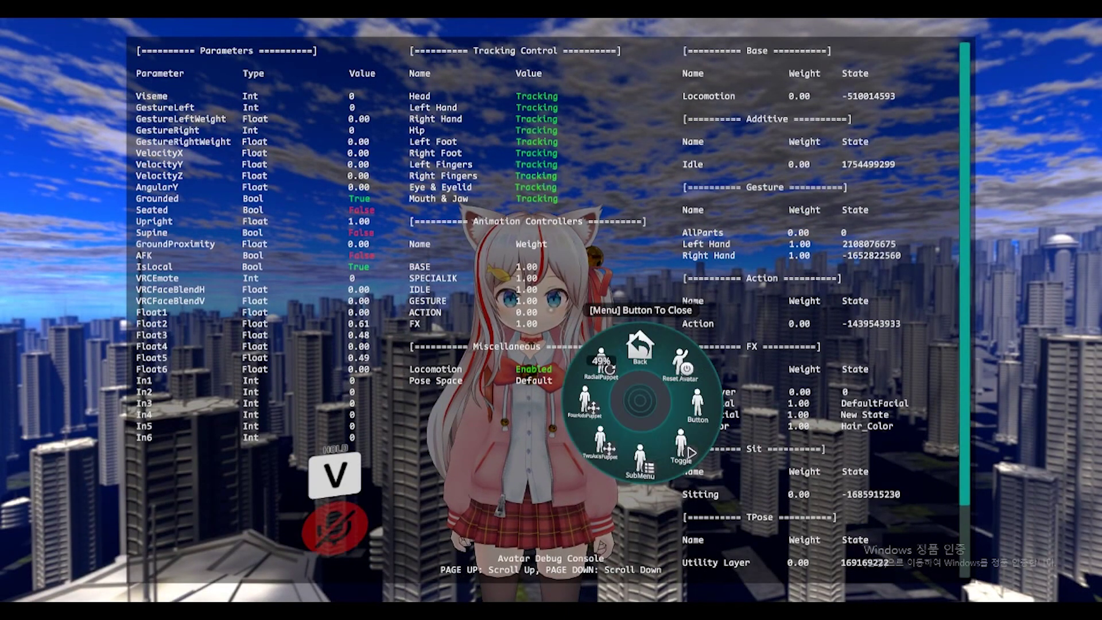
Step: Reopen the expression menu, test the RadialPuppet control again, return it to 0% and close the menu
key("r")
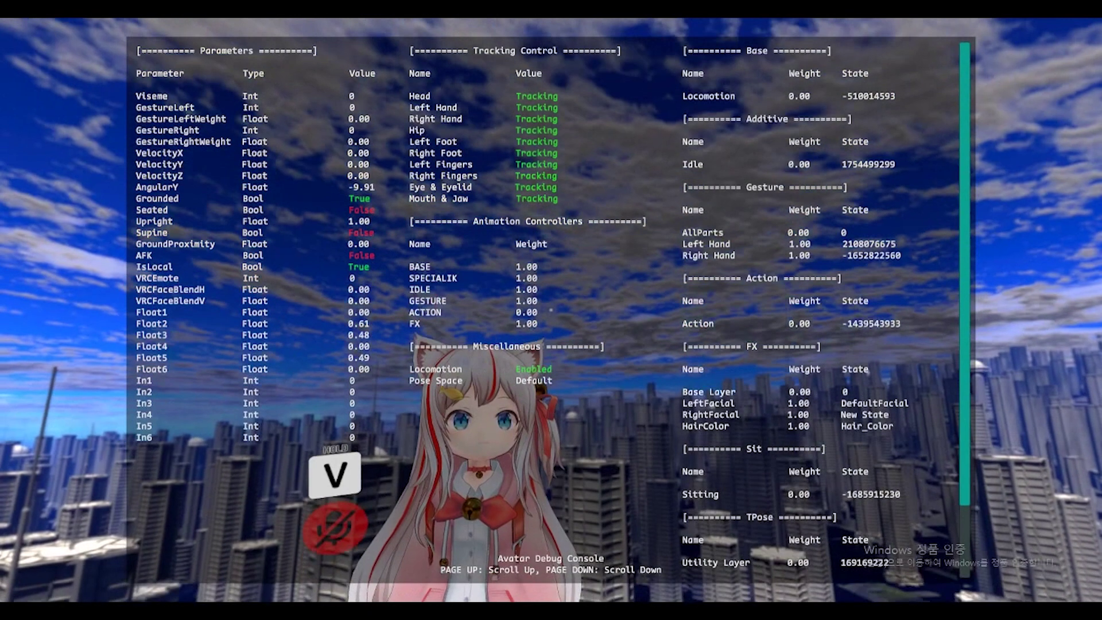
key("r")
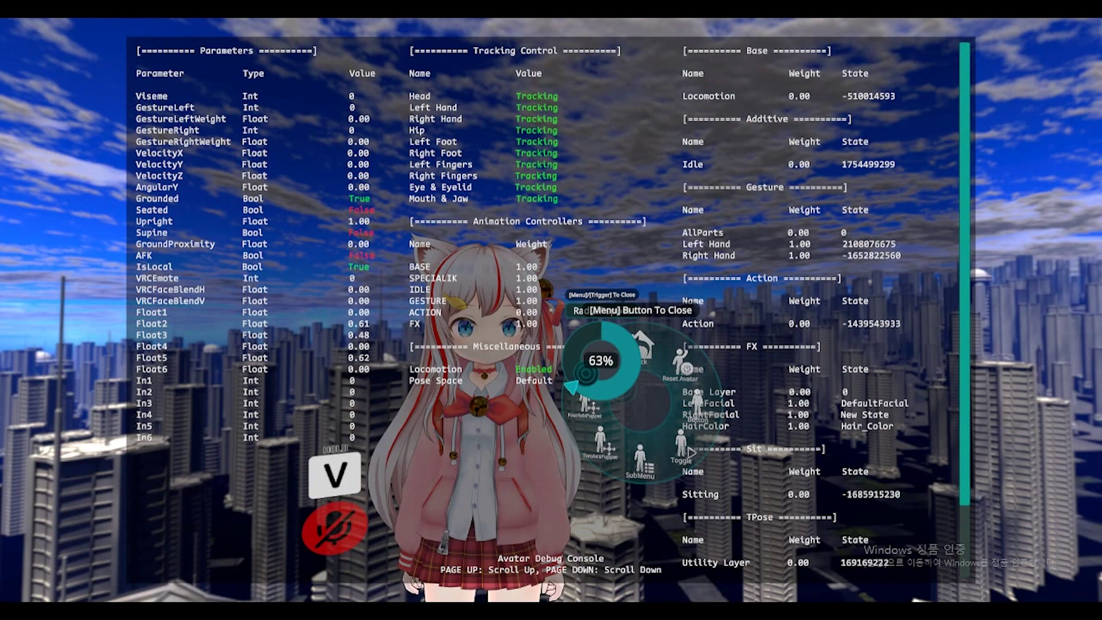
key("r")
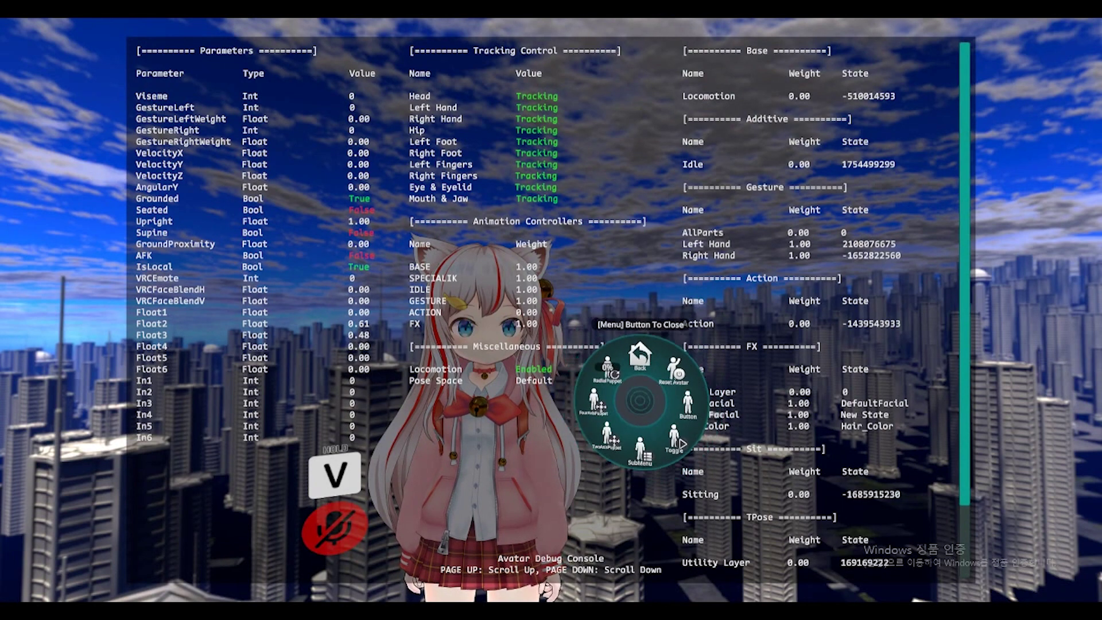
key("r")
key("v")
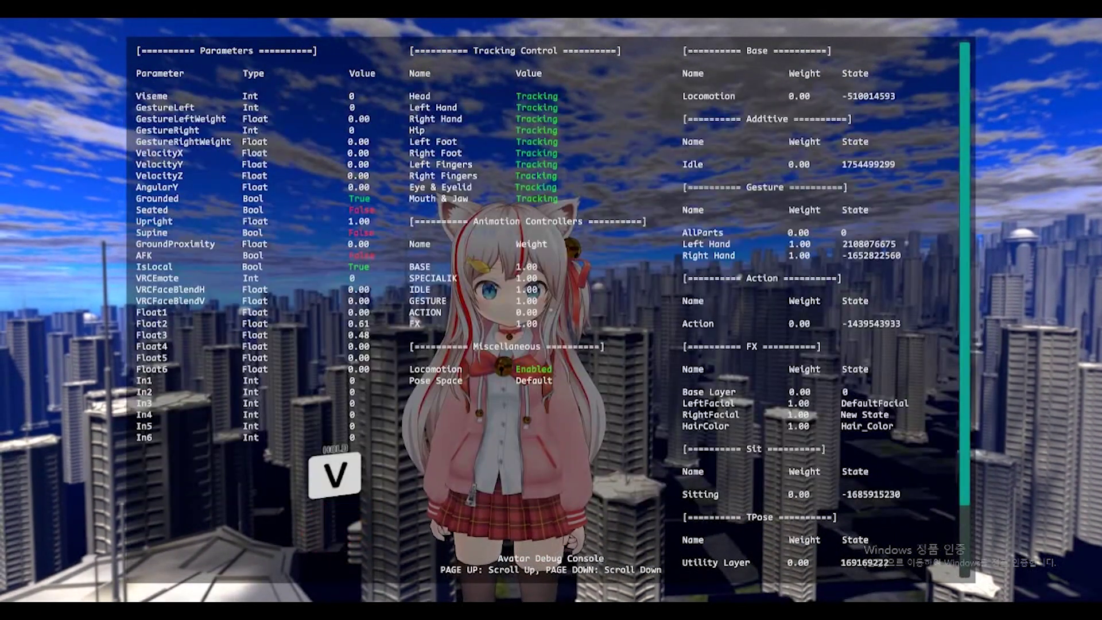
Step: Switch to Unity and add a Float parameter named HairColor to the avatar's vrc_AvatarV3HandsLayer 1 animator controller
key("alt+Tab")
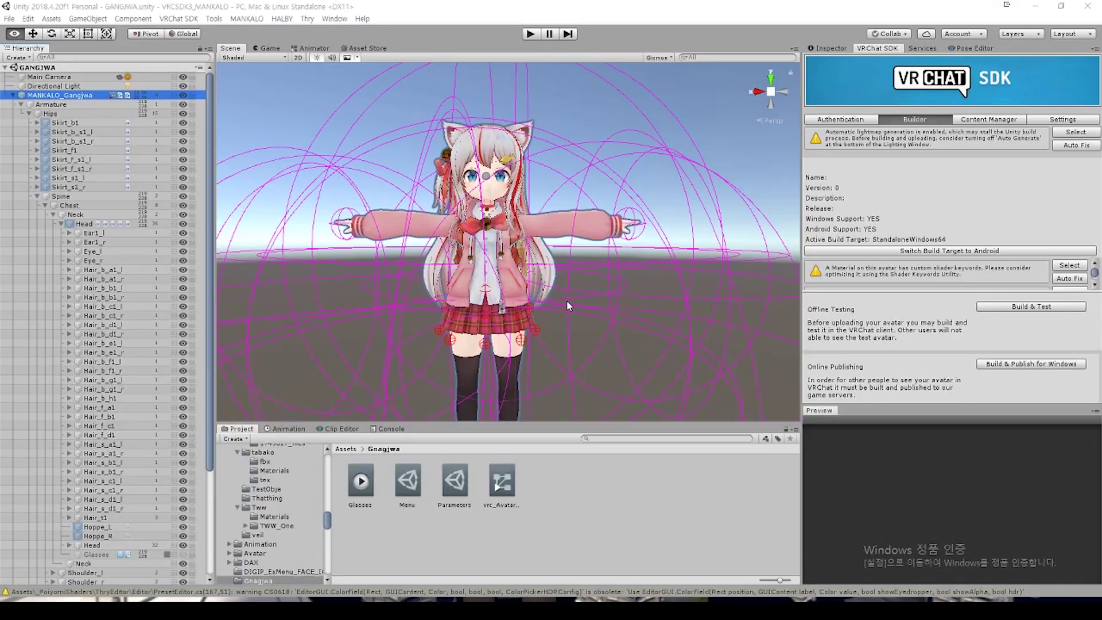
left_click(838, 51)
scroll(969, 321, "up", 15)
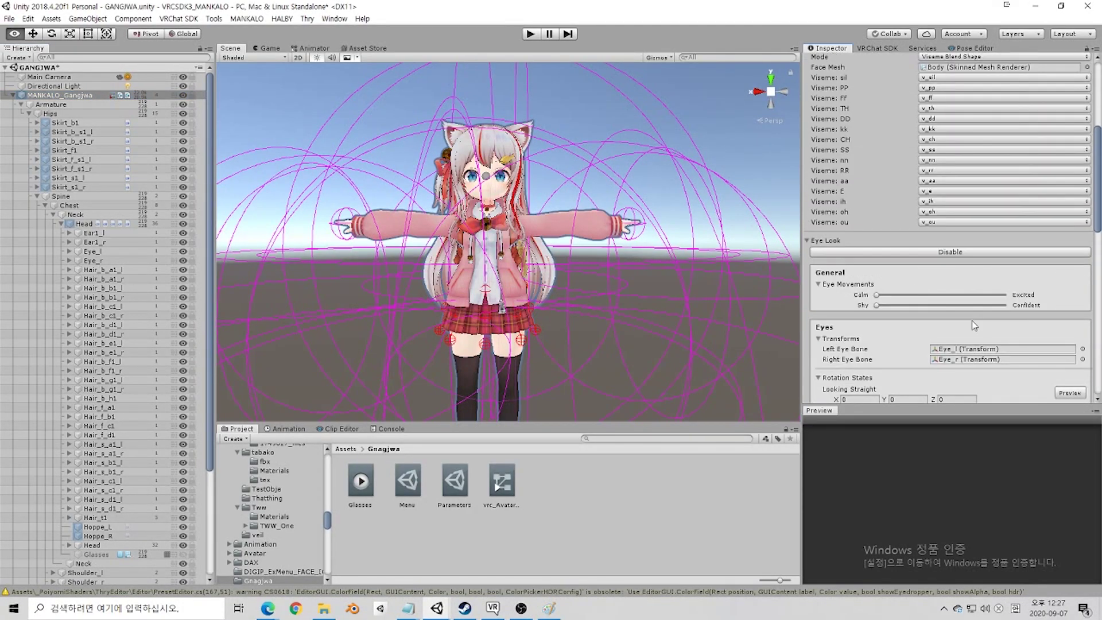
left_click(311, 48)
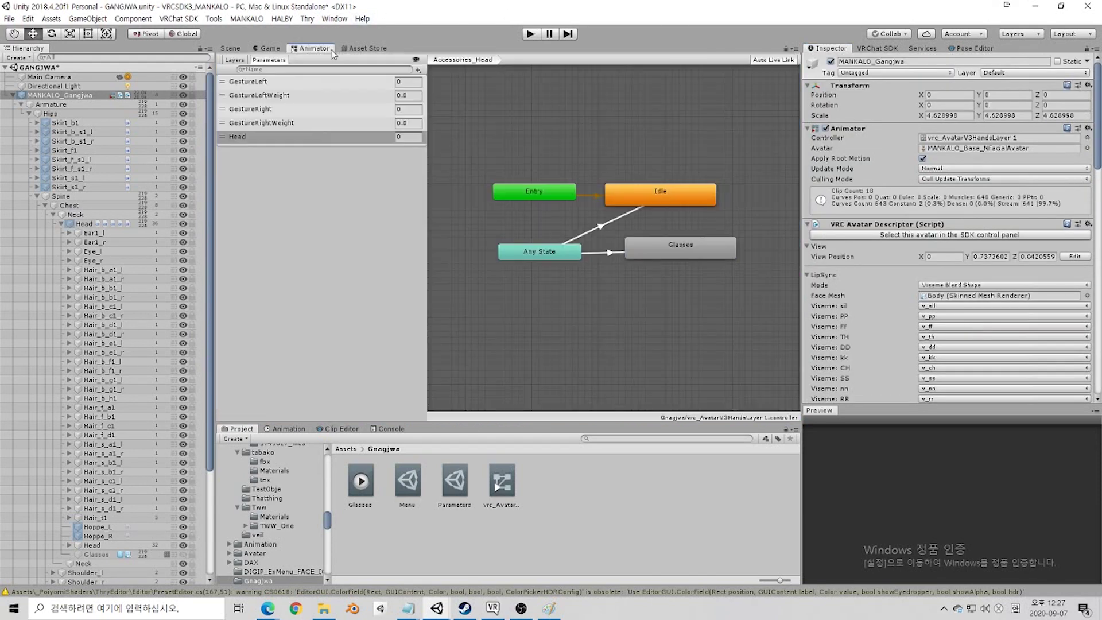
left_click(287, 183)
left_click(418, 69)
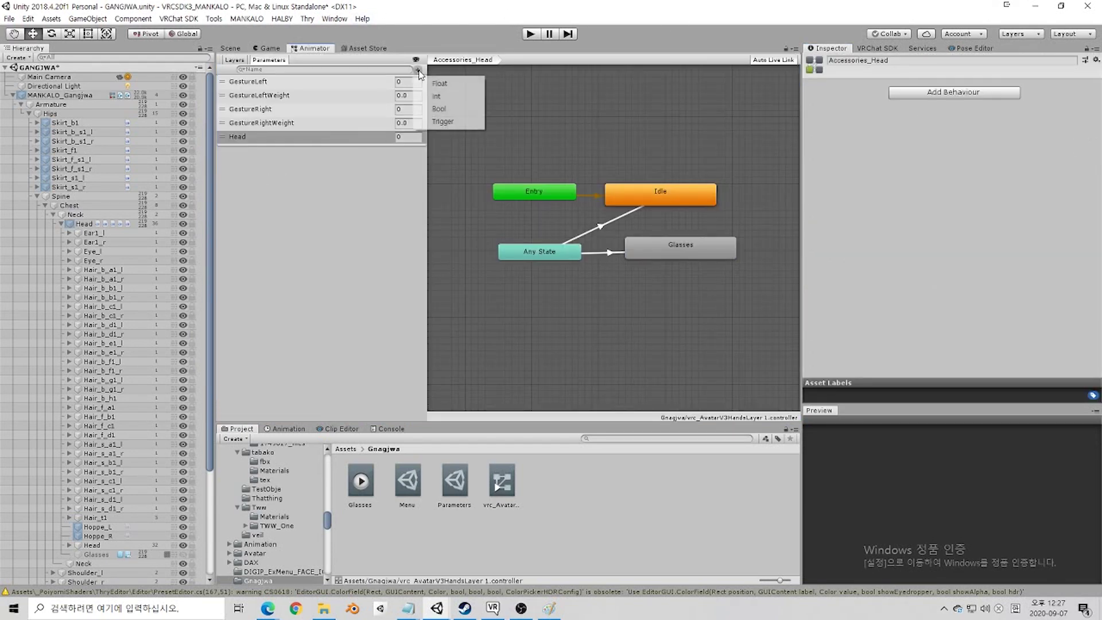
left_click(441, 84)
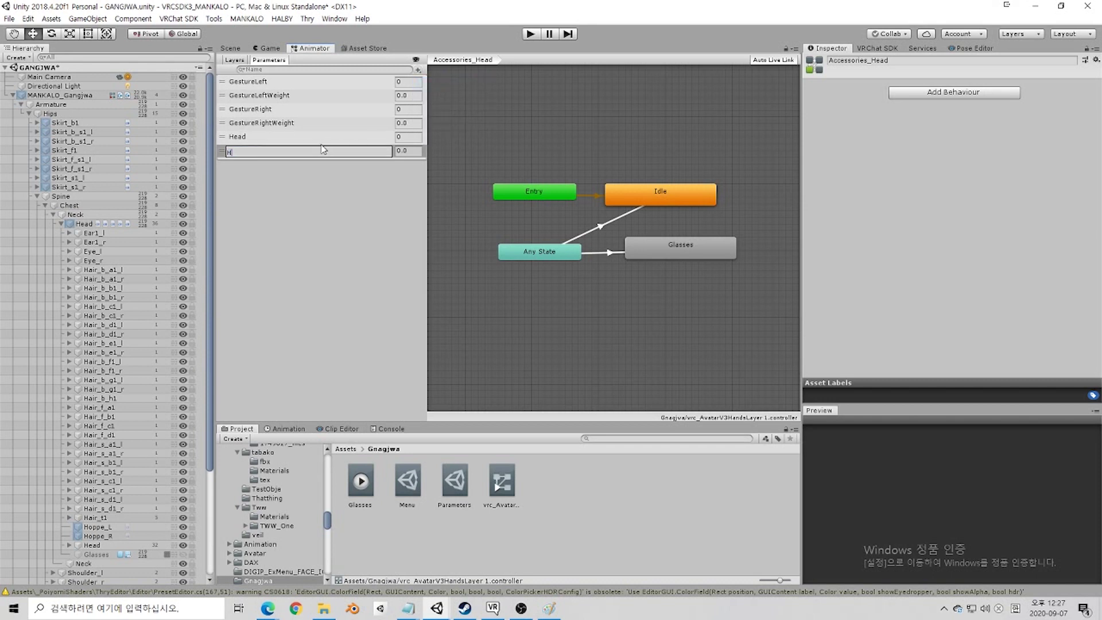
type("HairColor")
key("Return")
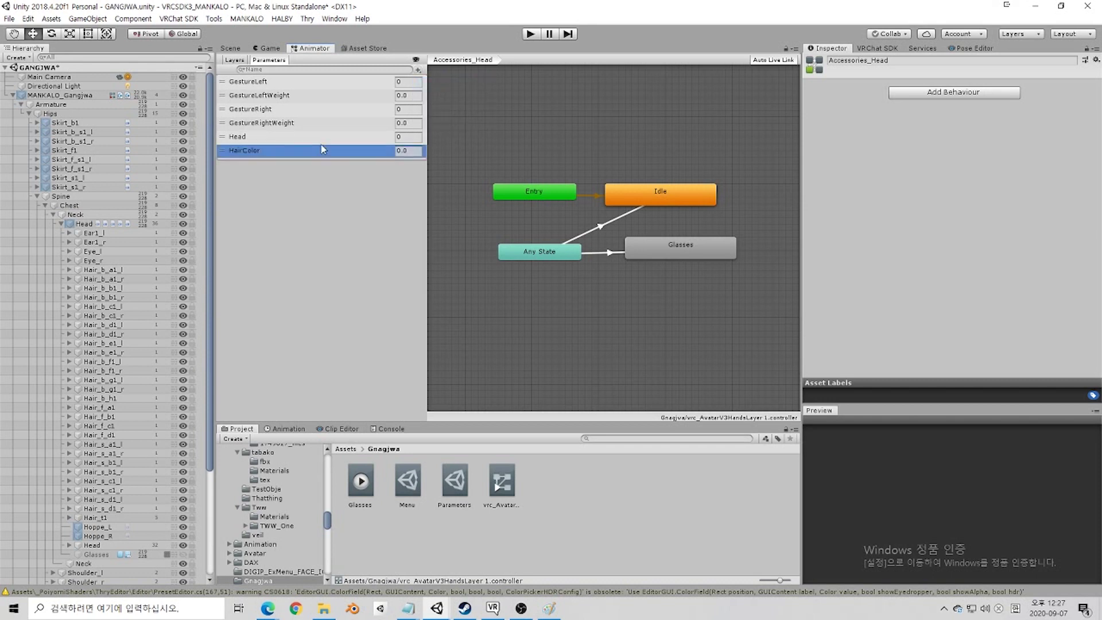
Step: Add a new animator layer named HairColor below Accessories_Head
left_click(234, 60)
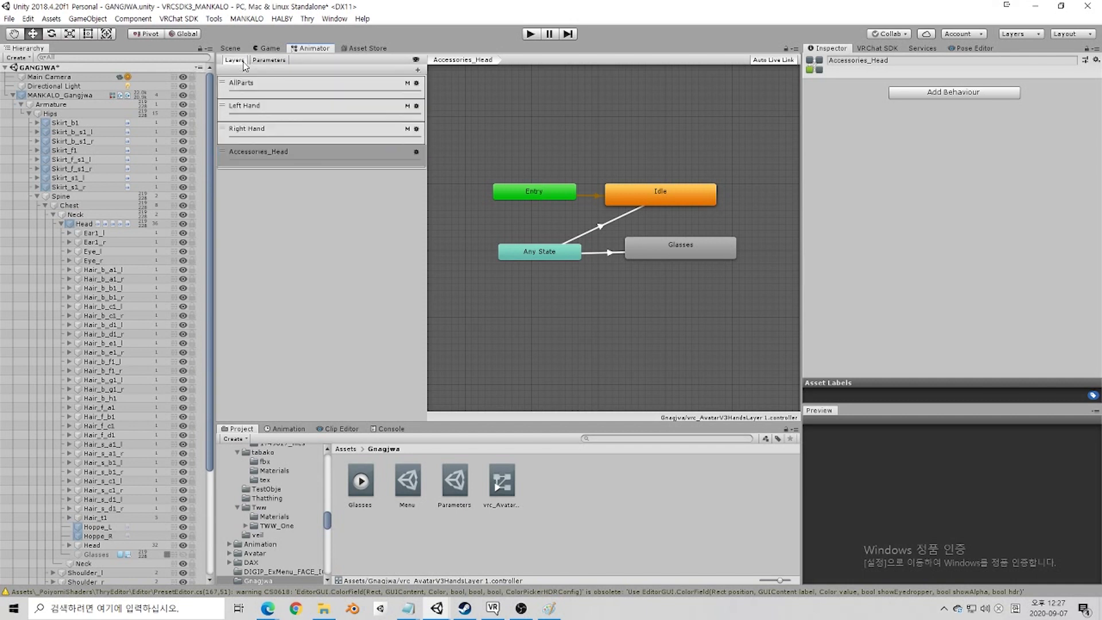
left_click(417, 70)
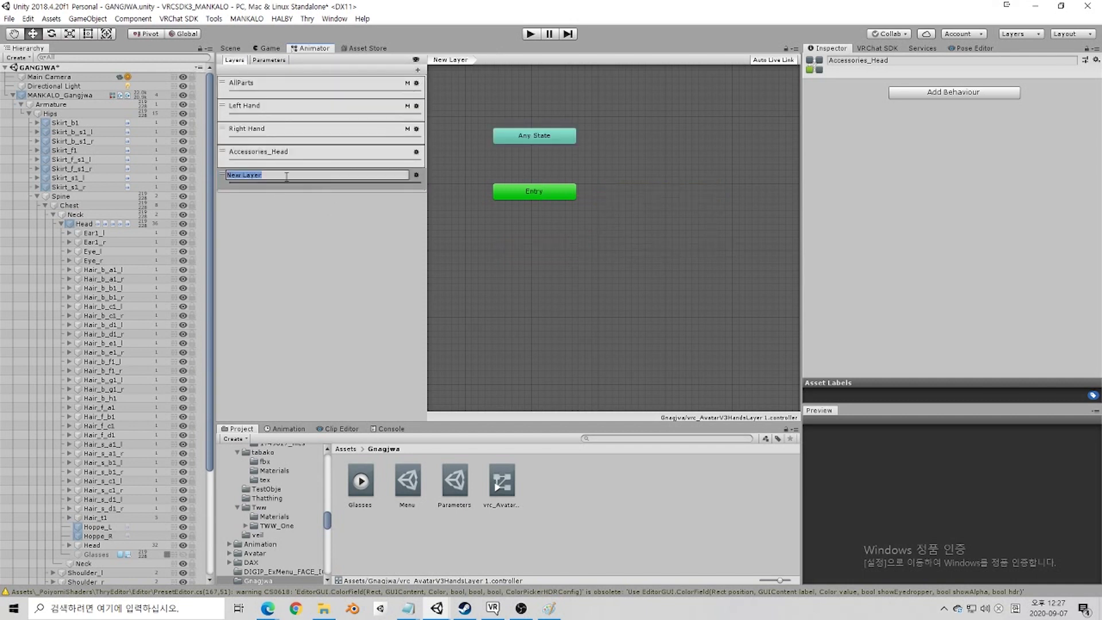
type("HairColor")
key("Return")
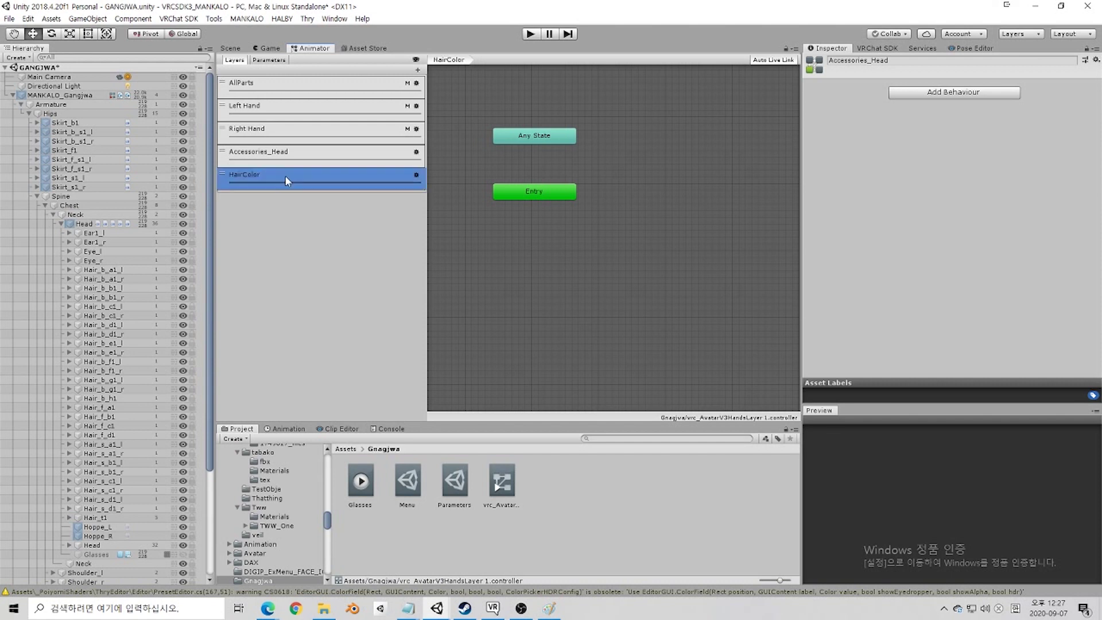
left_click(620, 227)
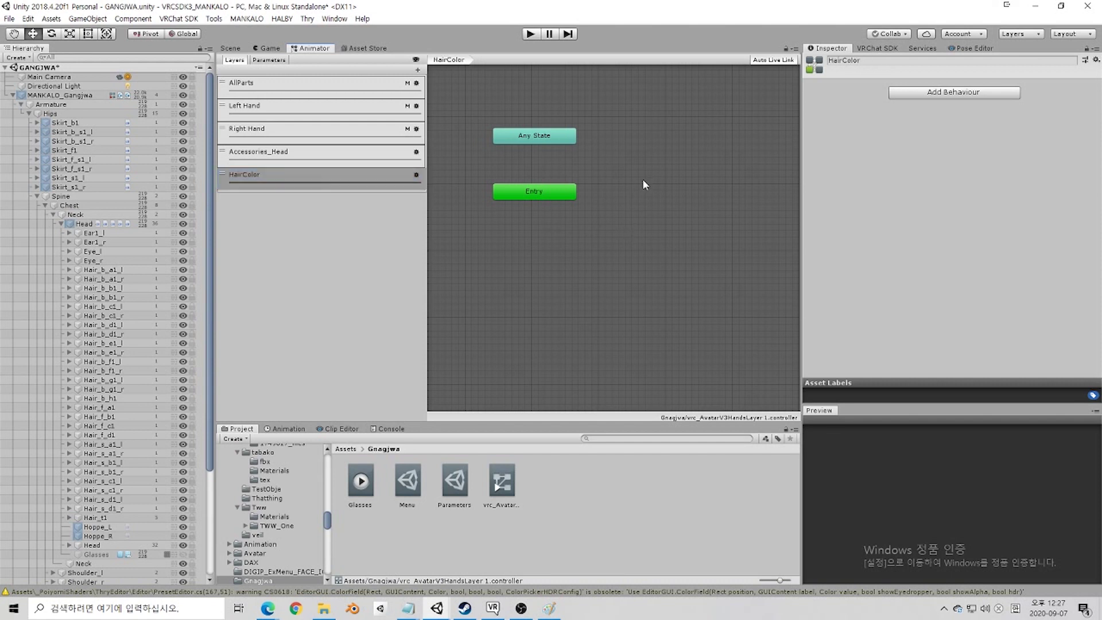
middle_click_drag(638, 191, 627, 206)
right_click(627, 208)
mouse_move(682, 214)
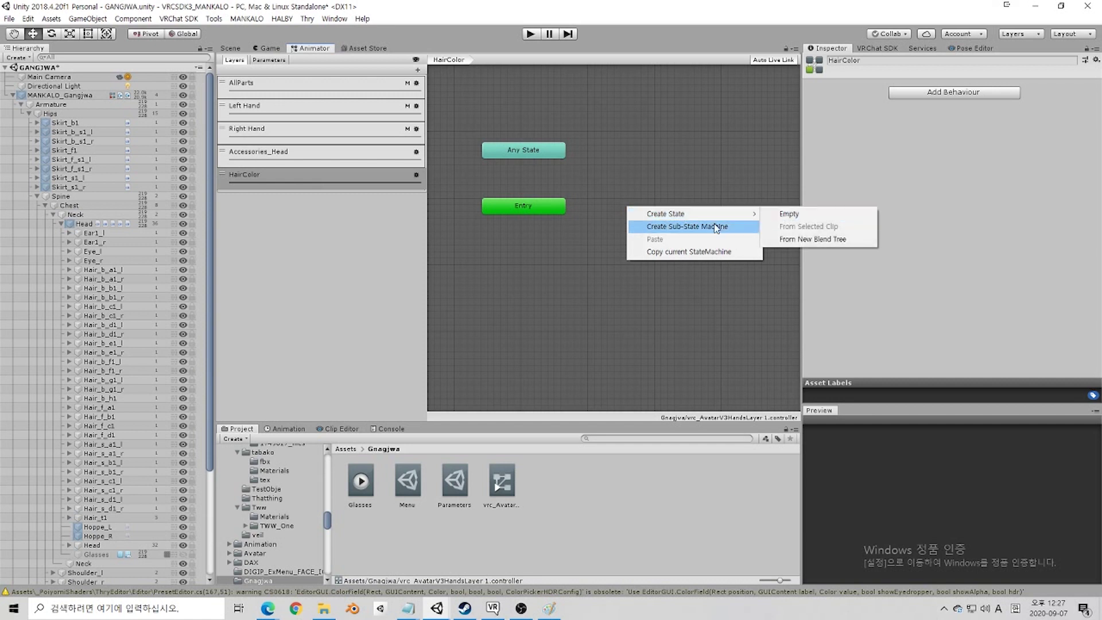
left_click(645, 192)
middle_click_drag(651, 221, 643, 223)
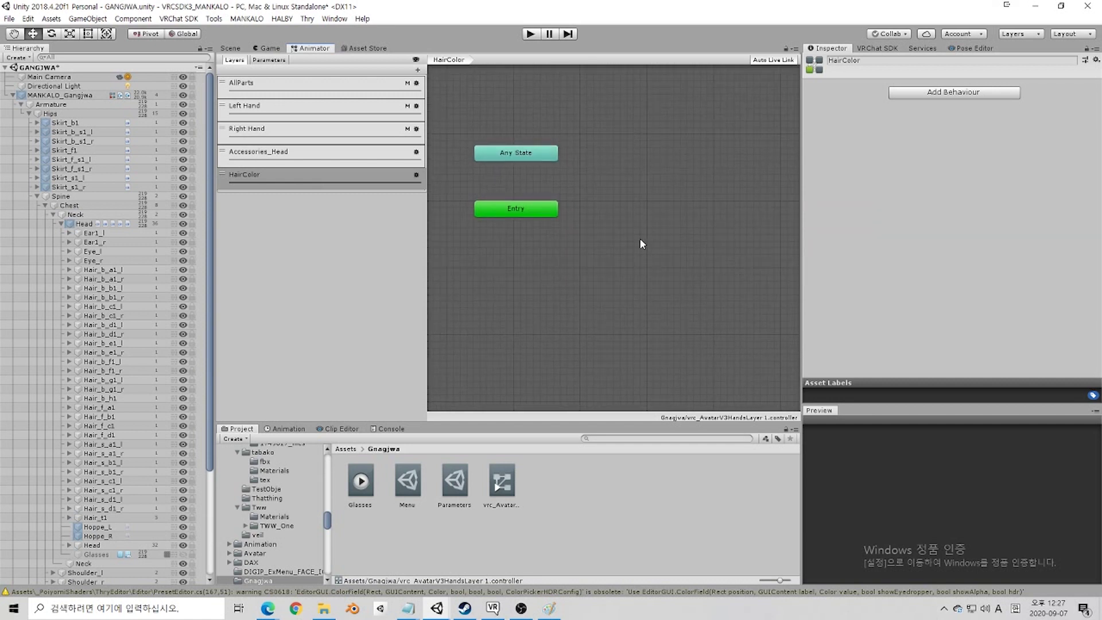
Step: Create an animation clip named HairColor in the Gnagjwa assets folder
right_click(566, 473)
mouse_move(646, 202)
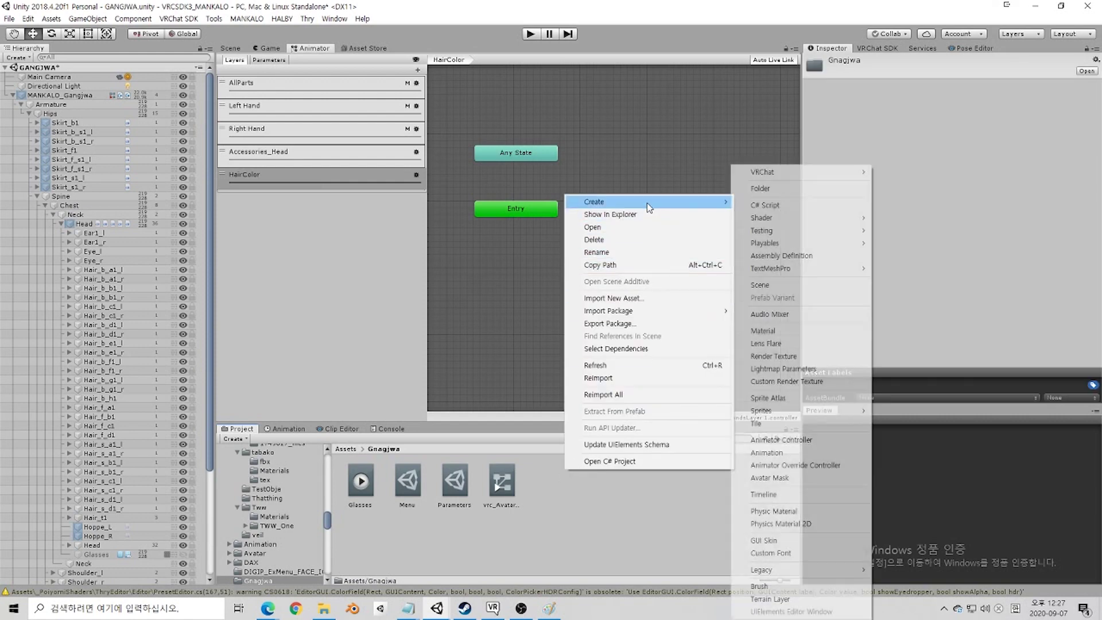
left_click(768, 453)
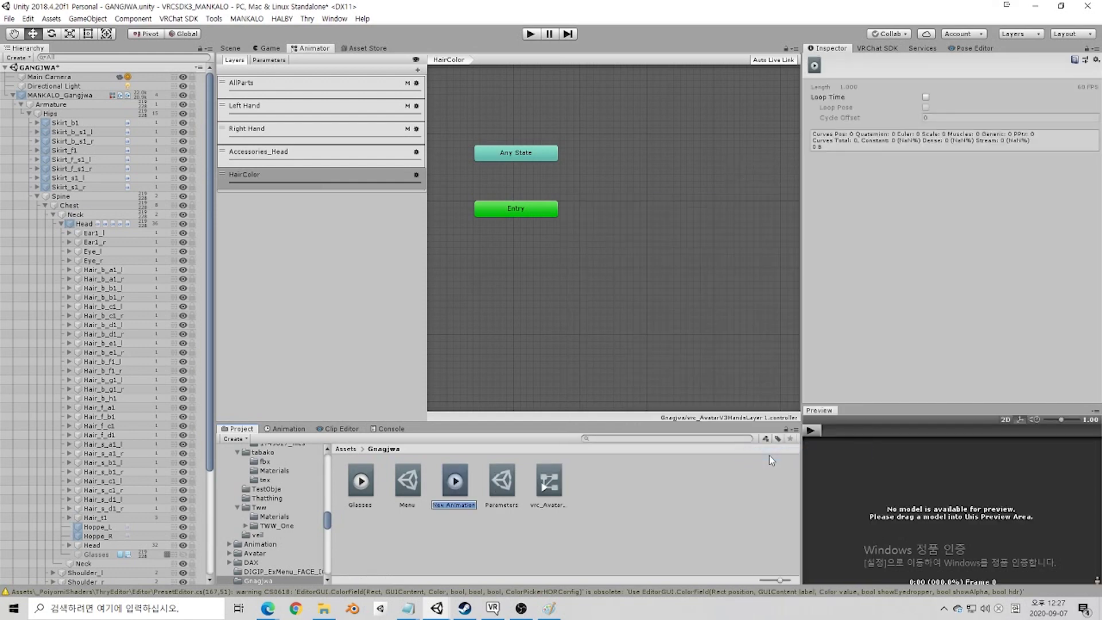
type("HairColor")
key("Return")
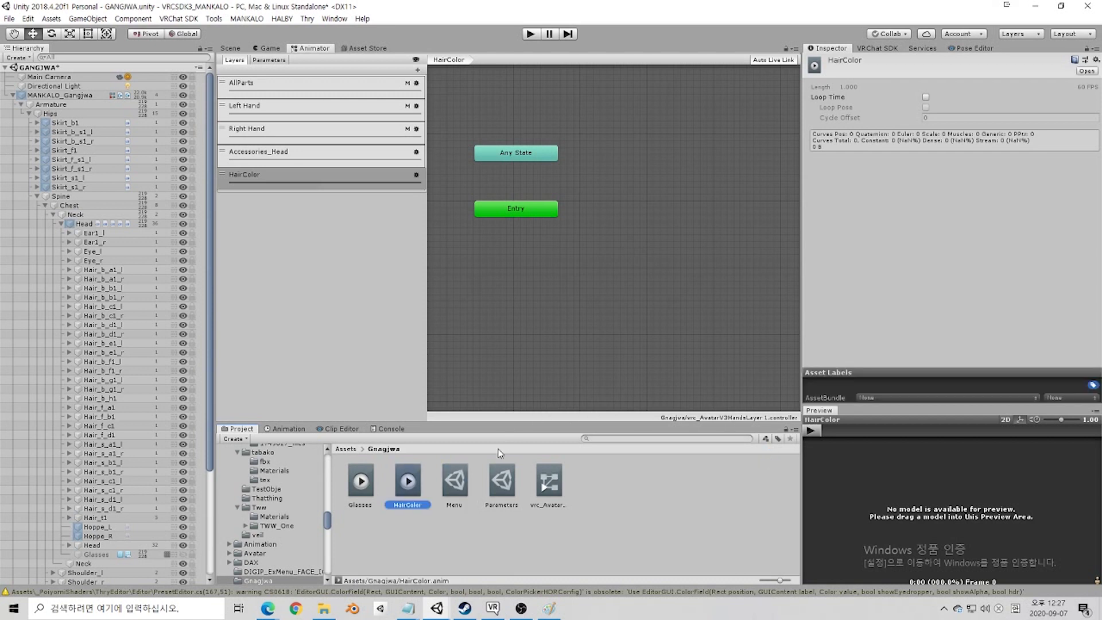
Step: Define Parameter 5 of the Parameters asset as HairColor with type Float
left_click(502, 485)
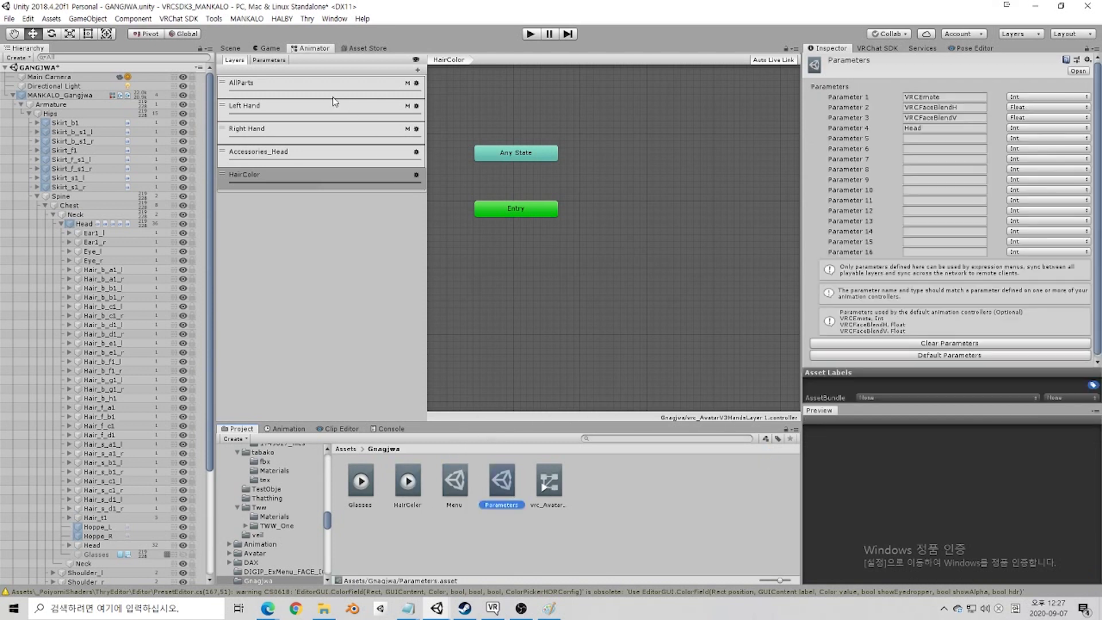
left_click(256, 62)
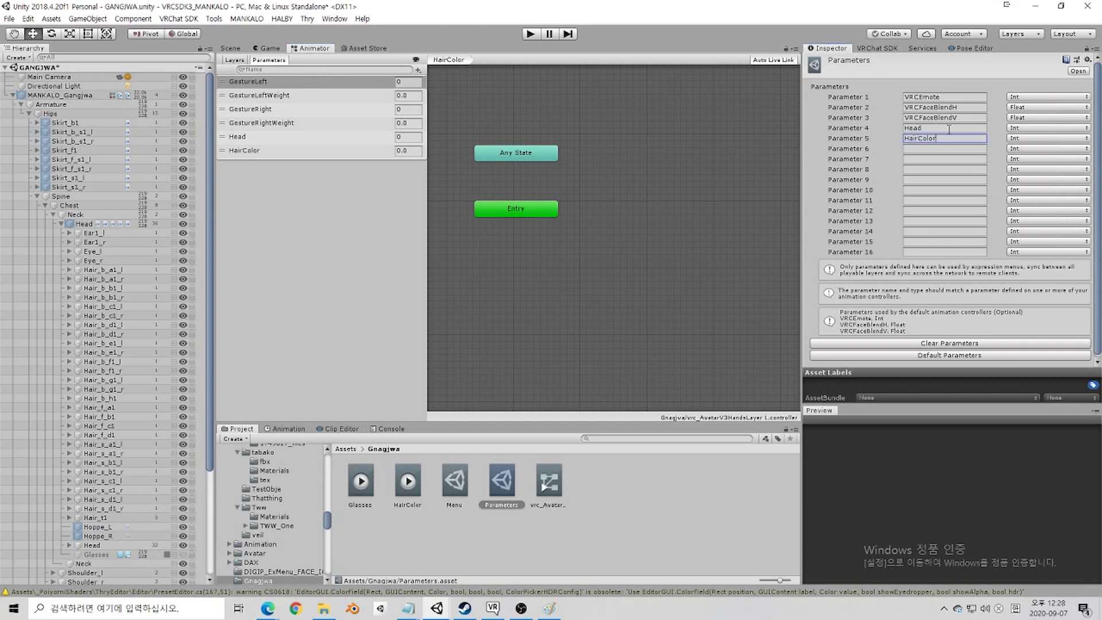
type("HairColor")
left_click(1010, 139)
left_click(1010, 163)
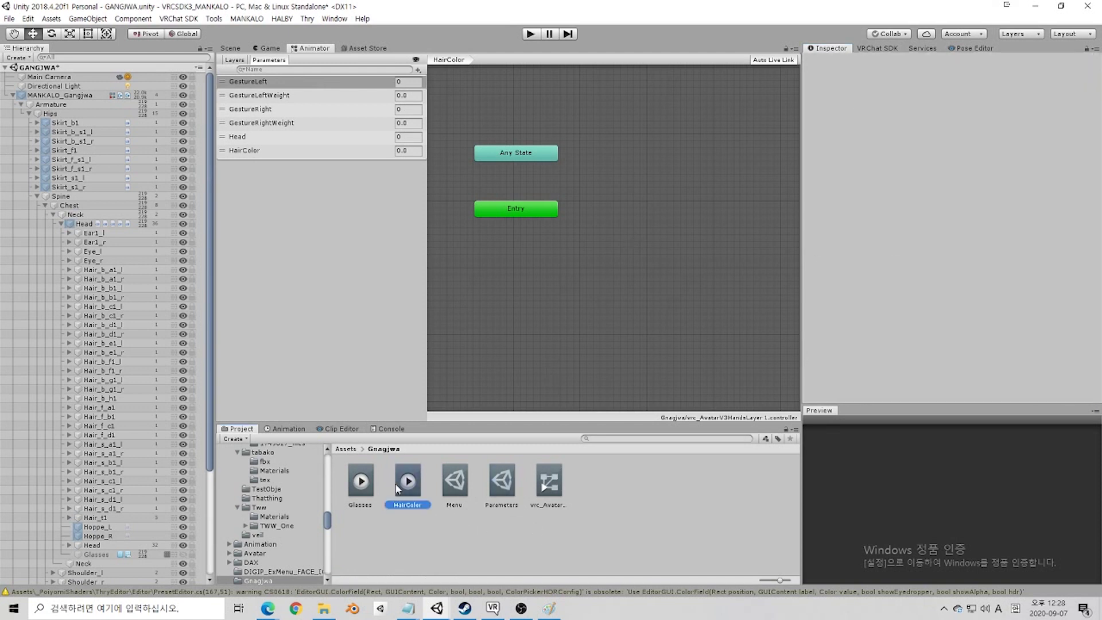
Step: Place the HairColor clip as a state in the HairColor layer and start recording that clip on the MANKALO_Gangjwa avatar
left_click_drag(396, 487, 640, 198)
left_click(231, 47)
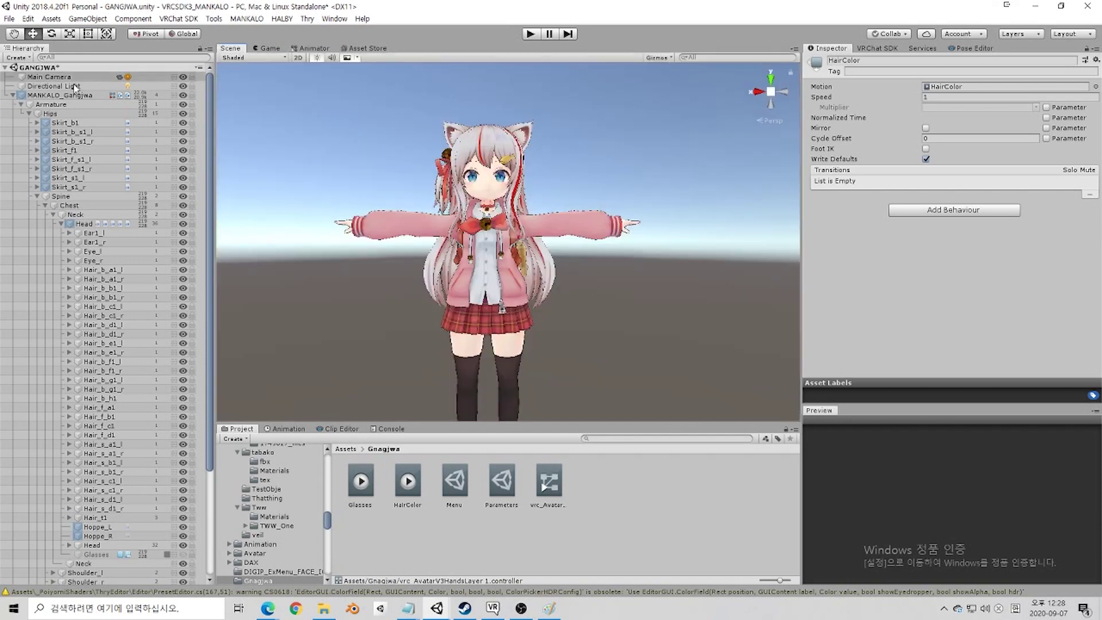
left_click(61, 95)
left_click(286, 428)
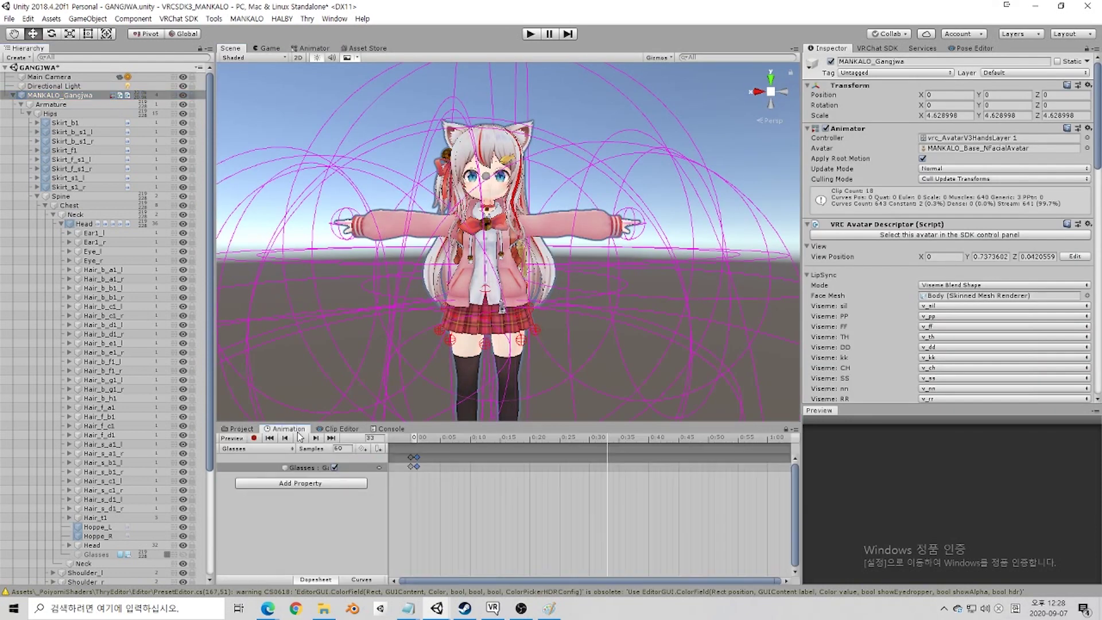
left_click(267, 449)
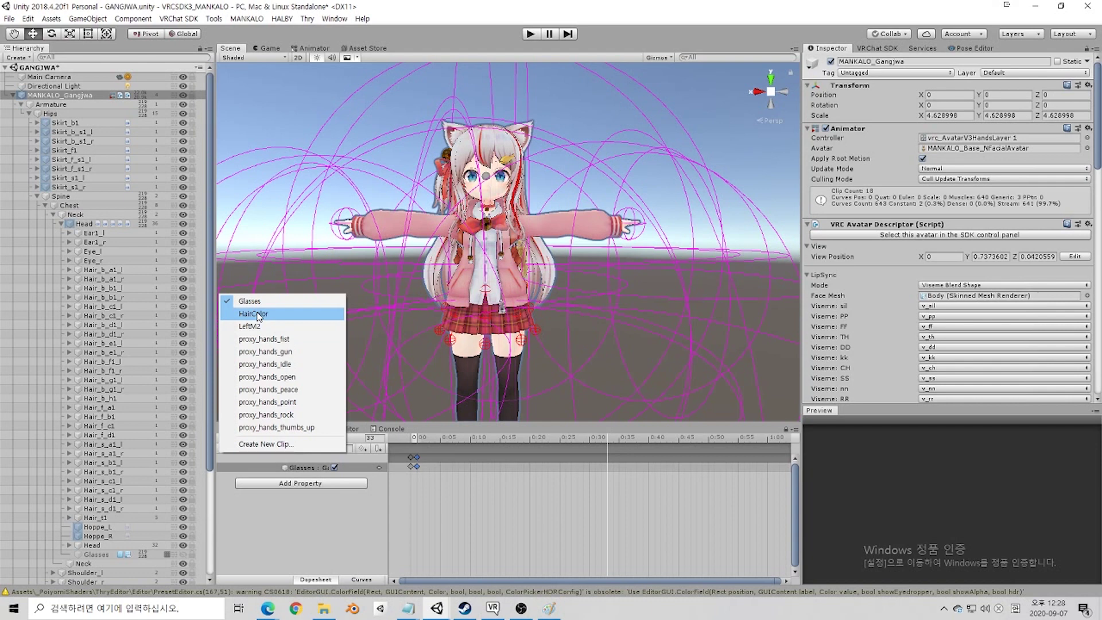
left_click(257, 315)
left_click(254, 438)
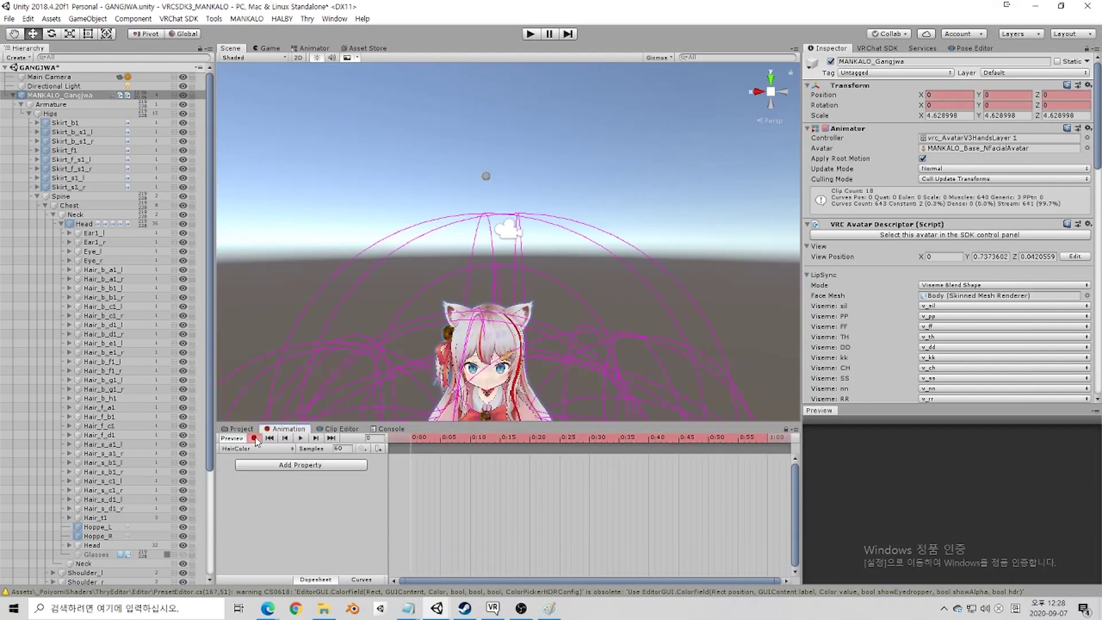
middle_click_drag(408, 384, 416, 306)
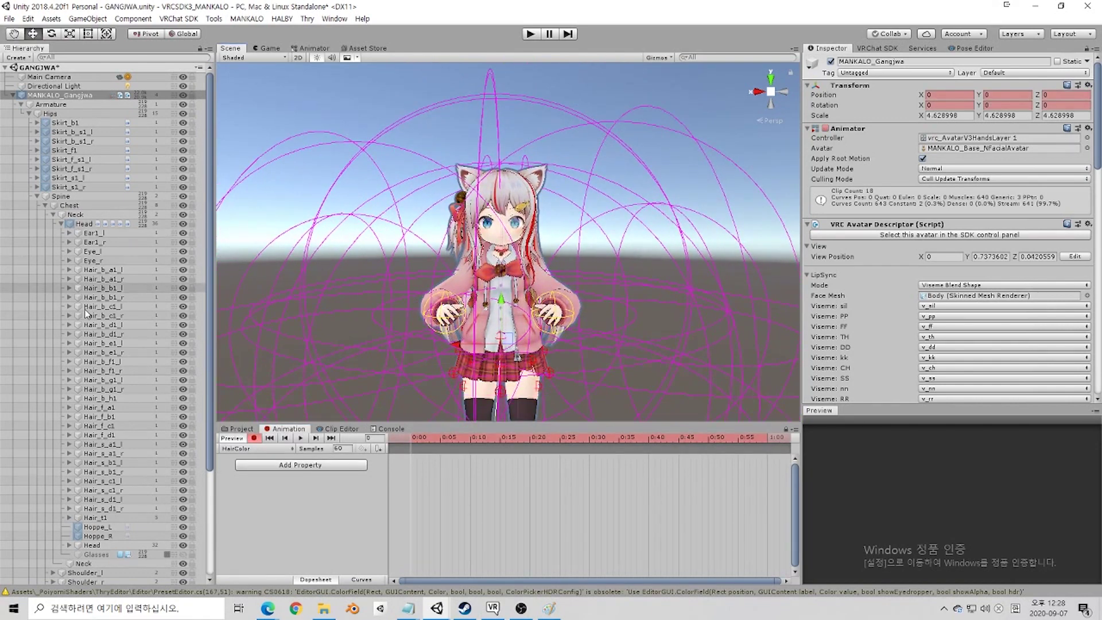
Step: Select the Hair mesh under Origin and expand its Hair material's Poiyomi shader settings
scroll(88, 311, "down", 5)
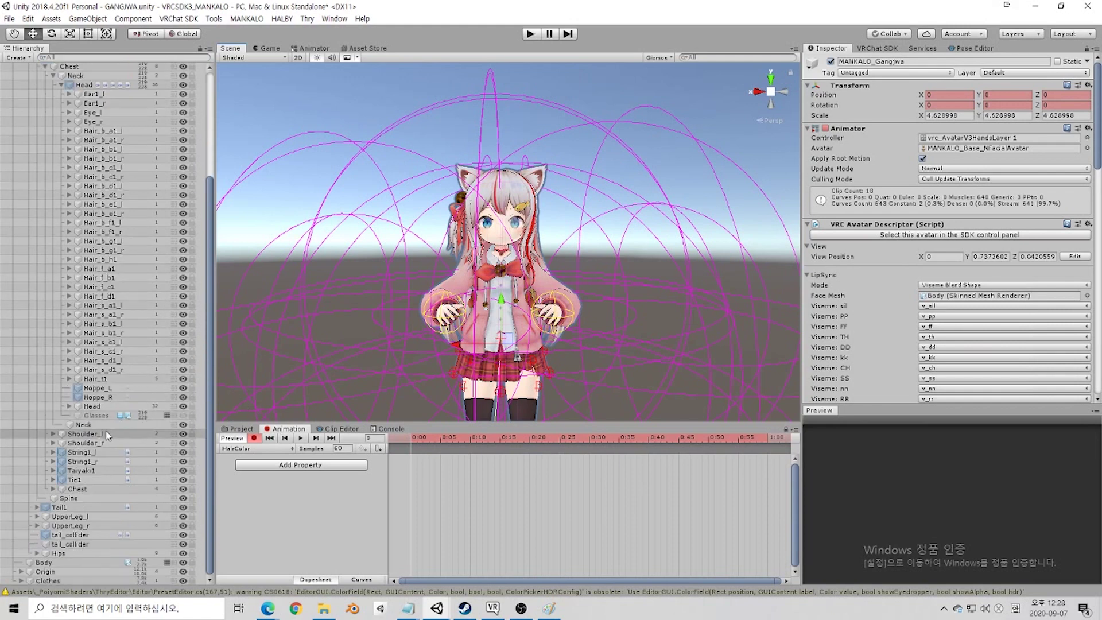
left_click(20, 572)
scroll(35, 568, "down", 2)
left_click(50, 553)
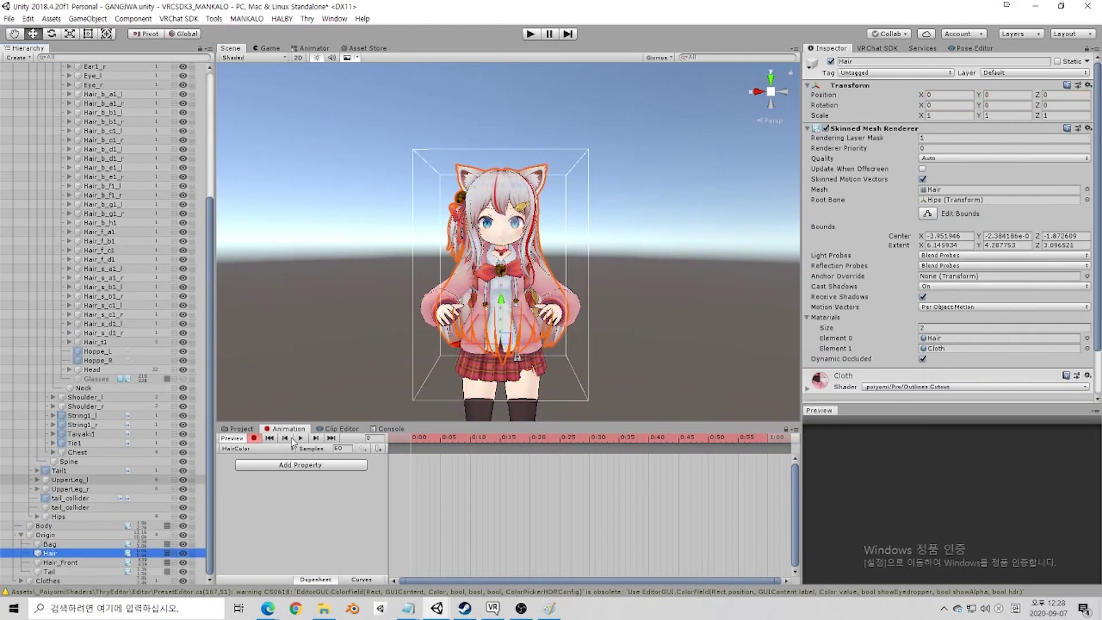
scroll(836, 361, "down", 2)
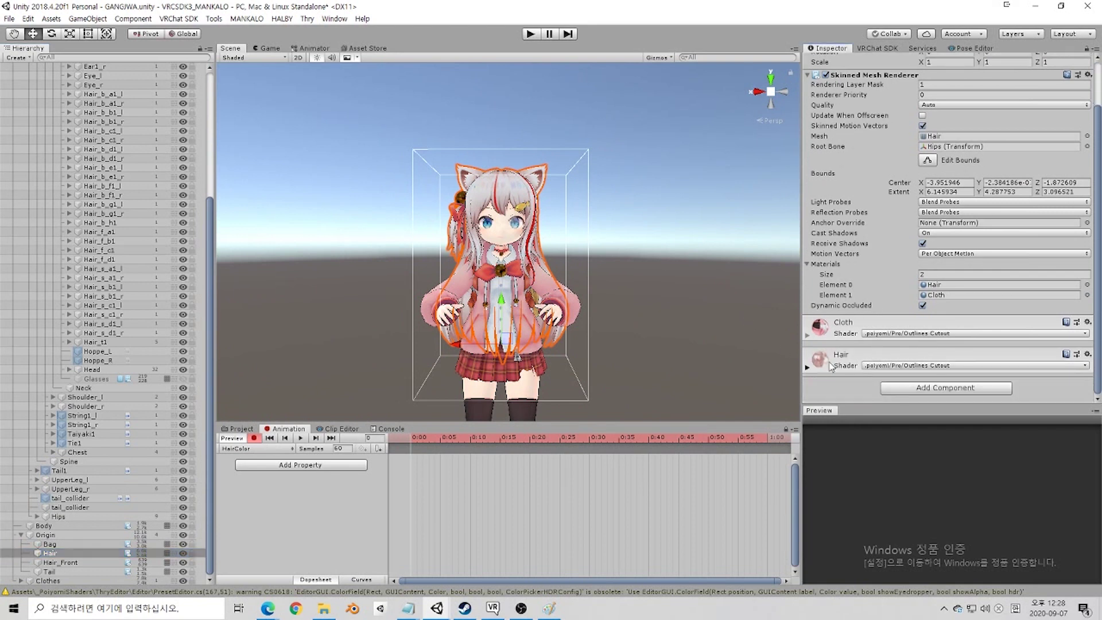
scroll(830, 366, "down", 7)
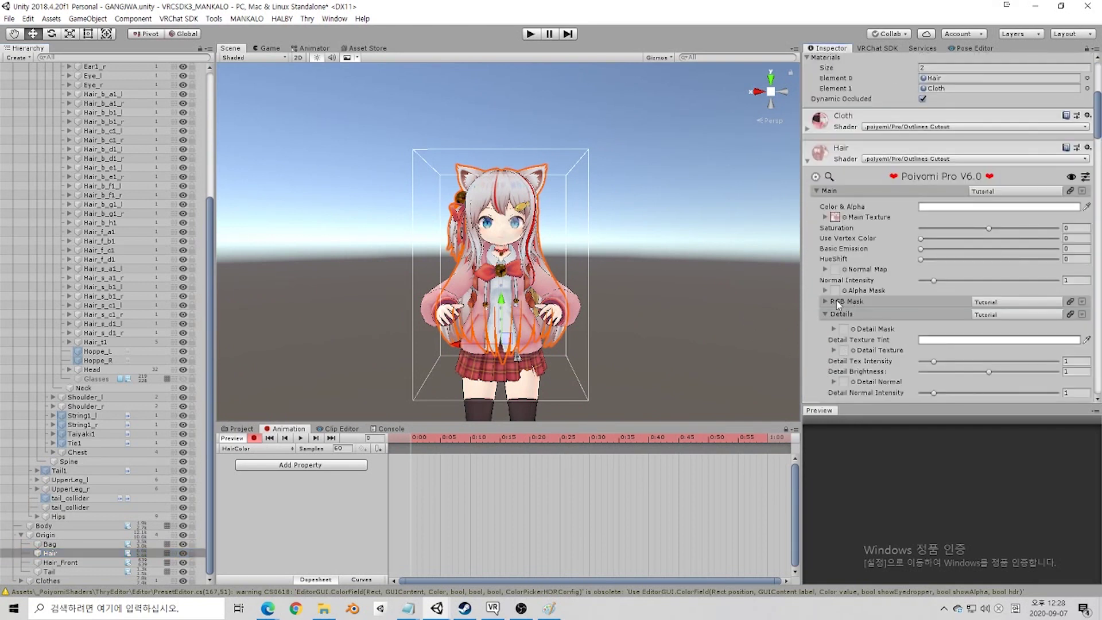
scroll(838, 299, "down", 3)
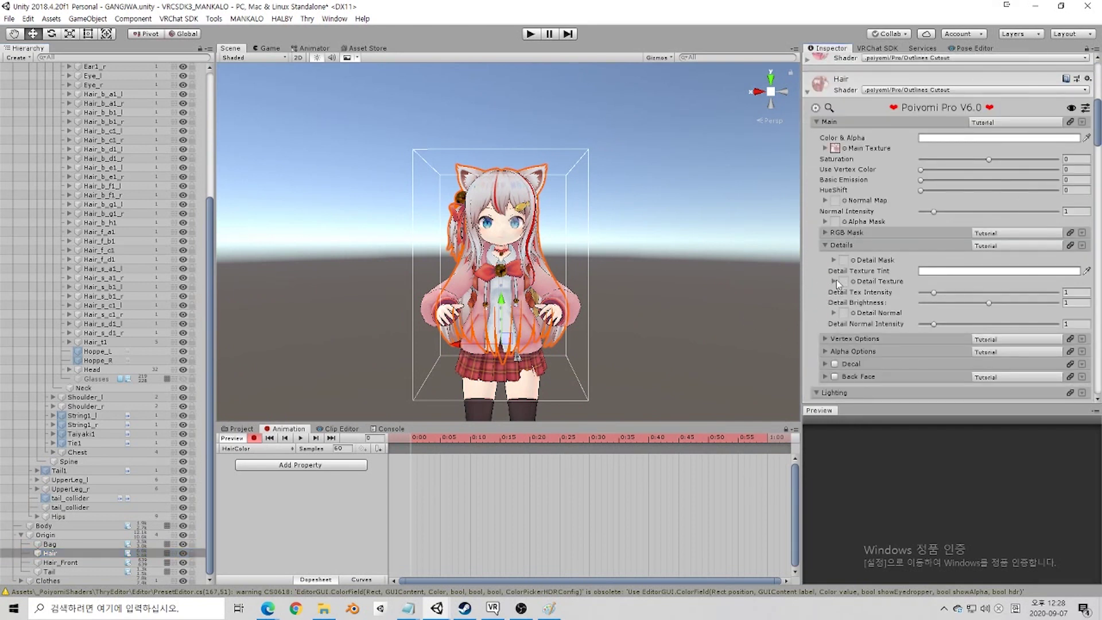
Step: Try red (FF0000) for the Hair material's Color & Alpha, then undo it and key white (FFFFFF) at 0:00 in the HairColor clip
left_click(930, 138)
mouse_move(1014, 262)
left_mouse_down()
mouse_move(1100, 256)
mouse_move(1018, 232)
mouse_move(982, 318)
mouse_move(996, 228)
mouse_move(941, 307)
mouse_move(1039, 240)
mouse_move(1100, 244)
left_mouse_up()
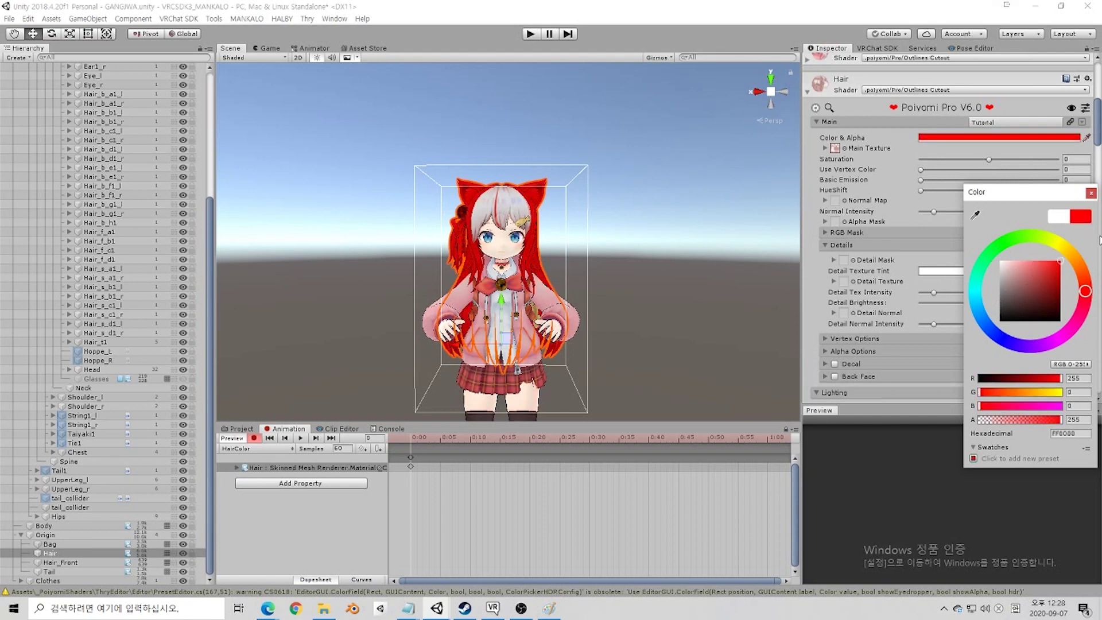
key("ctrl+z")
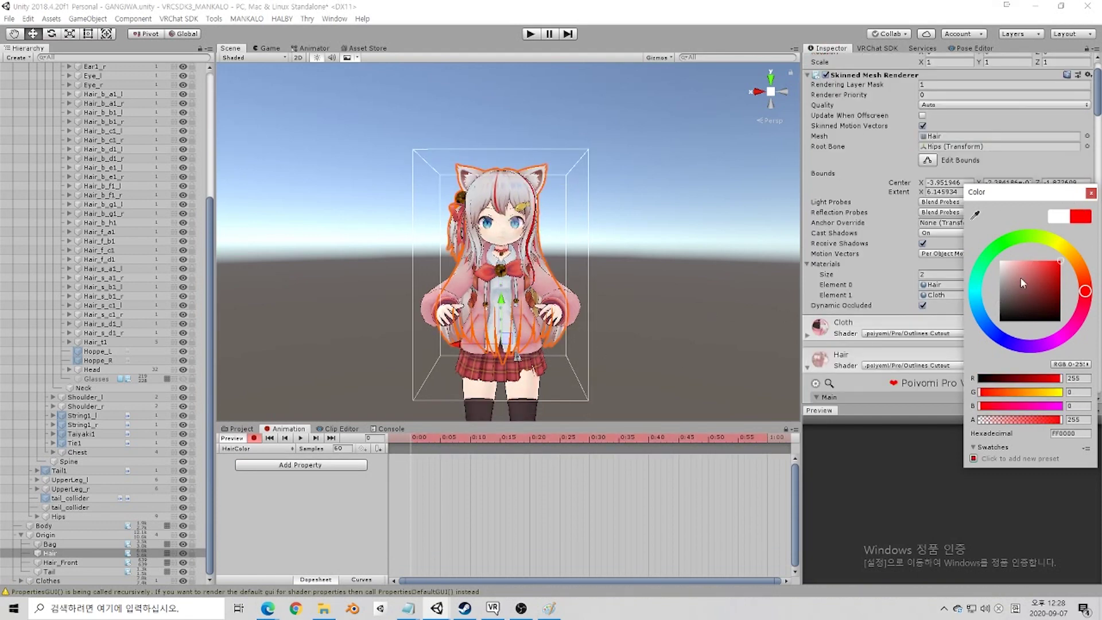
left_click_drag(1020, 282, 941, 216)
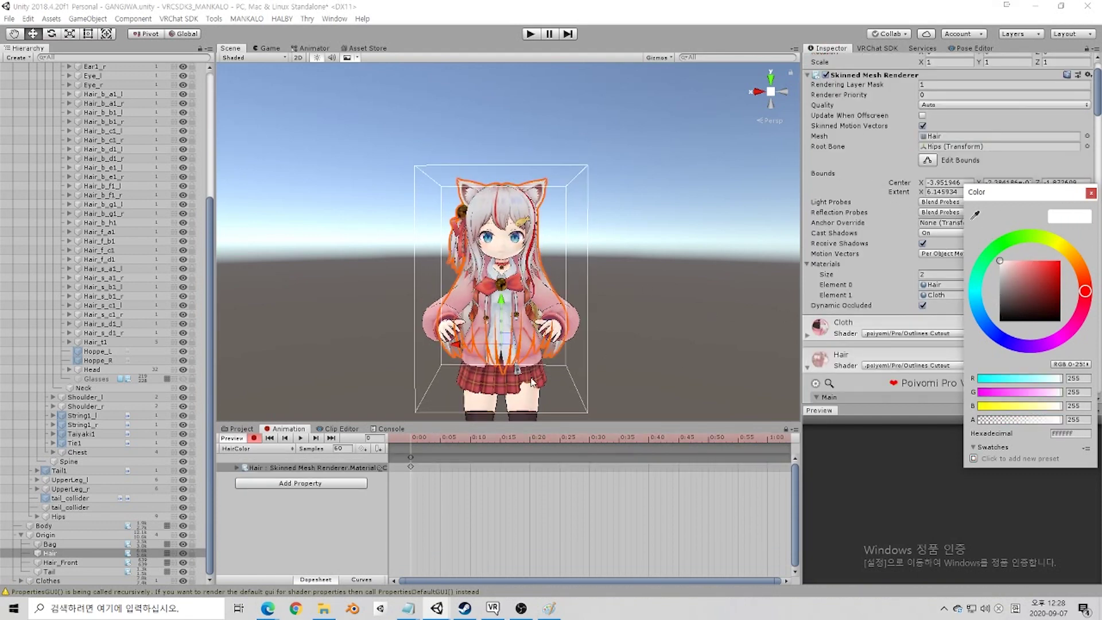
Step: Key the Hair material's Color & Alpha as red (FF0000) at 0:05 in the HairColor clip
left_click(442, 441)
left_click(443, 443)
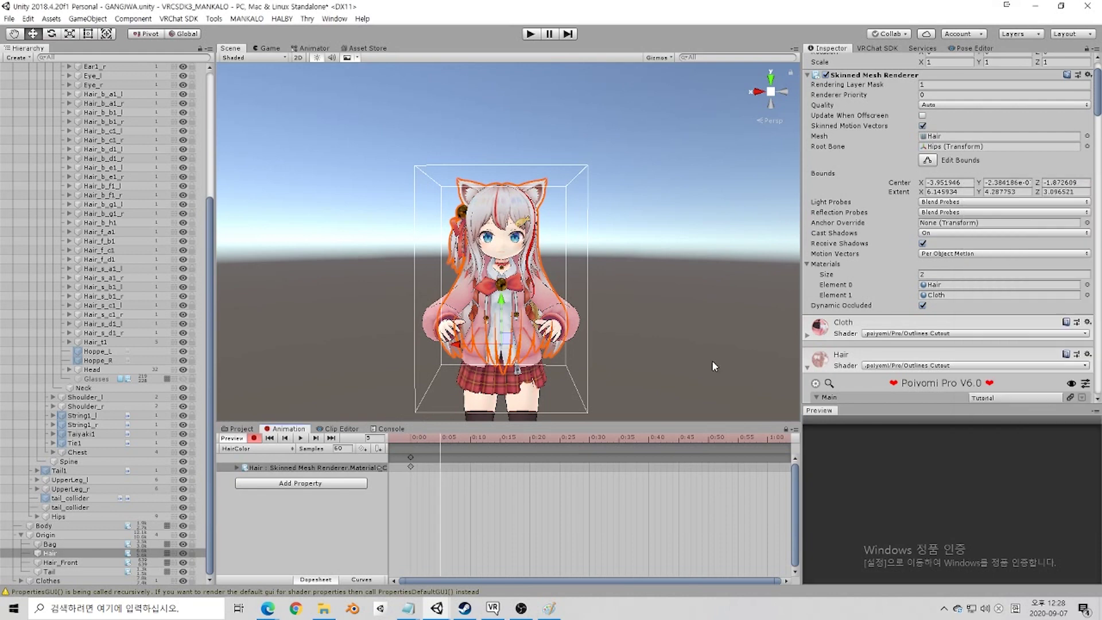
scroll(918, 299, "down", 5)
left_click(933, 276)
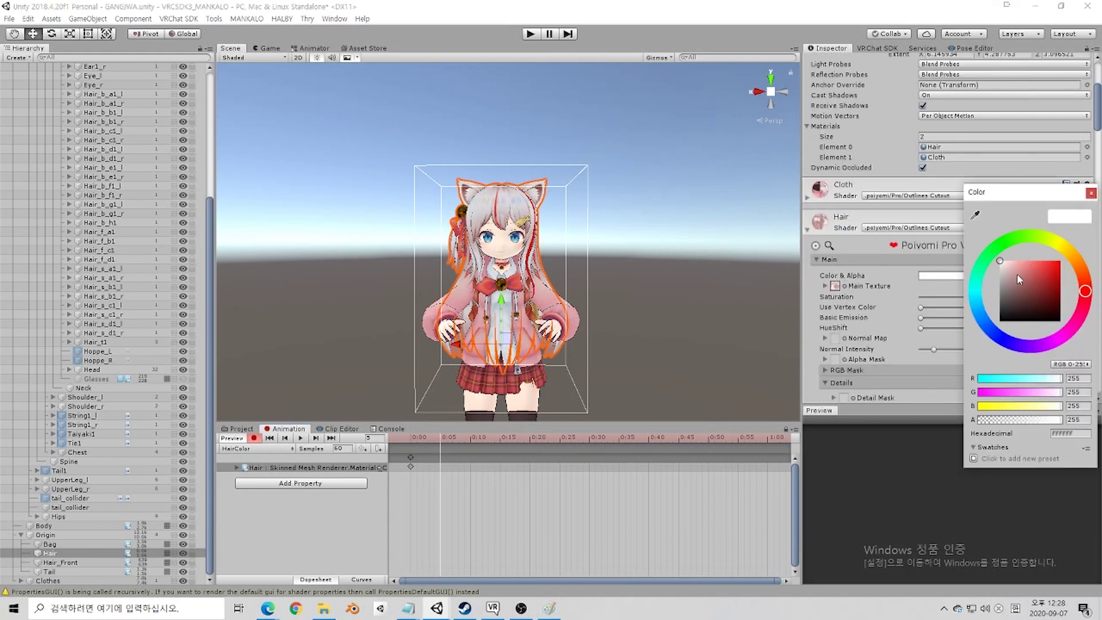
left_click_drag(1017, 274, 1060, 261)
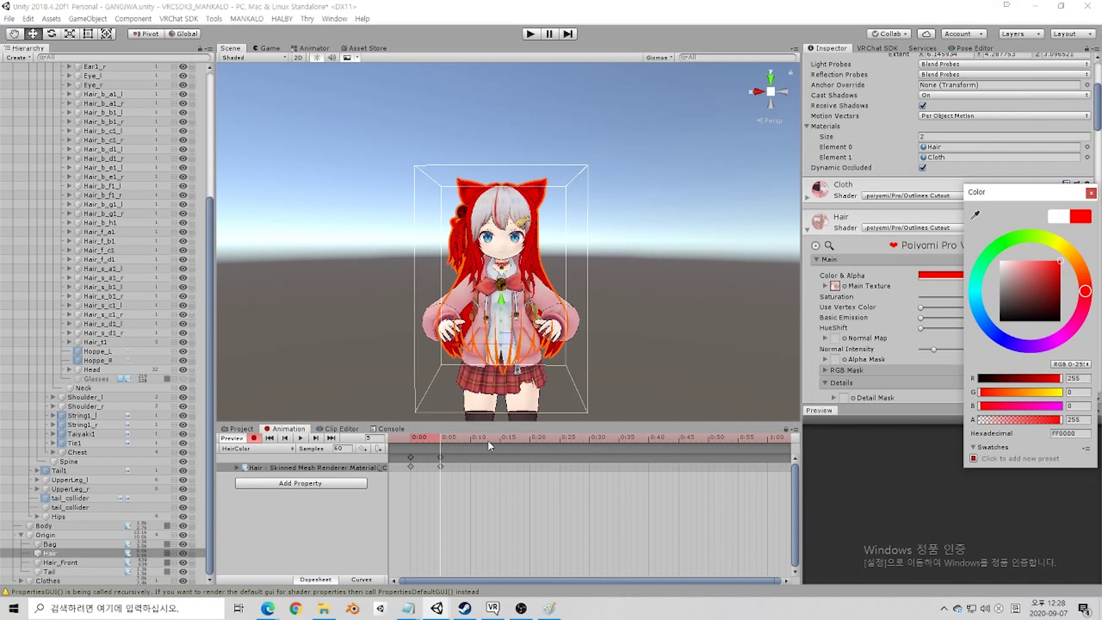
Step: Key the Hair material's Color & Alpha as green (65FF00) at 0:10 and cyan (00FFE8) at 0:15
left_click_drag(465, 440, 472, 439)
left_click(974, 275)
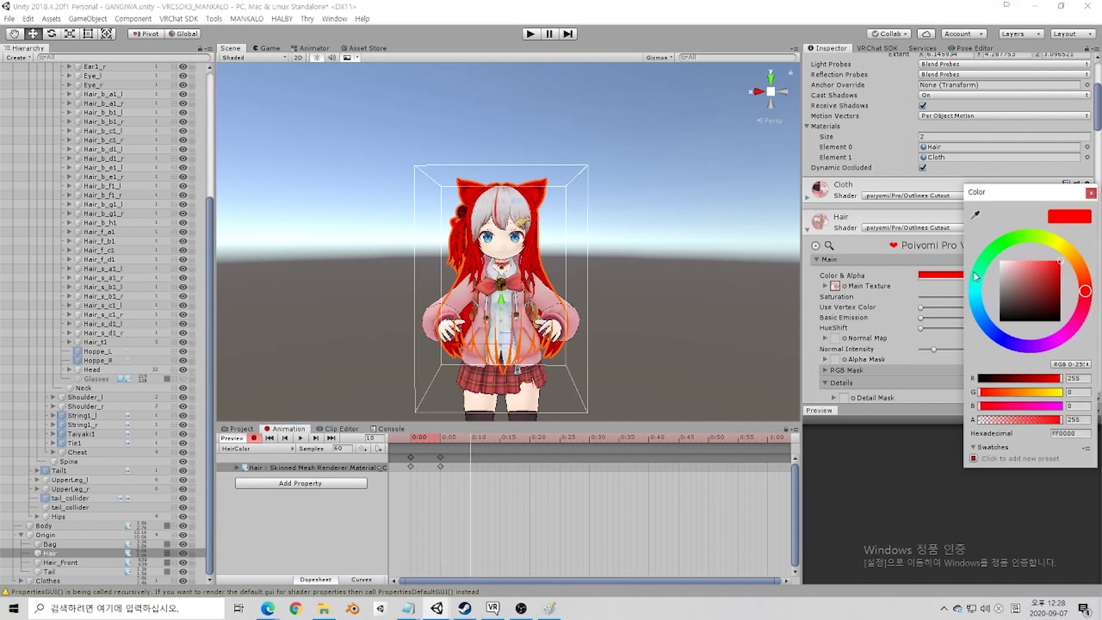
left_click(1027, 241)
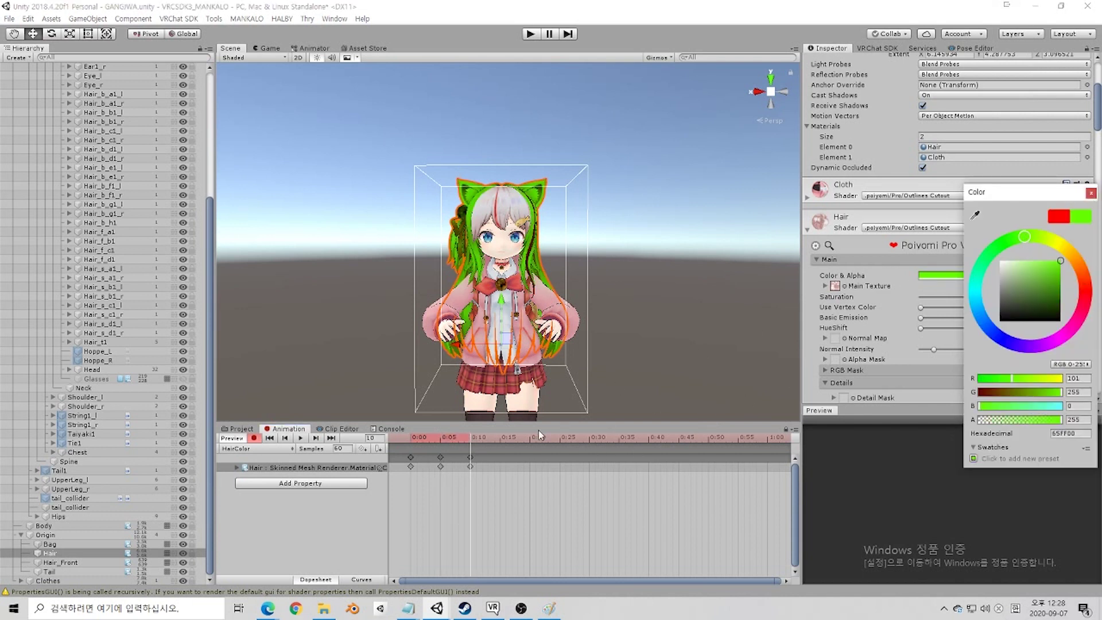
left_click_drag(512, 440, 500, 443)
left_click(979, 276)
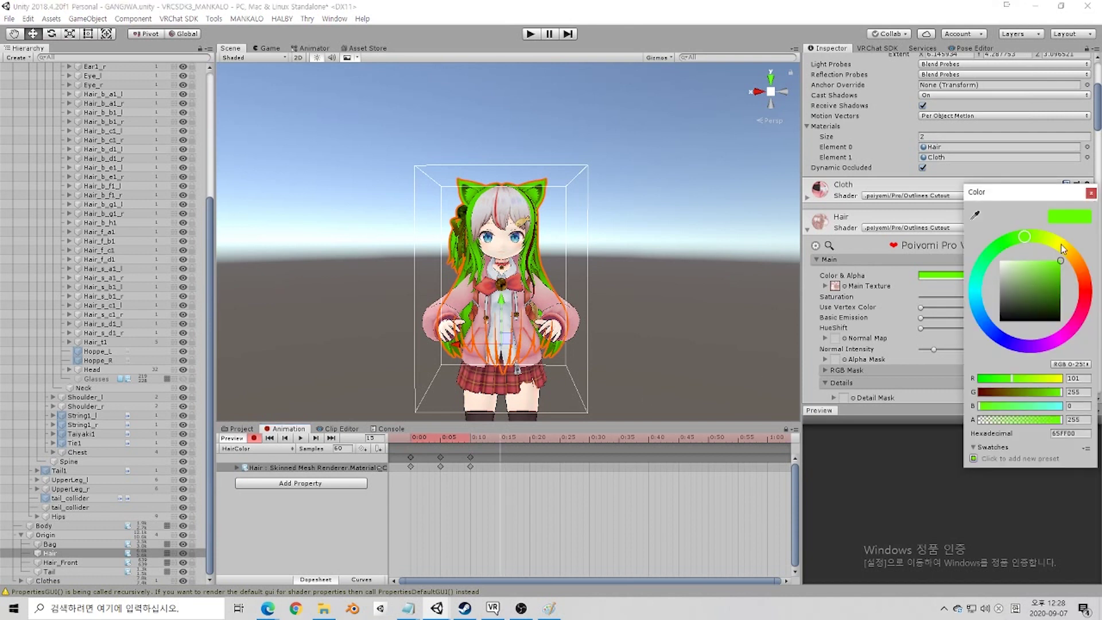
left_click_drag(977, 289, 976, 286)
Step: Key the Hair material's Color & Alpha as blue at 0:20 and purple (AA00FF) at 0:25
left_click_drag(535, 438, 530, 441)
left_click(945, 276)
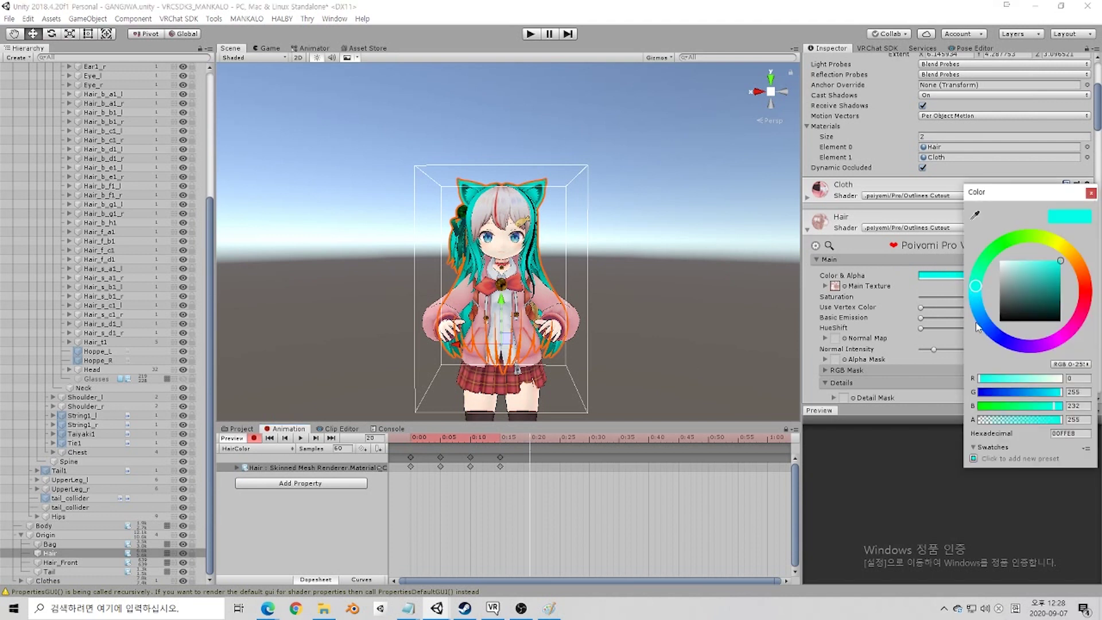
left_click(993, 338)
left_click(561, 441)
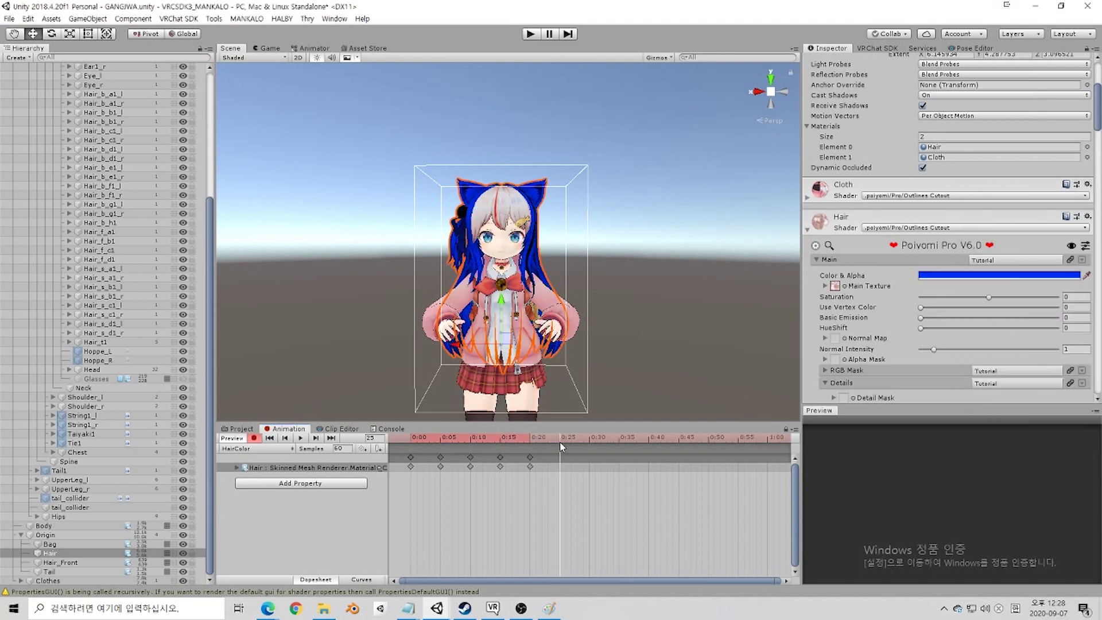
left_click(1031, 350)
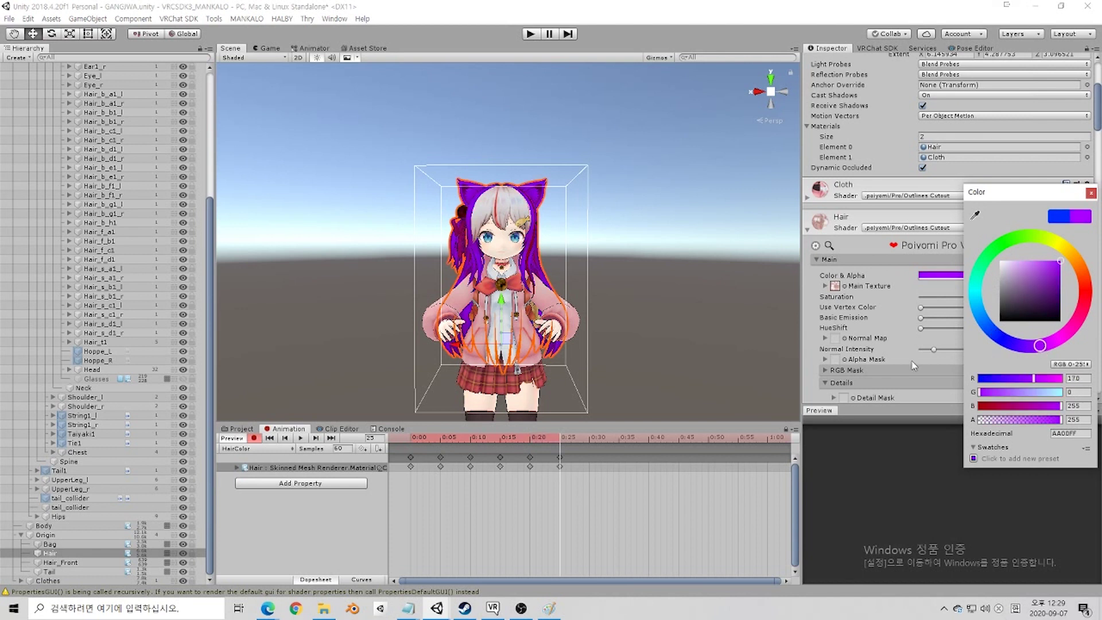
Step: Key the Hair material's Color & Alpha as black (000000) at 0:30 and close the color picker
left_click(590, 440)
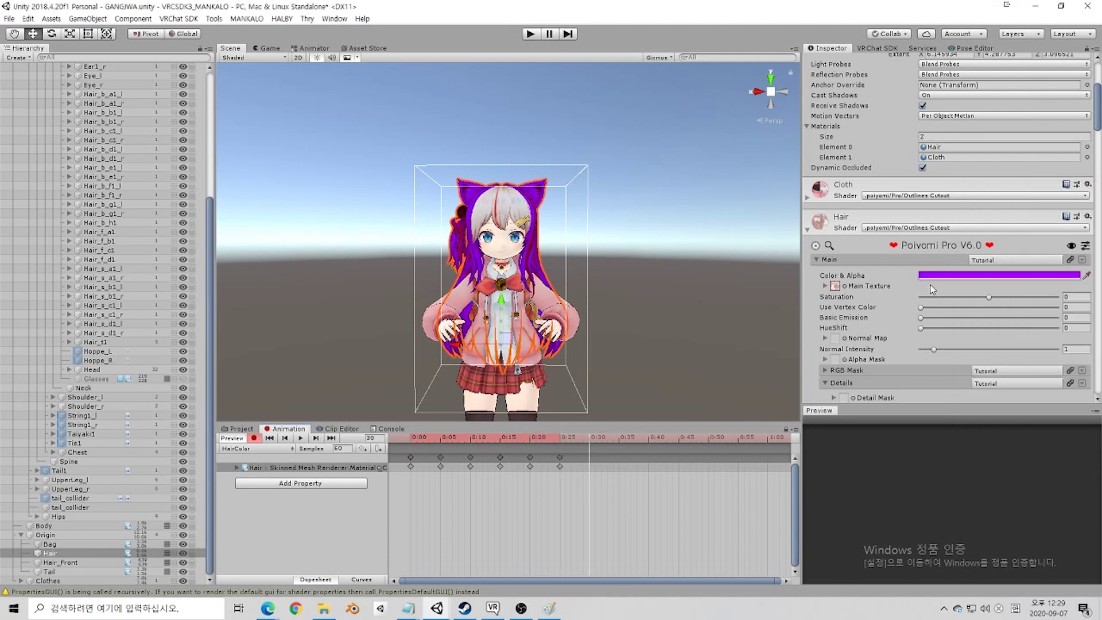
left_click(998, 275)
left_click_drag(1021, 305, 1072, 335)
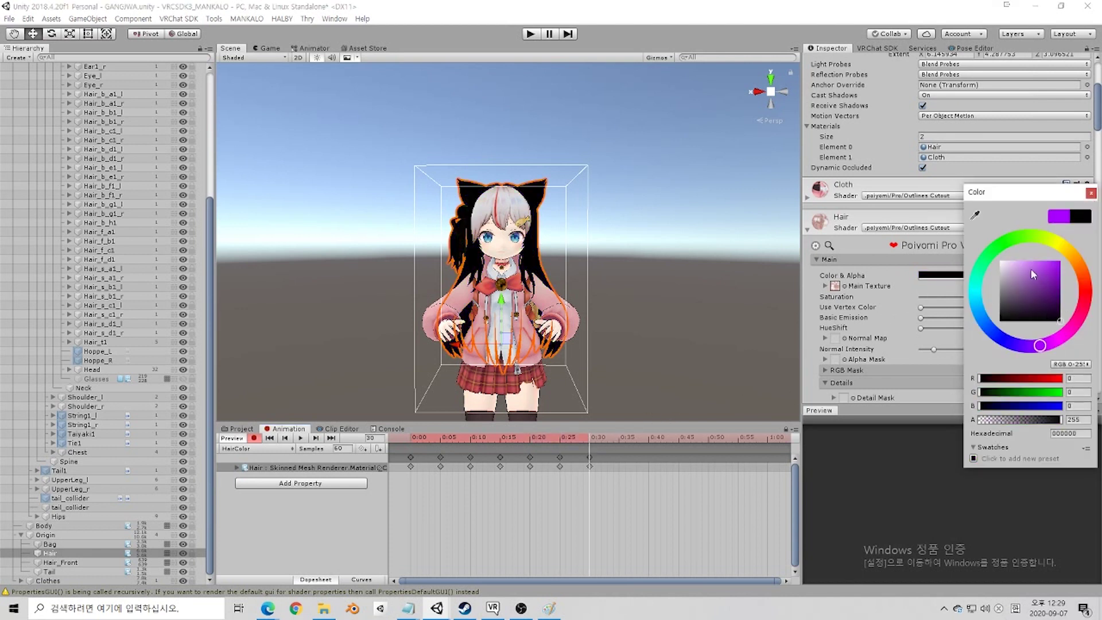
left_click(1091, 193)
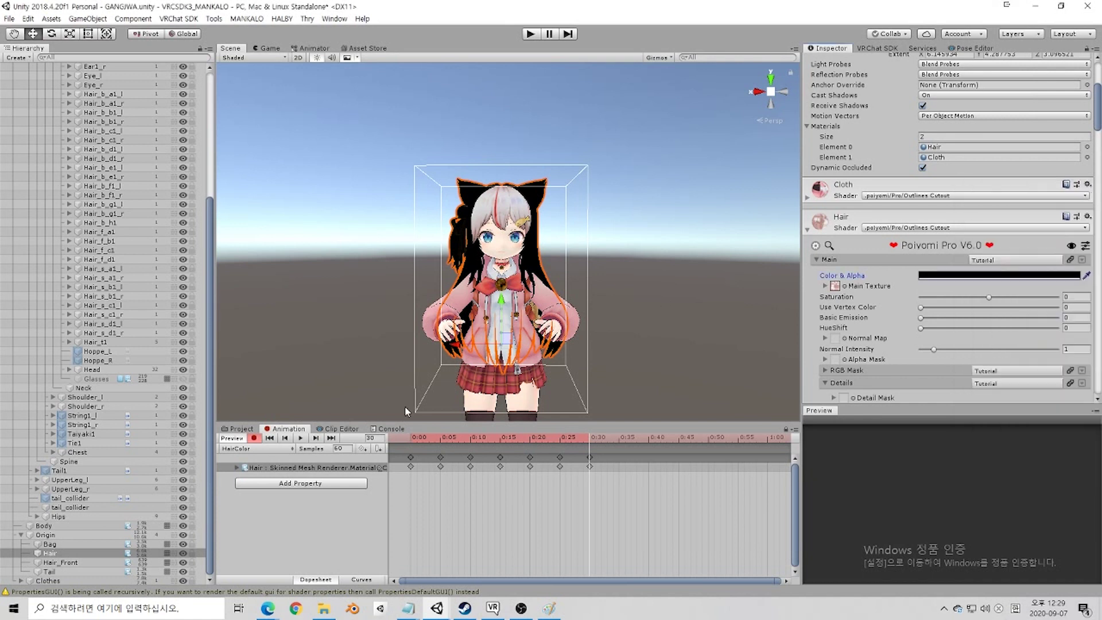
left_click(553, 481)
key("ctrl+a")
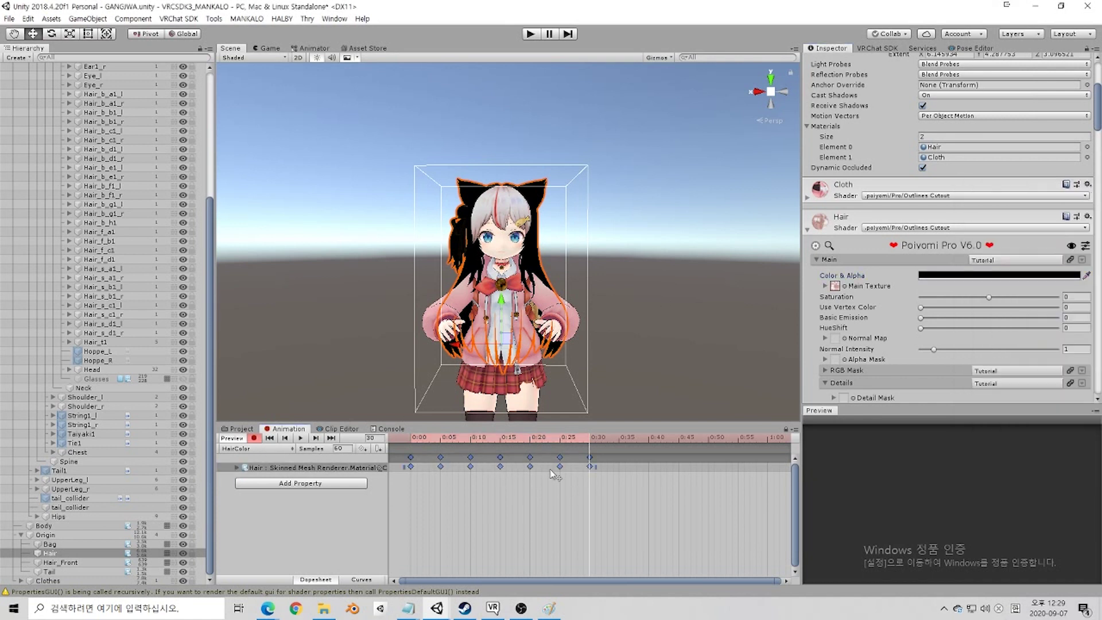
left_click(635, 490)
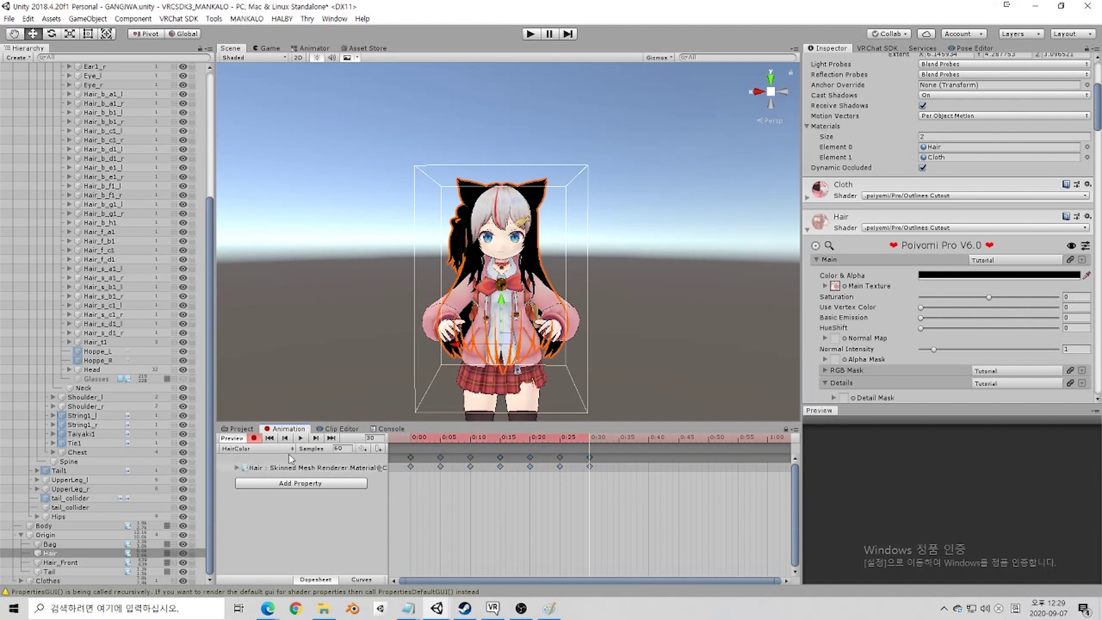
Step: Key the Color & Alpha of Hair_Front's Hair 1 material as red (FF1A1A) at 0:00 in the HairColor clip
left_click(406, 440)
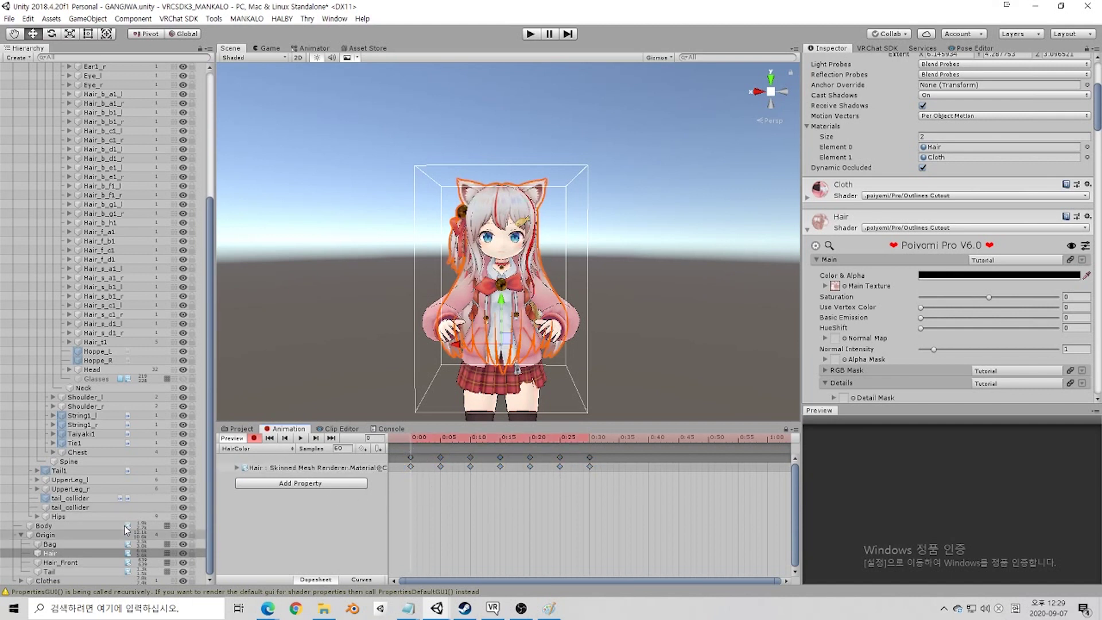
left_click(67, 563)
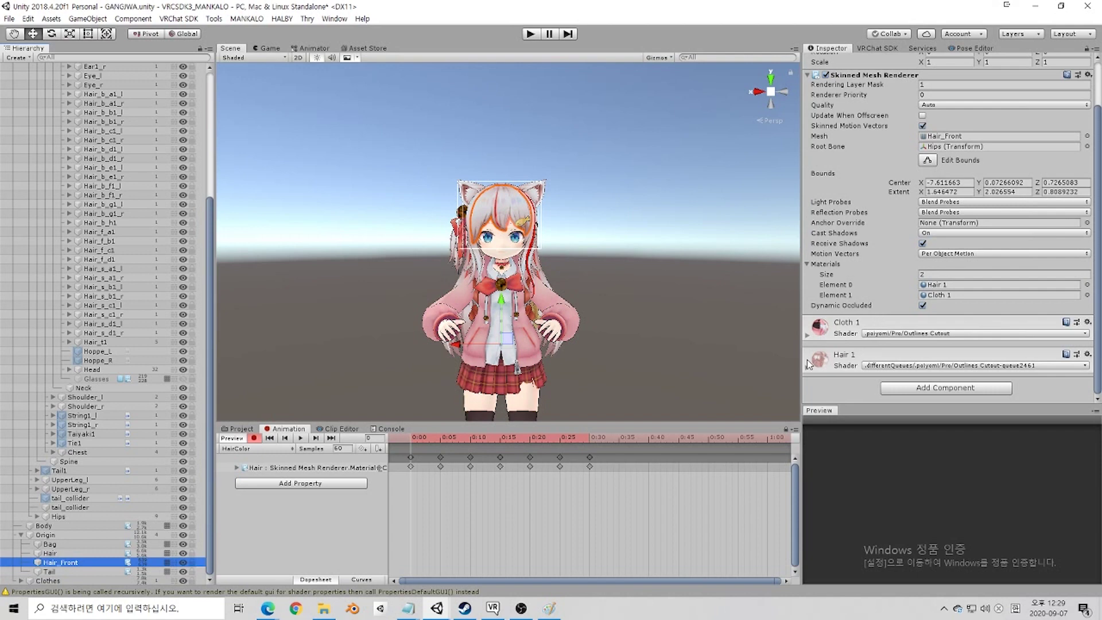
left_click(834, 366)
scroll(835, 366, "down", 5)
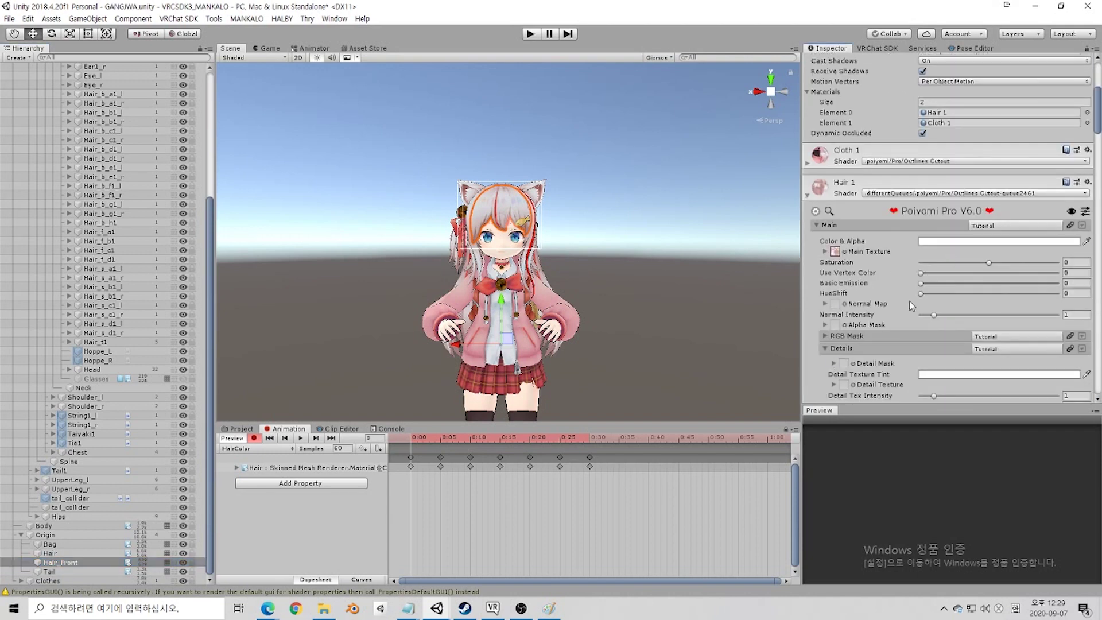
left_click(941, 248)
left_click_drag(1023, 287, 1054, 261)
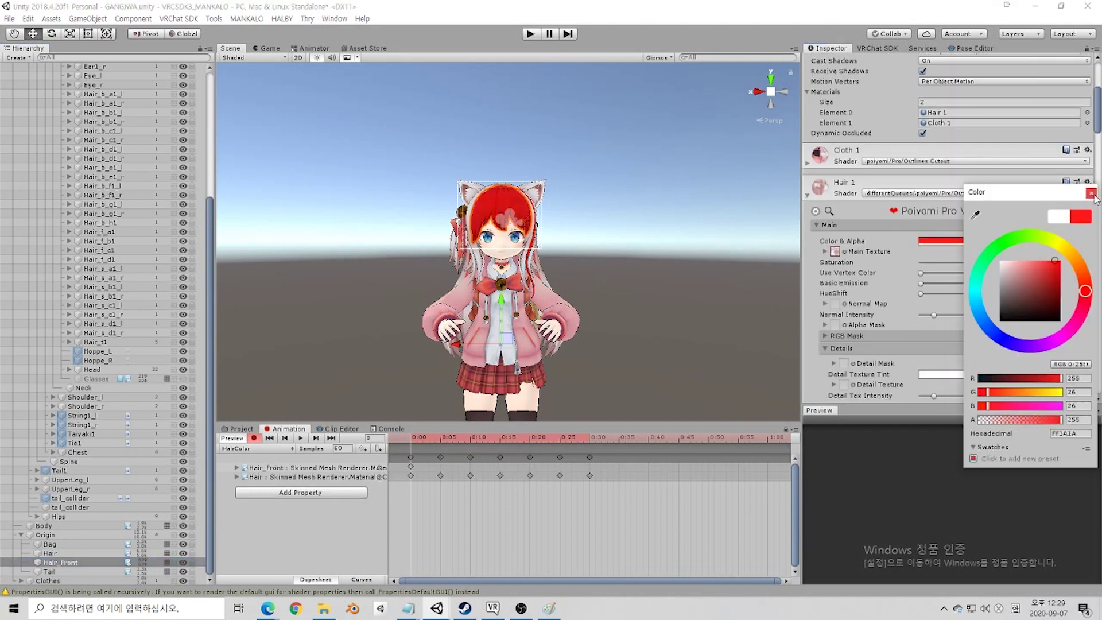
left_click(1090, 193)
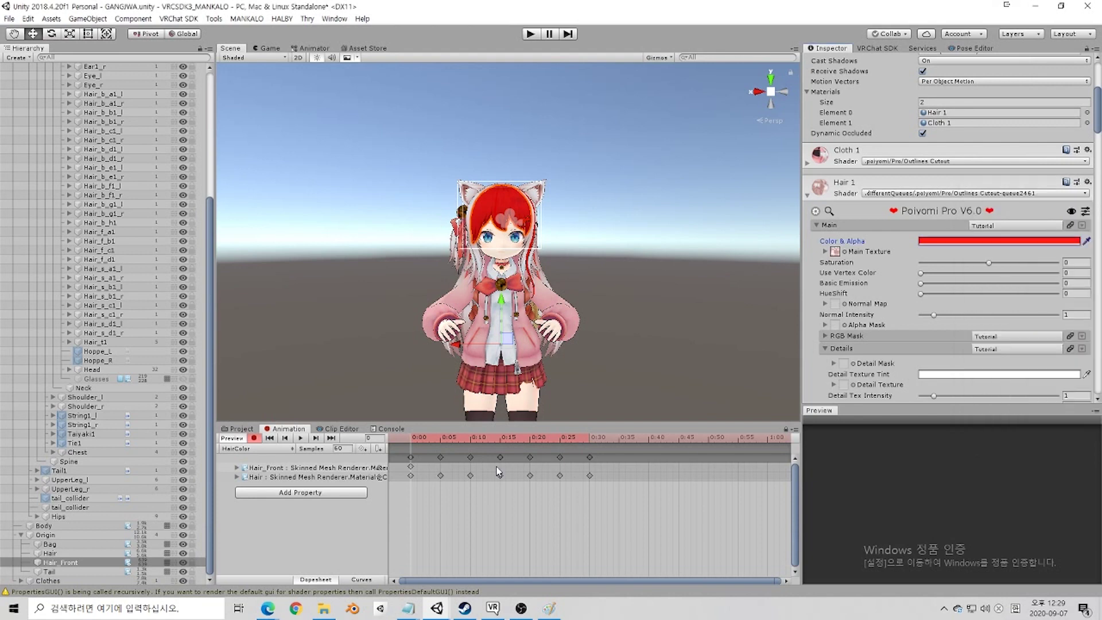
Step: Paste the Hair color keyframes onto the Hair_Front track starting at 0:00, replacing its red key
left_click(418, 465)
key("ctrl+v")
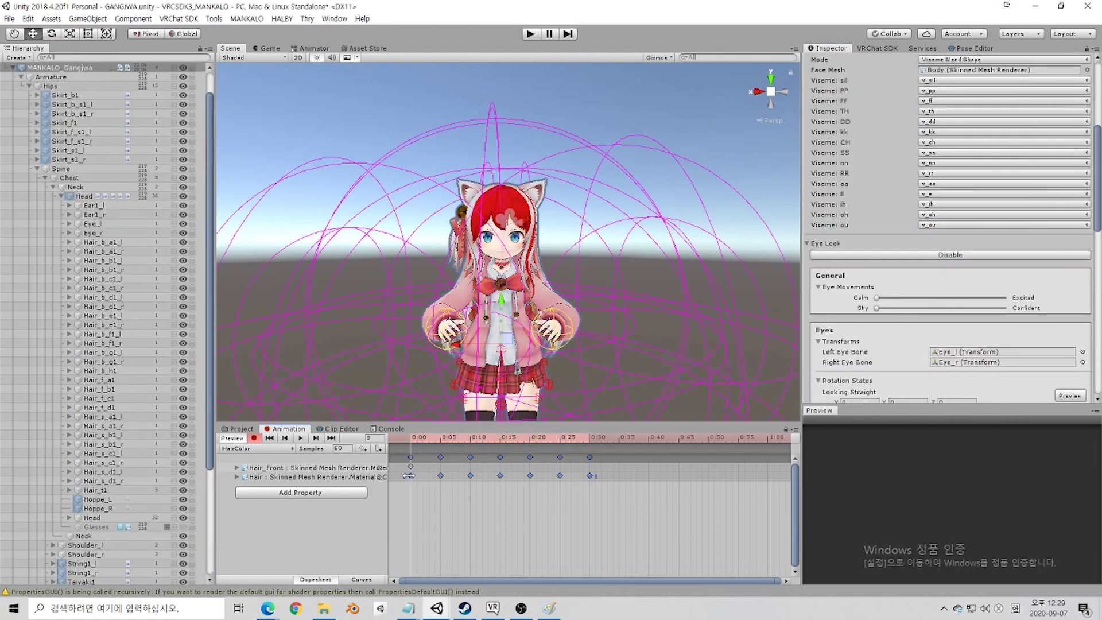
left_click(410, 467)
key("ctrl+v")
left_click(426, 490)
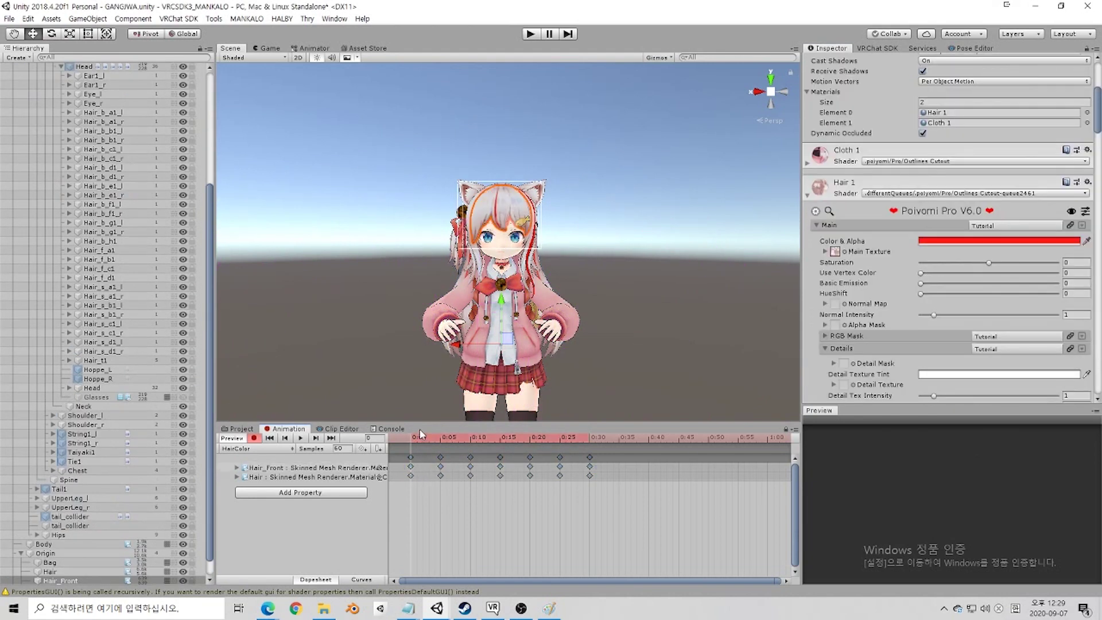
Step: Scrub through the HairColor clip's colors, stop recording and play the clip as a preview
left_click_drag(420, 436, 584, 446)
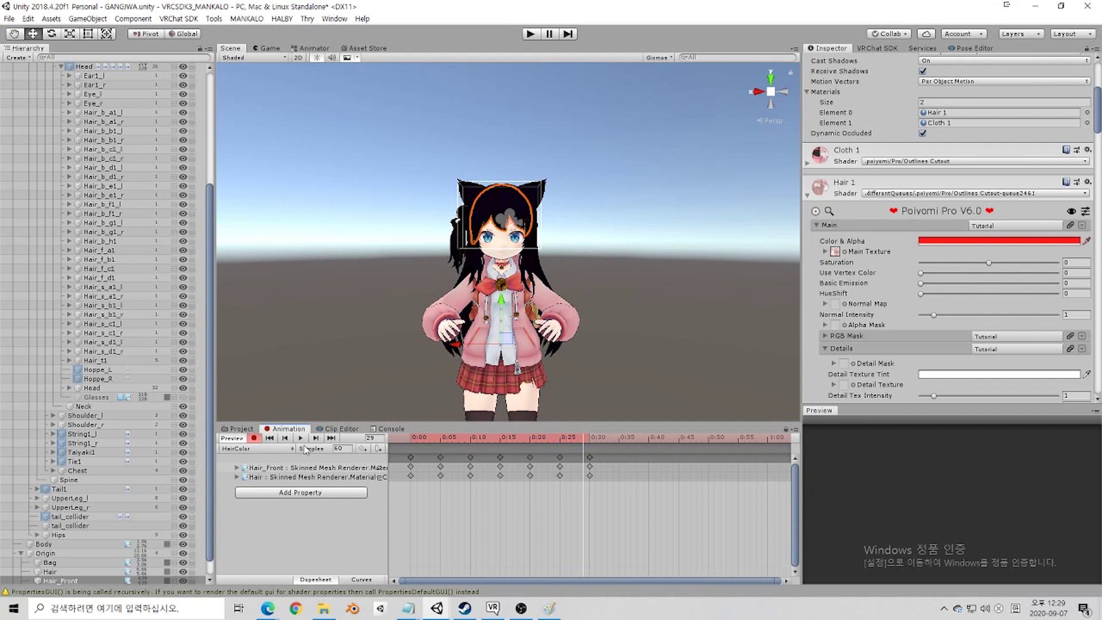
left_click(254, 439)
left_click(299, 439)
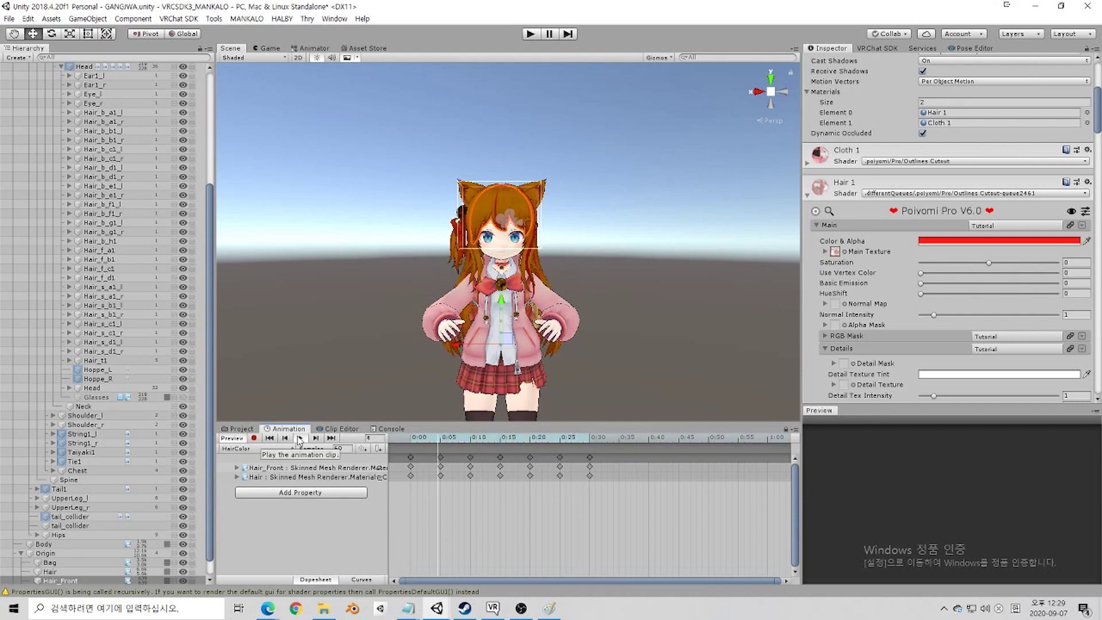
left_click(300, 439)
Step: Drive the Normalized Time of the HairColor state in the HairColor layer with the HairColor parameter
left_click(249, 429)
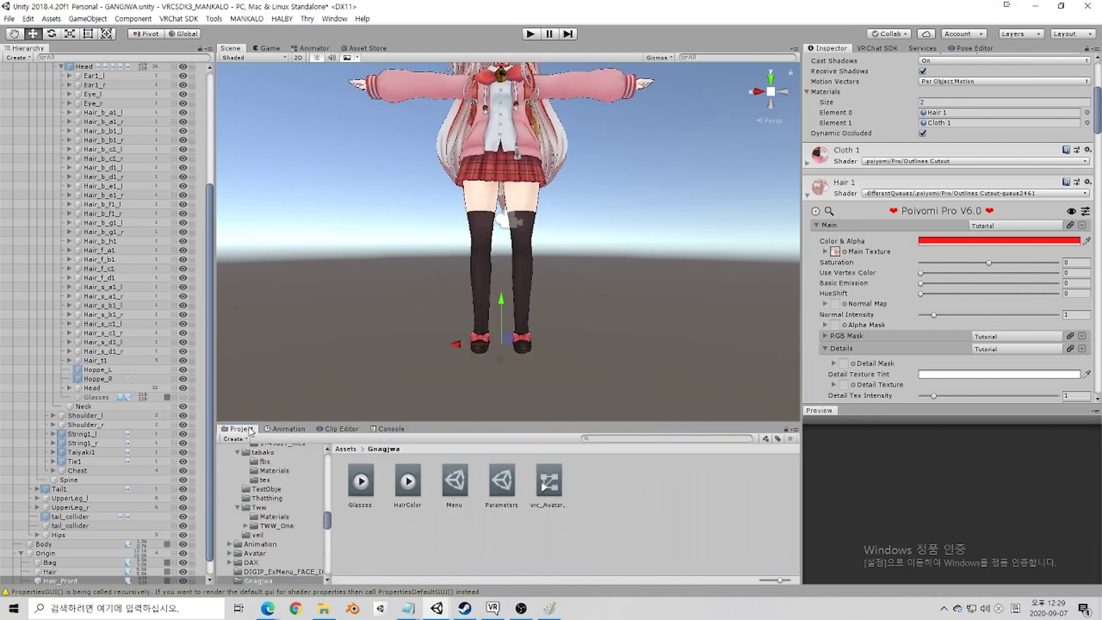
scroll(405, 251, "down", 5)
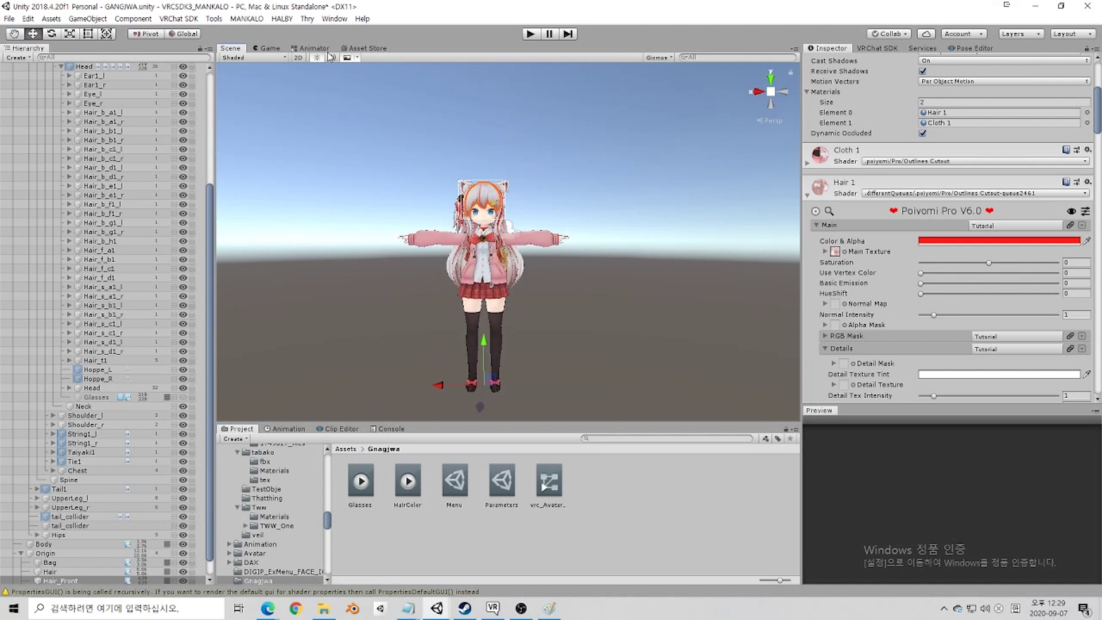
left_click(315, 48)
left_click(267, 151)
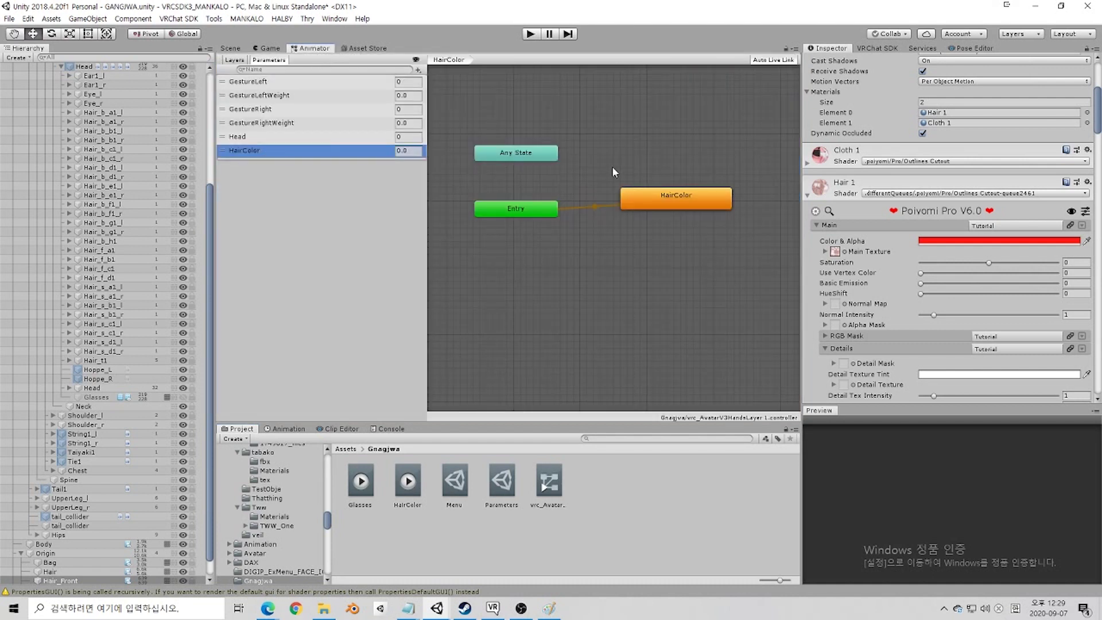
left_click(658, 196)
left_click(234, 60)
left_click(269, 181)
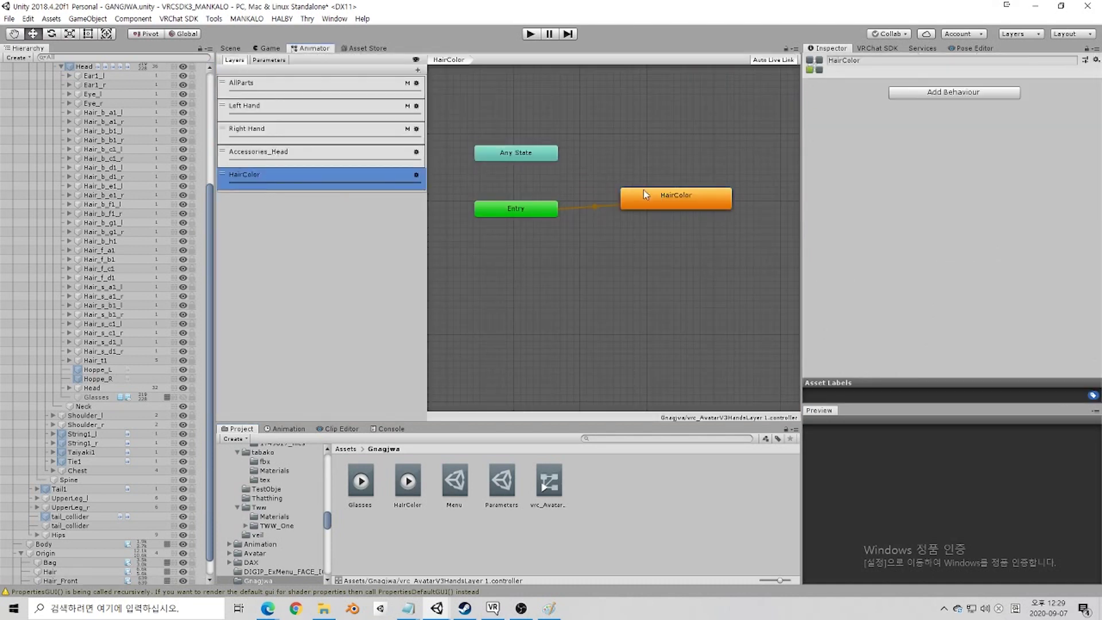
left_click(675, 195)
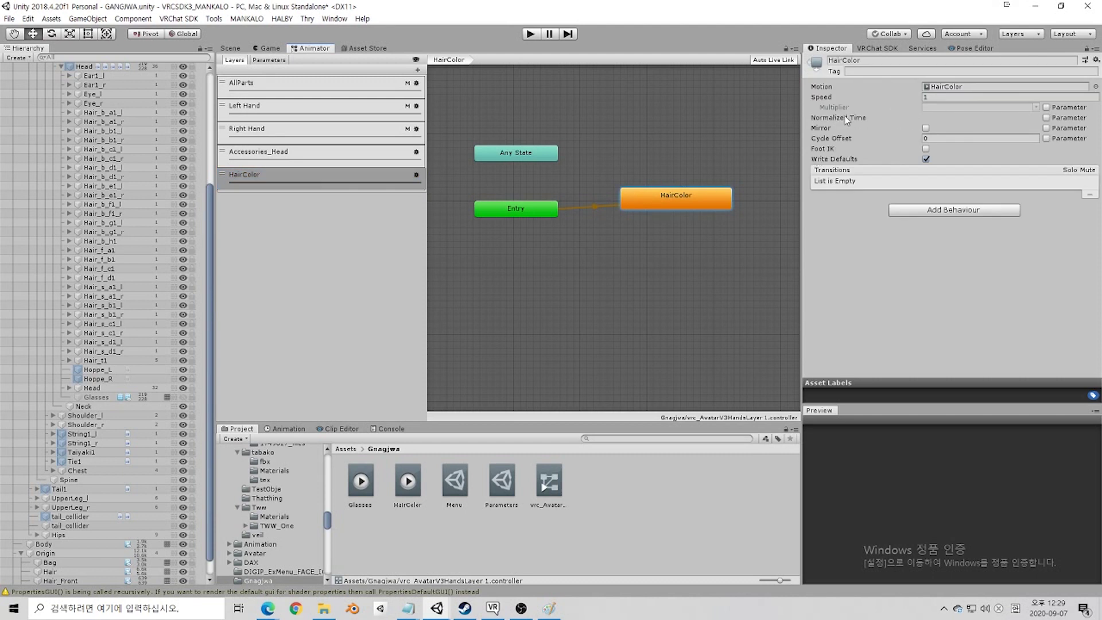
left_click(1046, 118)
left_click(1036, 119)
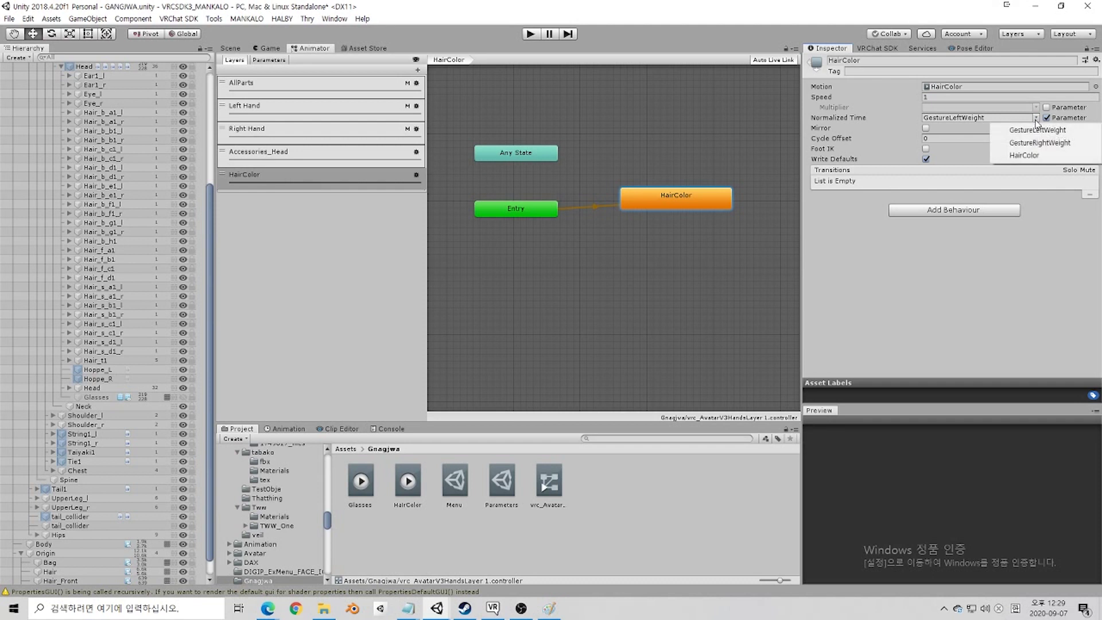
left_click(976, 153)
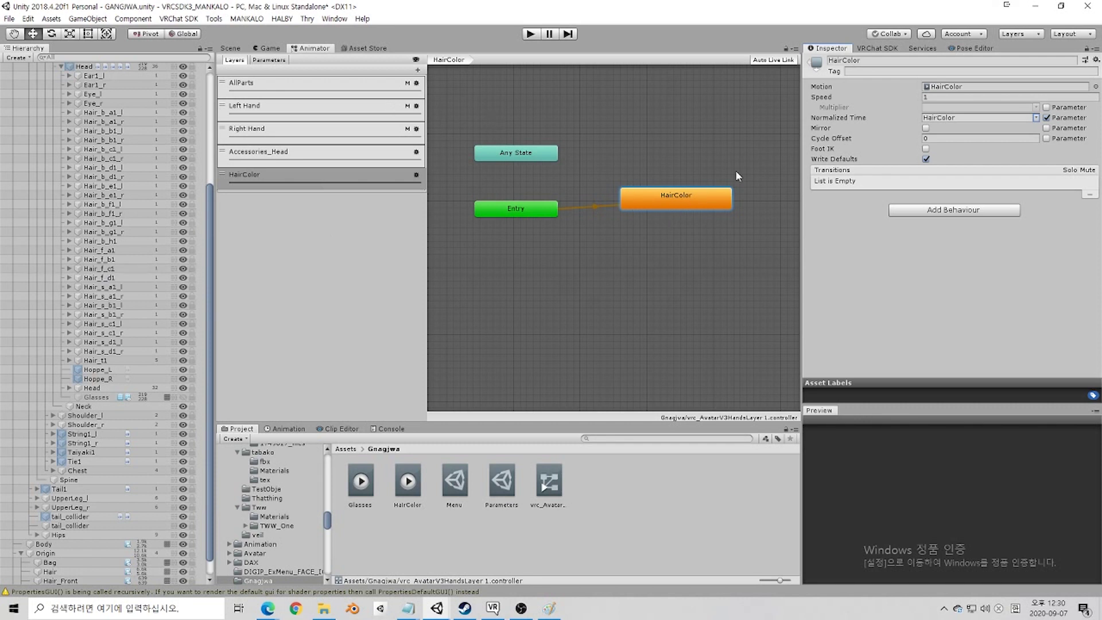
Step: Review the Animator's HairColor parameter, the HairColor clip's keyframes and the HairColor state's Normalized Time setting
left_click(268, 60)
left_click(336, 163)
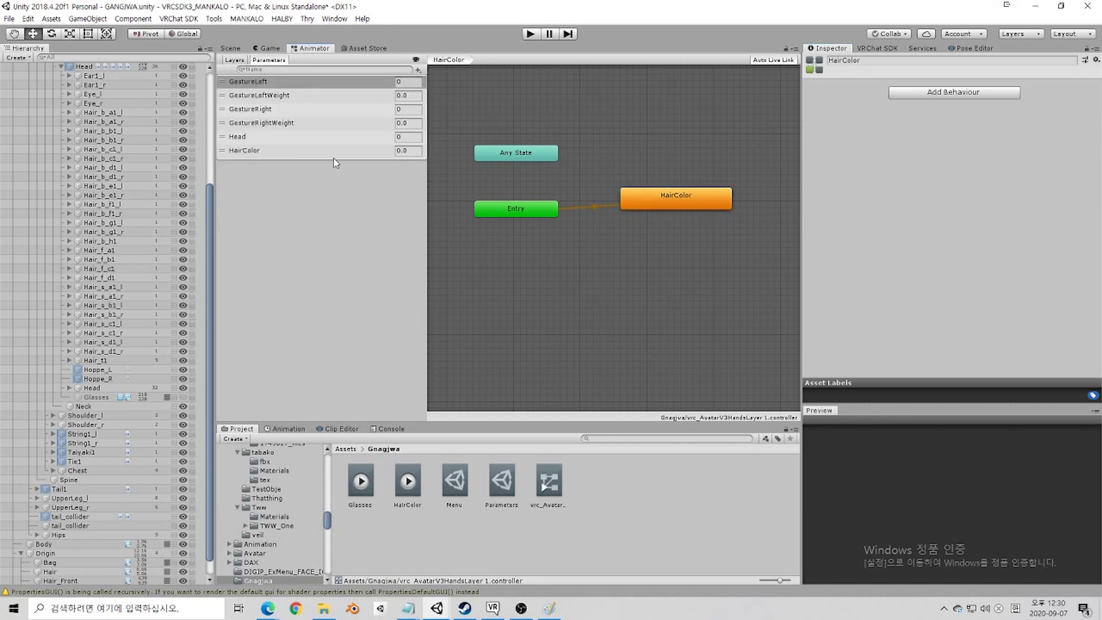
left_click(268, 429)
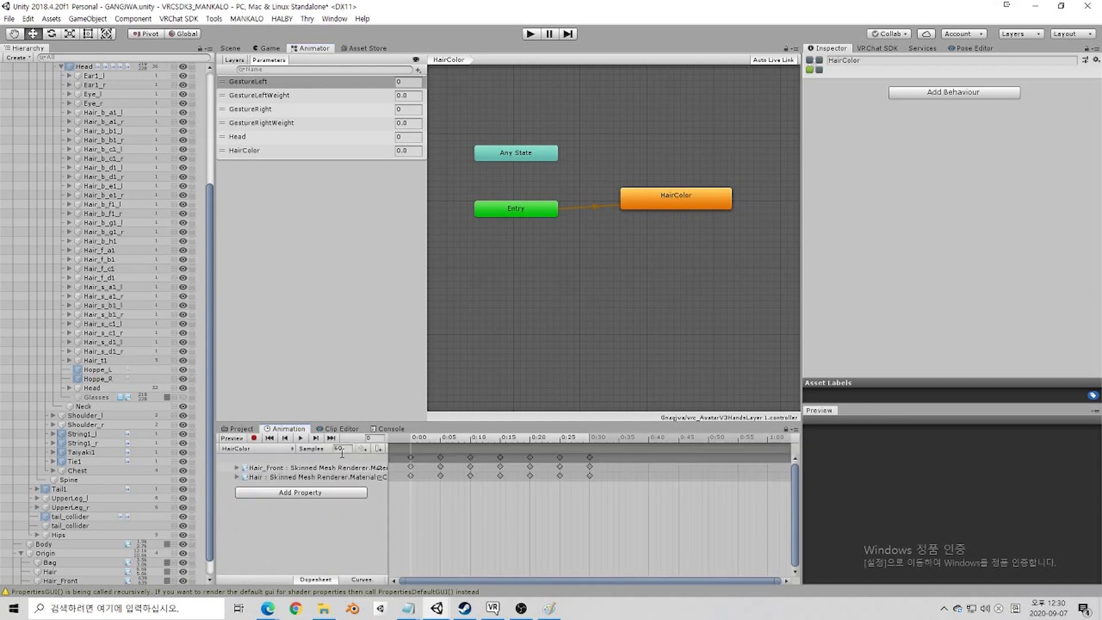
left_click(502, 439)
left_click(660, 202)
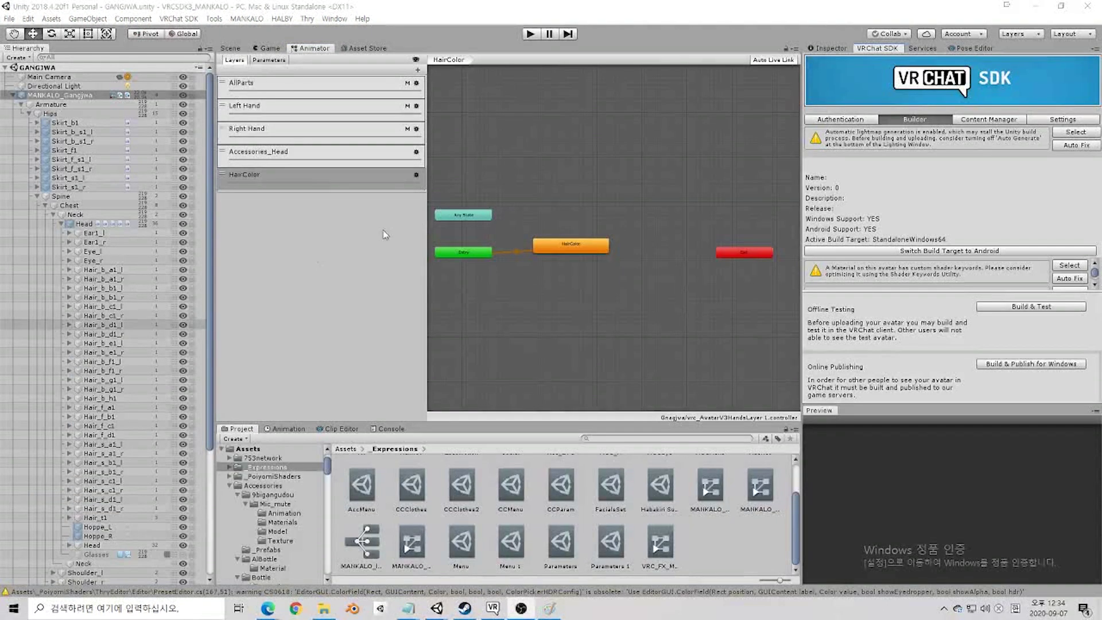
left_click(840, 48)
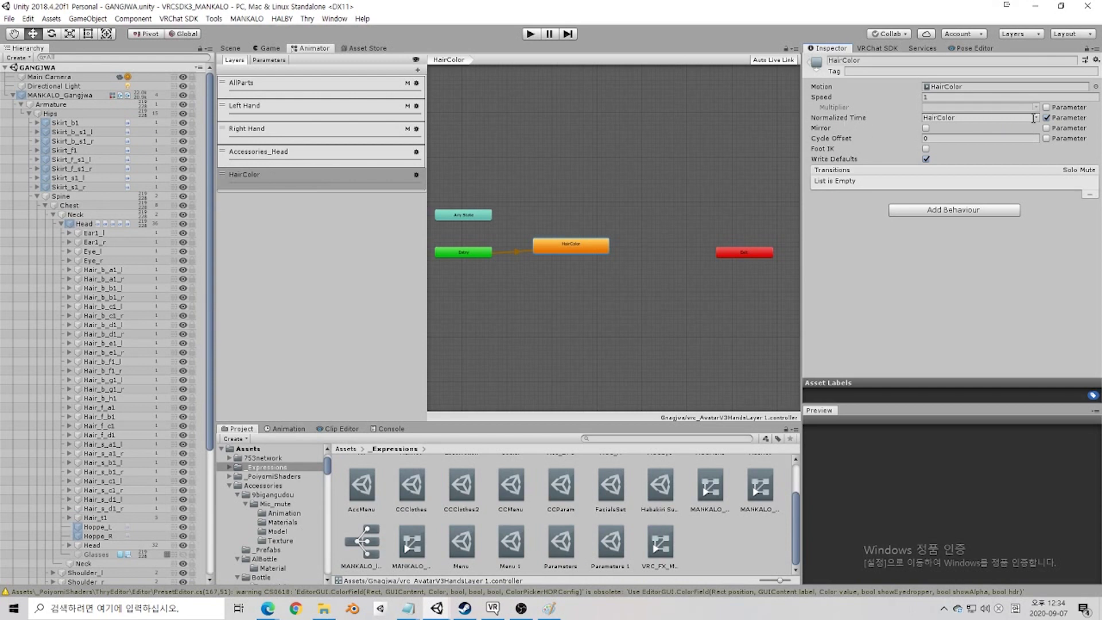
Step: Add a second control named Hair_Color to the Menu asset in the Gnagjwa folder
left_click(346, 448)
double_click(752, 493)
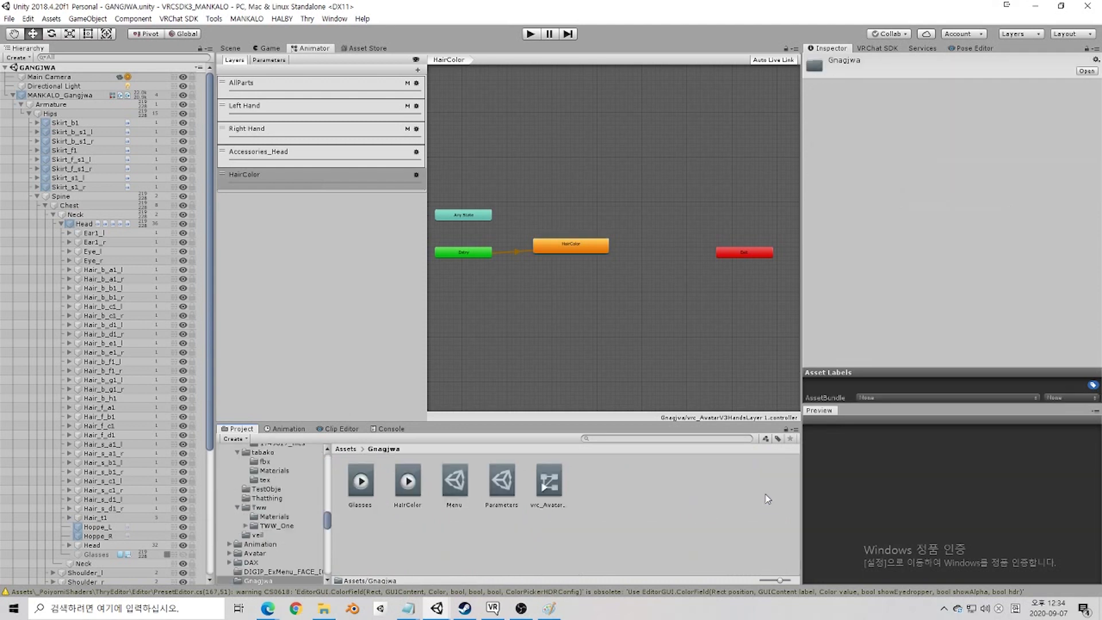
left_click(456, 482)
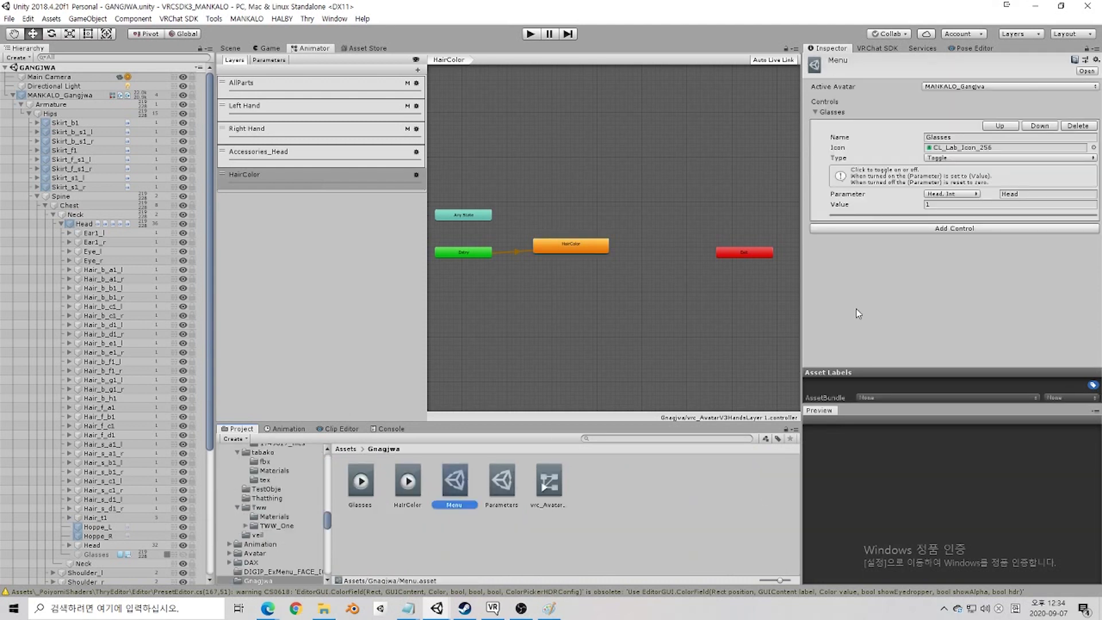
left_click(913, 229)
left_click(970, 250)
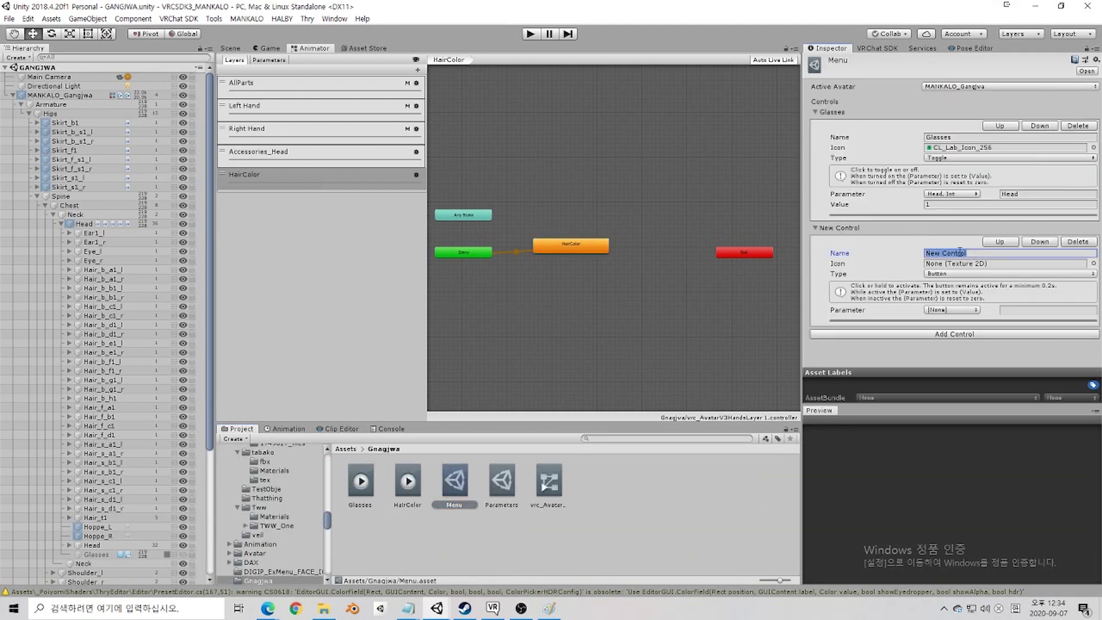
type("Hair_Color")
Step: Make the Hair_Color control a Radial Puppet with HairColor, Float as its Parameter Rotation
left_click(937, 275)
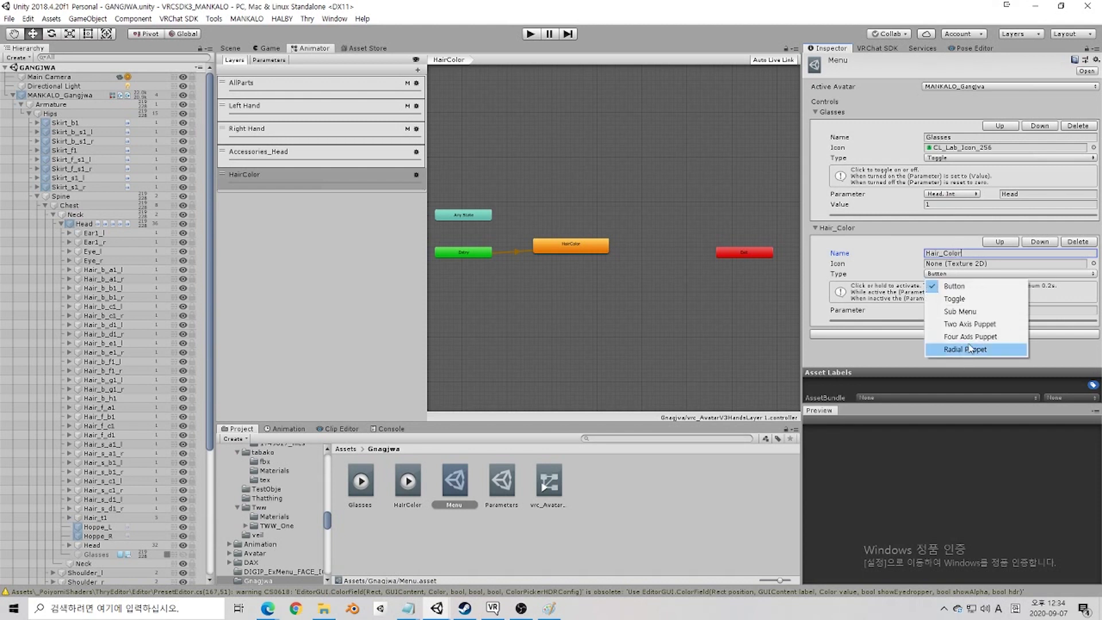
left_click(966, 356)
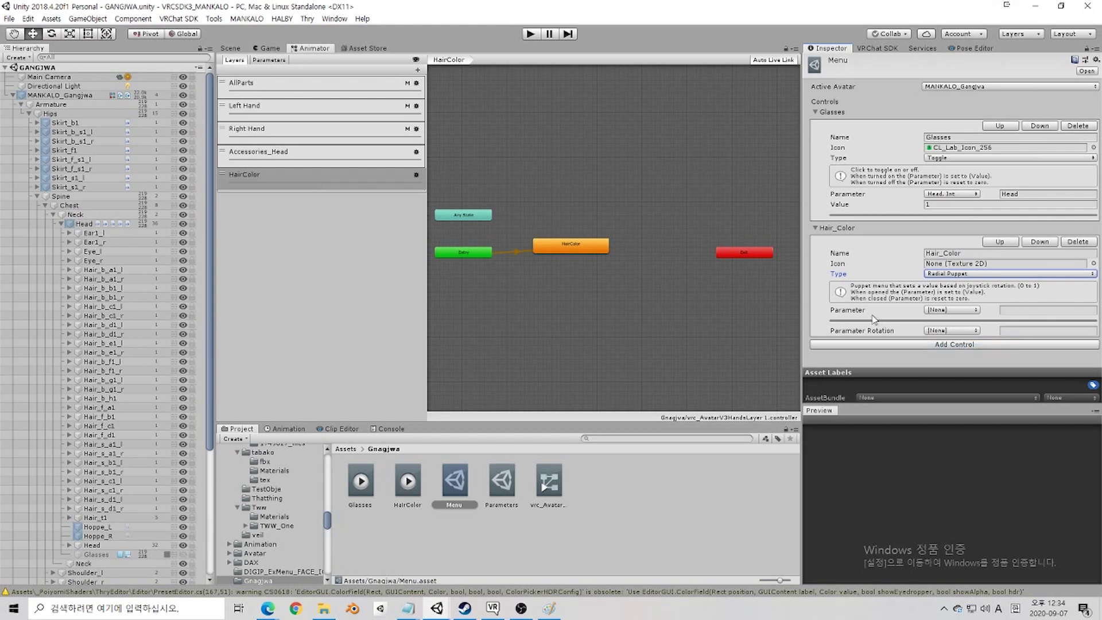
left_click(1019, 308)
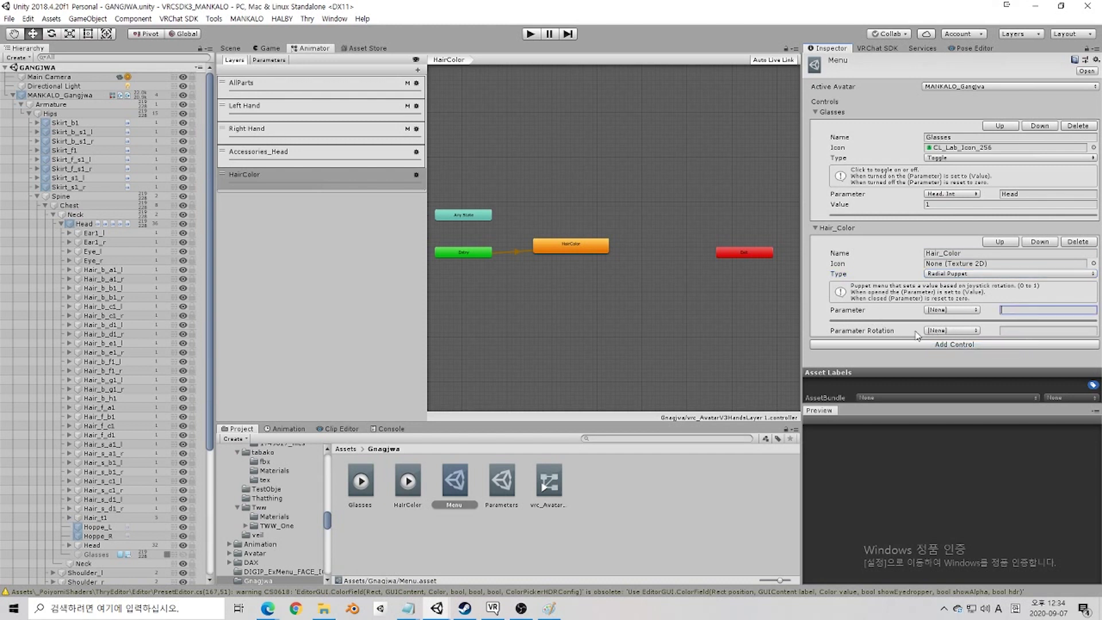
left_click(929, 331)
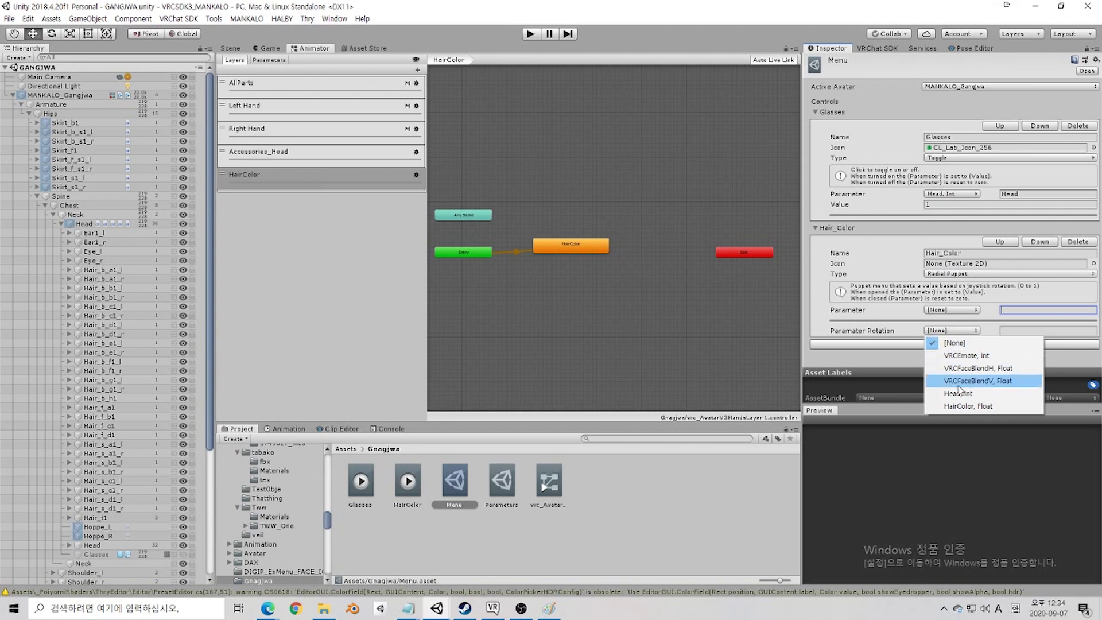
left_click(963, 406)
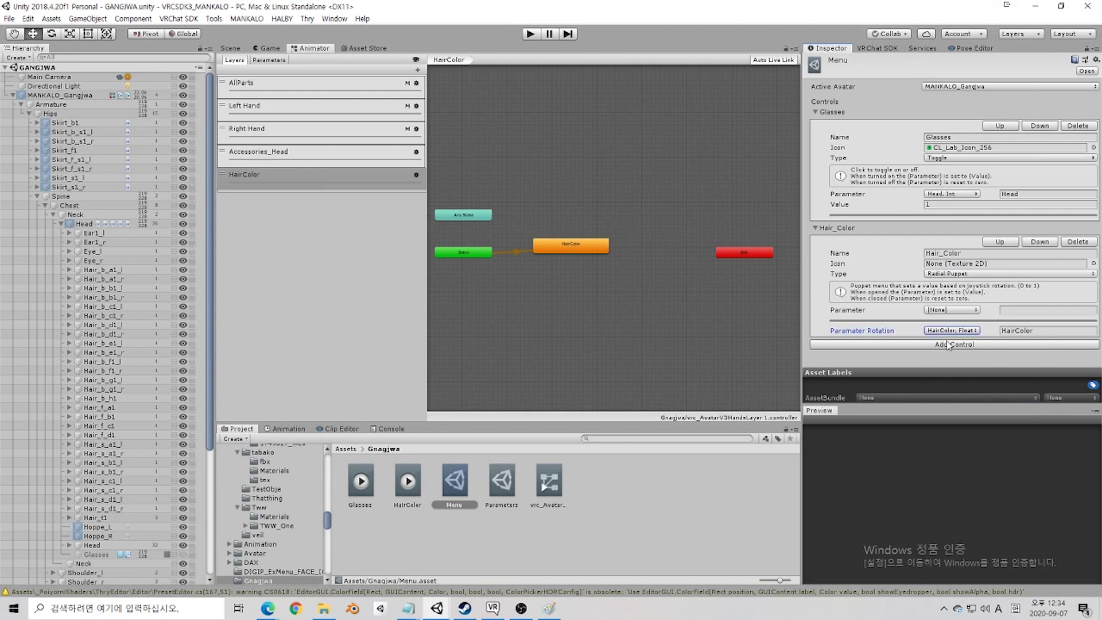
Step: Build the avatar for offline testing with the VRChat SDK's Build & Test
left_click(868, 50)
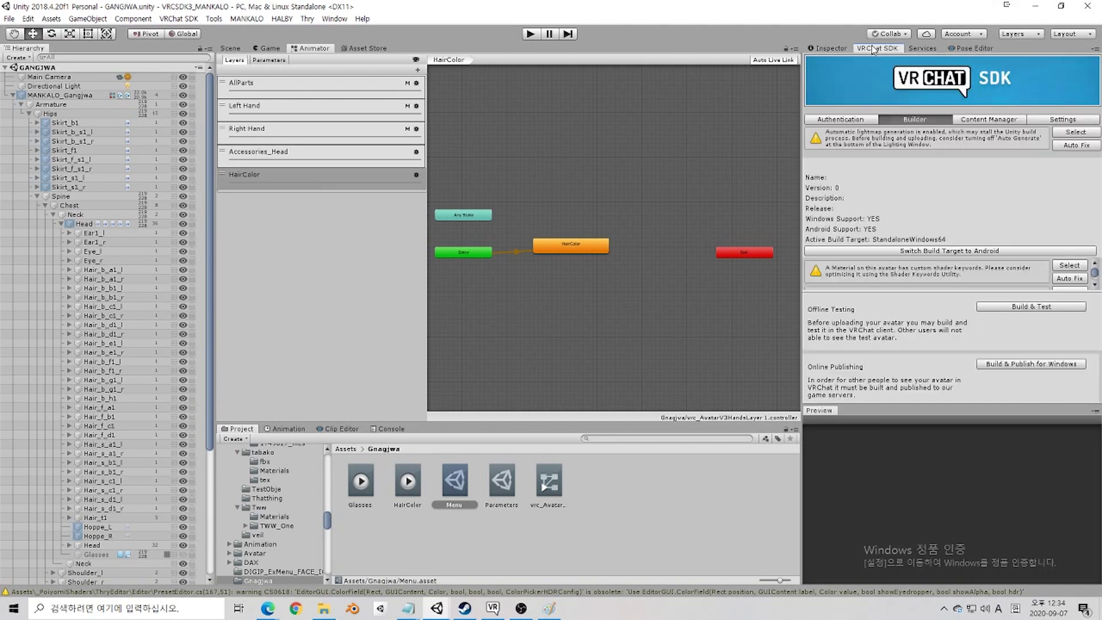
left_click(1008, 307)
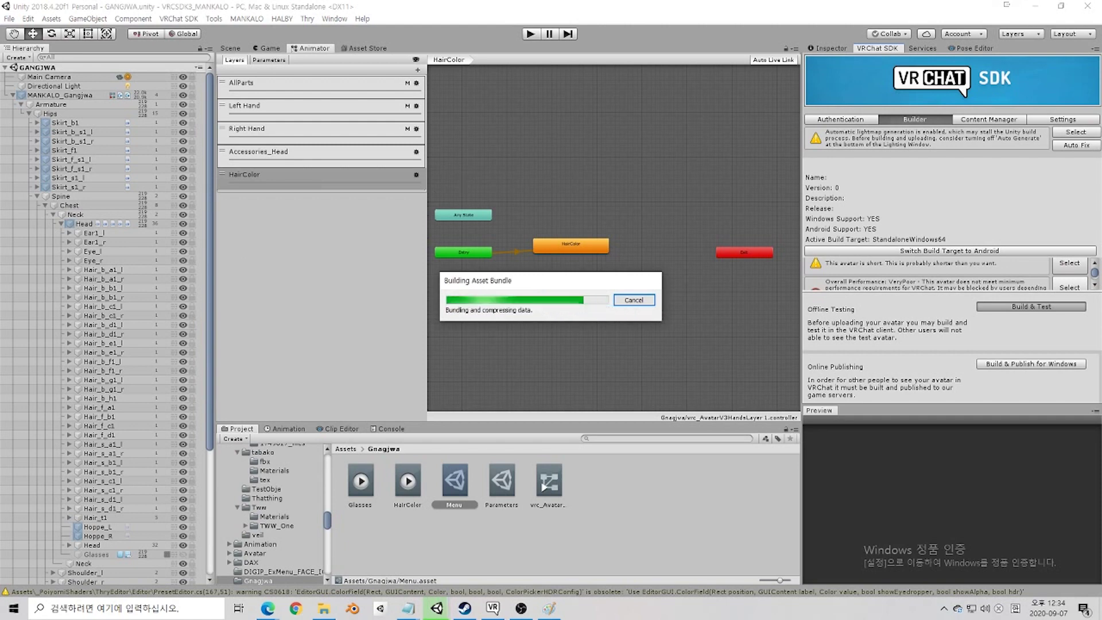
left_click(636, 330)
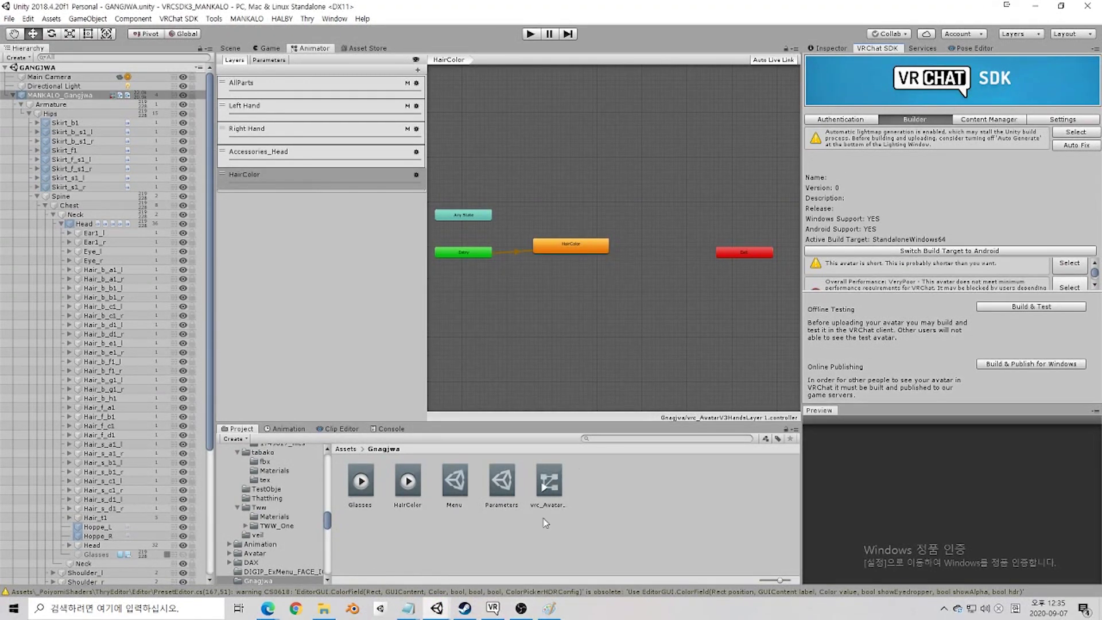
Step: Switch to VRChat and change into the SDK: MANKALO_Gangjwa test avatar
left_click(497, 610)
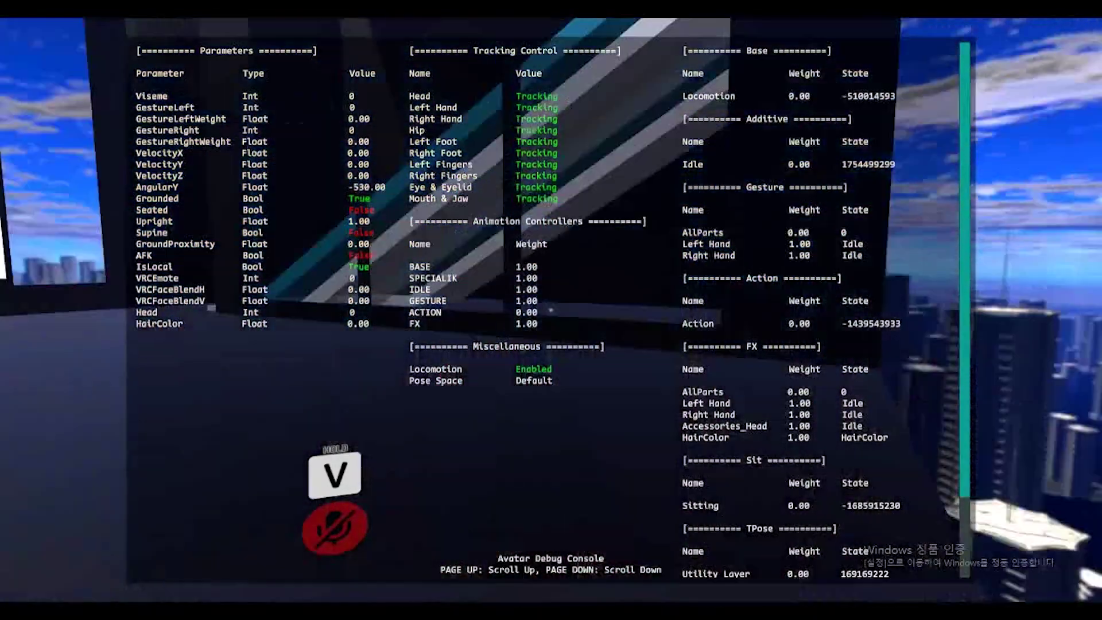
key("Escape")
left_click(563, 309)
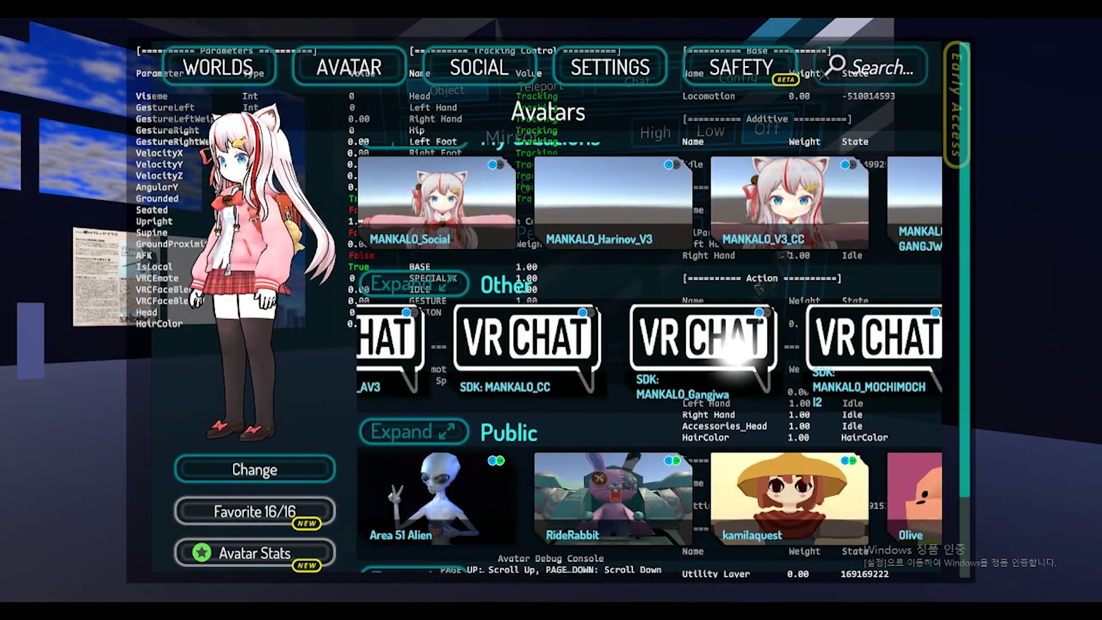
left_click(732, 349)
left_click(280, 467)
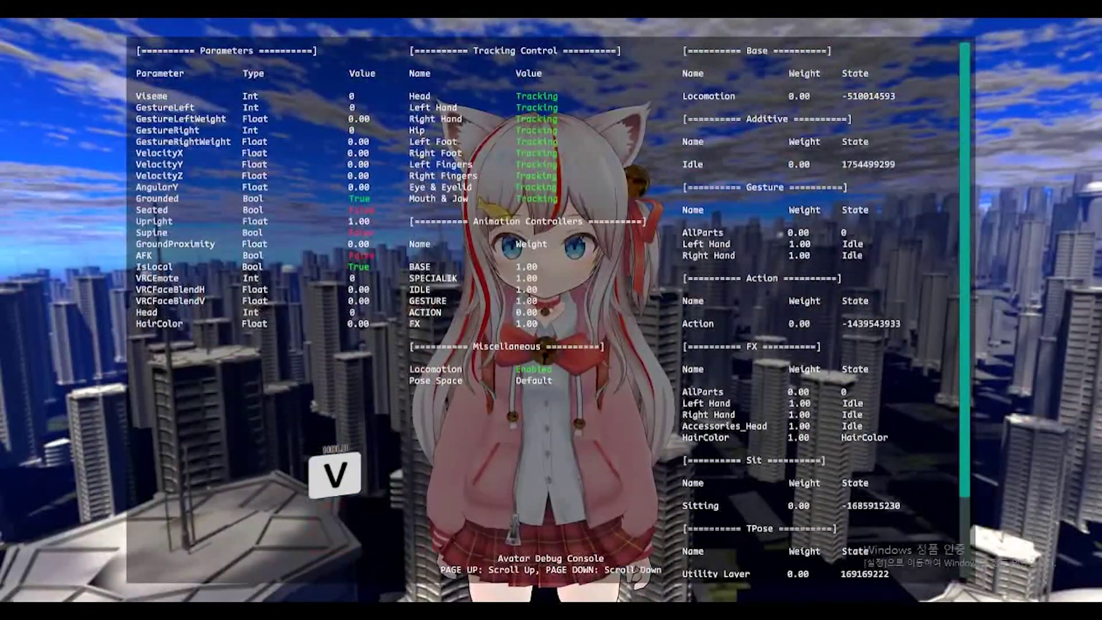
Step: Test the Hair_Color radial puppet from the avatar's Expressions menu, setting it to 50%, and view the avatar up close
key("s")
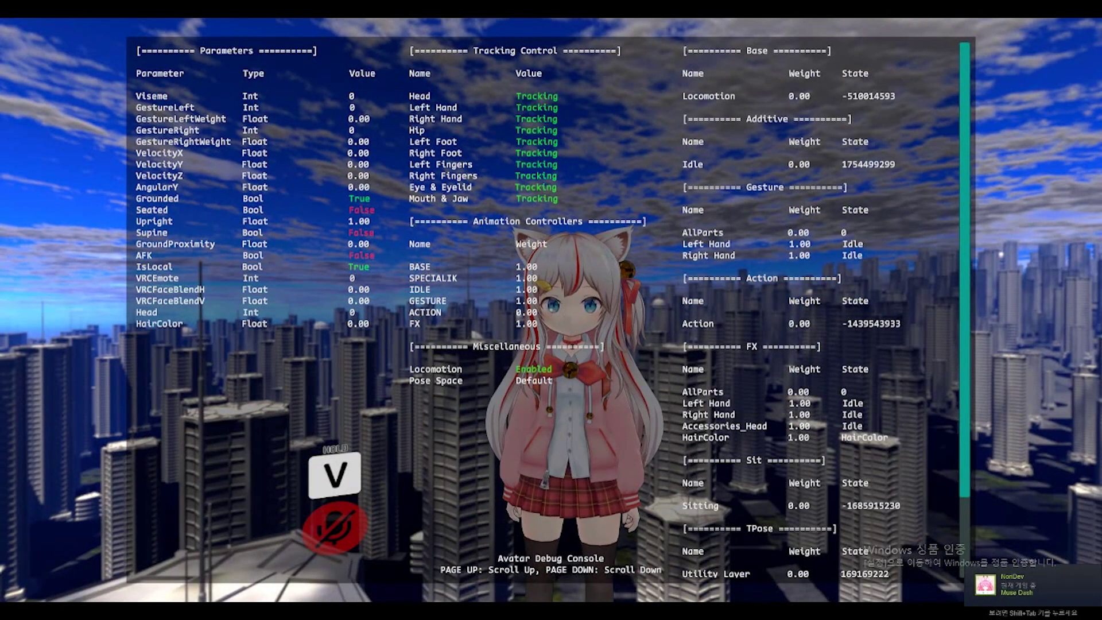
key("r")
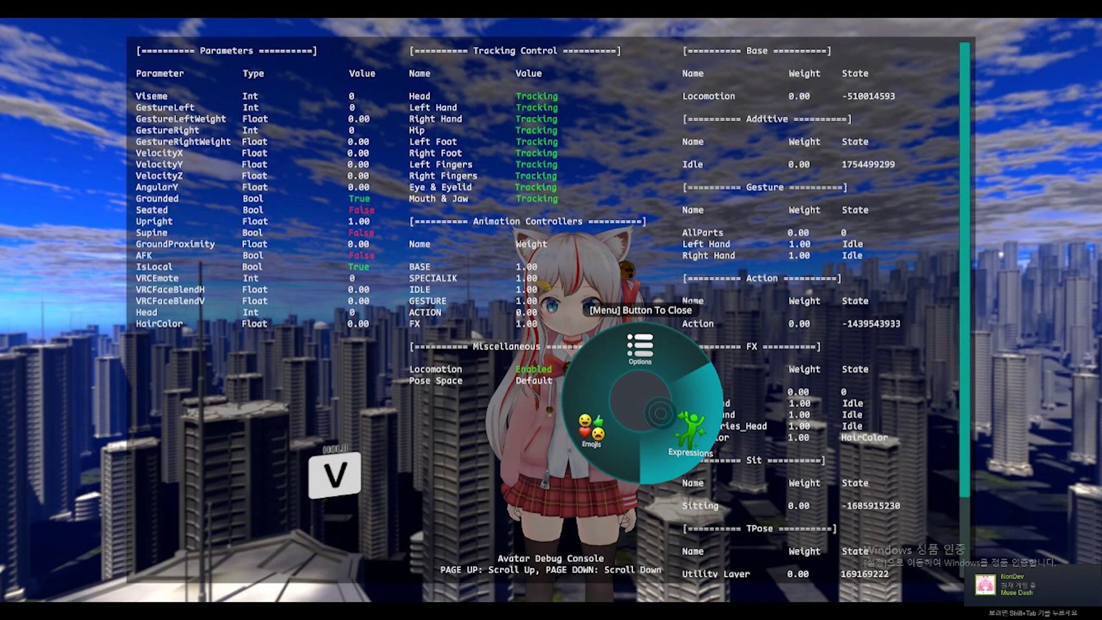
left_click(660, 412)
left_click(585, 405)
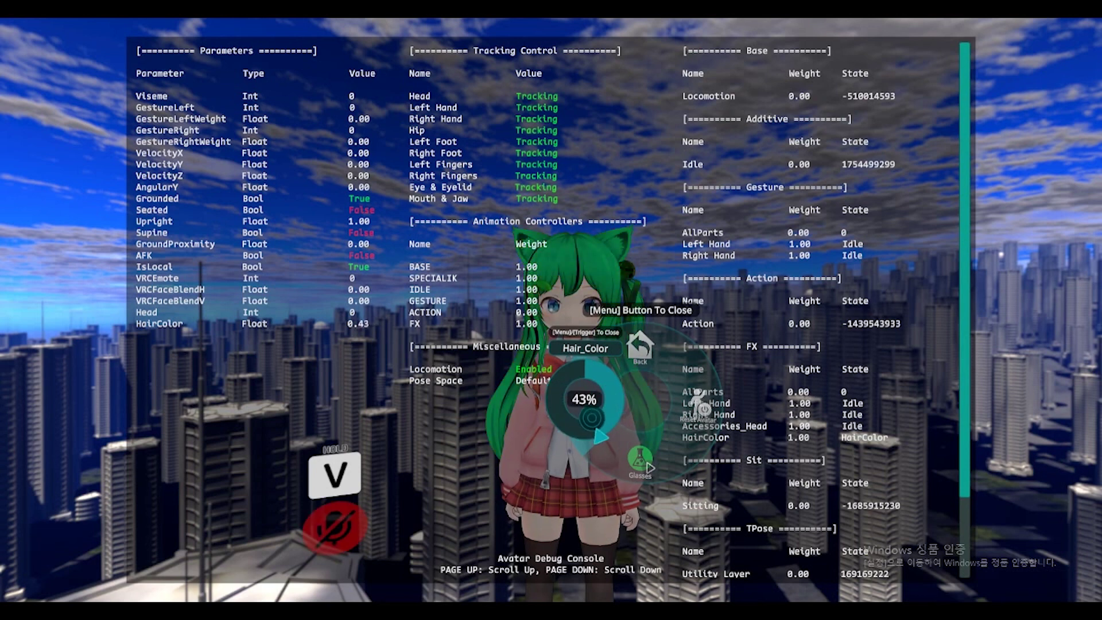
left_click(584, 420)
key("r")
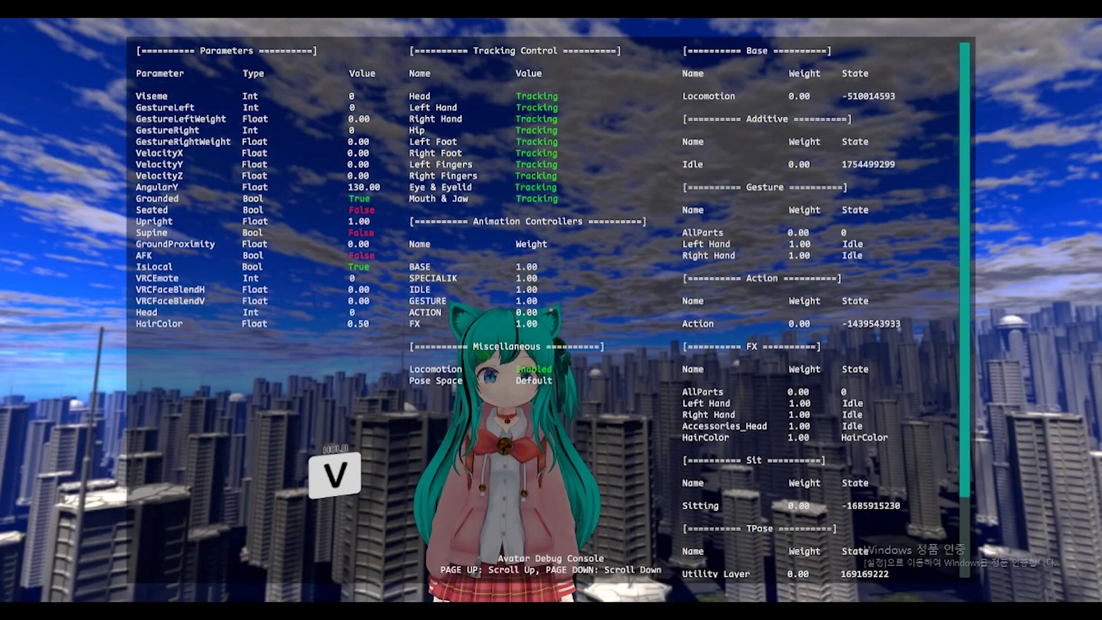
key("w")
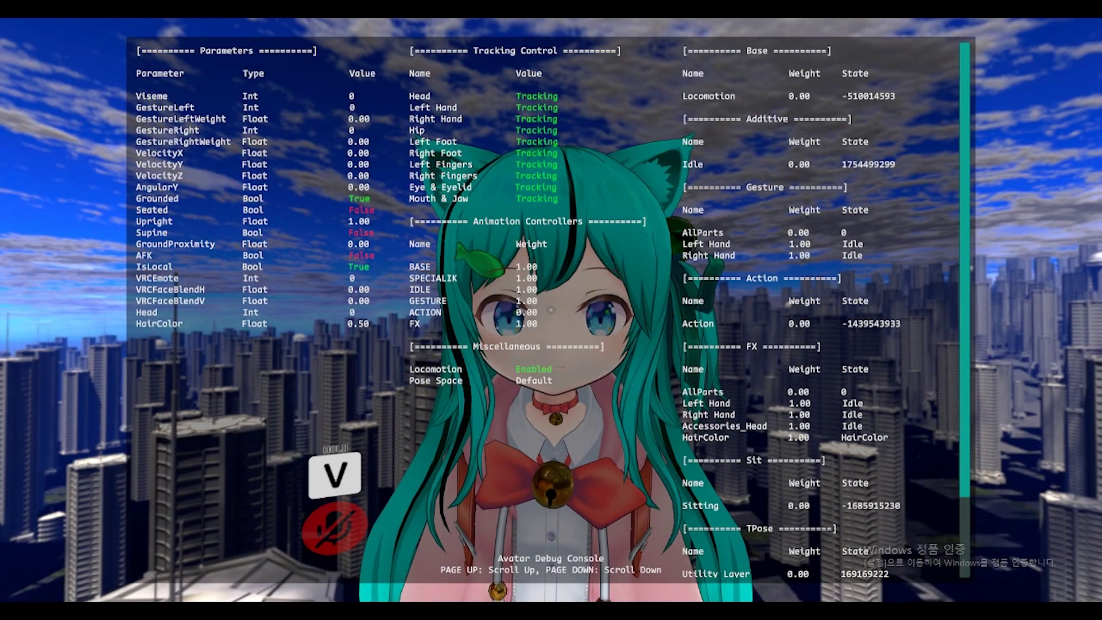
Step: Leave VRChat, switch to the browser and capture a screen snip of the [VRChat아바타만들기#3] video entry on the YouTube channel page
key("alt+Tab")
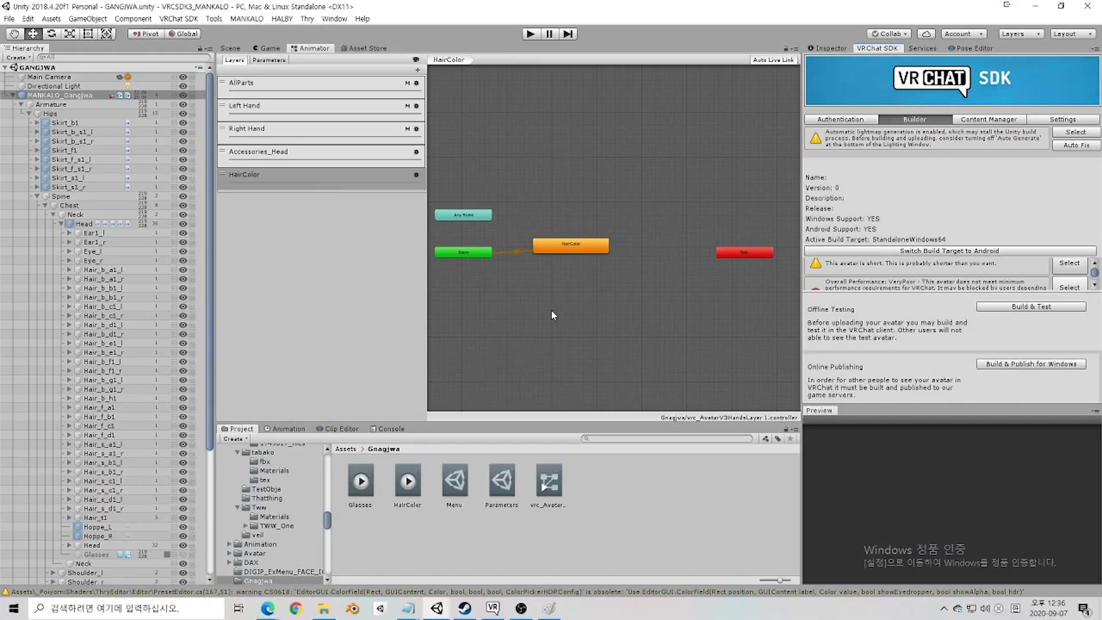
left_click(408, 608)
left_click(237, 546)
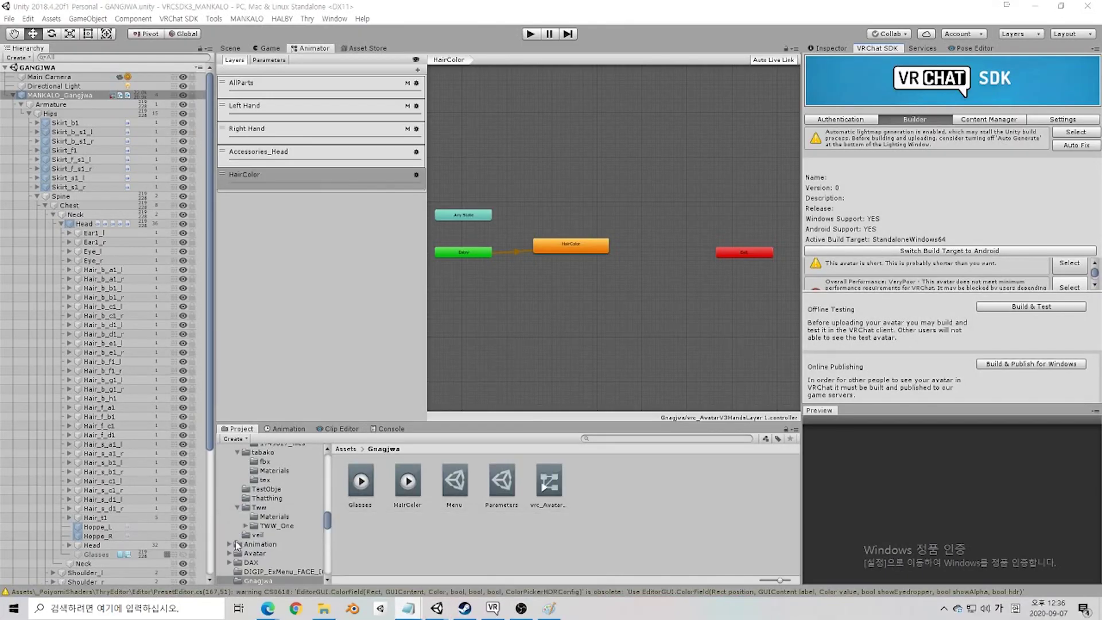
key("alt+Tab")
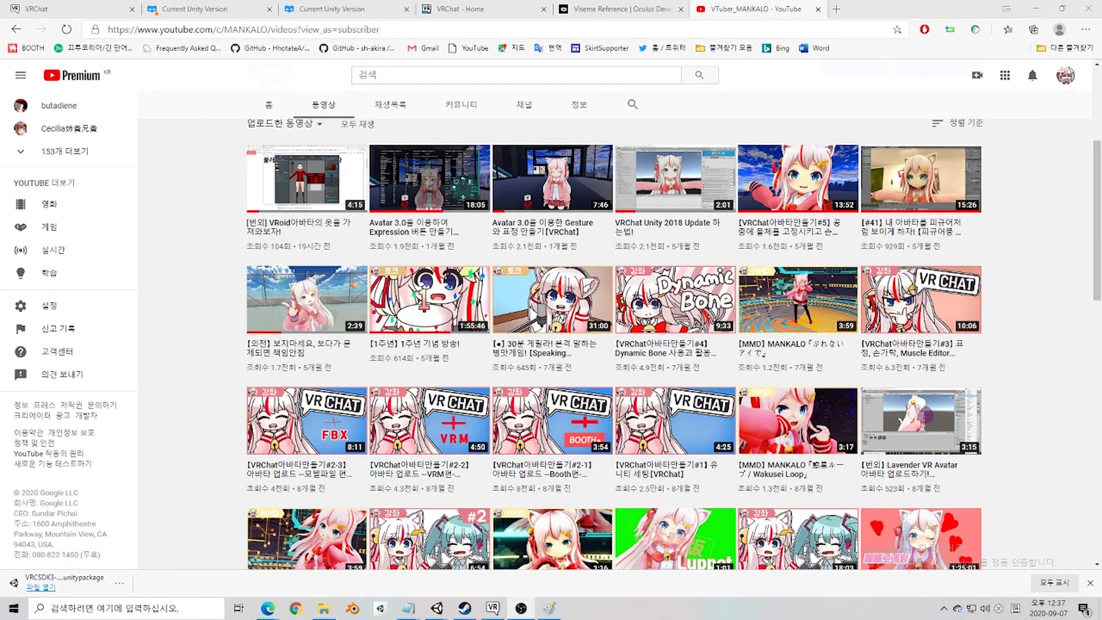
key("super+shift+s")
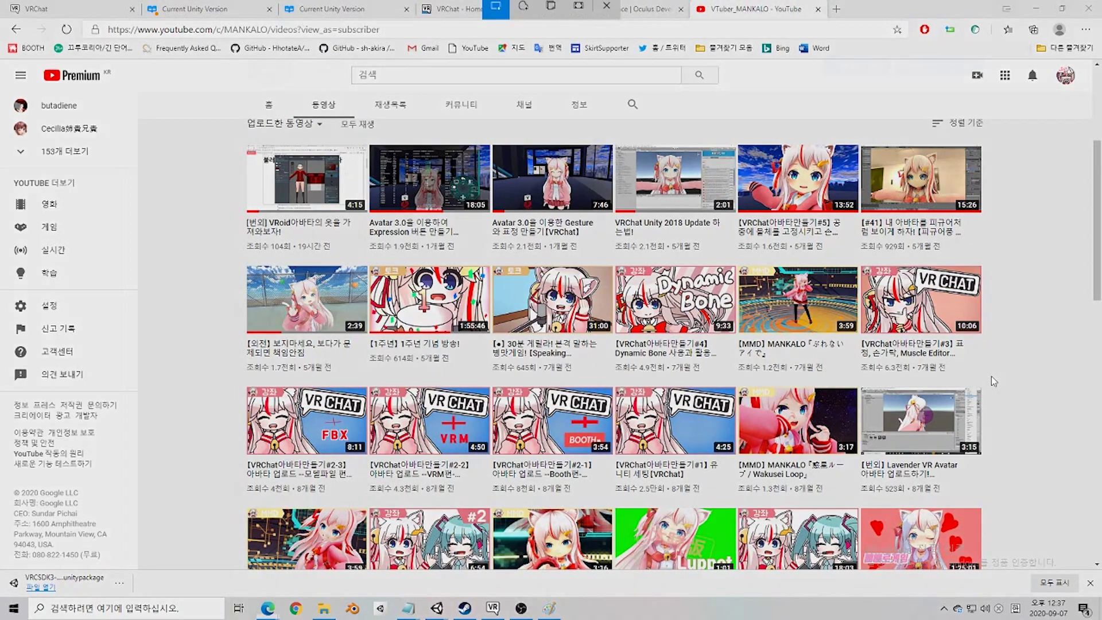
left_click_drag(993, 380, 854, 252)
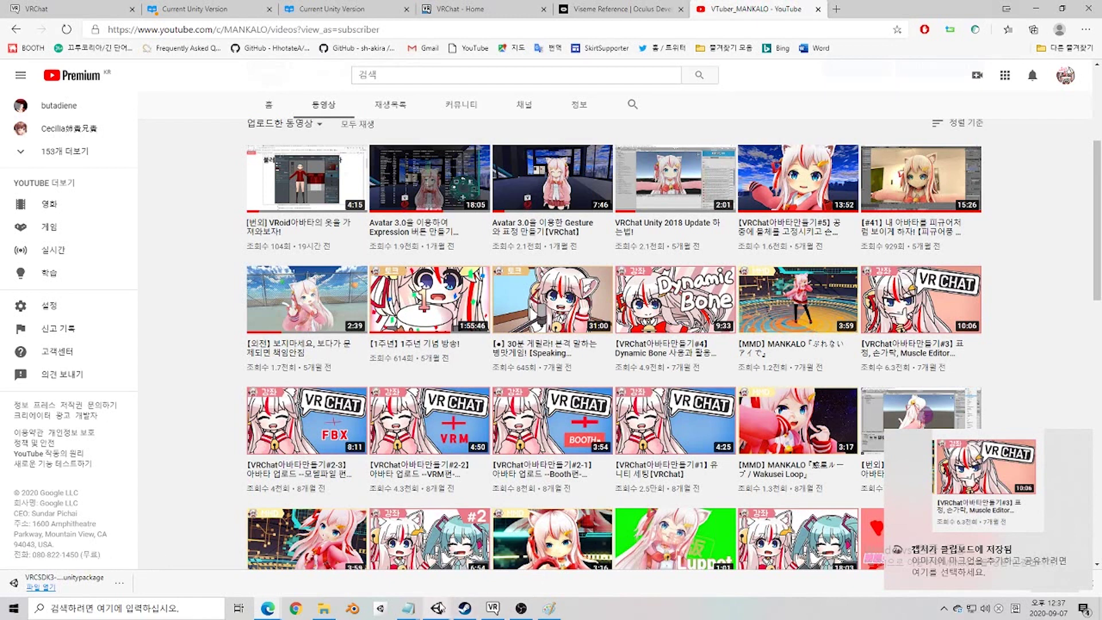
Step: Switch back to Unity and compare the Animator's HairColor, Right Hand and Left Hand layers
mouse_move(441, 609)
left_click(419, 588)
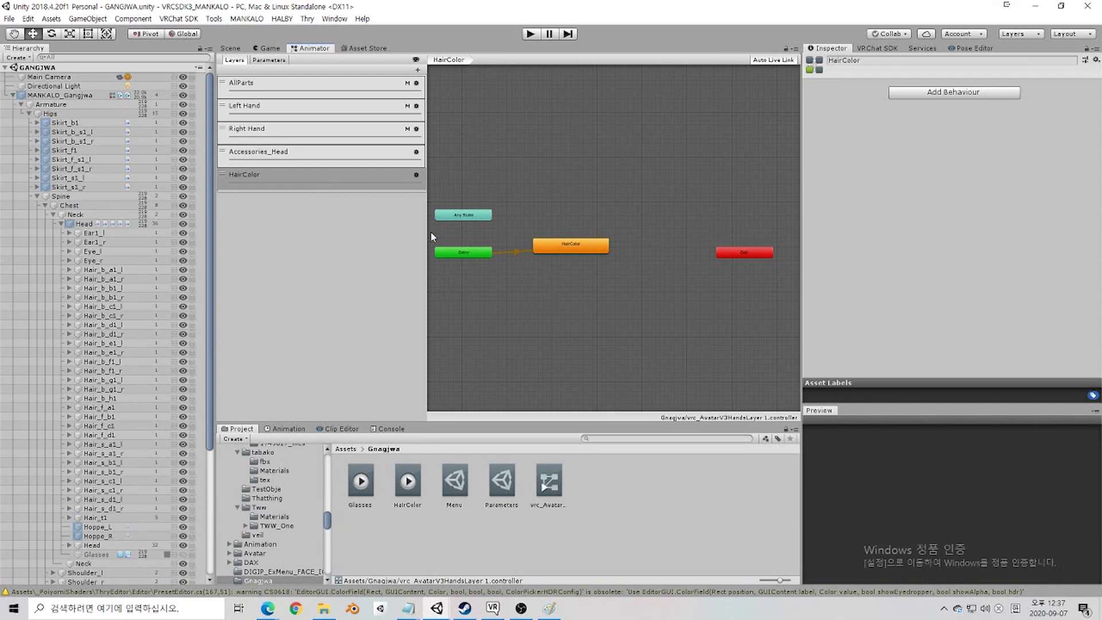
left_click(387, 128)
left_click(404, 156)
left_click(404, 174)
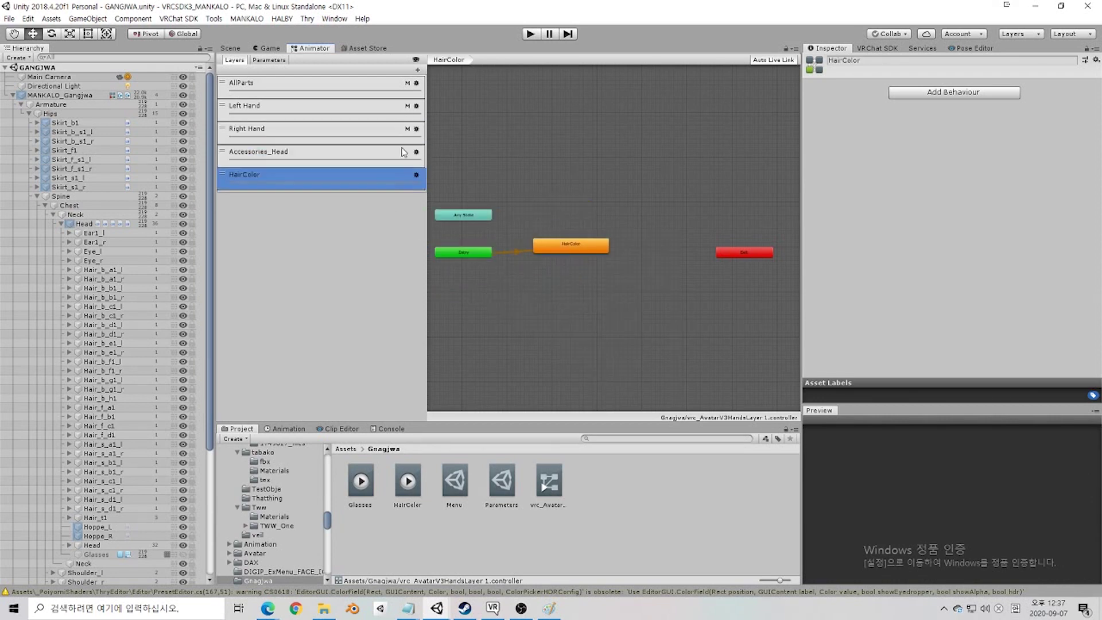
left_click(403, 129)
left_click(408, 111)
left_click(405, 133)
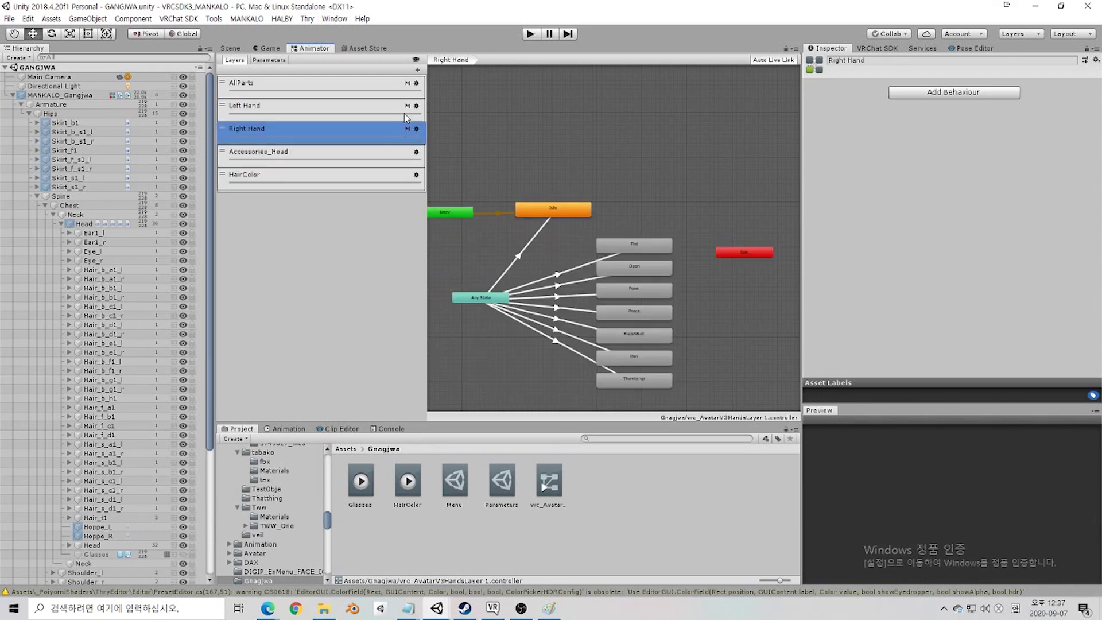
left_click(406, 114)
left_click(405, 130)
left_click(405, 115)
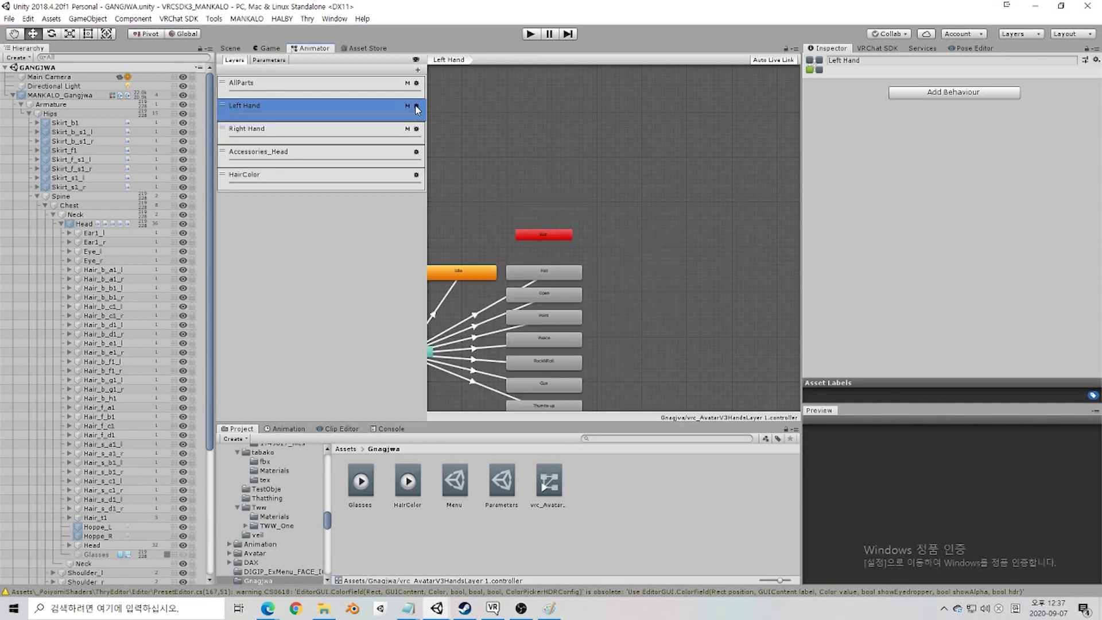
Step: Locate the mask assigned in the Left Hand layer's settings and open the vrc_Hand Left asset for inspection
left_click(416, 107)
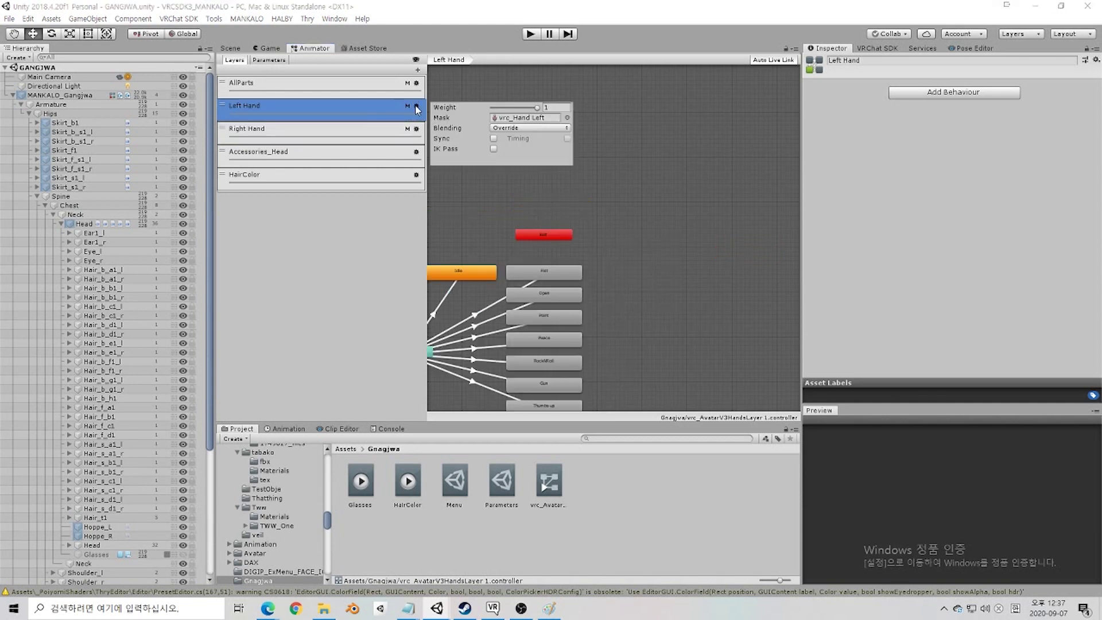
left_click(511, 119)
left_click(419, 482)
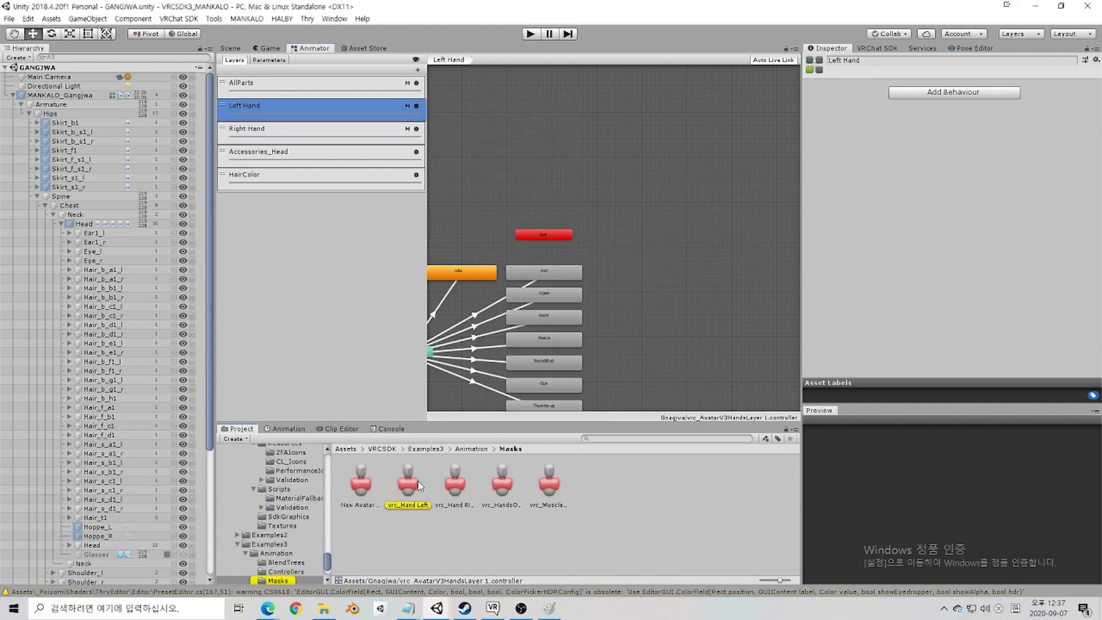
left_click(413, 484)
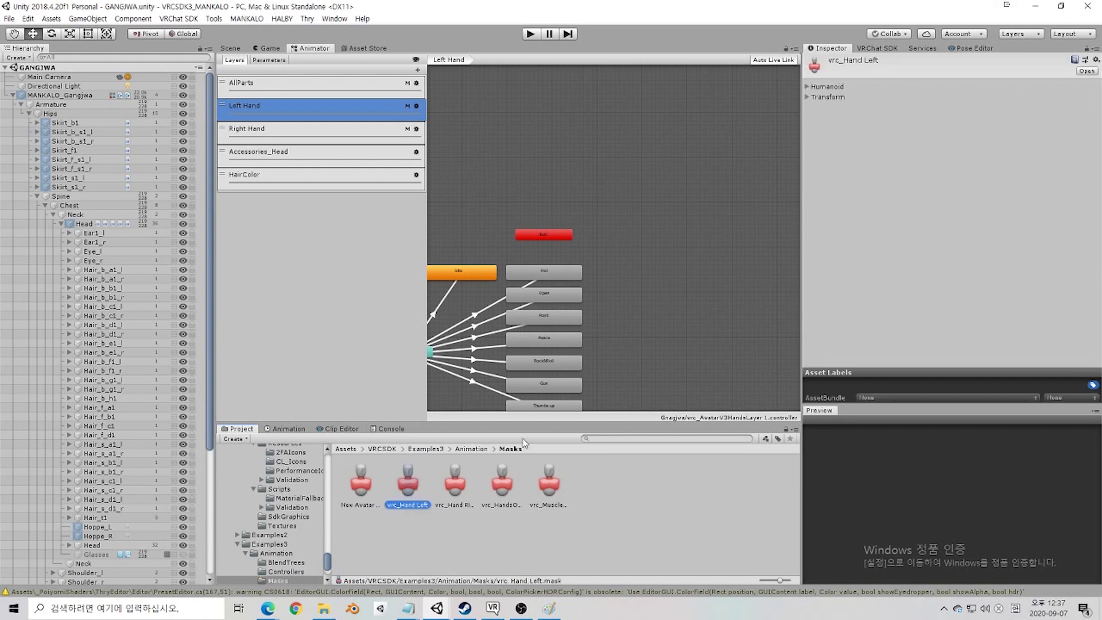
Step: Examine the vrc_Hand Left mask's Humanoid and Transform sections, toggling the torso region on and back off
left_click(808, 87)
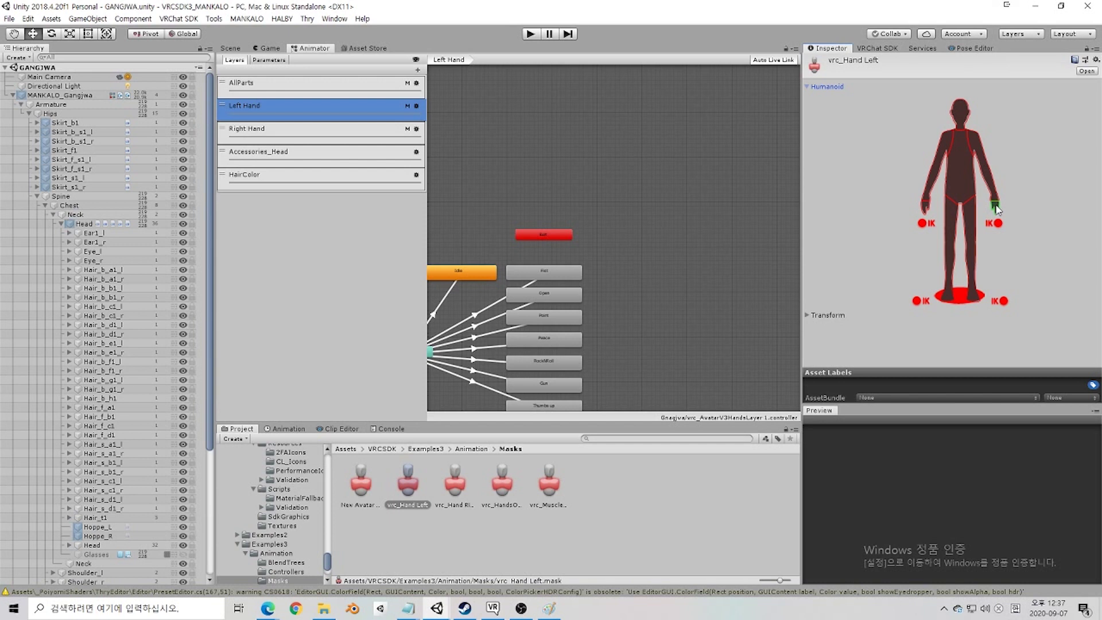
left_click(817, 316)
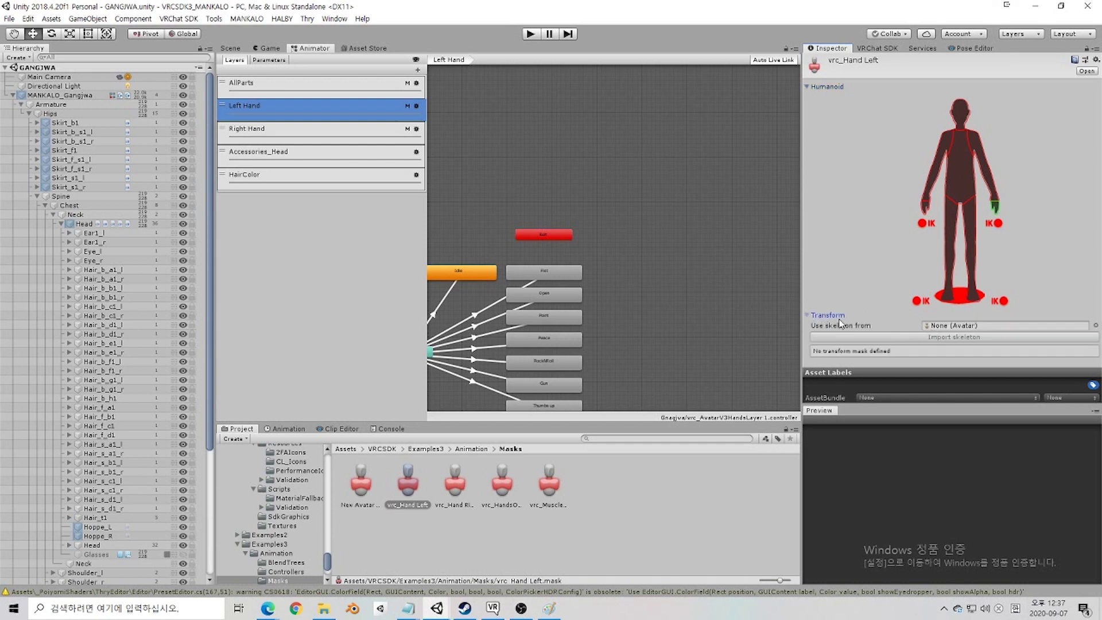
left_click(816, 317)
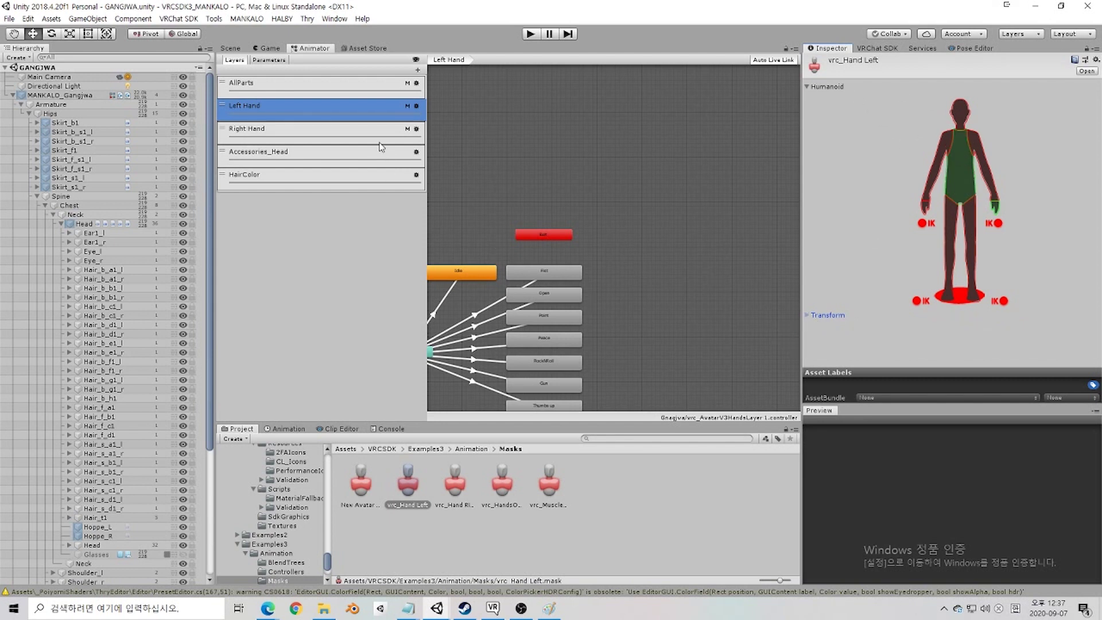
left_click(953, 177)
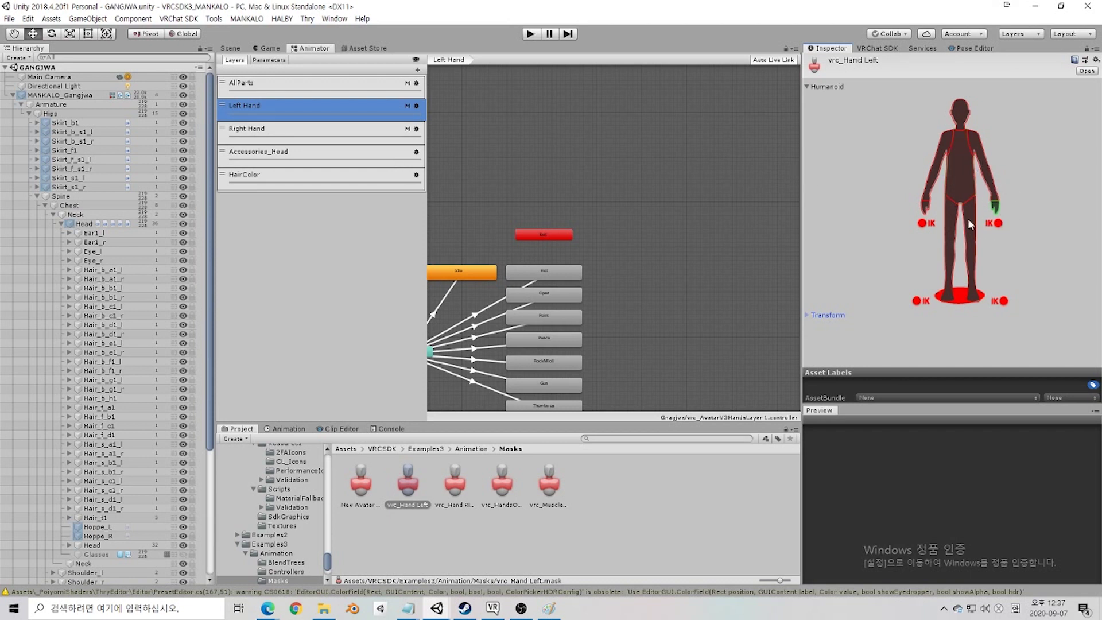
Step: Enable the left arm region in the vrc_Hand Left mask and preview the Left Hand layer's Any State to Fist transition
left_click(990, 182)
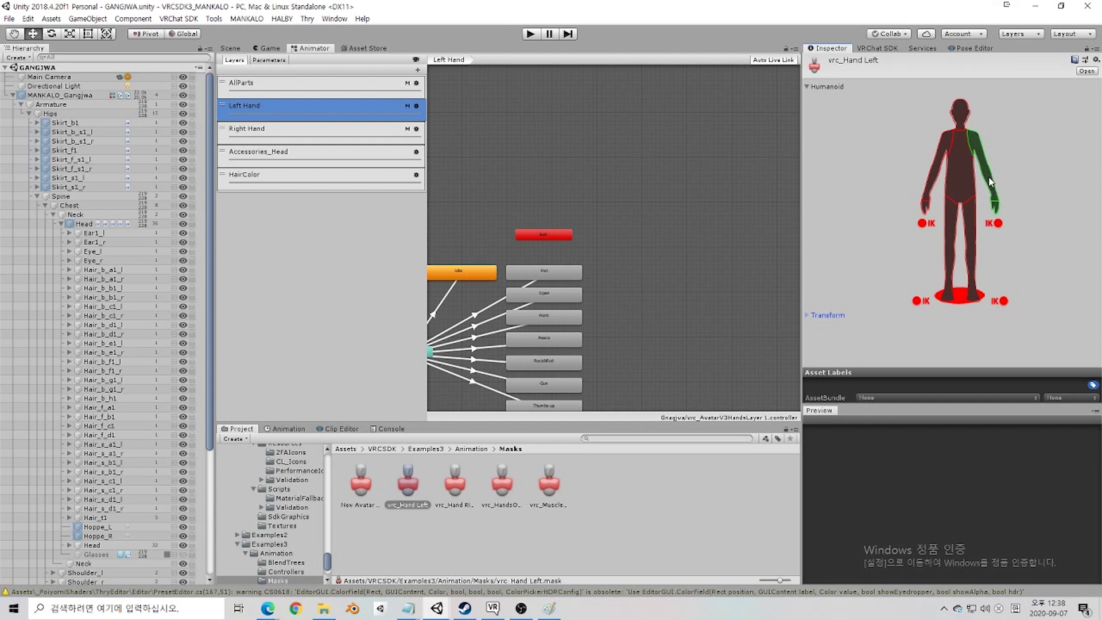
middle_click_drag(574, 318, 629, 270)
left_click(667, 311)
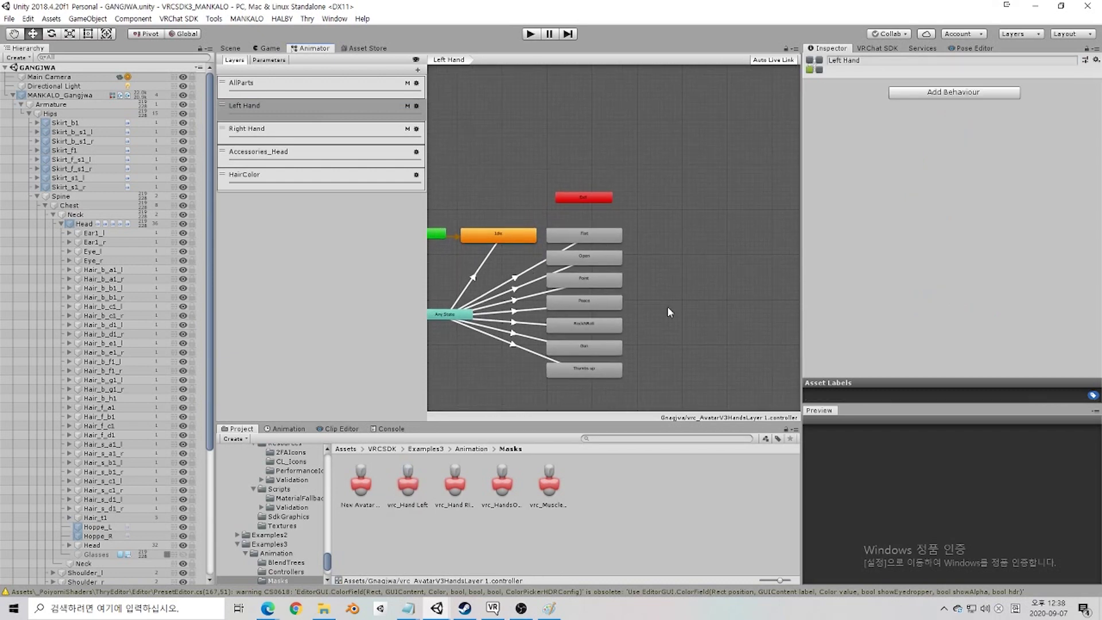
left_click(523, 280)
left_click_drag(945, 497, 969, 492)
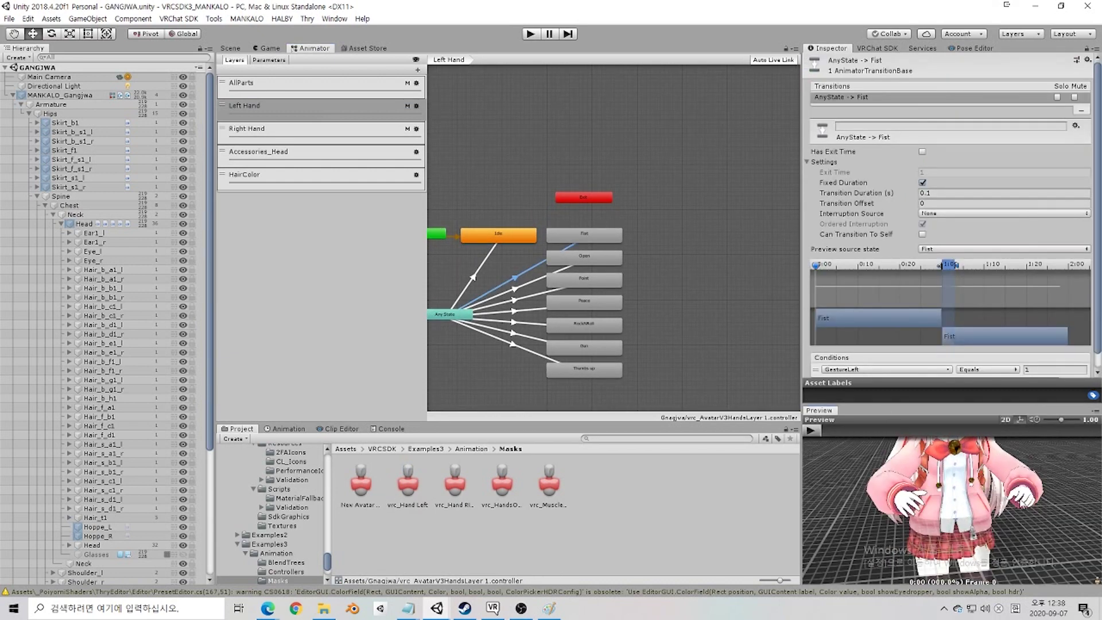
Step: Compare the Left Hand layer's settings with the Humanoid body regions of the vrc_Hand Left mask
left_click(397, 493)
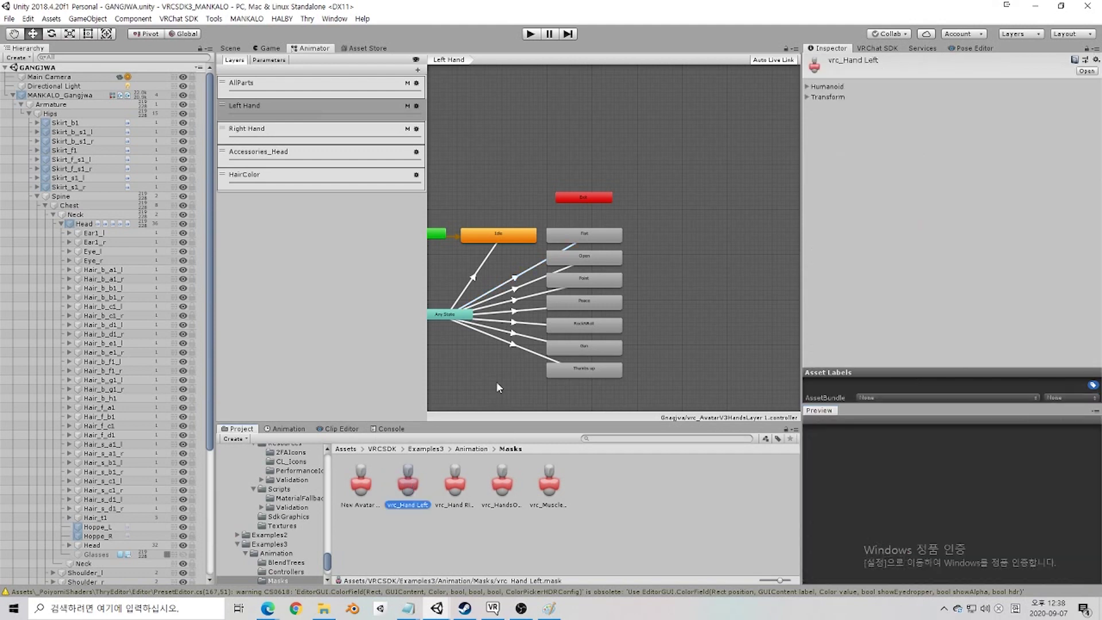
left_click(416, 105)
left_click(516, 121)
left_click(409, 482)
left_click(815, 86)
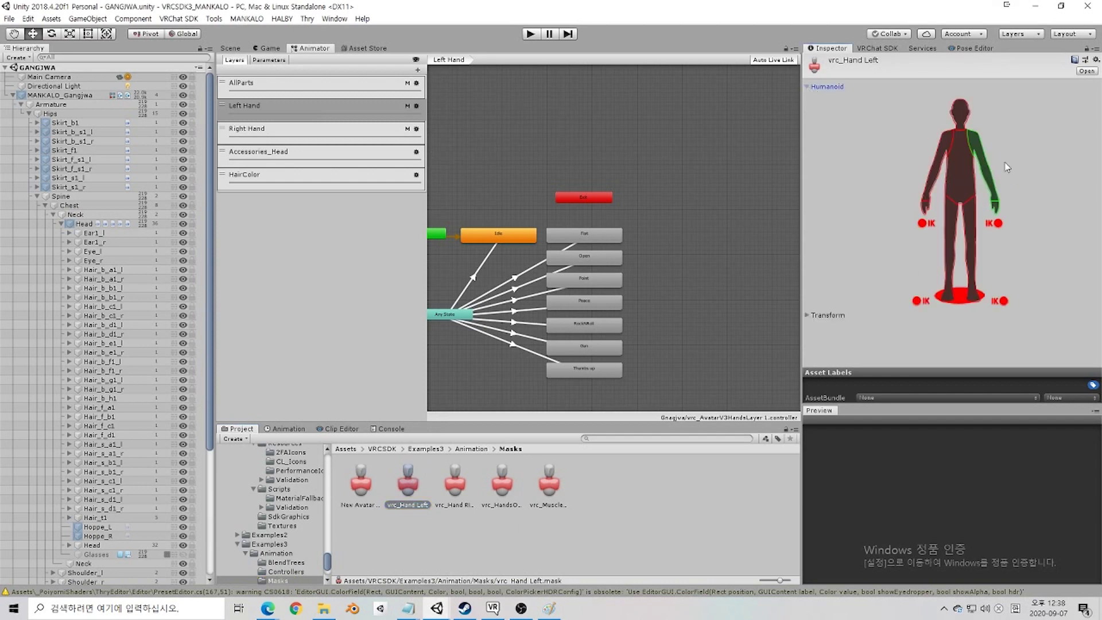
Step: Create an Avatar Mask named Head in the Masks folder
right_click(611, 476)
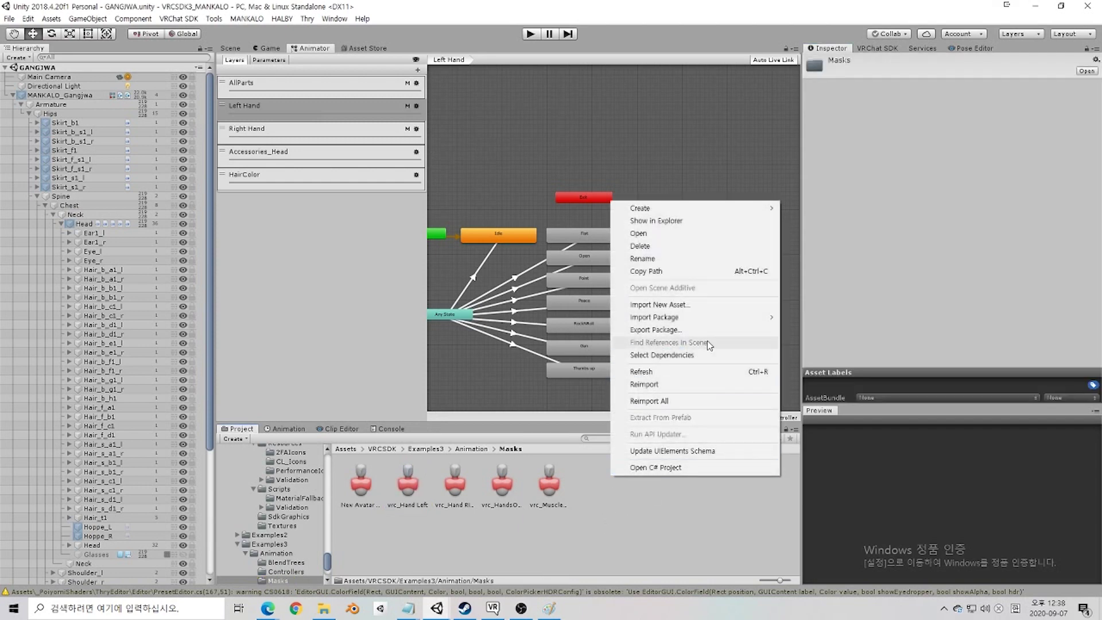
mouse_move(714, 210)
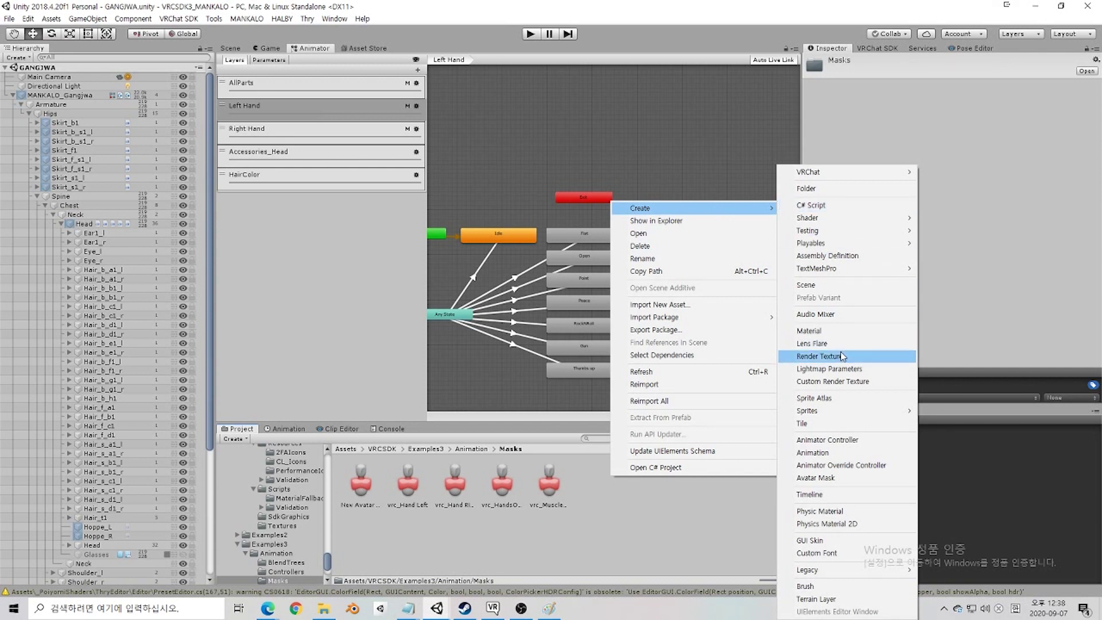
left_click(847, 478)
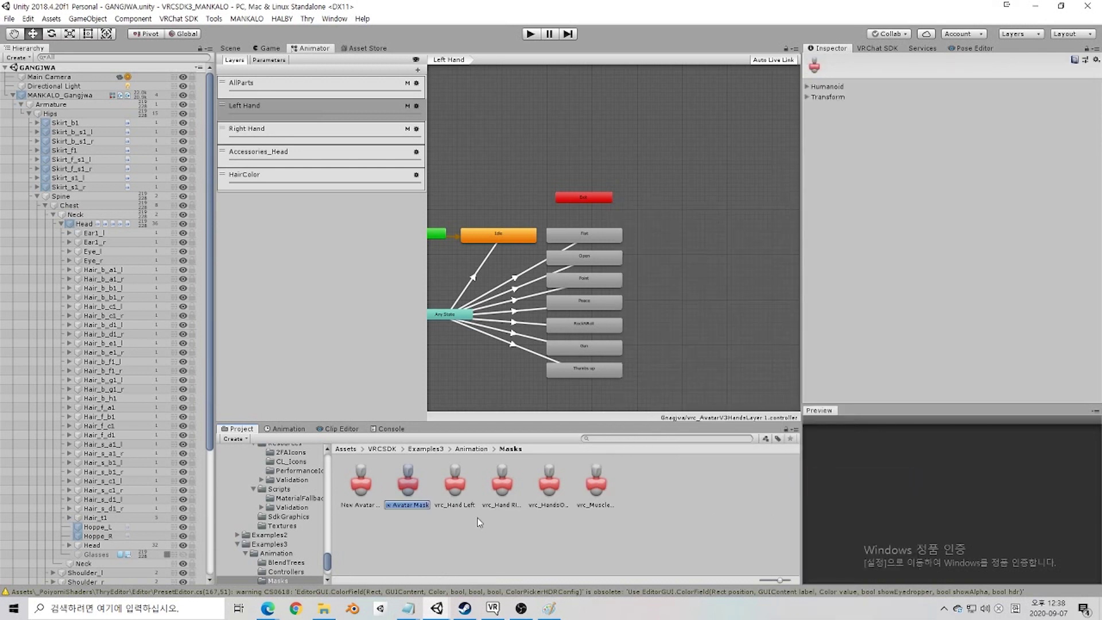
type("Head")
key("Return")
Step: Switch MANKALO_Gangjwa's Gesture playable layer from default to a custom controller slot and locate the FX controller asset in the project
left_click(60, 95)
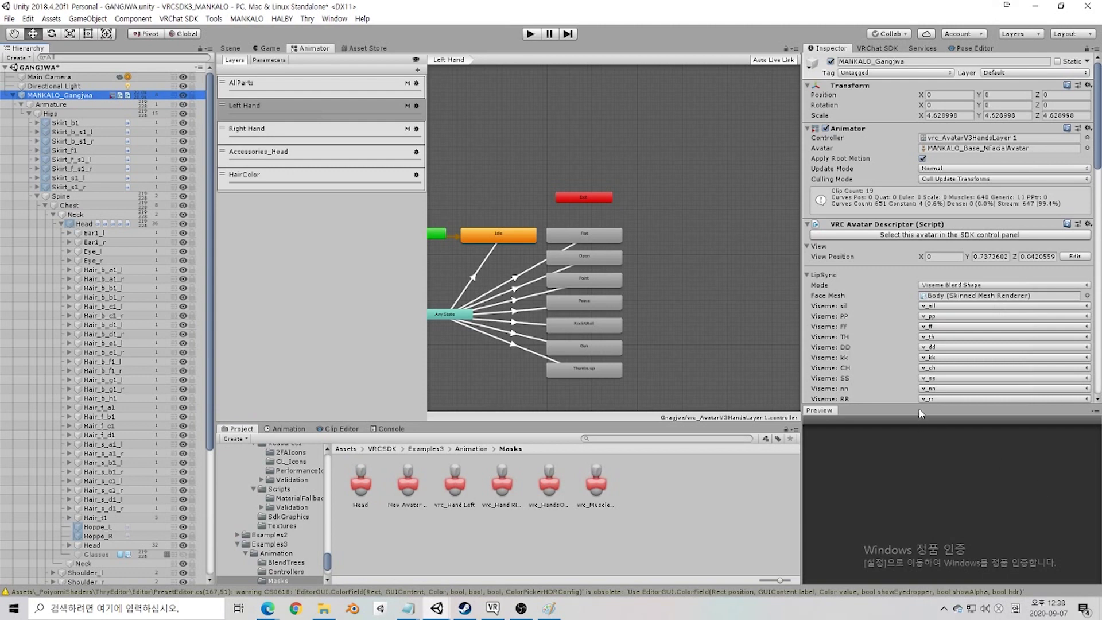
scroll(973, 291, "down", 15)
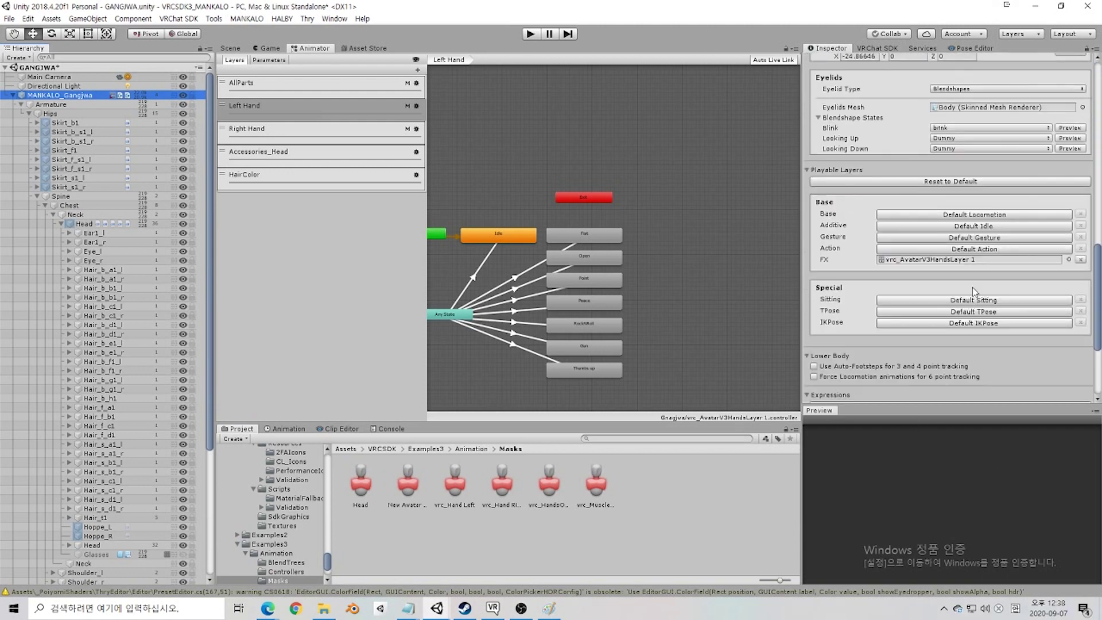
left_click(968, 237)
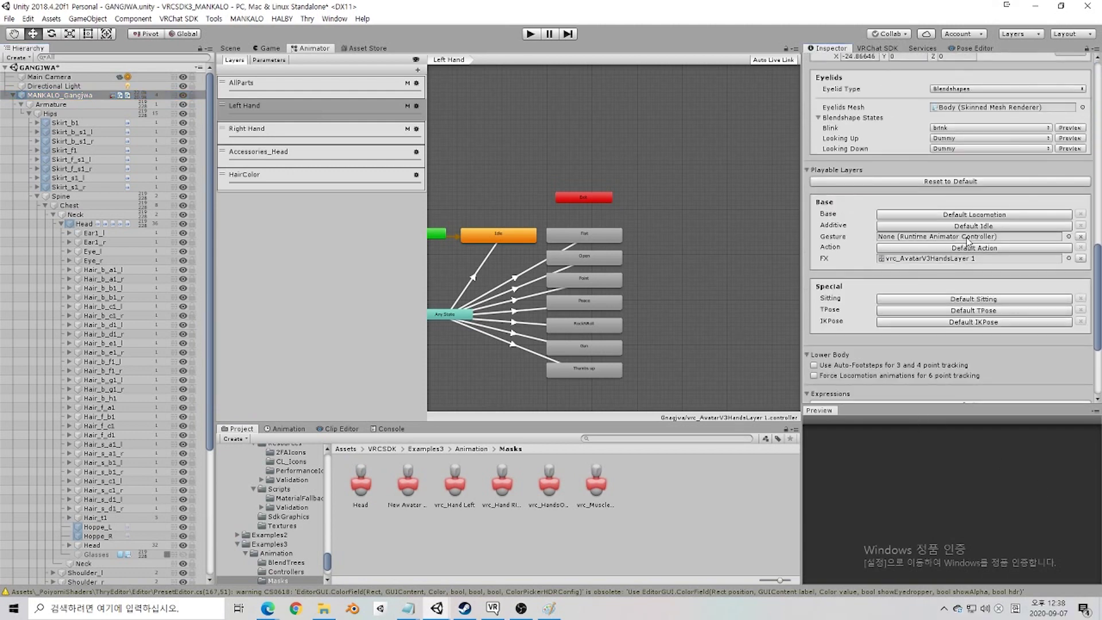
left_click(941, 259)
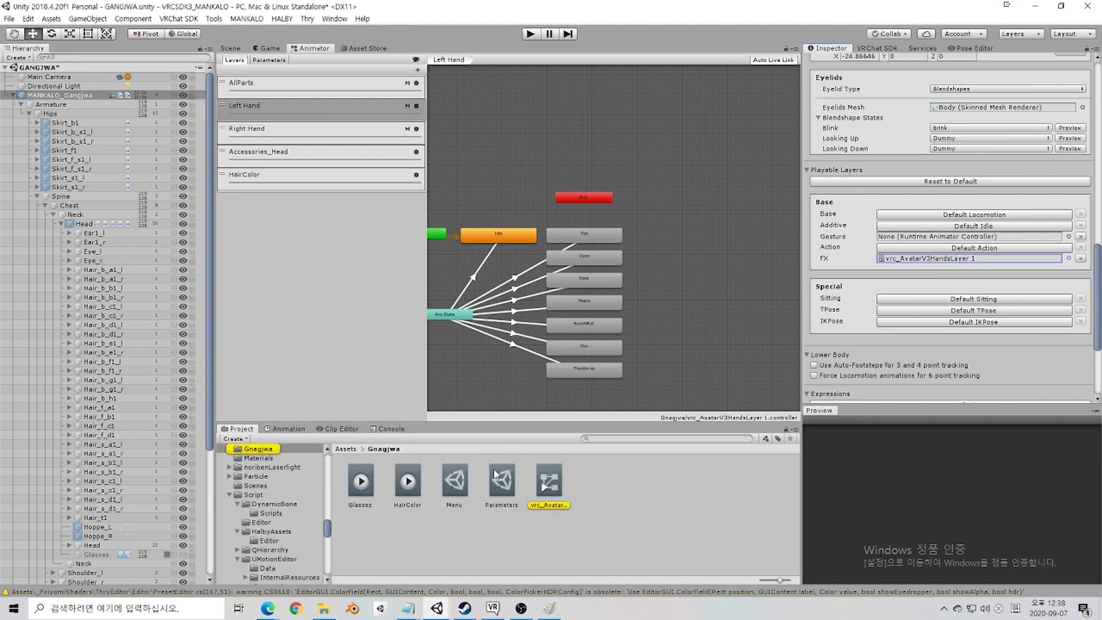
left_click(576, 484)
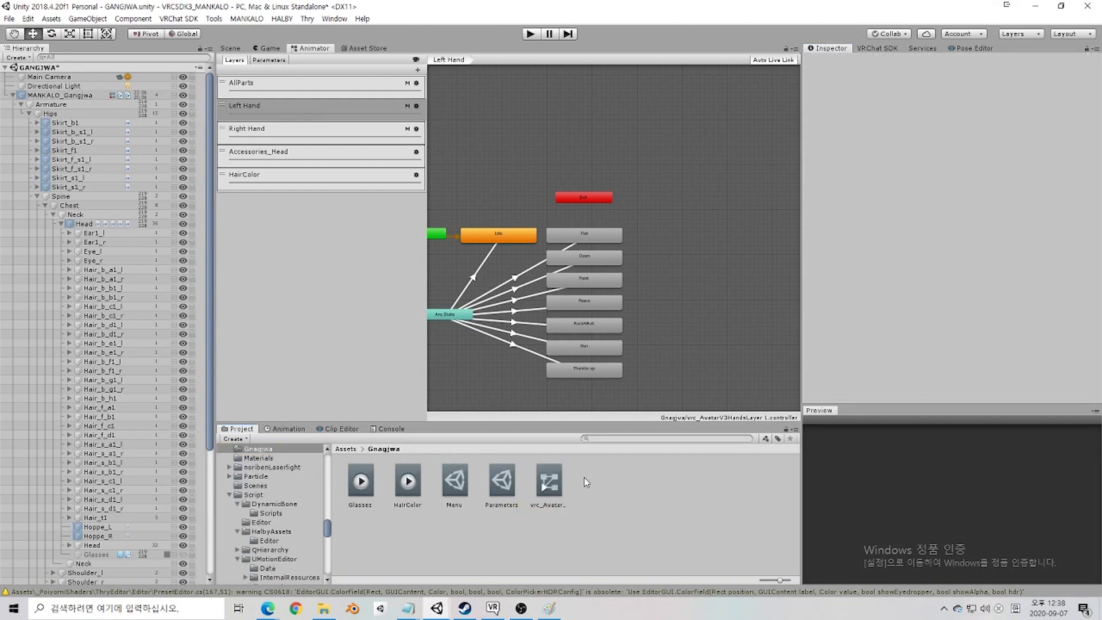
Step: Review the avatar's Base playable layers and inspect the Left Hand layer's Open state in the vrc_AvatarV3HandsLayer 1 controller
left_click(62, 95)
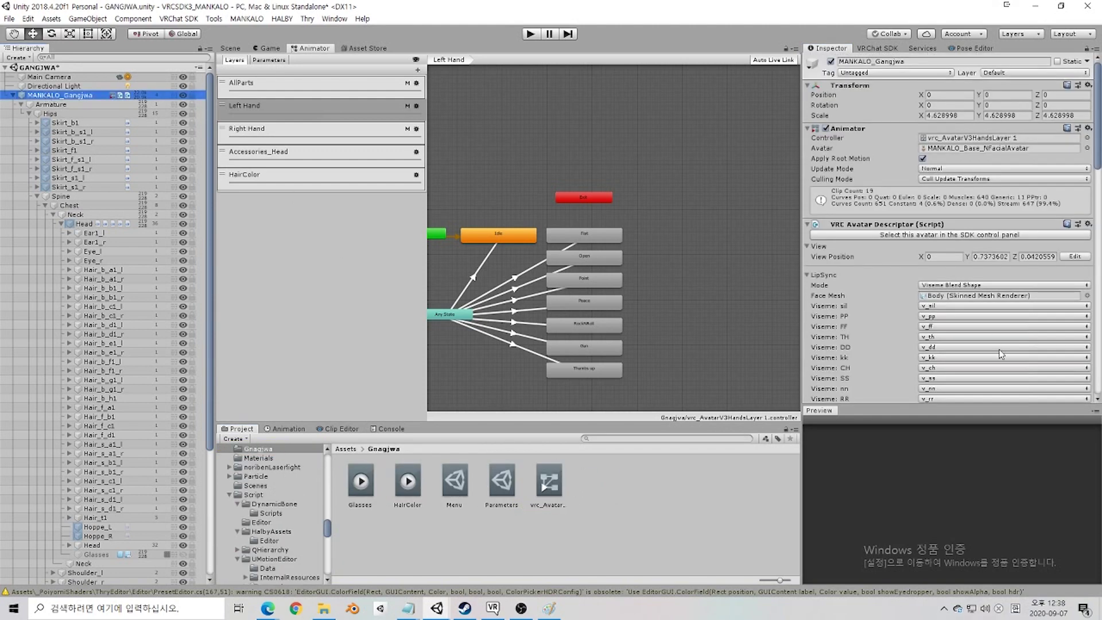
scroll(999, 354, "down", 15)
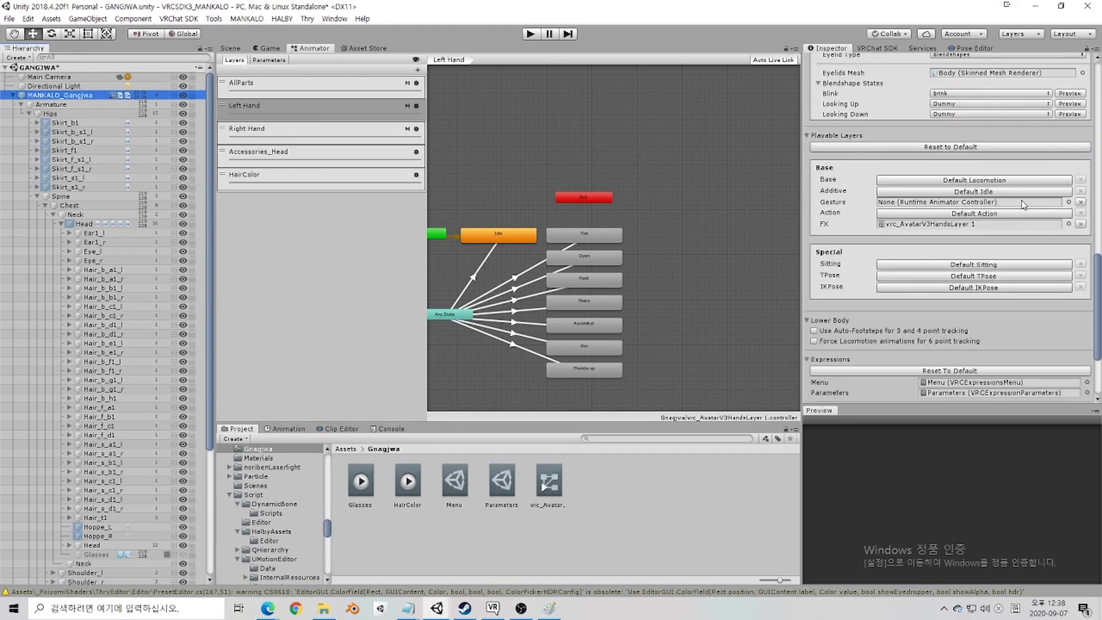
left_click(547, 497)
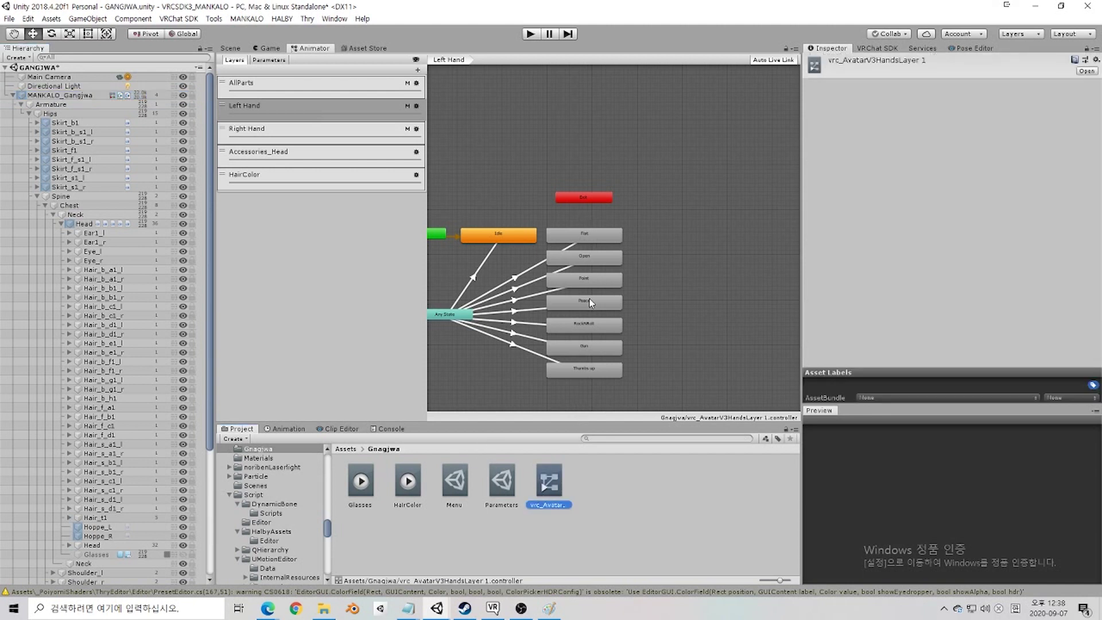
left_click(584, 257)
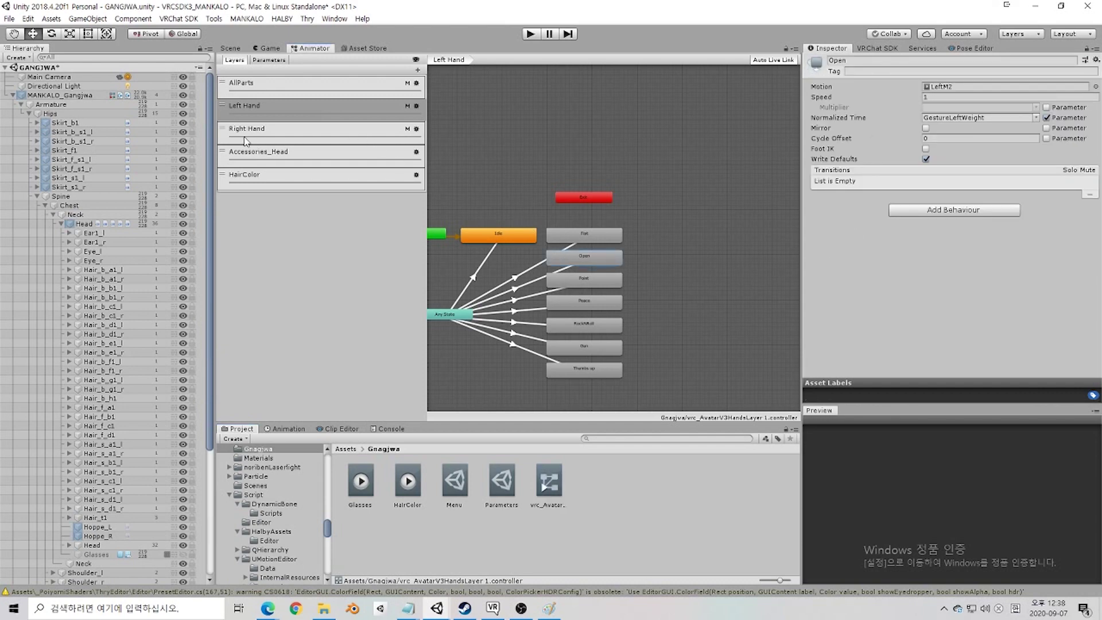
Step: Start assigning vrc_AvatarV3HandsLayer 1 to an avatar playable layer, abandon the assignment and restore the Gesture layer to its default
left_click(69, 95)
scroll(1013, 338, "down", 10)
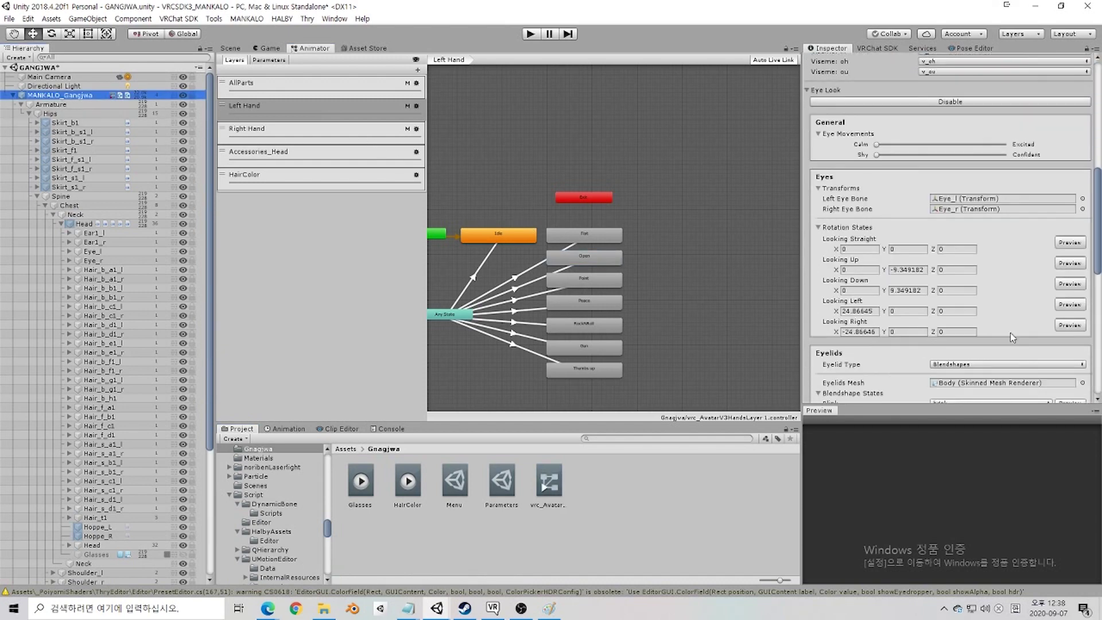
scroll(1013, 337, "down", 10)
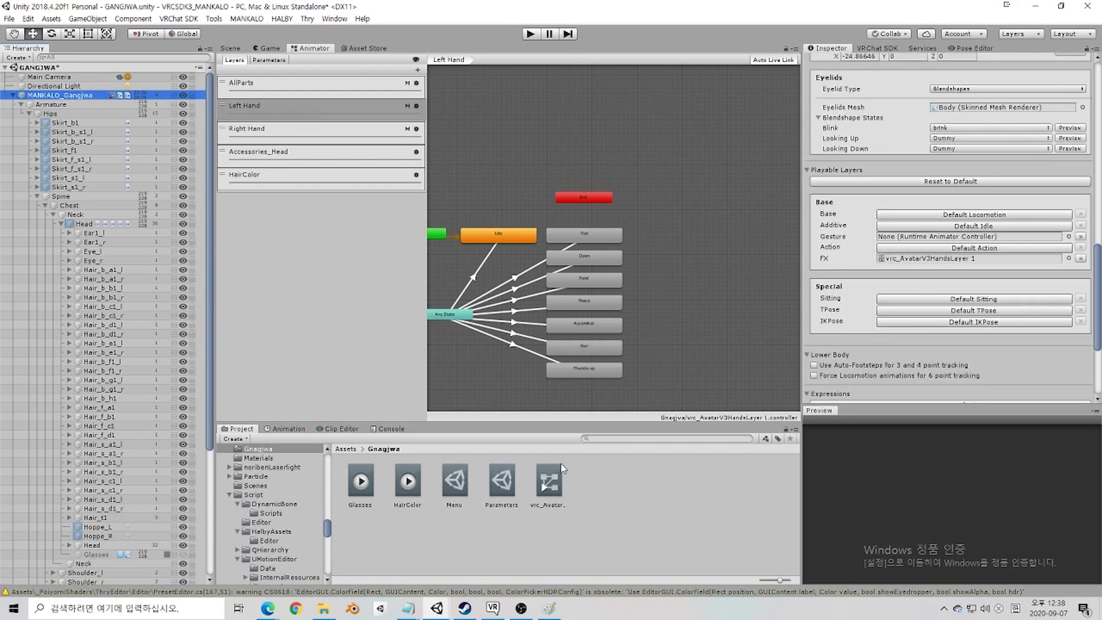
left_click_drag(548, 482, 718, 507)
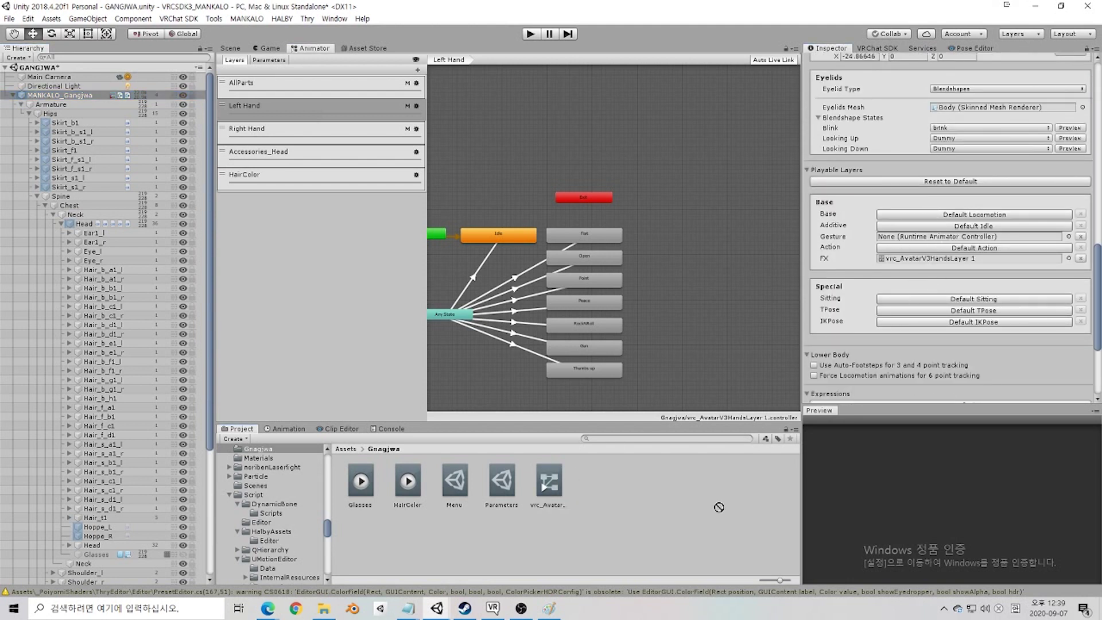
left_click(1080, 237)
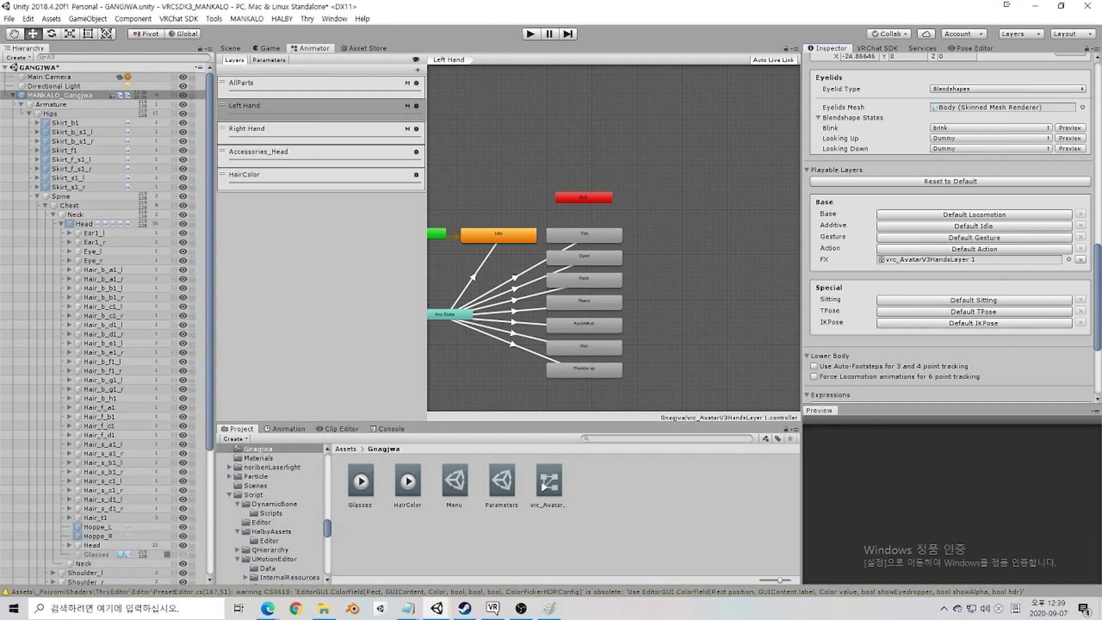
Step: Search the project for action and select the vrc_AvatarV3ActionLayer controller in the Controllers folder
key("alt+Tab")
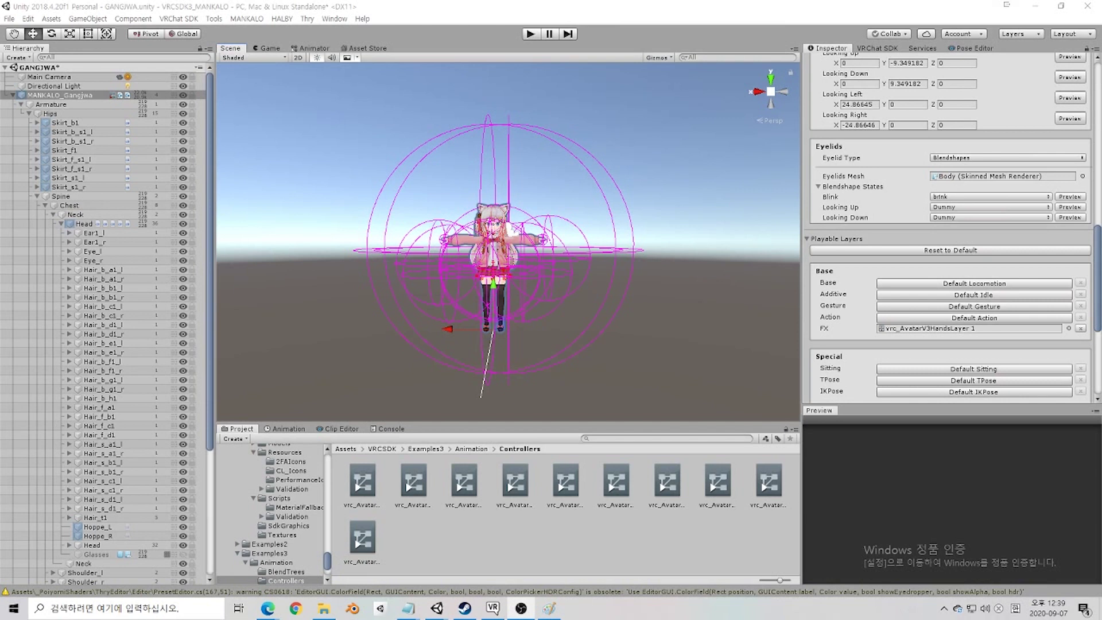
key("alt+Tab")
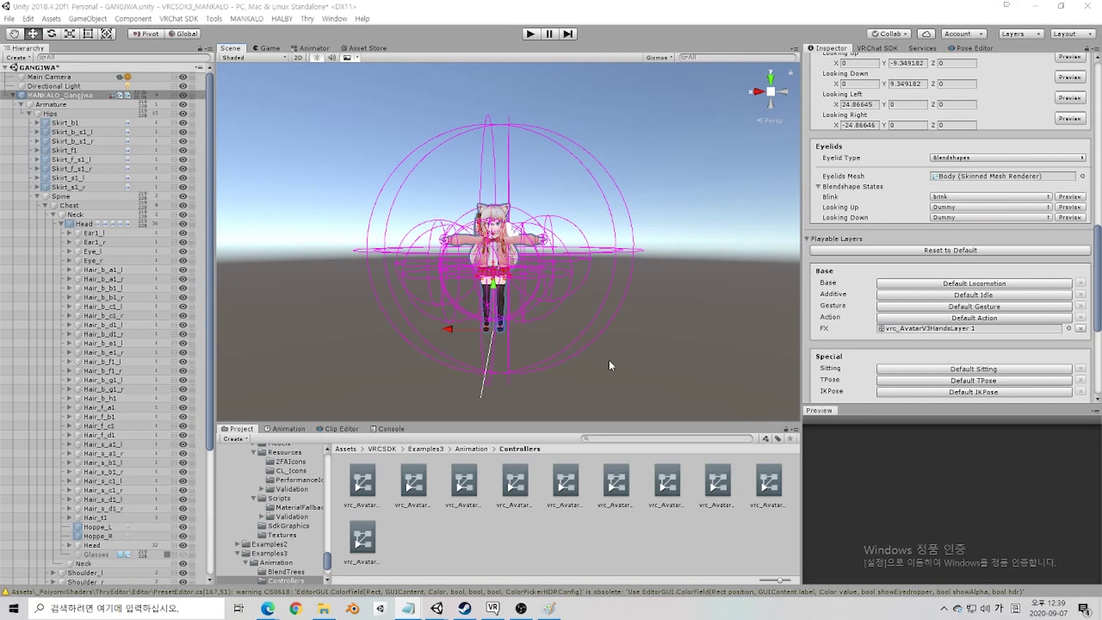
left_click(614, 440)
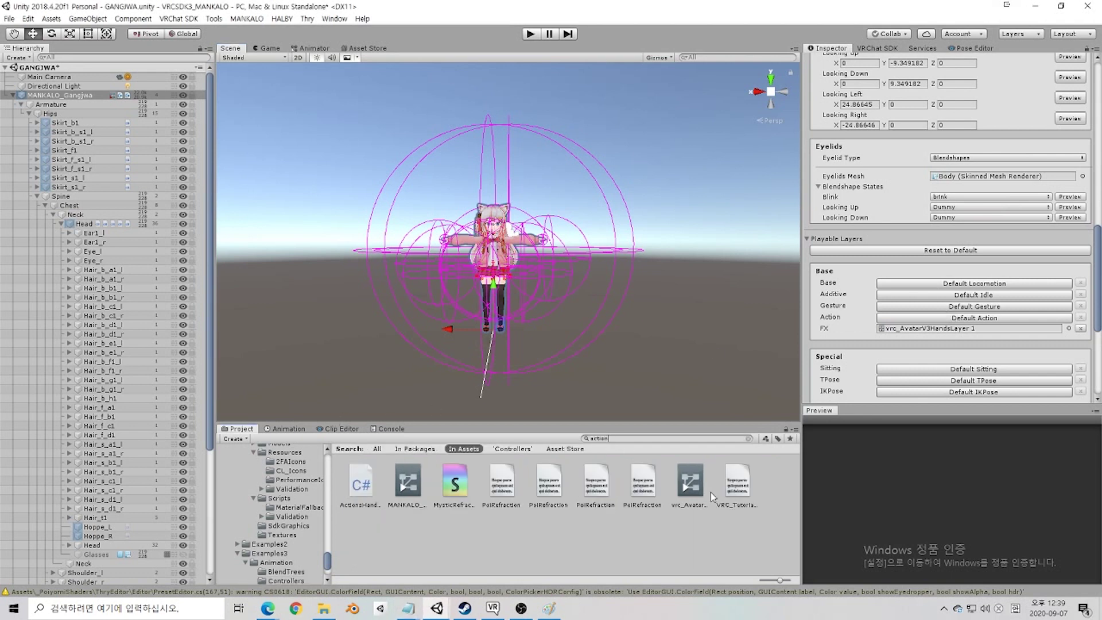
left_click(708, 489)
left_click(748, 439)
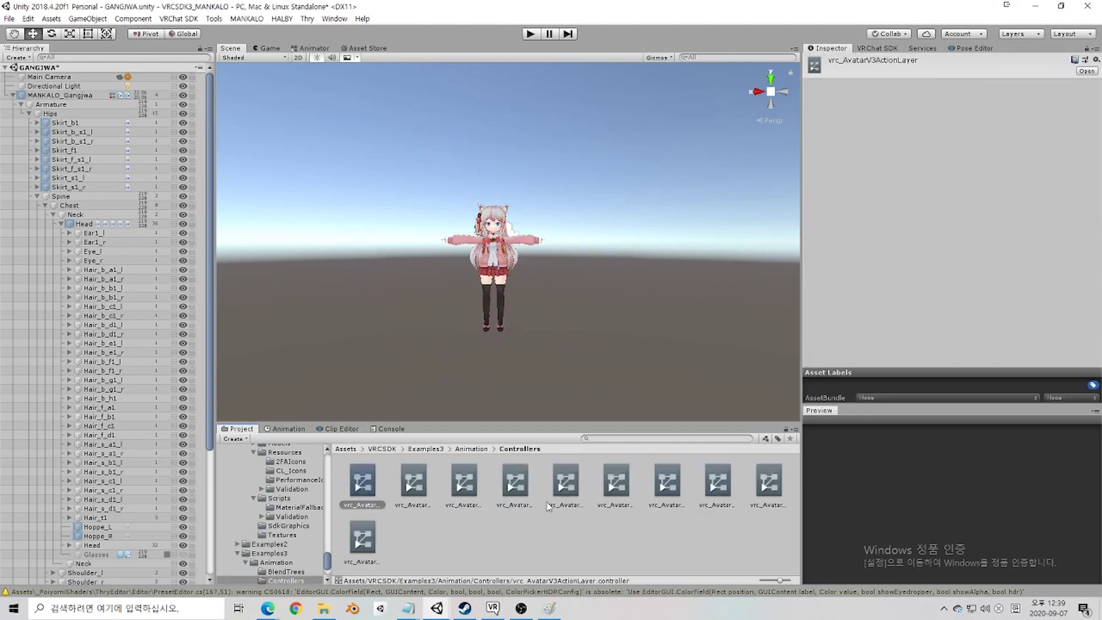
left_click(369, 487)
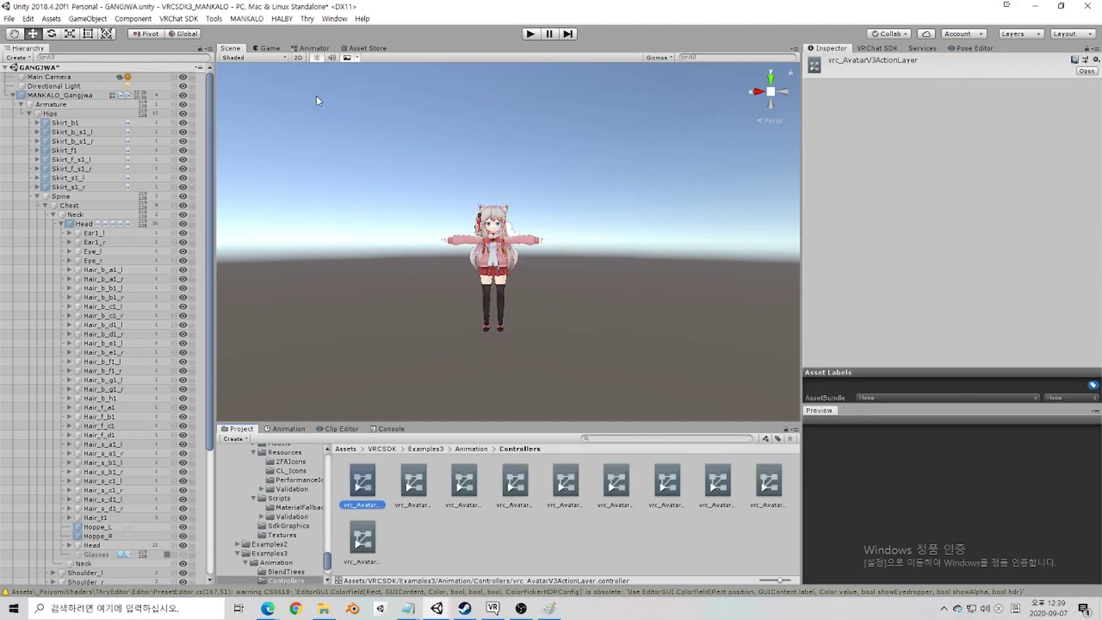
Step: Open the Action layer's state graph in the Animator and inspect the Prepare Standing state
left_click(310, 48)
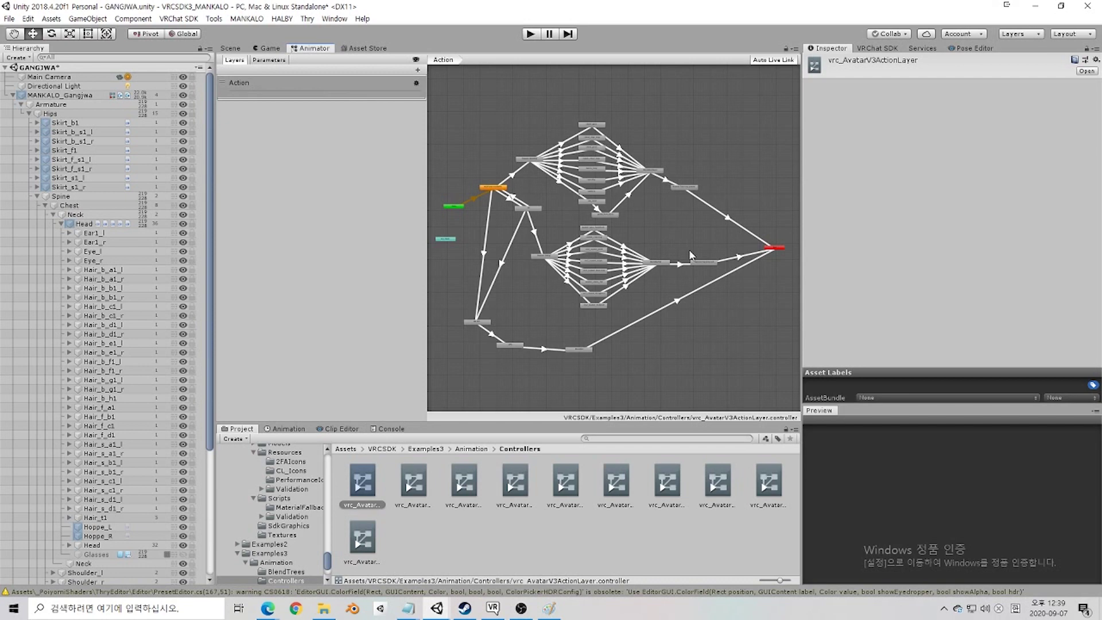
scroll(615, 223, "up", 10)
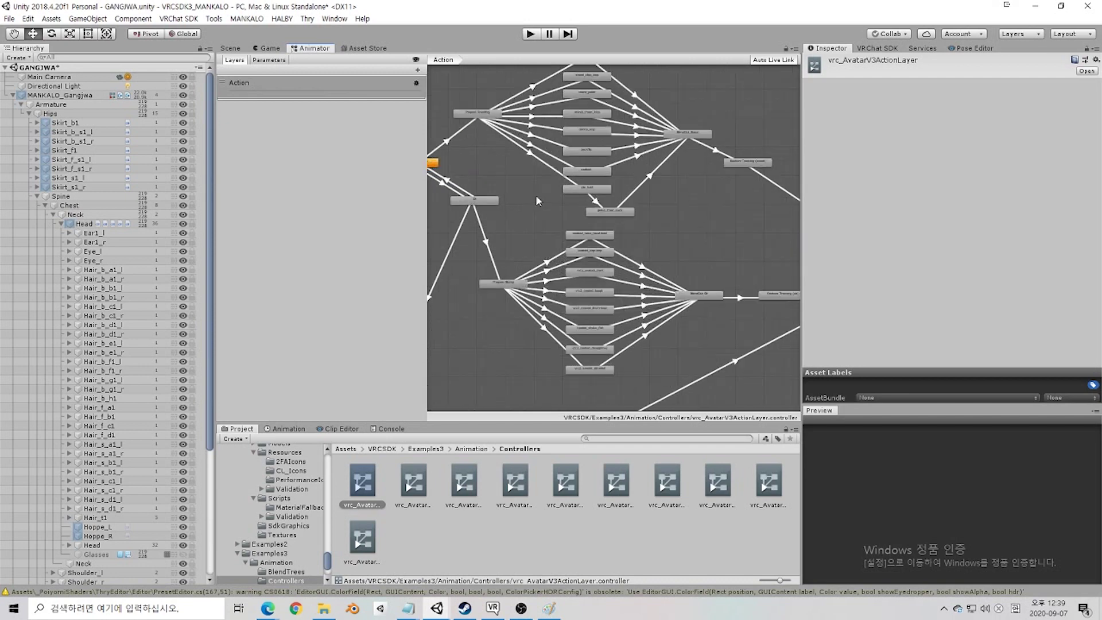
scroll(536, 229, "up", 3)
middle_click_drag(536, 216, 694, 233)
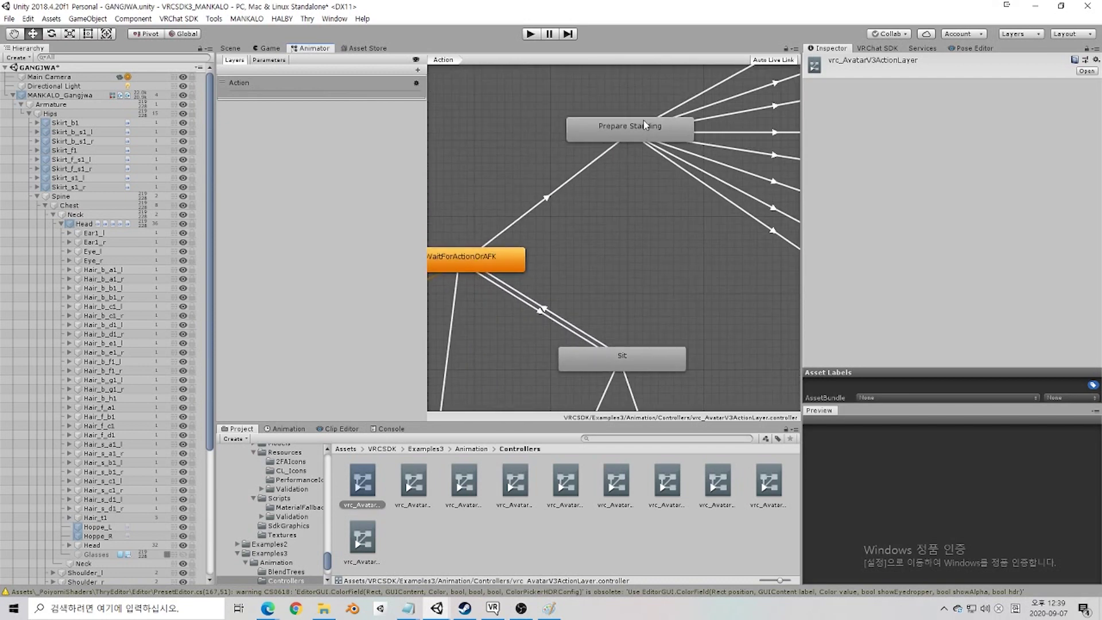
left_click(642, 131)
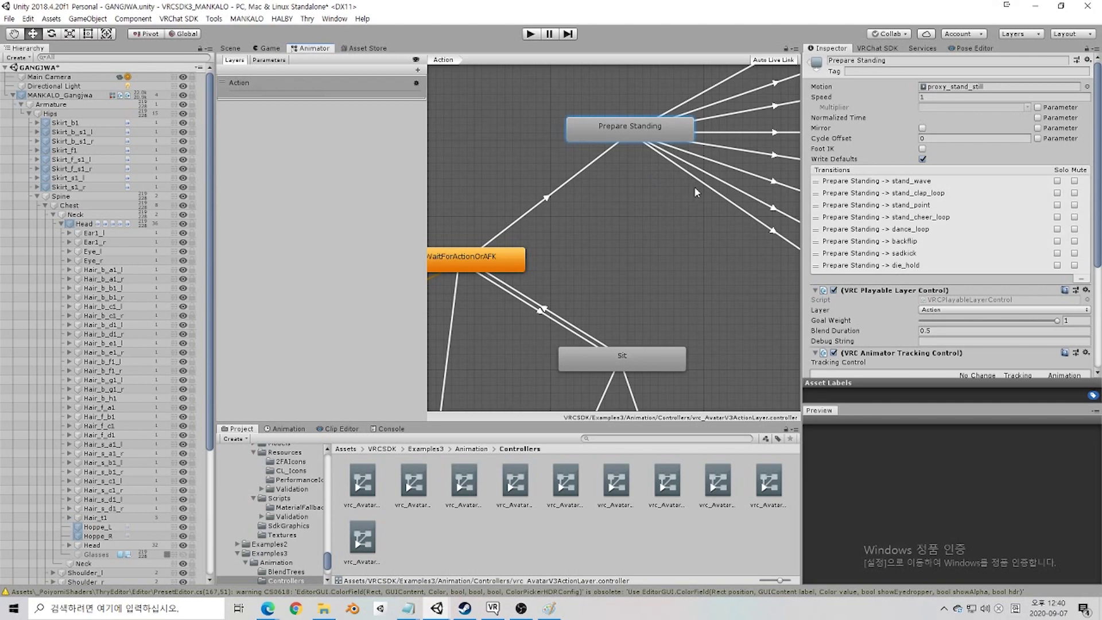
Step: Examine the stand_wave state, its incoming transition from Prepare Standing and its outgoing transition to BlendOut Stand
middle_click_drag(694, 188, 594, 213)
middle_click_drag(630, 102, 632, 125)
left_click(636, 89)
left_click(523, 102)
left_click(539, 139)
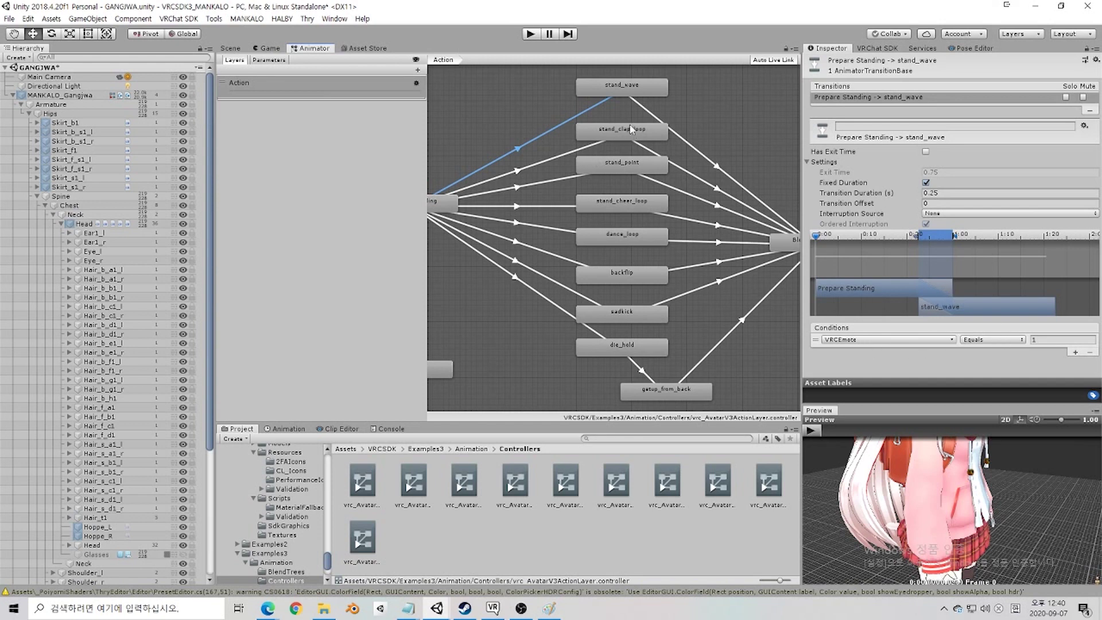
left_click(631, 89)
middle_click_drag(682, 154, 607, 146)
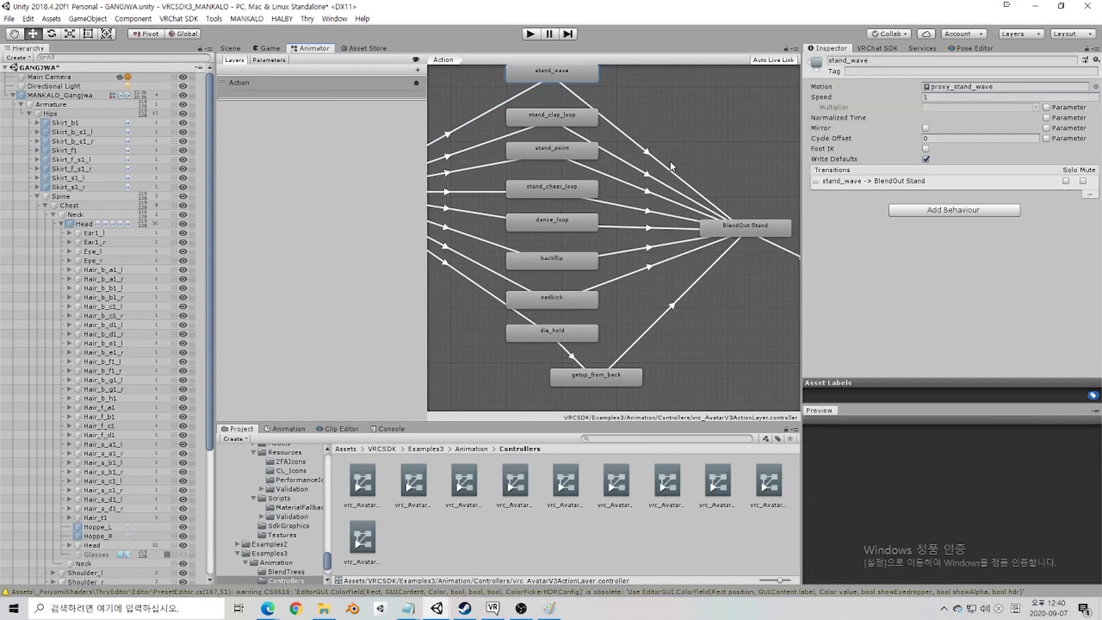
left_click(673, 179)
Step: Inspect the Prepare Standing to stand_clap_loop transition's VRCEmote condition and the stand_clap_loop state's motion
middle_click_drag(513, 161, 582, 140)
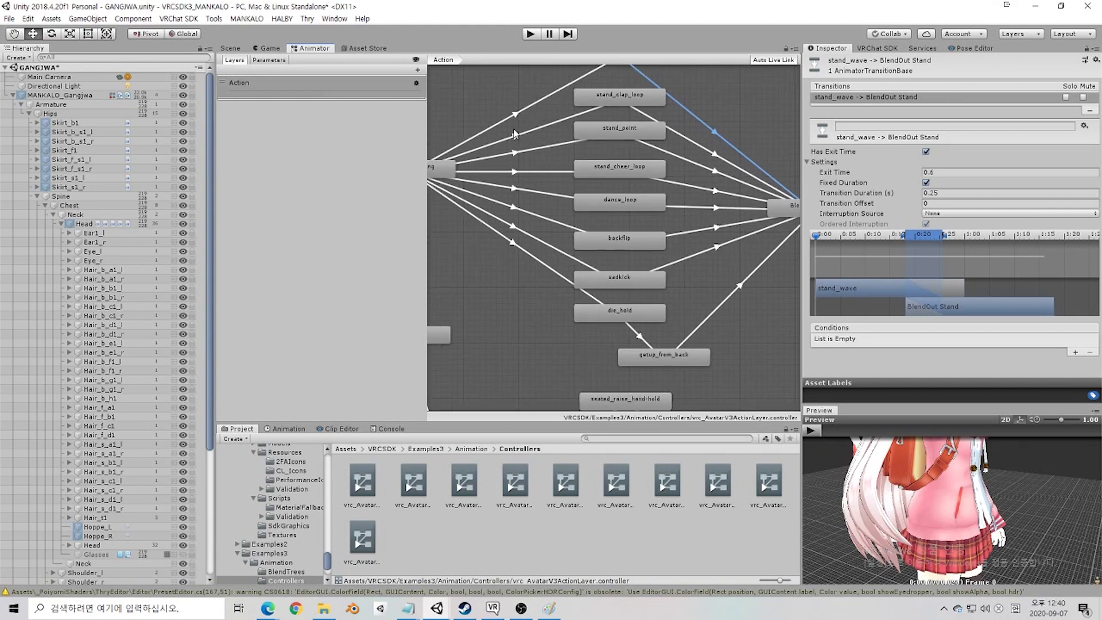
left_click(515, 135)
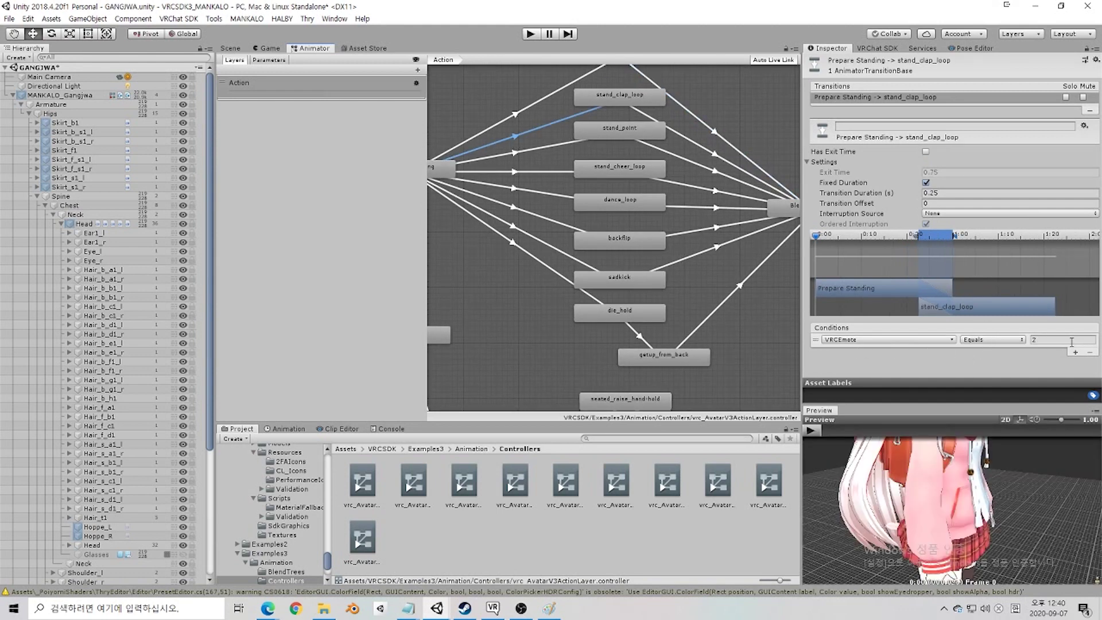
left_click(621, 105)
Step: Examine the Sit state's branch between WaitForActionOrAFK and Prepare Sitting in the Action layer
scroll(534, 332, "down", 3)
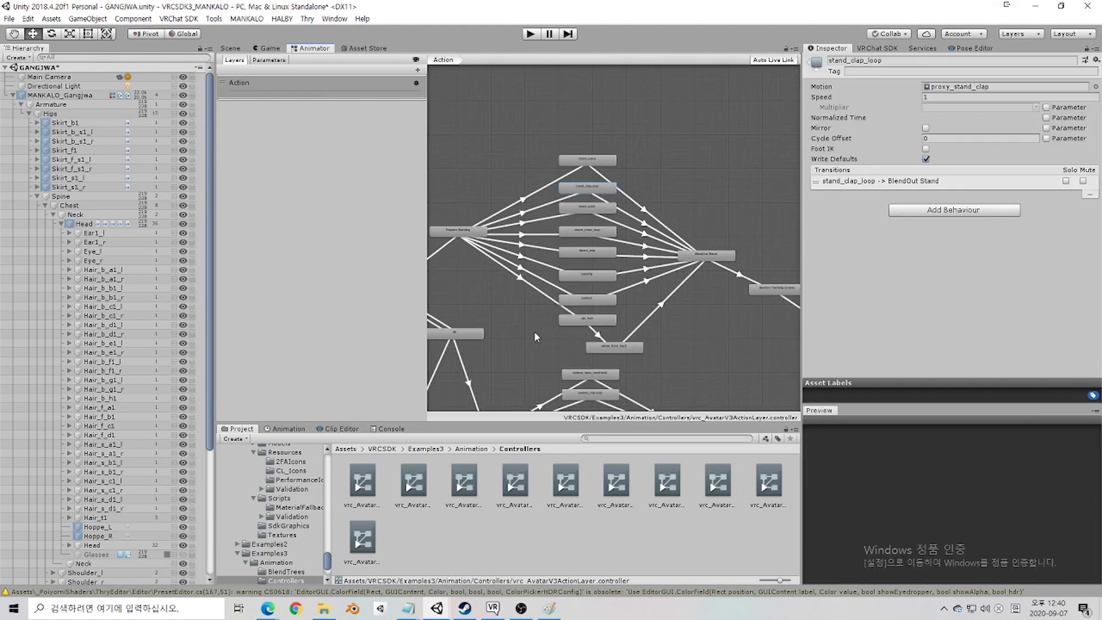
middle_click_drag(533, 332, 629, 246)
scroll(599, 272, "up", 2)
scroll(628, 245, "up", 1)
middle_click_drag(452, 228, 577, 171)
scroll(577, 170, "up", 2)
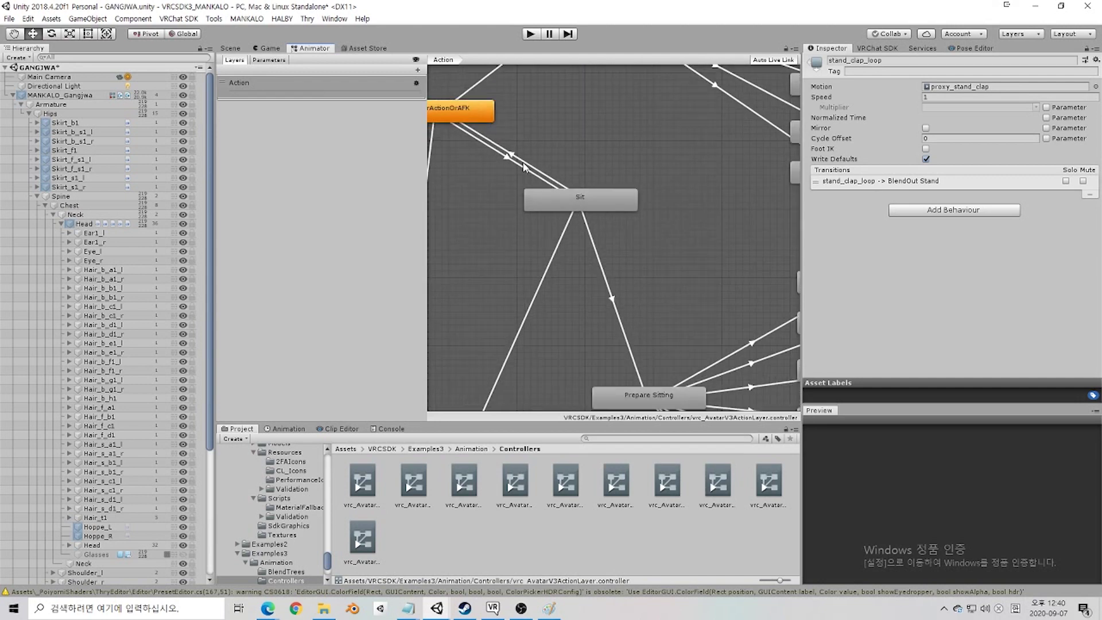
Step: Inspect the Sit state and the conditions of its Prepare Sitting transition and the Prepare Sitting to seated_raise_hand-hold transition
middle_click_drag(458, 165, 589, 225)
scroll(531, 145, "down", 3)
scroll(604, 184, "up", 2)
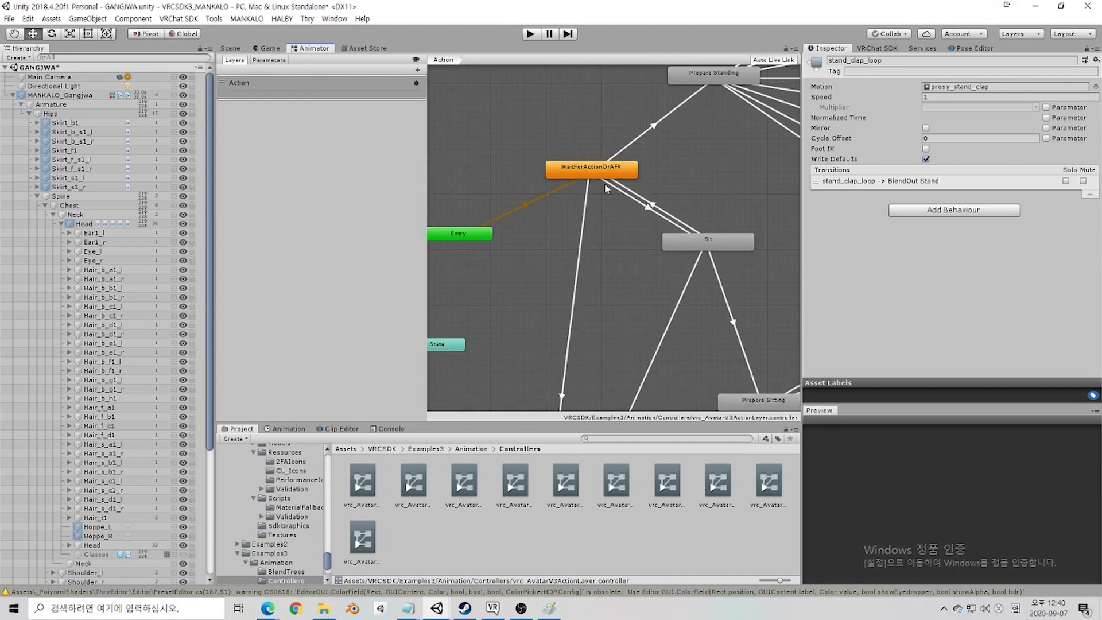
left_click(701, 243)
scroll(735, 298, "down", 2)
middle_click_drag(735, 297, 600, 179)
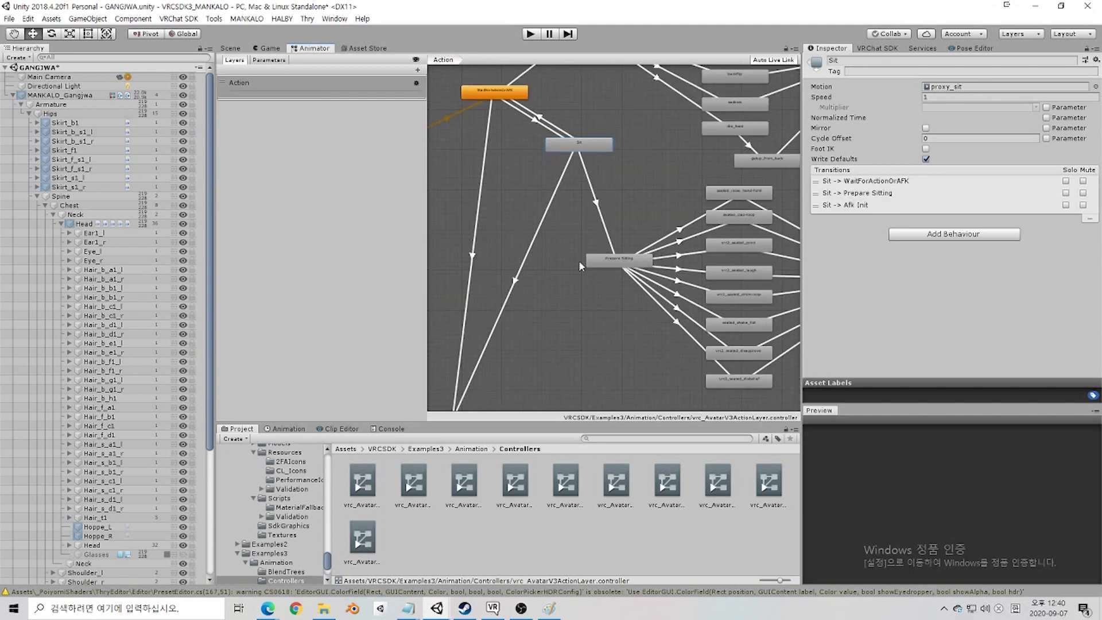
left_click(600, 221)
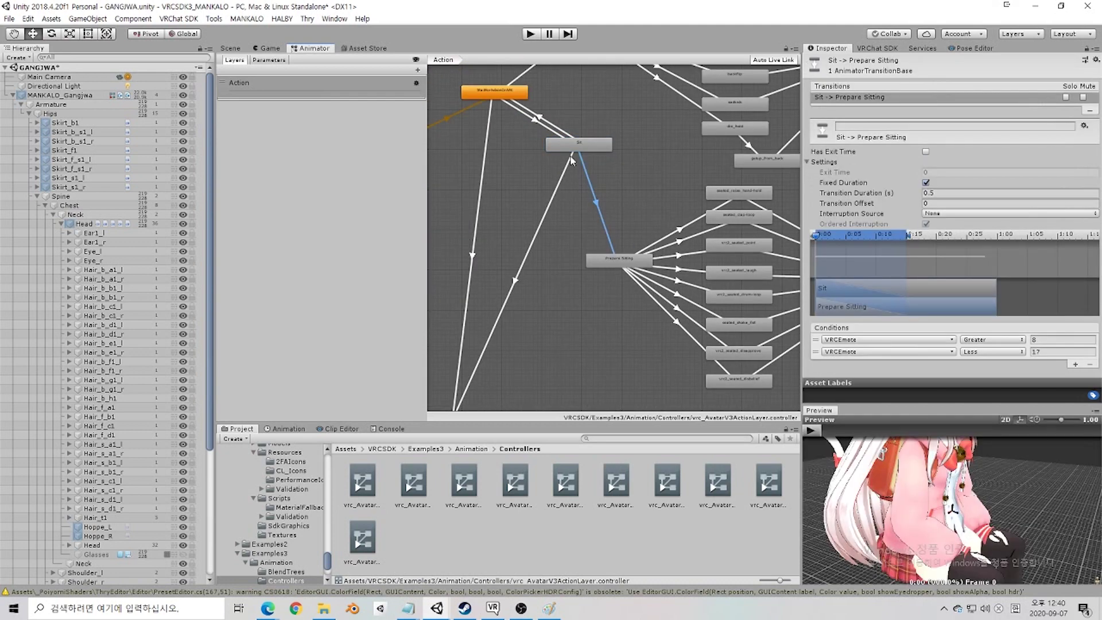
left_click(681, 230)
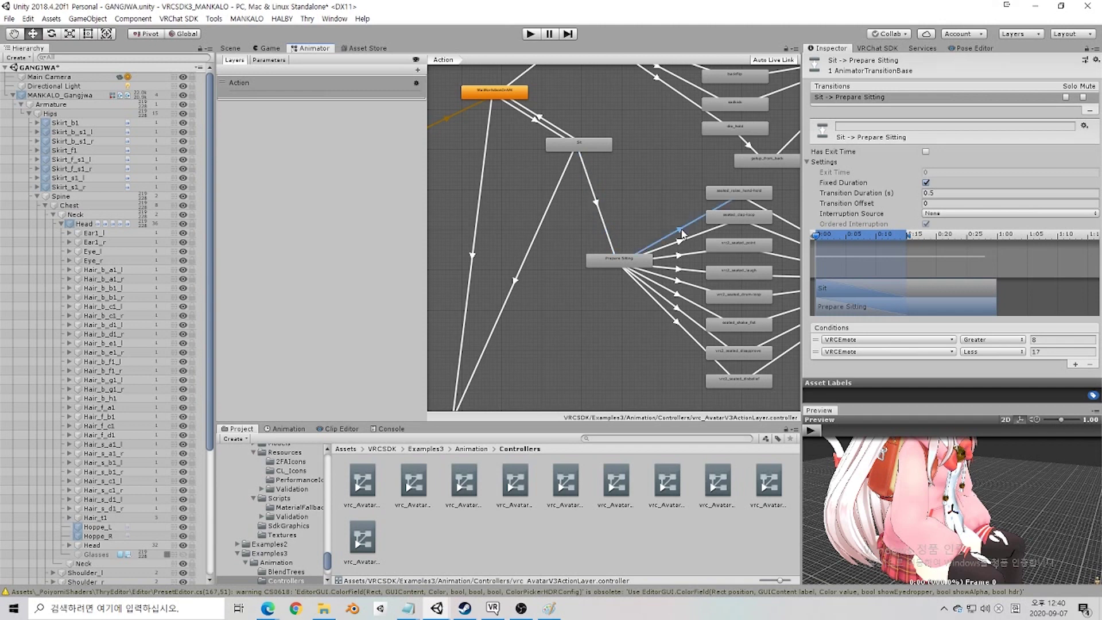
left_click(607, 236)
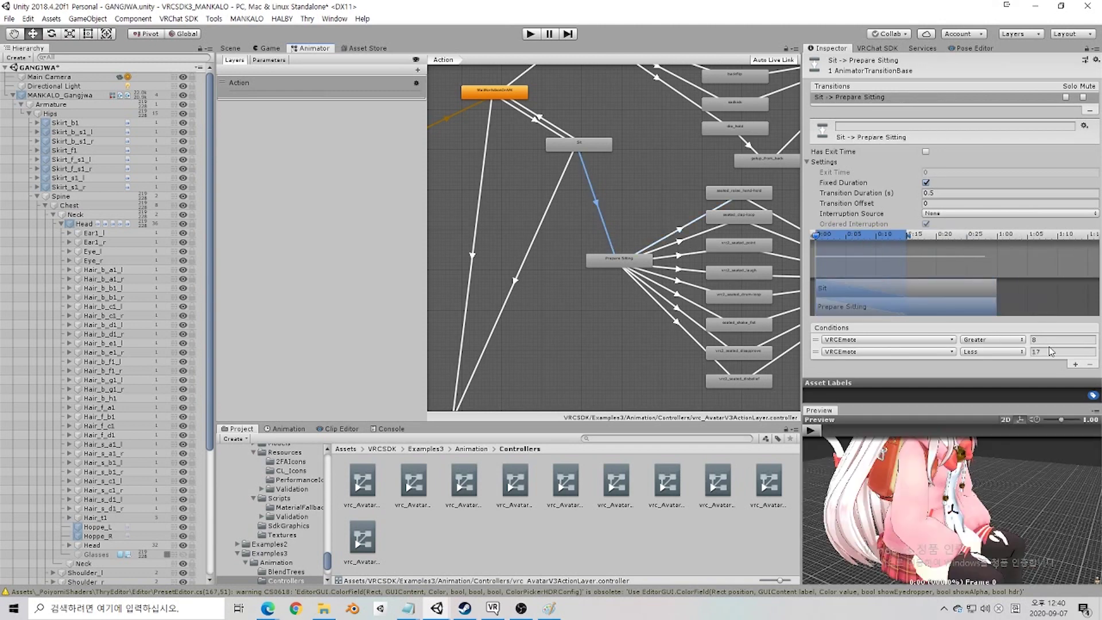
left_click(679, 229)
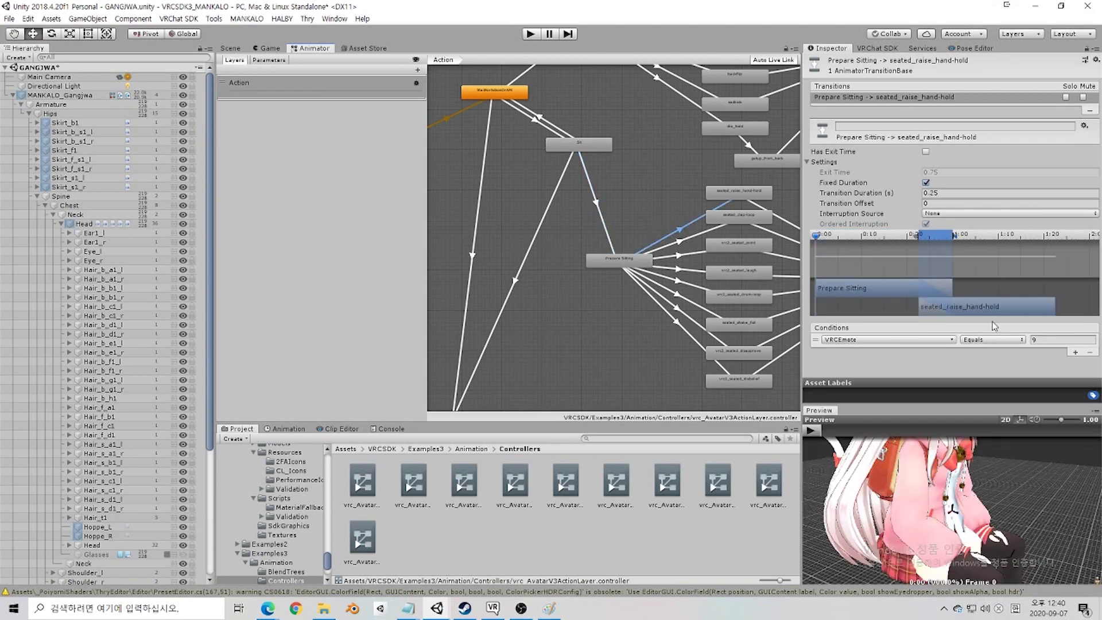
Step: Inspect the AFK state and the WaitForActionOrAFK to Afk Init transition in the Action layer
scroll(555, 343, "down", 2)
middle_click_drag(554, 343, 567, 195)
scroll(567, 195, "up", 2)
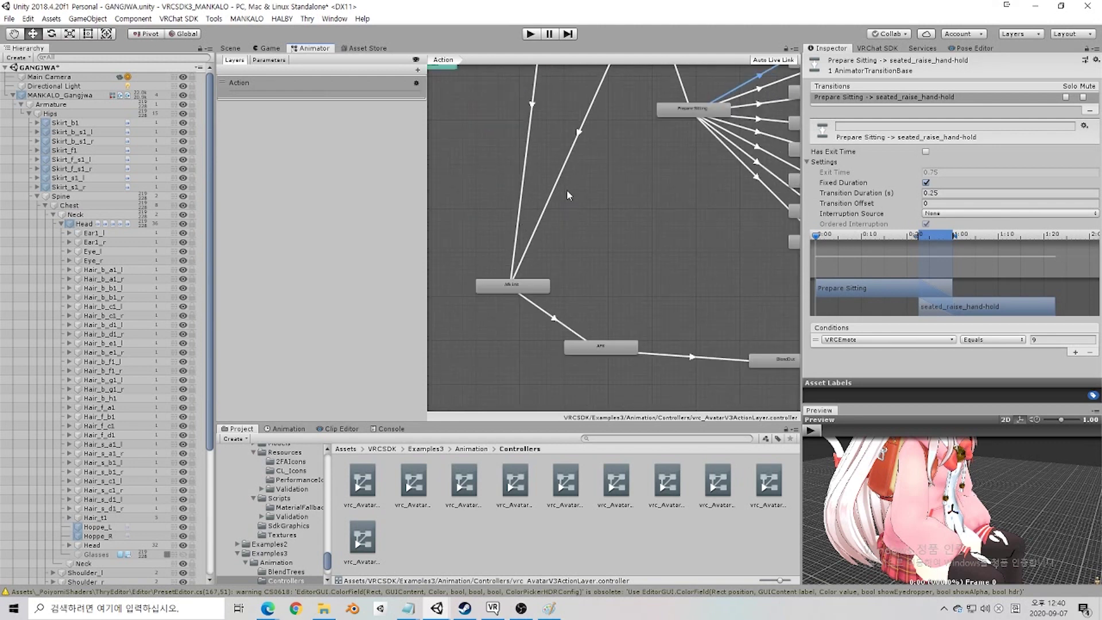
middle_click_drag(556, 305, 532, 257)
left_click(589, 304)
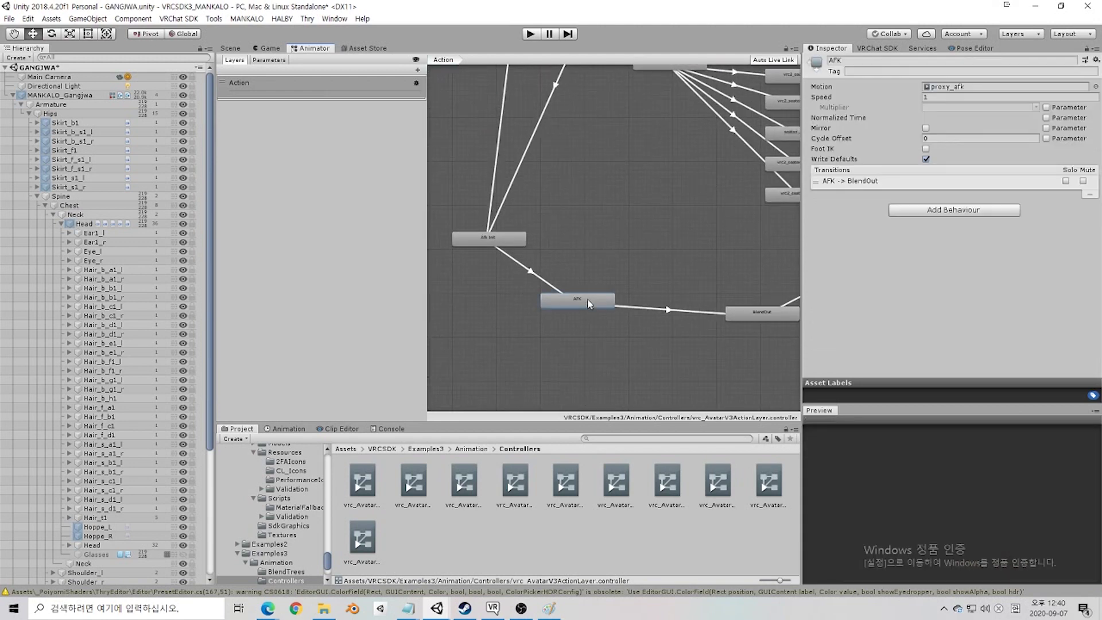
left_click(489, 216)
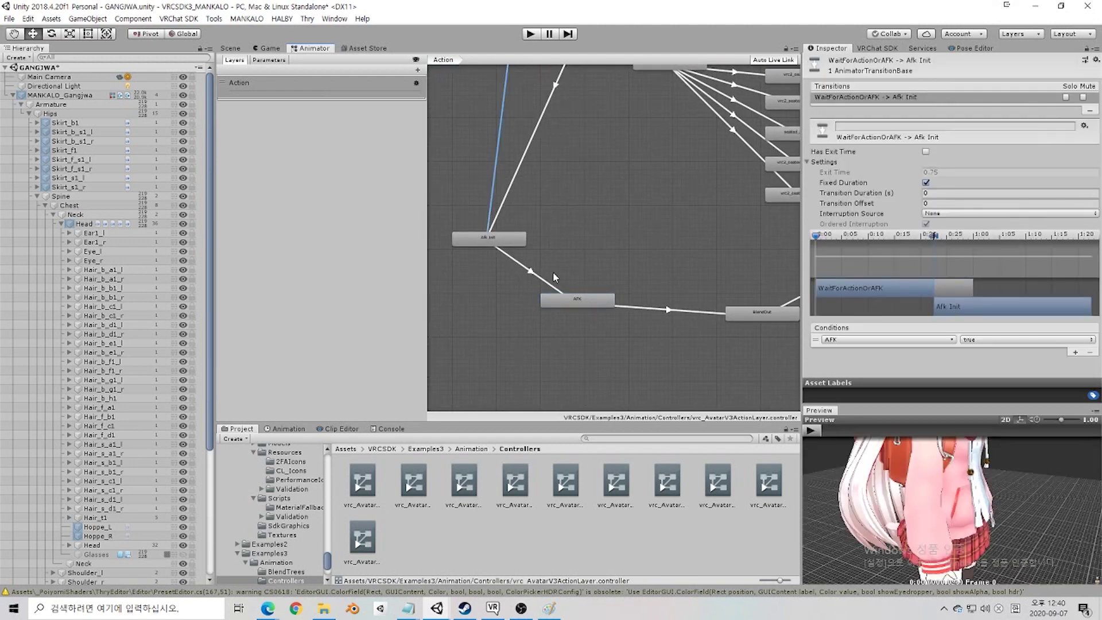
left_click(571, 304)
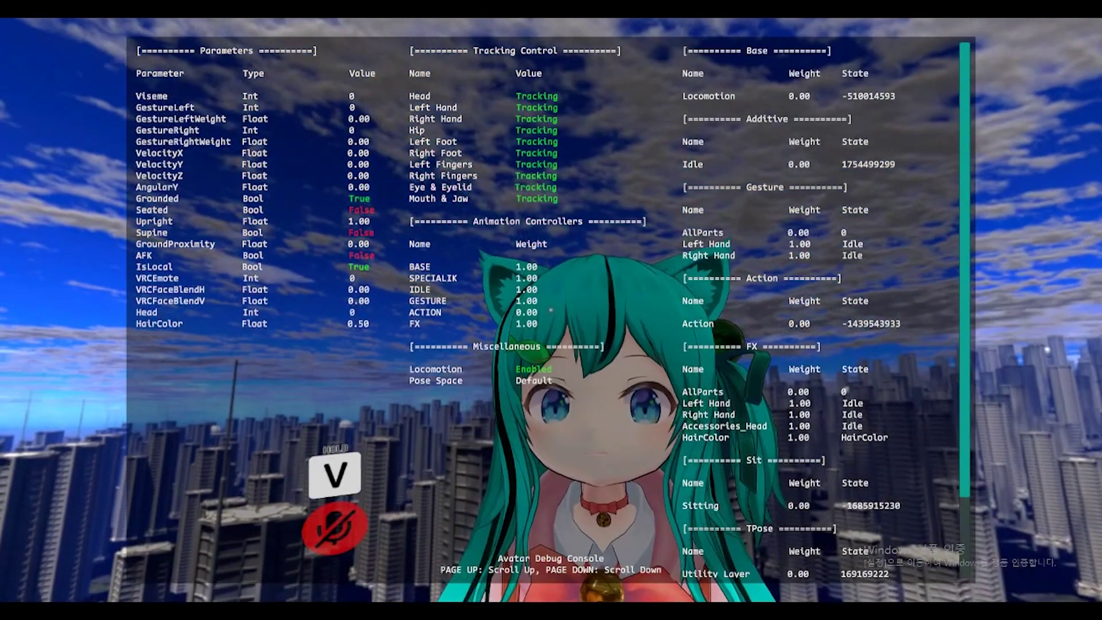
Step: In VRChat, toggle the avatar's AFK mode on and off to check its effect in the Avatar Debug Console
key("s")
key("End")
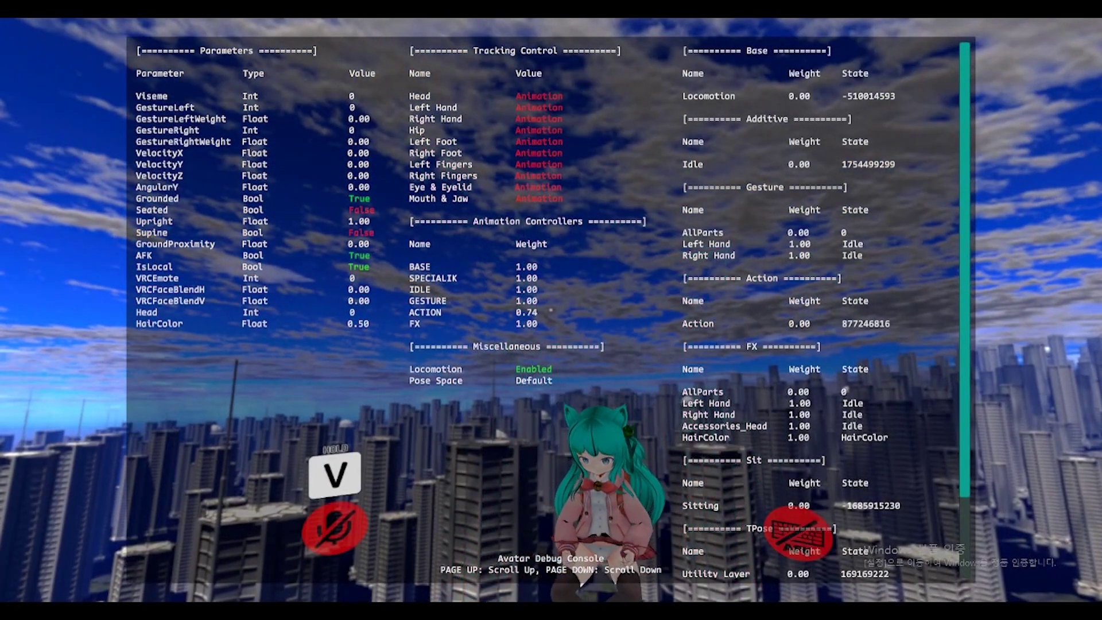
key("End")
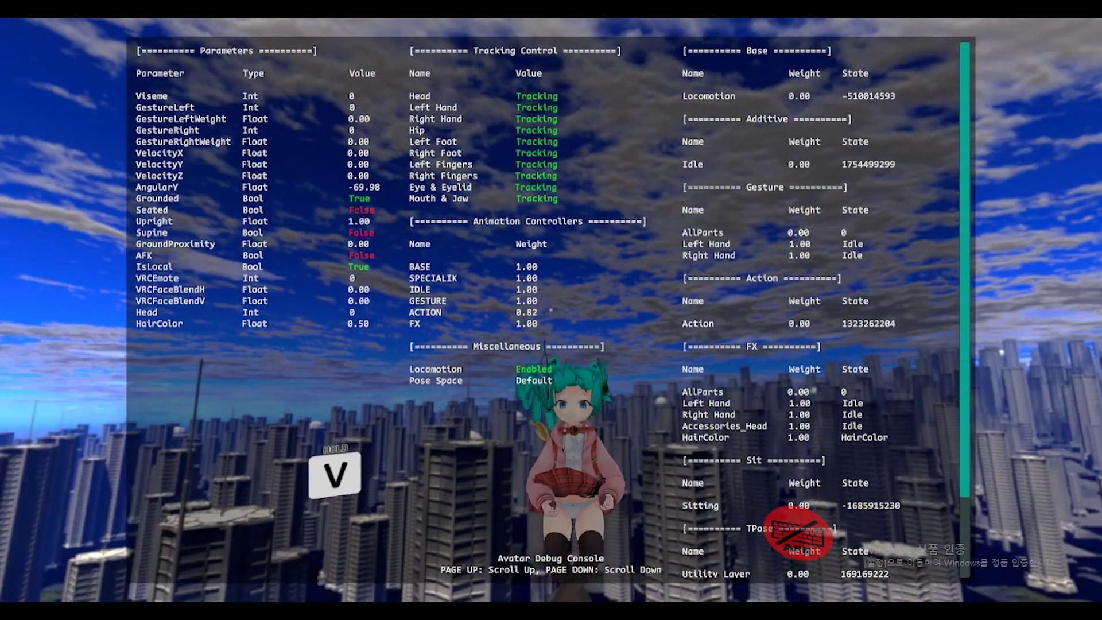
key("End")
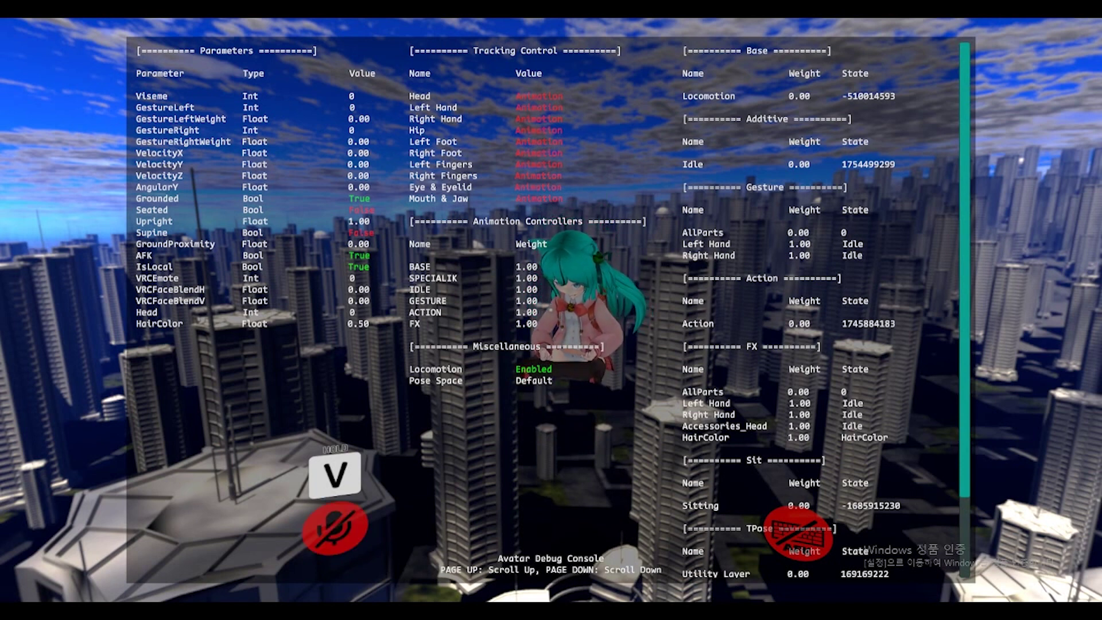
Step: Switch back to Unity and examine the Afk Init, AFK and BlendOut states, including Afk Init's playable layer and tracking control settings
key("alt+Tab")
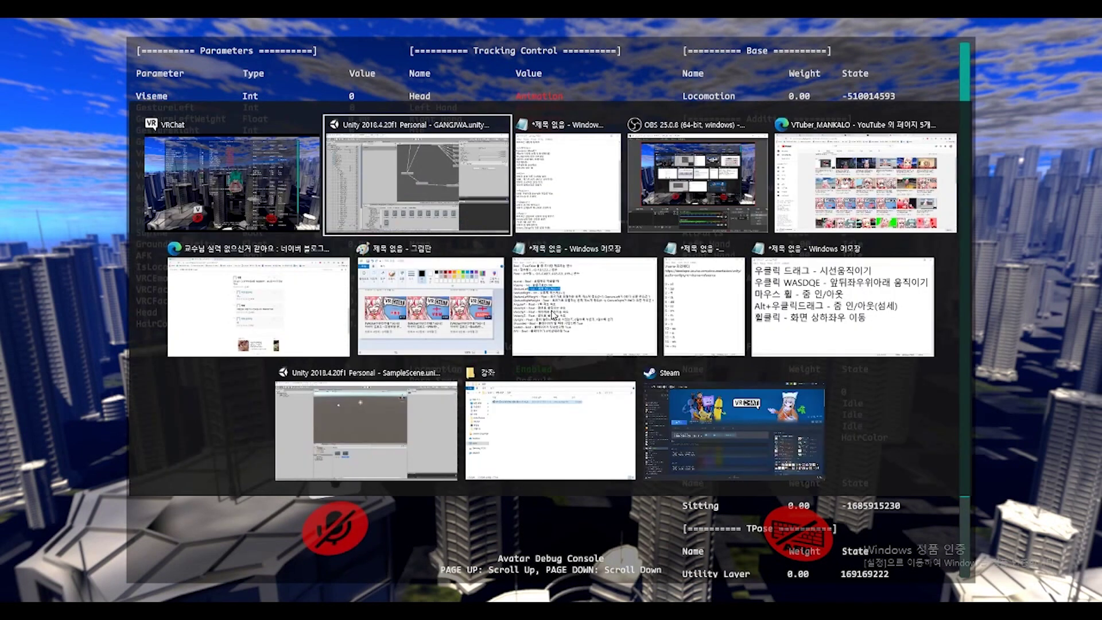
left_click(485, 237)
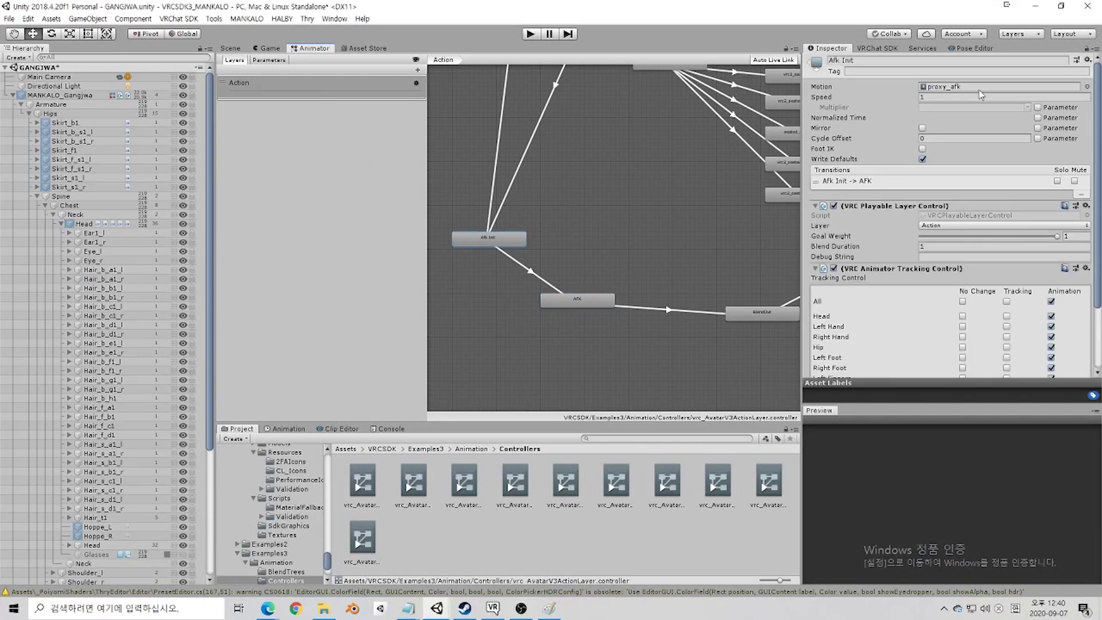
left_click(594, 305)
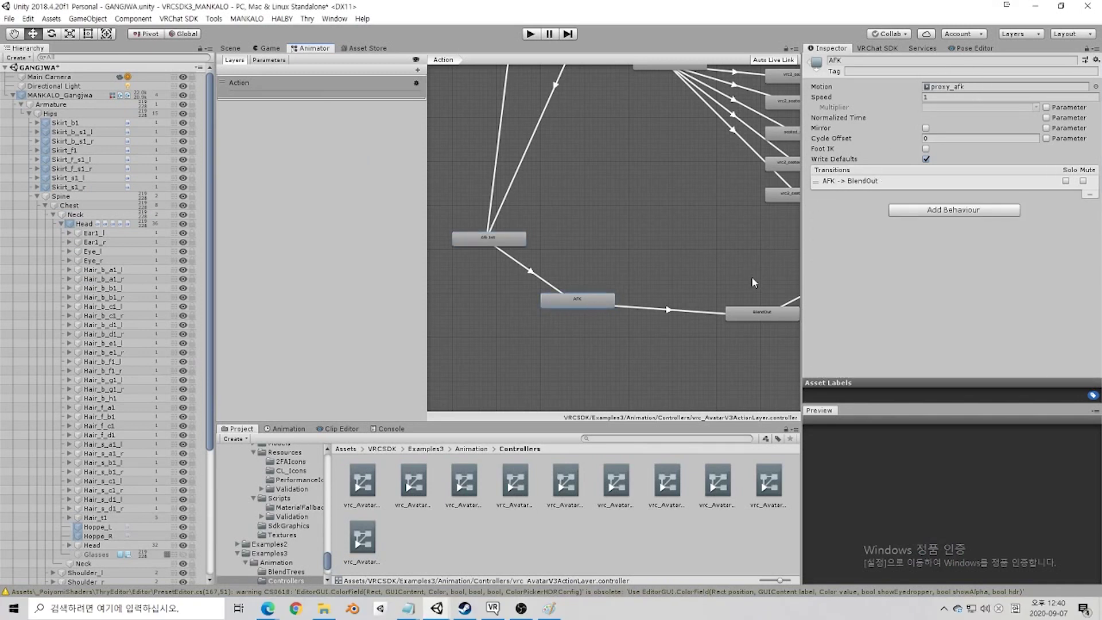
left_click(773, 318)
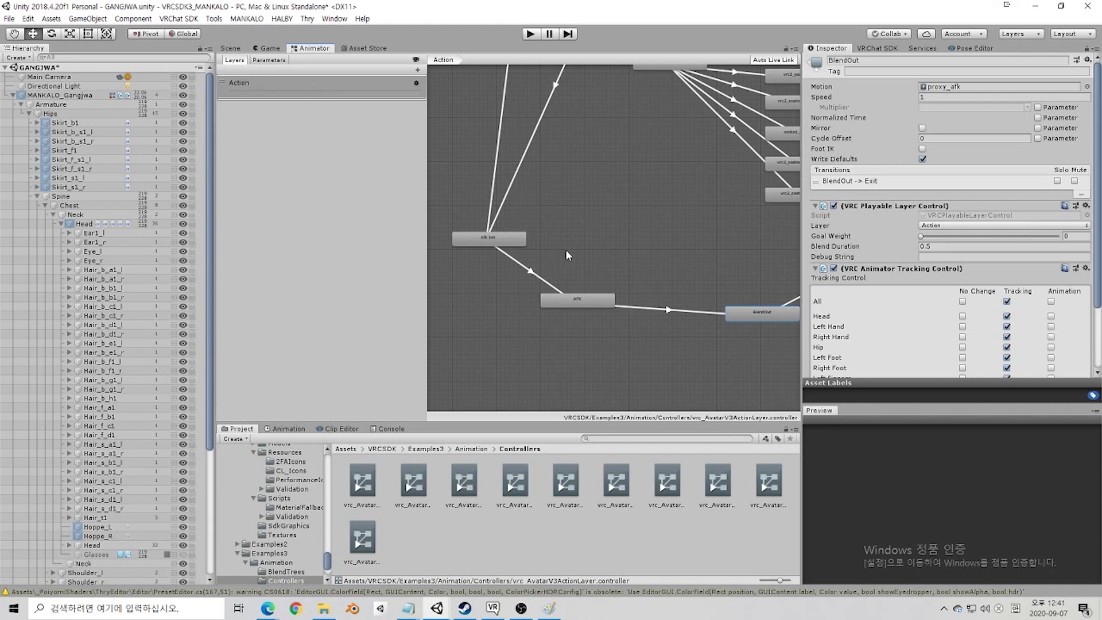
left_click(519, 241)
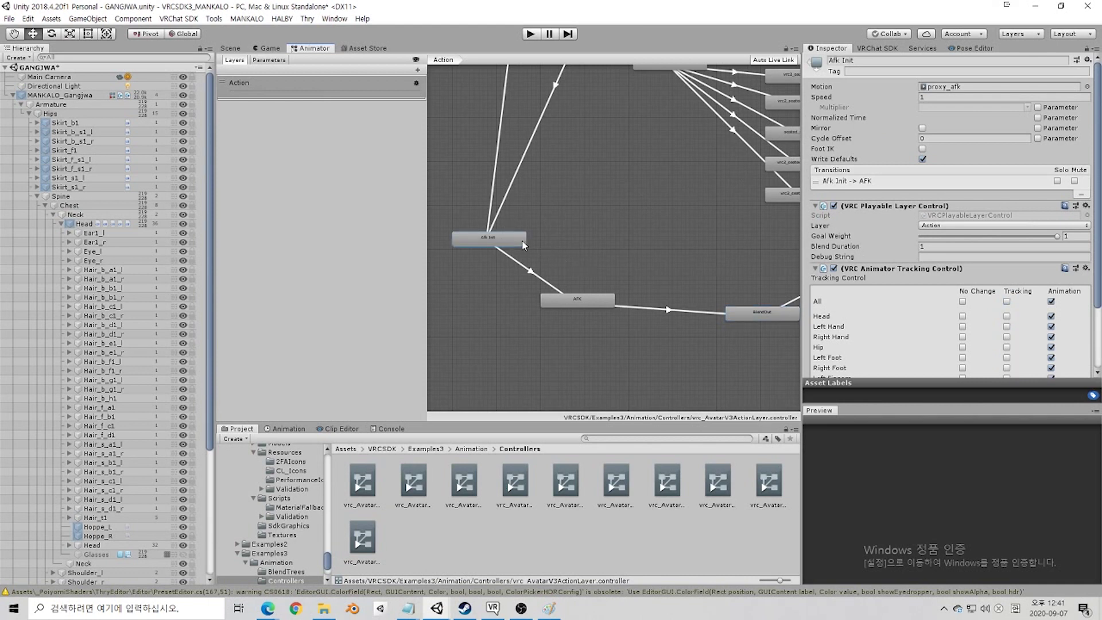
scroll(626, 250, "down", 3)
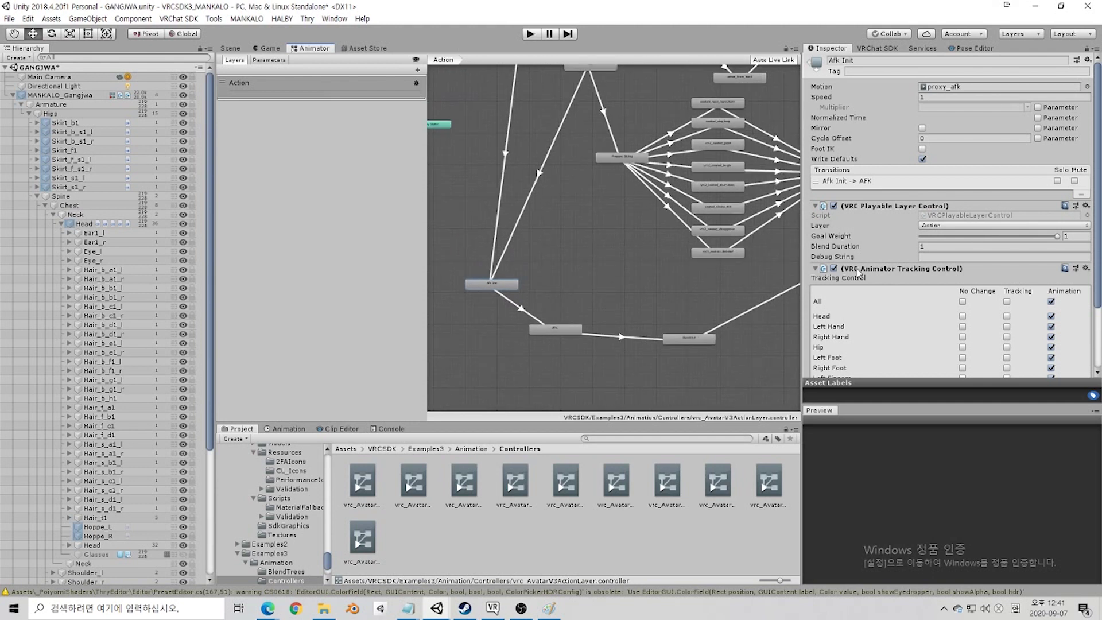
scroll(902, 203, "down", 3)
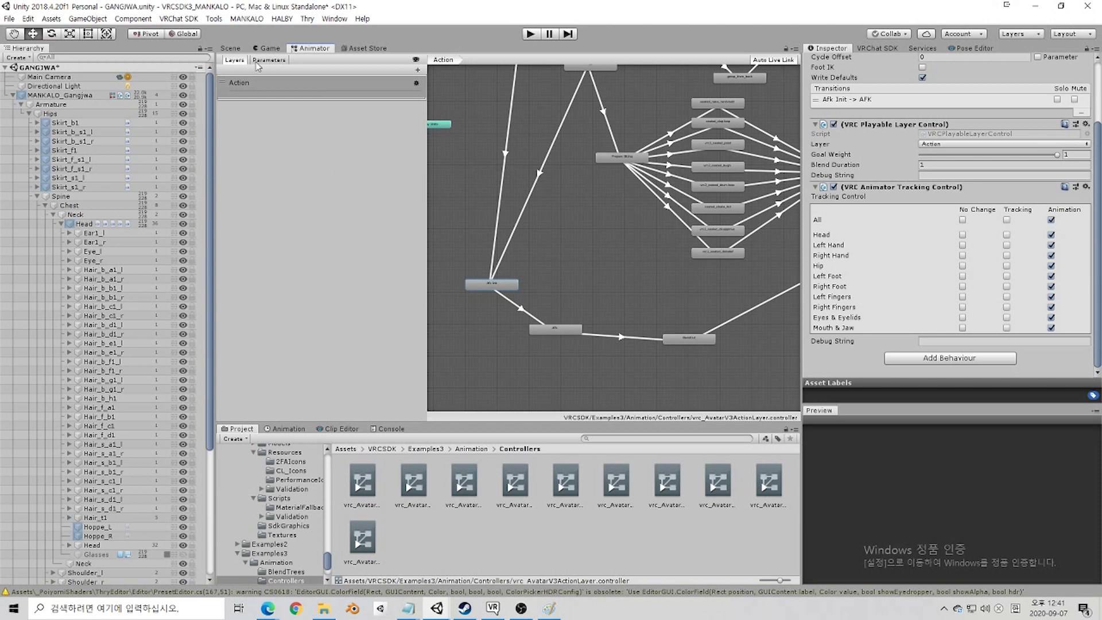
Step: Show the scene and examine the Playable Layers settings of the MANKALO_Gangjwa avatar
left_click(231, 48)
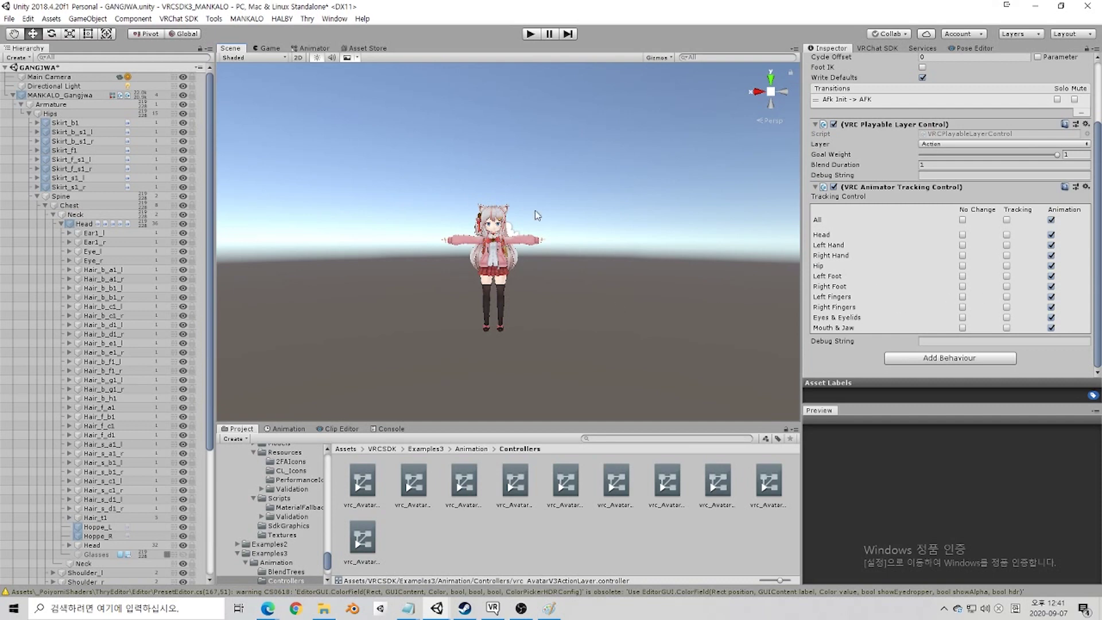
left_click(60, 95)
scroll(935, 267, "down", 5)
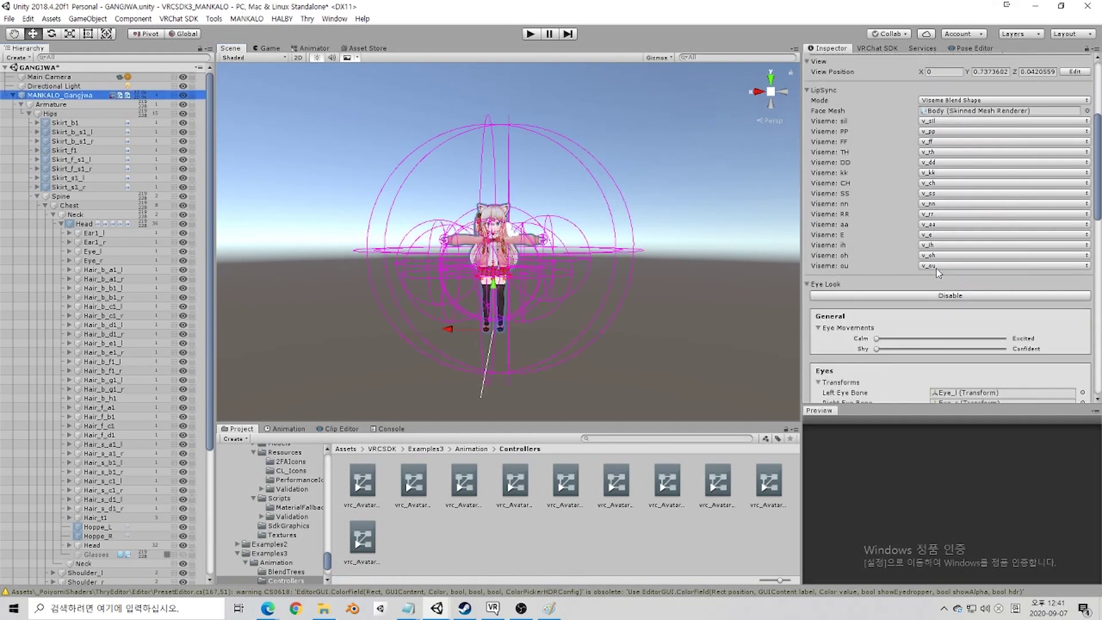
scroll(935, 267, "down", 10)
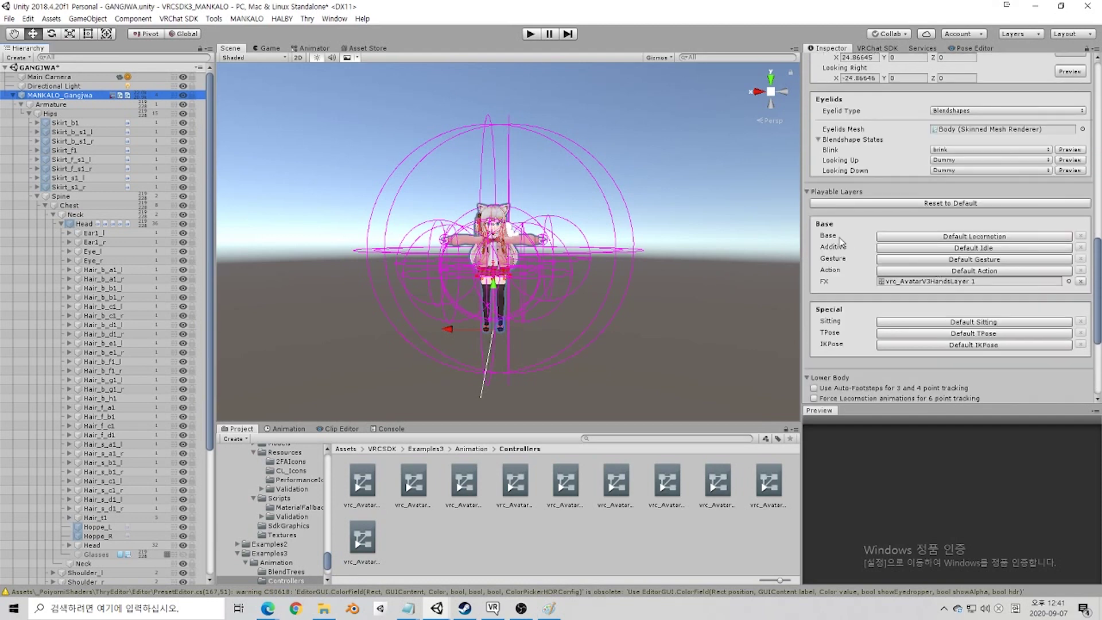
Step: Search the project for "locomotion", select the vrc_AvatarV3LocomotionLayer controller and show its state graph in the Animator
left_click(669, 439)
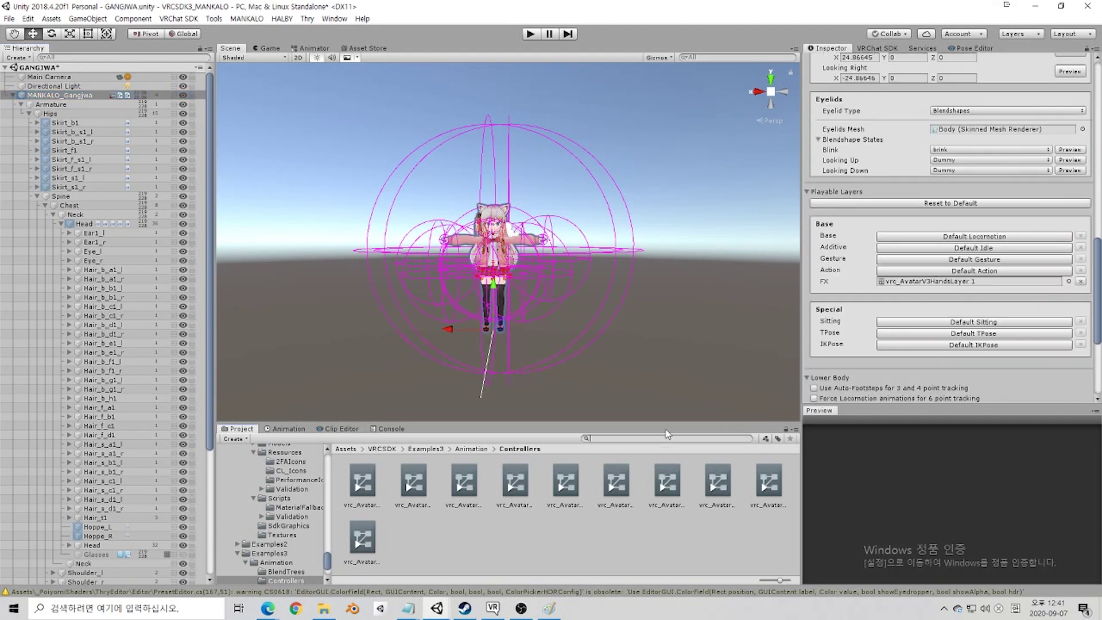
type("locomotion")
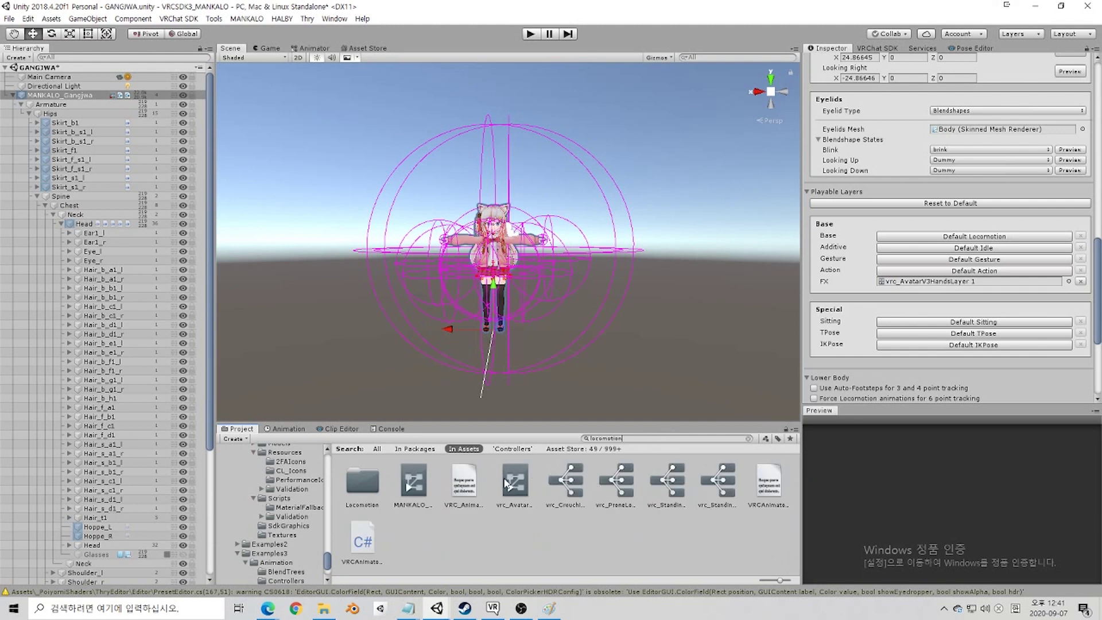
left_click(514, 482)
left_click(742, 439)
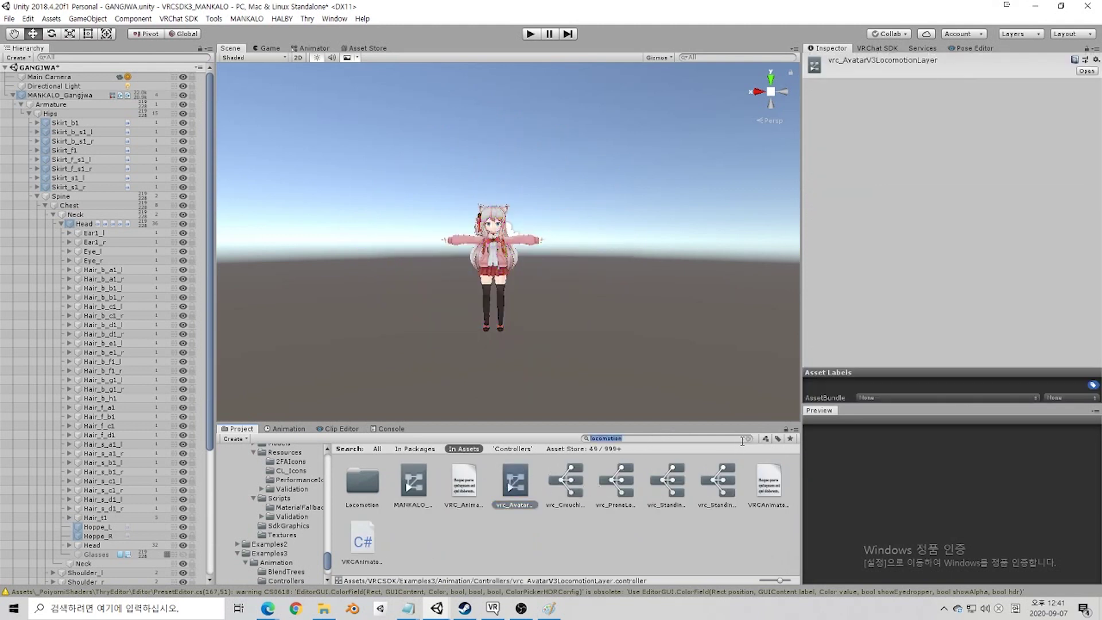
left_click(748, 439)
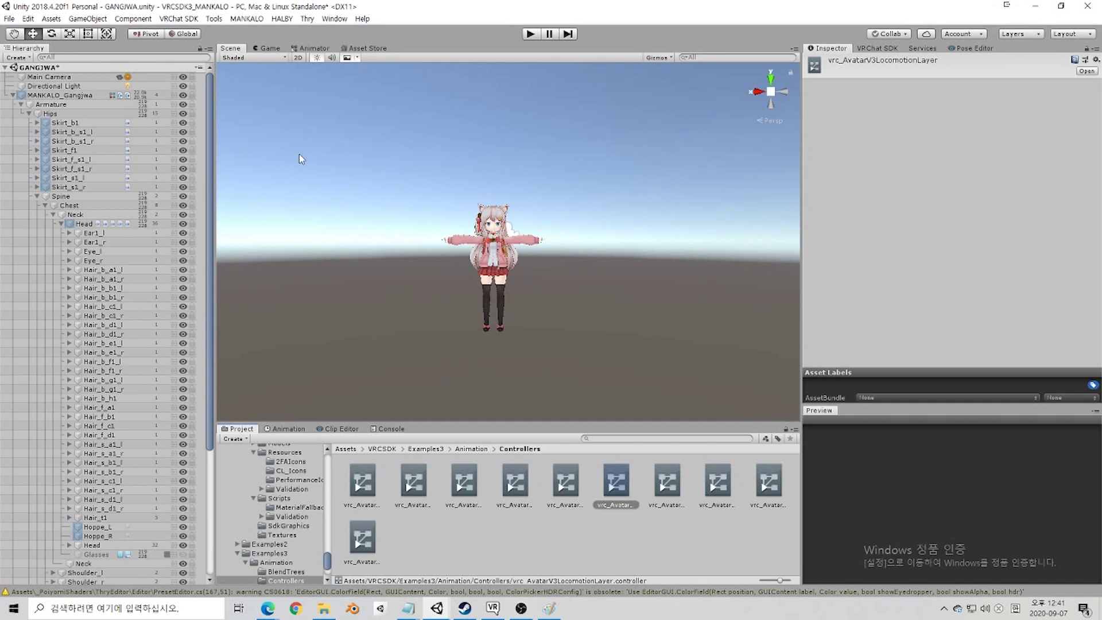
left_click(310, 48)
scroll(600, 304, "up", 4)
scroll(490, 265, "up", 4)
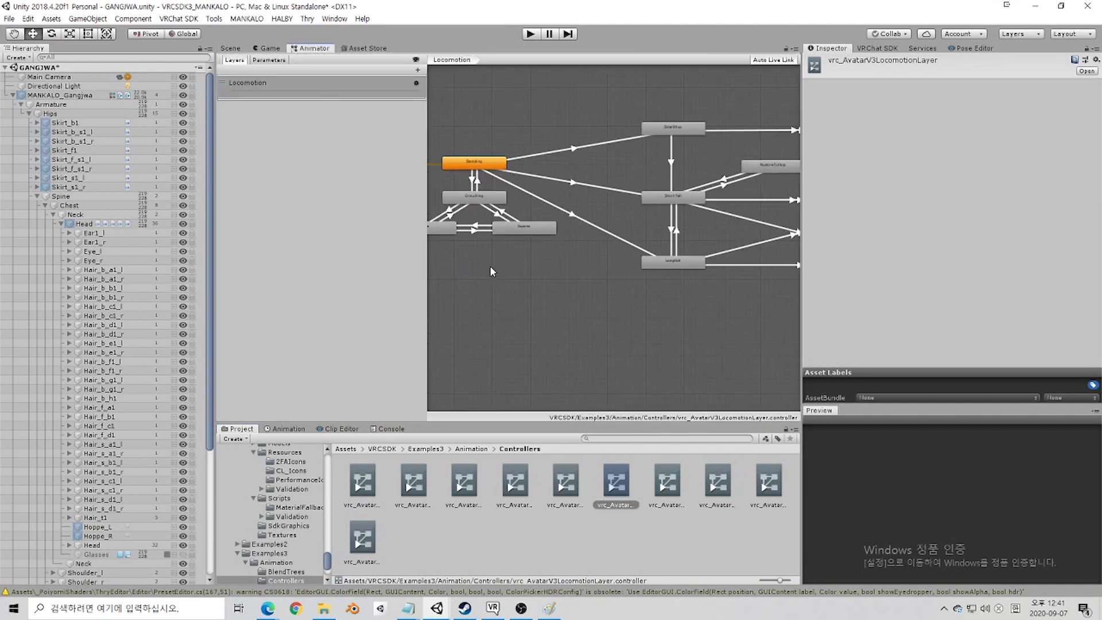
Step: Inspect the motions and transitions of the Standing, Crouching, Prone and Supine states in the Locomotion layer
left_click(537, 161)
left_click(534, 207)
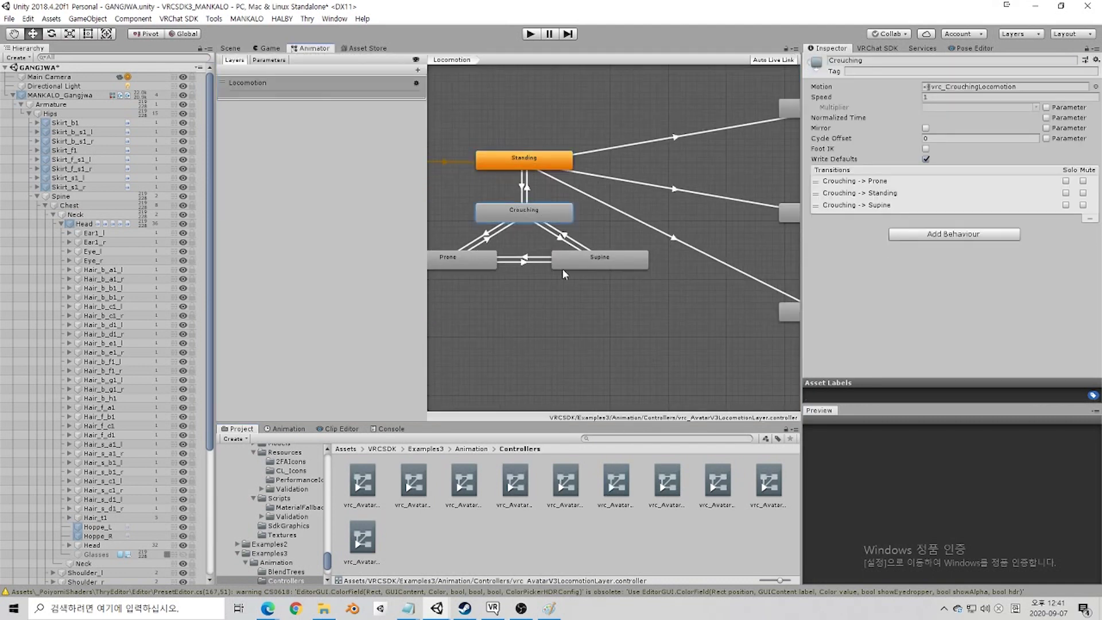
middle_click_drag(588, 279, 639, 284)
left_click(651, 271)
left_click(515, 271)
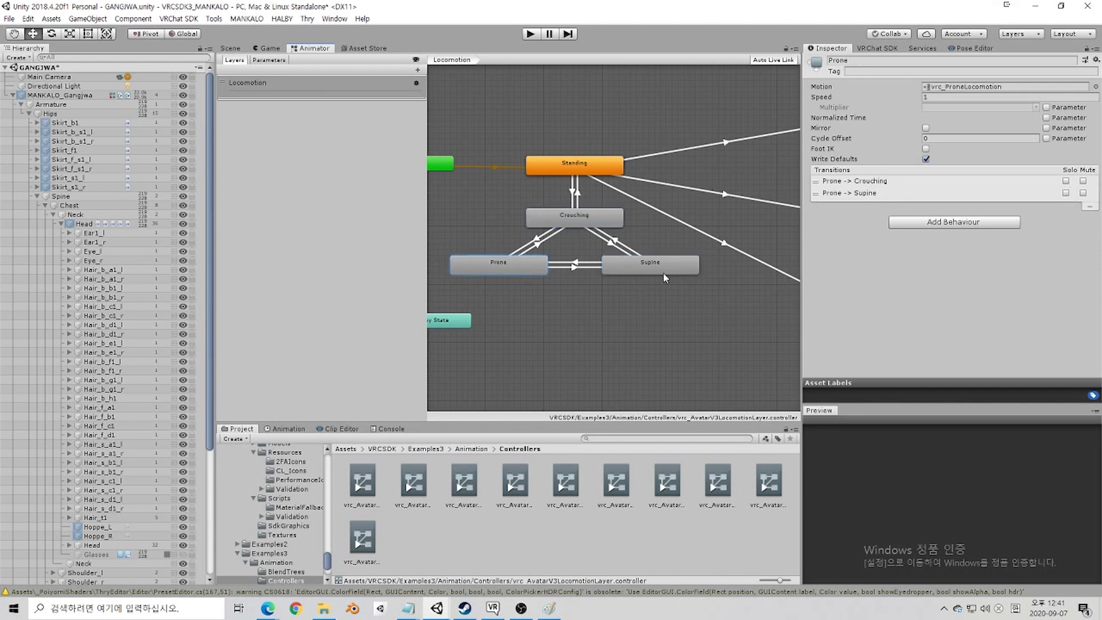
left_click(663, 272)
left_click(615, 224)
left_click(608, 153)
left_click(591, 168)
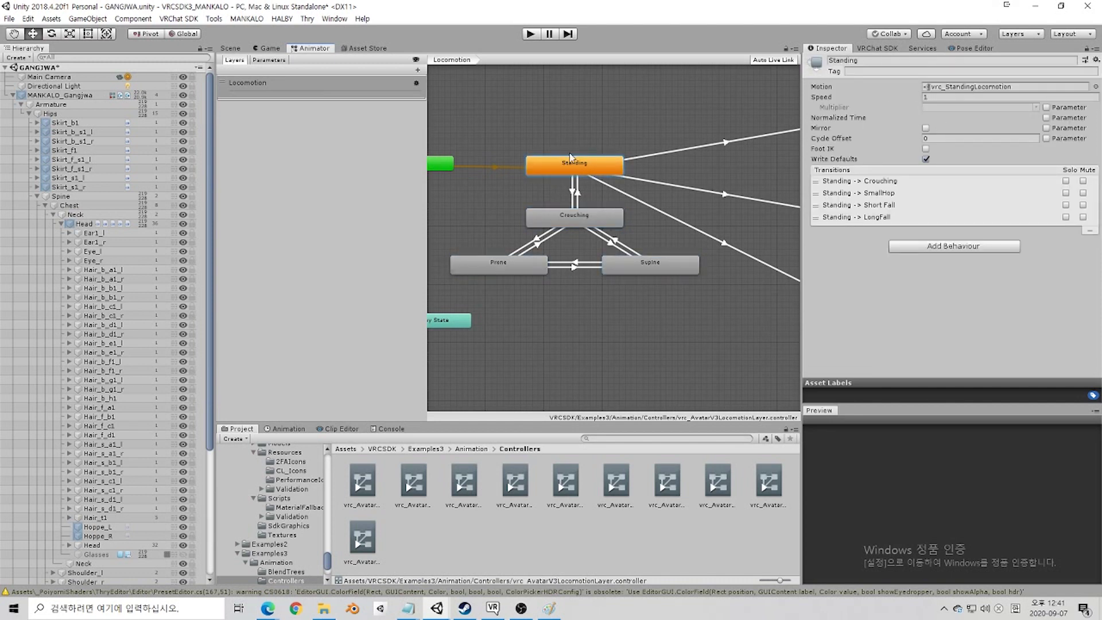
Step: Open the Standing state's blend tree and examine its sprint and run clips and the vrc_StandingLocomotion motion list
double_click(574, 166)
double_click(580, 122)
scroll(613, 190, "down", 4)
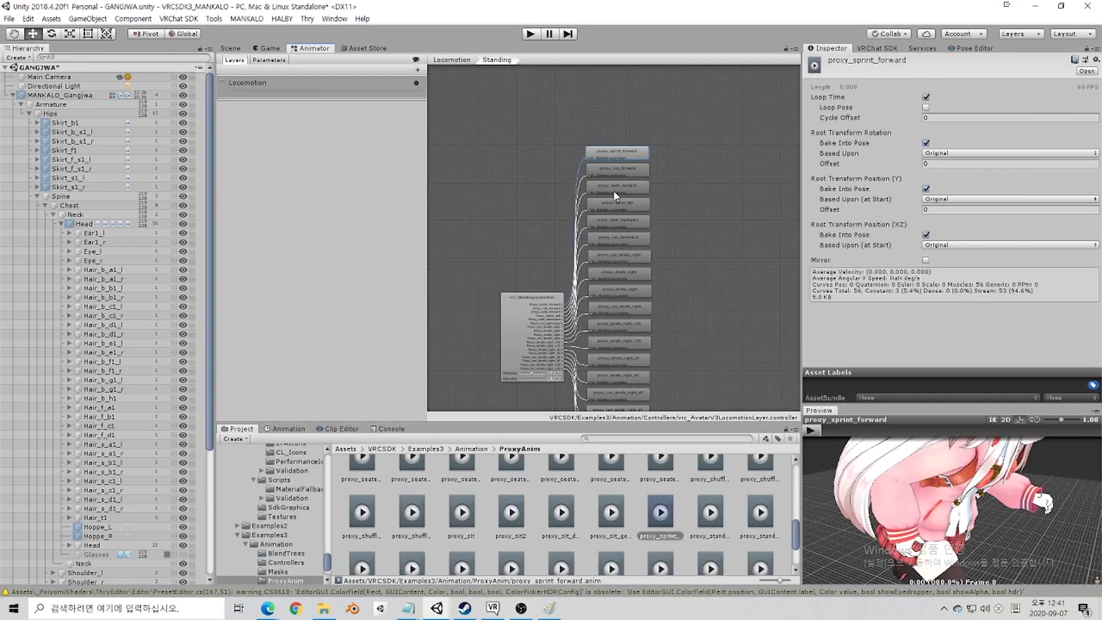
middle_click_drag(602, 264, 610, 233)
left_click(630, 140)
left_click(544, 281)
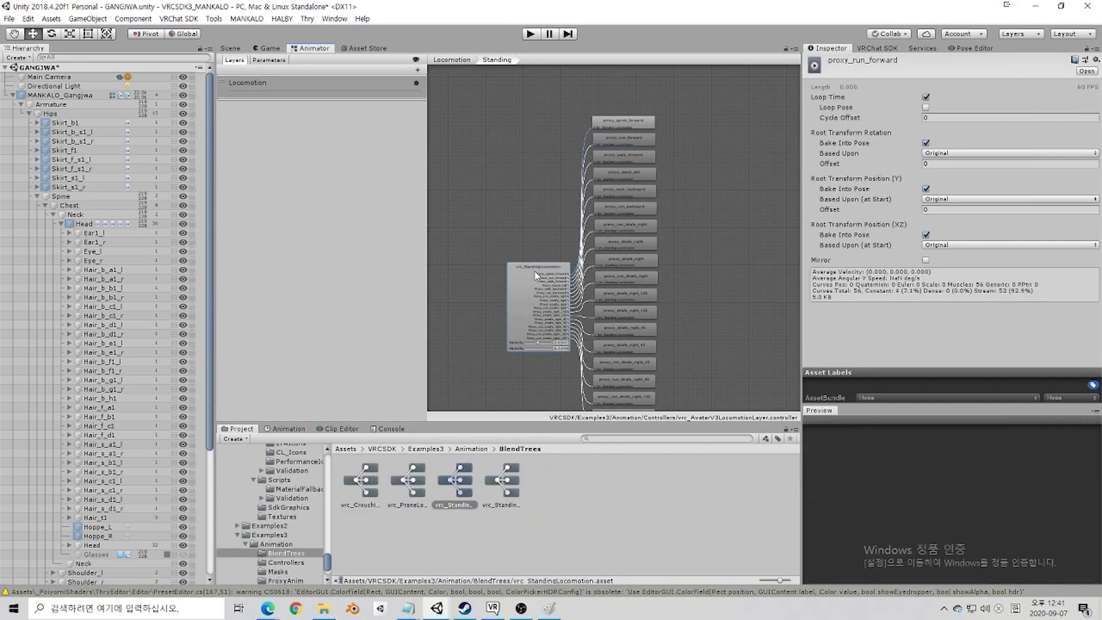
scroll(896, 257, "down", 3)
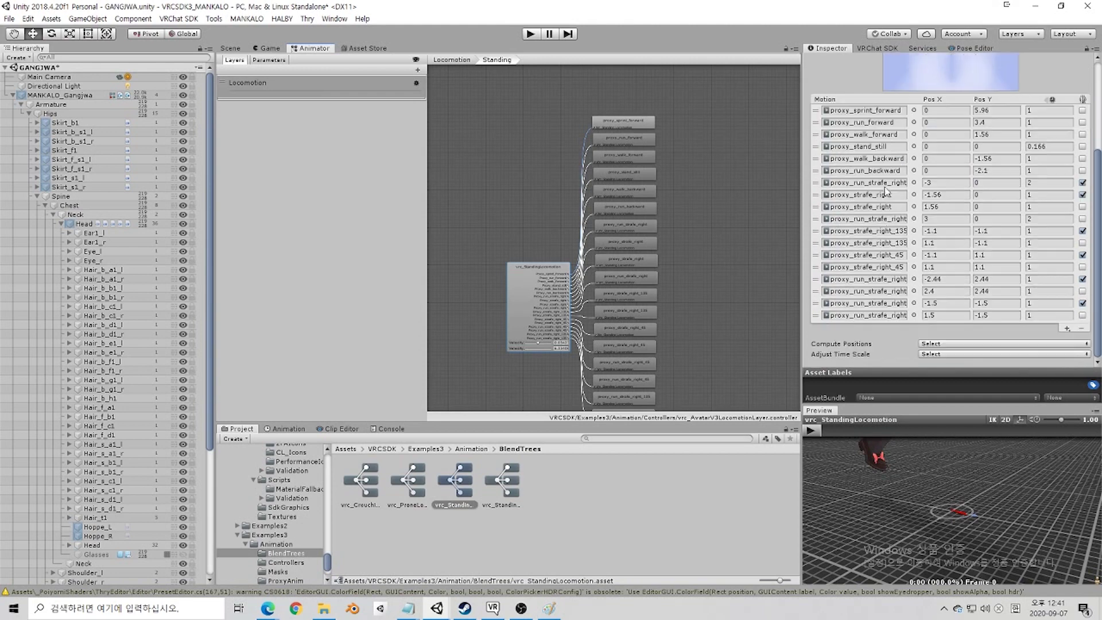
scroll(887, 192, "down", 3)
scroll(954, 105, "up", 3)
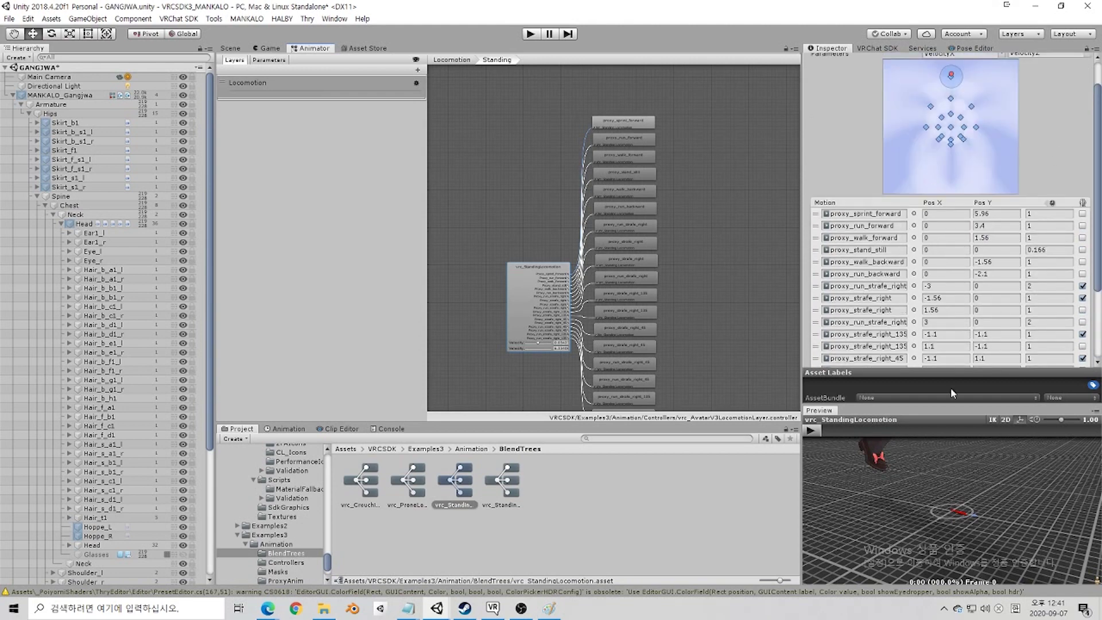
Step: Preview the vrc_StandingLocomotion blend from the sprint position to the centre of the blend graph, and return to the Locomotion layer
left_click_drag(953, 476, 978, 462)
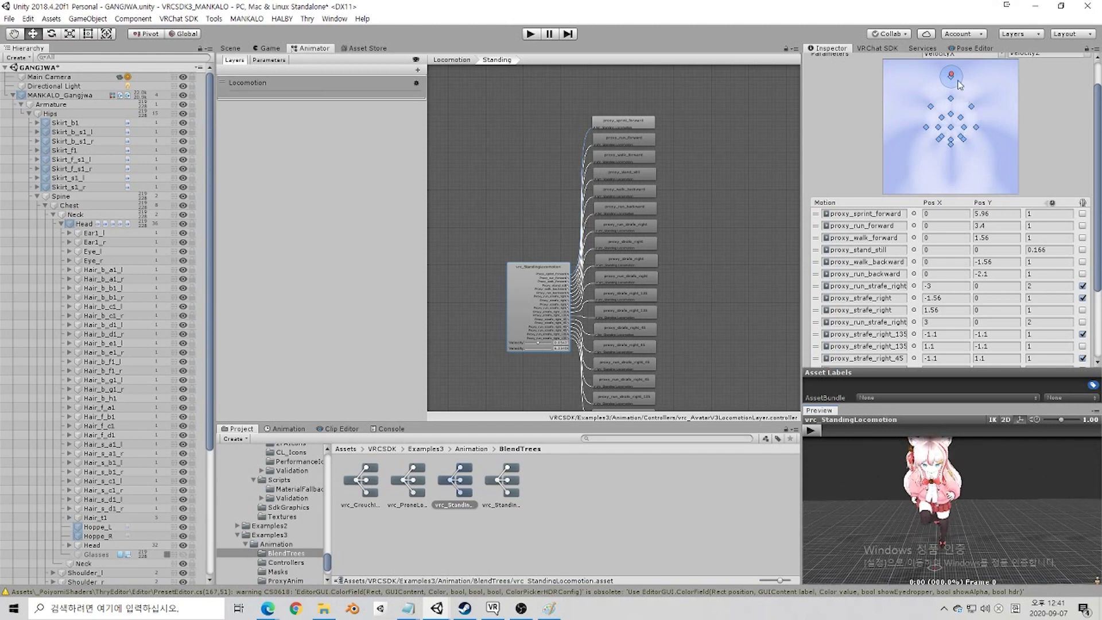
left_click_drag(958, 83, 985, 162)
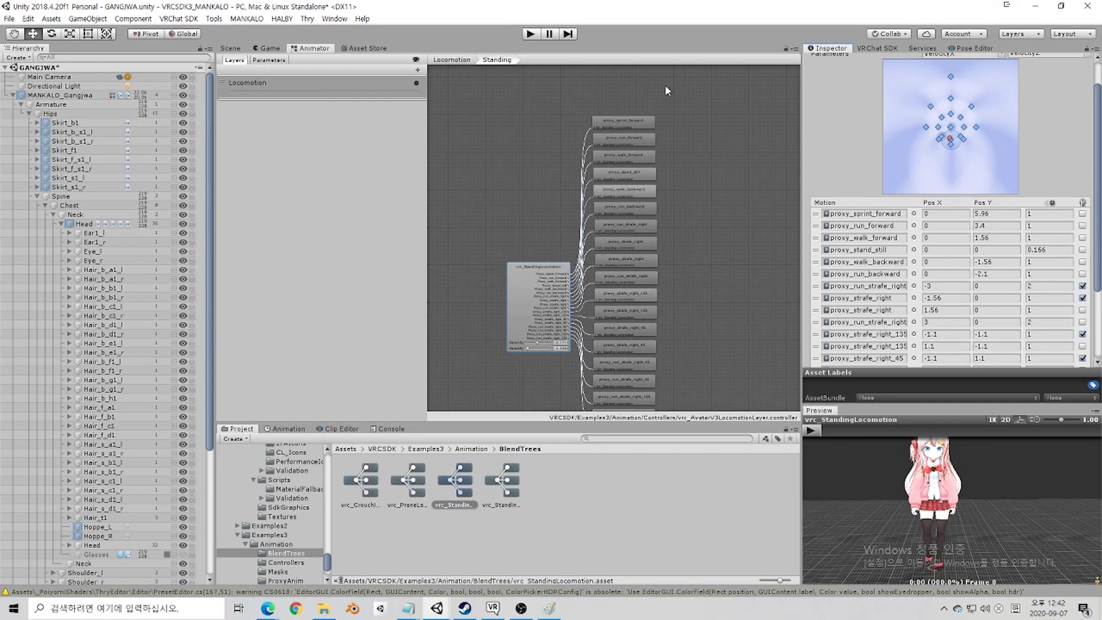
left_click(433, 59)
Step: Inspect the Short Fall state and the conditions of the transitions from Standing to Short Fall and Standing to LongFall
left_click(642, 285)
scroll(659, 278, "down", 3)
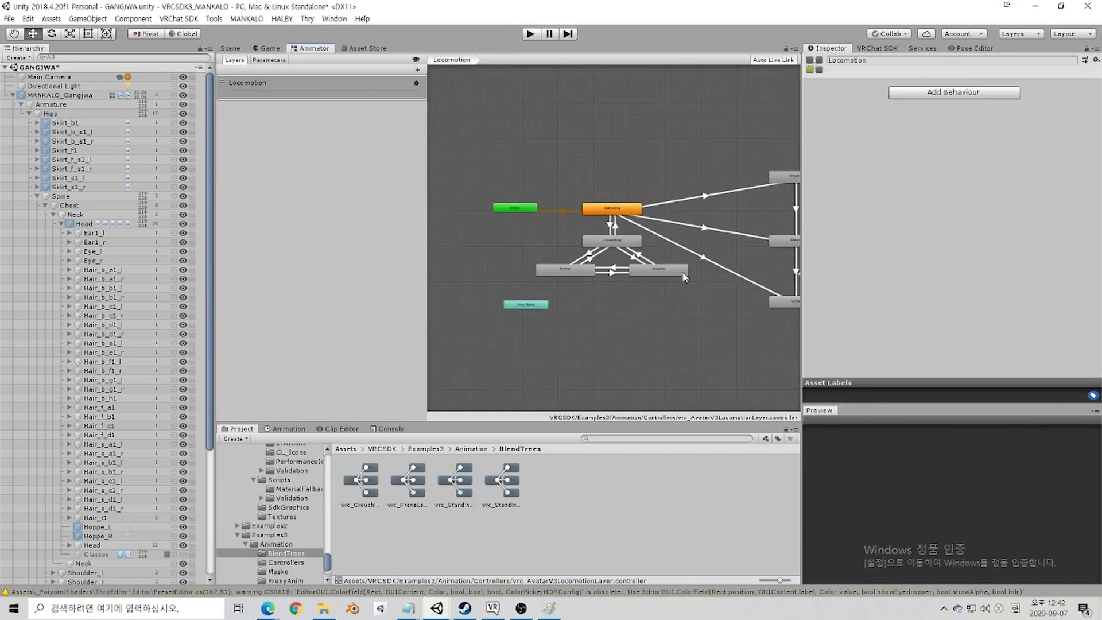
middle_click_drag(682, 271, 591, 229)
left_click(475, 232)
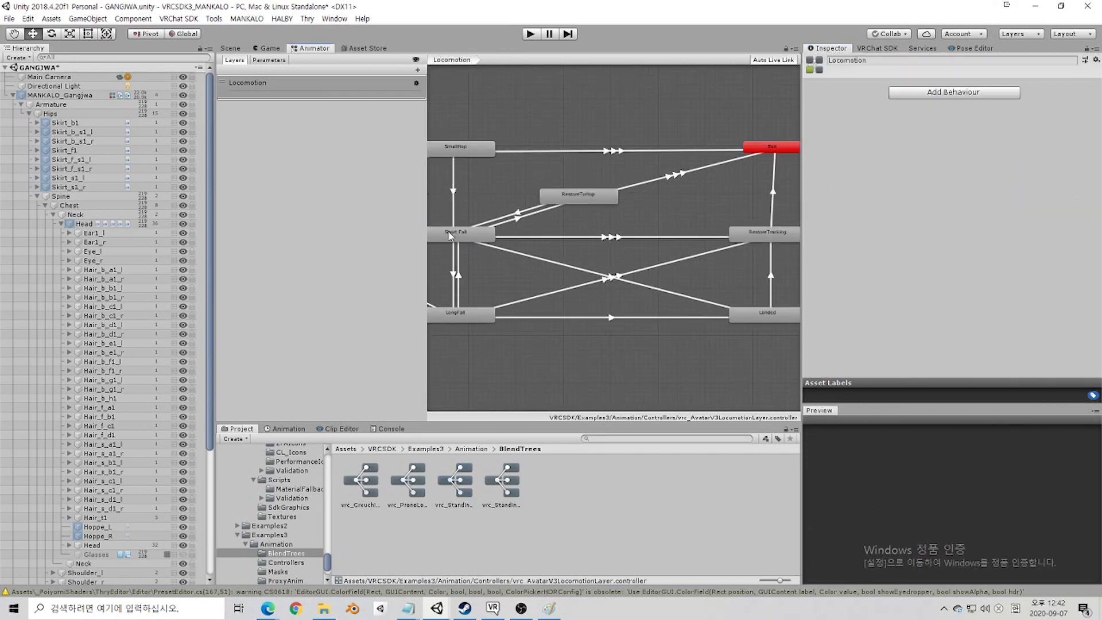
middle_click_drag(481, 301, 719, 265)
middle_click_drag(437, 282, 597, 277)
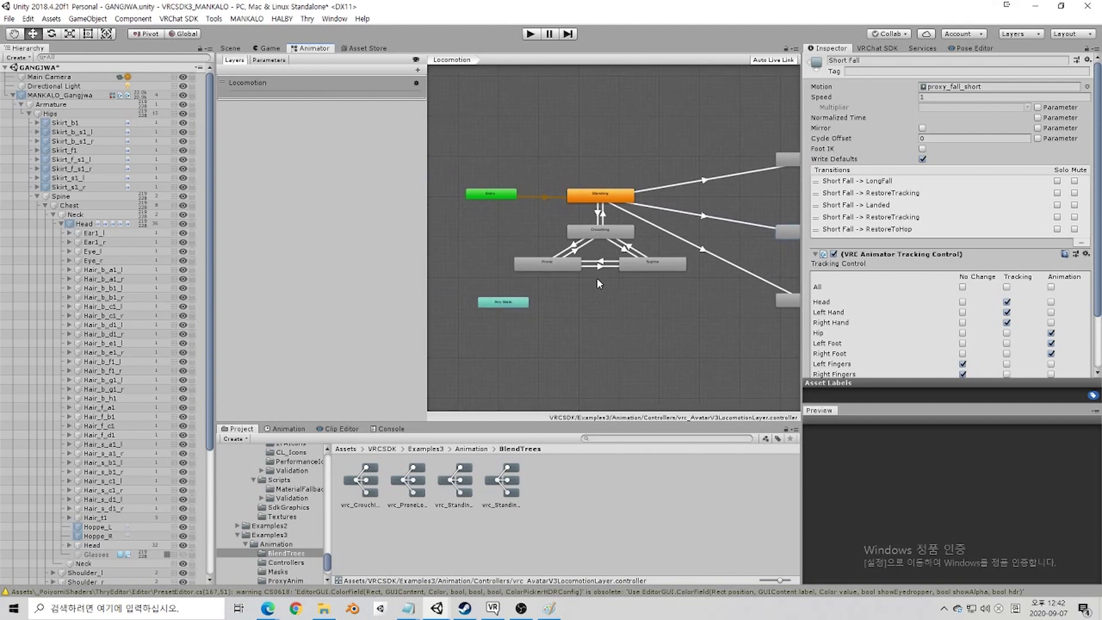
left_click(720, 218)
scroll(860, 327, "down", 1)
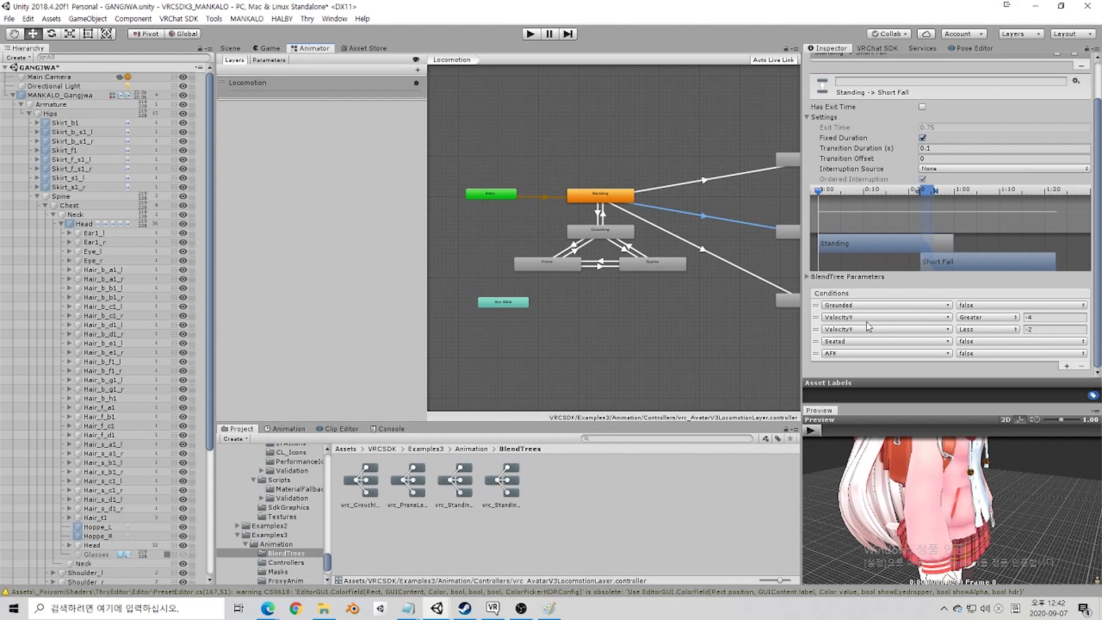
middle_click_drag(727, 320, 552, 318)
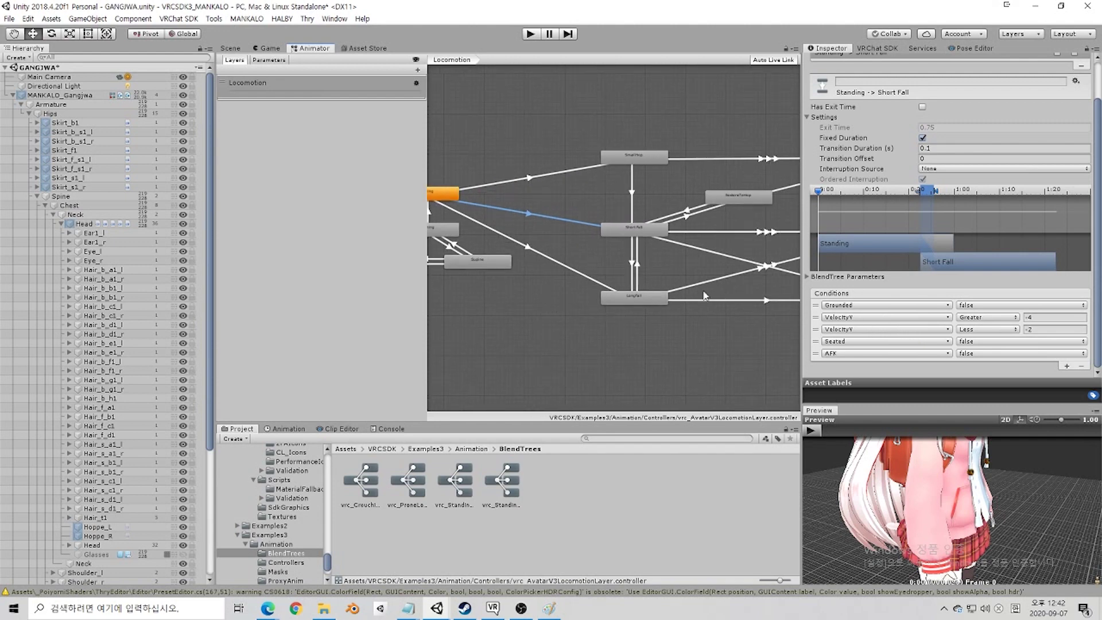
left_click(591, 278)
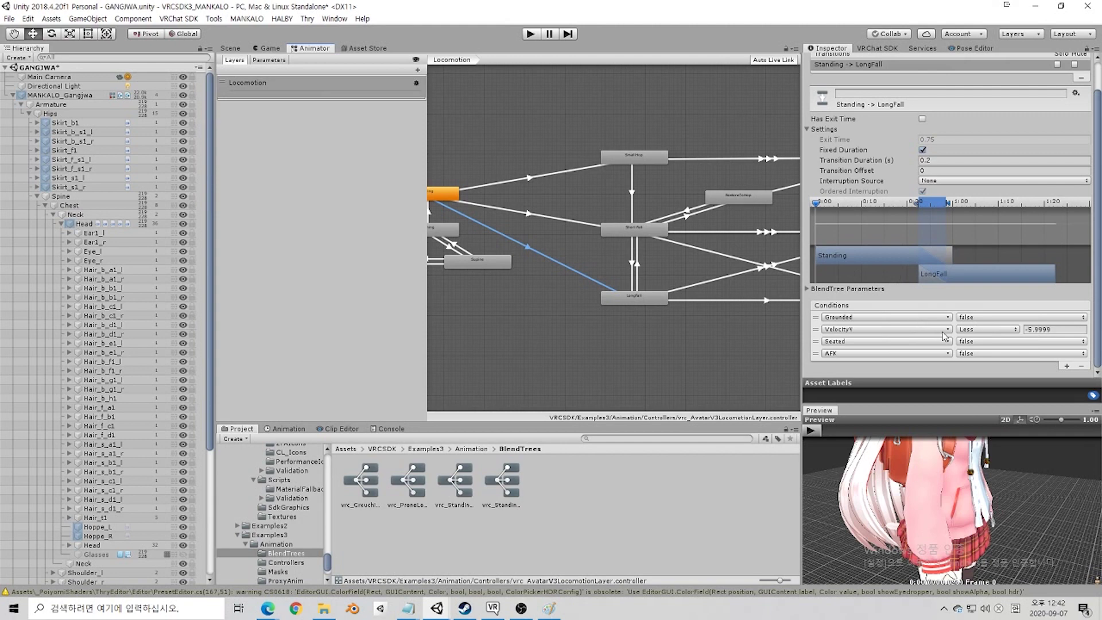
Step: Open SampleScene from the project's Scenes folder, saving the changes made to the GANGJWA scene
left_click(230, 48)
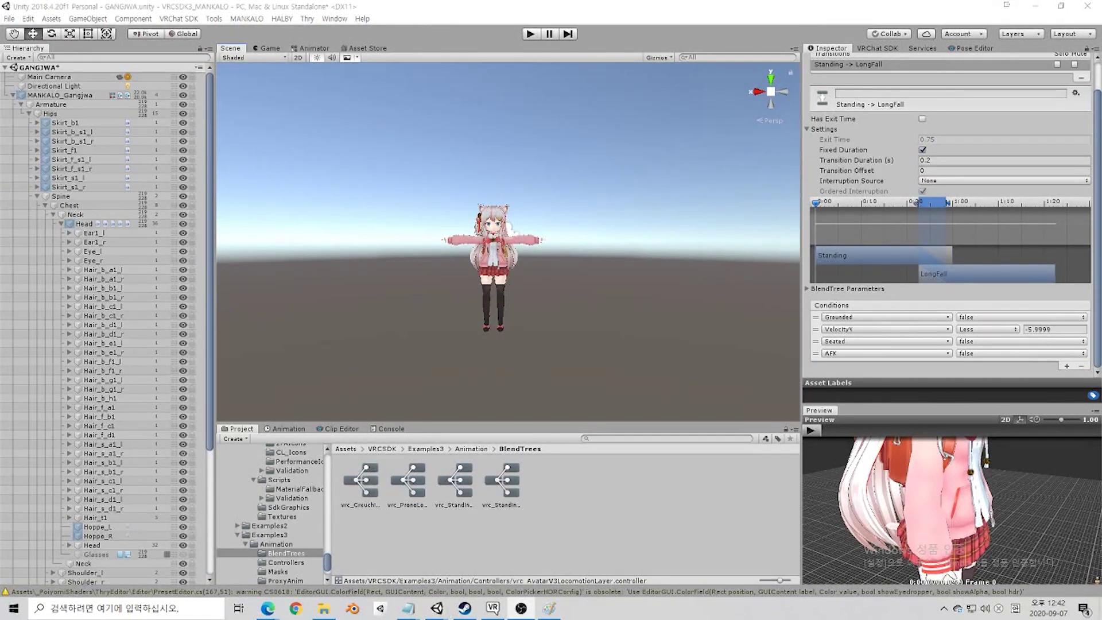
left_click(345, 448)
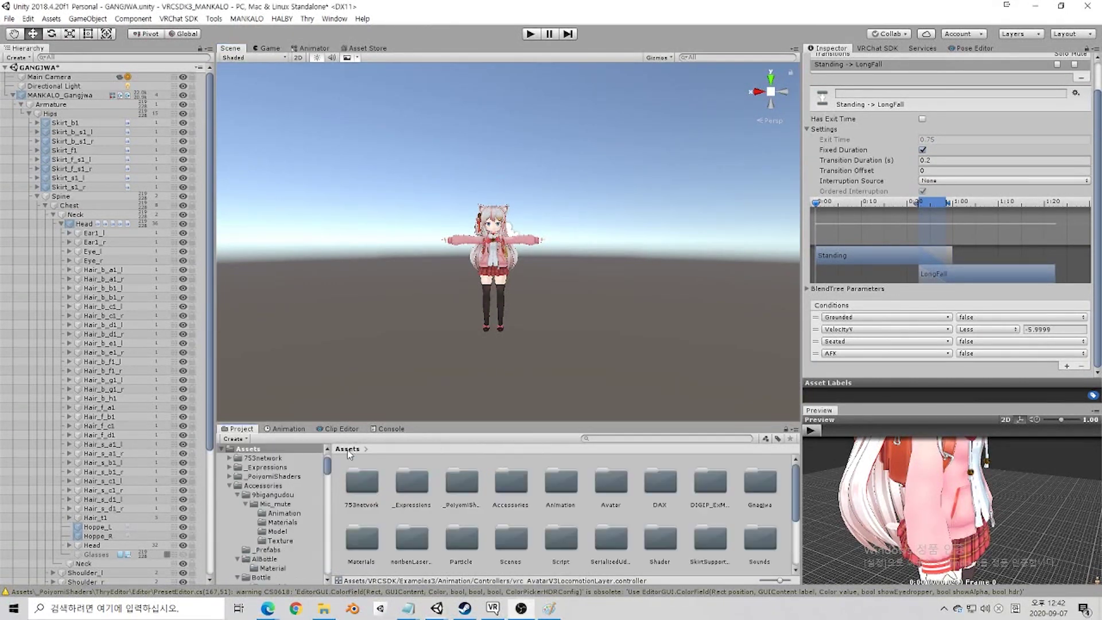
scroll(528, 522, "up", 2)
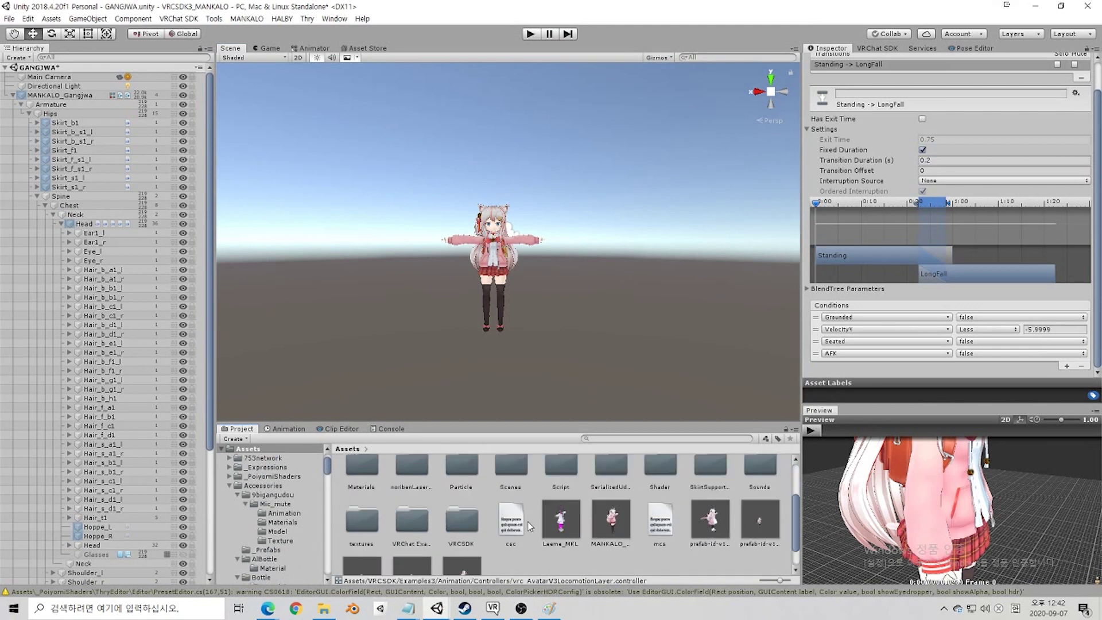
double_click(511, 474)
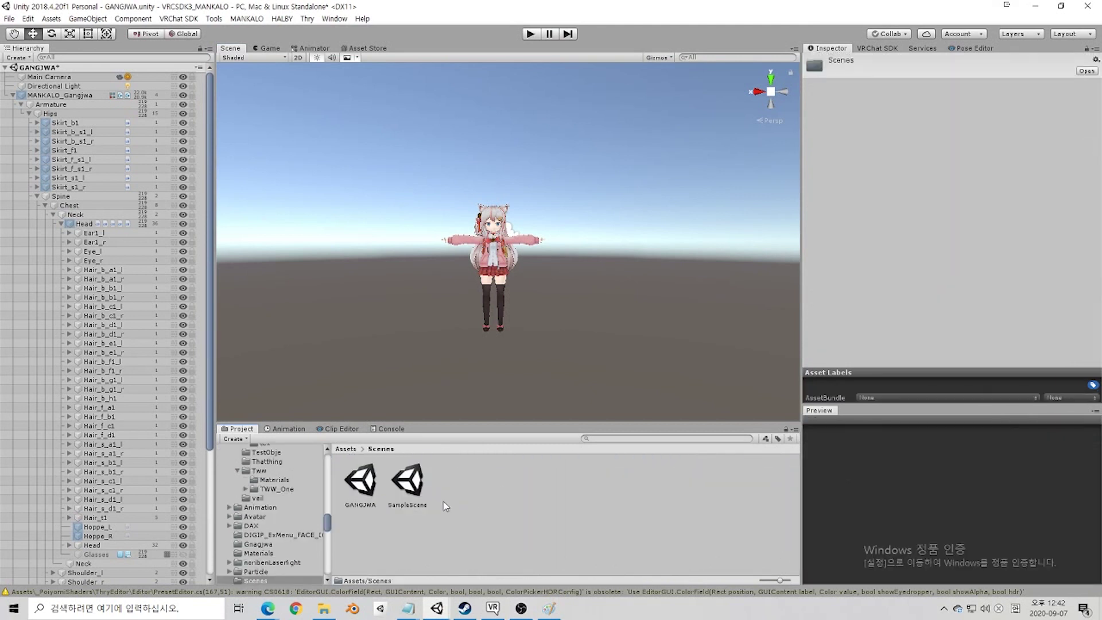
double_click(402, 489)
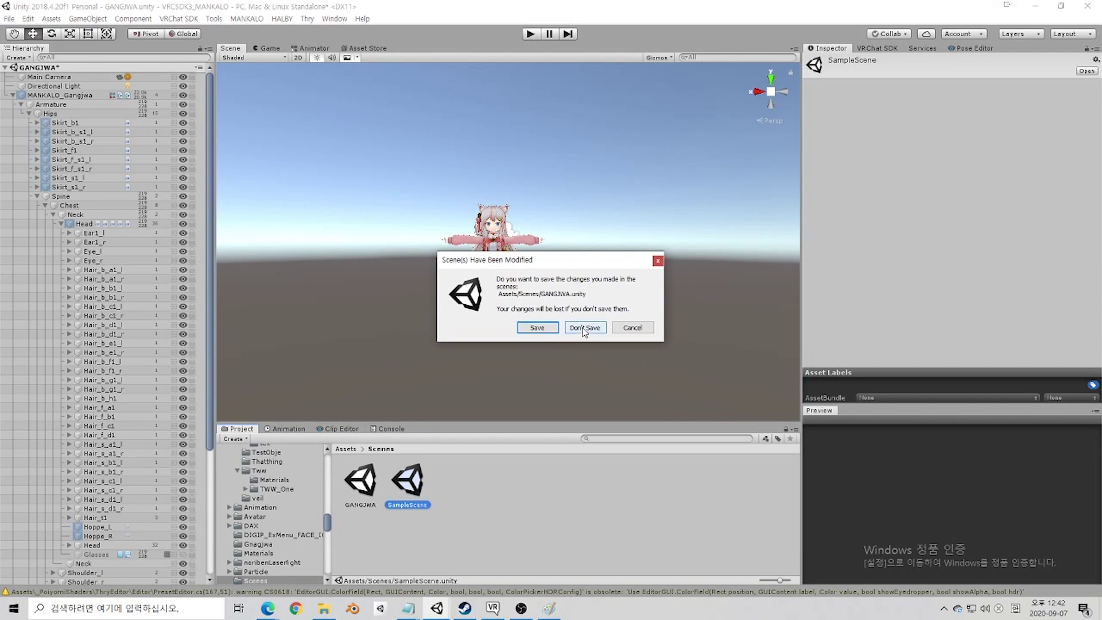
left_click(550, 328)
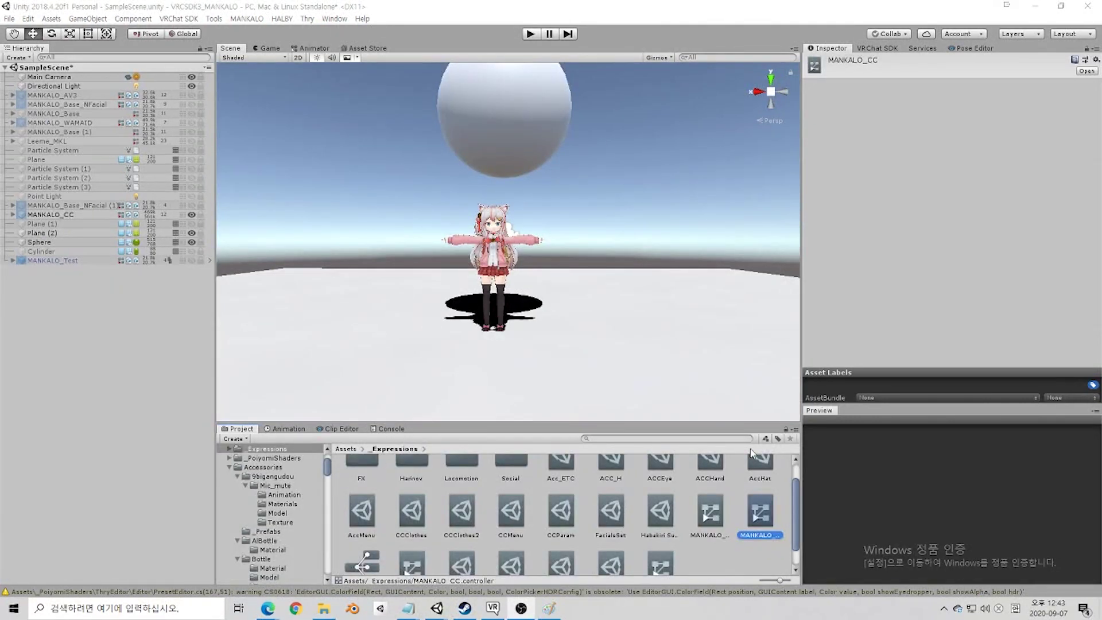
Step: Select the MANKALO_CC controller in the _Expressions folder and show it in the Animator
left_click(761, 479)
left_click(765, 538)
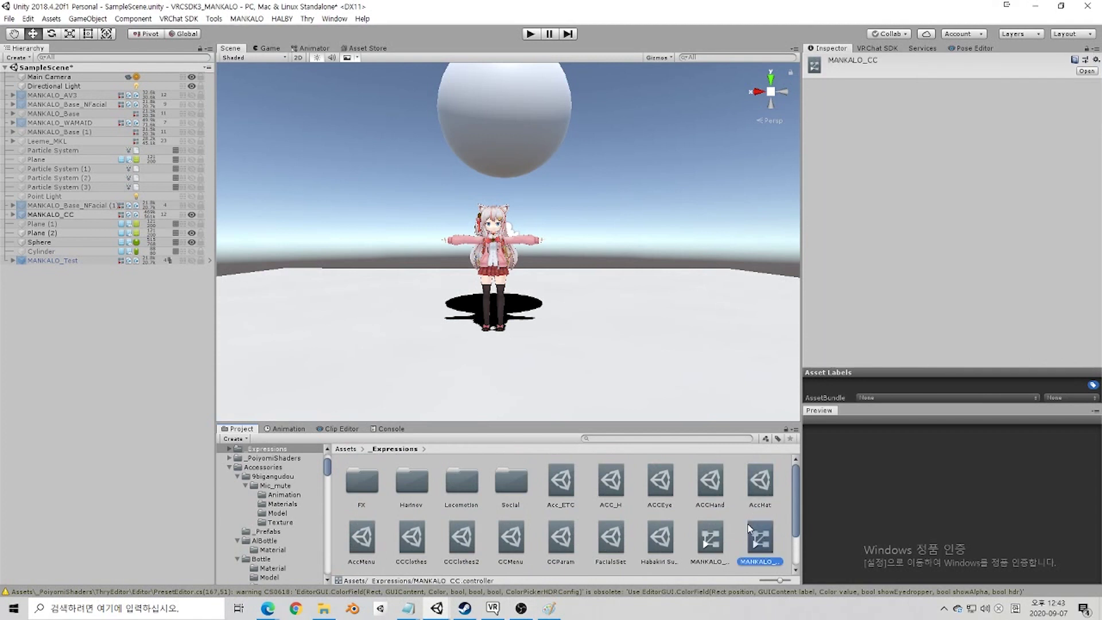
left_click(769, 504)
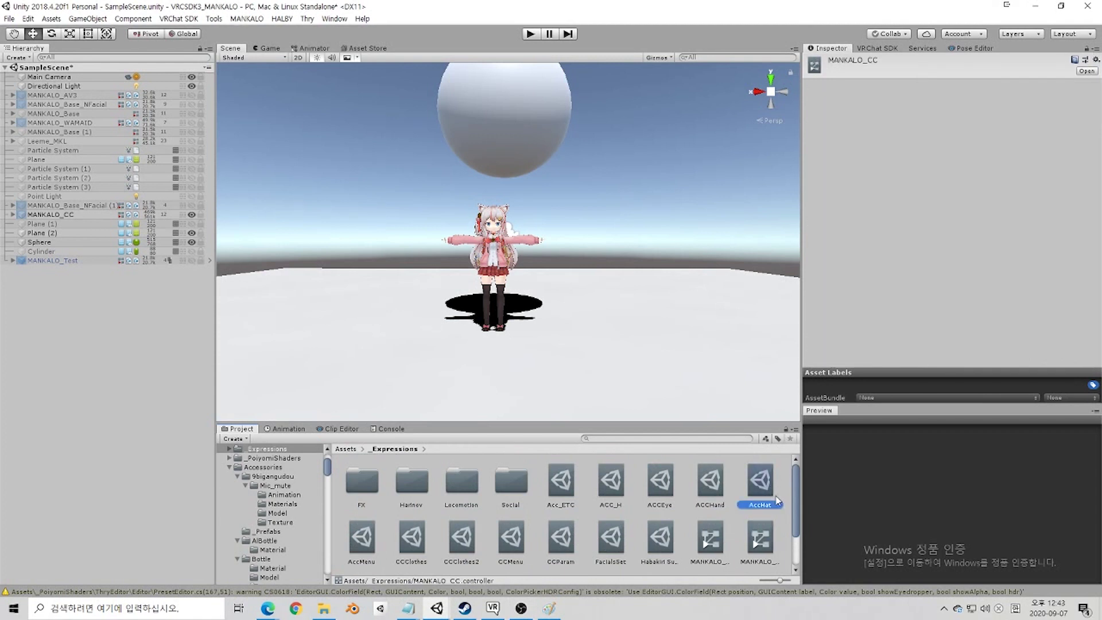
left_click(763, 535)
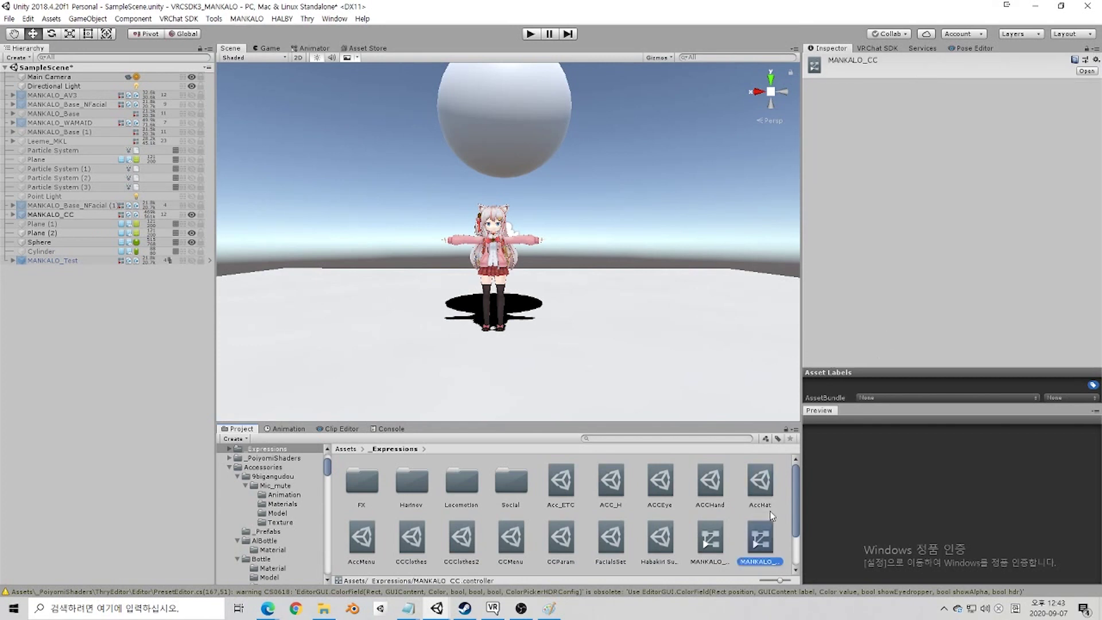
left_click(319, 48)
Step: Examine the state graphs of the Voice_Control and VoiceActive layers in the MANKALO_CC controller
scroll(253, 201, "down", 1)
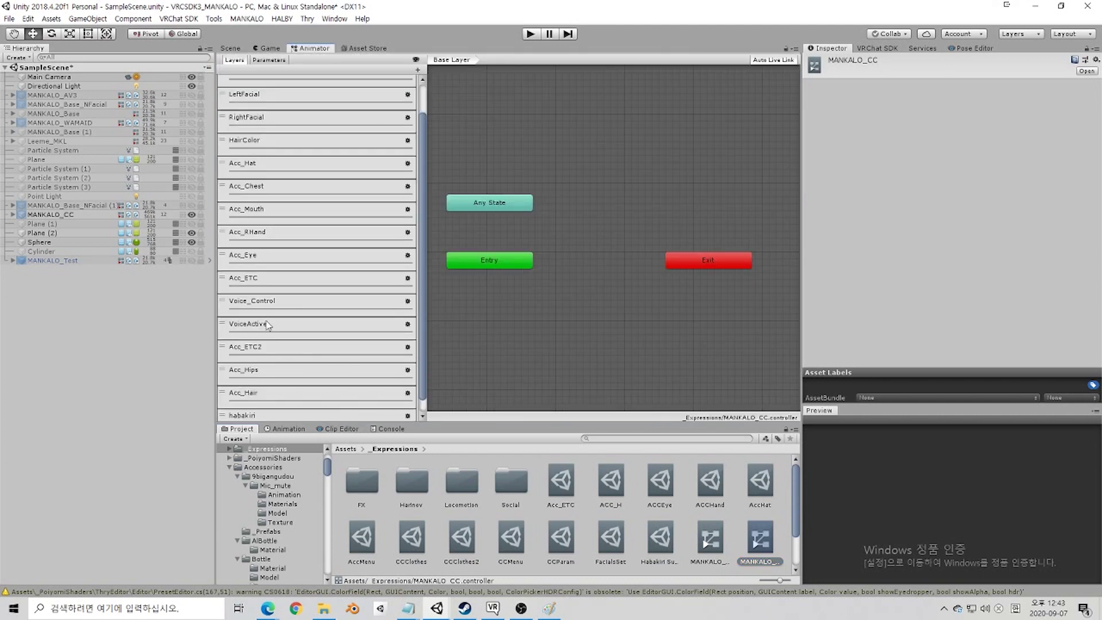
left_click(260, 301)
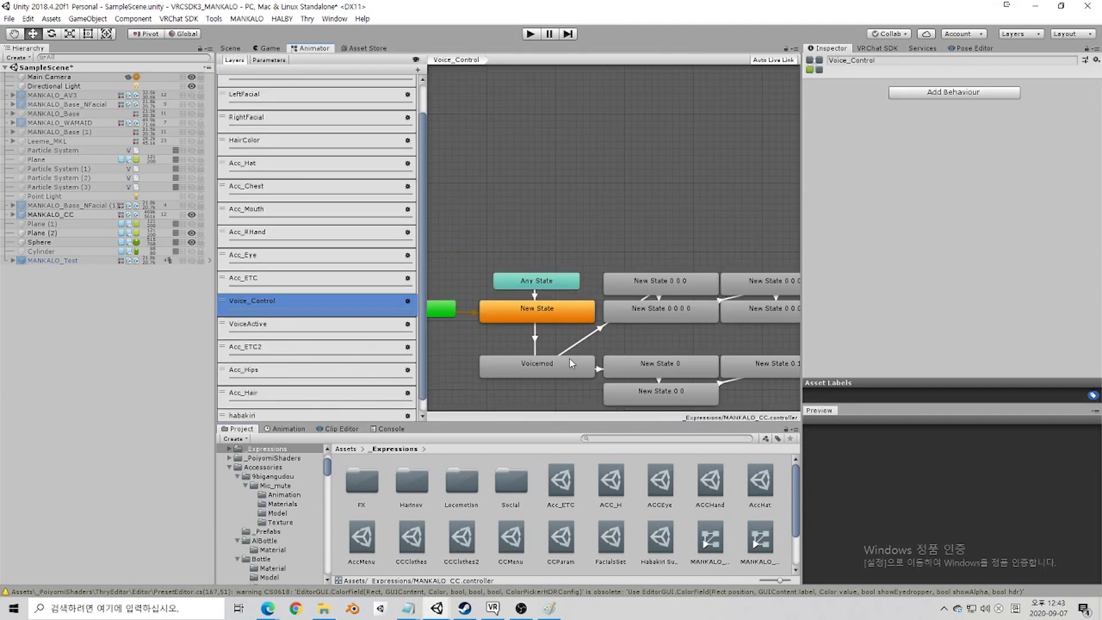
scroll(549, 300, "down", 4)
scroll(549, 301, "up", 2)
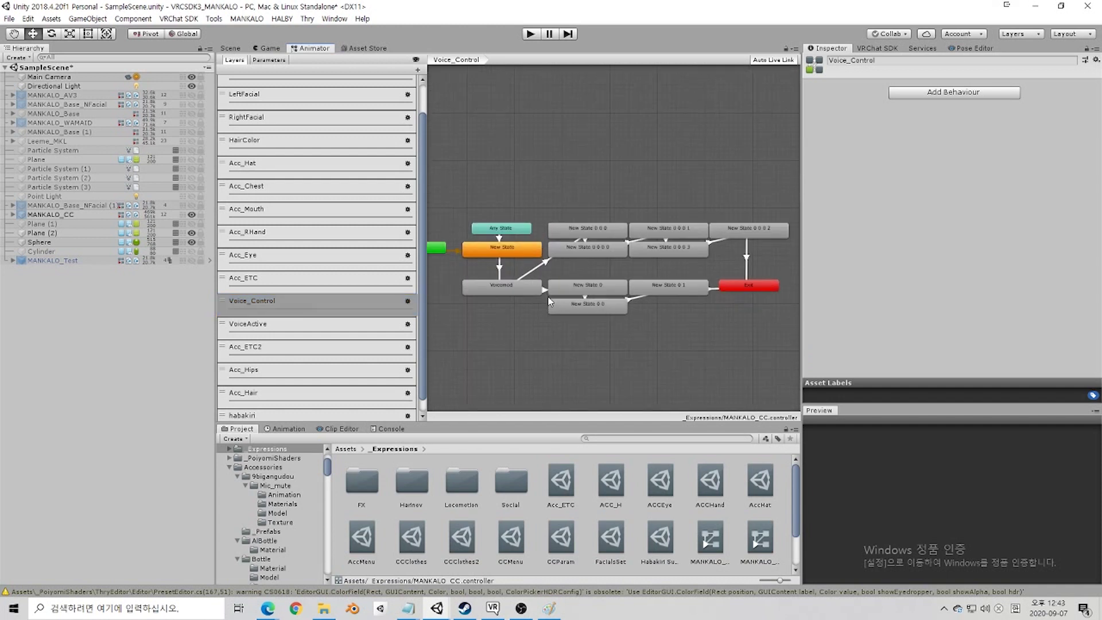
left_click(281, 325)
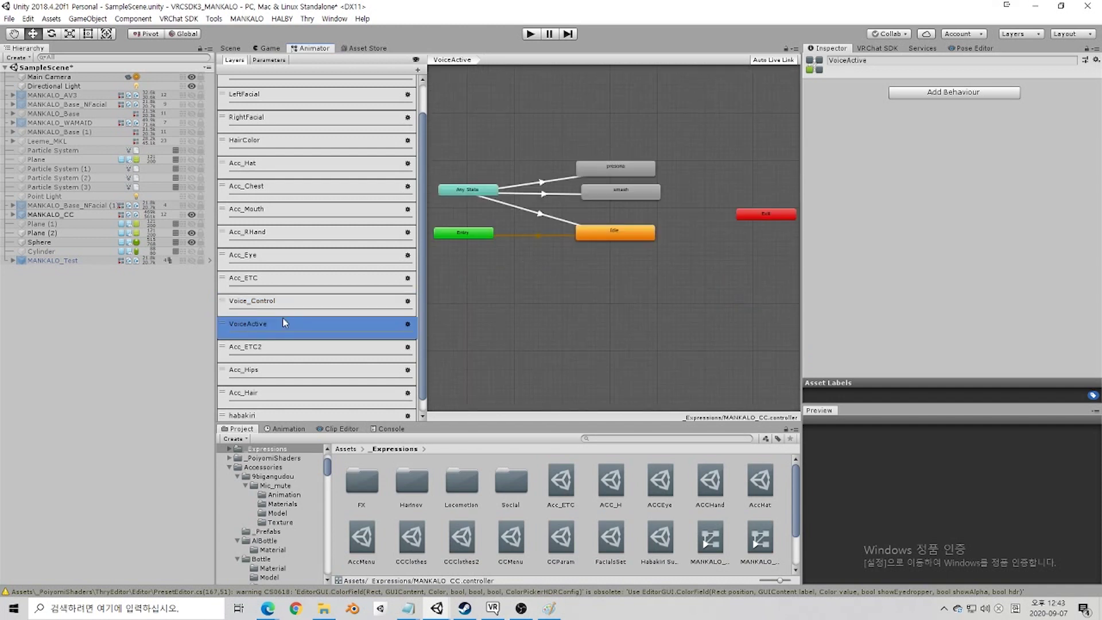
scroll(280, 309, "up", 2)
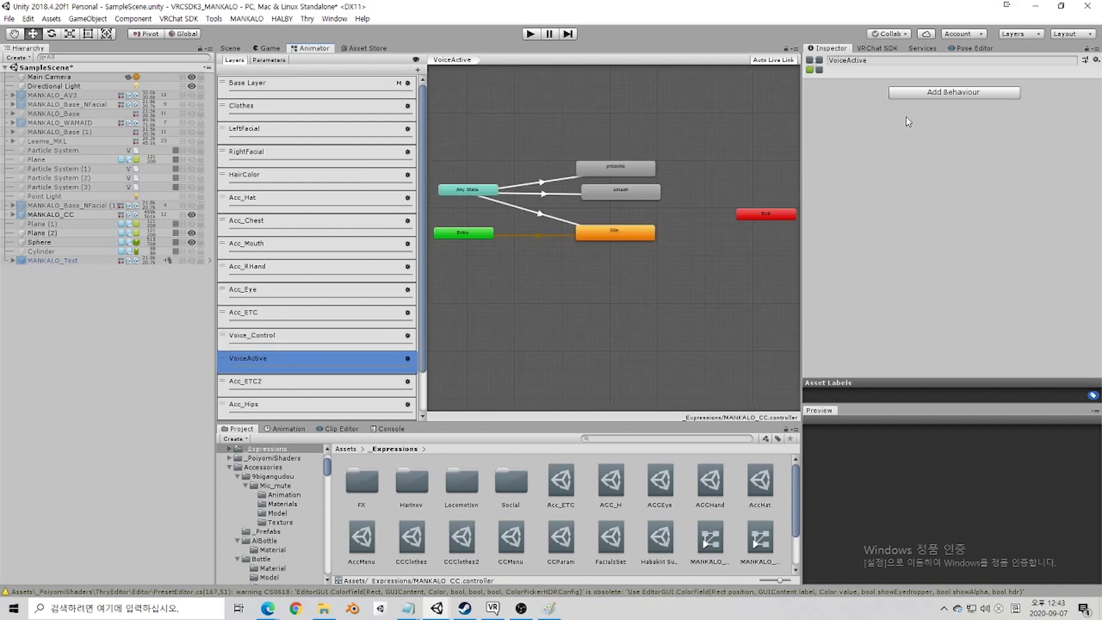
Step: Add the VRCAvatarParameterDriver and VRCAnimatorTrackingControl behaviours to the smash state of the VoiceActive layer
left_click(617, 195)
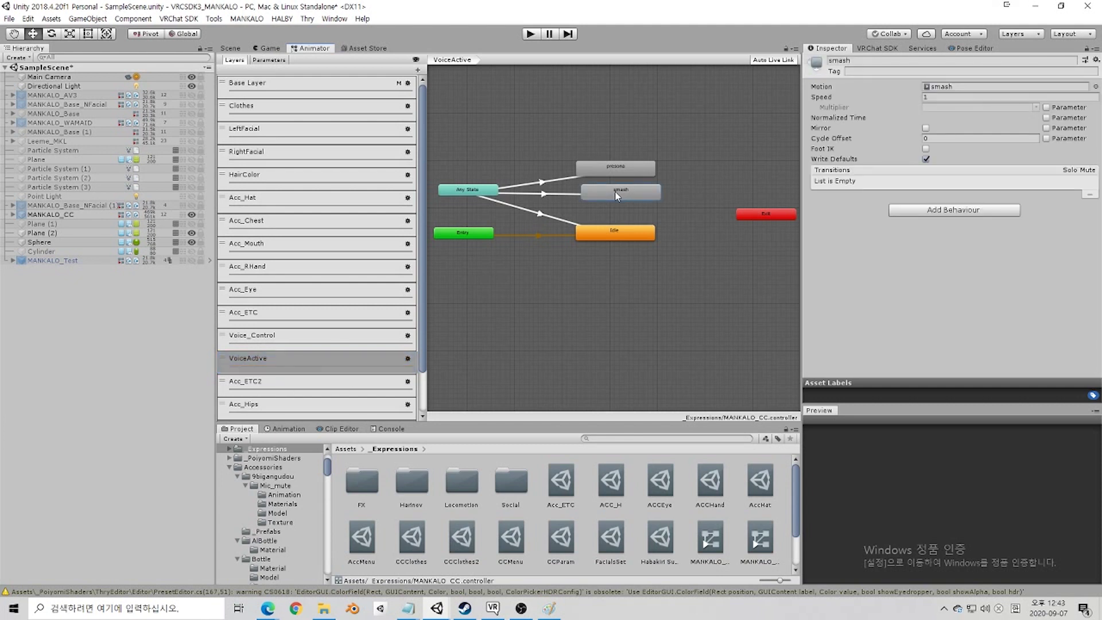
left_click(950, 211)
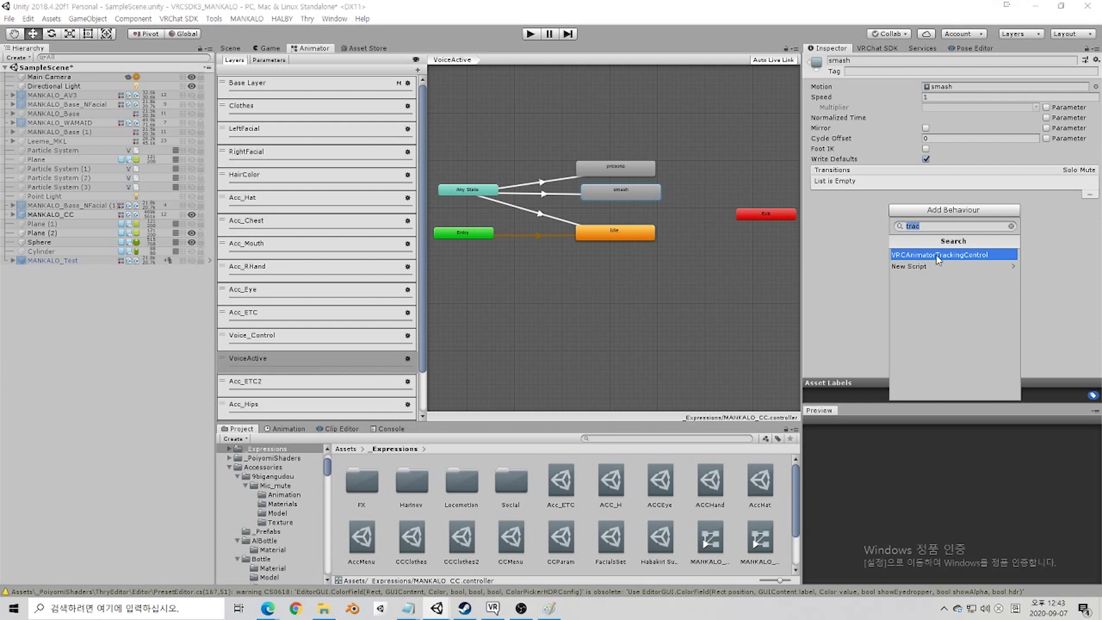
key("BackSpace")
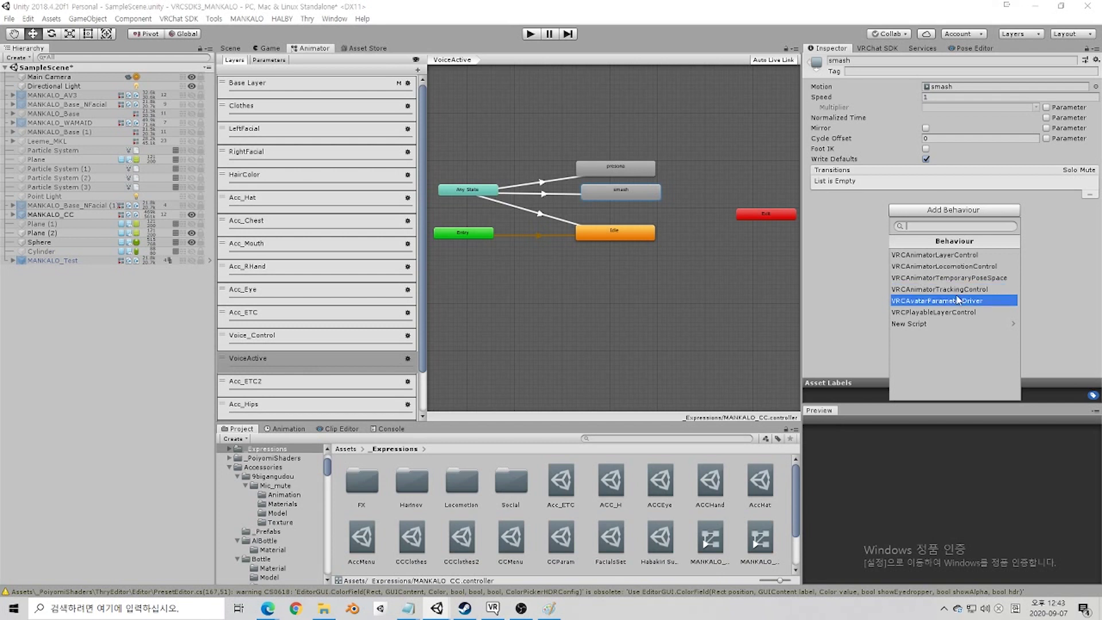
left_click(975, 301)
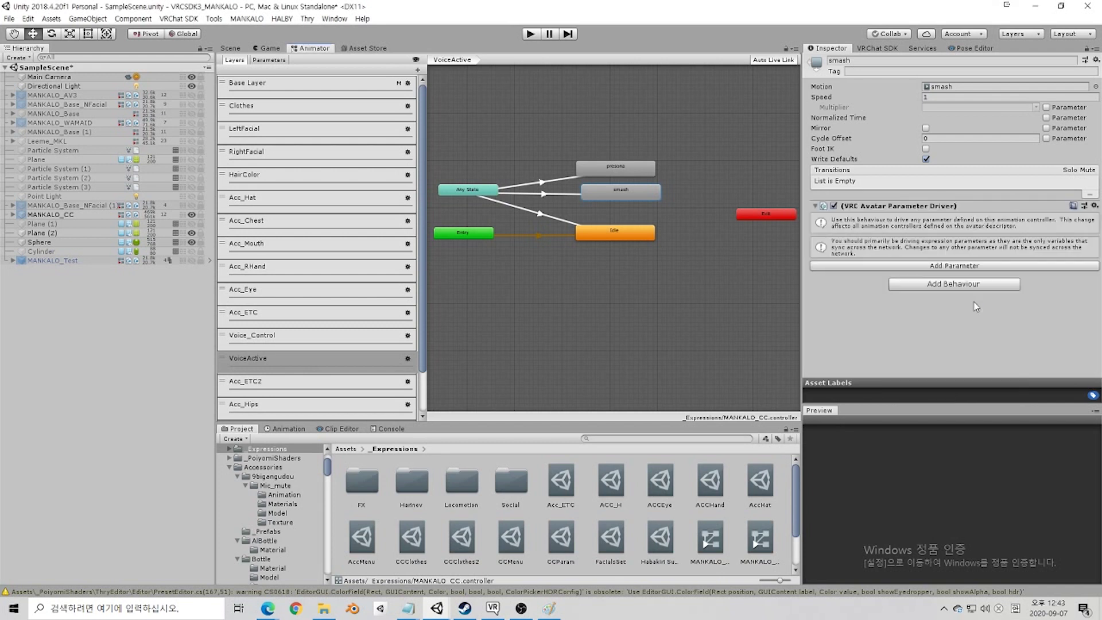
left_click(960, 285)
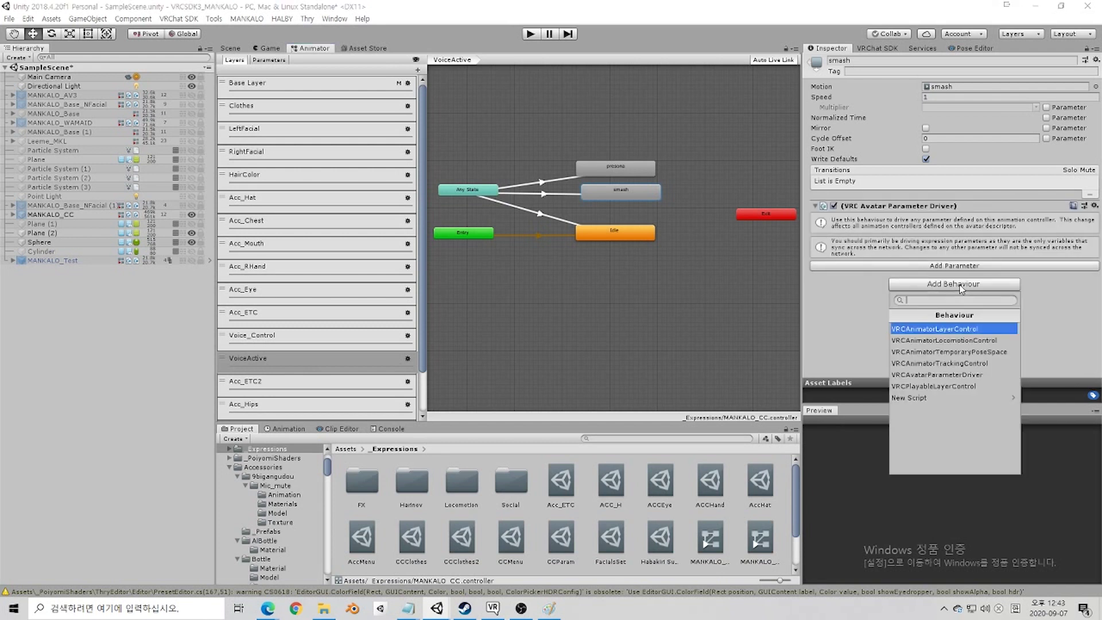
left_click(972, 363)
scroll(959, 326, "down", 4)
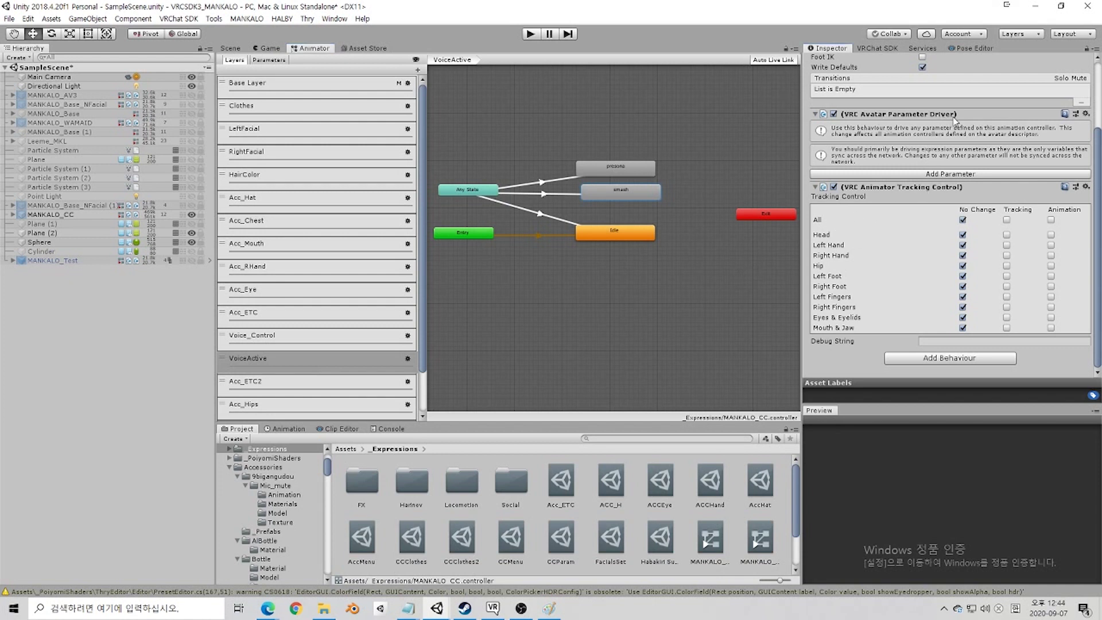
Step: Make the smash state's Avatar Parameter Driver drive the Cloth parameter with a value of 3
left_click(60, 216)
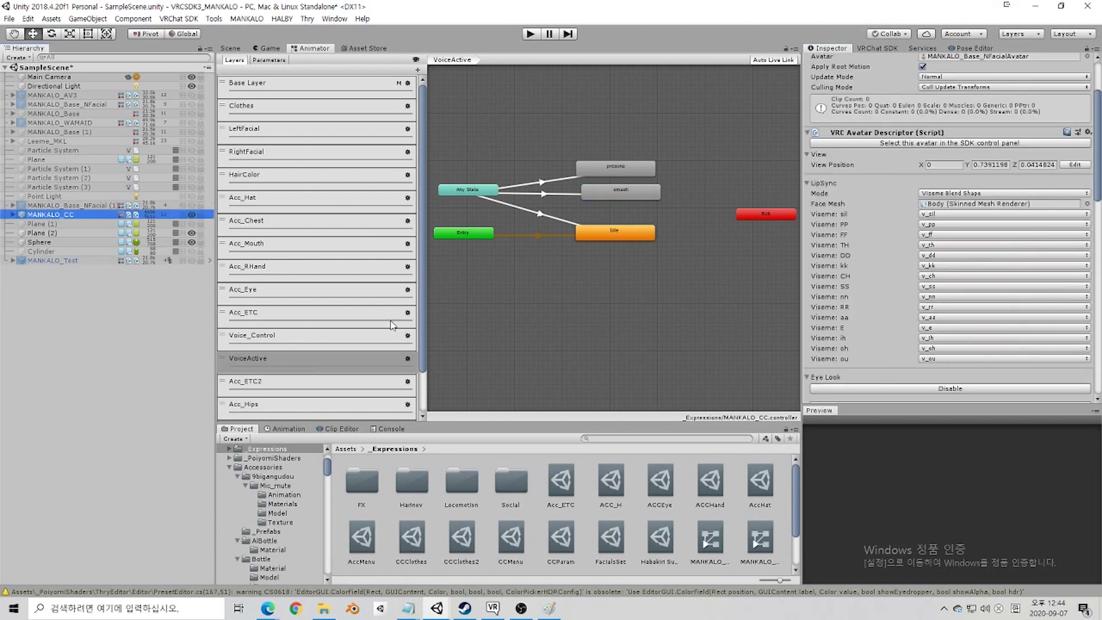
left_click(628, 172)
left_click(627, 193)
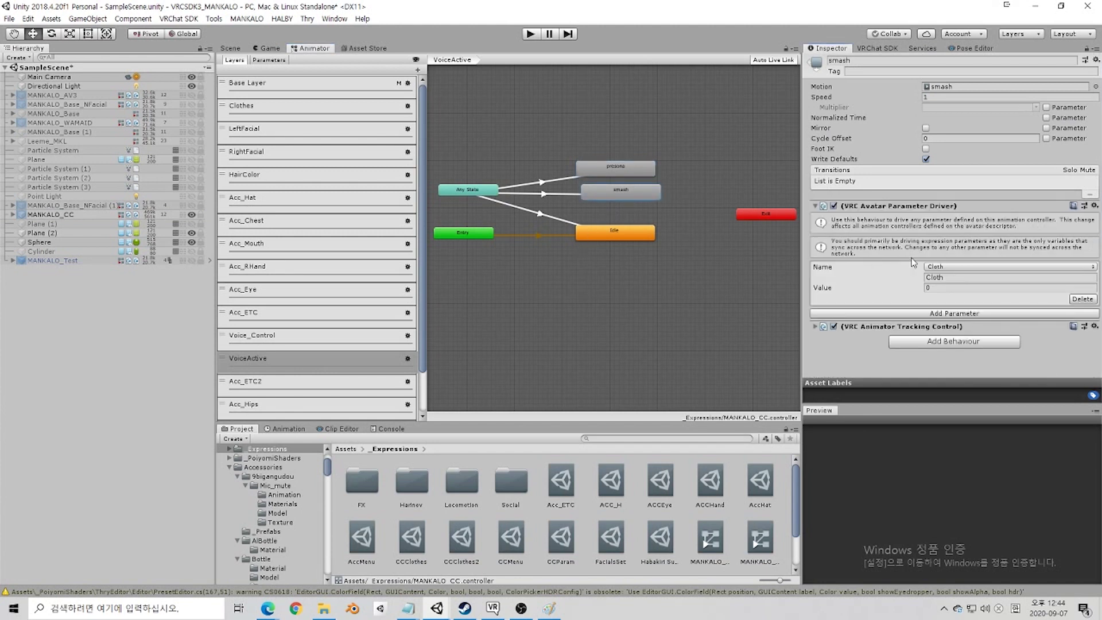
left_click(942, 287)
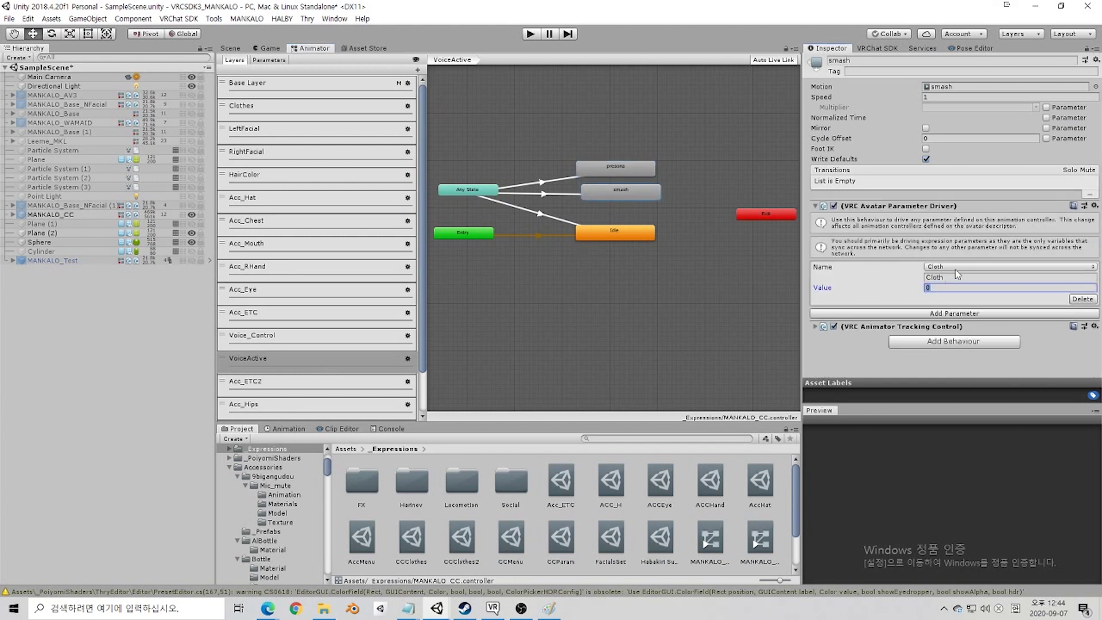
left_click(956, 269)
left_click(900, 274)
left_click(942, 289)
type("3")
Step: Examine the expression parameters listed in the Parameters and CCParam assets, and return to the smash state
scroll(654, 506, "down", 2)
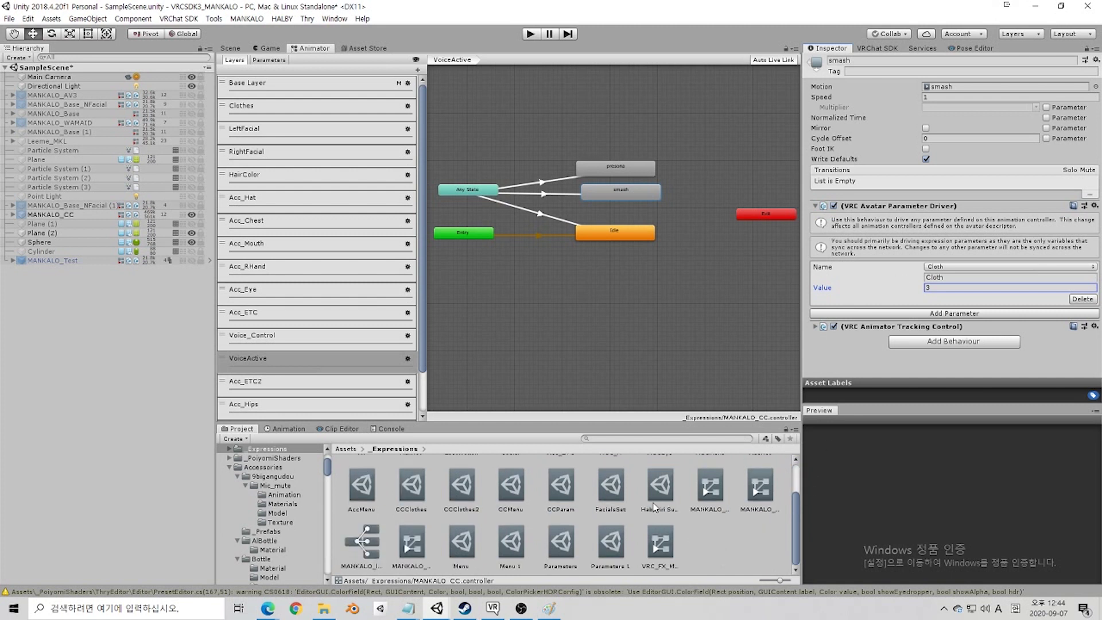
left_click(610, 542)
left_click(561, 545)
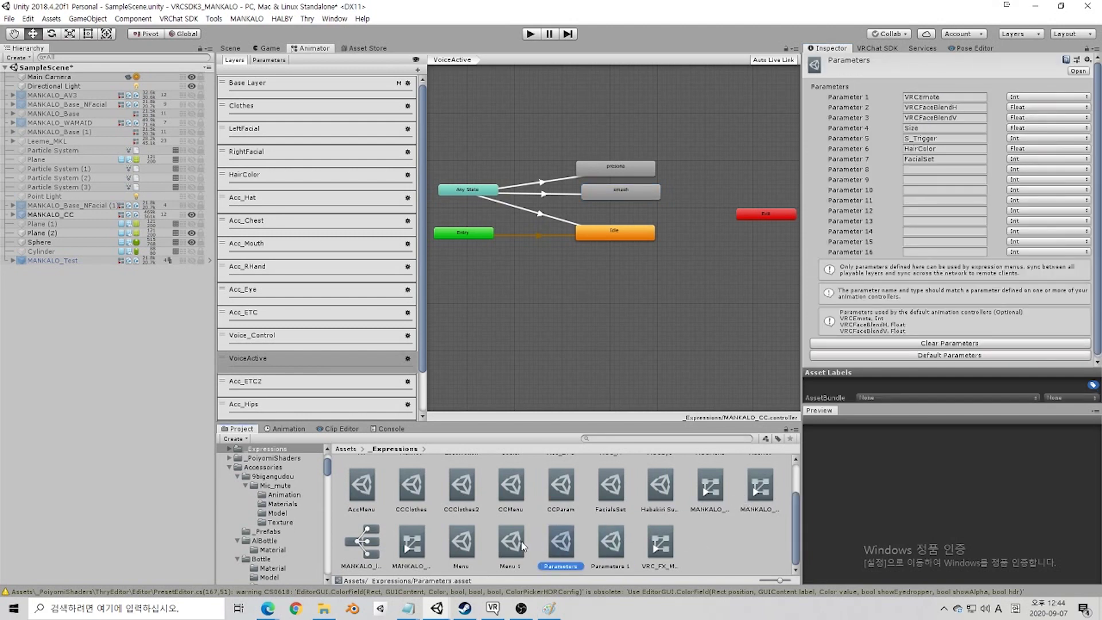
left_click(559, 488)
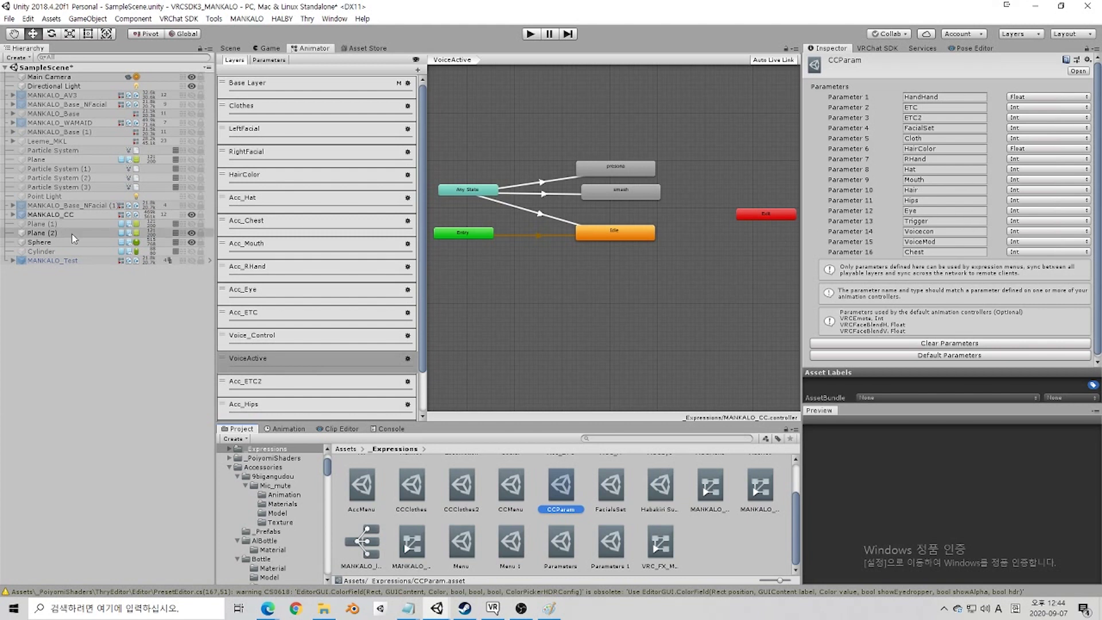
left_click(654, 195)
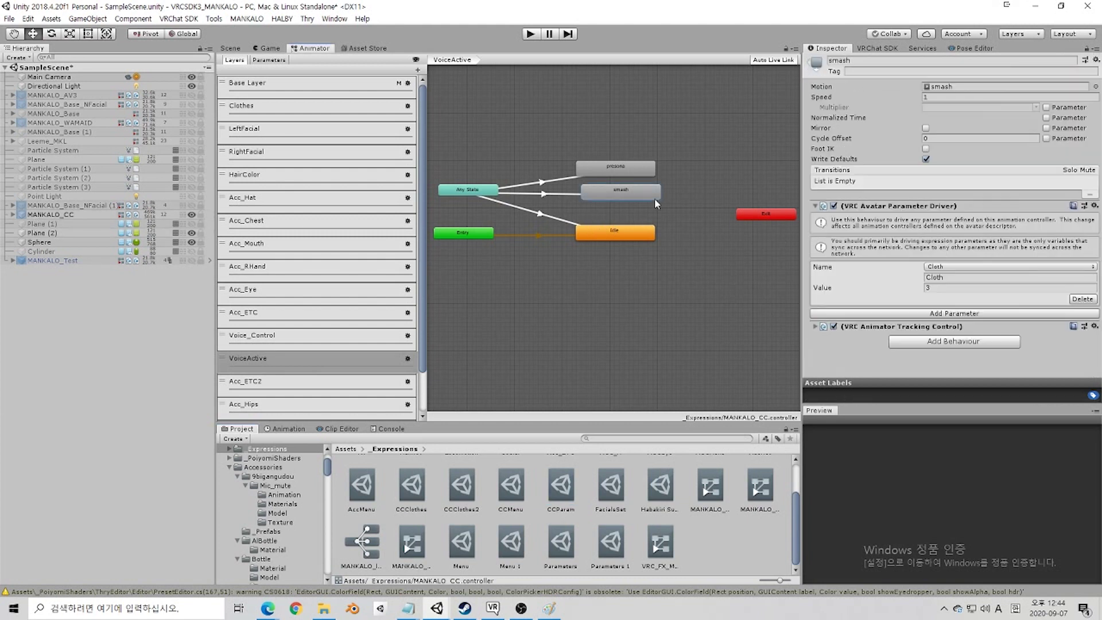
Step: Remove the VRC Avatar Parameter Driver and VRC Animator Tracking Control behaviours from the smash state
right_click(916, 210)
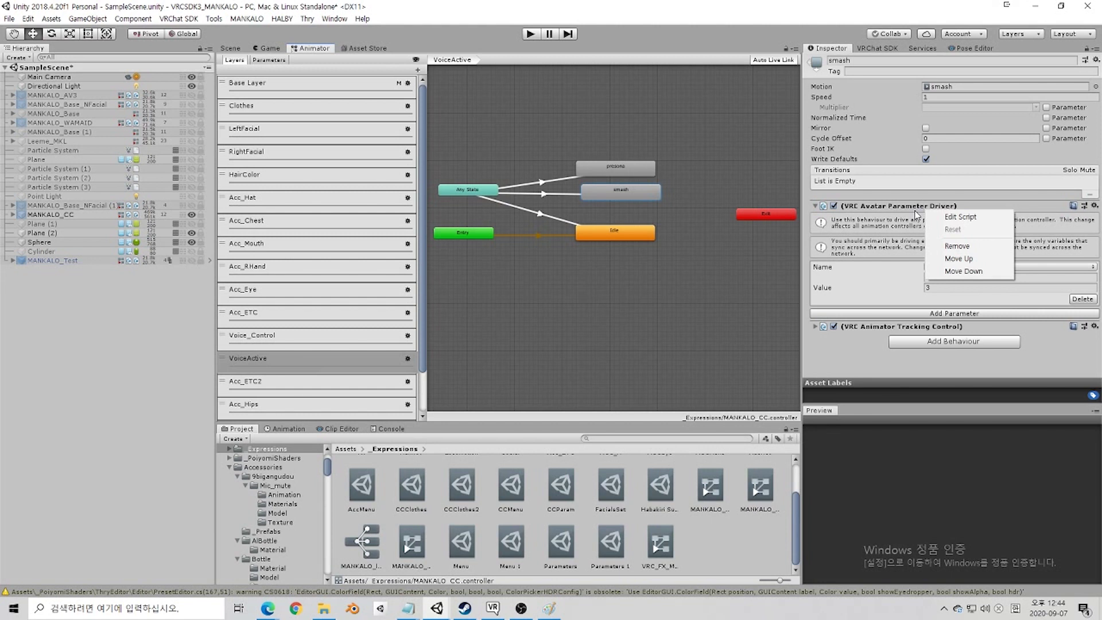
left_click(975, 245)
right_click(880, 206)
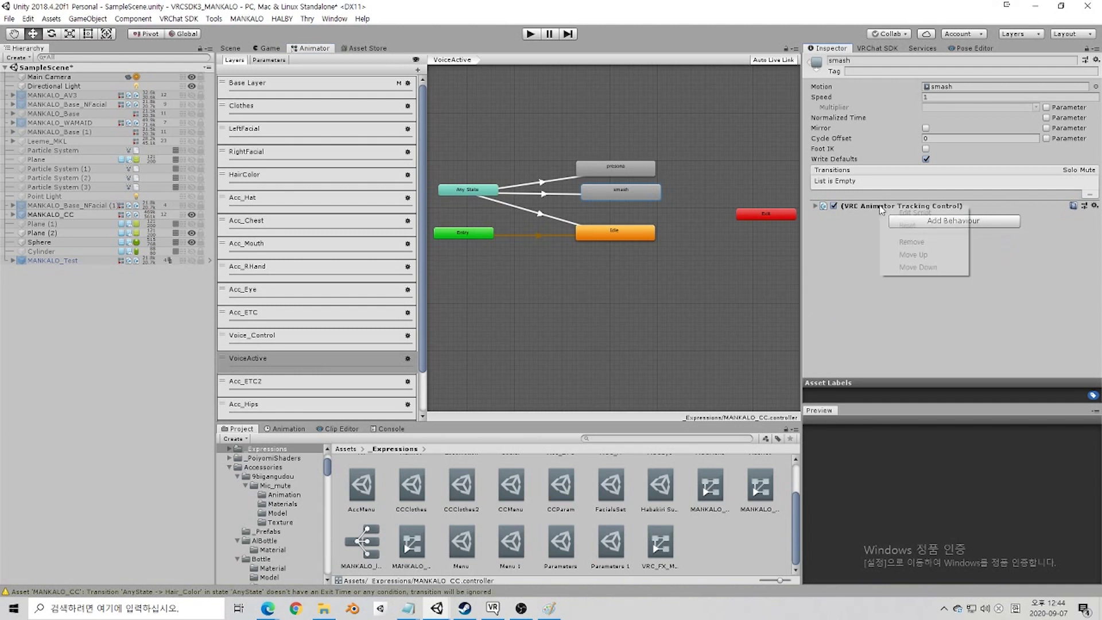
left_click(918, 243)
Step: Add a VRCAnimatorTrackingControl behaviour to the smash state and switch all body parts first to Tracking, and finally to Animation
left_click(942, 218)
left_click(935, 301)
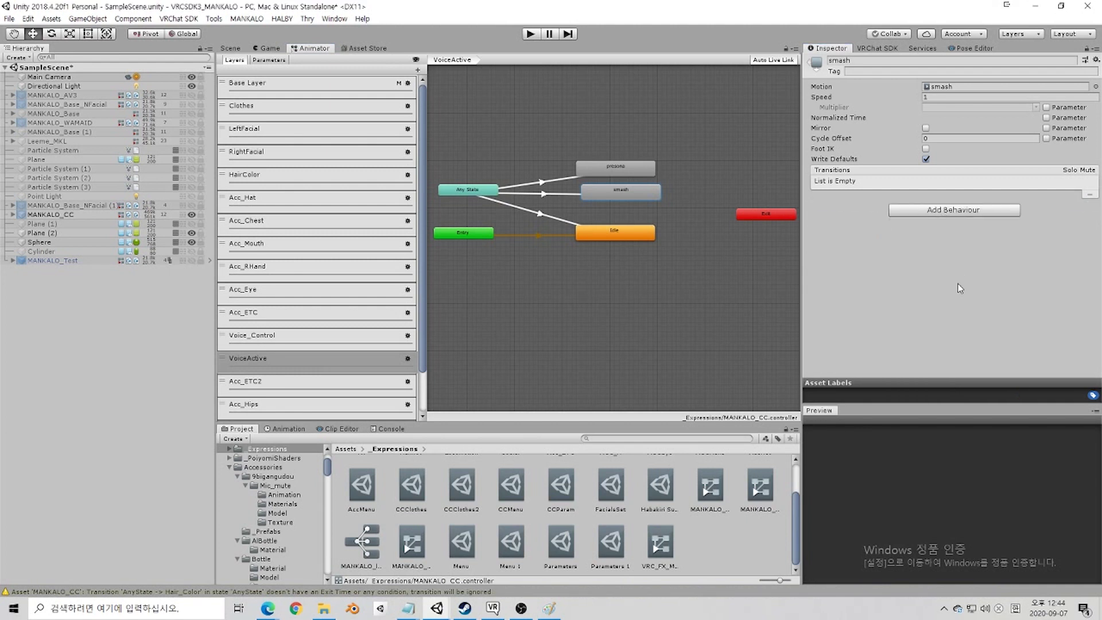
left_click(815, 206)
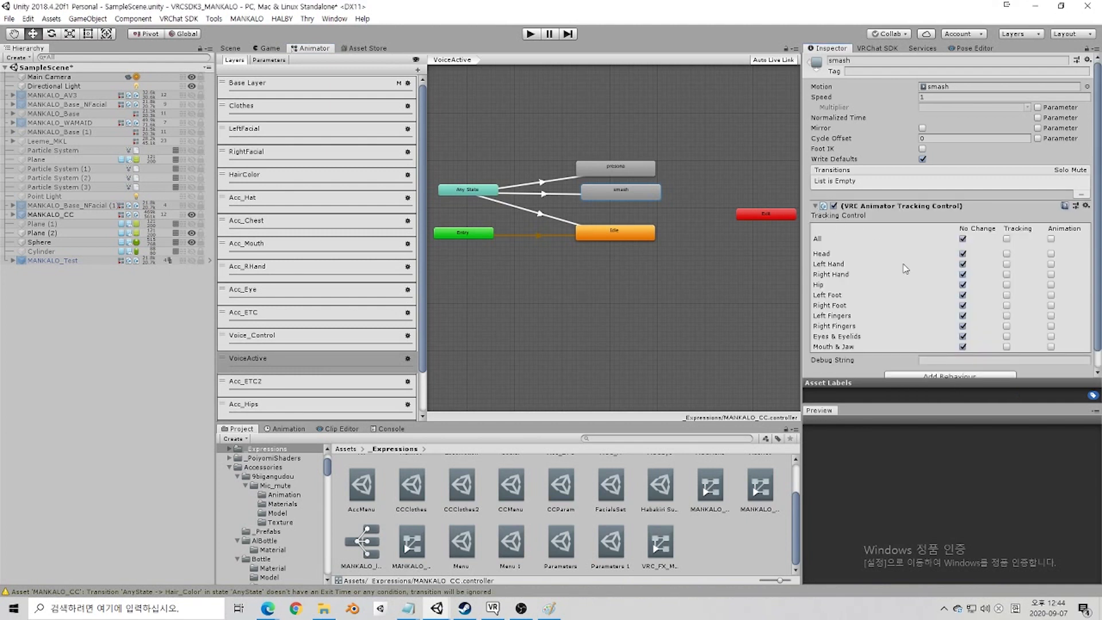
scroll(912, 267, "down", 1)
left_click(1006, 220)
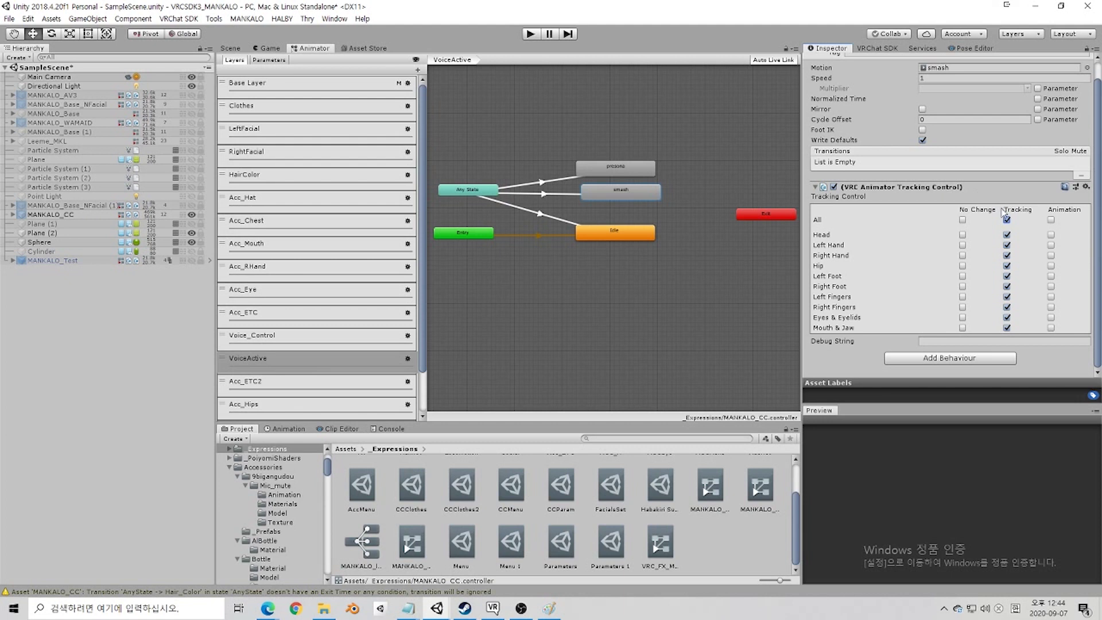
left_click(1050, 220)
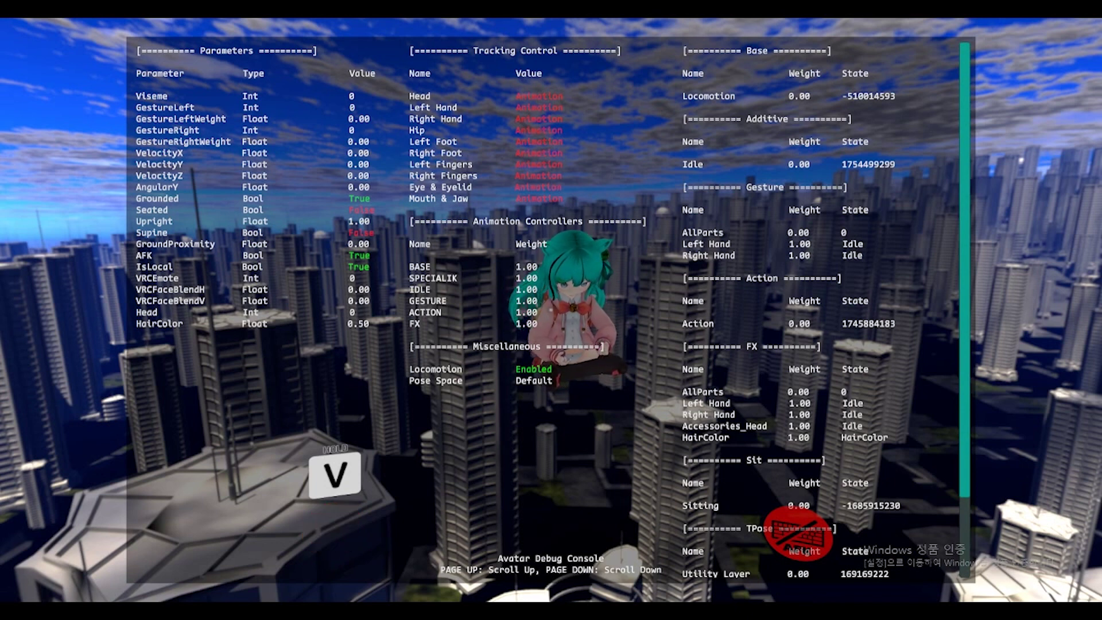
Step: Take the VRChat avatar out of AFK and move it around to examine its Tracking Control values in the debug console
key("End")
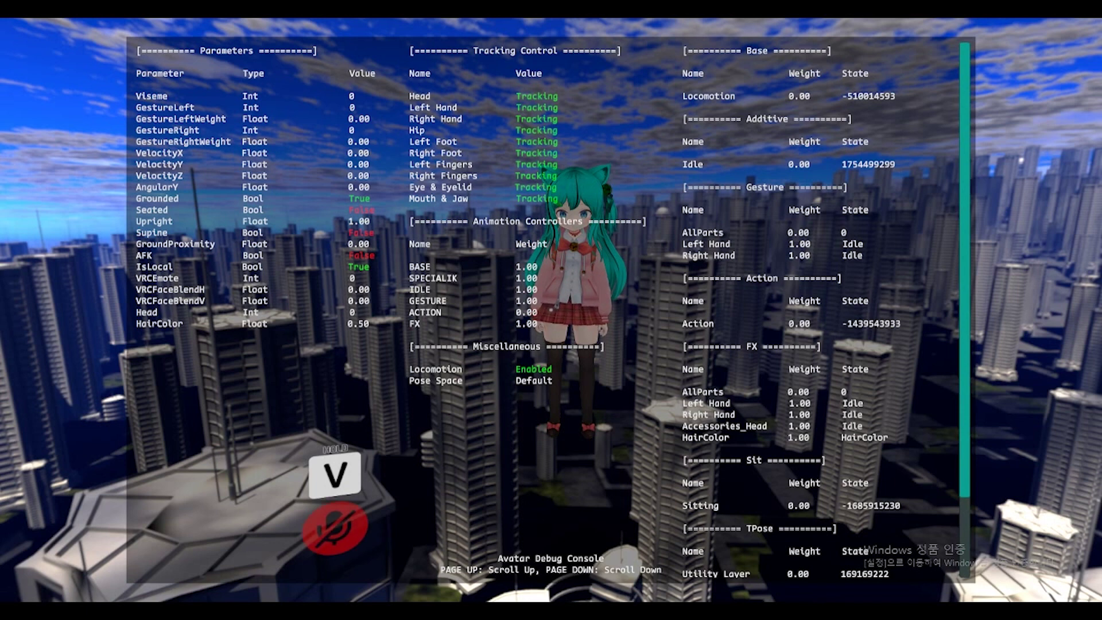
key("a")
key("s")
key("w")
key("s")
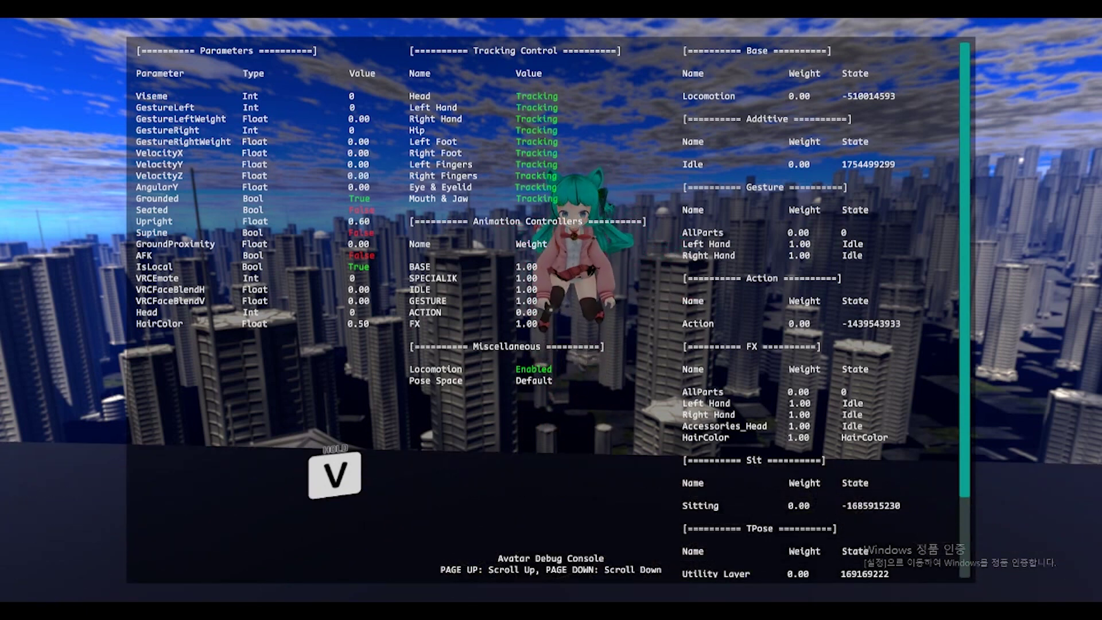
key("w")
key("space")
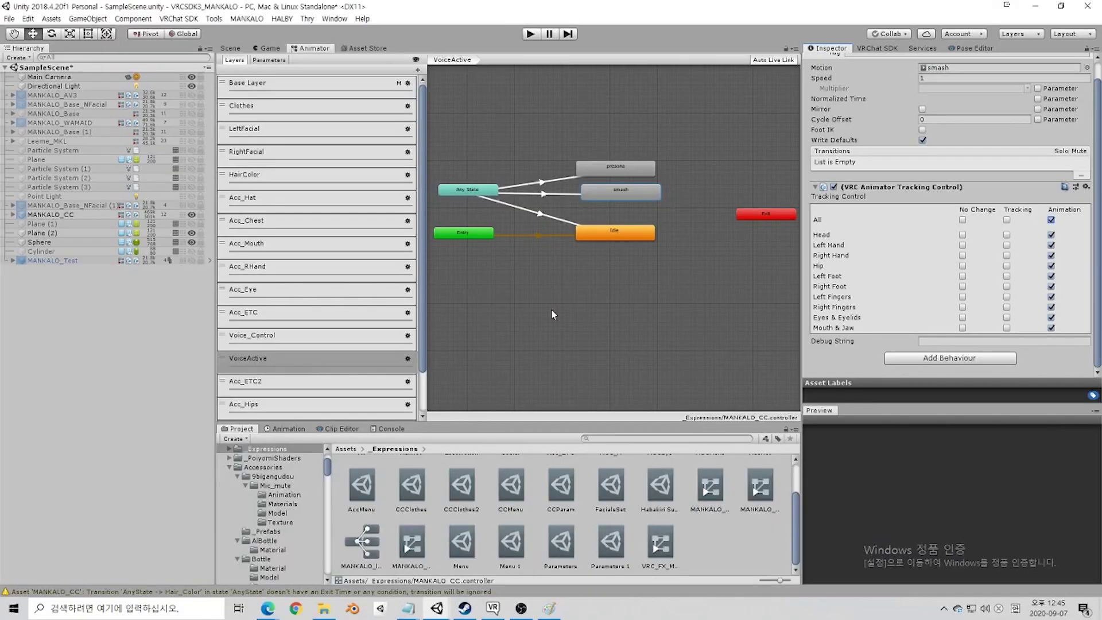
Step: Remove the VRC Animator Tracking Control behaviour from the smash state and view the list of available behaviours
scroll(853, 207, "up", 1)
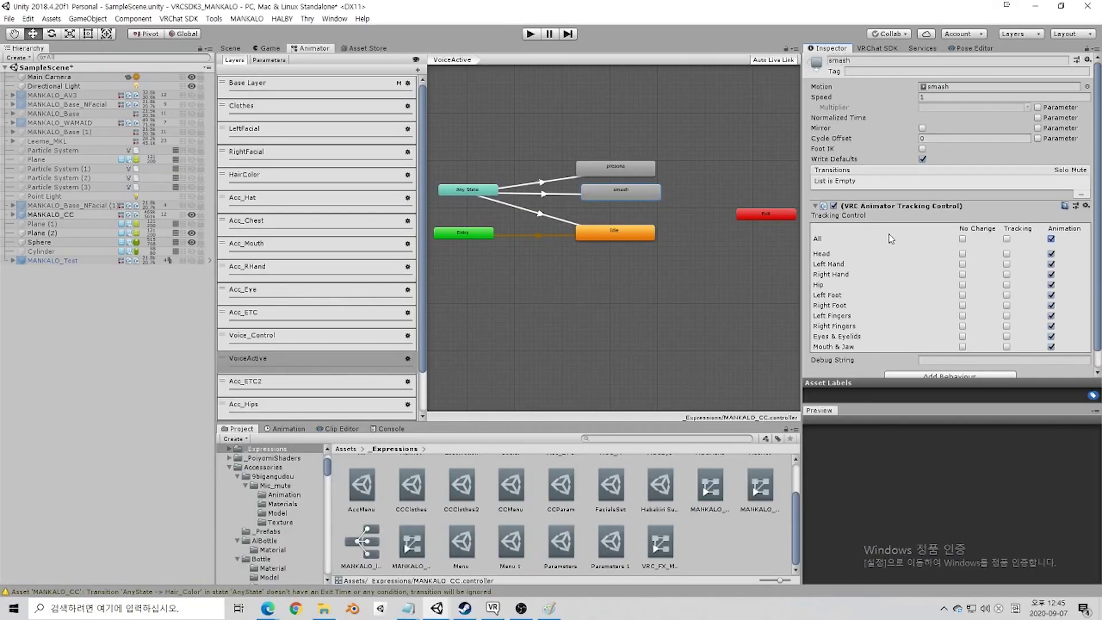
right_click(894, 206)
left_click(928, 257)
right_click(927, 205)
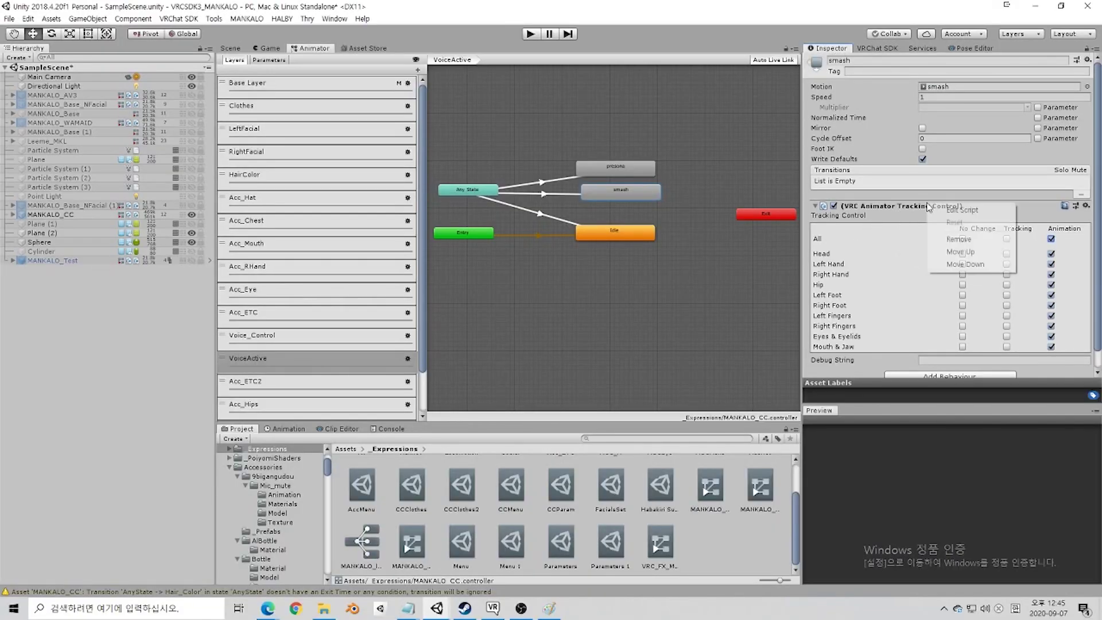
left_click(946, 239)
left_click(929, 209)
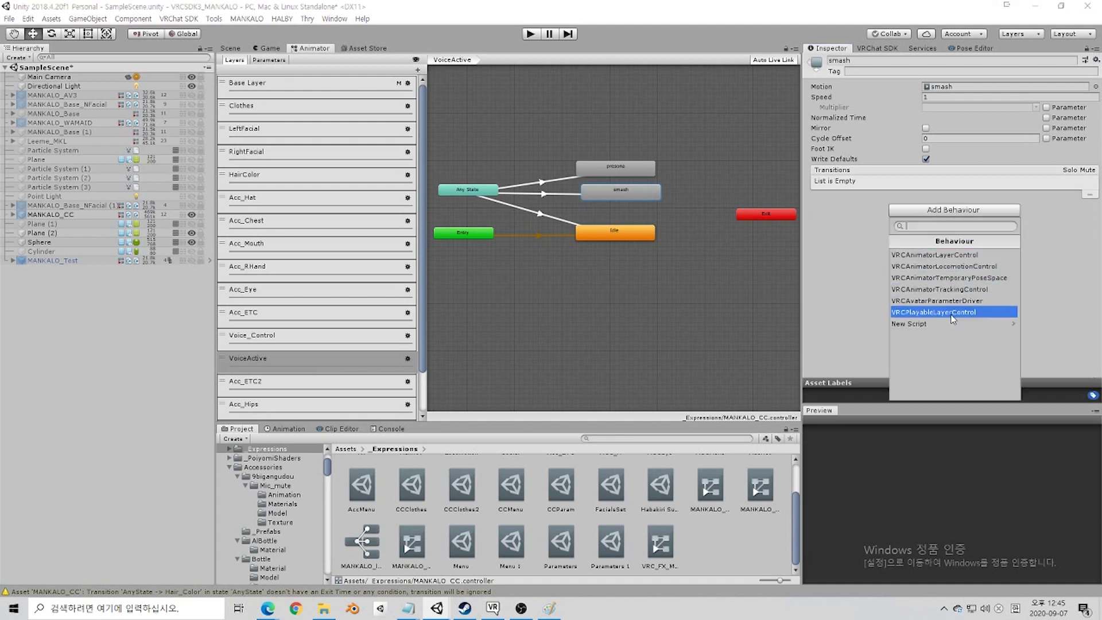
left_click(1052, 265)
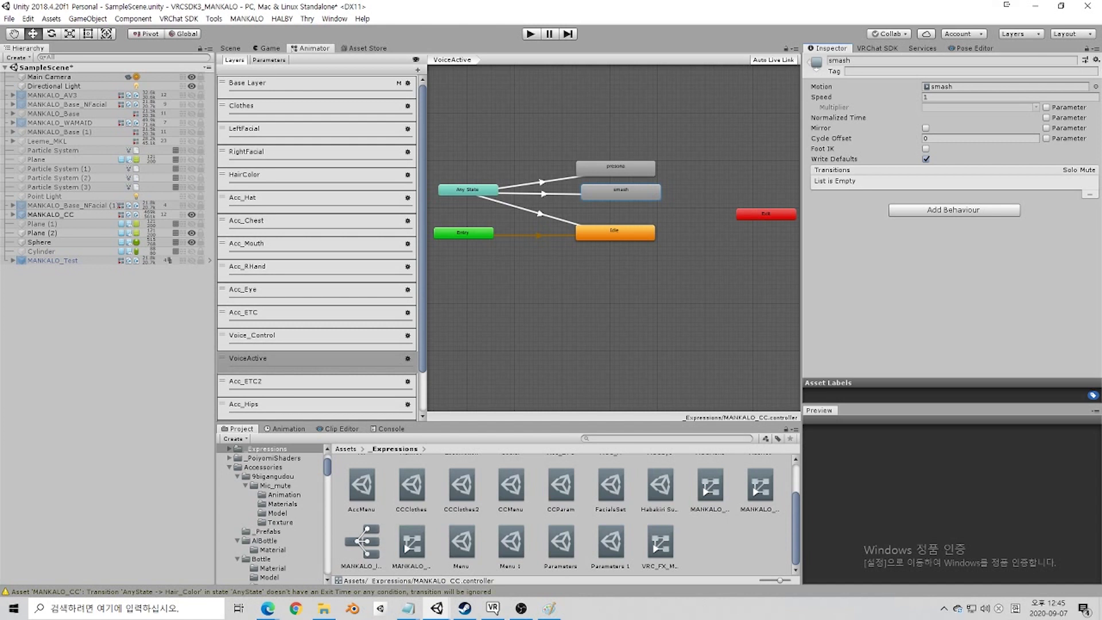
Step: Examine the Any State to New State transition of the Voice_Control layer and the voice parameters in the CCParam asset
key("alt+Tab")
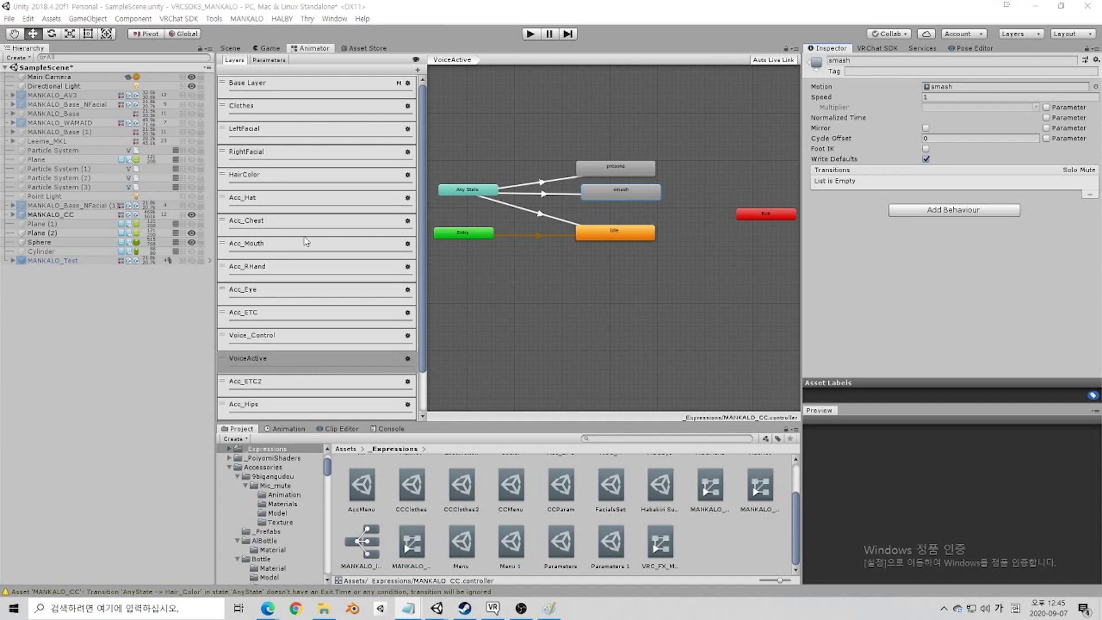
left_click(504, 332)
left_click(281, 340)
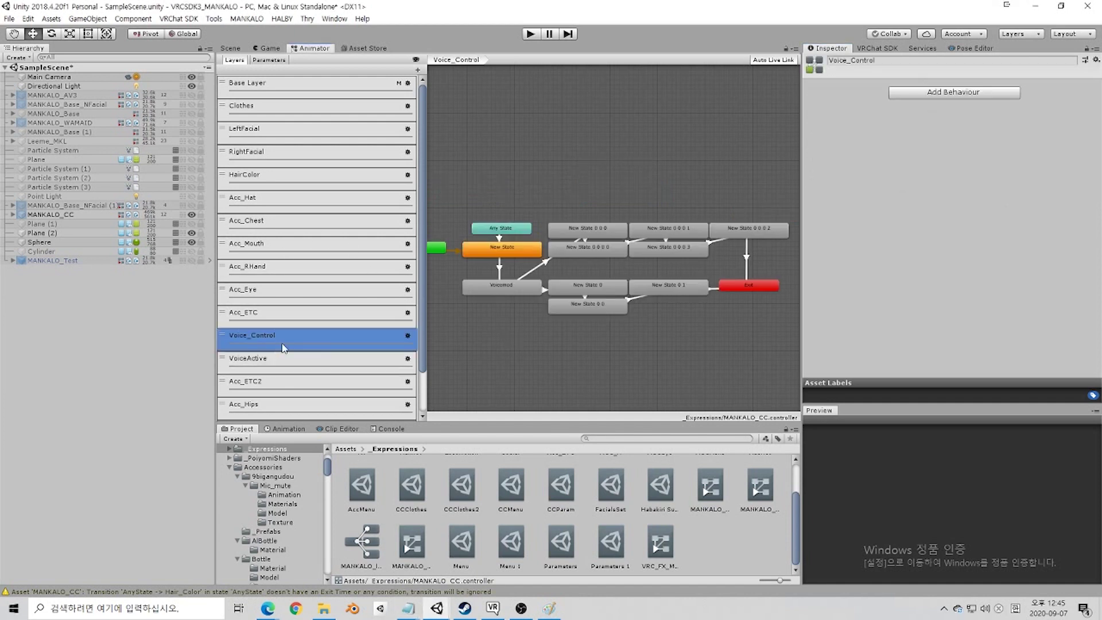
middle_click_drag(590, 335, 638, 316)
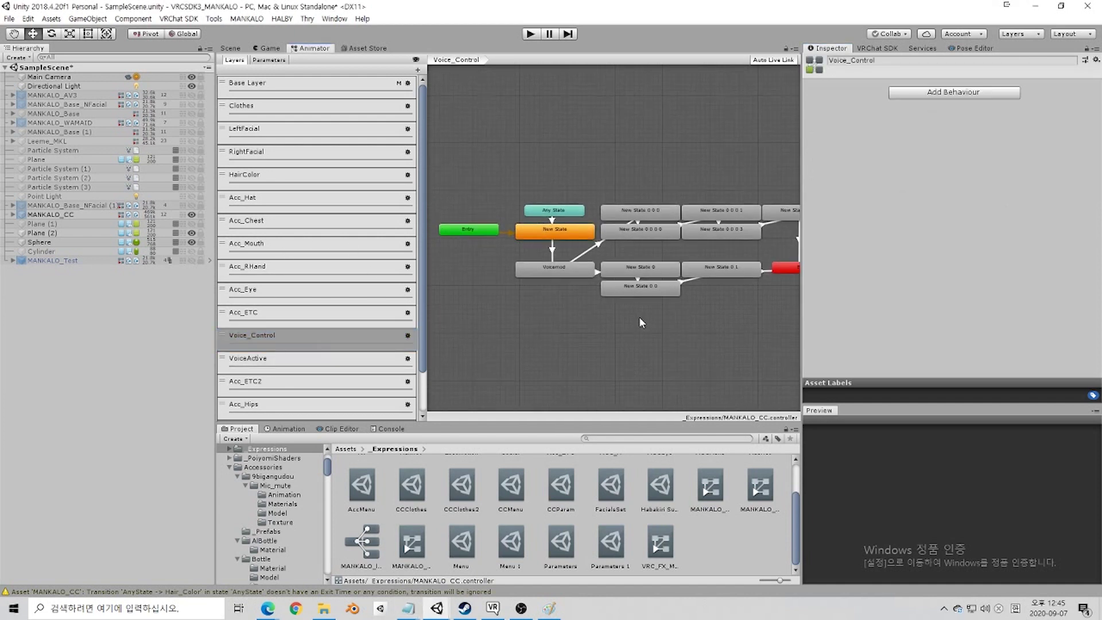
left_click(477, 231)
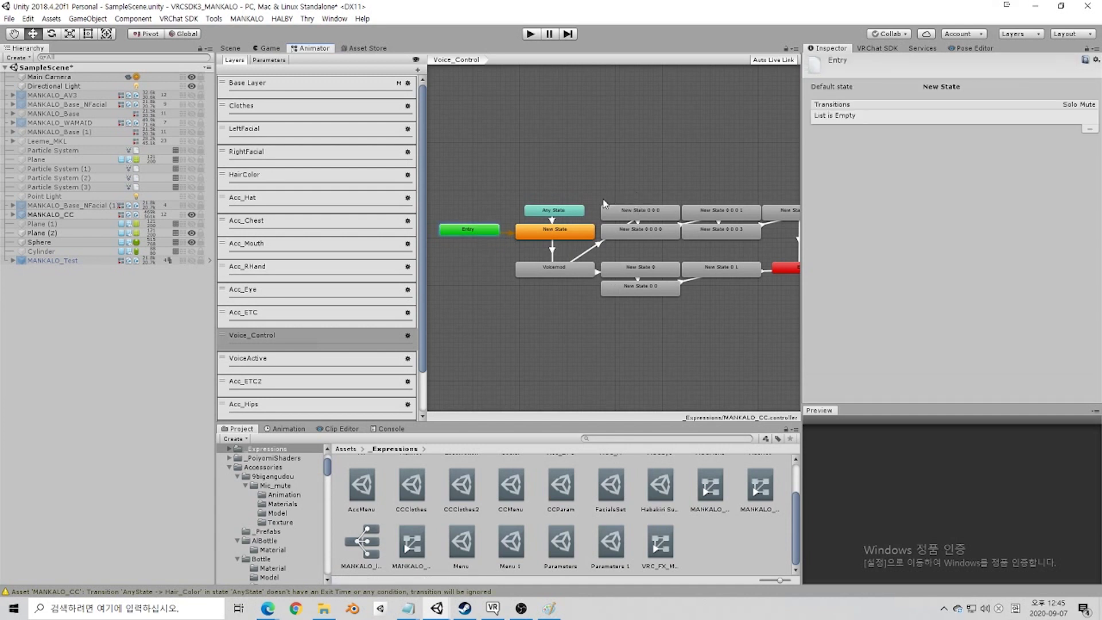
left_click(551, 221)
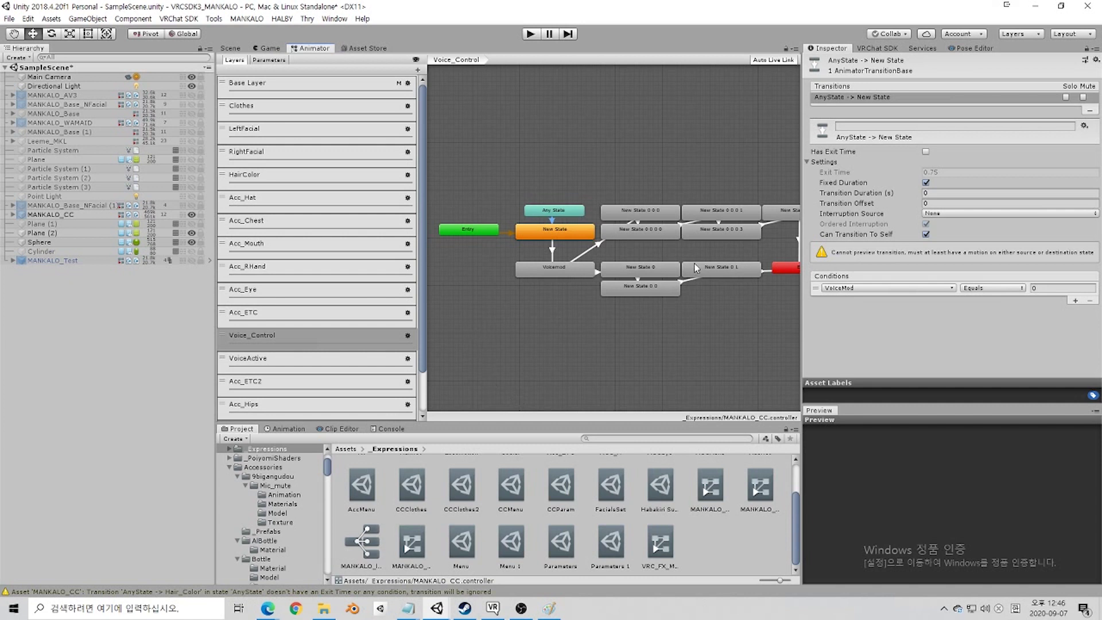
middle_click_drag(684, 286, 639, 287)
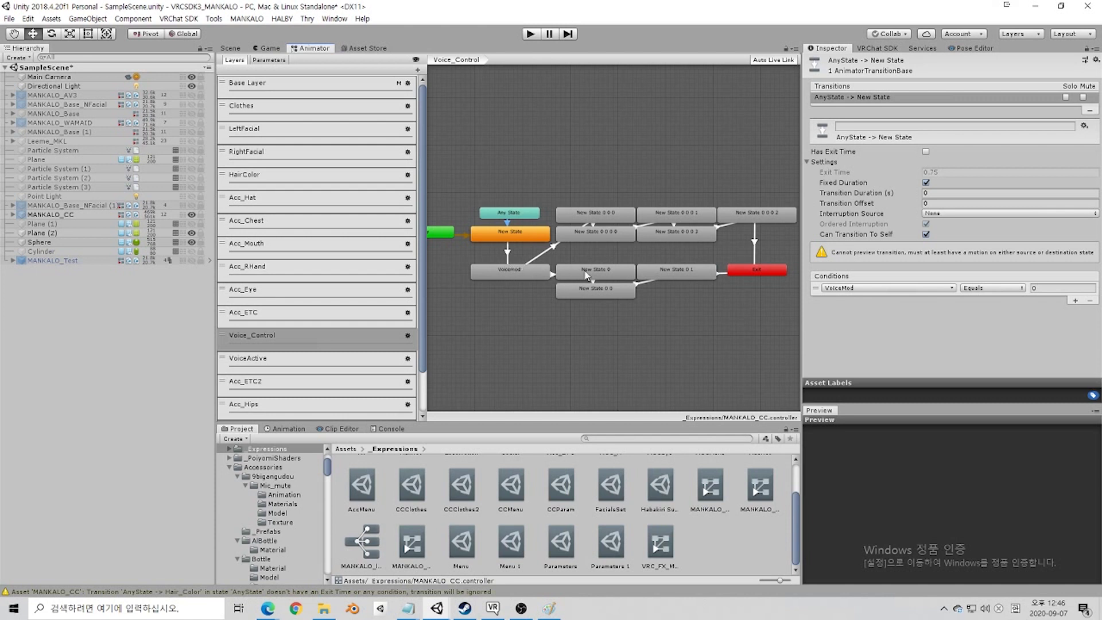
left_click(571, 486)
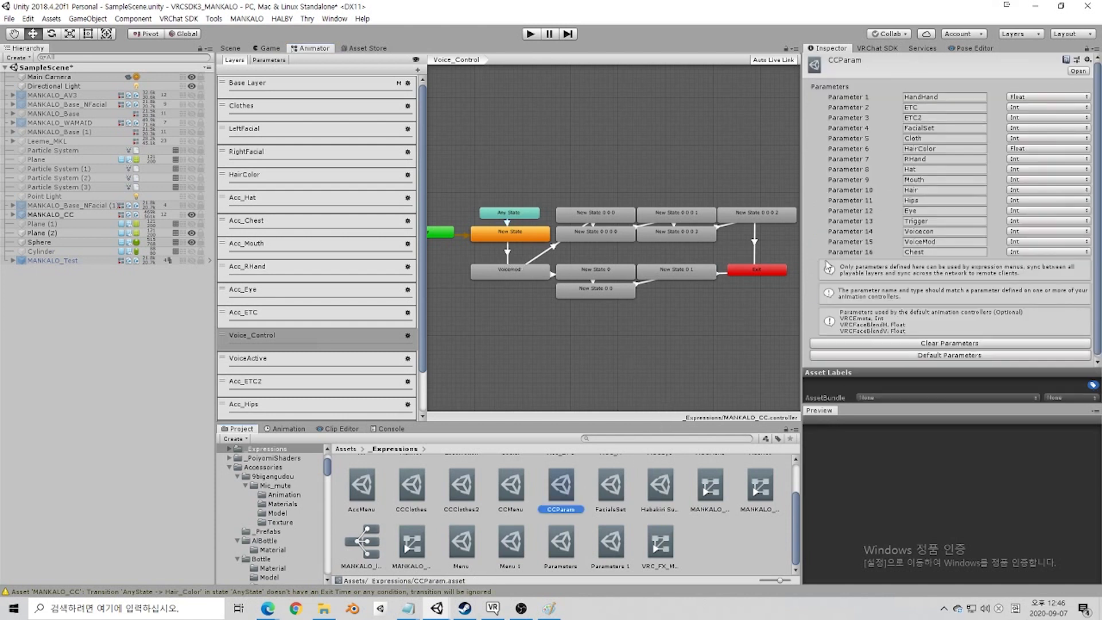
left_click(941, 231)
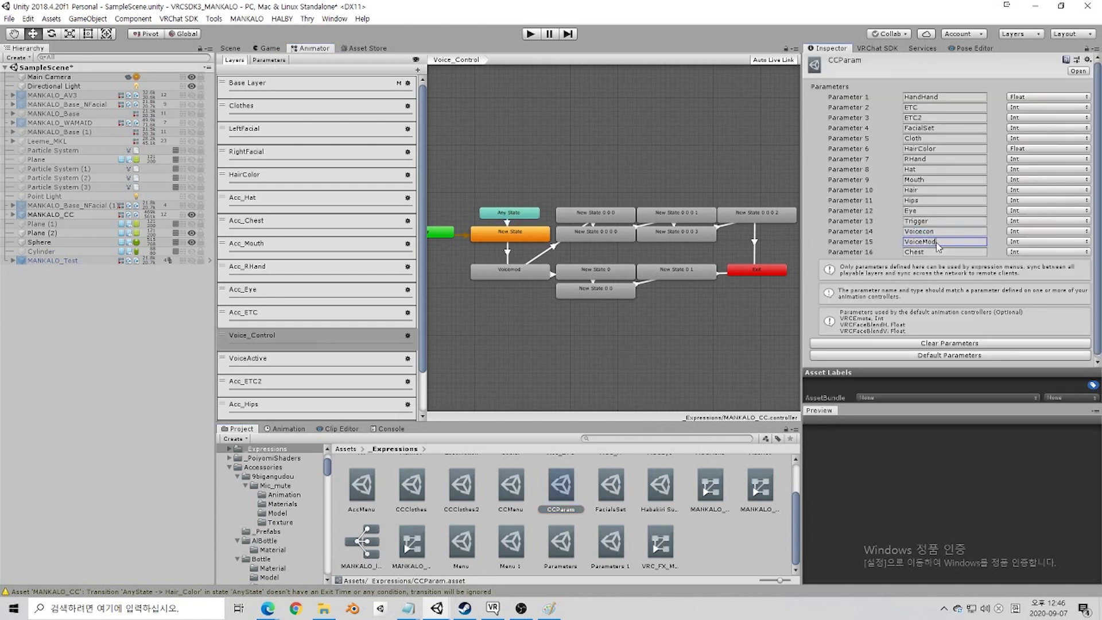
Step: Examine the VoiceMod transition conditions and the lower branch's parameter drivers from New State 0 to New State 0 1 in Voice_Control
left_click(567, 260)
left_click(507, 225)
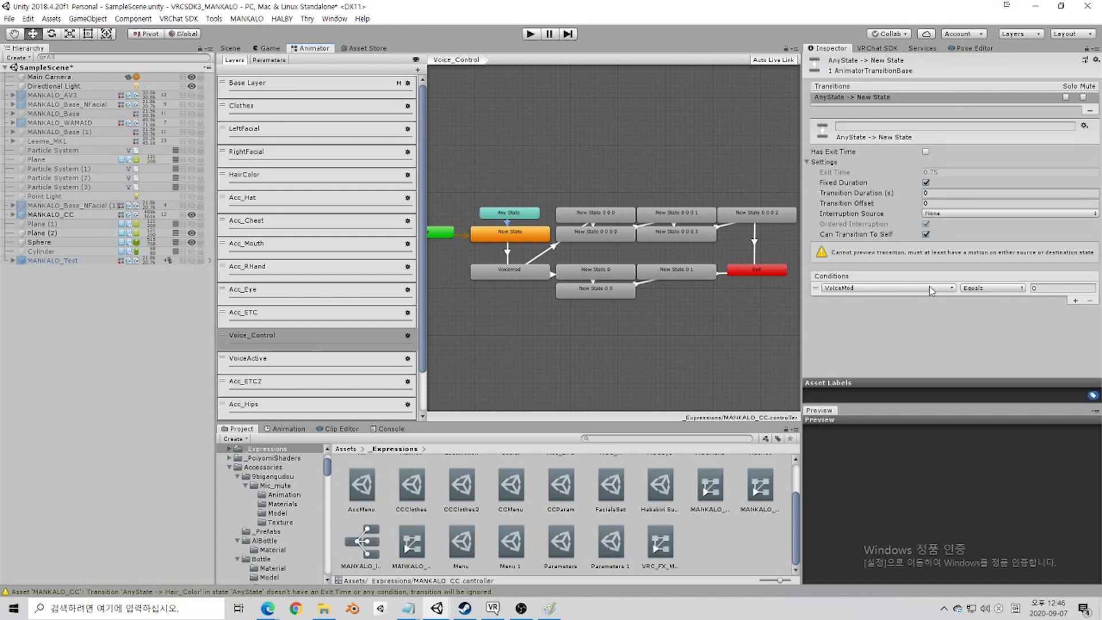
left_click(542, 233)
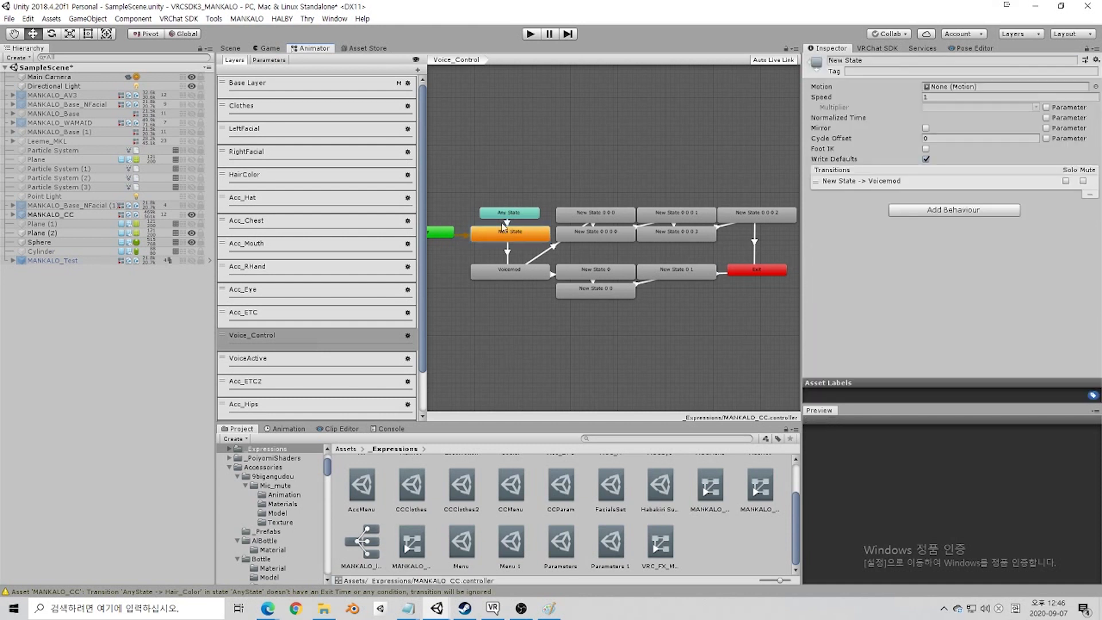
left_click(506, 223)
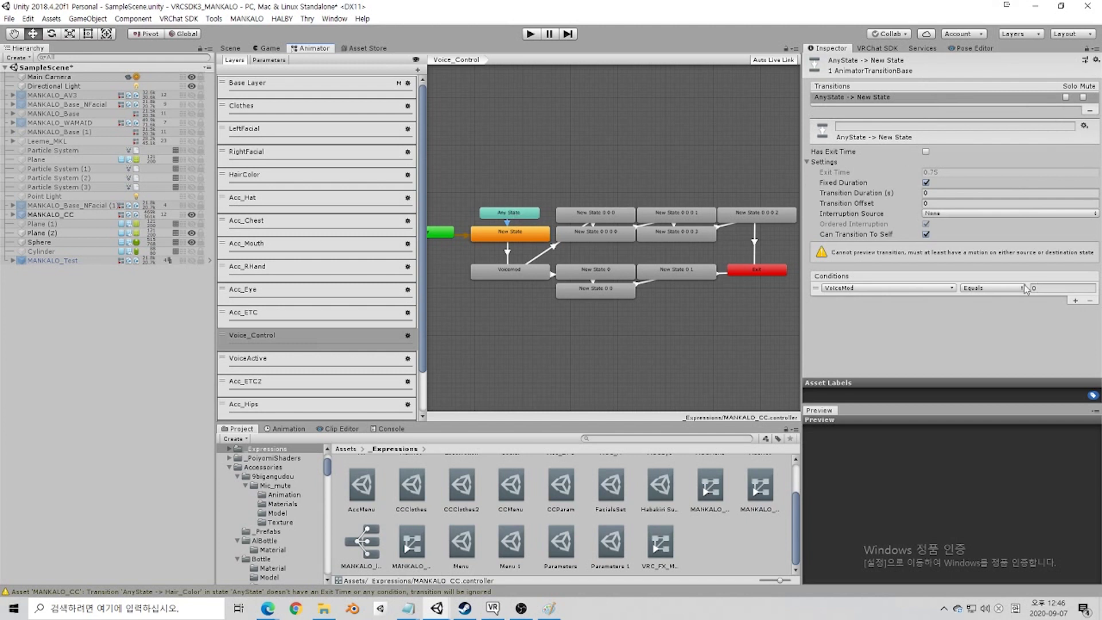
left_click(507, 240)
left_click(508, 254)
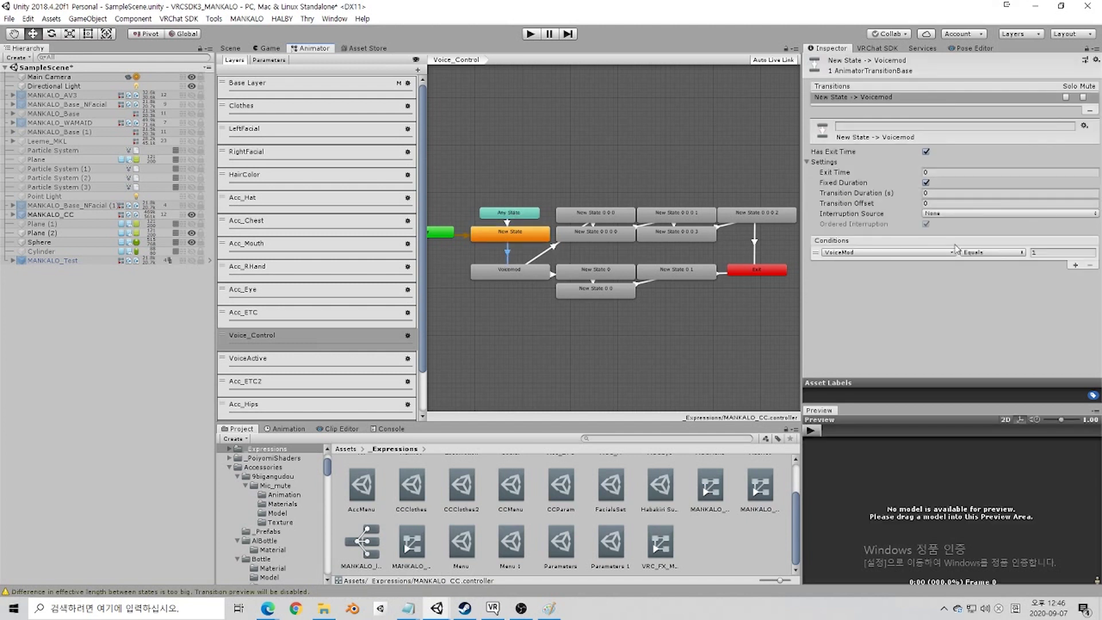
left_click(516, 270)
left_click(578, 273)
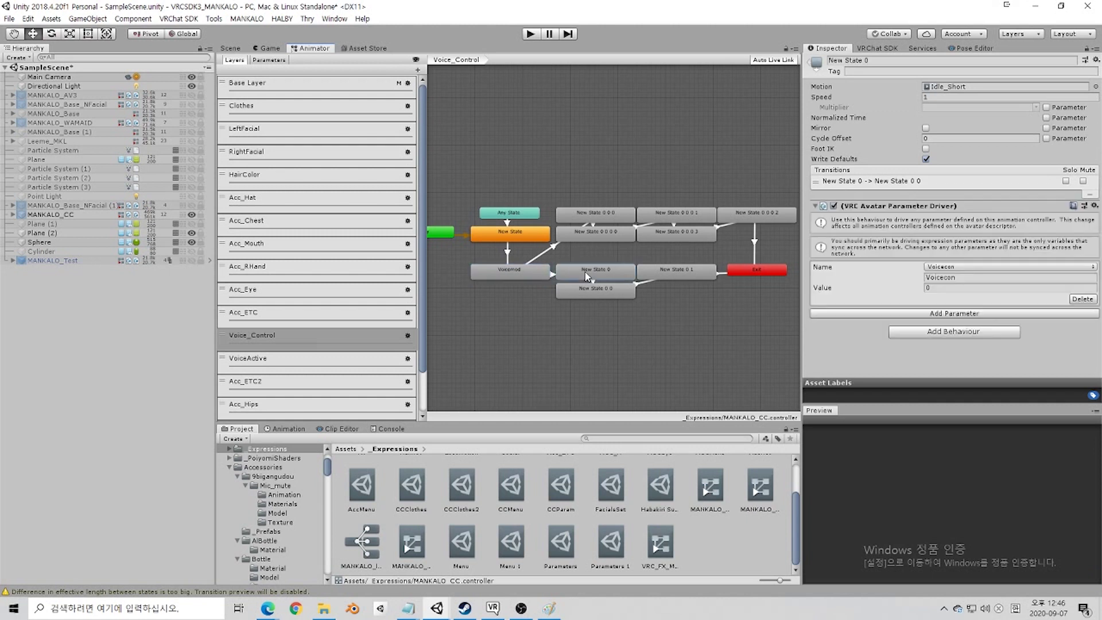
left_click(614, 291)
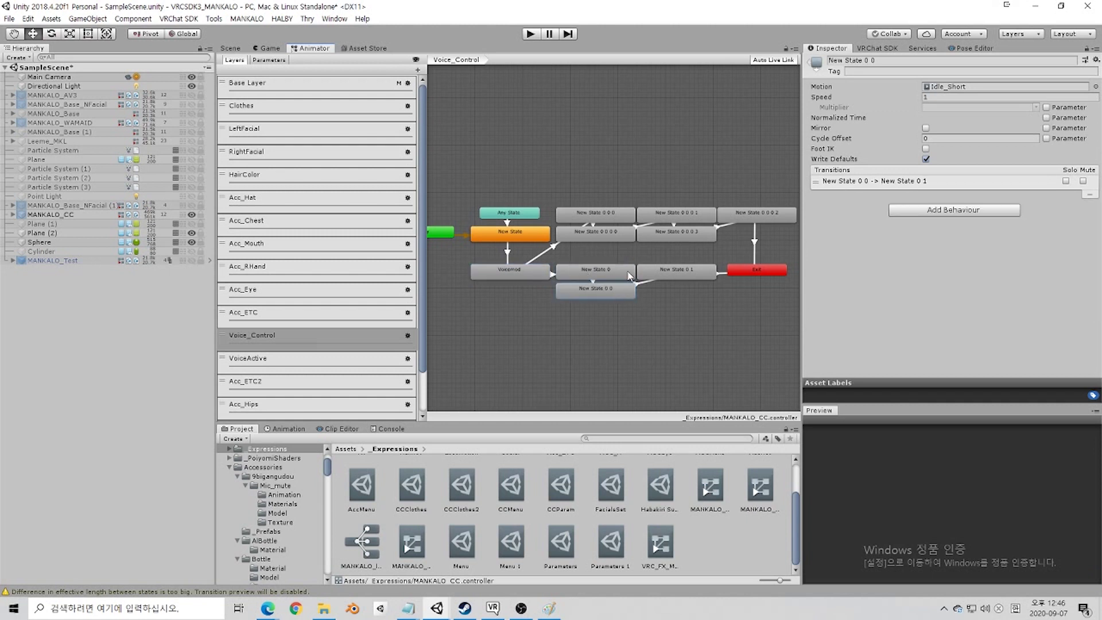
left_click(657, 271)
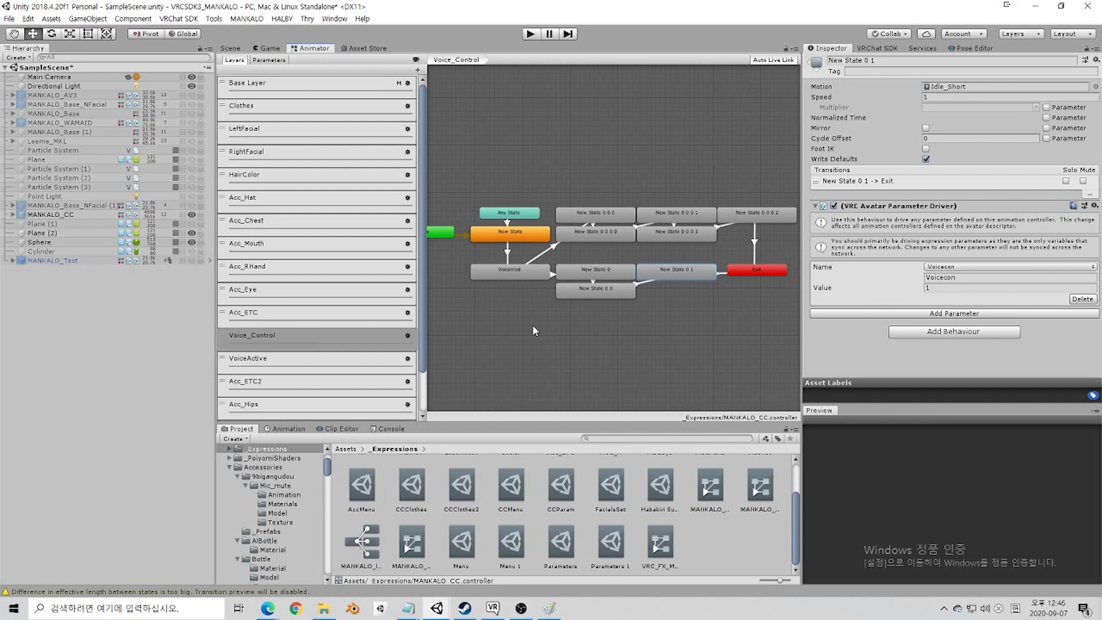
Step: Examine the conditions of the Any State transitions to presona and smash in the VoiceActive layer
left_click(303, 358)
left_click(477, 176)
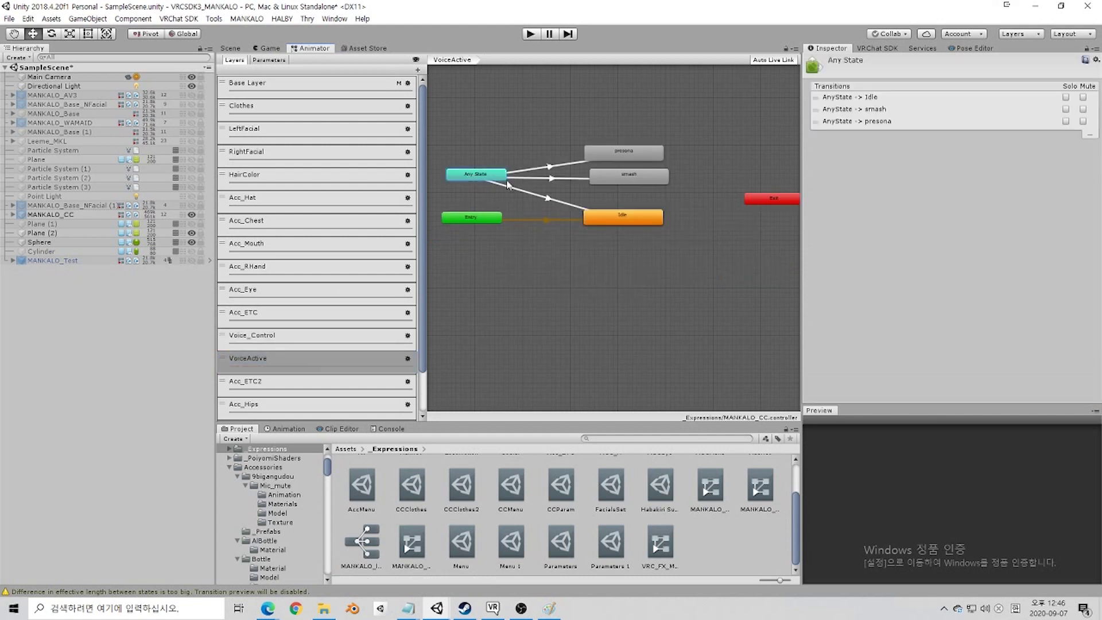
left_click(528, 170)
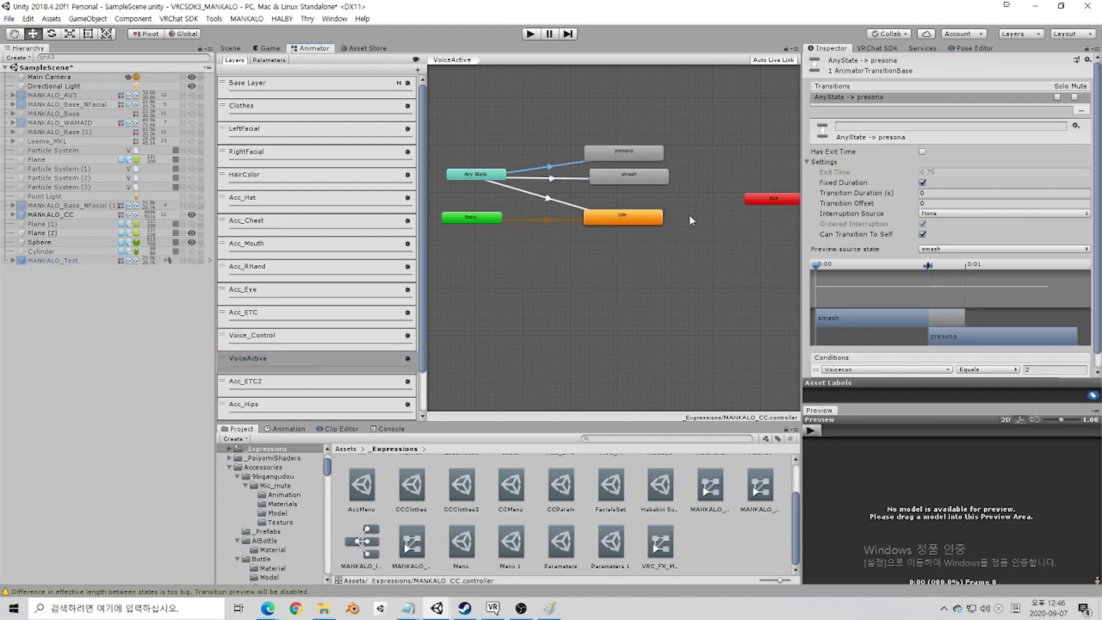
left_click(569, 179)
scroll(893, 351, "down", 1)
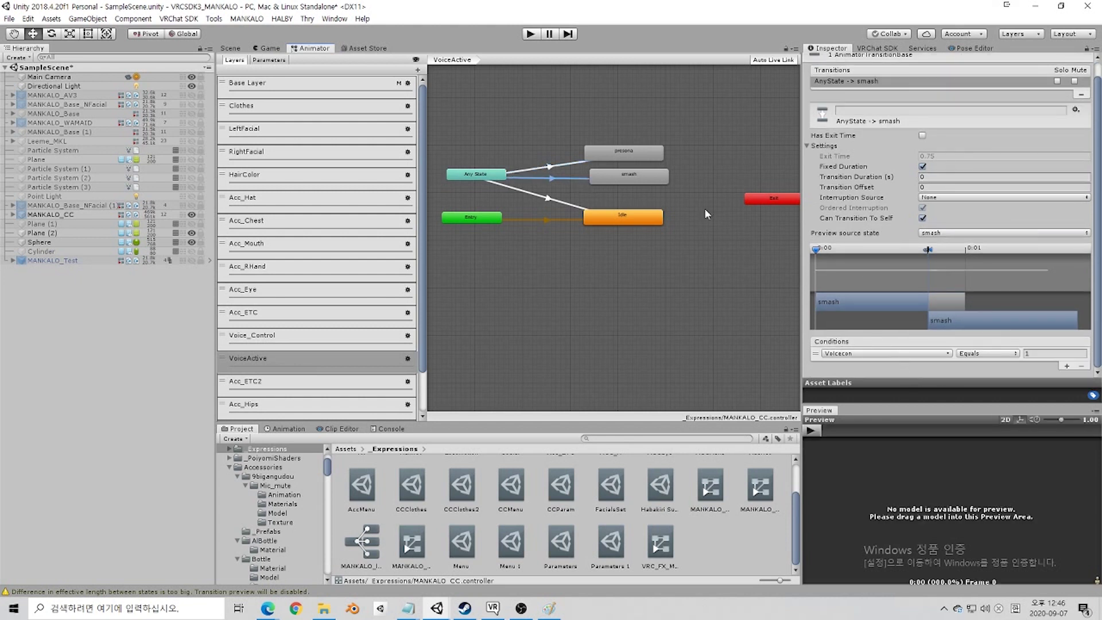
left_click(625, 179)
Step: Examine the upper branch of the Voice_Control layer: the Voicemod to New State 0 0 0 condition and the Voicecon parameter drivers
left_click(308, 334)
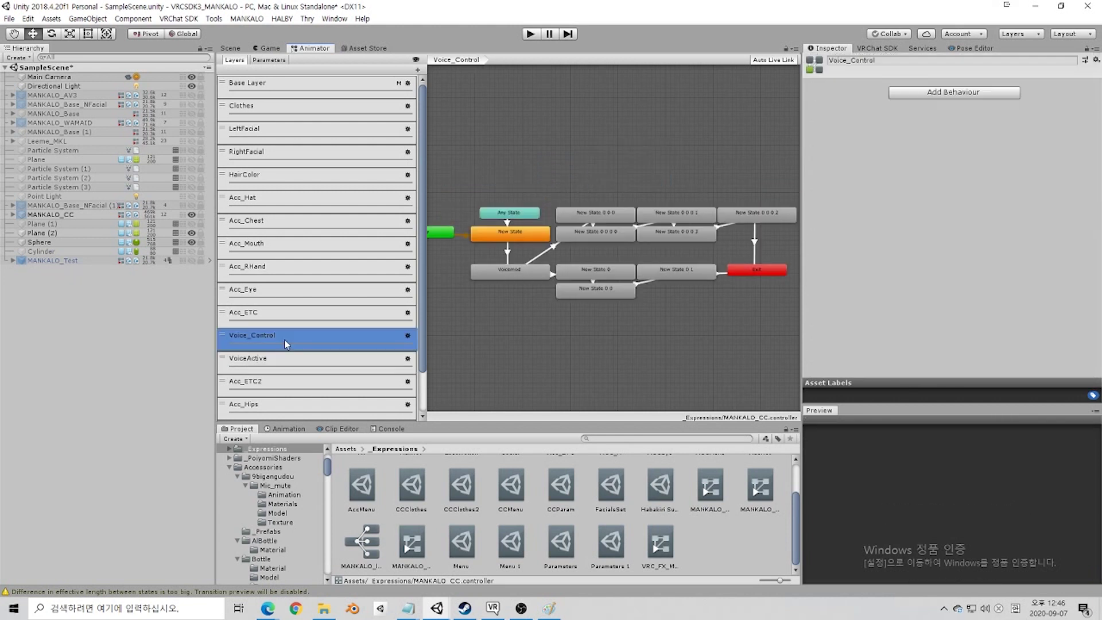
left_click(563, 252)
left_click(547, 251)
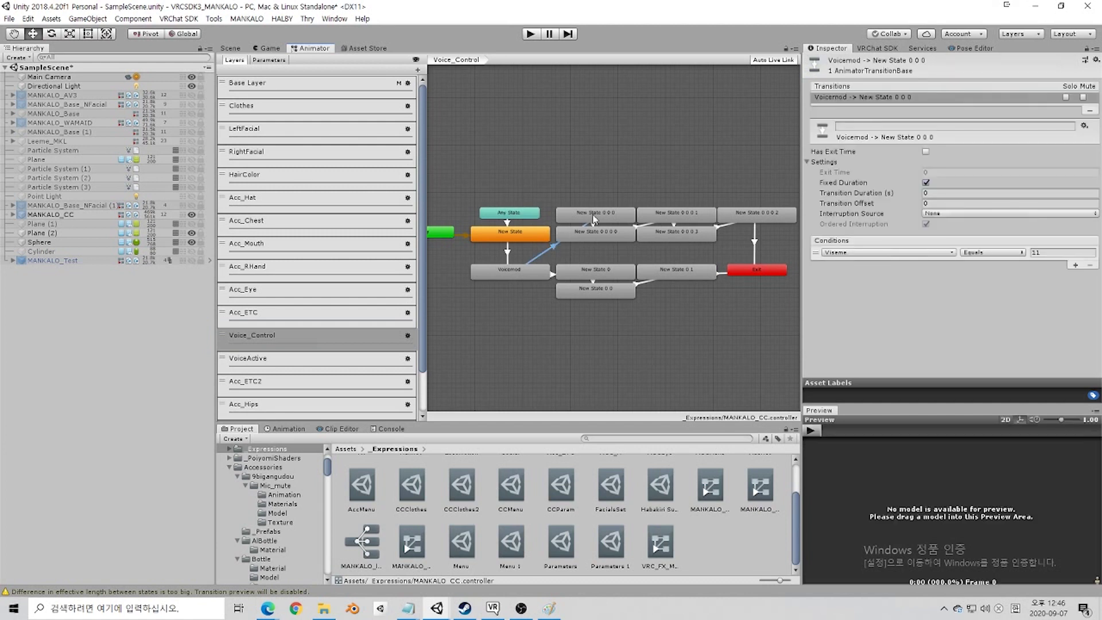
left_click(592, 215)
left_click(607, 235)
left_click(657, 229)
left_click(670, 215)
left_click(601, 219)
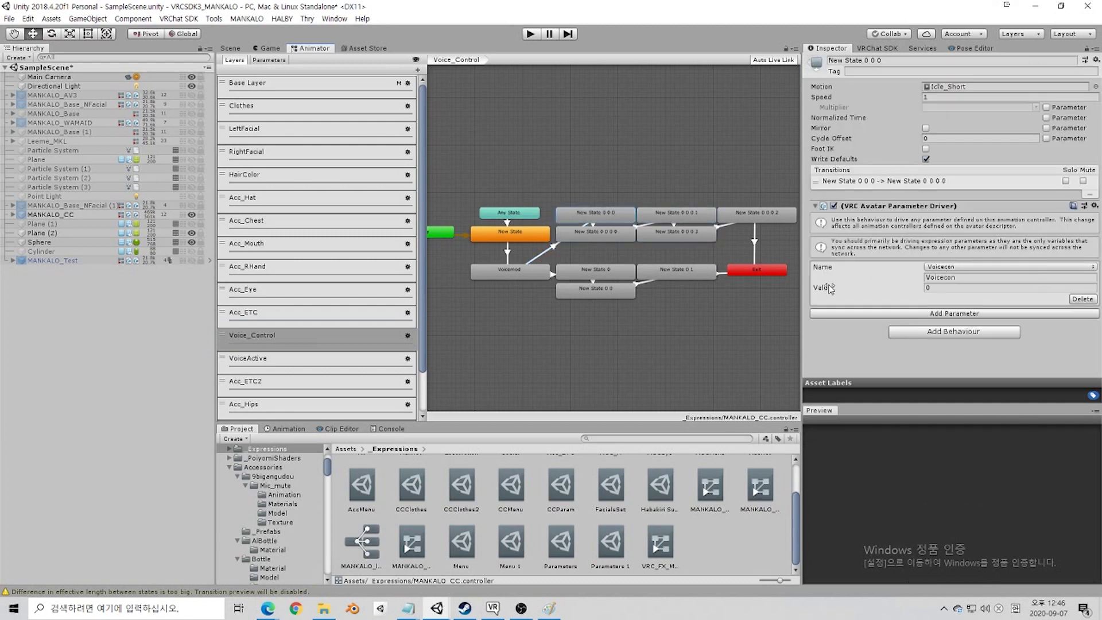
left_click(605, 234)
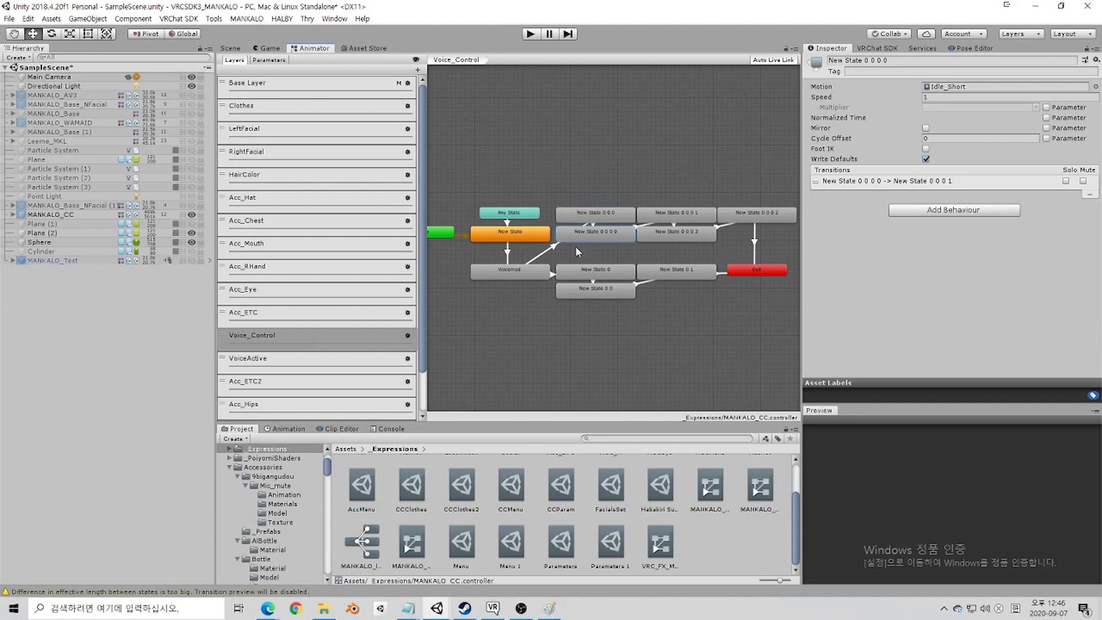
left_click(511, 271)
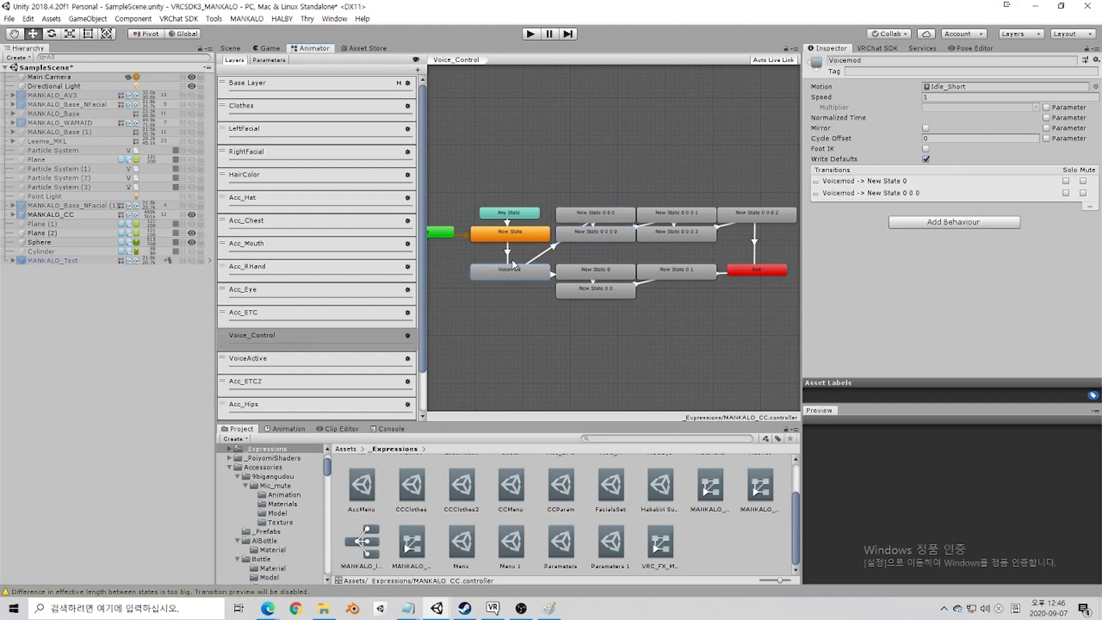
left_click(704, 219)
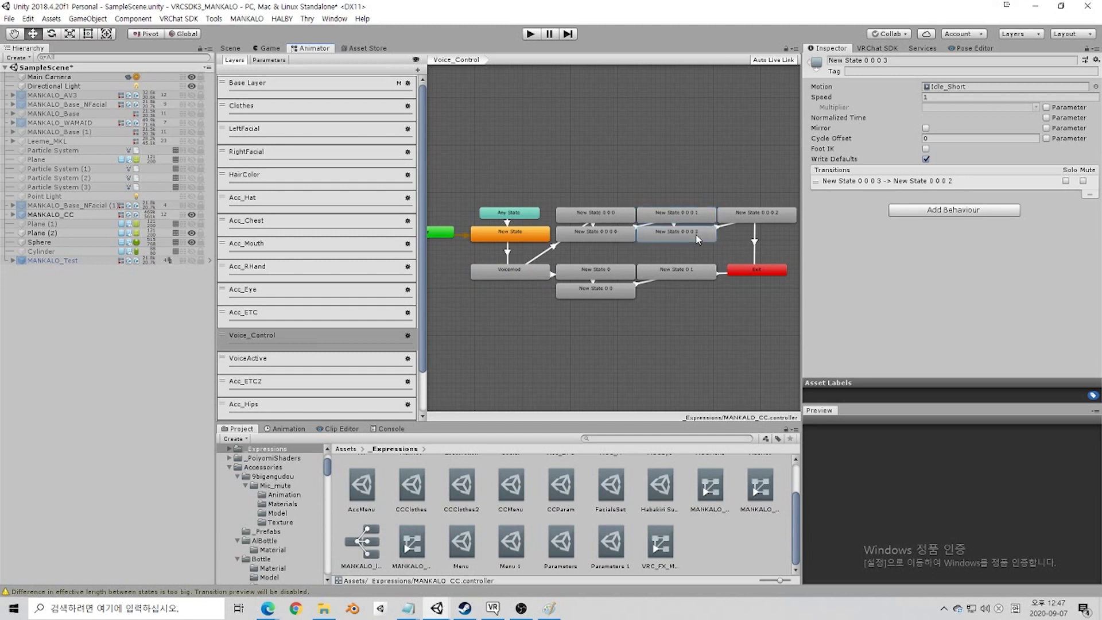
left_click(755, 217)
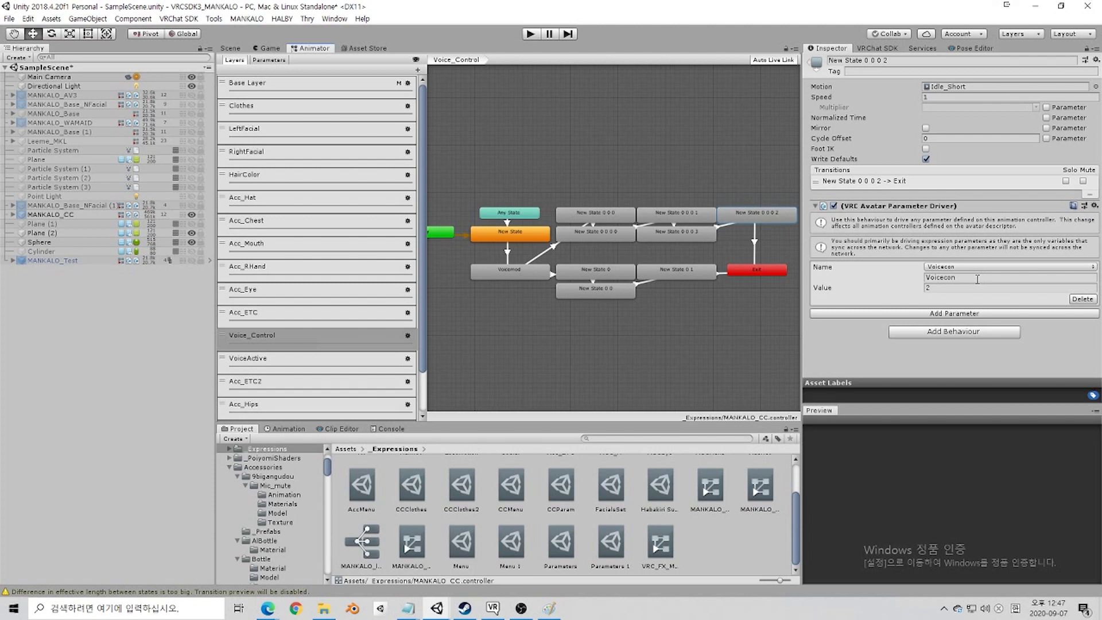
left_click(617, 217)
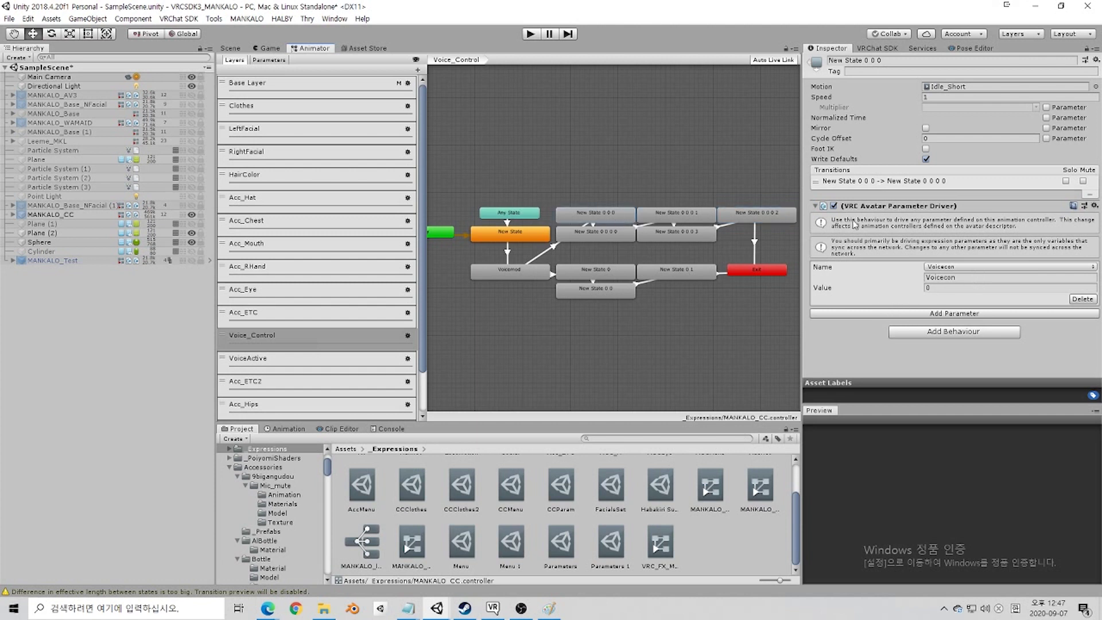
Step: Compare the Viseme conditions of the upper-branch transitions, from Voicemod through New State 0 0 0 2, with the viseme number list in Notepad
left_click(554, 247)
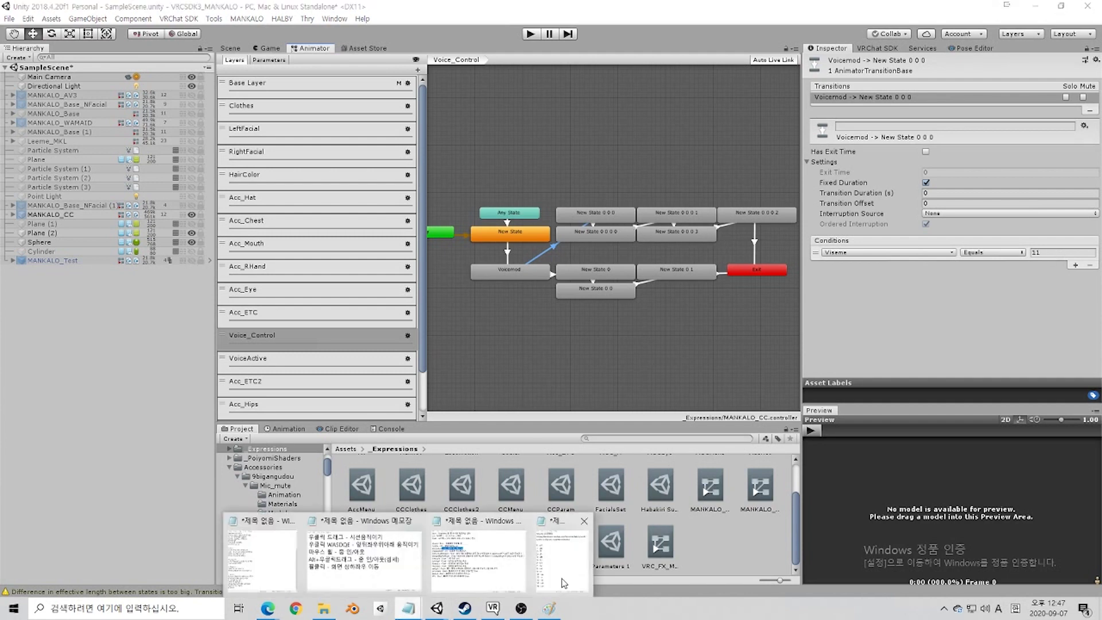
left_click(565, 551)
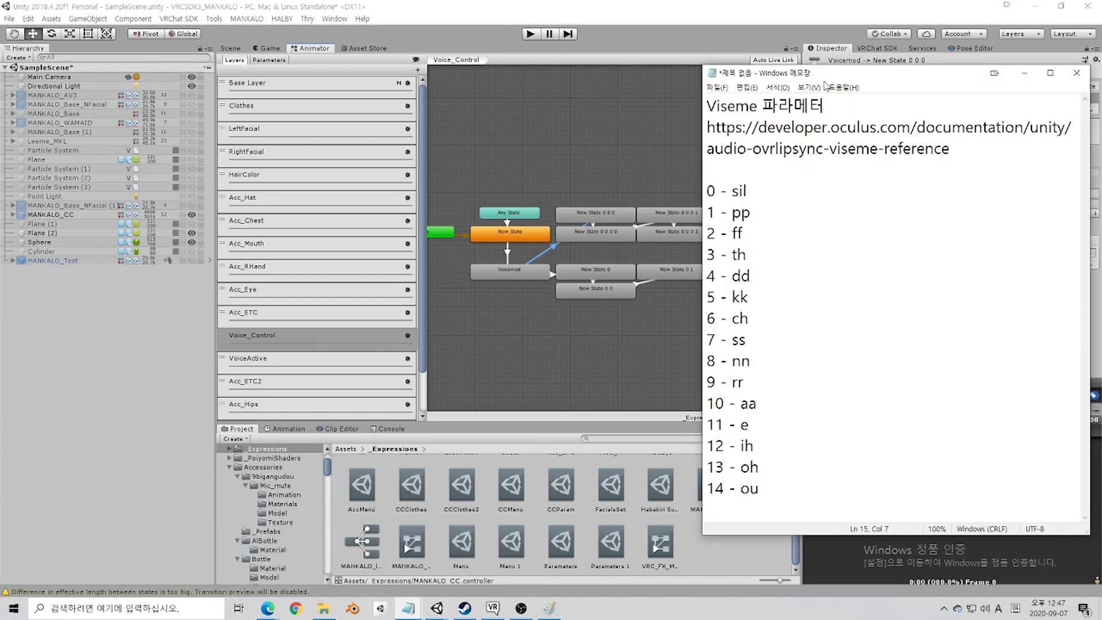
left_click_drag(826, 74, 150, 66)
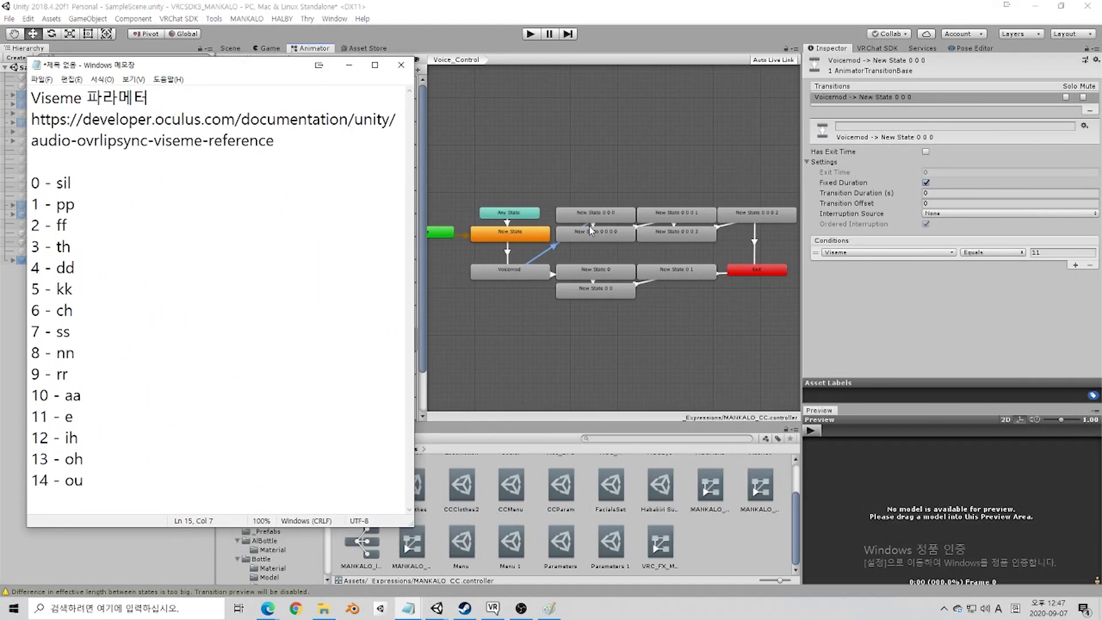
left_click(591, 224)
key("alt+Tab")
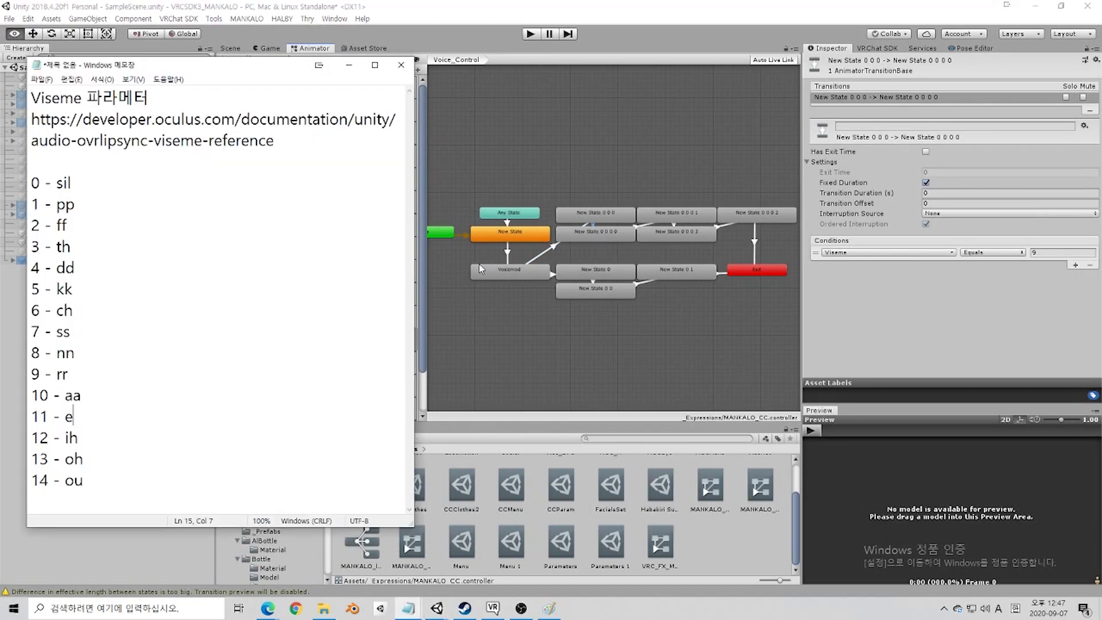
left_click(646, 226)
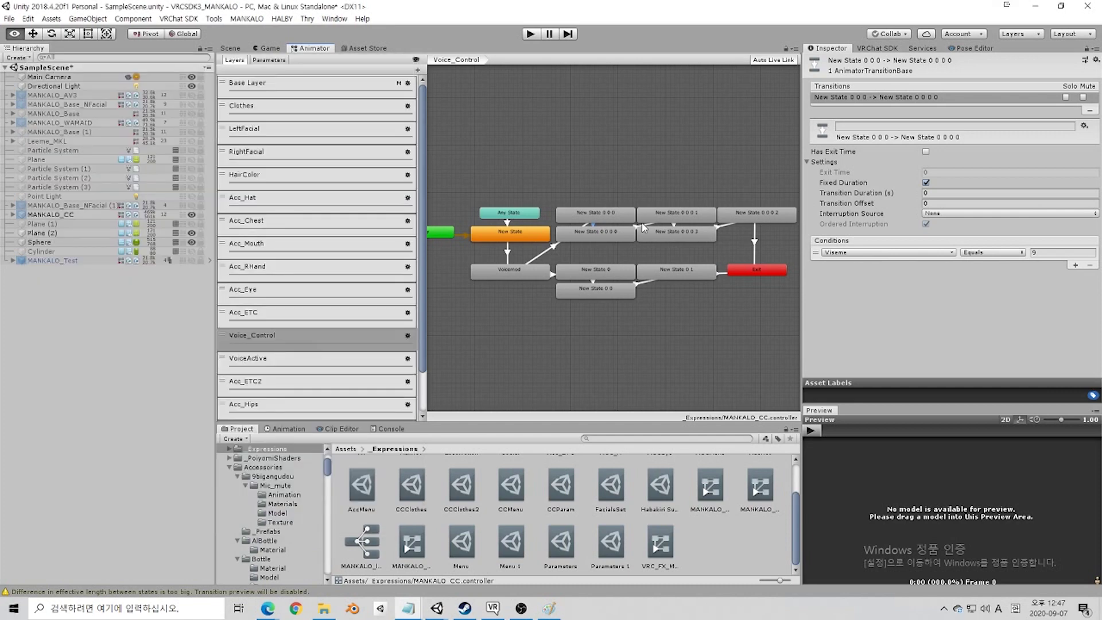
key("alt+Tab")
left_click(679, 226)
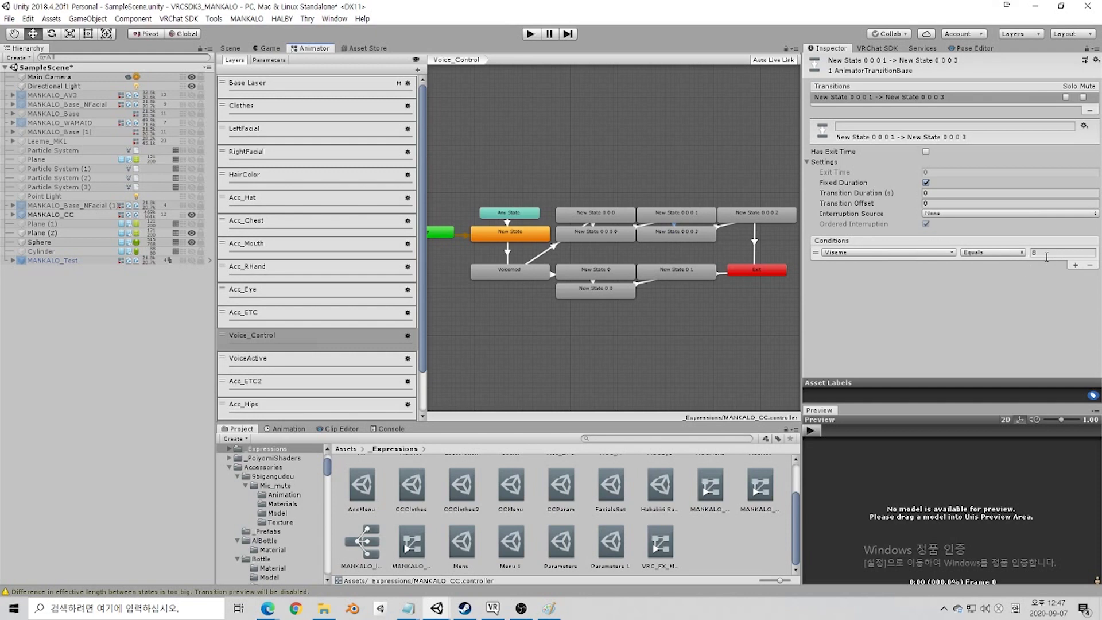
key("alt+Tab")
left_click(735, 226)
key("alt+Tab")
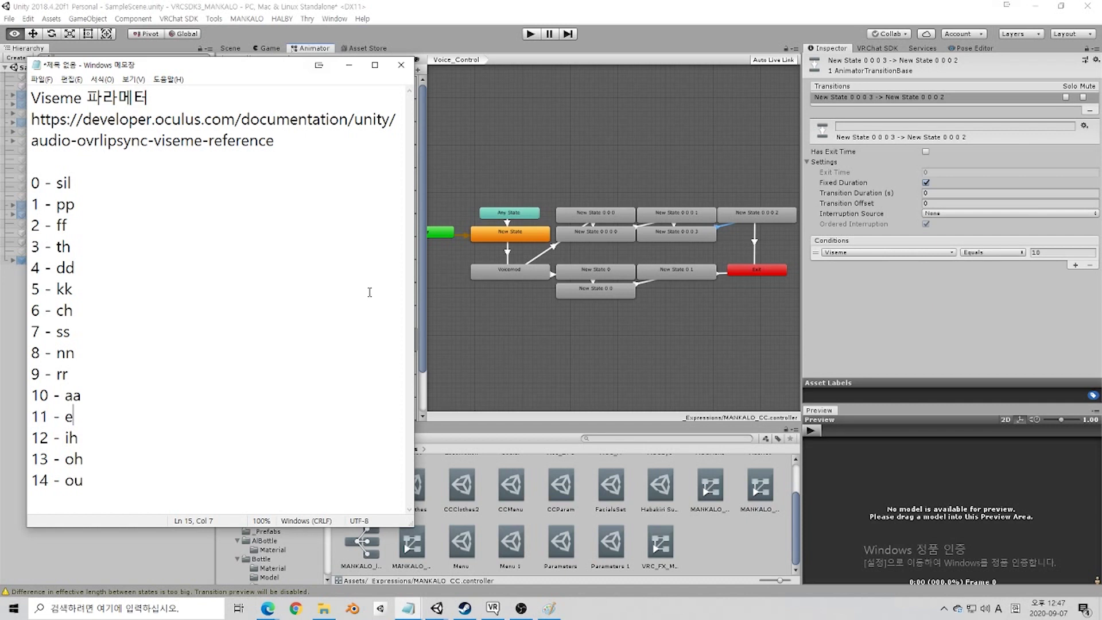
Step: Check the Viseme parameter in VRChat's avatar debug console, and the New State 0 0 0 1 to New State 0 0 0 3 condition in Unity
triple_click(114, 214)
left_click(109, 207)
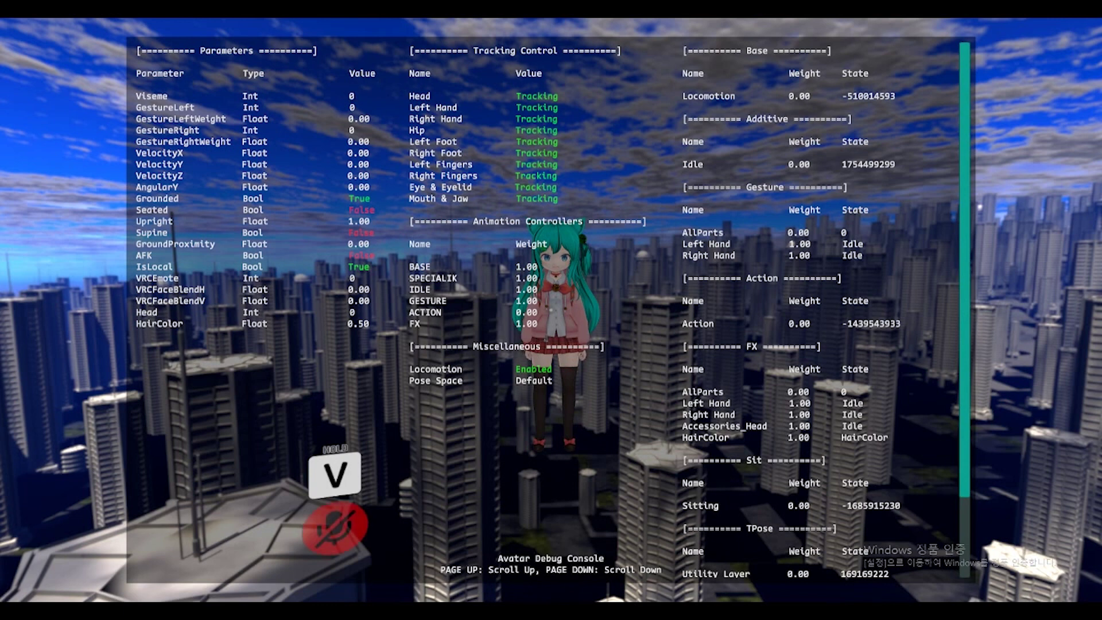
key("alt+Tab")
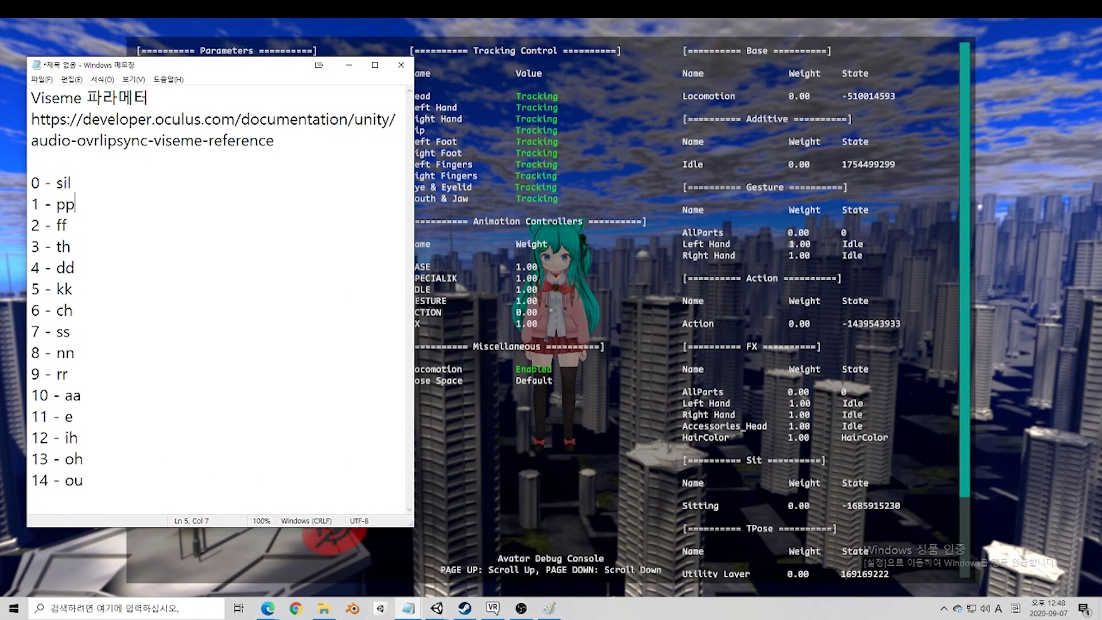
mouse_move(436, 607)
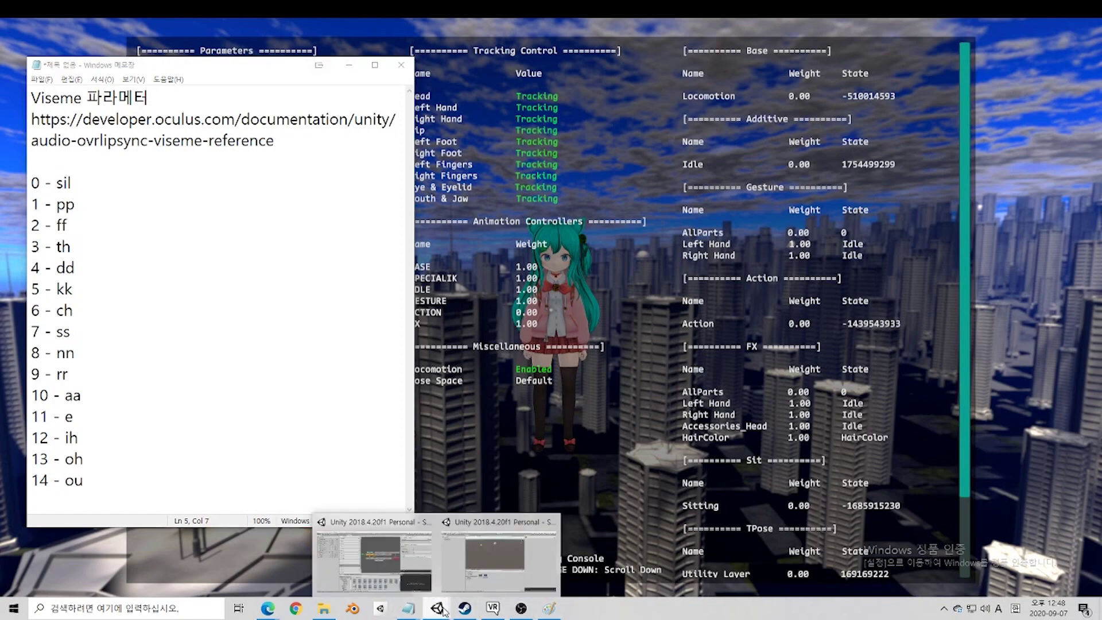
left_click(466, 512)
left_click(673, 216)
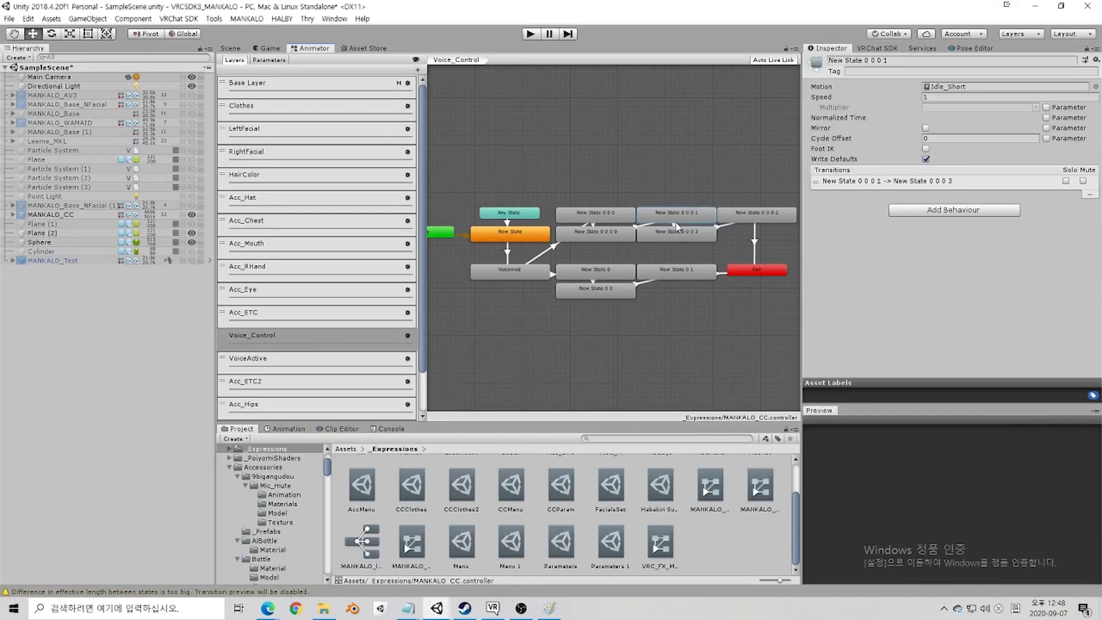
left_click(673, 225)
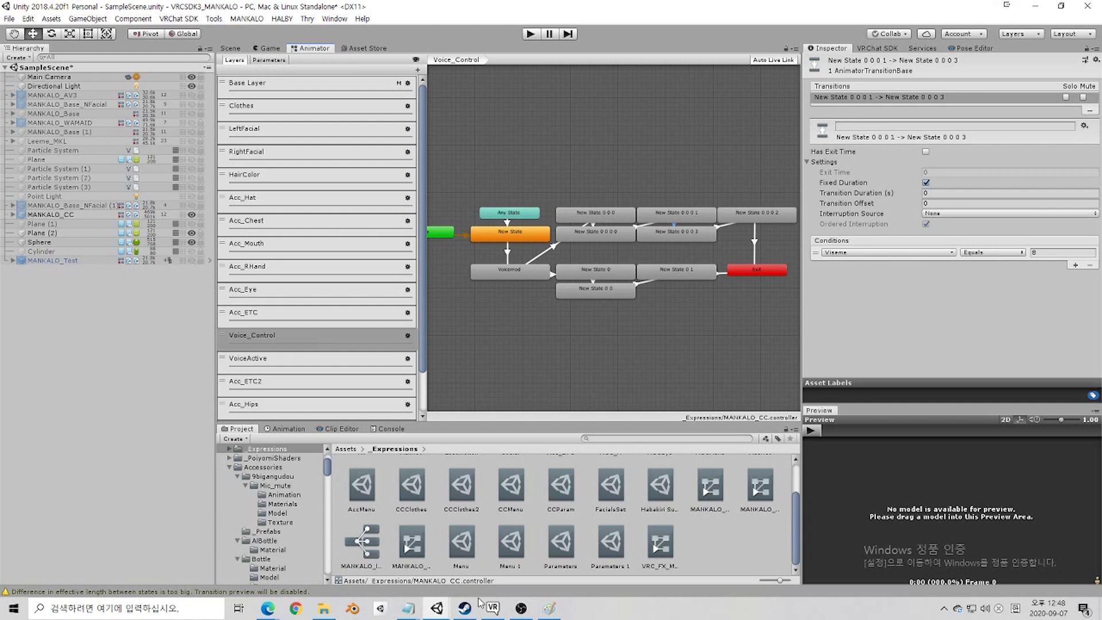
Step: Switch to VRChat and change the avatar to SDK: MANKALO_CC
left_click(492, 607)
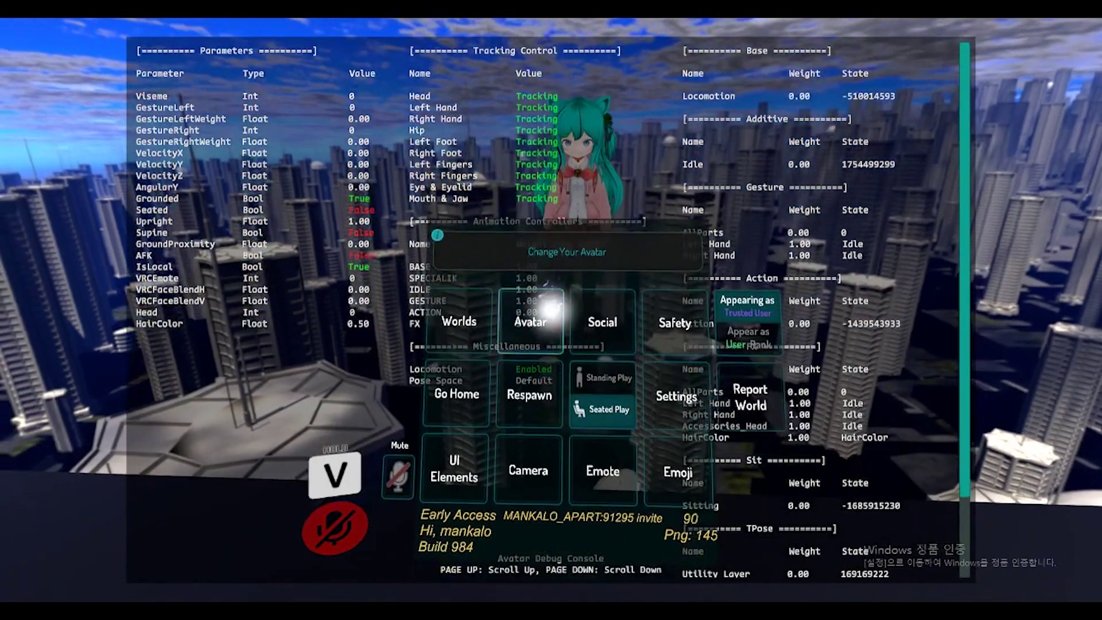
left_click(550, 308)
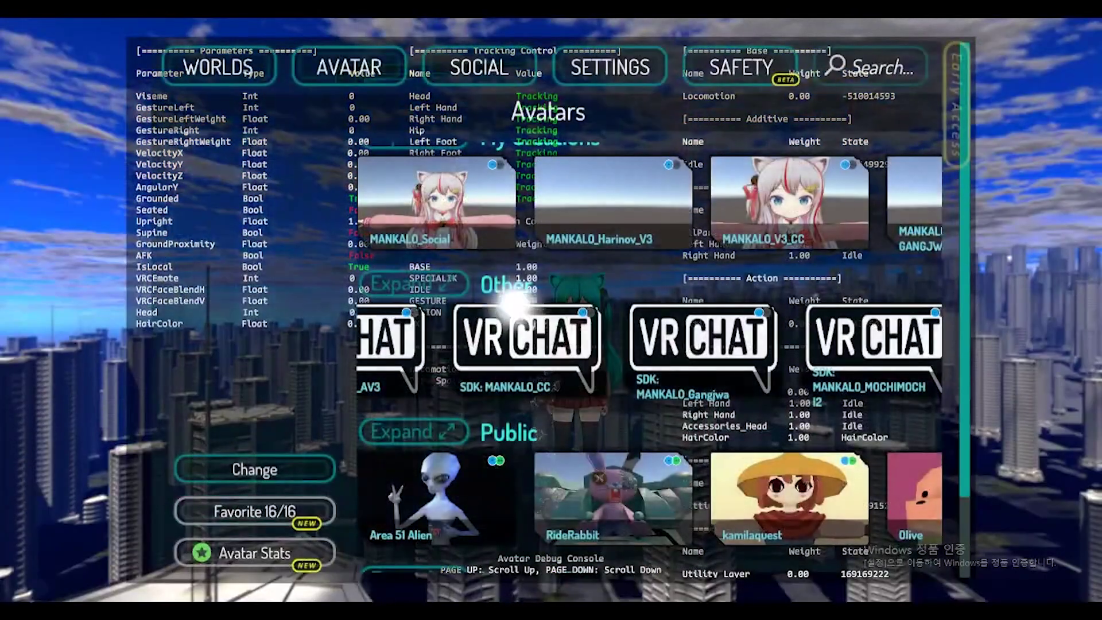
left_click(250, 469)
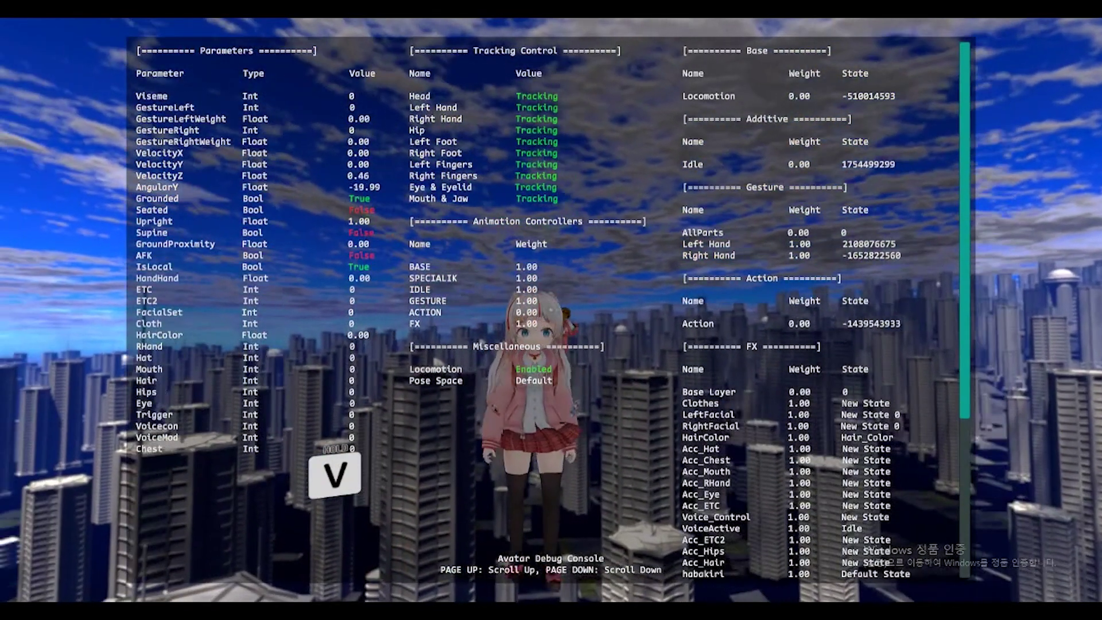
Step: Turn on the Voicemod toggle in the avatar's expression menu
key("r")
key("v")
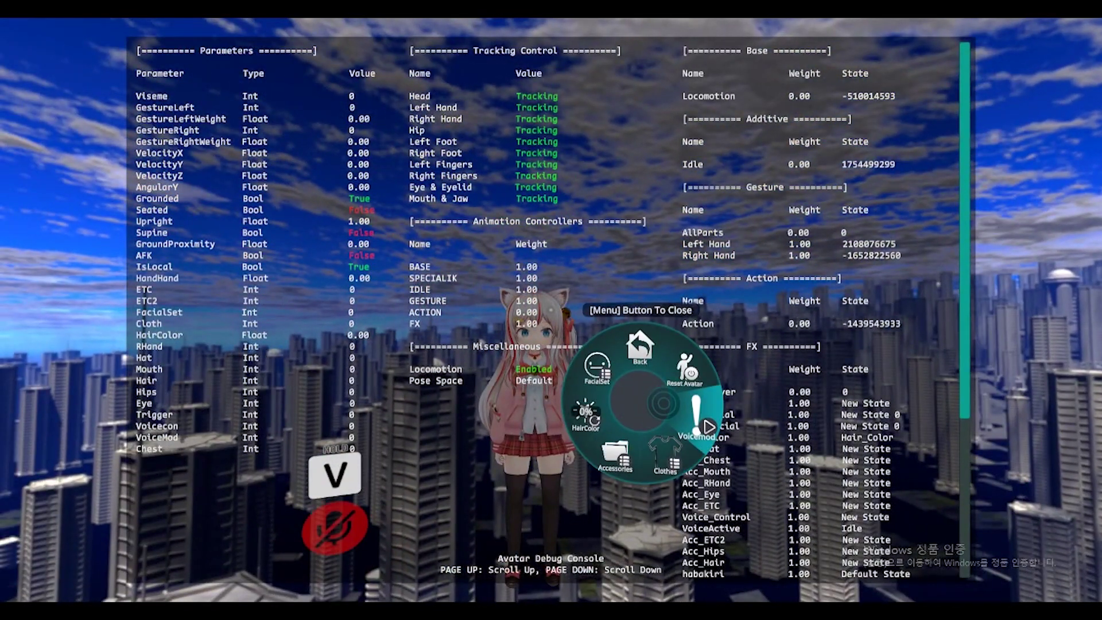
left_click(663, 403)
key("r")
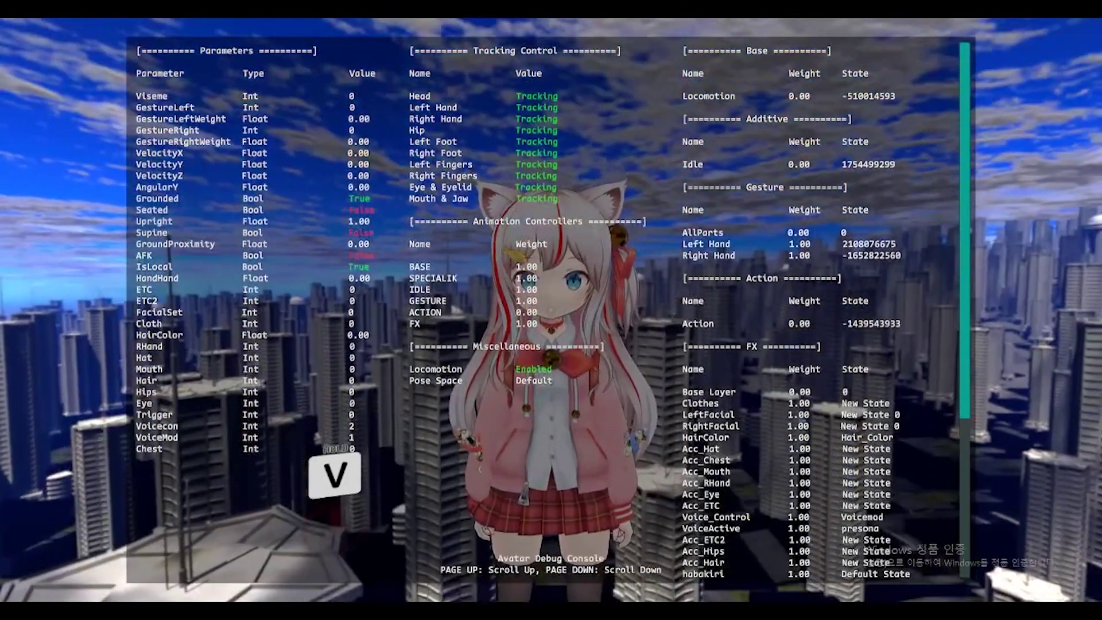
Step: Test the voice-driven states on the avatar and watch Voicecon and the VoiceActive layer in the debug console
key("r")
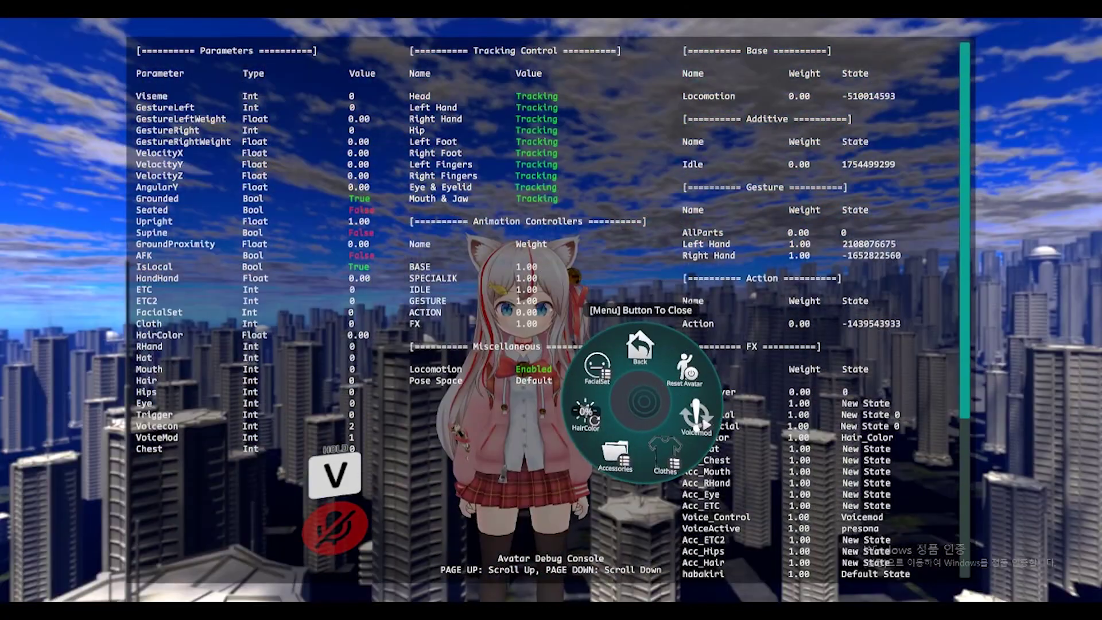
key("r")
key("a")
key("w")
key("d")
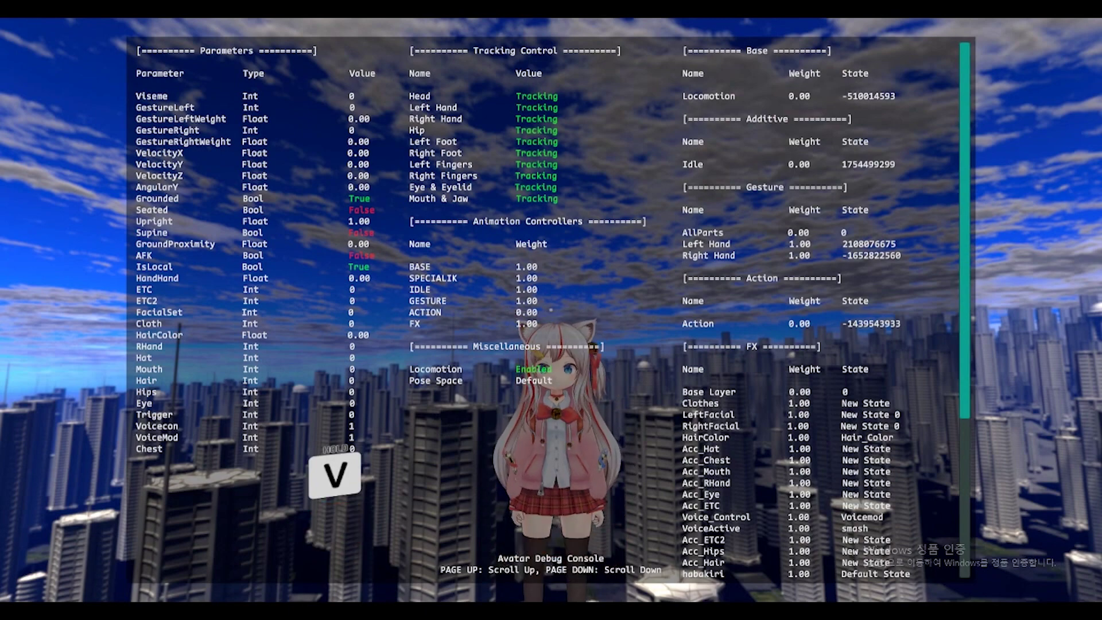
Step: Return to Unity and examine New State 0's parameter driver in Voice_Control and the states of the VoiceActive layer
key("alt+Tab")
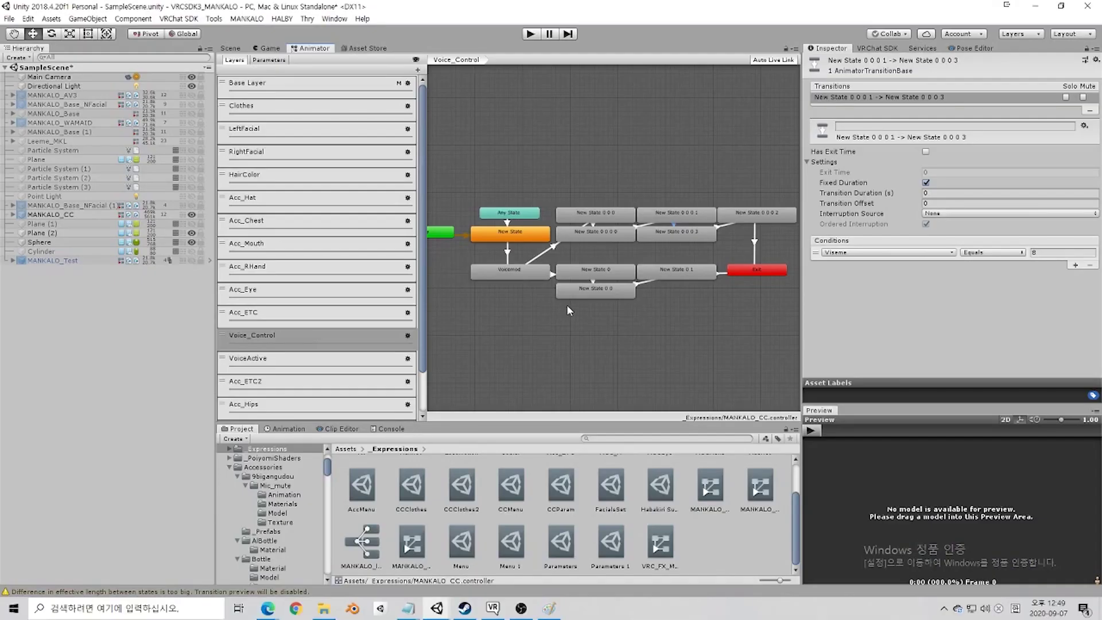
left_click(557, 274)
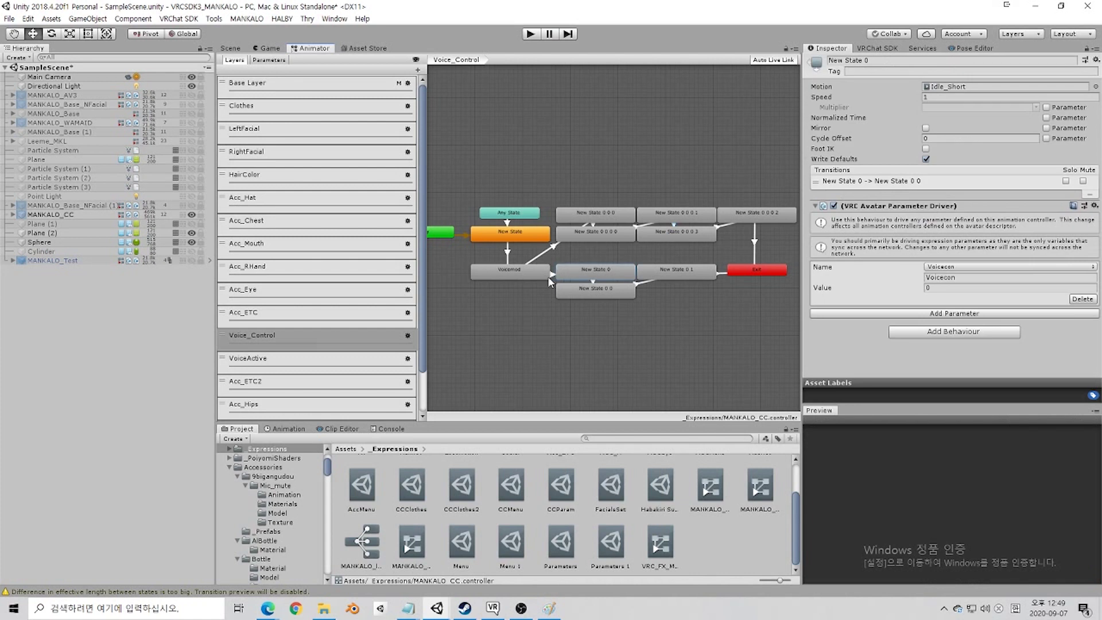
left_click(552, 275)
left_click(364, 359)
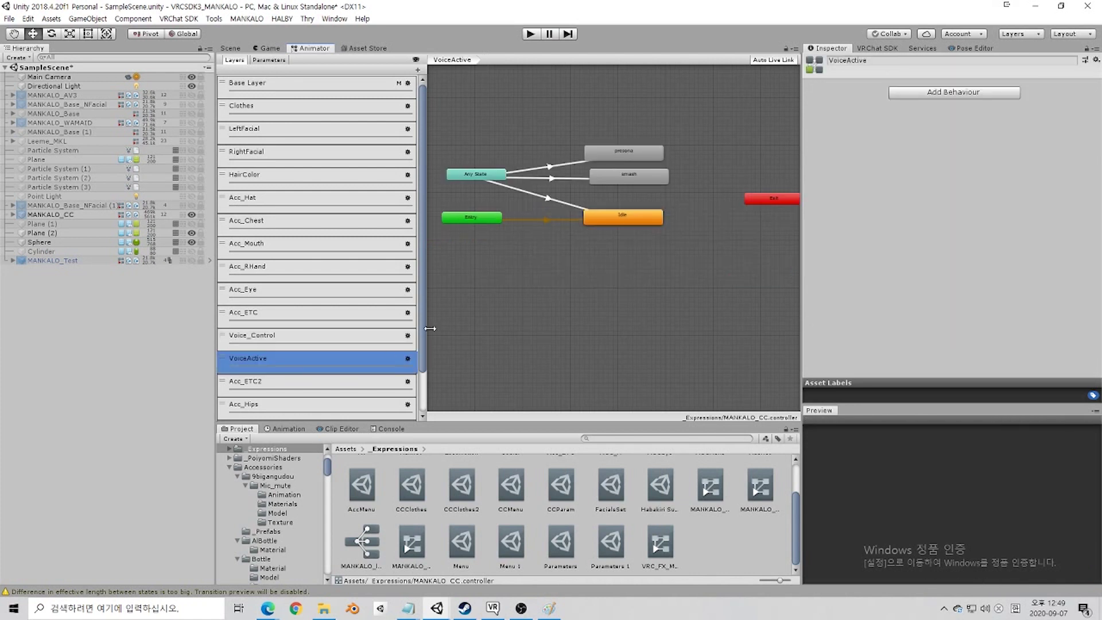
Step: Examine the state graph of the LeftFacial layer, including its two groups of left-hand states
key("alt+Tab")
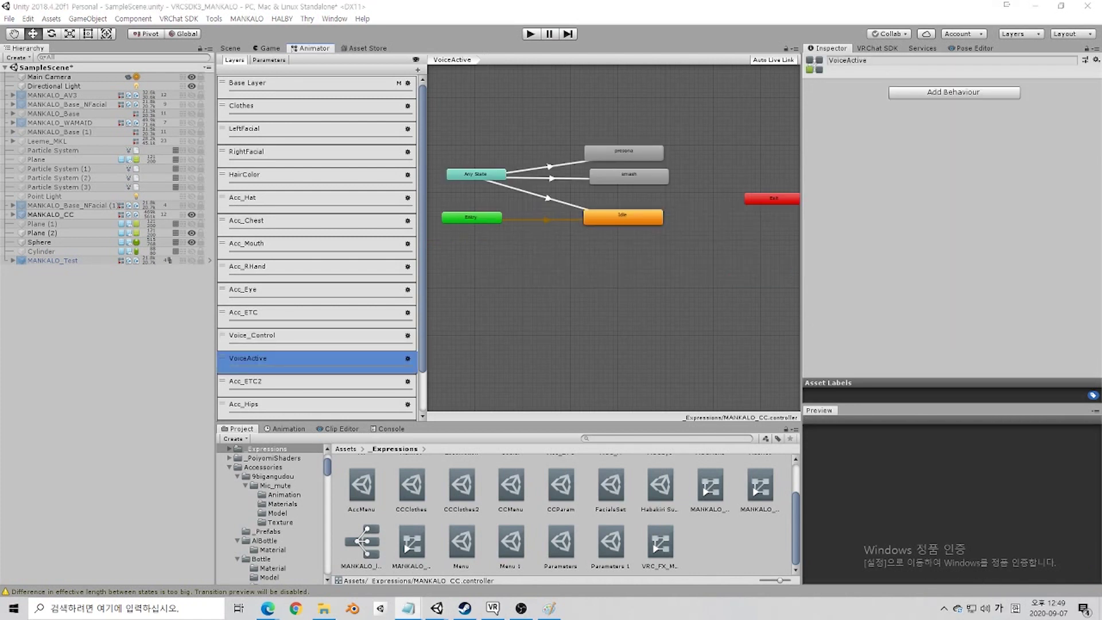
left_click(270, 138)
scroll(537, 314, "down", 3)
middle_click_drag(556, 336, 572, 253)
scroll(557, 243, "up", 2)
scroll(572, 253, "up", 1)
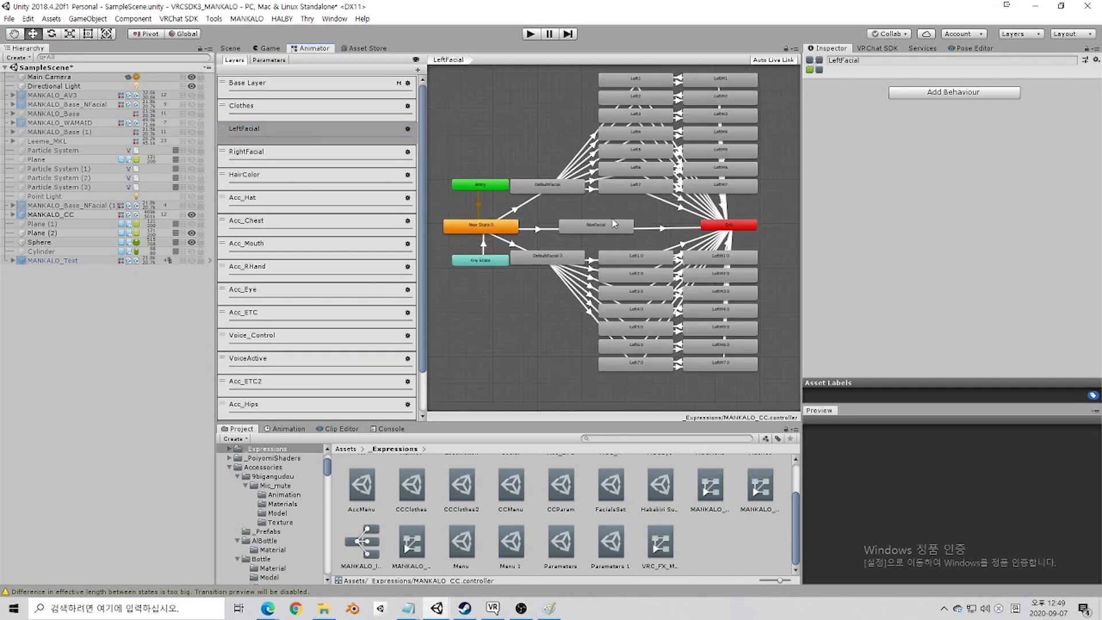
scroll(631, 228, "up", 2)
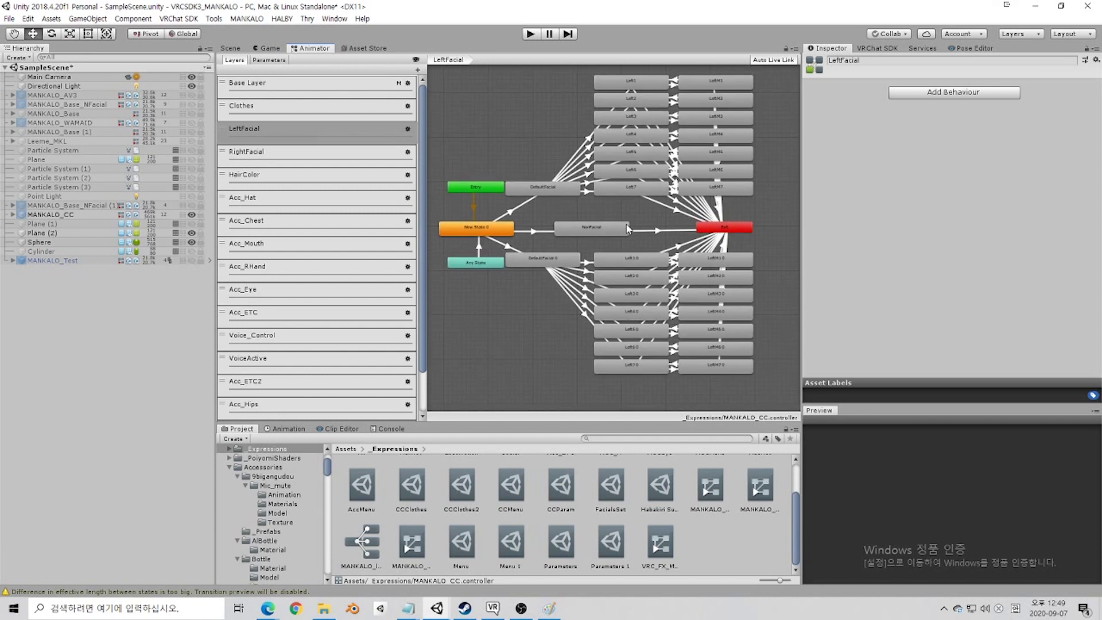
Step: Switch to VRChat, apply left-hand gesture 2 to the avatar, and view the facial expression up close
left_click(493, 608)
key("shift+F3")
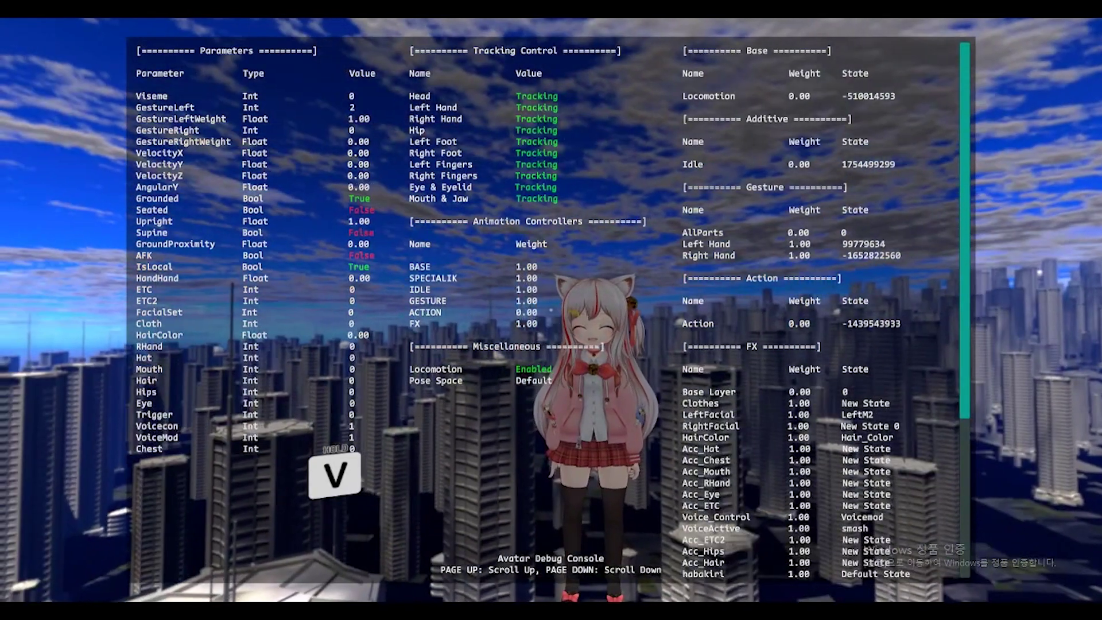
key("w")
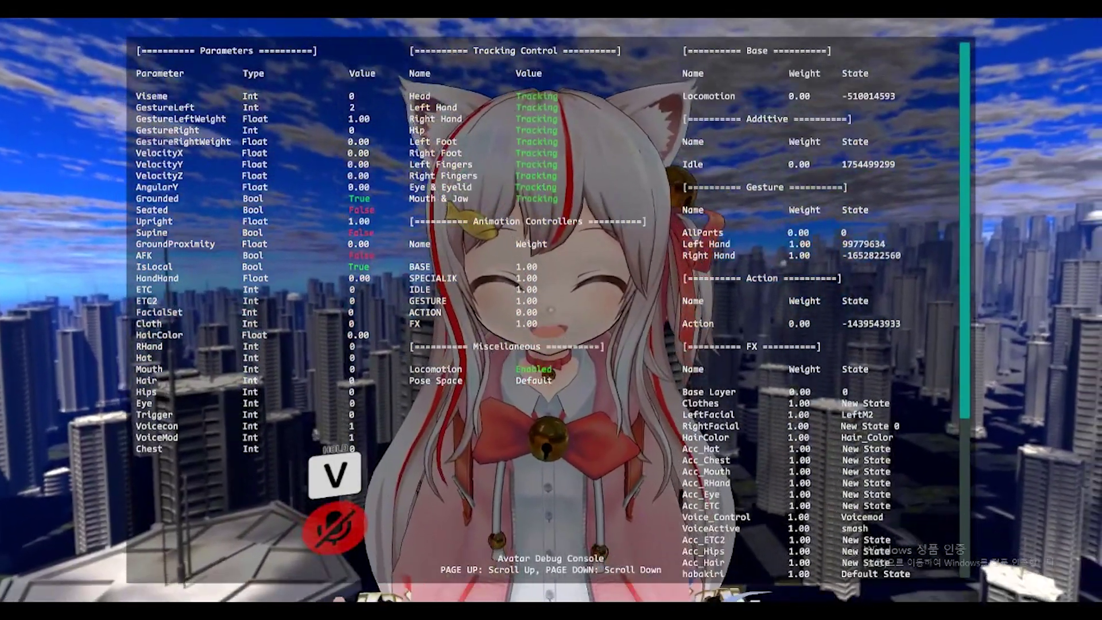
Step: Look through the avatar's action menu as far as the page with Debug and AFK Detection, and close the menu
key("r")
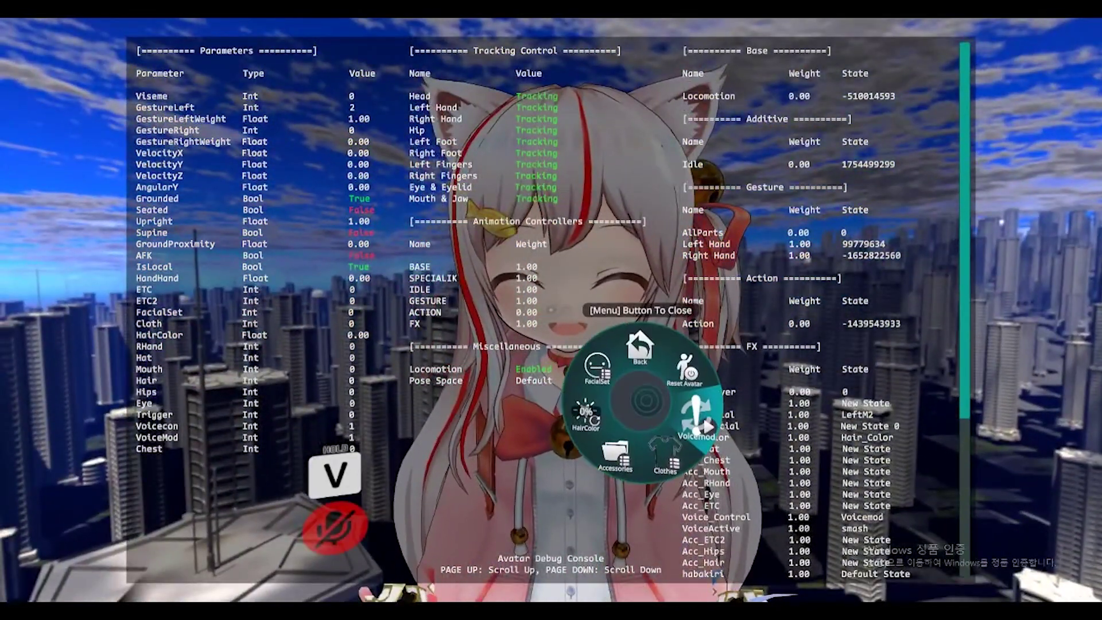
left_click(640, 377)
left_click(616, 399)
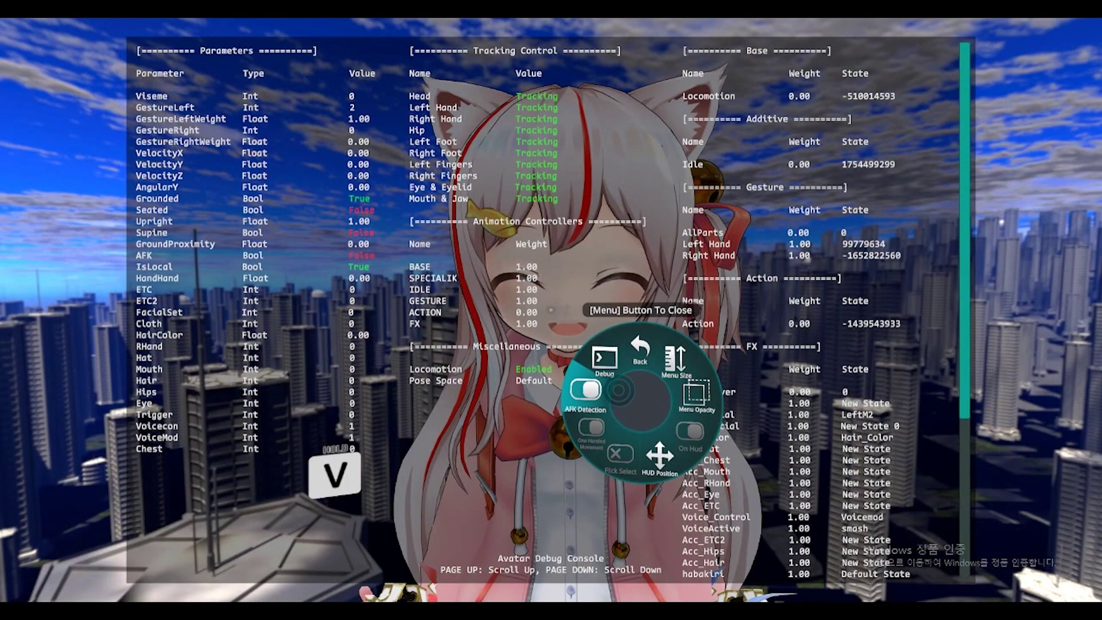
left_click(622, 384)
key("r")
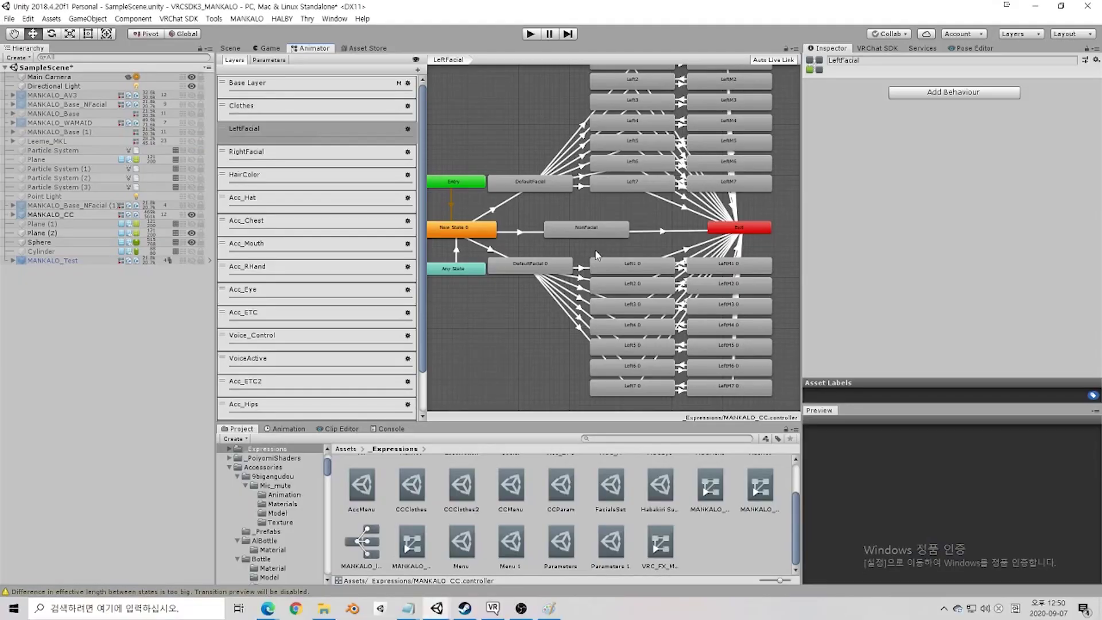
Step: Switch to Unity and compare the Left7 and LeftM7 states in the LeftFacial layer, including the Viseme conditions of their mutual transitions
scroll(641, 201, "down", 3)
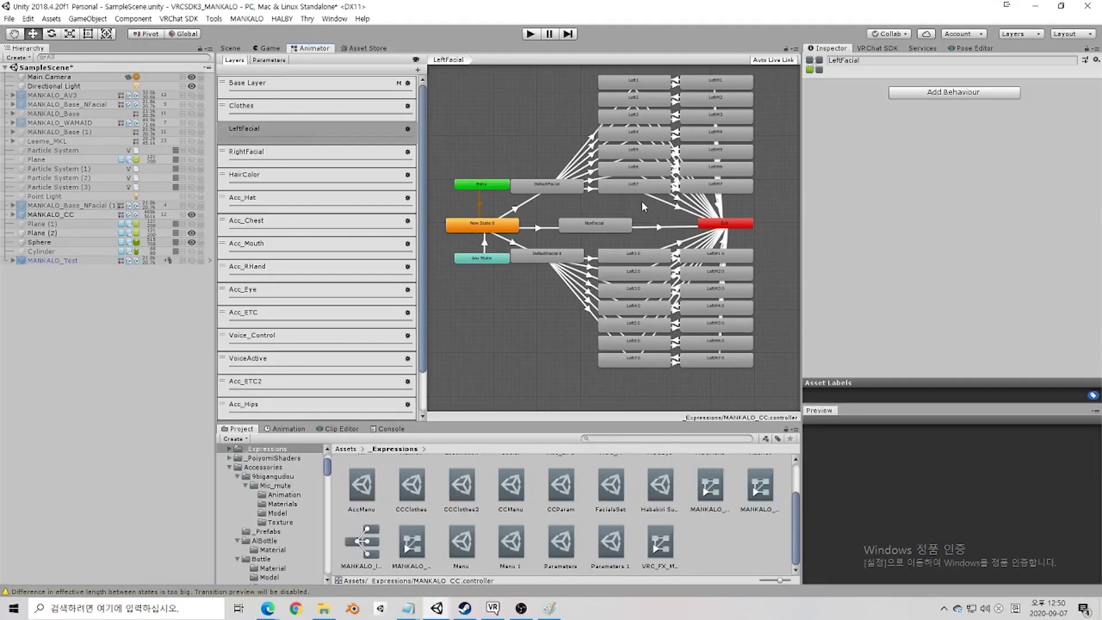
scroll(563, 226, "up", 3)
left_click(564, 232)
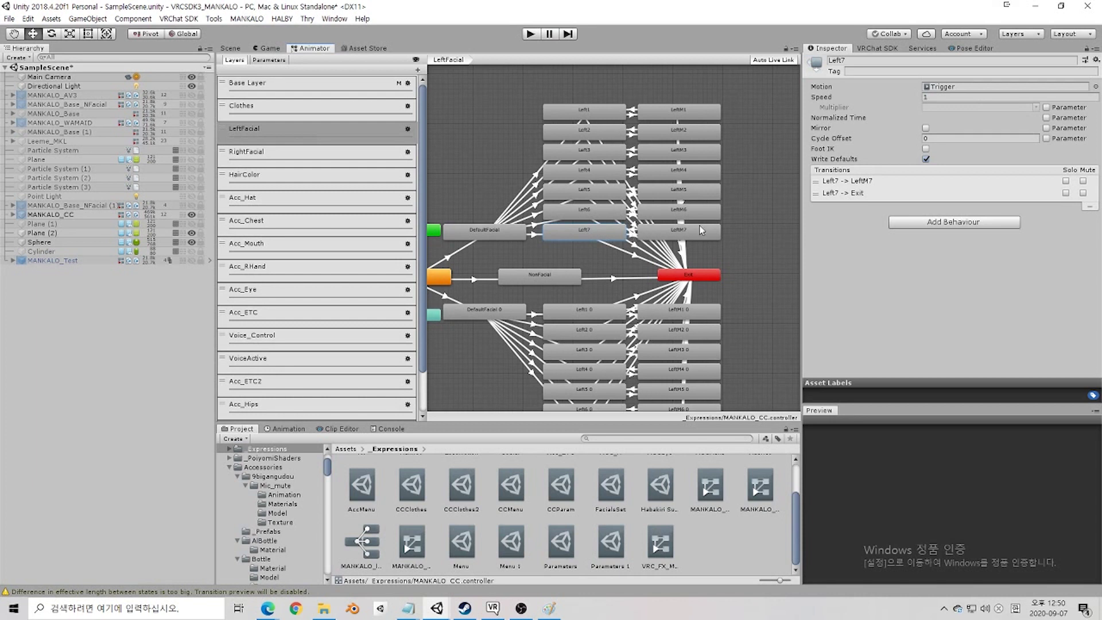
left_click(871, 182)
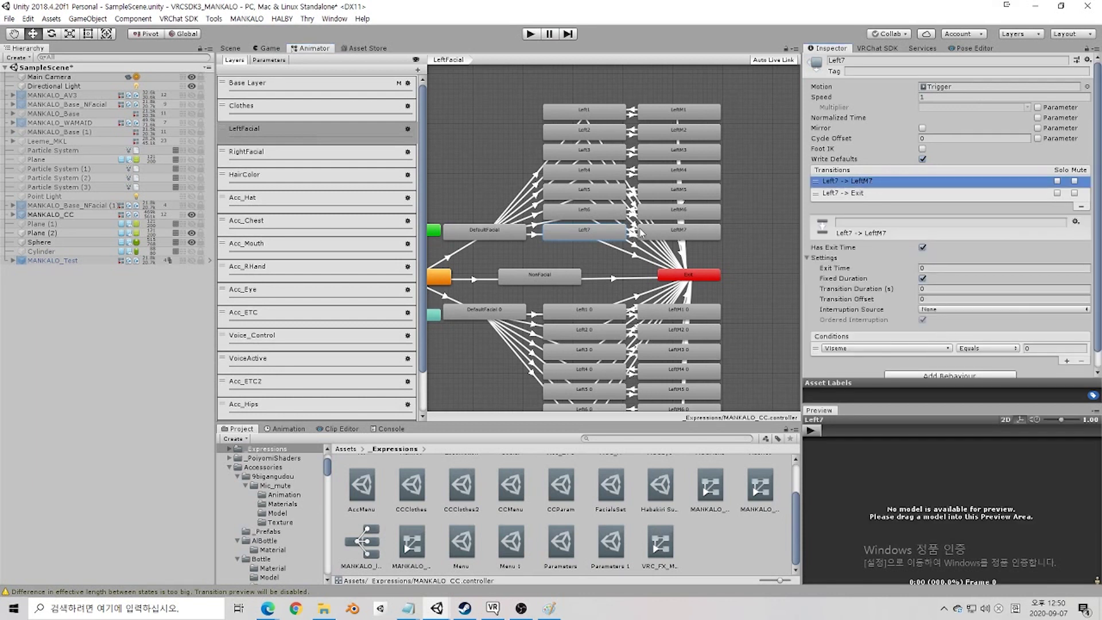
left_click(657, 237)
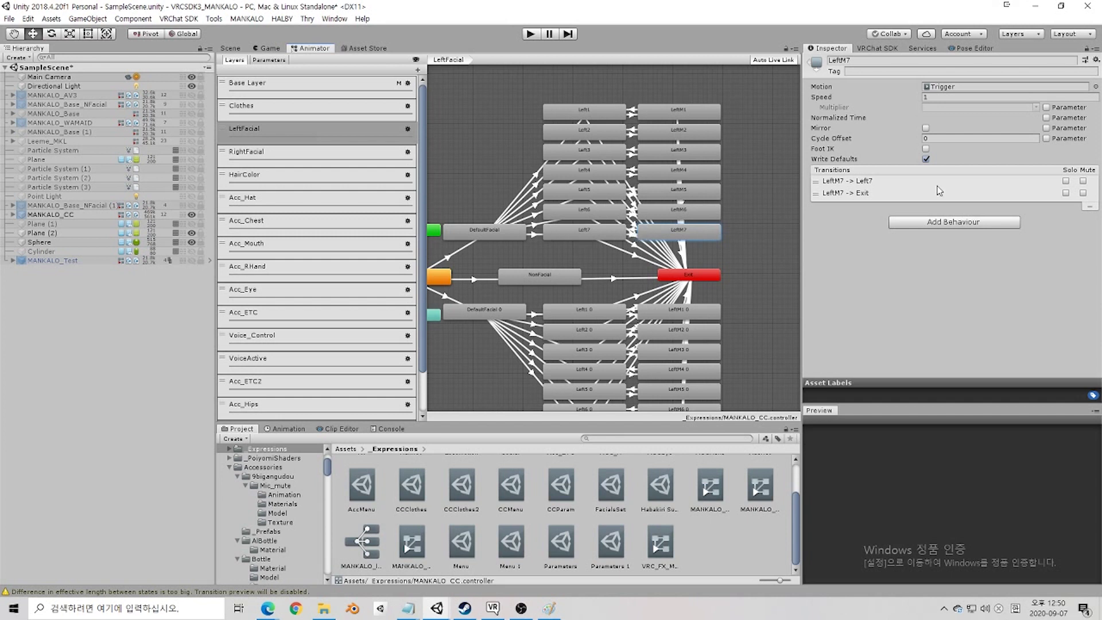
left_click(886, 182)
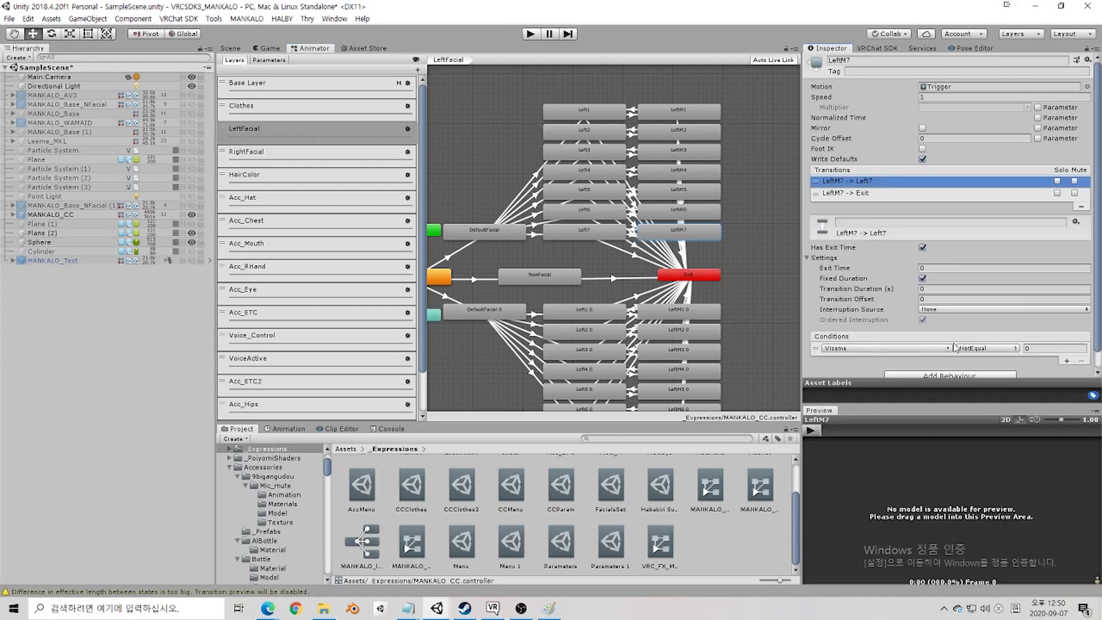
left_click(580, 231)
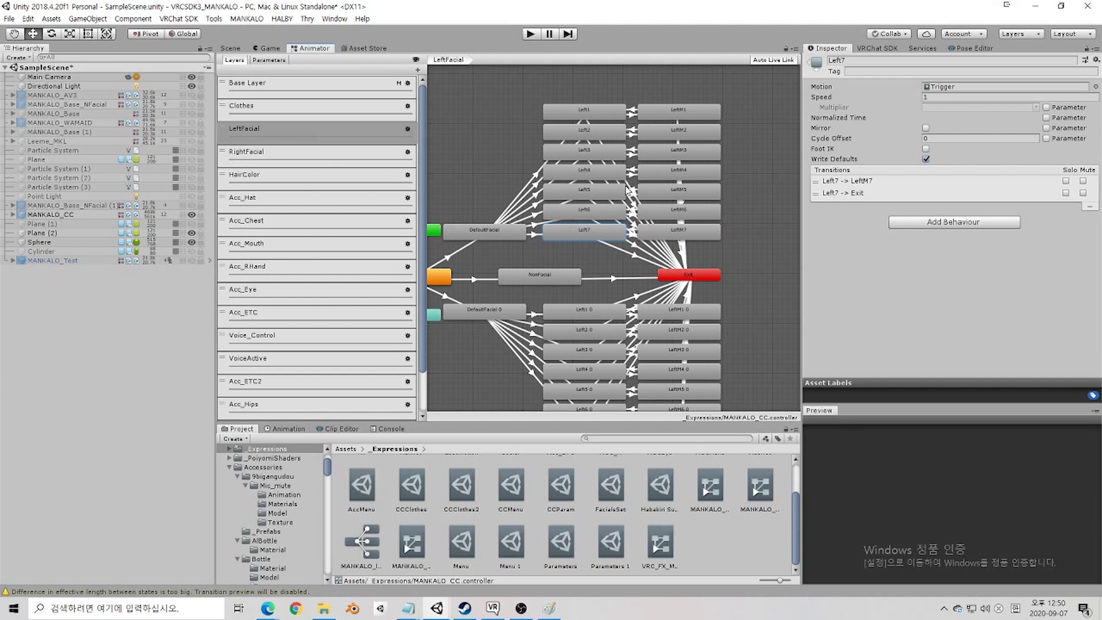
left_click(683, 231)
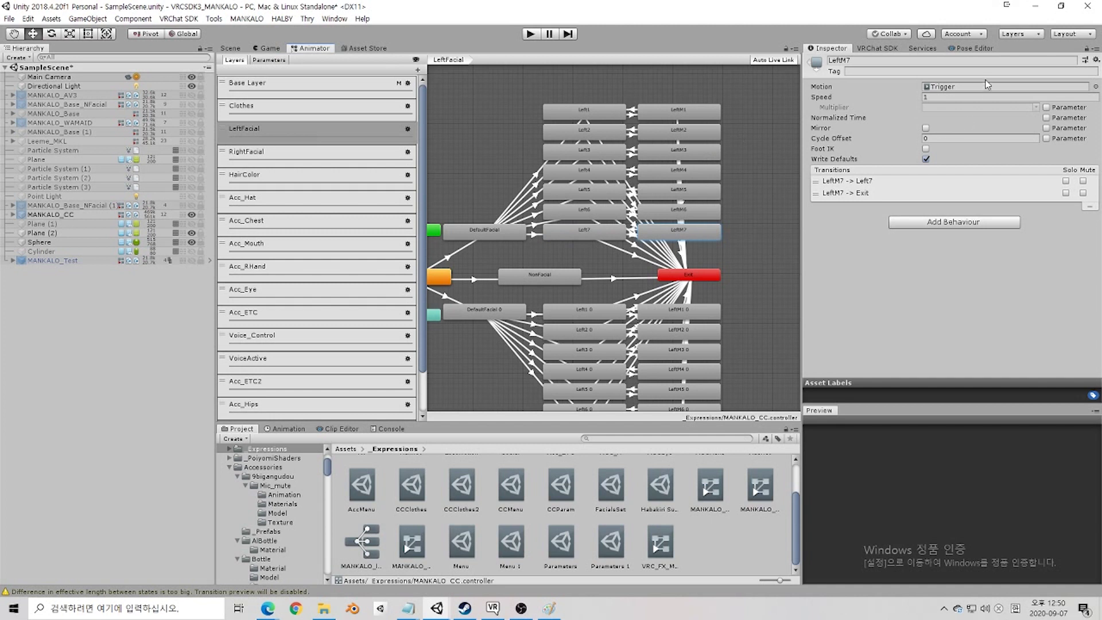
left_click(589, 235)
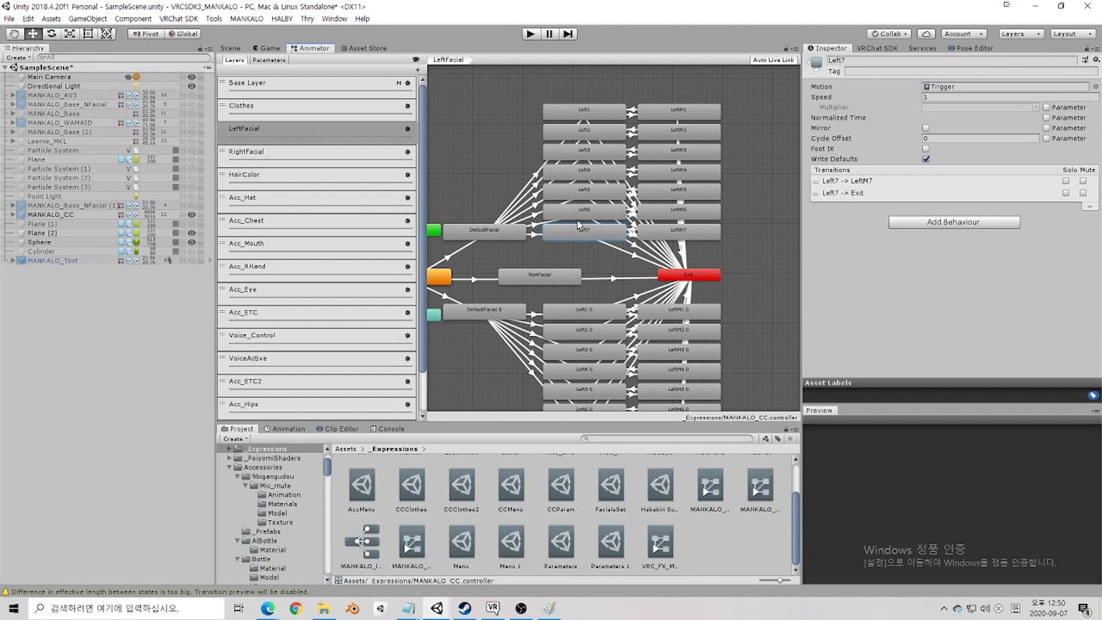
Step: Examine Any State, DefaultFacial and DefaultFacial 0 in the LeftFacial layer and the transitions leaving them
scroll(566, 255, "down", 4)
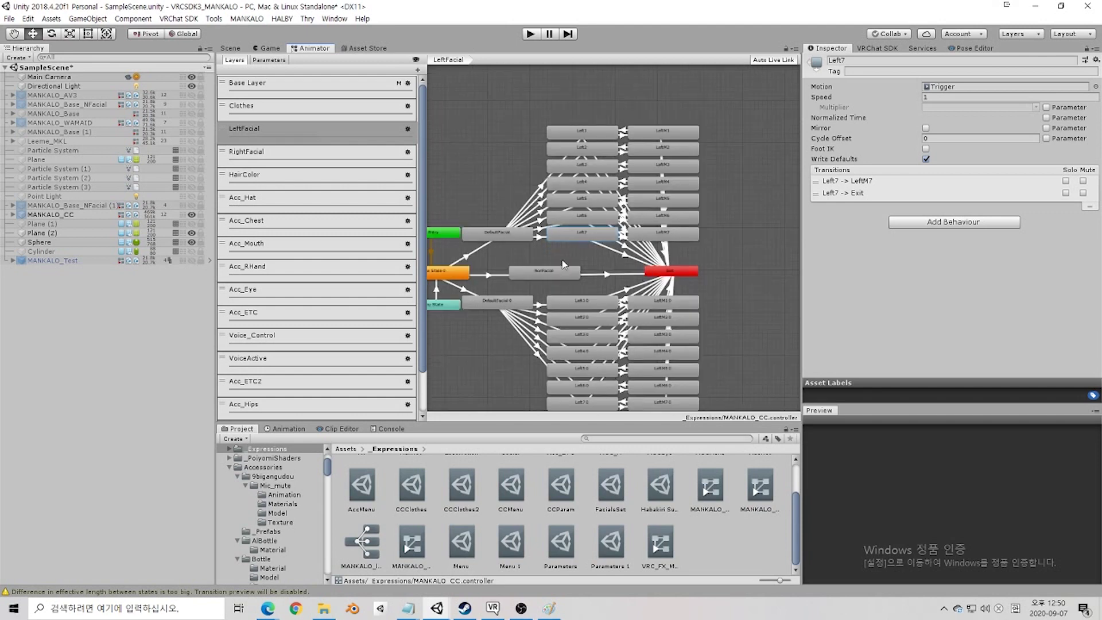
middle_click_drag(485, 280, 536, 231)
scroll(536, 228, "up", 4)
left_click(490, 260)
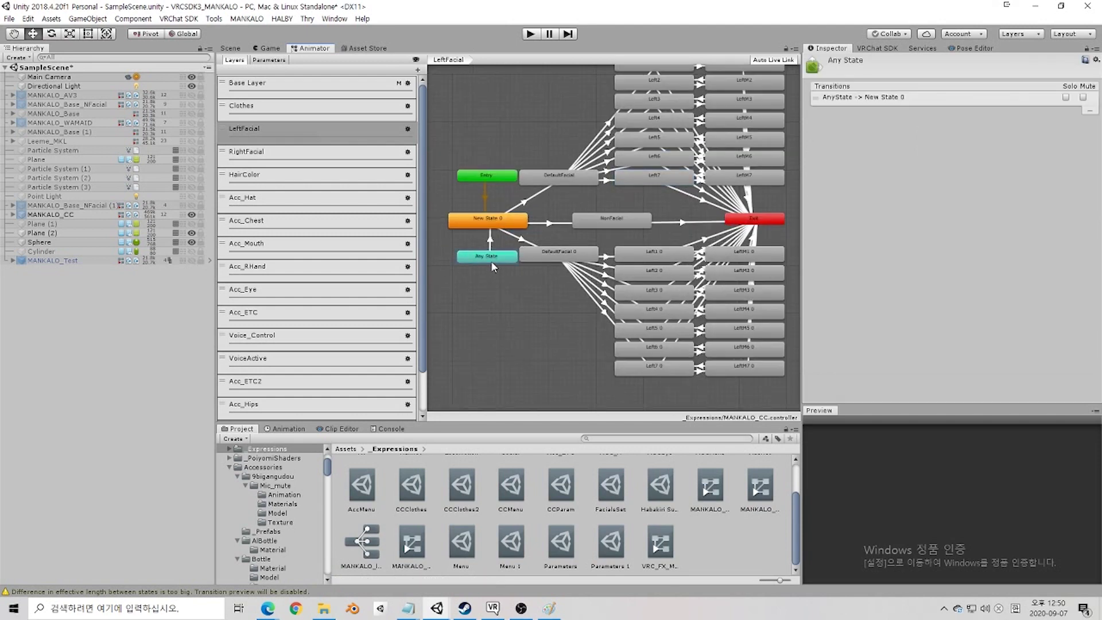
middle_click_drag(611, 243, 585, 253)
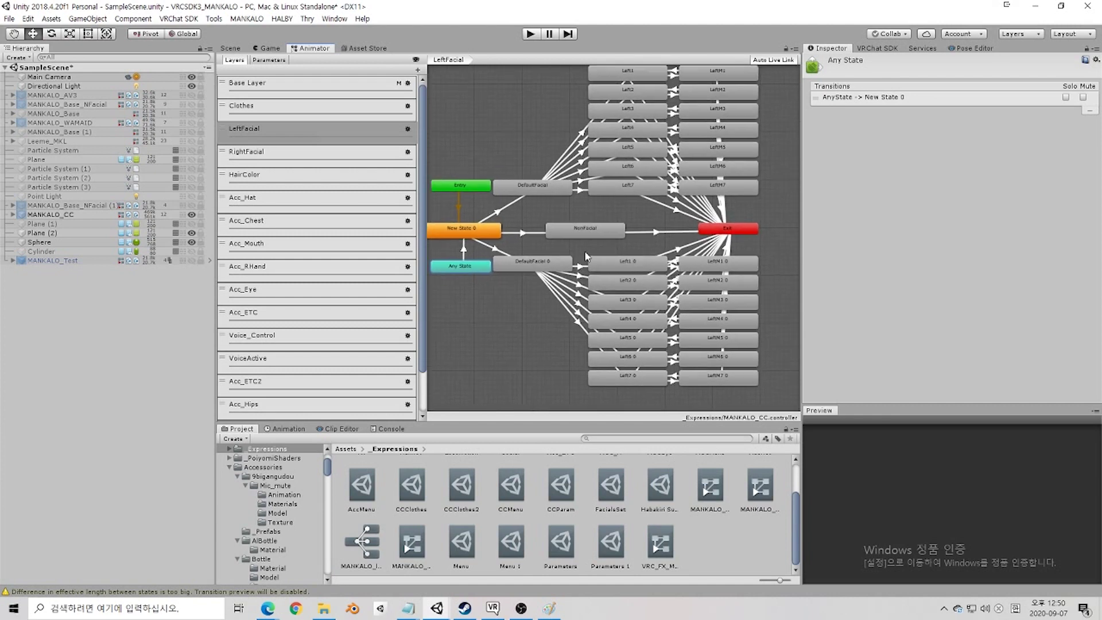
left_click(497, 217)
left_click(555, 192)
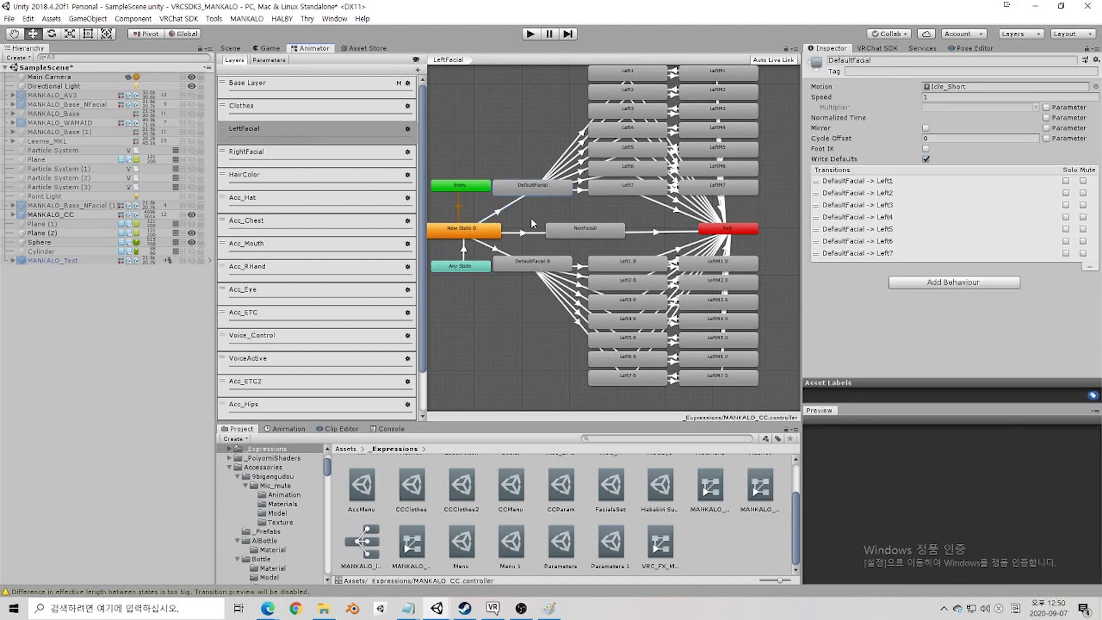
left_click(546, 265)
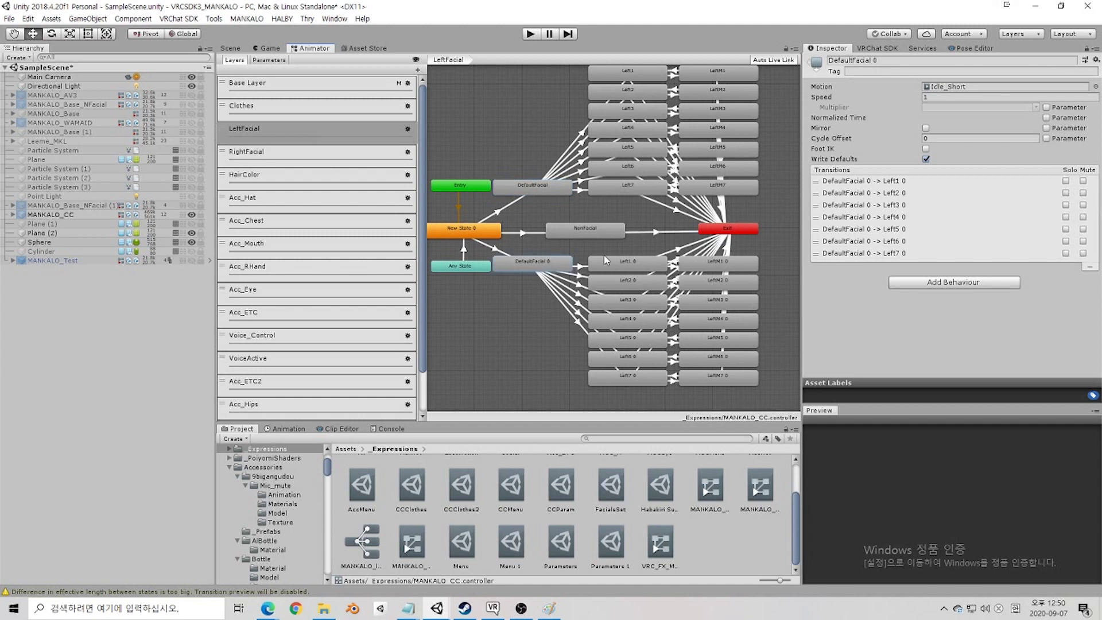
scroll(606, 260, "down", 2)
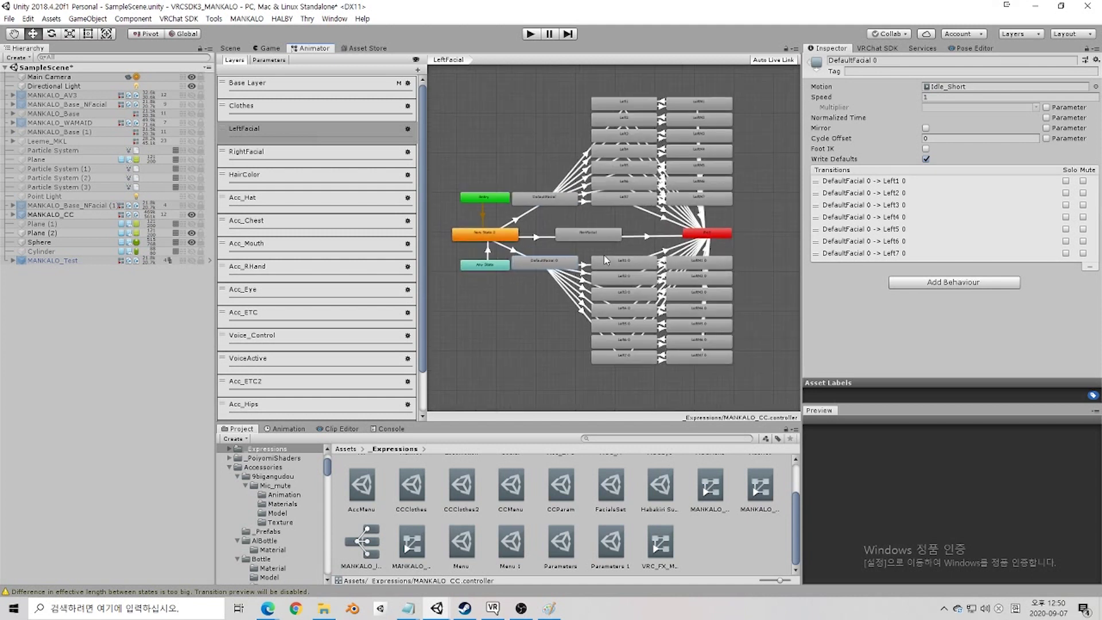
Step: Examine the RightFacial layer's state graph and its NonFacial state, and return to the full graph of the LeftFacial layer
left_click(272, 165)
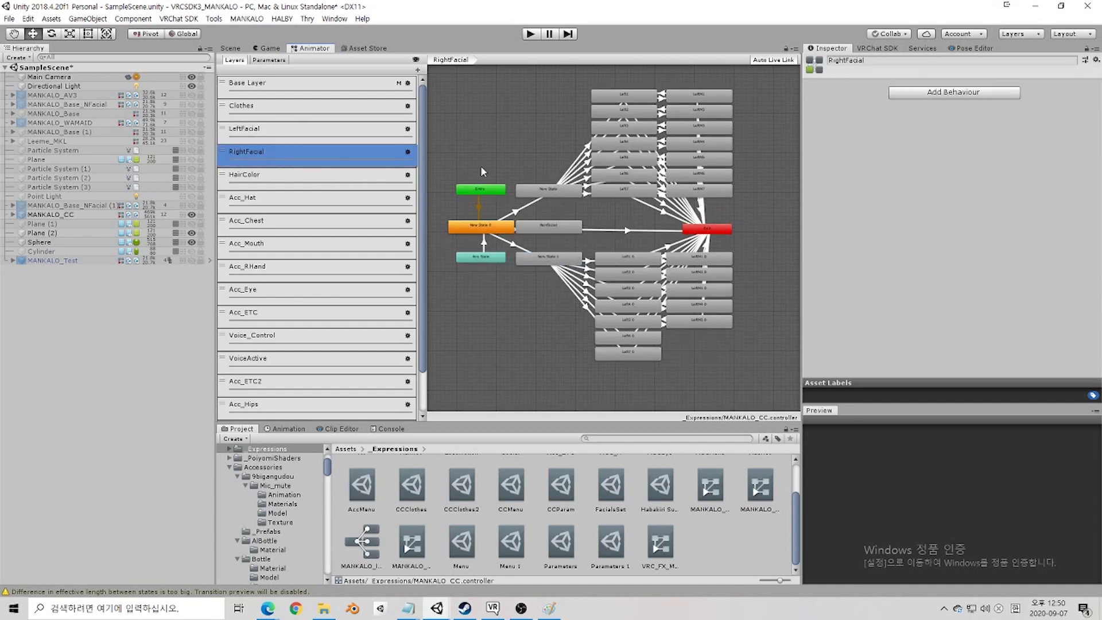
left_click(635, 353)
left_click(742, 345)
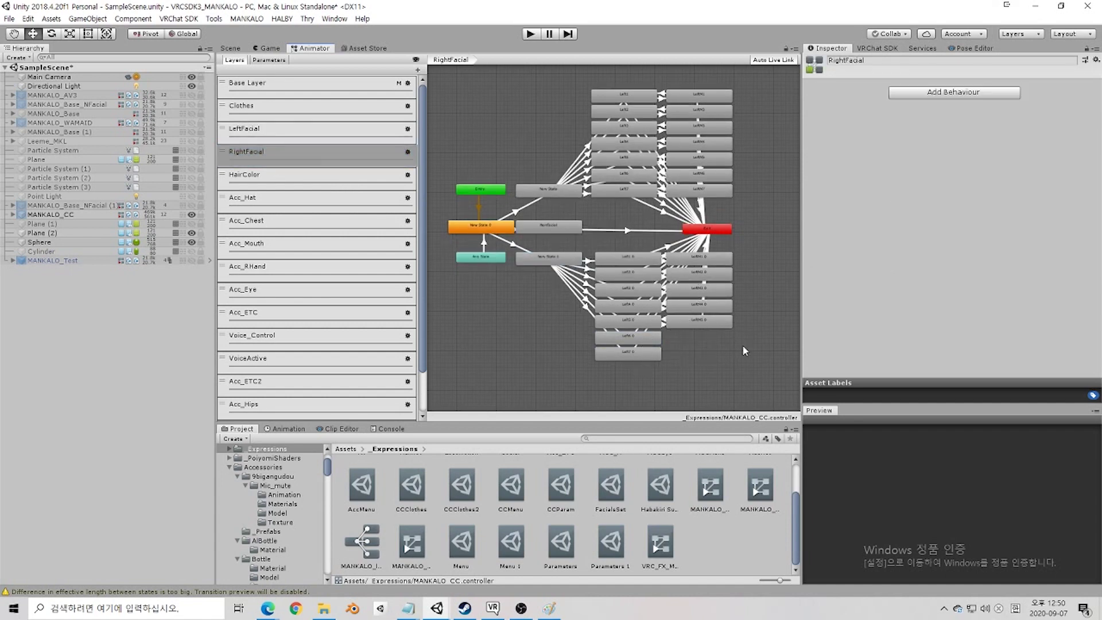
left_click(544, 230)
scroll(544, 229, "up", 4)
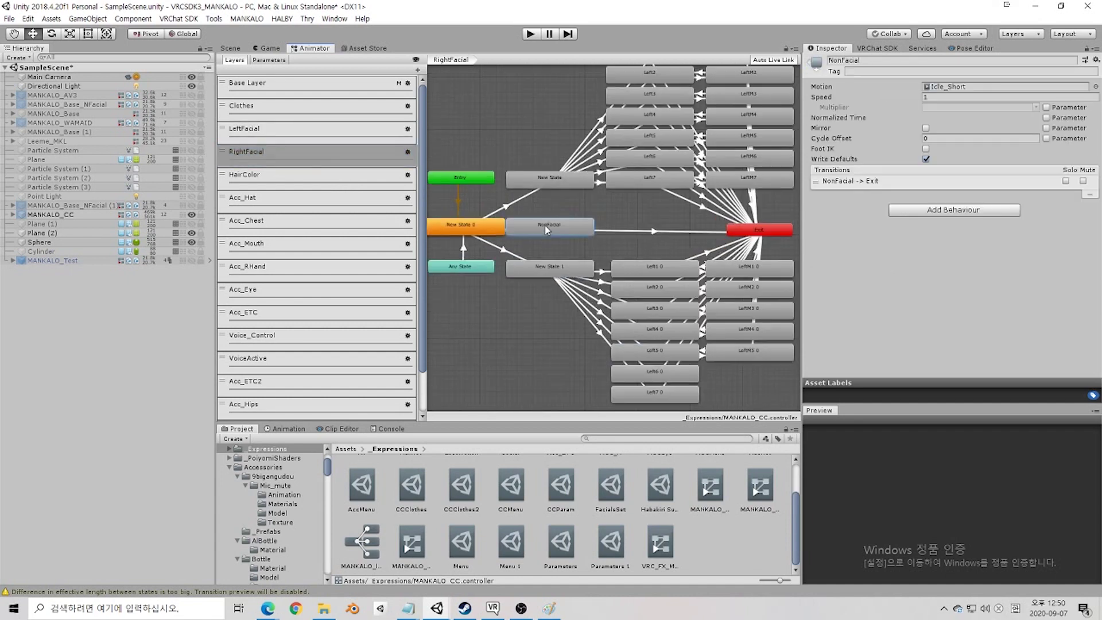
left_click(308, 141)
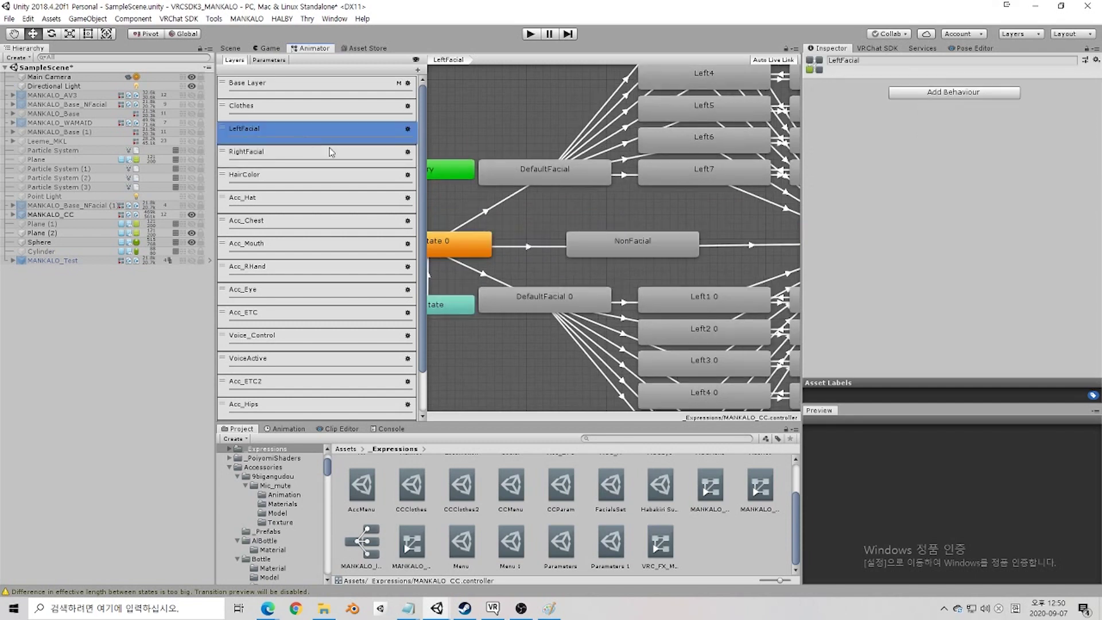
scroll(612, 247, "down", 3)
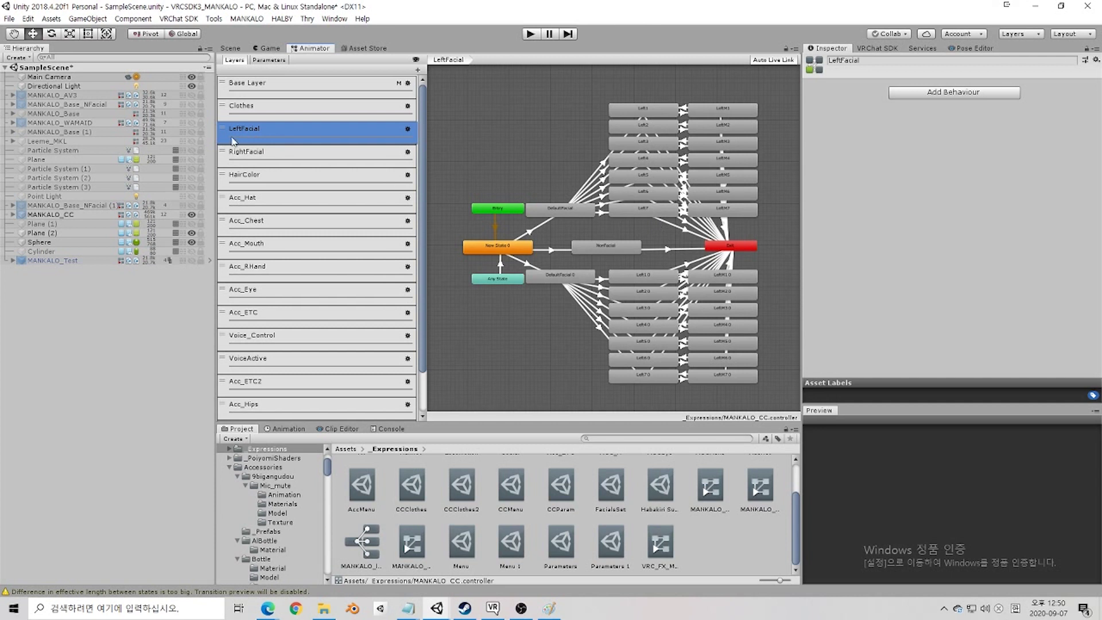
Step: Show the Scene view and deactivate the MANKALO_CC avatar
left_click(239, 47)
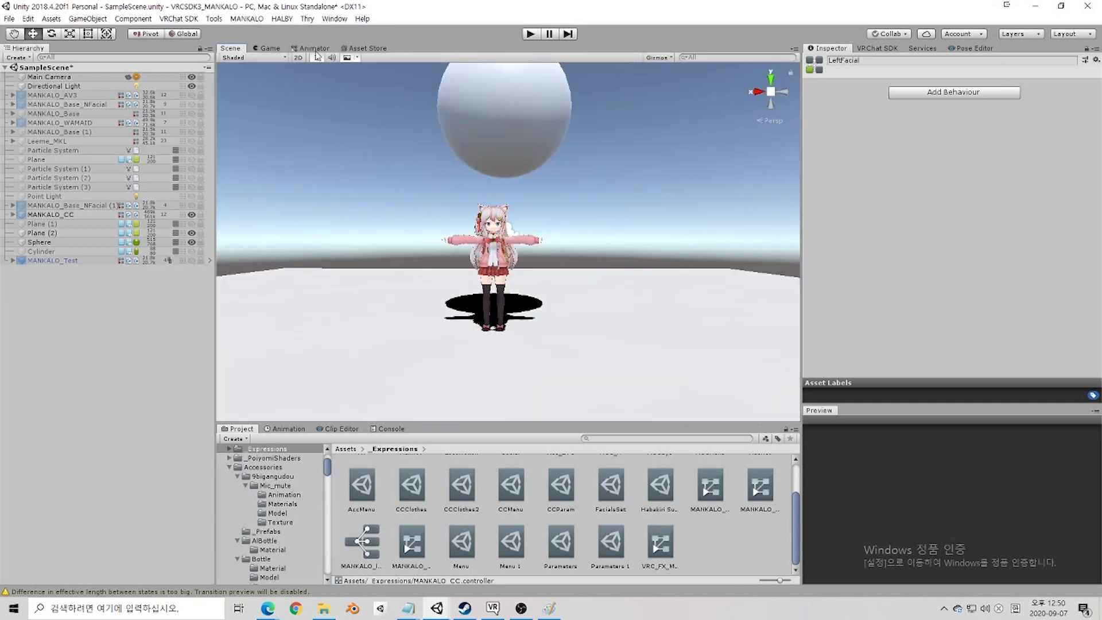
left_click(334, 18)
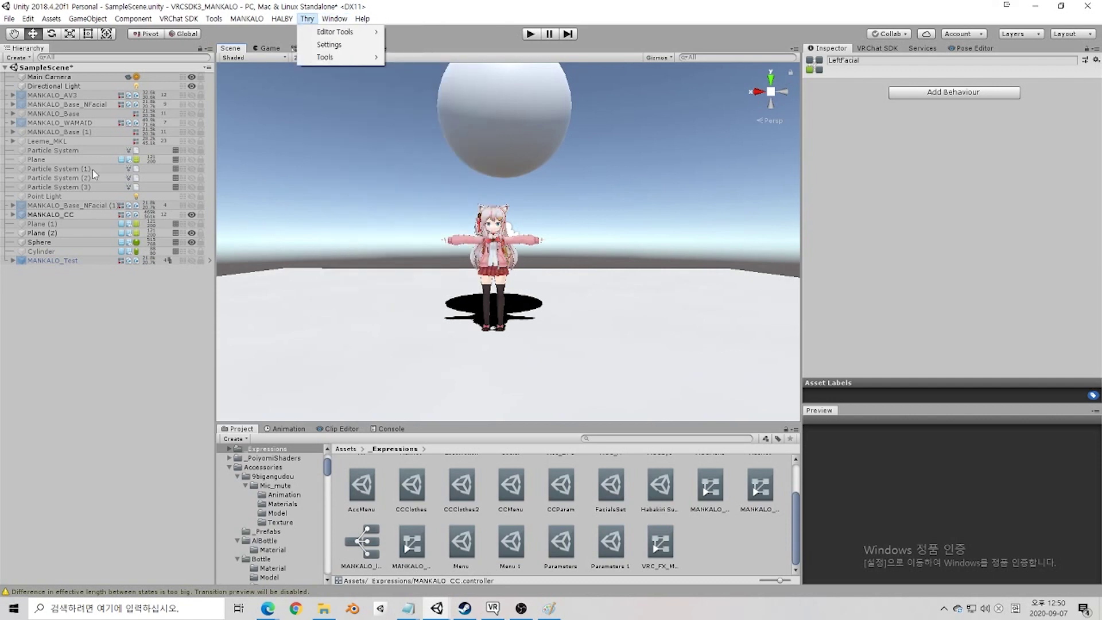
left_click(89, 187)
left_click(60, 214)
left_click(829, 62)
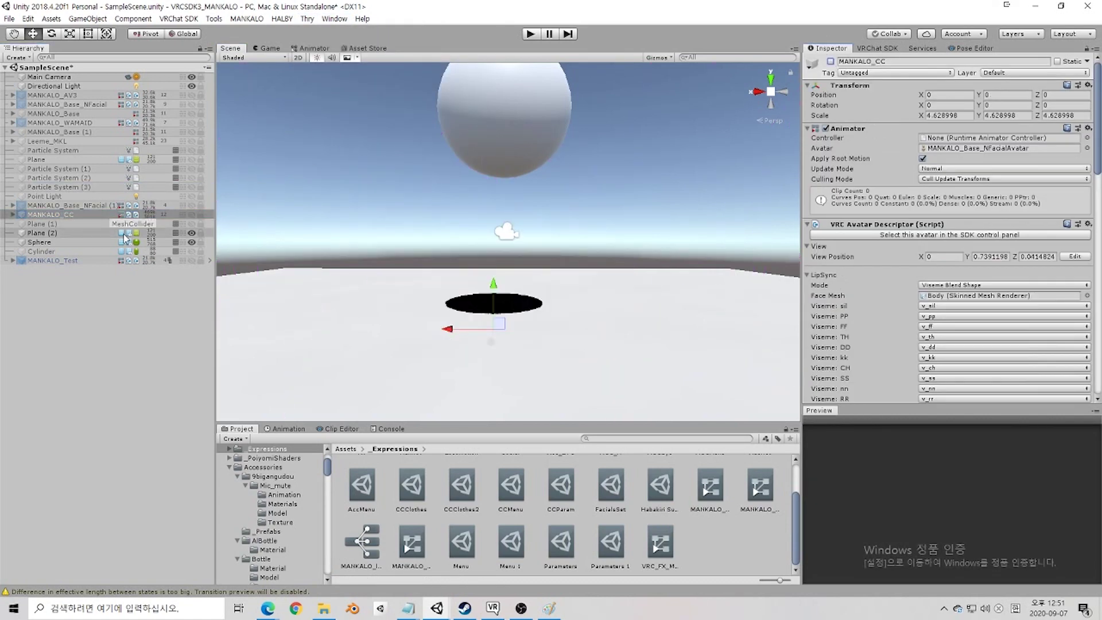
Step: Activate the MANKALO_Test avatar and bring it into close view in the scene
left_click(58, 260)
left_click(830, 61)
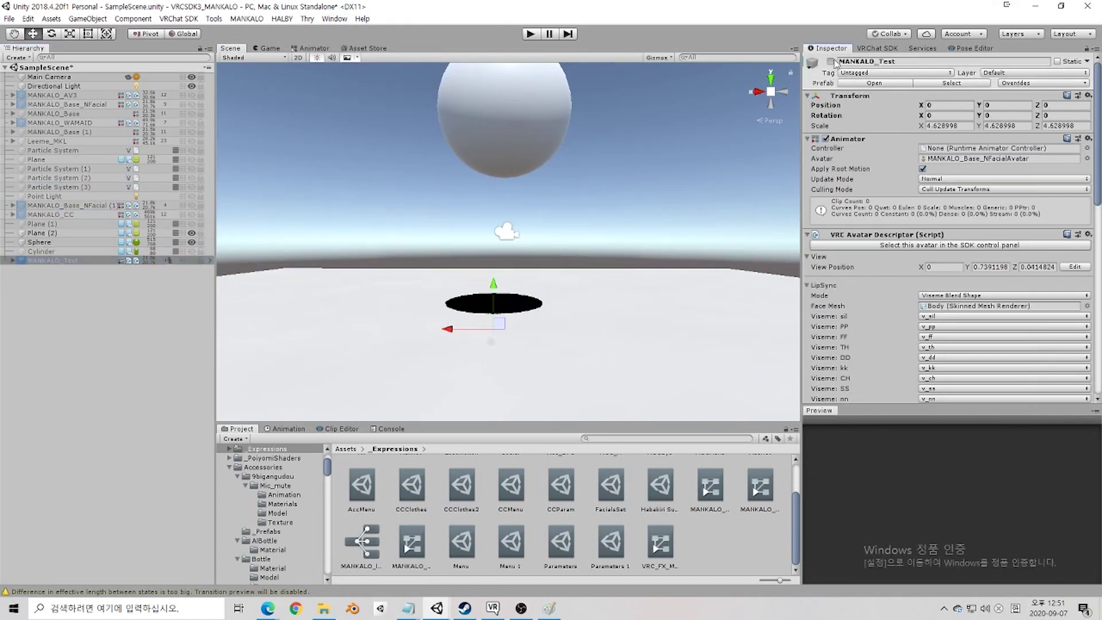
left_click(832, 61)
scroll(388, 266, "up", 10)
scroll(492, 274, "down", 5)
middle_click_drag(491, 274, 507, 266)
Step: Expand MANKALO_Test in the hierarchy and deactivate its Clothes object
left_click(12, 261)
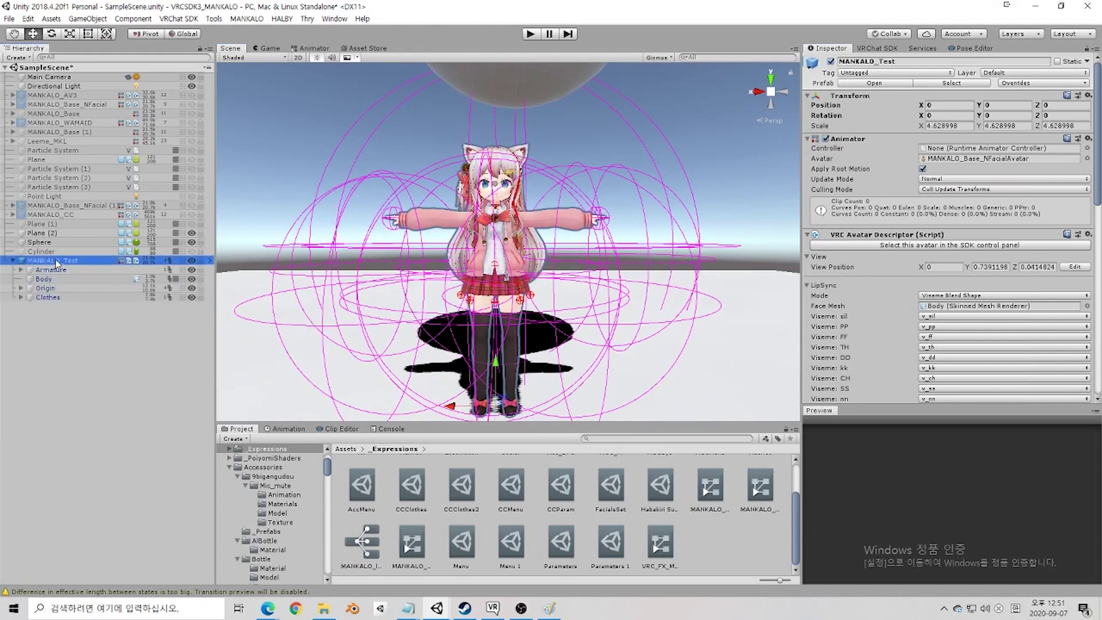
right_click(56, 260)
left_click(50, 297)
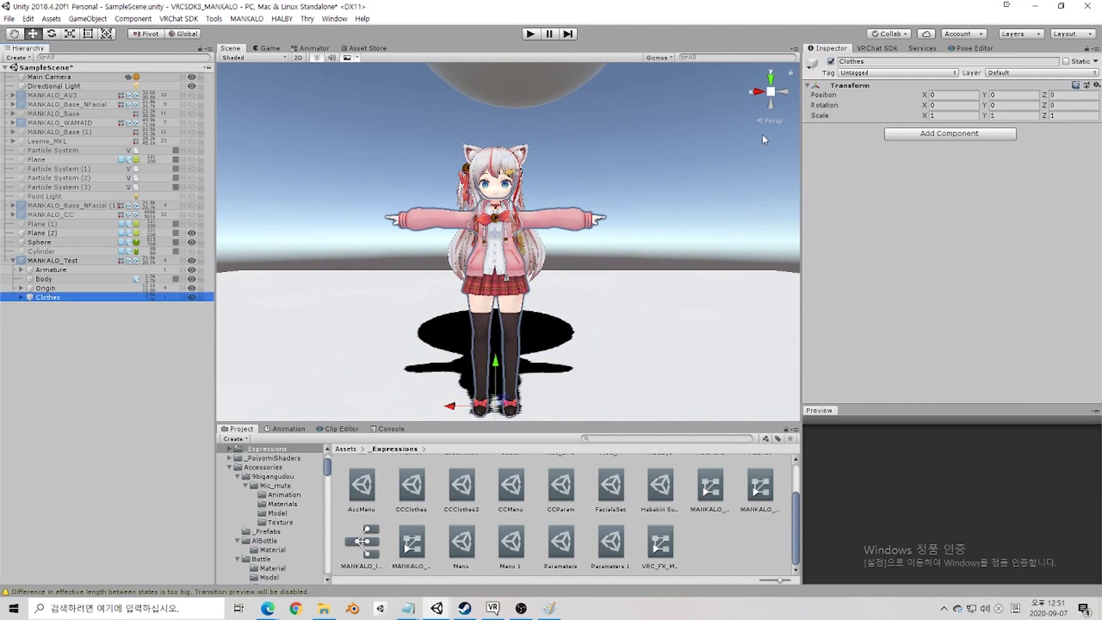
left_click(830, 60)
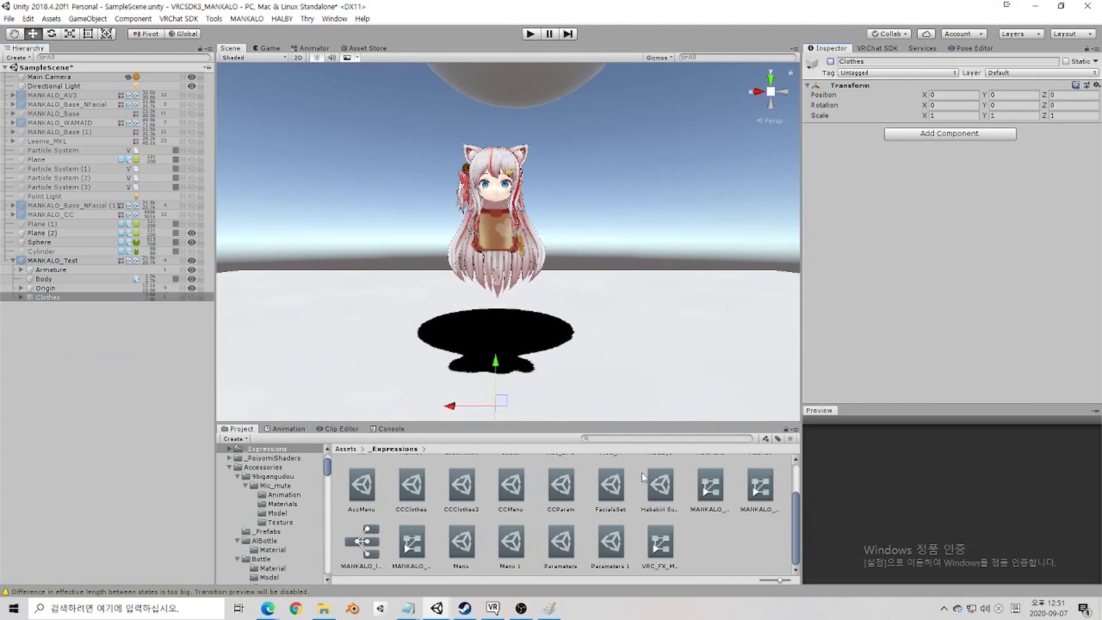
Step: Add the Leeme_MKL outfit model from Assets/Avatar/Cloth/Leeme to the scene hierarchy as a root object
scroll(642, 472, "up", 2)
left_click(347, 449)
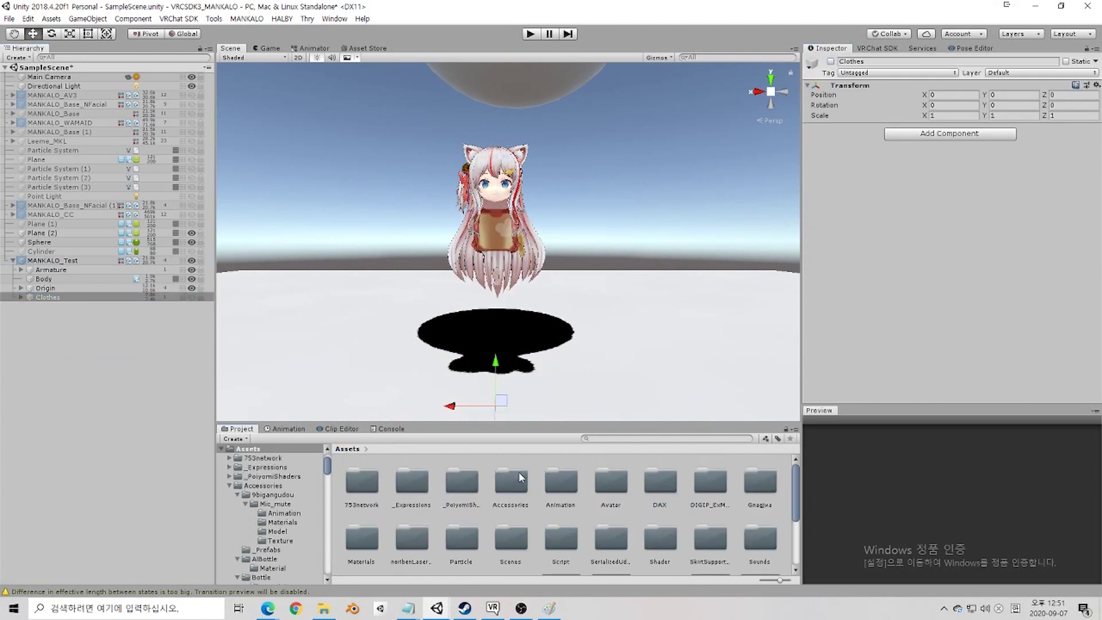
double_click(605, 484)
double_click(505, 482)
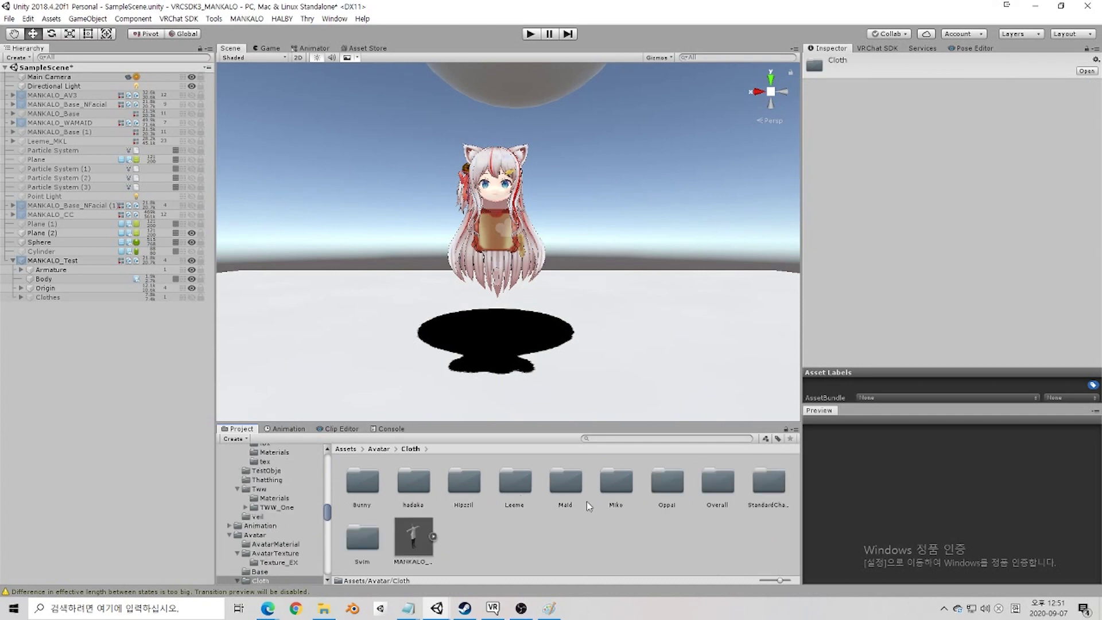
double_click(515, 484)
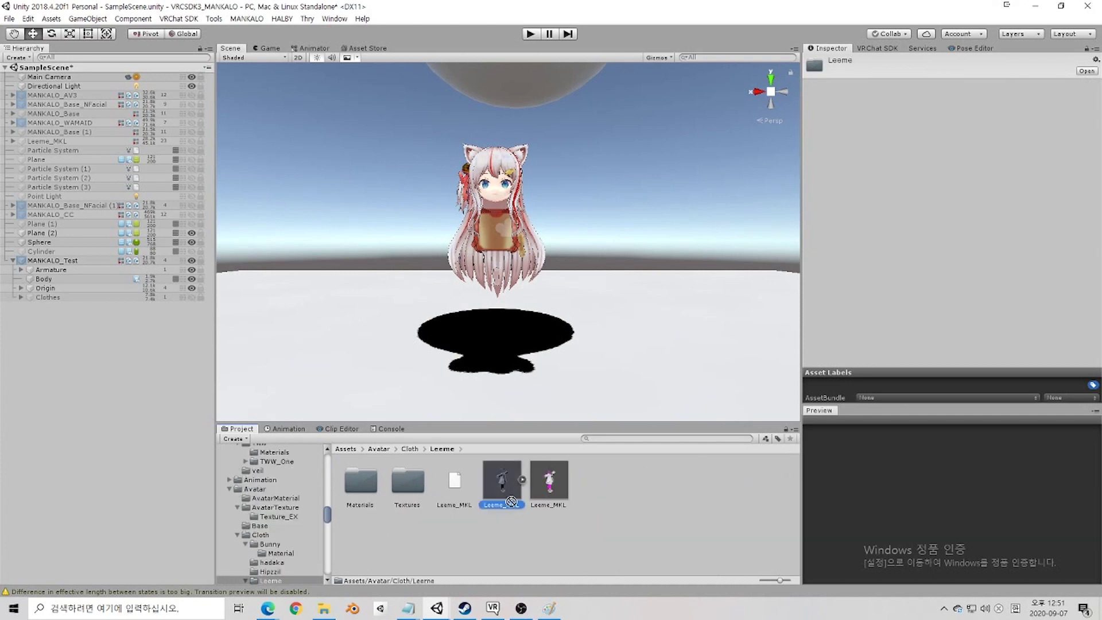
left_click_drag(511, 501, 92, 390)
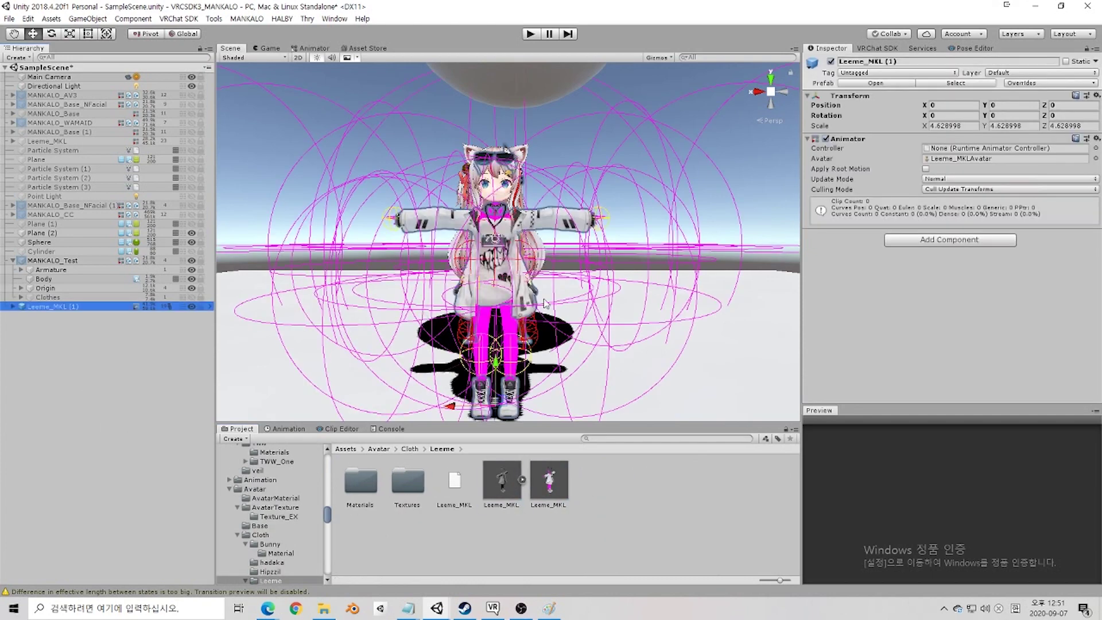
scroll(564, 242, "up", 3)
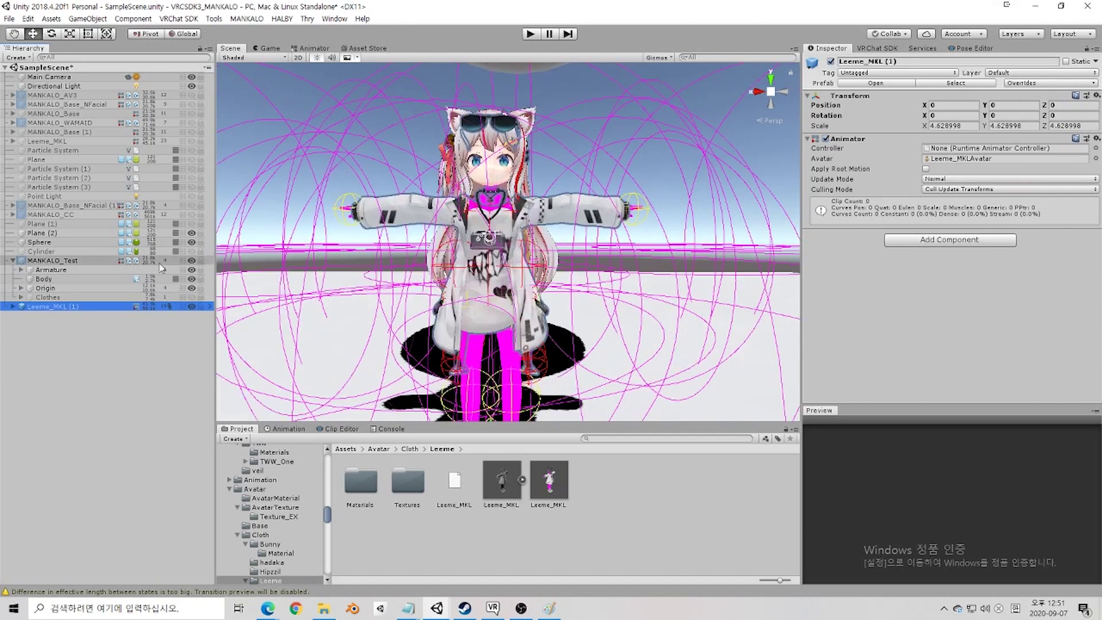
Step: Unpack the Leeme_MKL (1) prefab completely
left_click(81, 316)
right_click(34, 306)
left_click(76, 410)
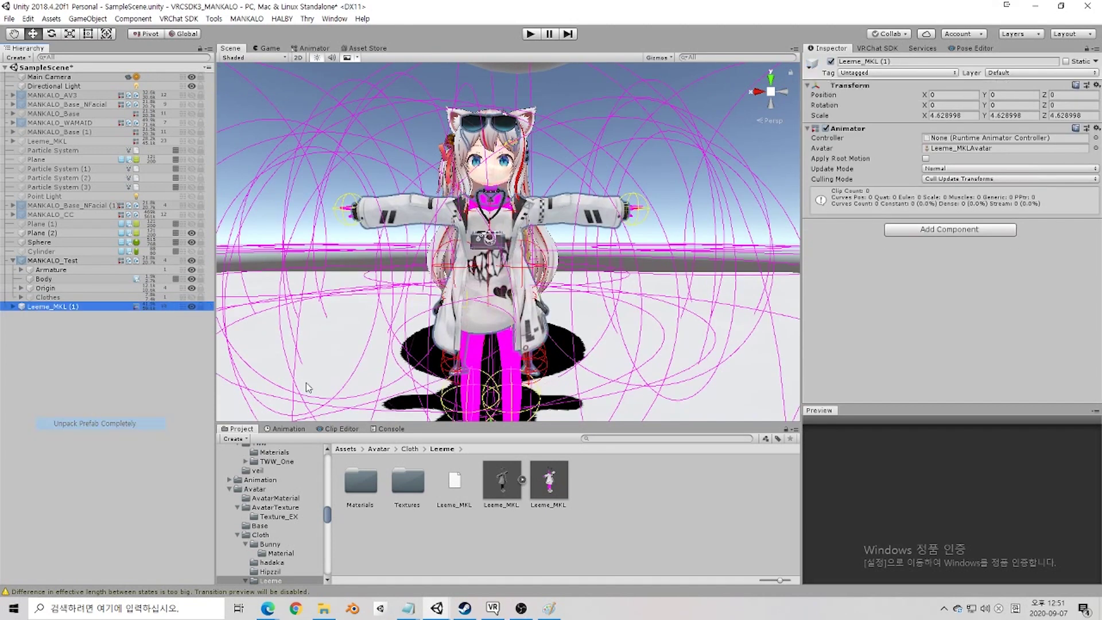
Step: Merge Leeme_MKL (1) as the cloth avatar into MANKALO_Test as the origin avatar with the Avatar_Merger tool
left_click(615, 167)
left_click(334, 19)
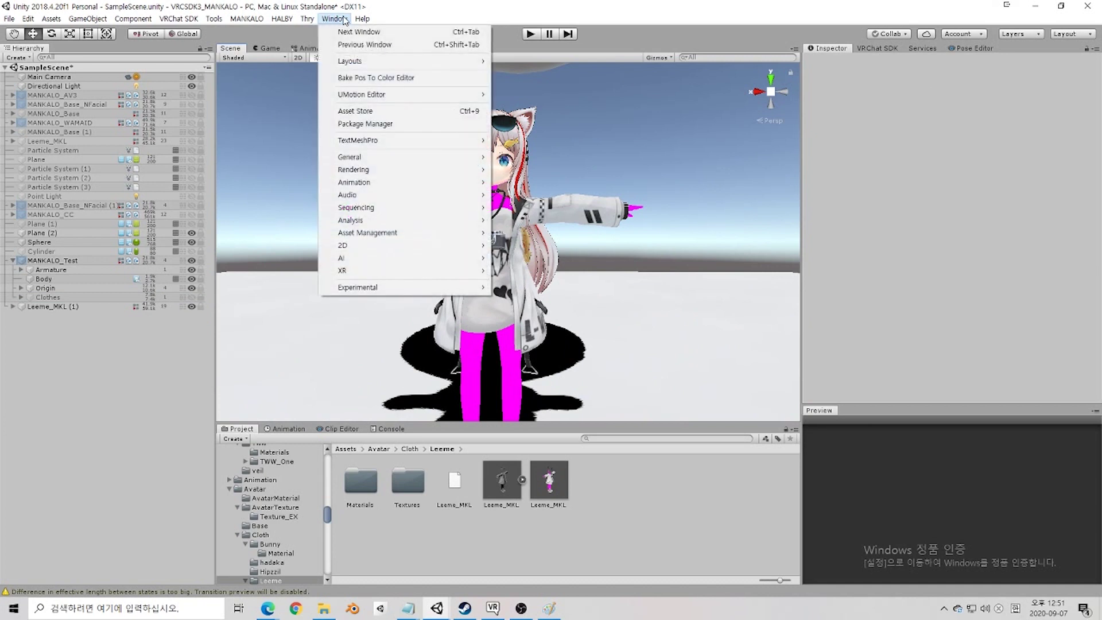
mouse_move(259, 23)
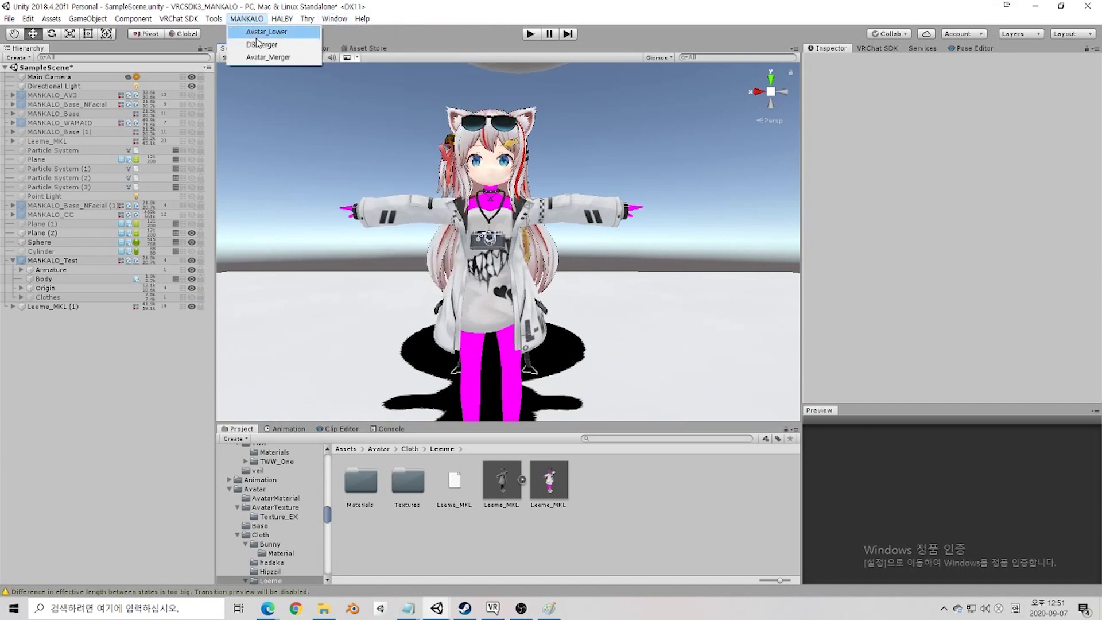
left_click(259, 56)
left_click_drag(966, 107, 544, 112)
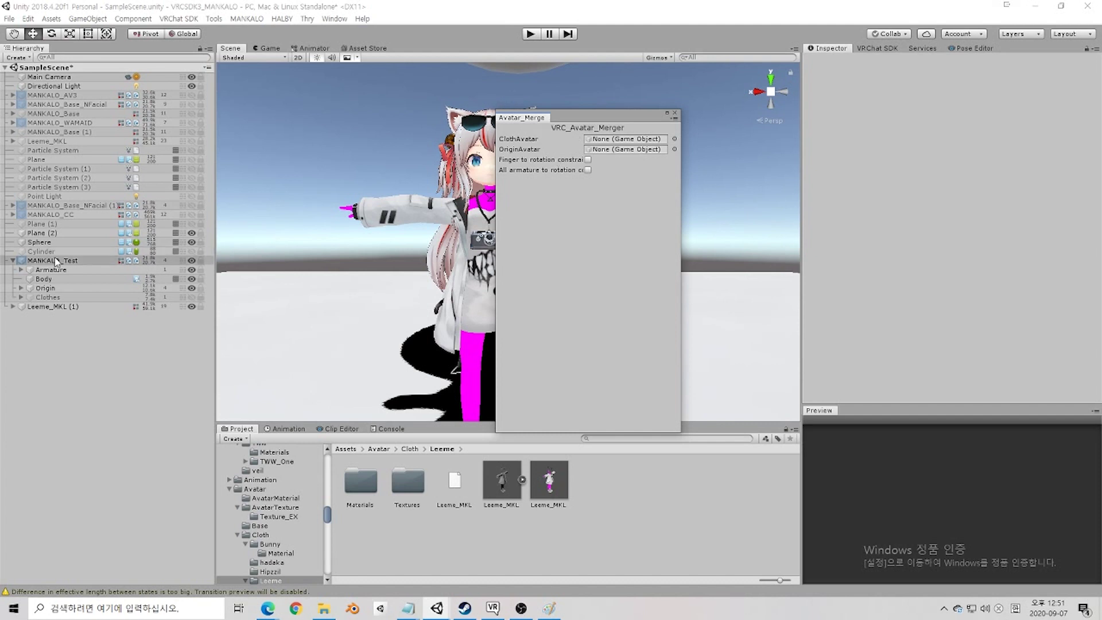
left_click_drag(56, 263, 632, 152)
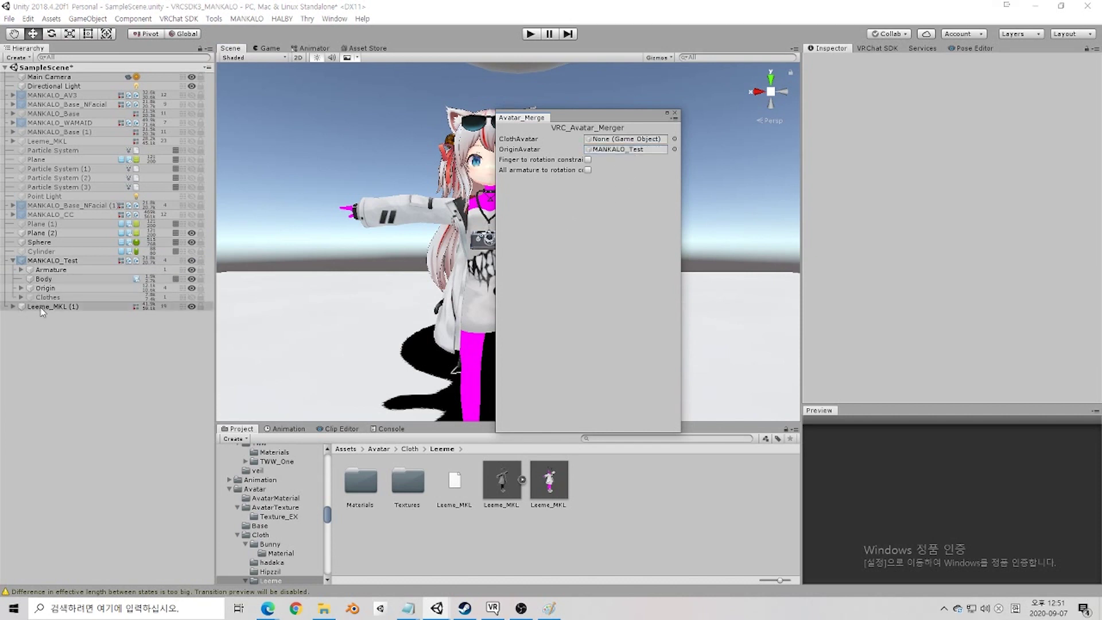
left_click_drag(44, 308, 603, 146)
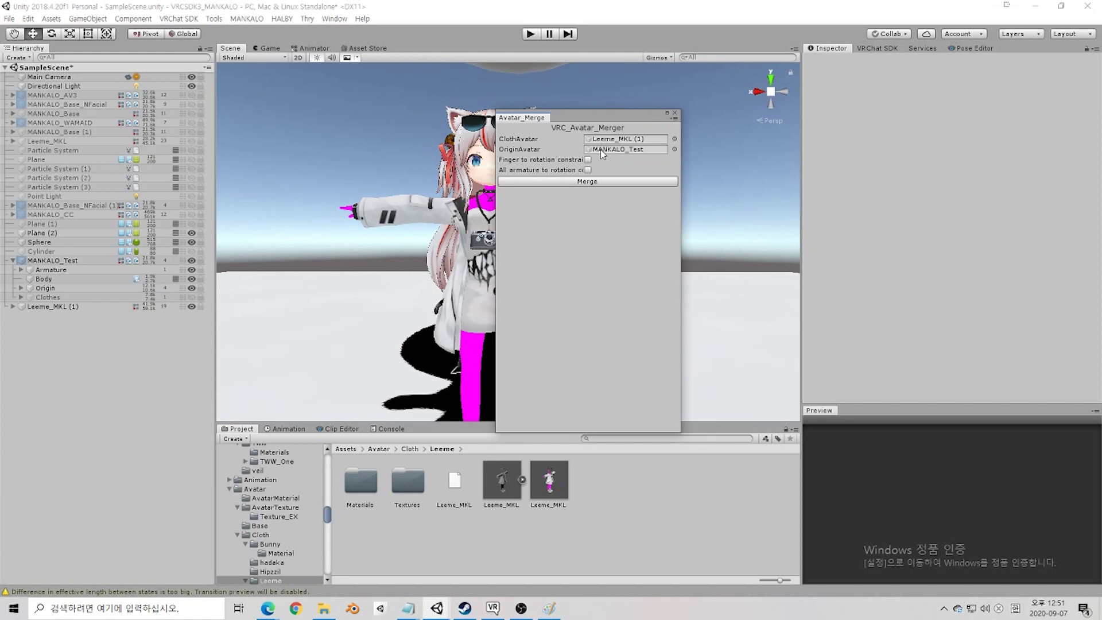
left_click(598, 183)
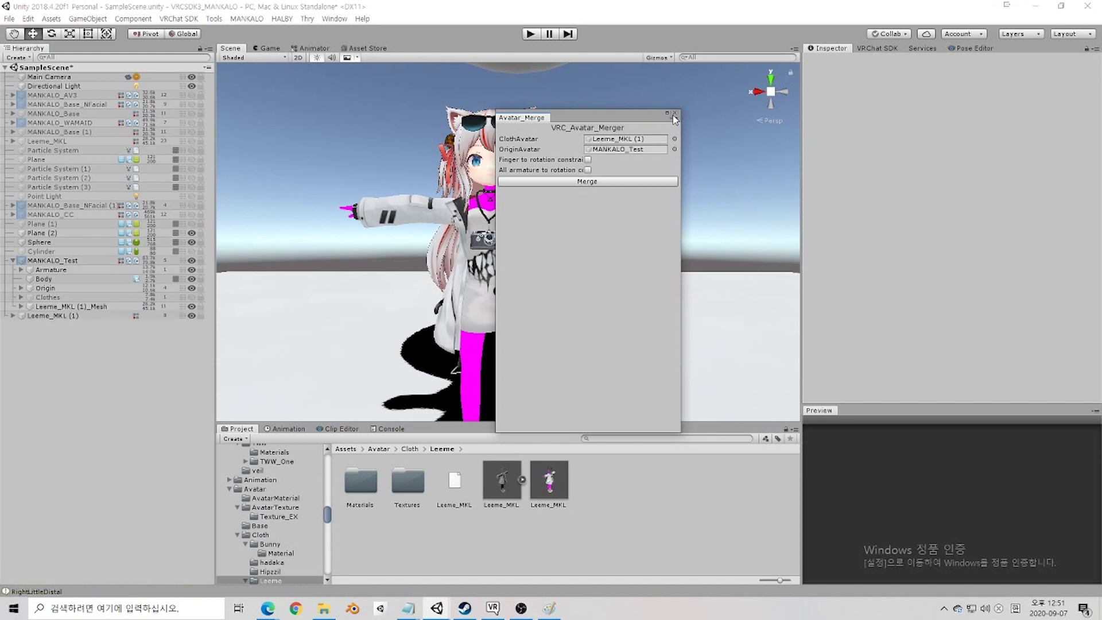
left_click(674, 114)
Step: Move the remaining mesh groups and Group_dynamic from Leeme_MKL (1) into MANKALO_Test, and delete the leftover Leeme_MKL (1) object
left_click(23, 315)
left_click(13, 315)
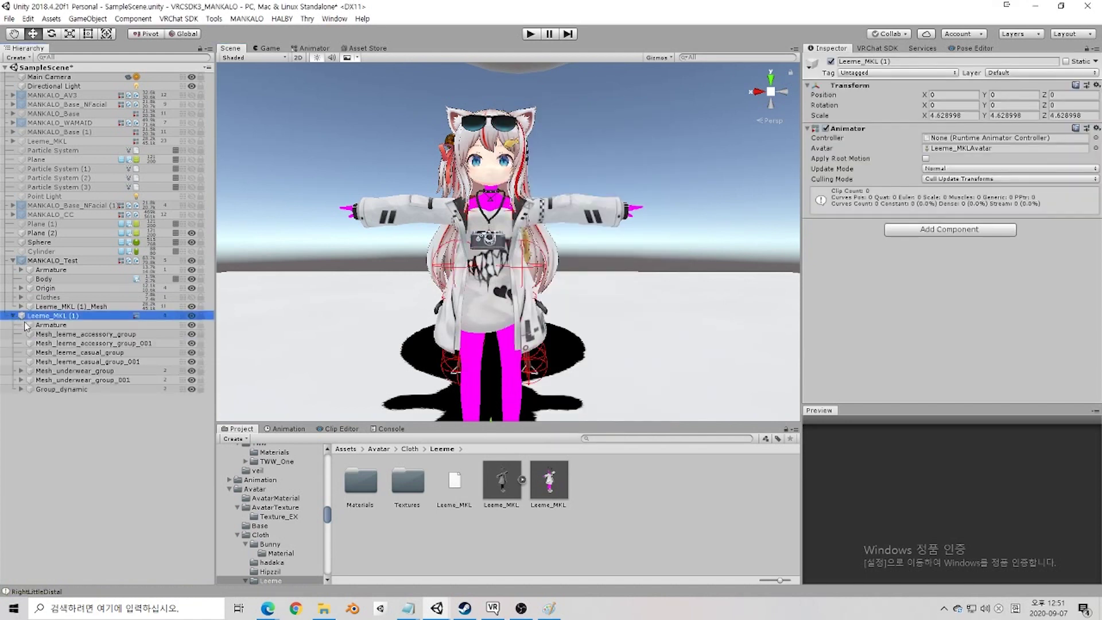
left_click(71, 334)
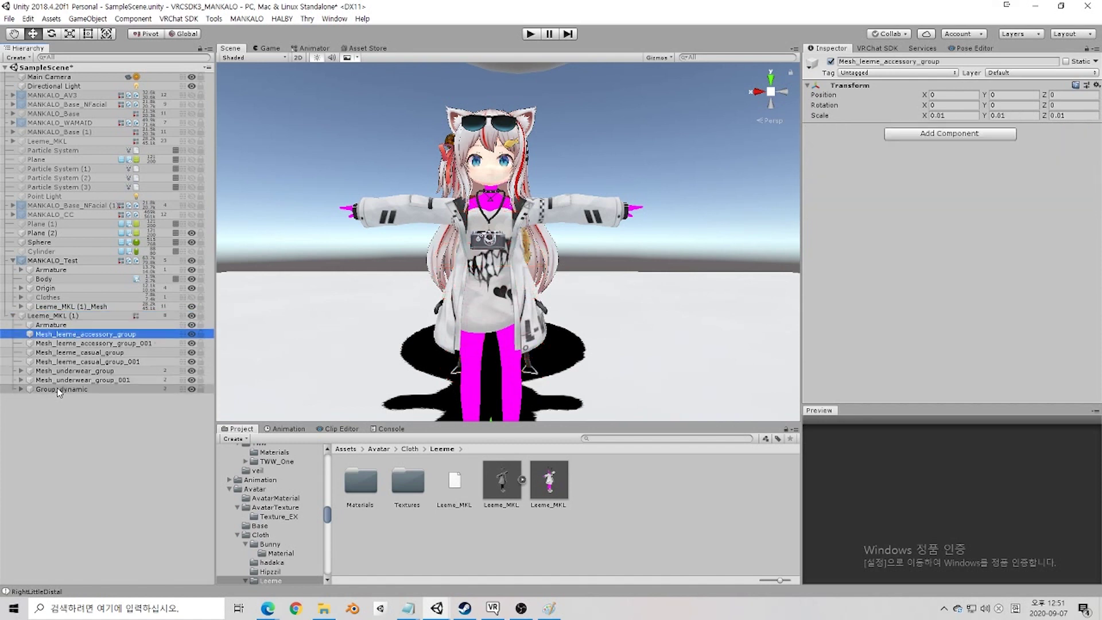
left_click(55, 390, "shift")
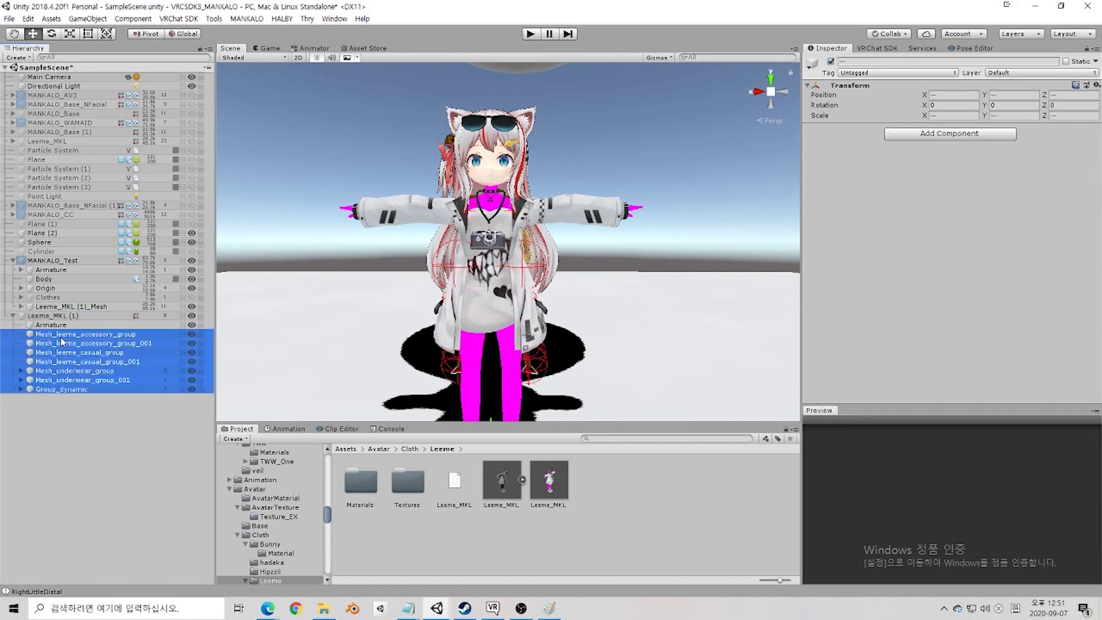
left_click_drag(65, 335, 78, 312)
left_click(55, 379)
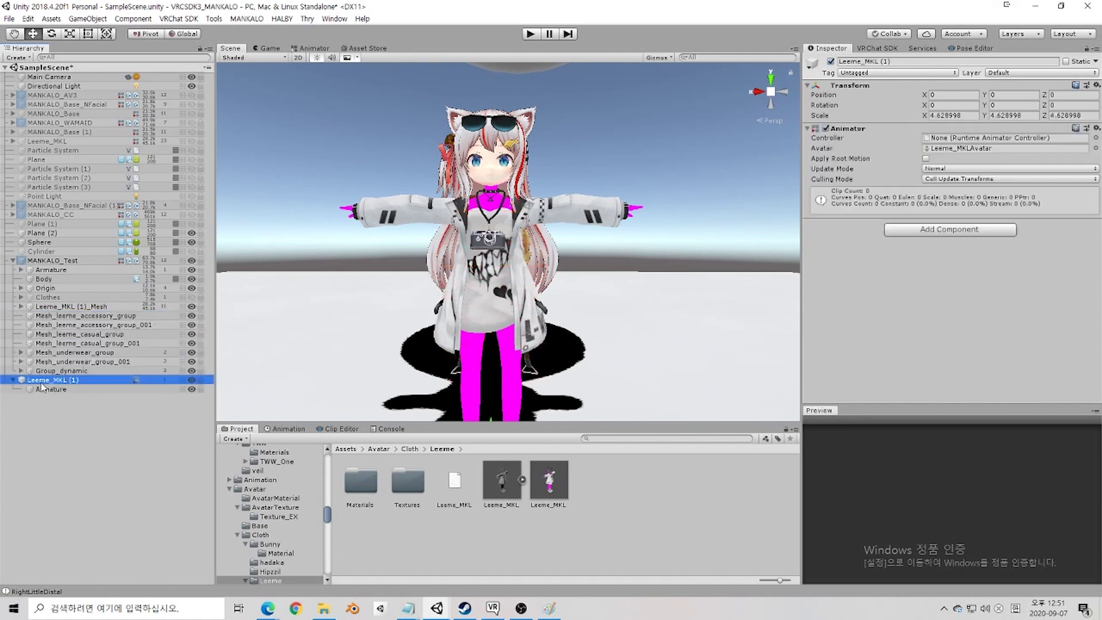
key("Delete")
Step: Toggle Leeme_MKL (1)_Mesh and Clothes in turn to compare the two outfits, leaving only Clothes active
left_click(86, 307)
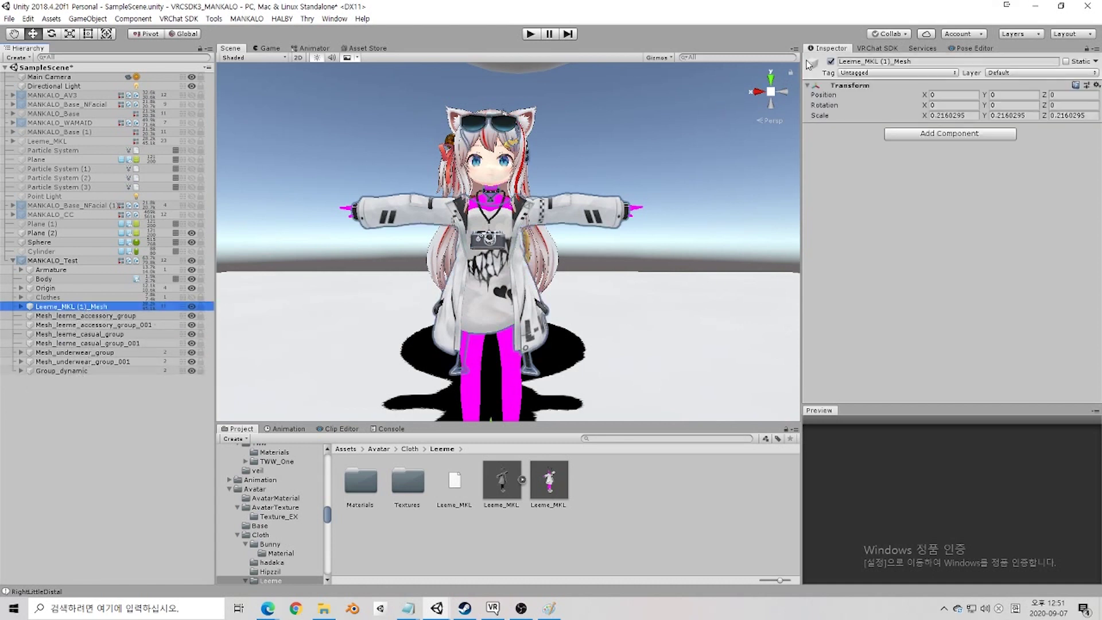
left_click(830, 61)
left_click(48, 297)
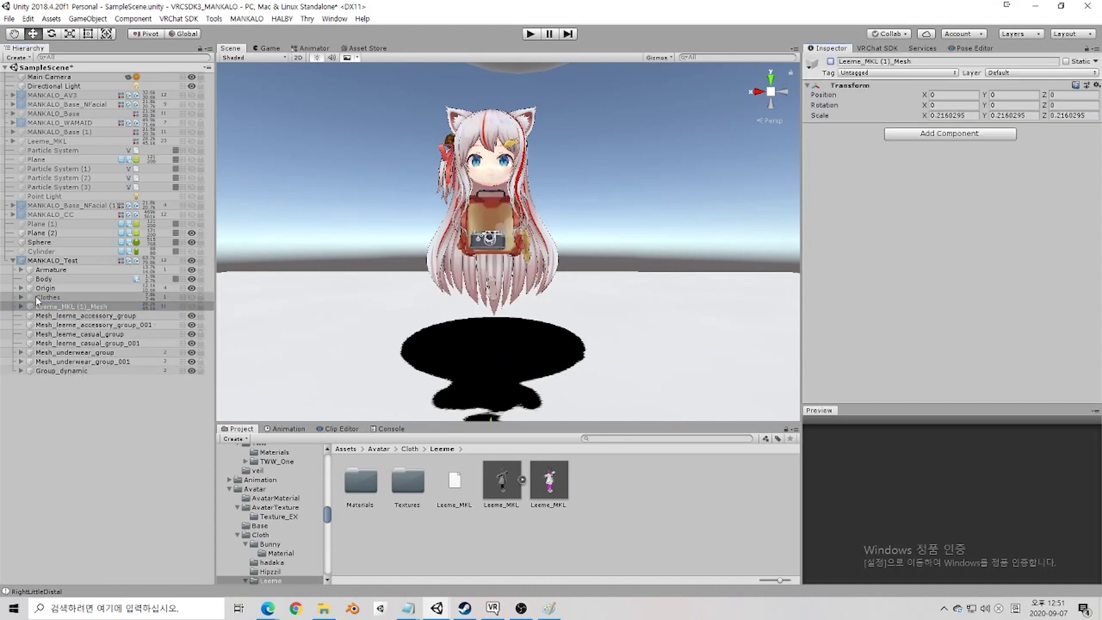
left_click(830, 61)
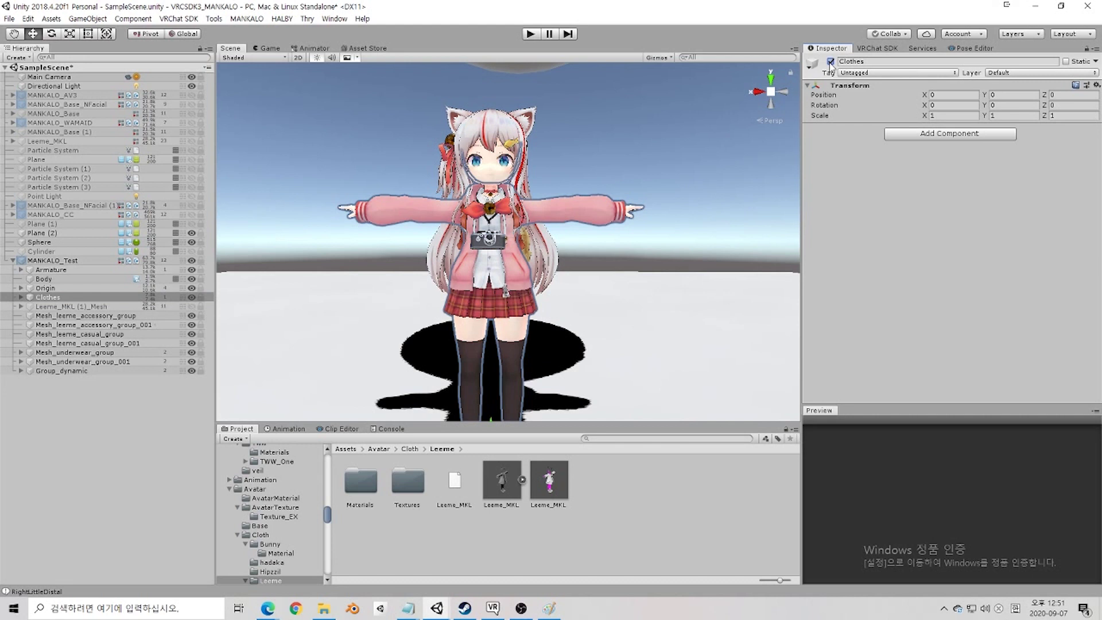
left_click(831, 61)
left_click(68, 306)
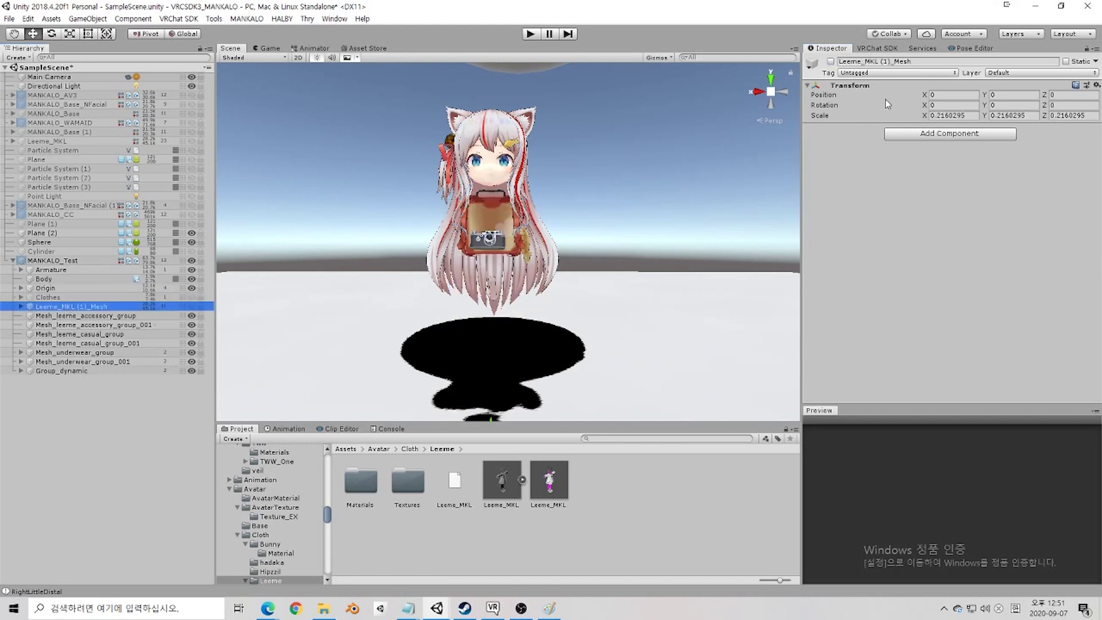
left_click(830, 61)
left_click(830, 62)
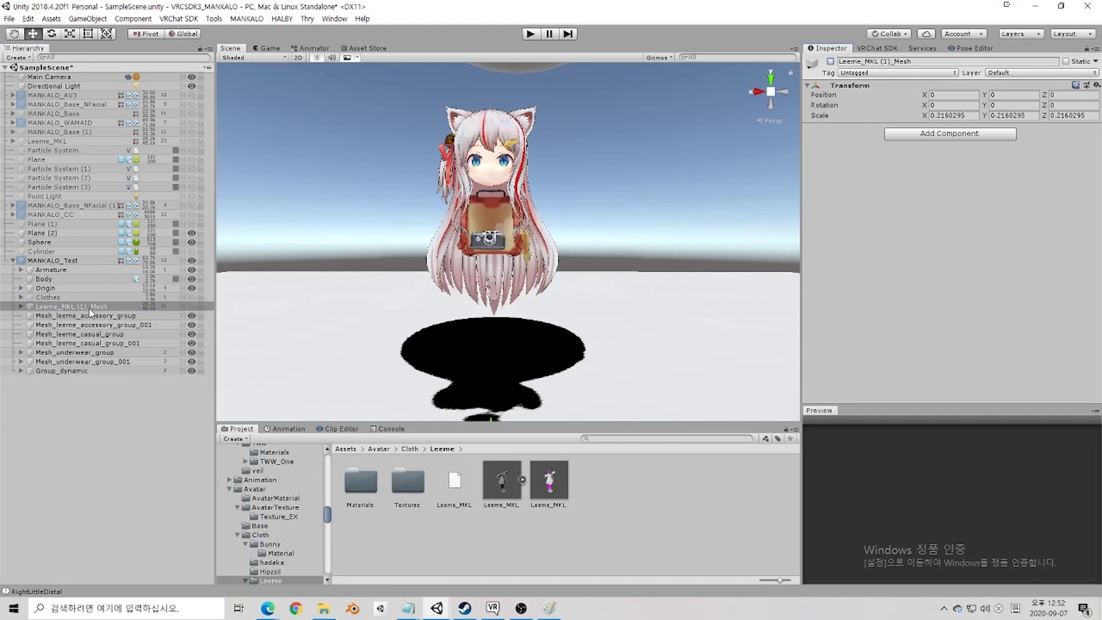
left_click(47, 298)
left_click(830, 61)
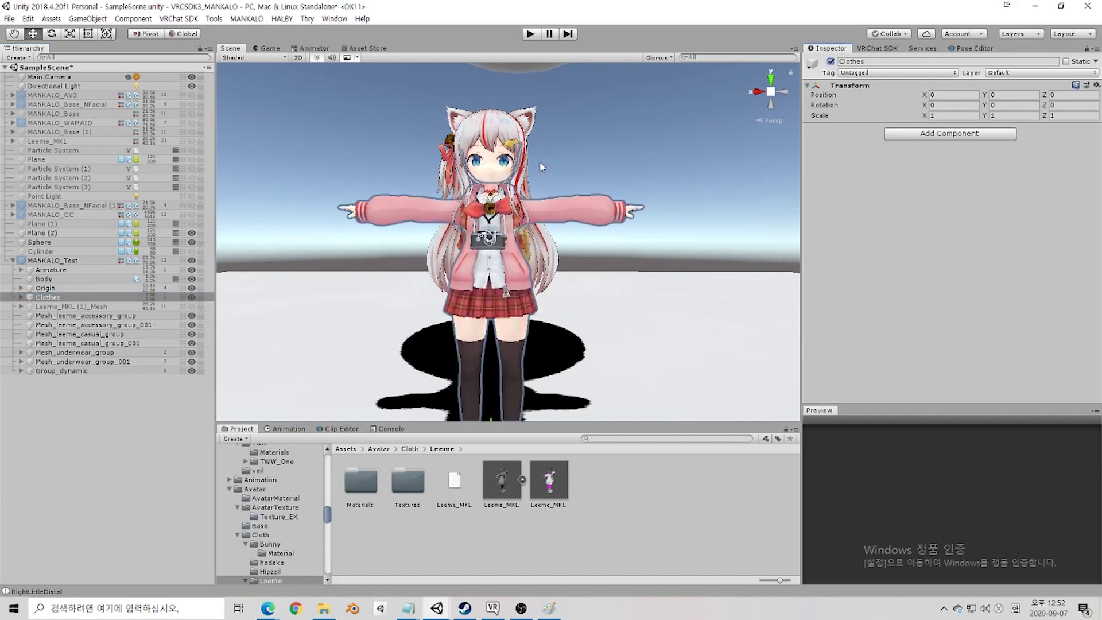
Step: Delete the MANKALO_Test avatar from the scene
left_click(615, 176)
left_click(97, 262)
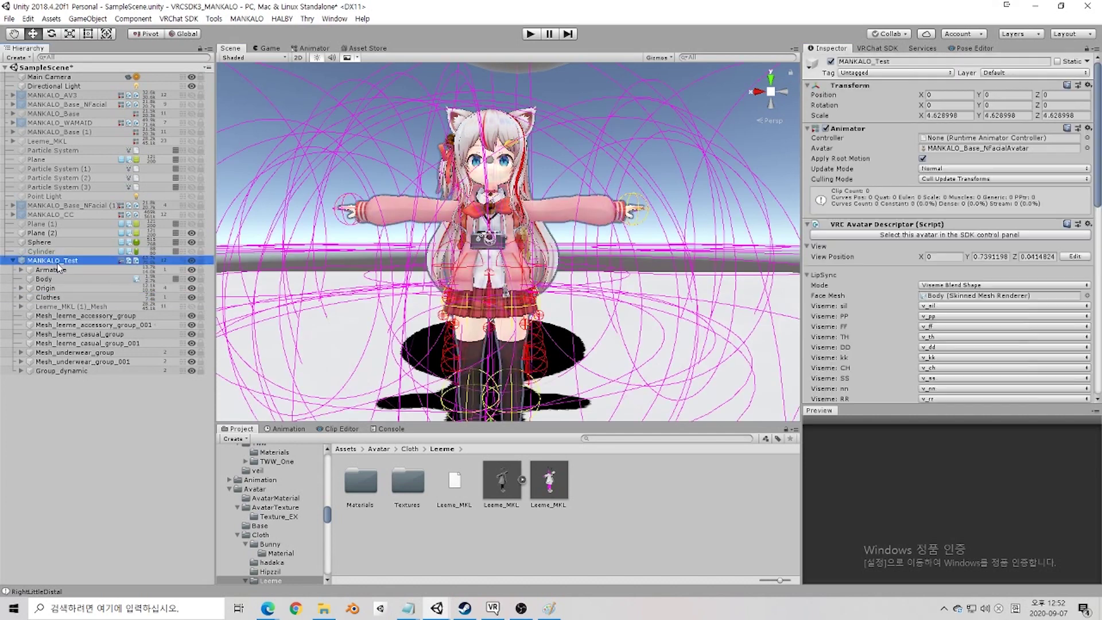
key("Delete")
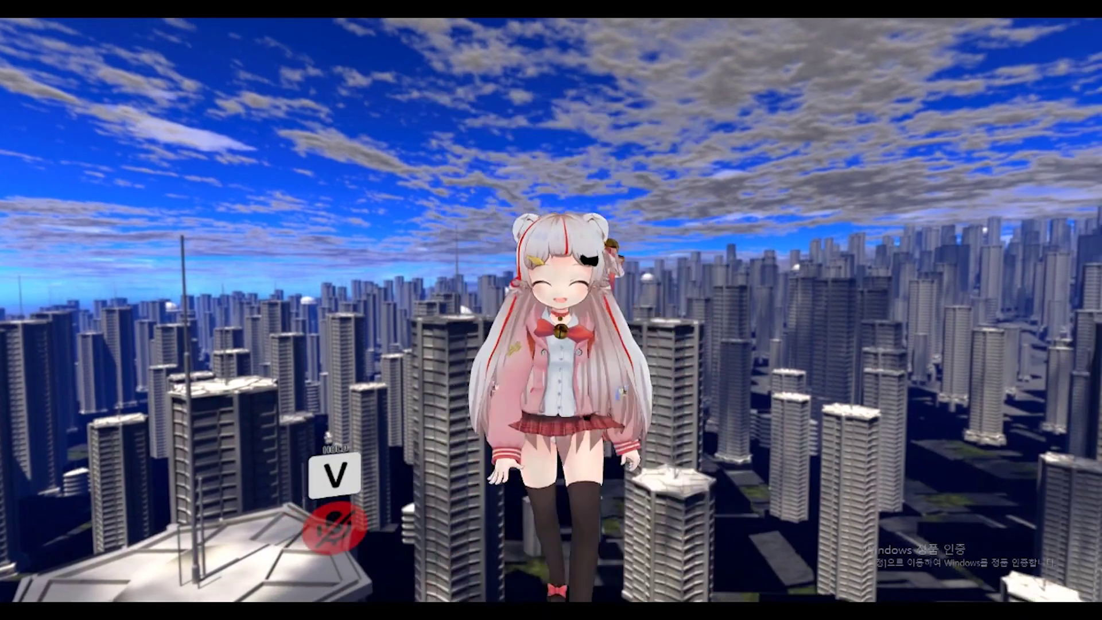
Step: Switch to VRChat and preview the Miko outfit on the avatar through its Clothes expressions
key("r")
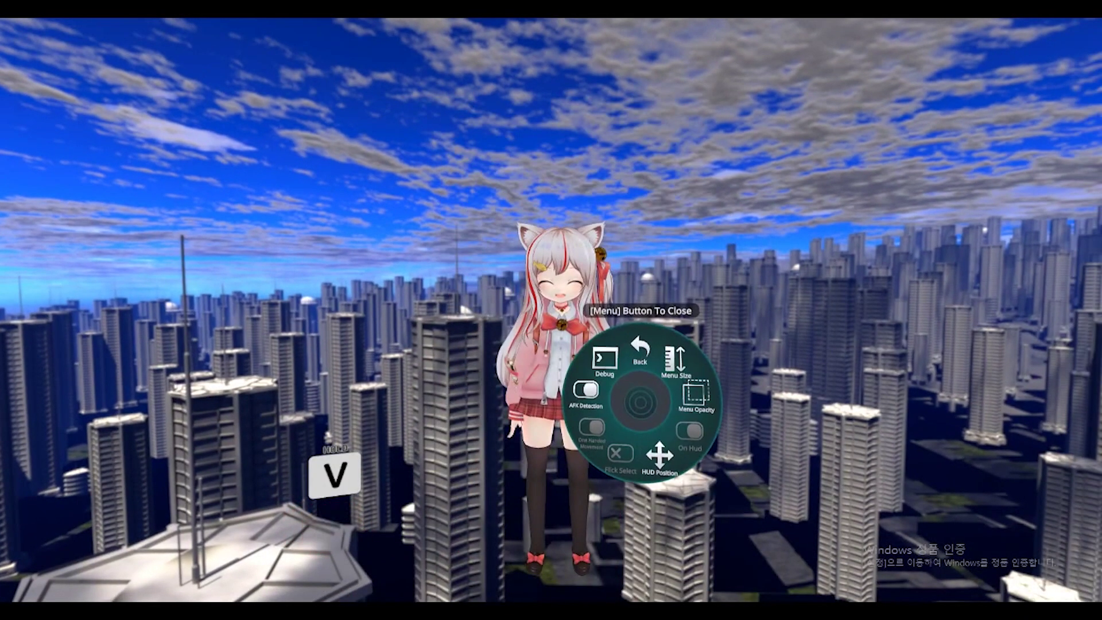
left_click(639, 379)
left_click(659, 414)
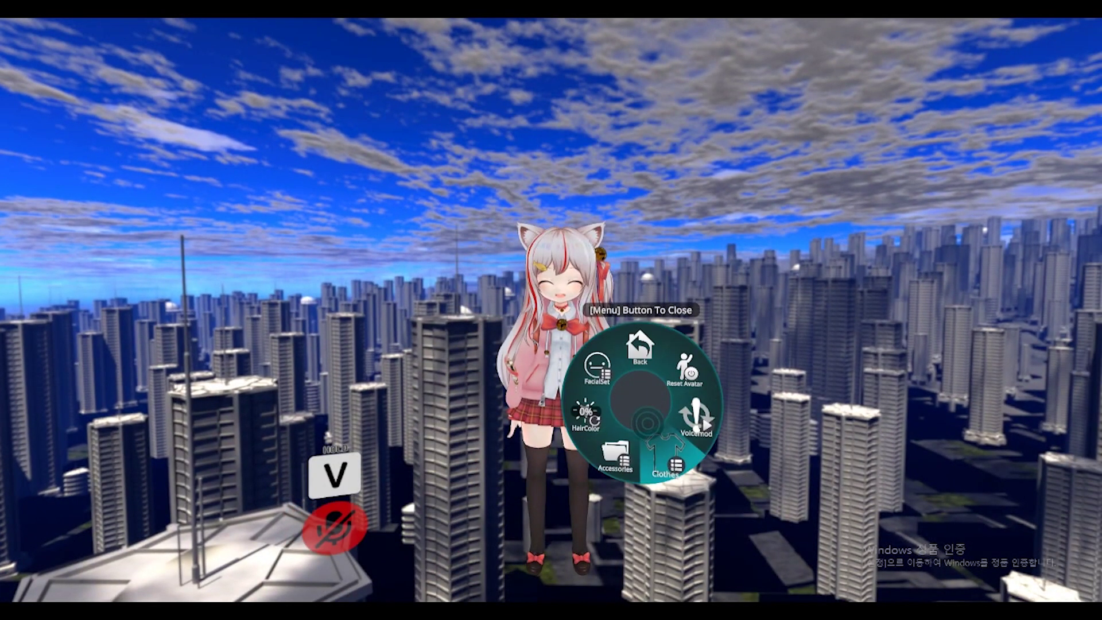
left_click(652, 421)
left_click(602, 370)
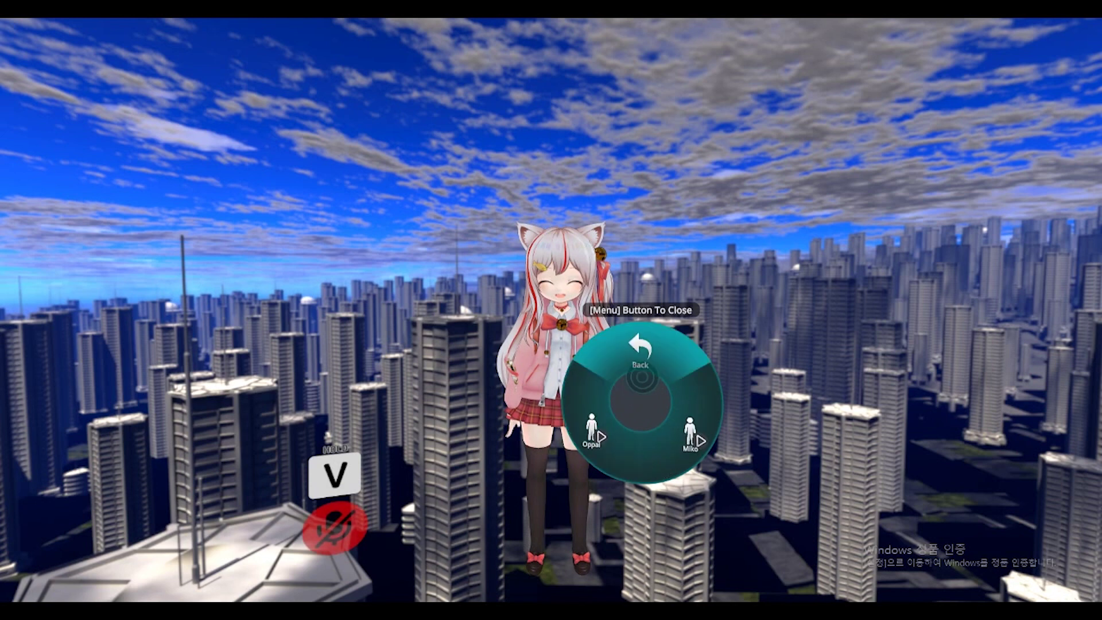
left_click(644, 431)
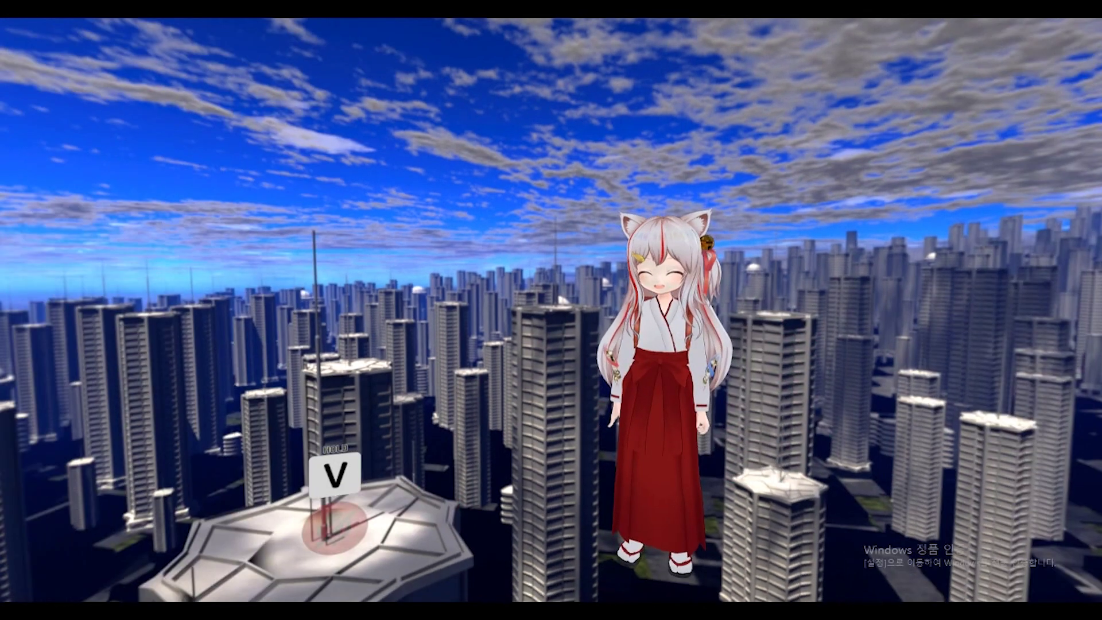
Step: Take off the Miko outfit and preview the Melpang outfit on the avatar
key("r")
left_click(660, 413)
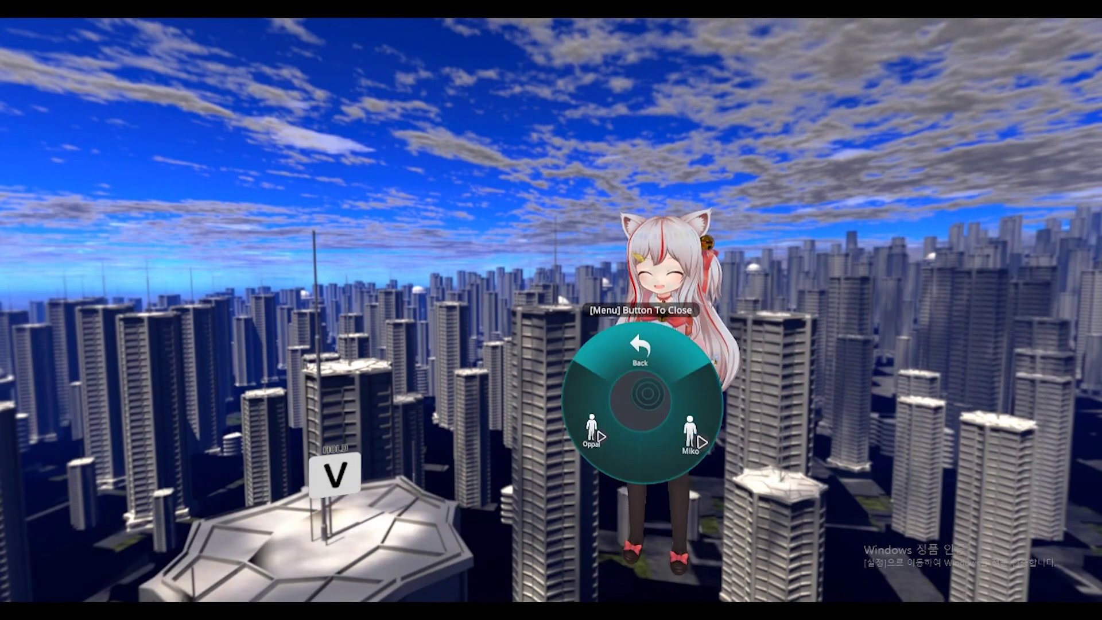
left_click(639, 380)
left_click(656, 412)
key("r")
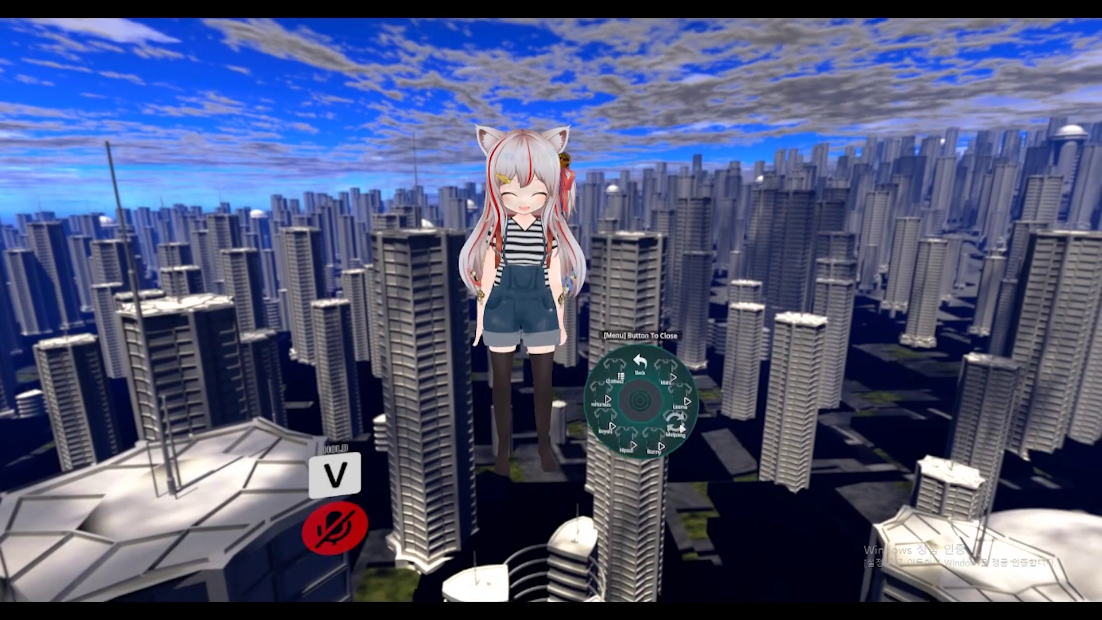
Step: Preview the Leeme outfit and the Maid outfit on the avatar, and close the expression controls
left_click(664, 401)
left_click(663, 402)
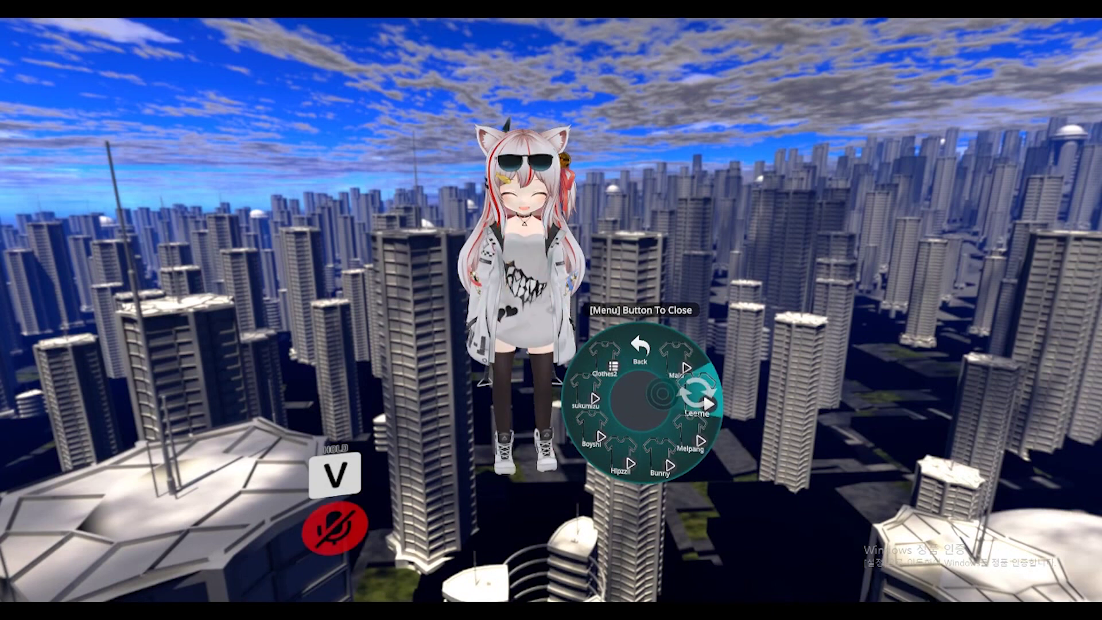
left_click(664, 398)
left_click(654, 382)
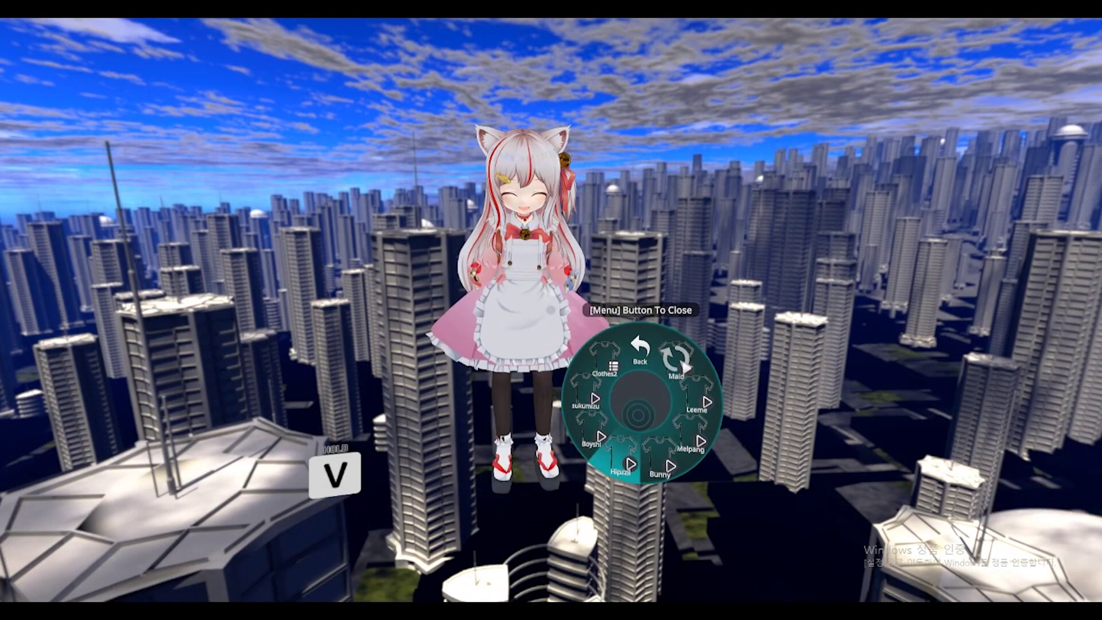
left_click(654, 381)
key("r")
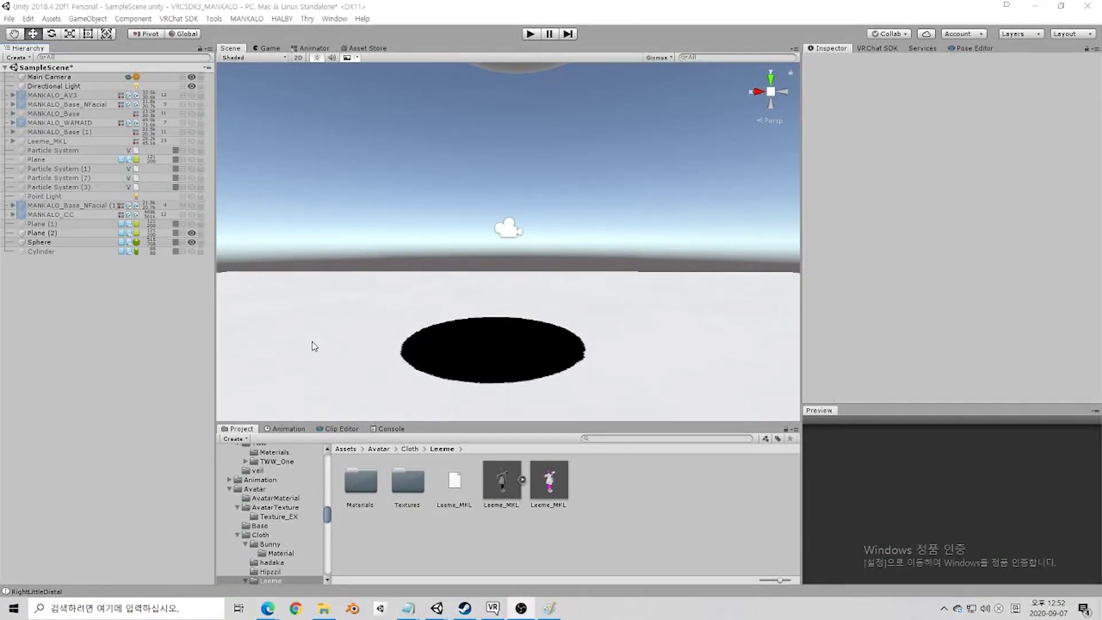
Step: Return to Unity and open the GANGJWA scene from Assets/Scenes
left_click(313, 48)
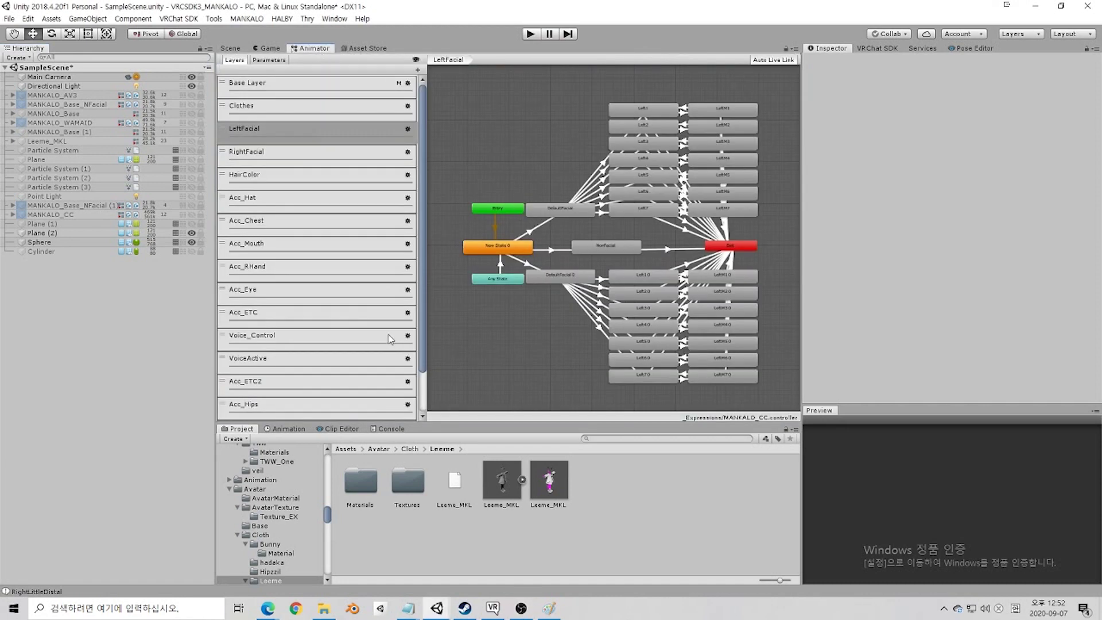
left_click(351, 450)
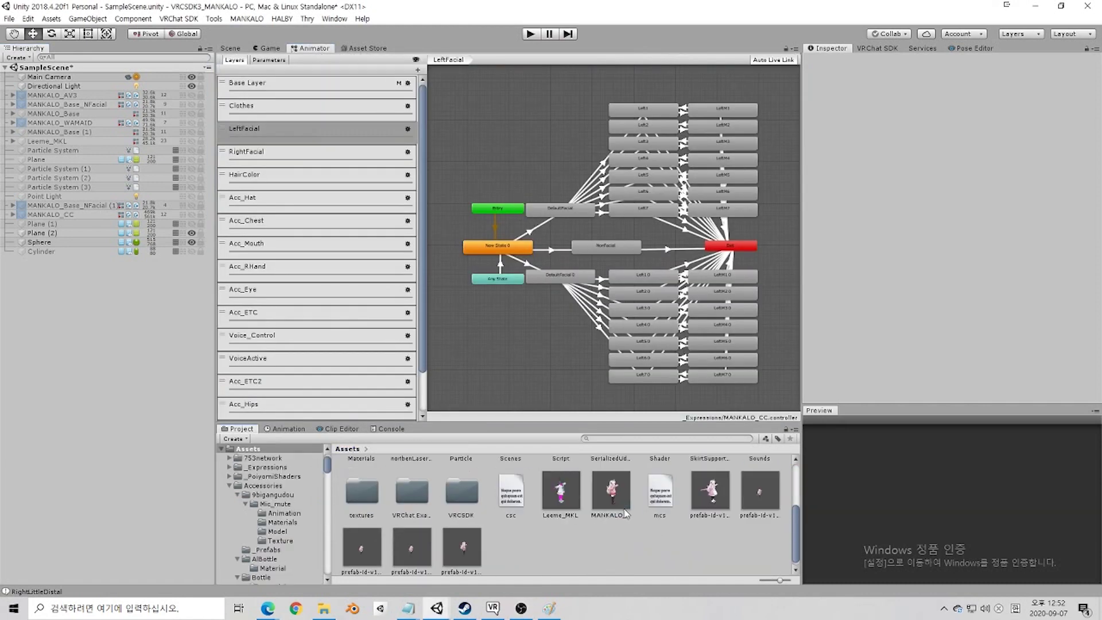
double_click(525, 515)
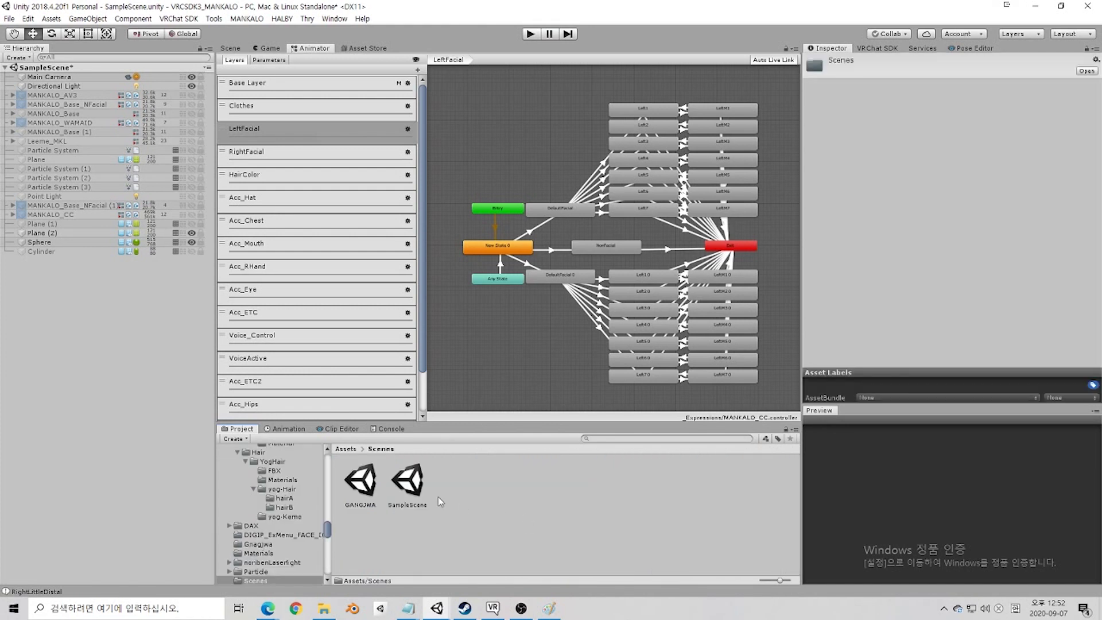
double_click(372, 488)
left_click(539, 327)
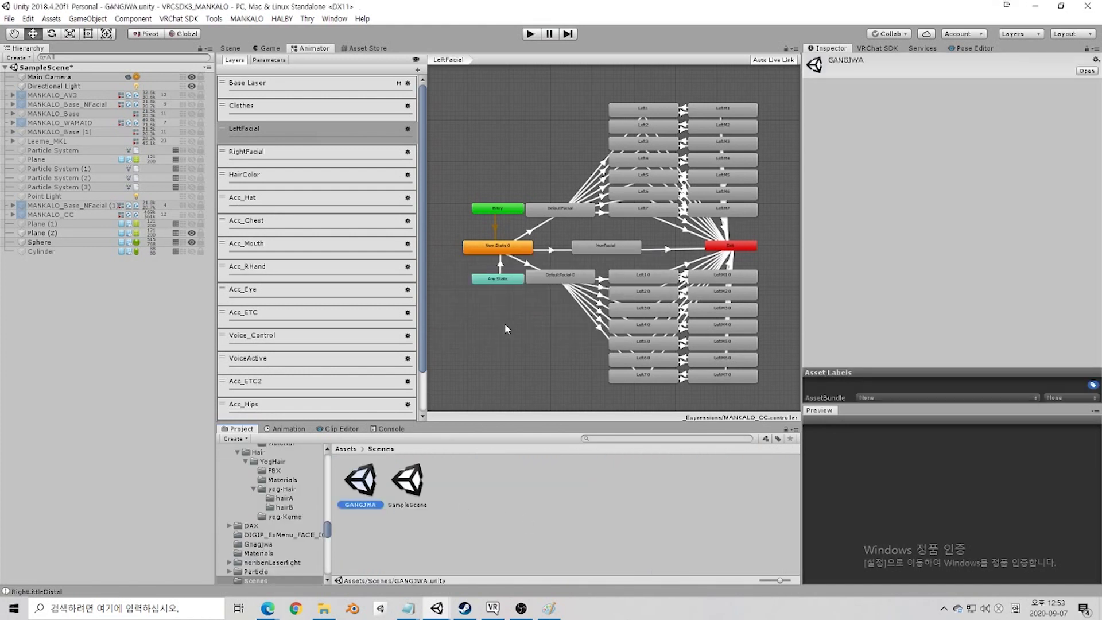
Step: Add a new layer to the animator controller of the MANKALO_Gangjwa avatar
left_click(64, 95)
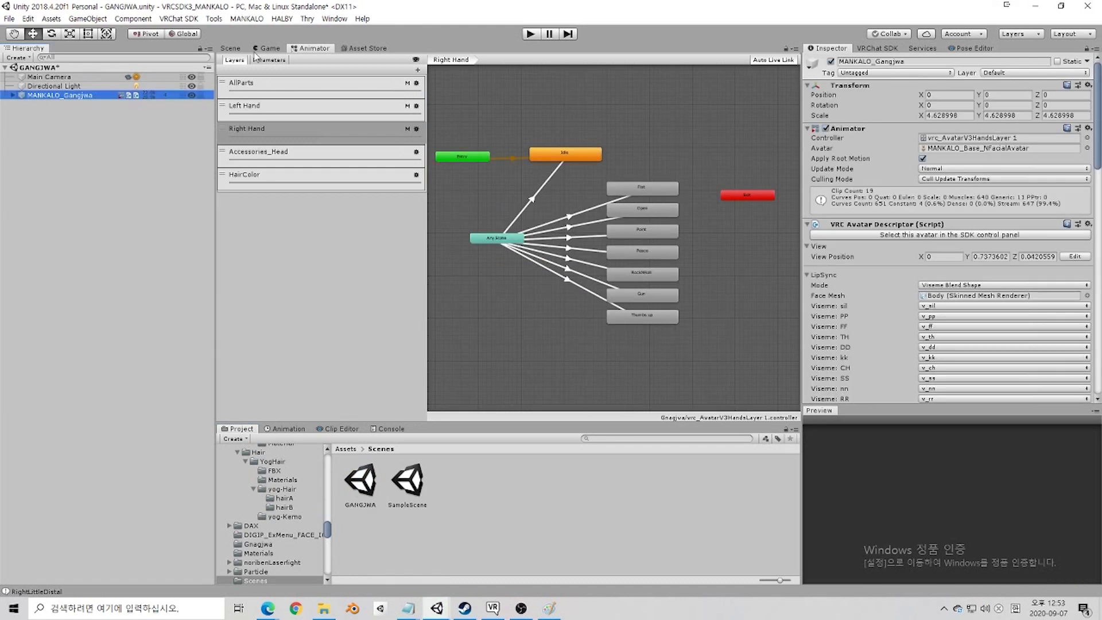
left_click(373, 236)
left_click(417, 69)
left_click(416, 198)
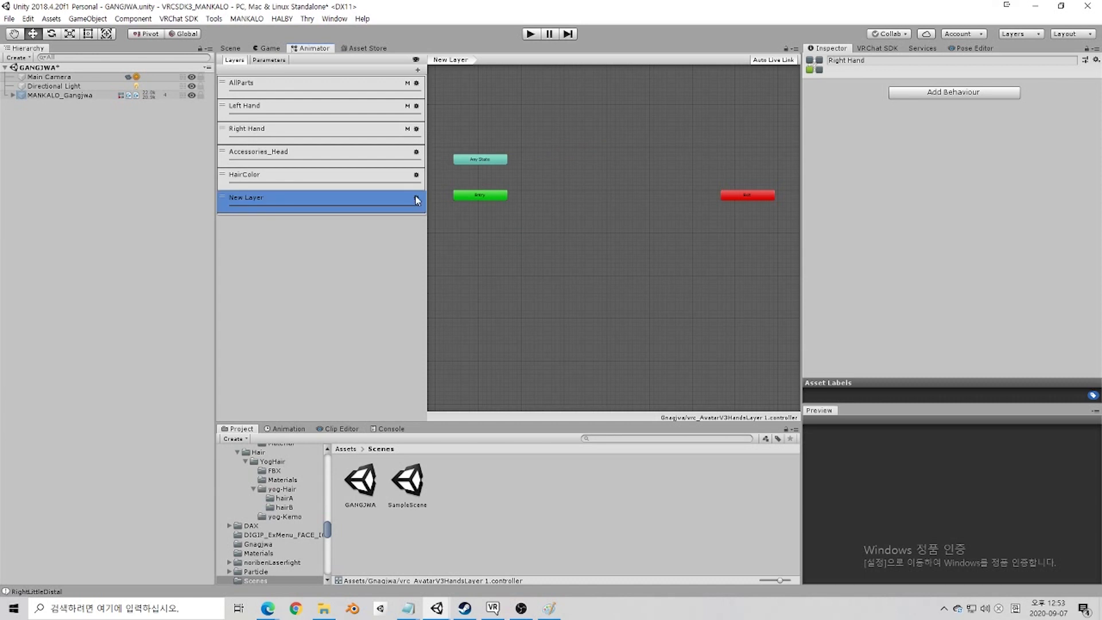
left_click(415, 196)
left_click(330, 209)
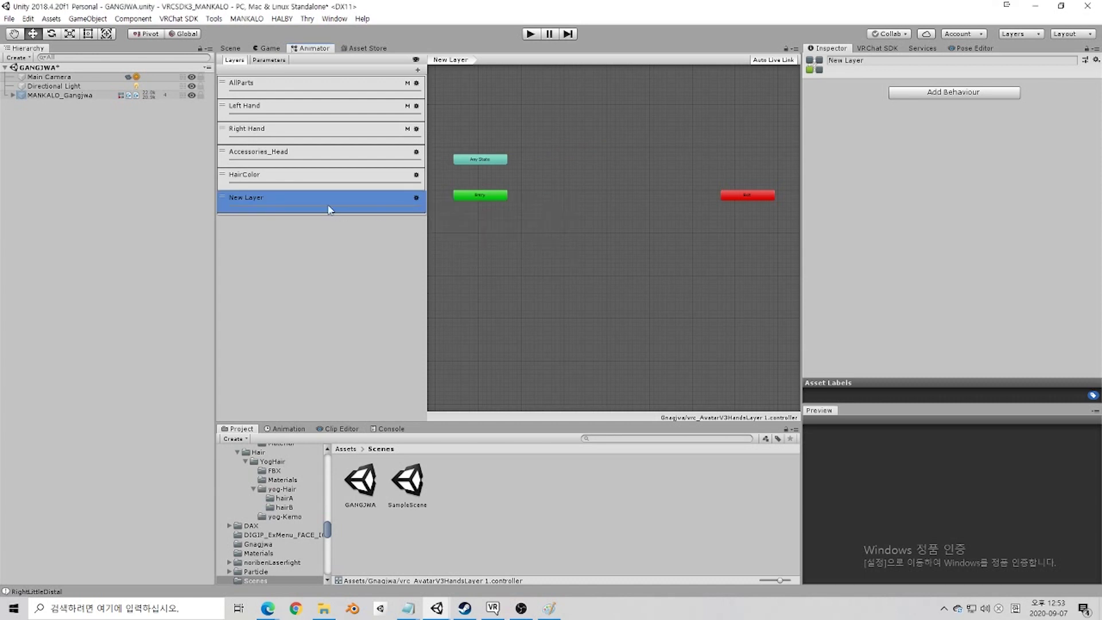
Step: Rename the new animator layer to Facial_Blend
double_click(263, 199)
key("ctrl+a")
type("Fa")
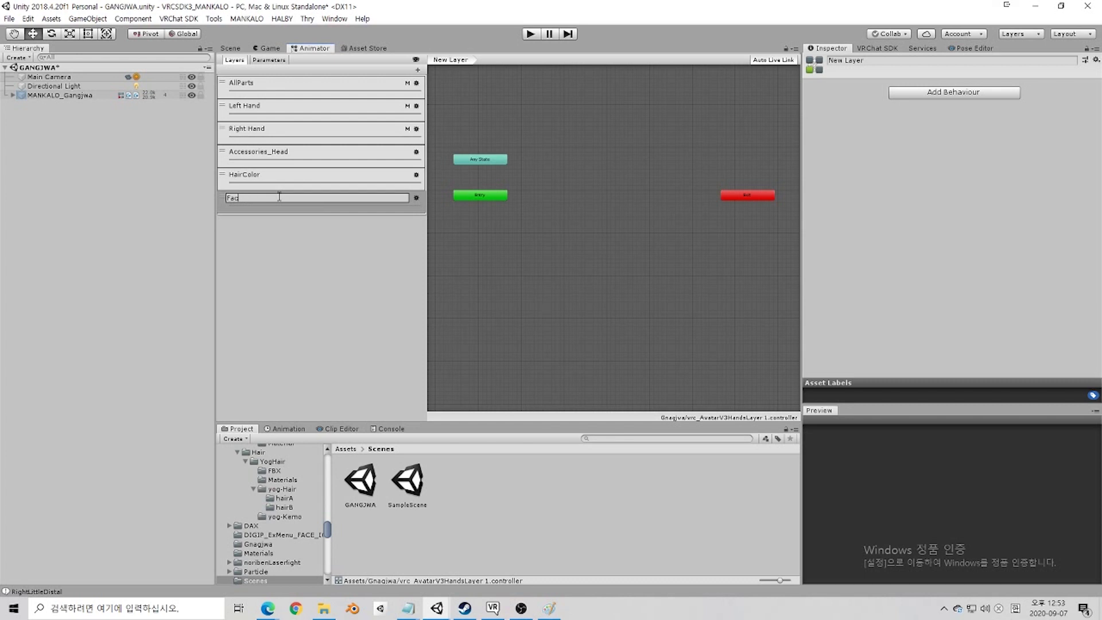
type("cial_Blend")
key("Return")
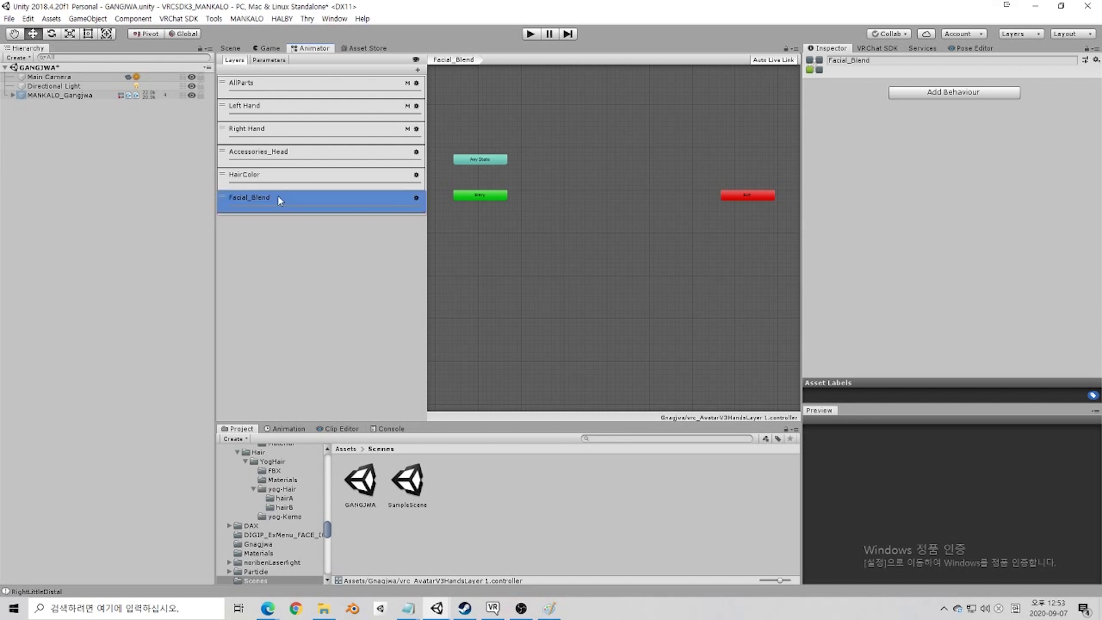
Step: Create a state from a new blend tree in the Facial_Blend layer and place it beside the Entry node
left_click(557, 206)
right_click(545, 195)
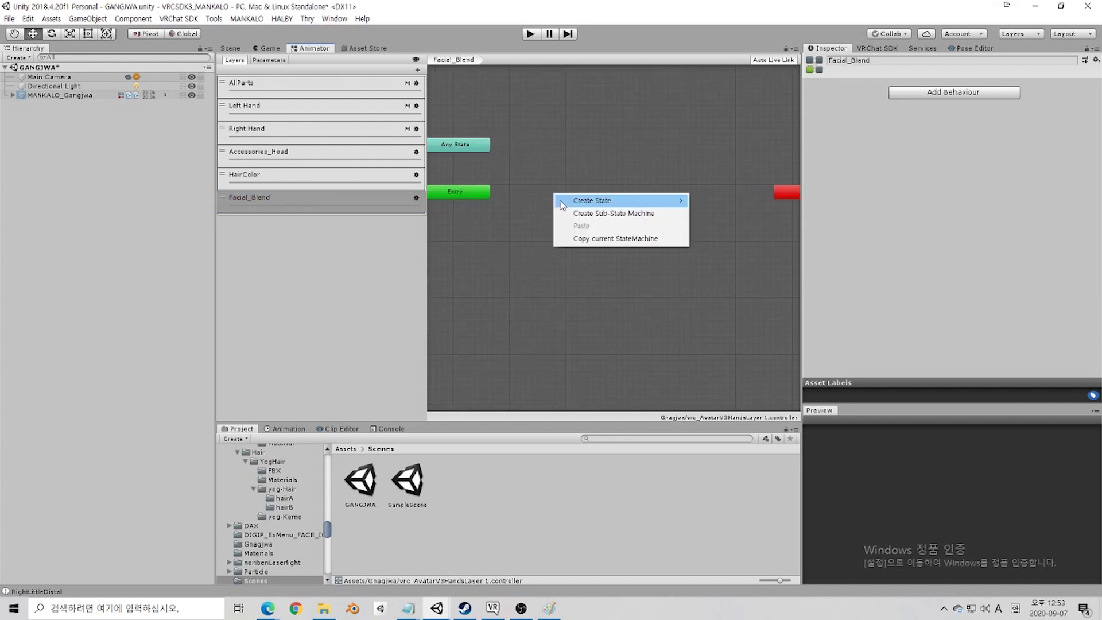
mouse_move(668, 202)
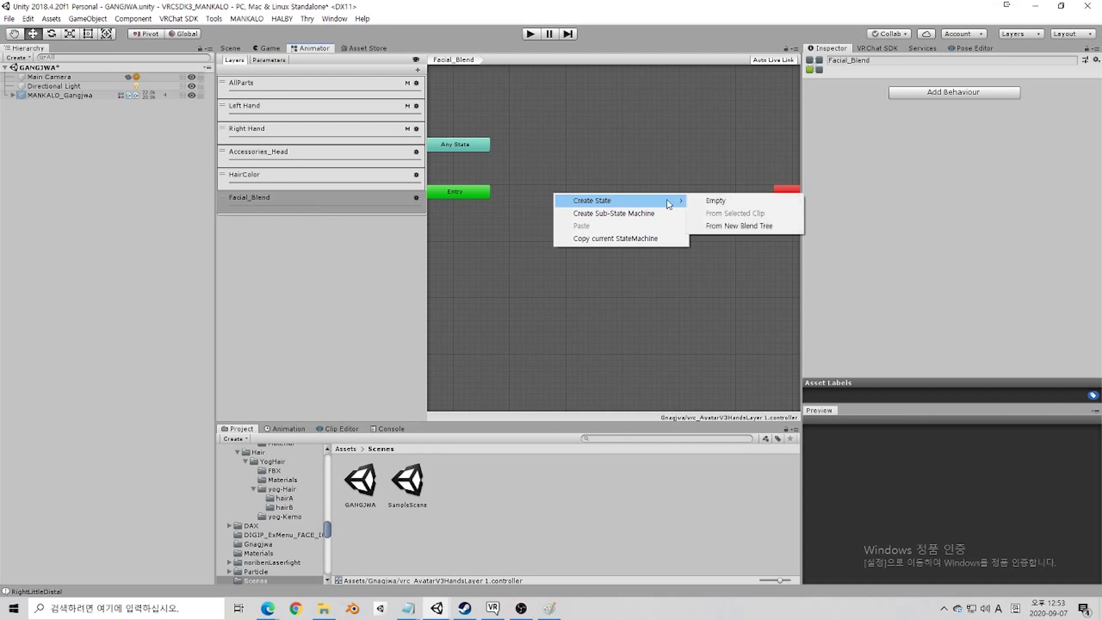
left_click(721, 226)
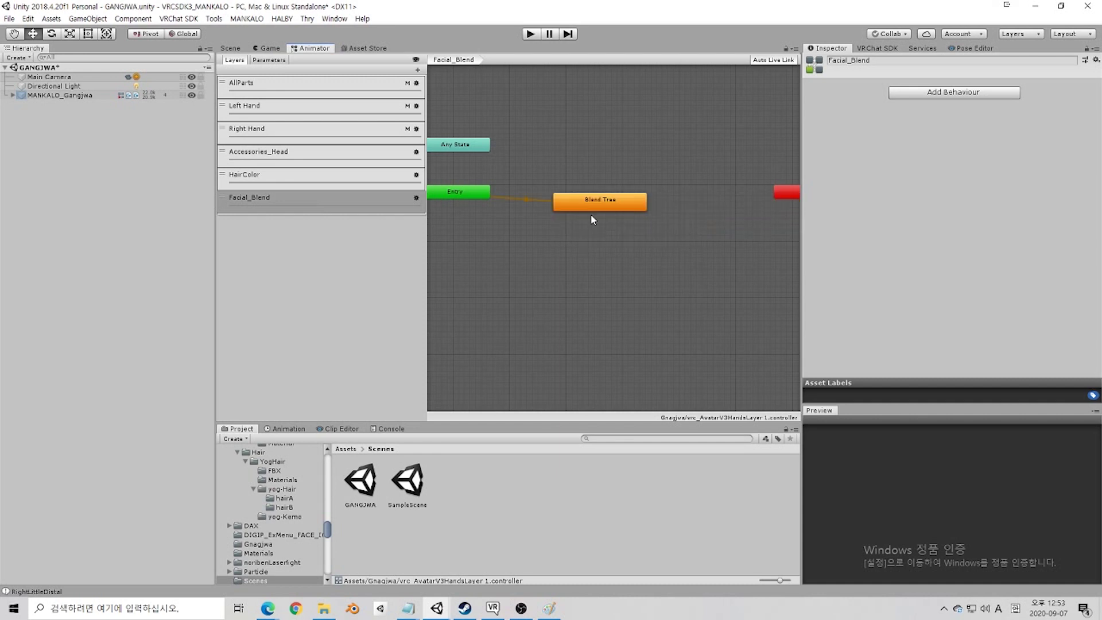
left_click_drag(591, 207, 606, 184)
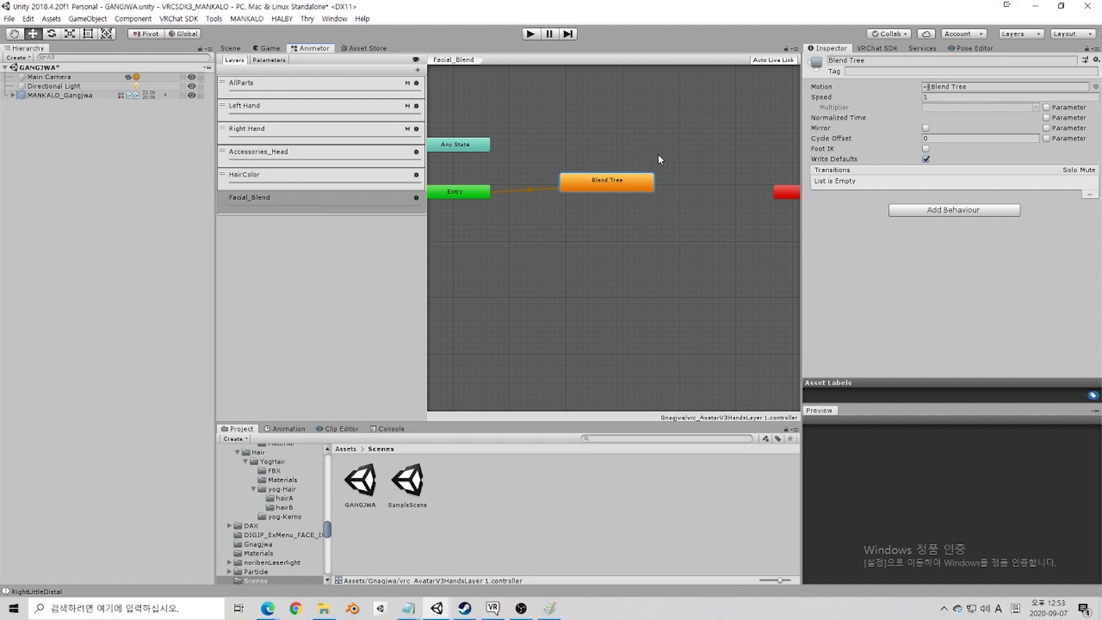
Step: Open the blend tree, frame the avatar's face in the preview, and add two motion fields to the tree
double_click(629, 187)
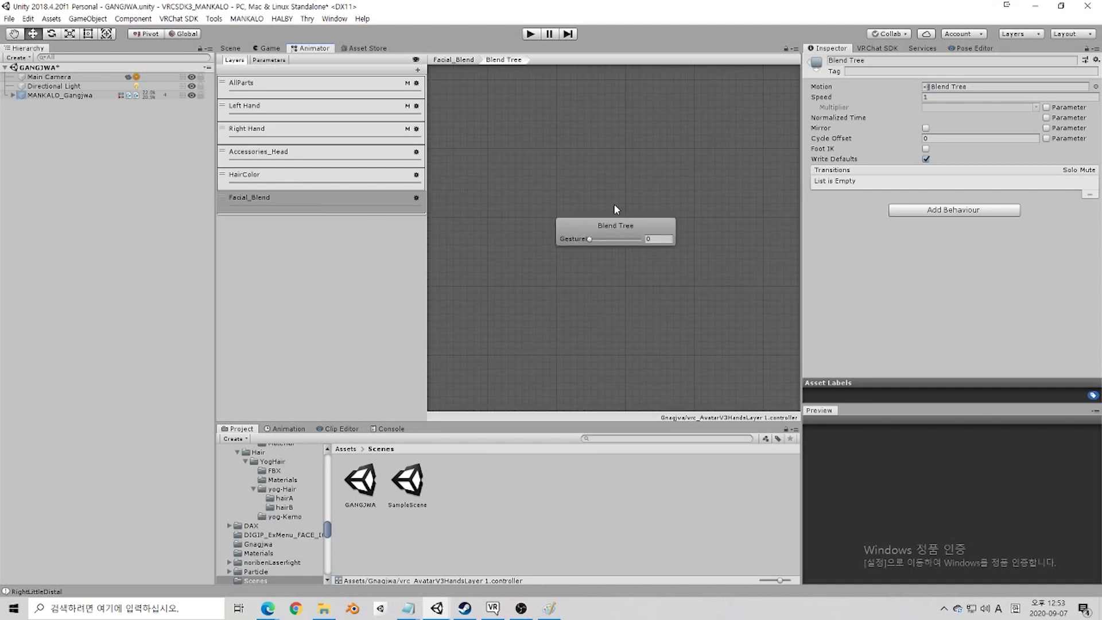
left_click(628, 225)
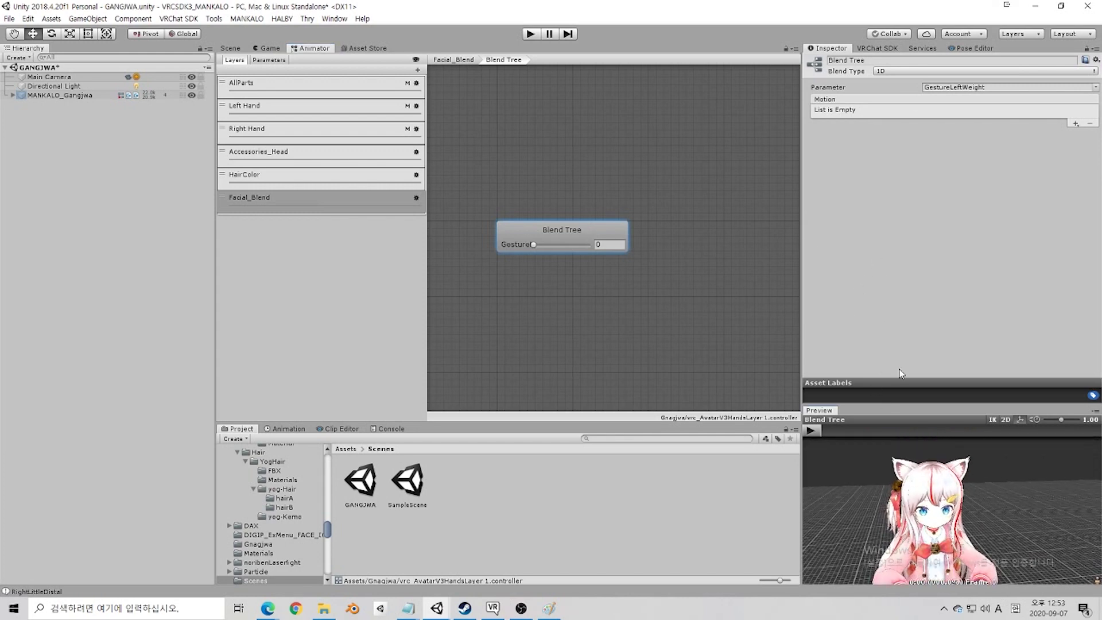
right_click_drag(926, 506, 969, 505)
scroll(970, 504, "up", 5)
middle_click_drag(971, 506, 986, 519)
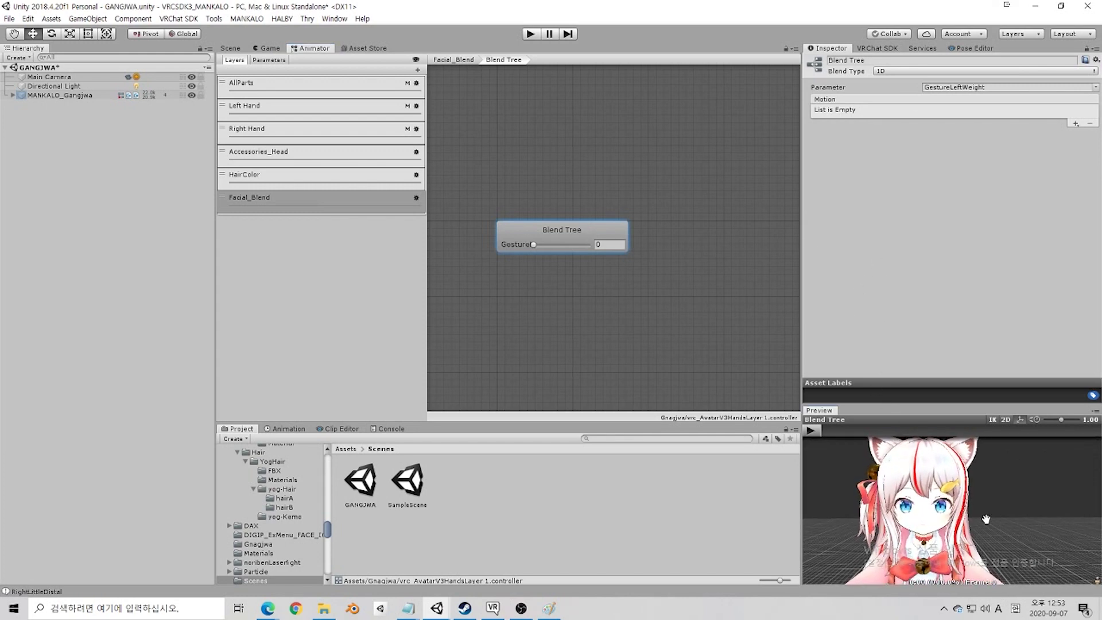
left_click(1075, 123)
left_click(1076, 132)
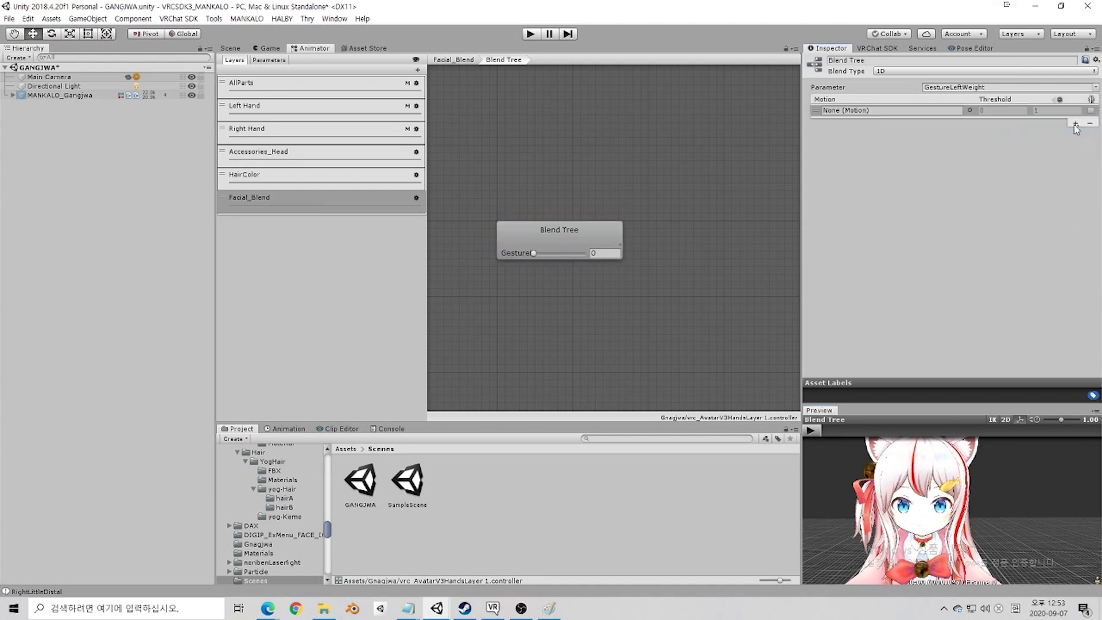
left_click(1075, 124)
Step: Assign the LeftM2 animation to the blend tree's first motion field
left_click(975, 131)
left_click(967, 146)
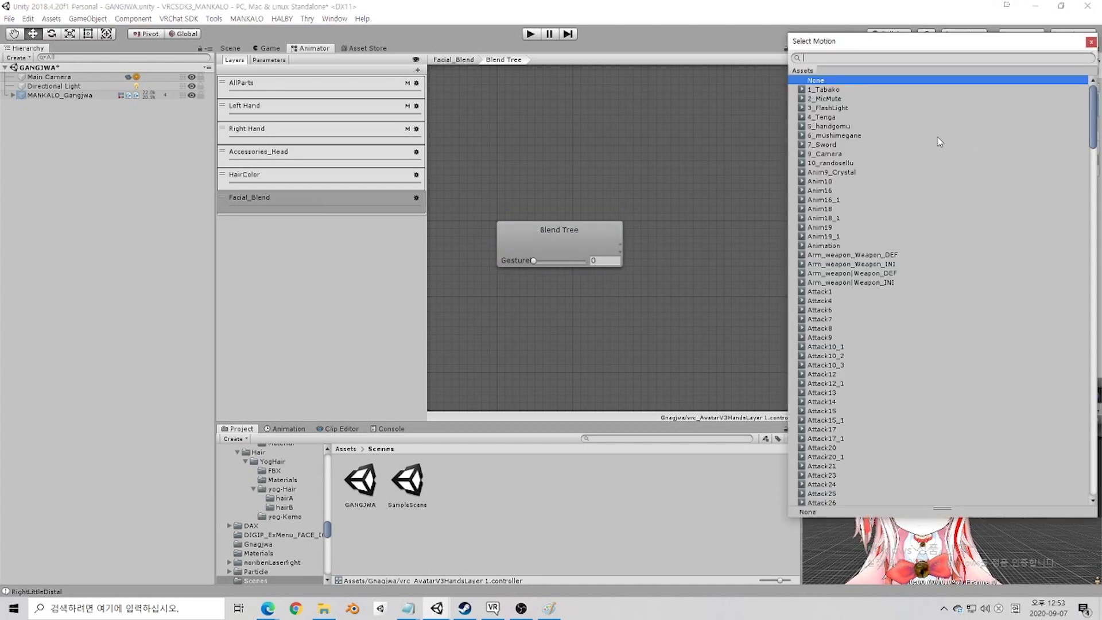
type("leftm2")
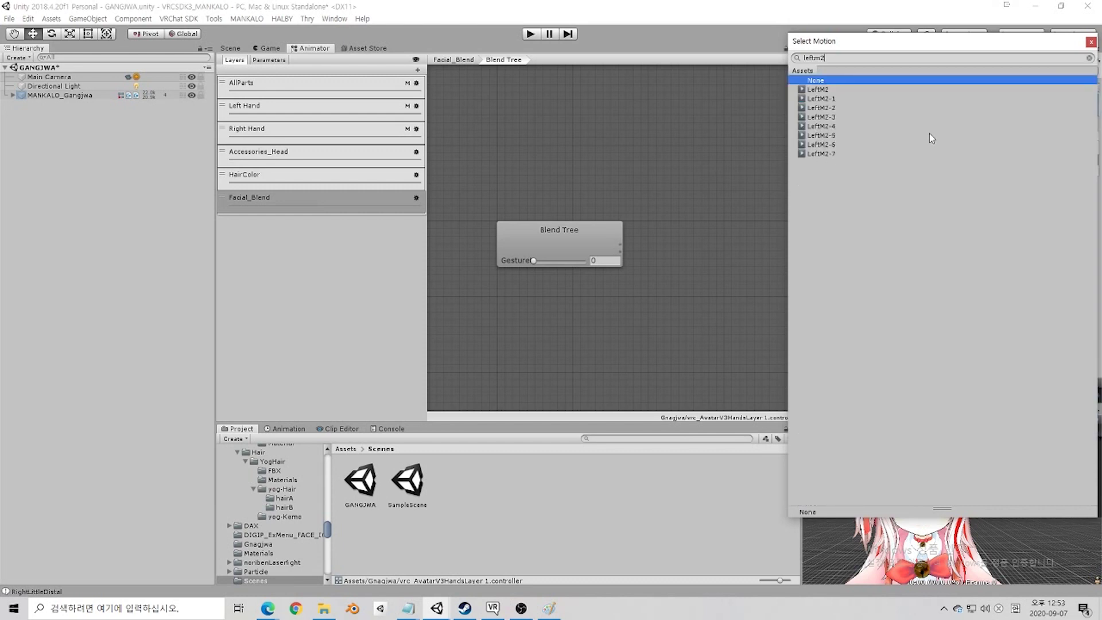
key("Escape")
left_click(968, 148)
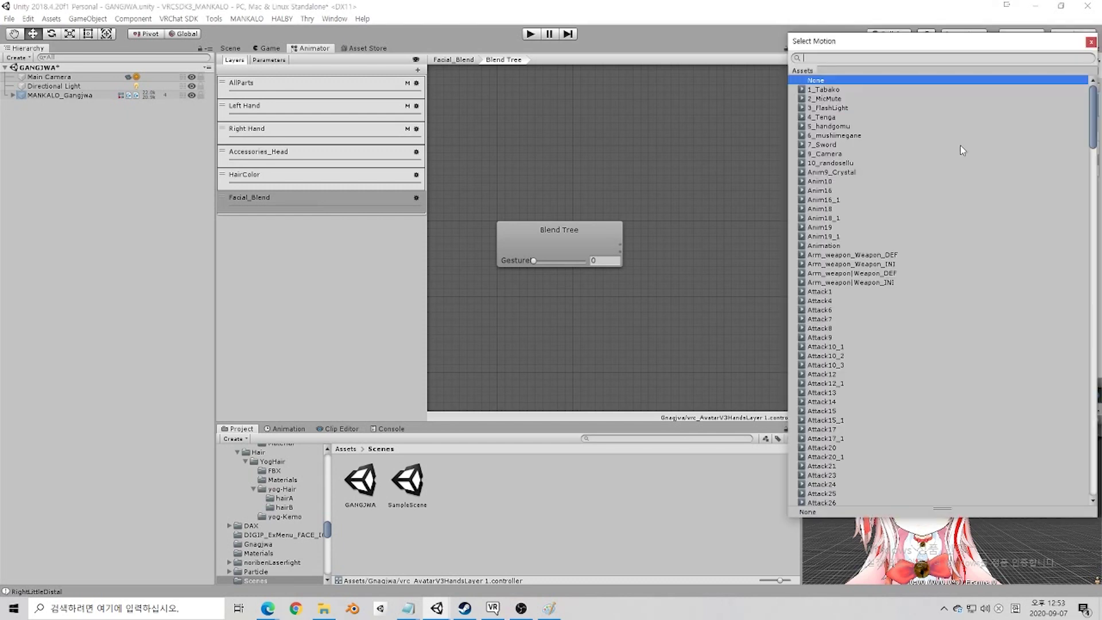
type("leftm2")
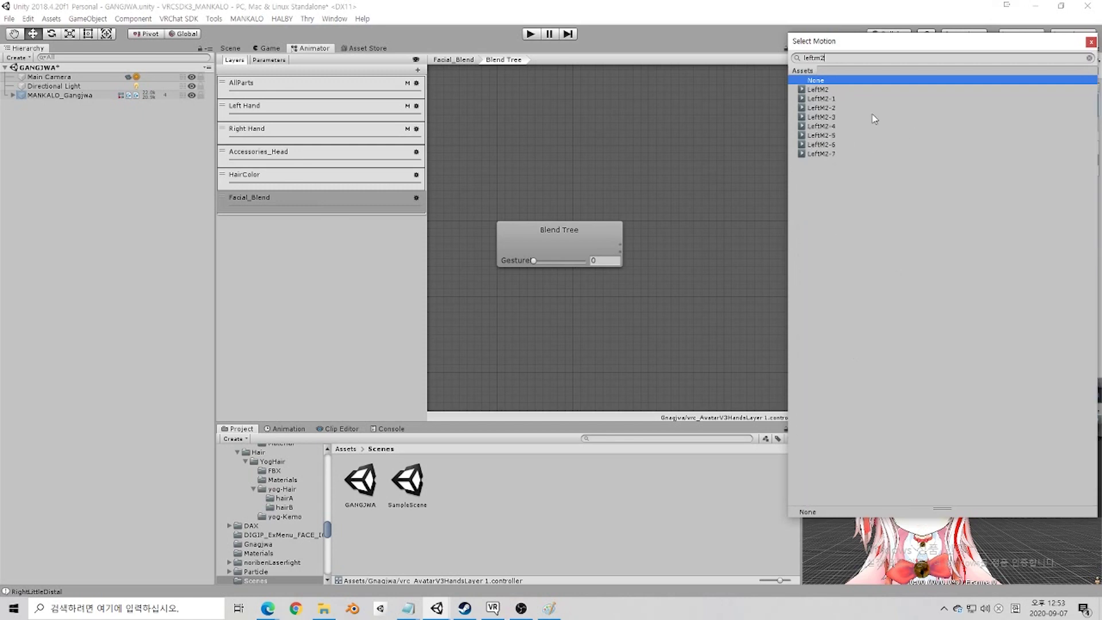
double_click(819, 90)
Step: Assign the LeftM3 animation to the blend tree's second motion field
left_click(969, 160)
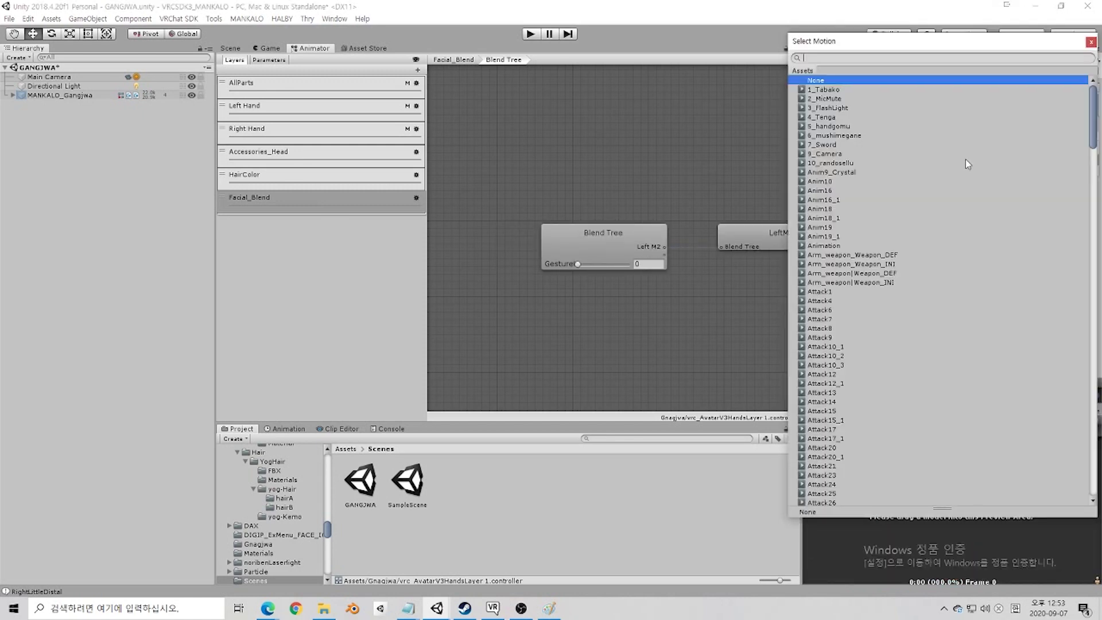
type("leftm3")
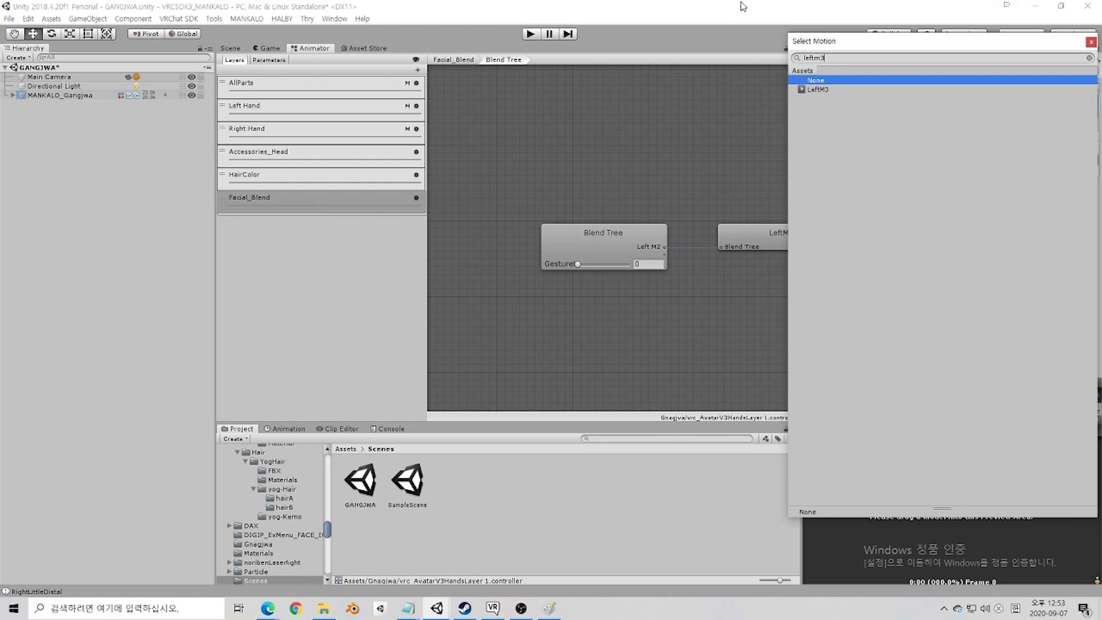
double_click(817, 90)
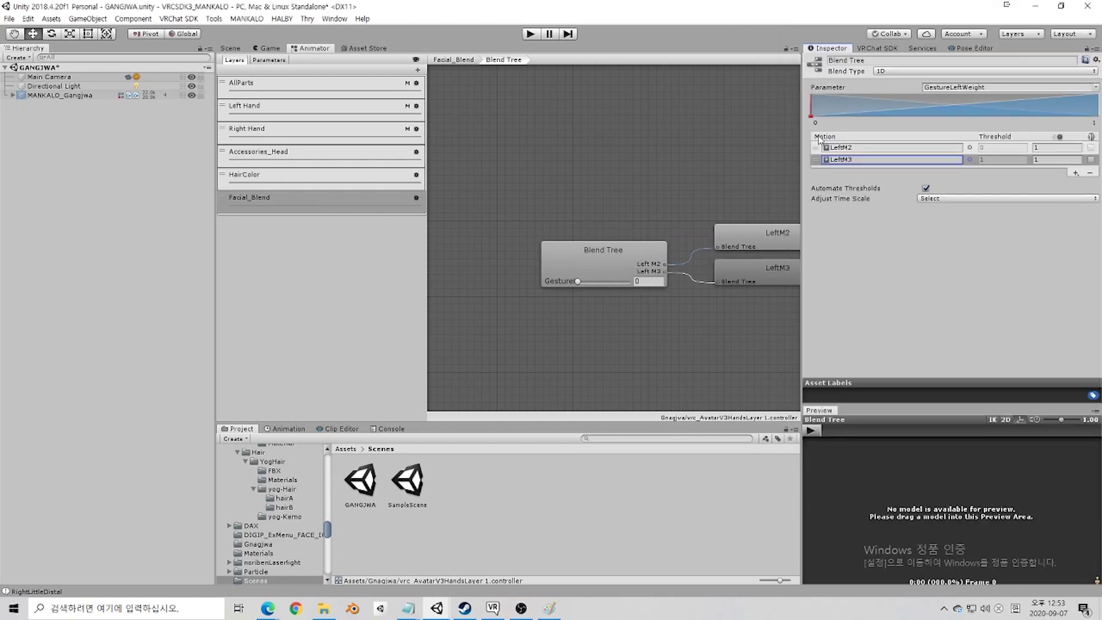
Step: Load the MANKALO_Gangjwa avatar into the blend tree preview and scrub the blend between LeftM2 and LeftM3
left_click_drag(63, 96, 918, 488)
middle_click_drag(957, 241, 911, 471)
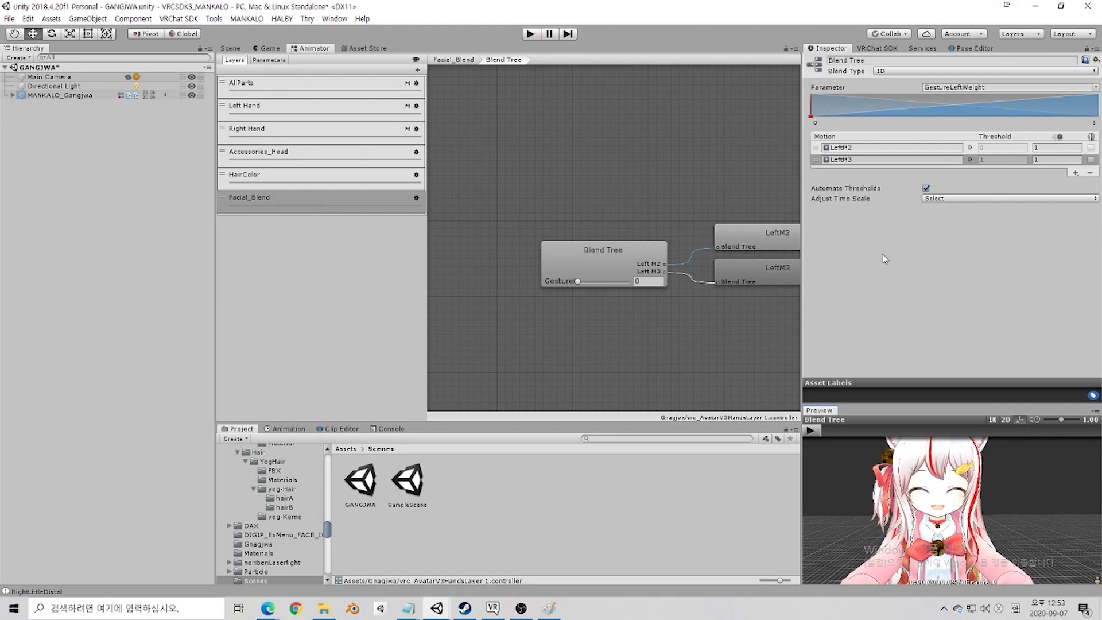
left_click_drag(811, 119, 1099, 109)
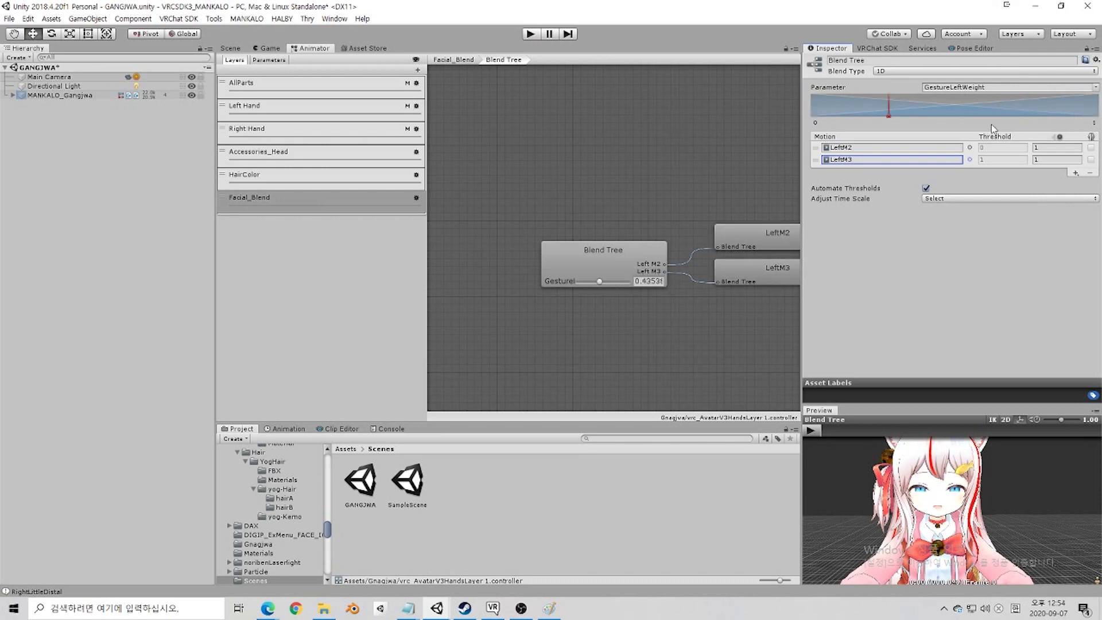
left_click_drag(1095, 127, 728, 122)
scroll(976, 517, "down", 2)
mouse_move(1009, 525)
right_mouse_down()
mouse_move(919, 538)
mouse_move(974, 553)
right_mouse_up()
scroll(930, 534, "down", 4)
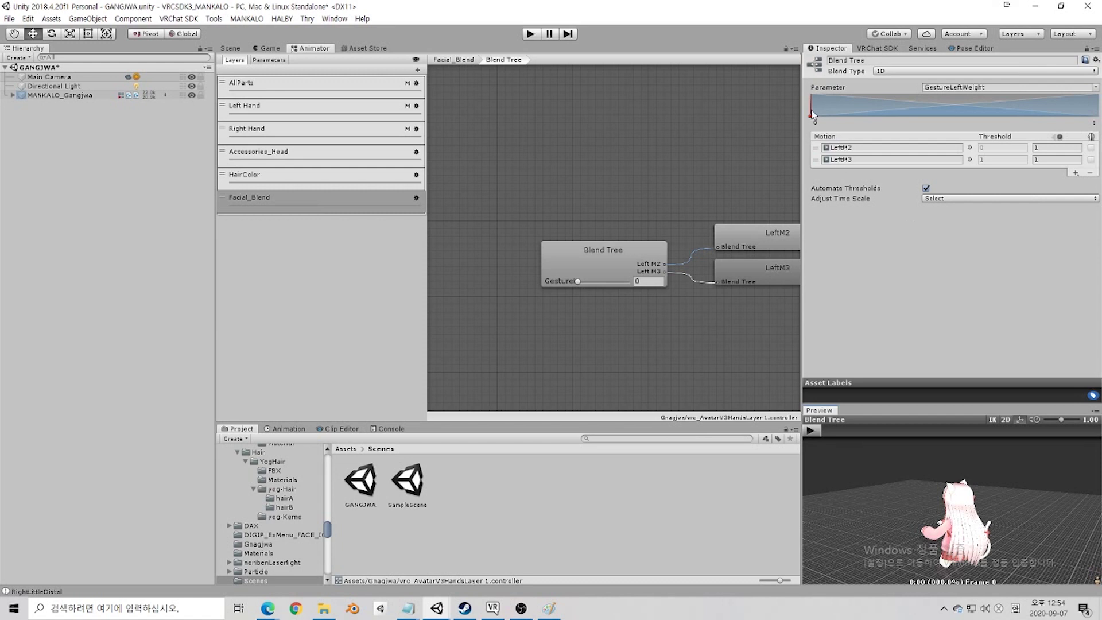
mouse_move(812, 125)
left_mouse_down()
mouse_move(921, 113)
mouse_move(1098, 122)
mouse_move(659, 111)
left_mouse_up()
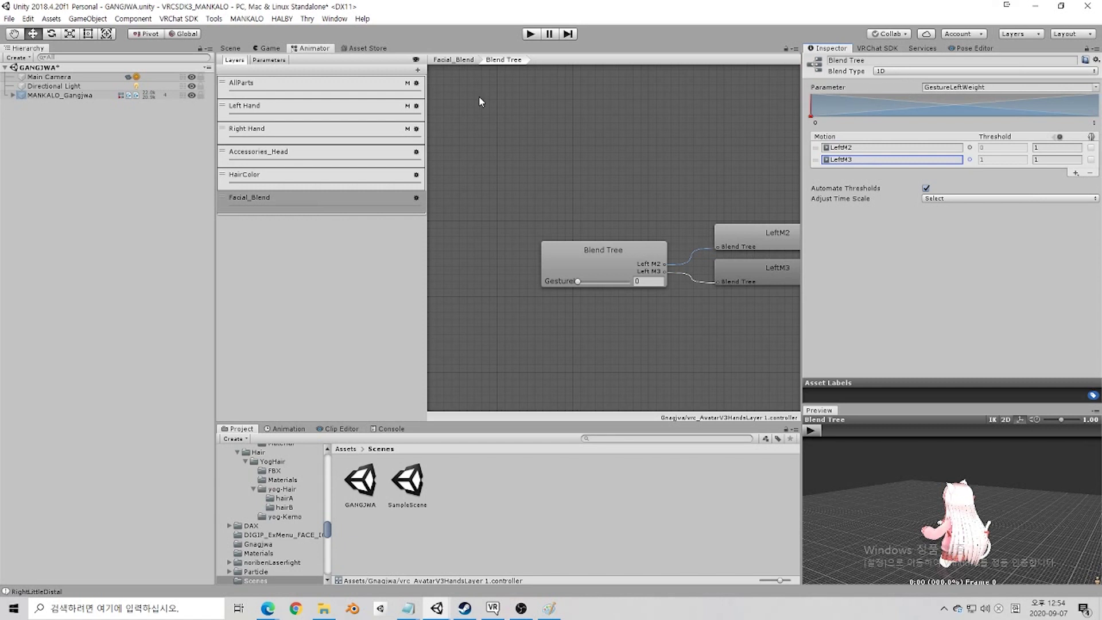
left_click(417, 70)
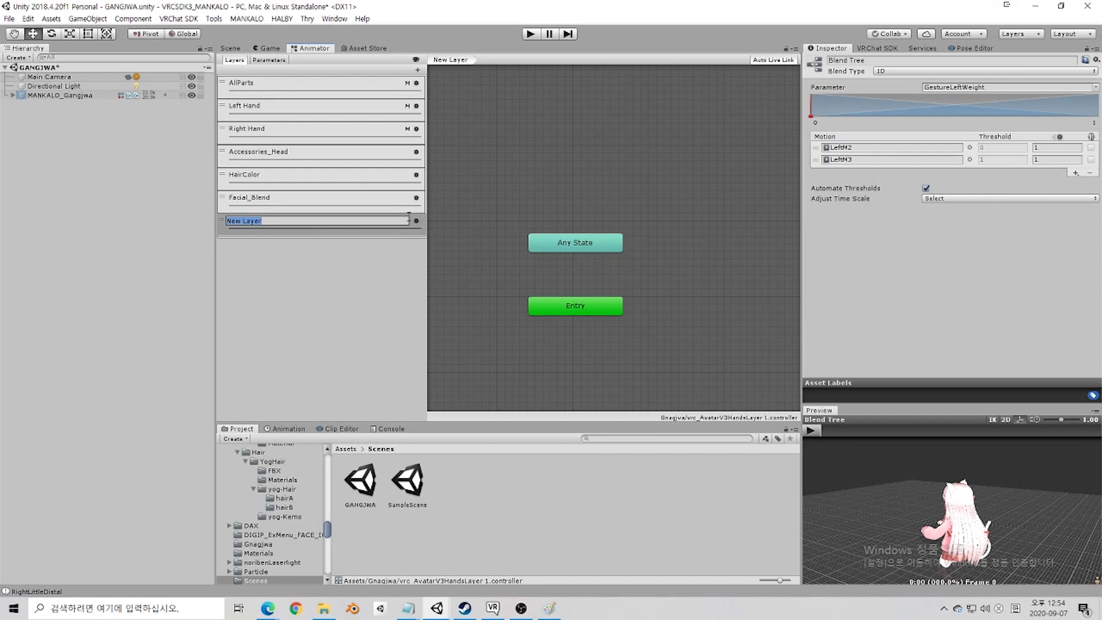
type("FaceBlendH")
key("Return")
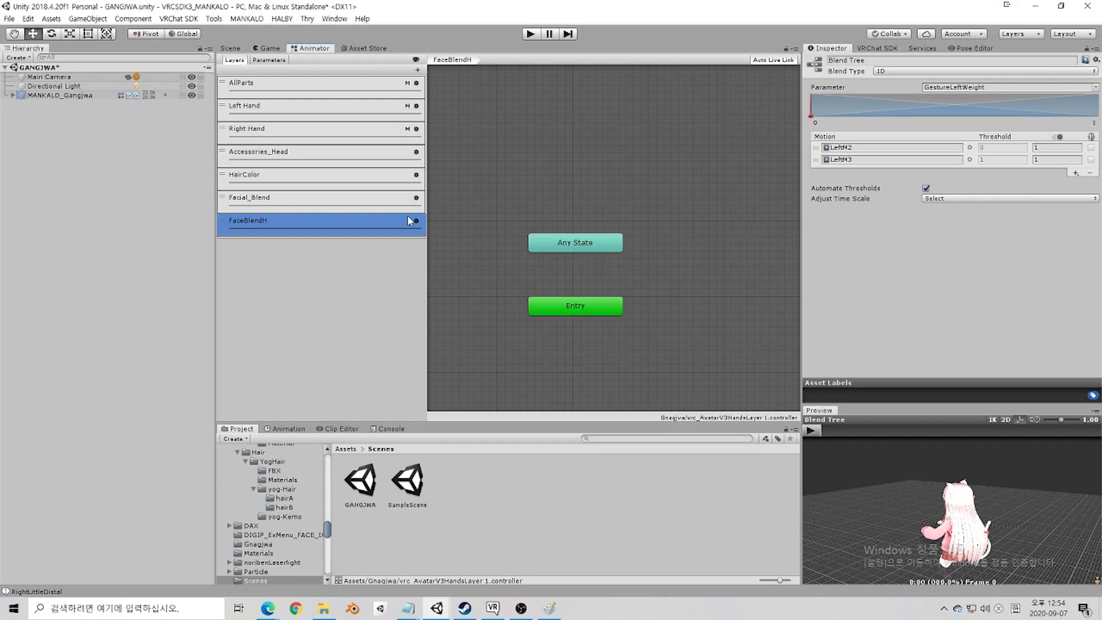
left_click(418, 222)
right_click(400, 226)
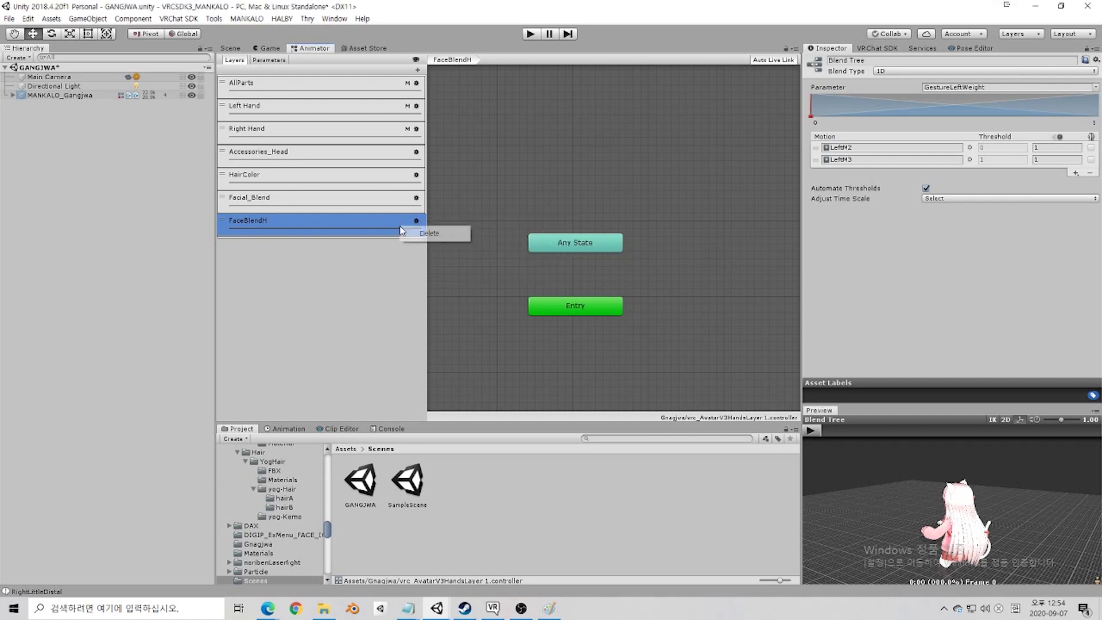
left_click(416, 232)
Step: Add a float parameter named FaceBlendH to the animator controller
left_click(405, 201)
left_click(416, 198)
left_click(417, 198)
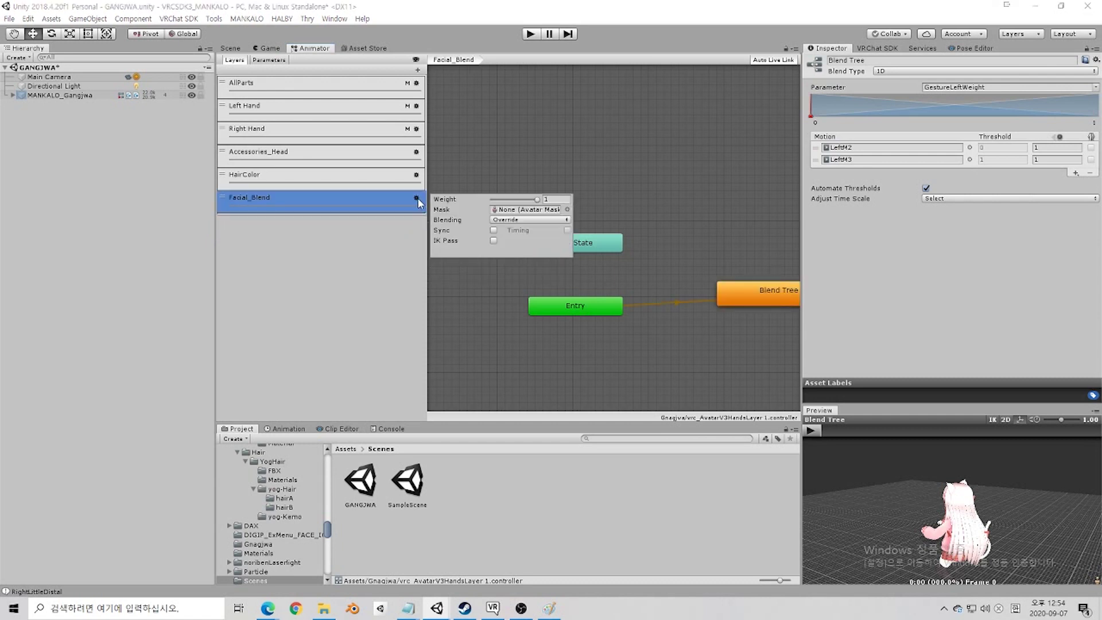
left_click(421, 177)
left_click(268, 60)
left_click(417, 69)
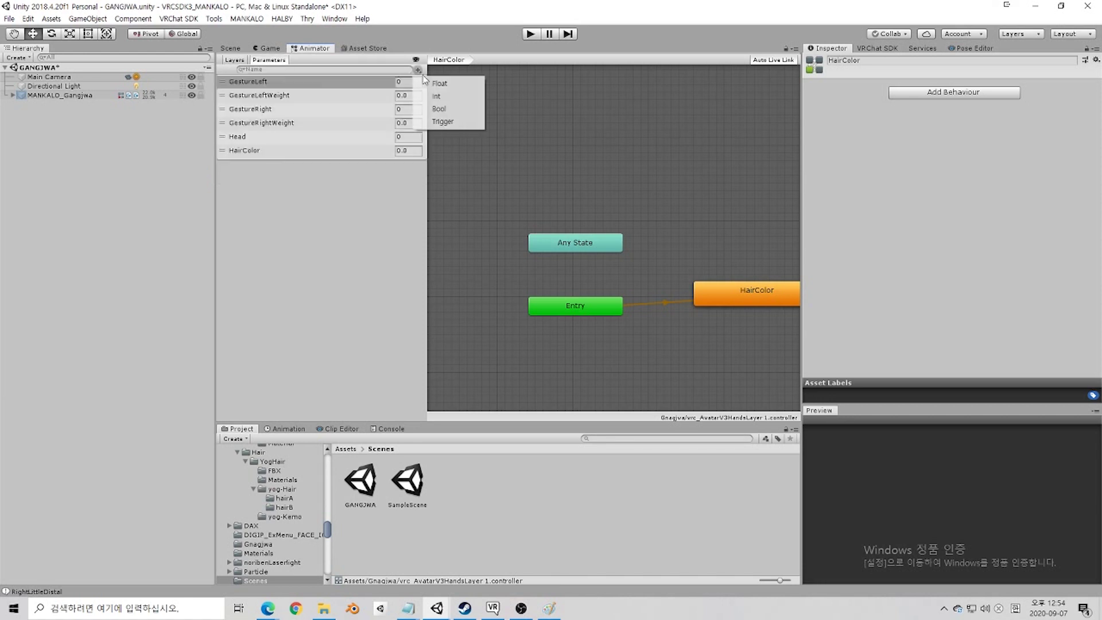
left_click(435, 84)
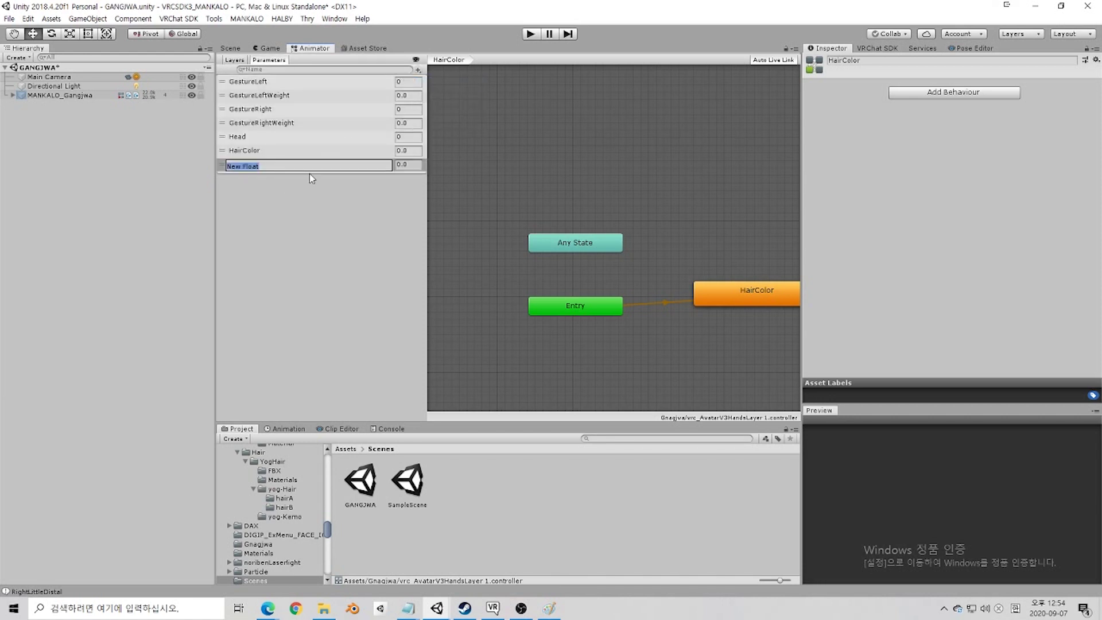
type("FaceBlendH")
key("Return")
Step: Reopen the Facial_Blend layer's blend tree and set its parameter to FaceBlendH
double_click(758, 291)
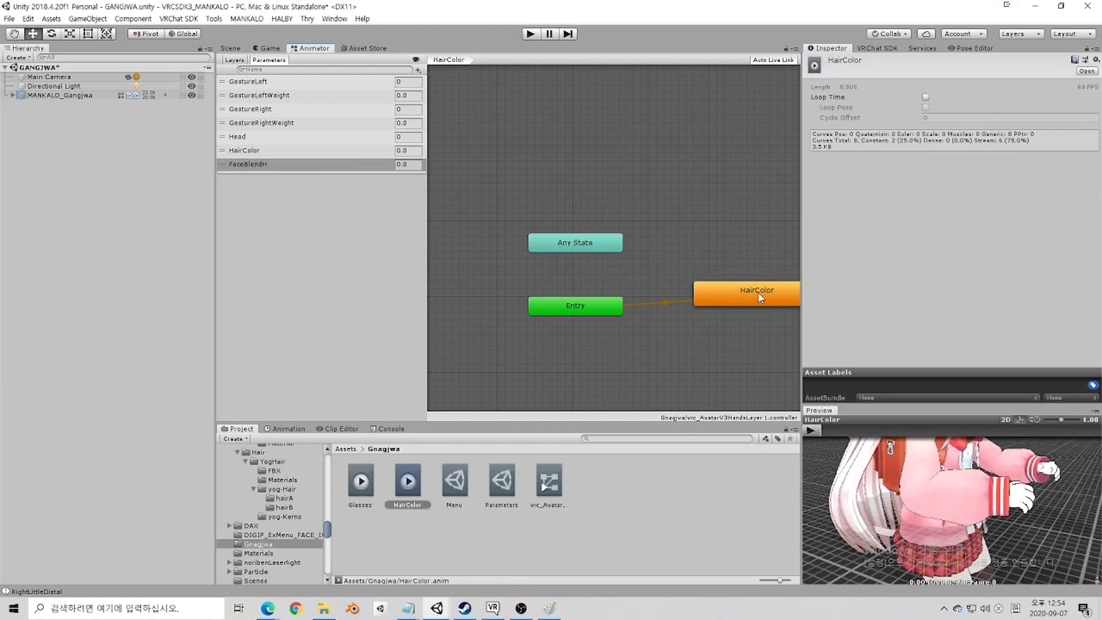
middle_click_drag(749, 295, 643, 278)
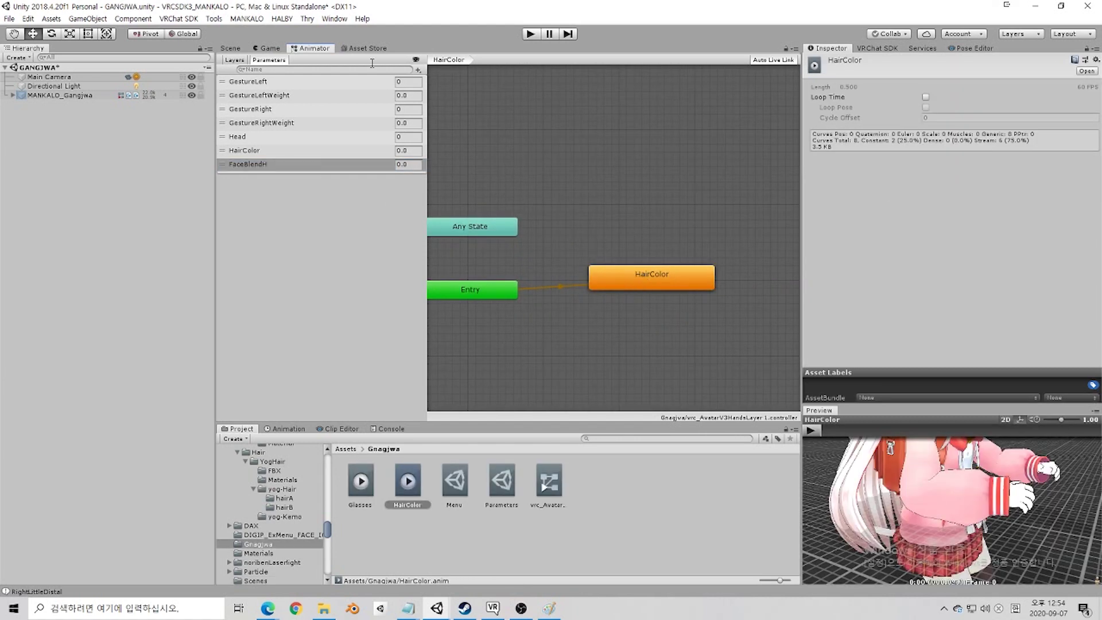
left_click(232, 59)
left_click(281, 197)
double_click(643, 279)
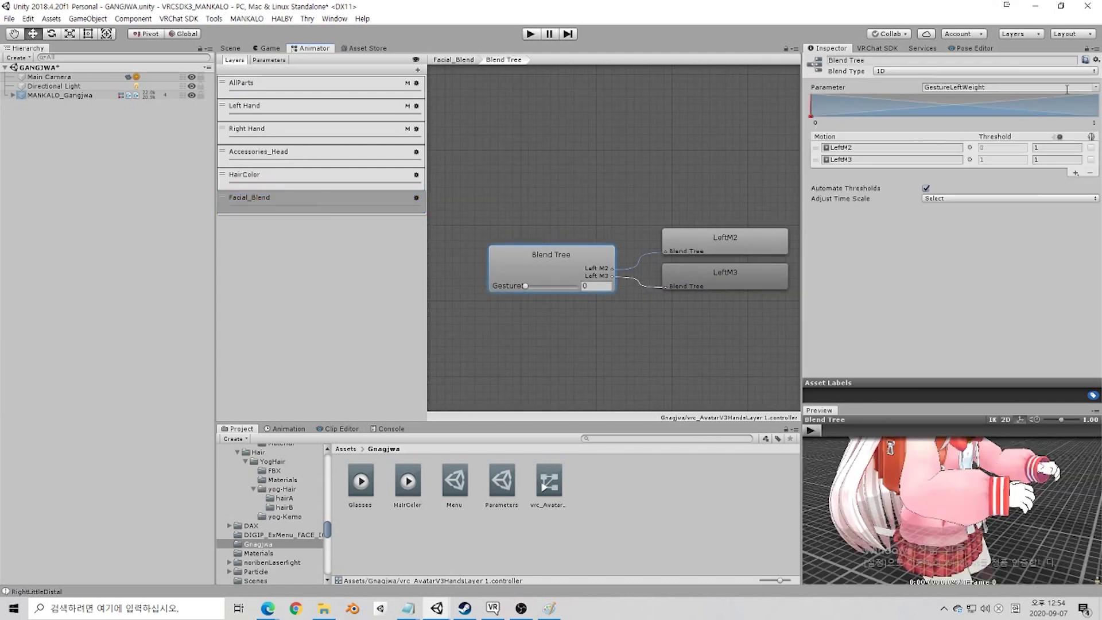
left_click(1097, 88)
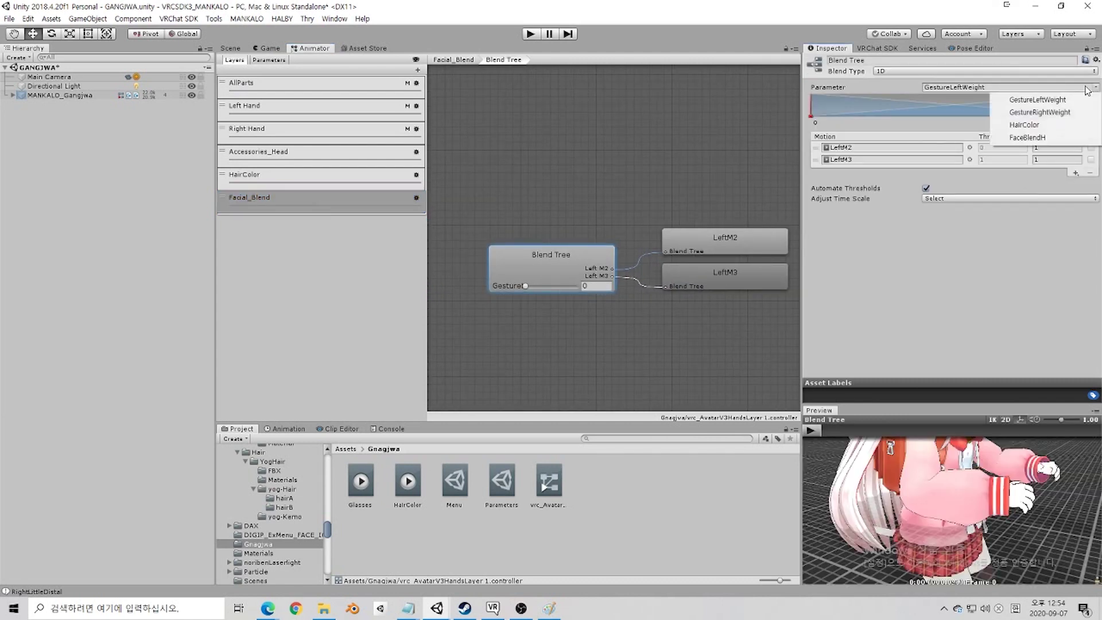
left_click(1047, 139)
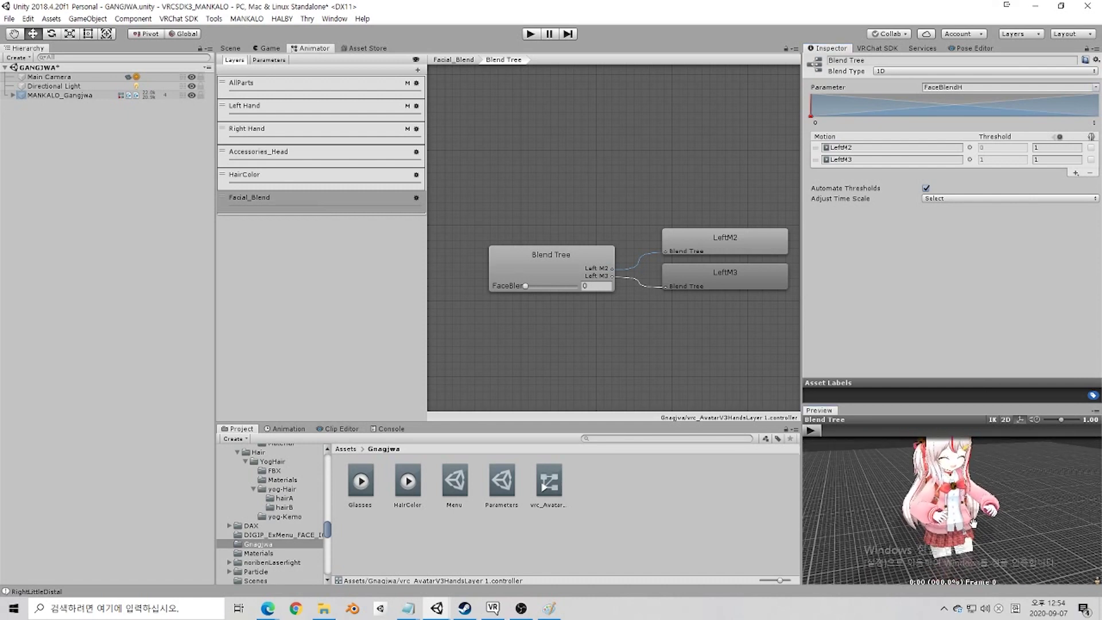
Step: Scrub the face blend on the avatar's face in the preview and change the blend type to 2D Freeform Directional
right_click_drag(980, 506, 969, 503)
scroll(969, 504, "up", 5)
middle_click_drag(961, 547, 956, 594)
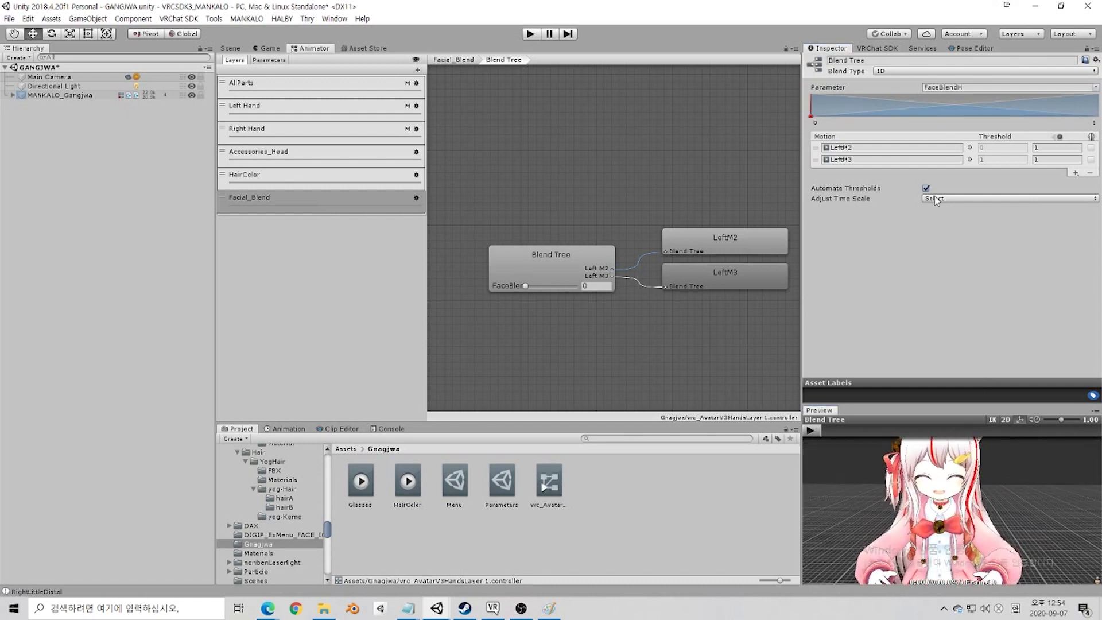
mouse_move(815, 113)
left_mouse_down()
mouse_move(1081, 128)
mouse_move(873, 127)
mouse_move(1081, 118)
mouse_move(810, 118)
mouse_move(1084, 117)
mouse_move(1039, 132)
mouse_move(797, 125)
mouse_move(1022, 134)
mouse_move(864, 105)
left_mouse_up()
left_click(899, 73)
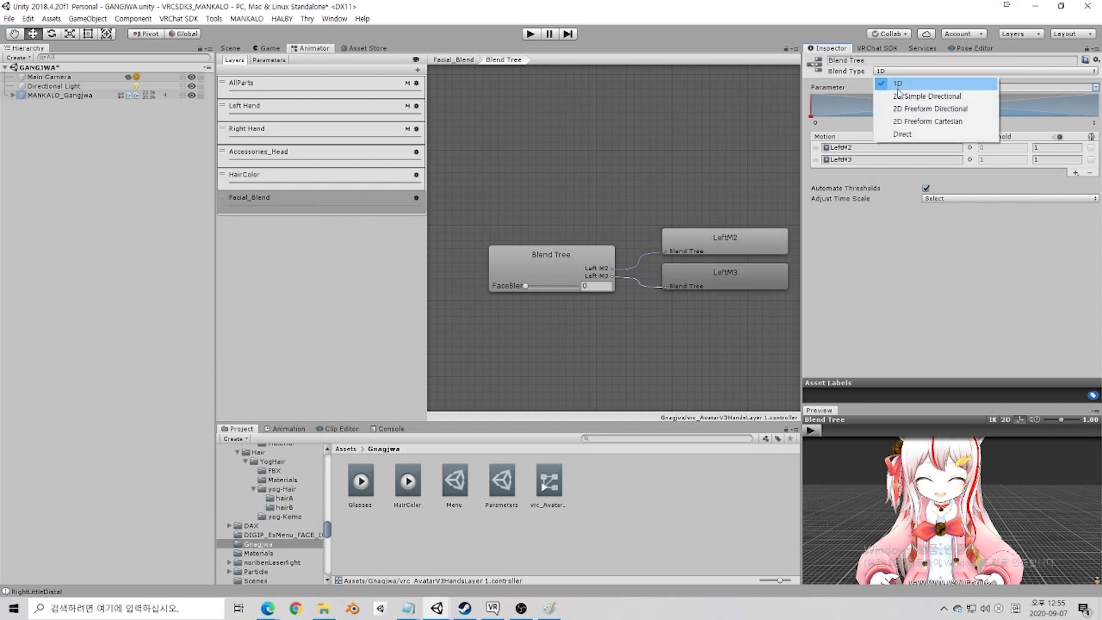
left_click(938, 109)
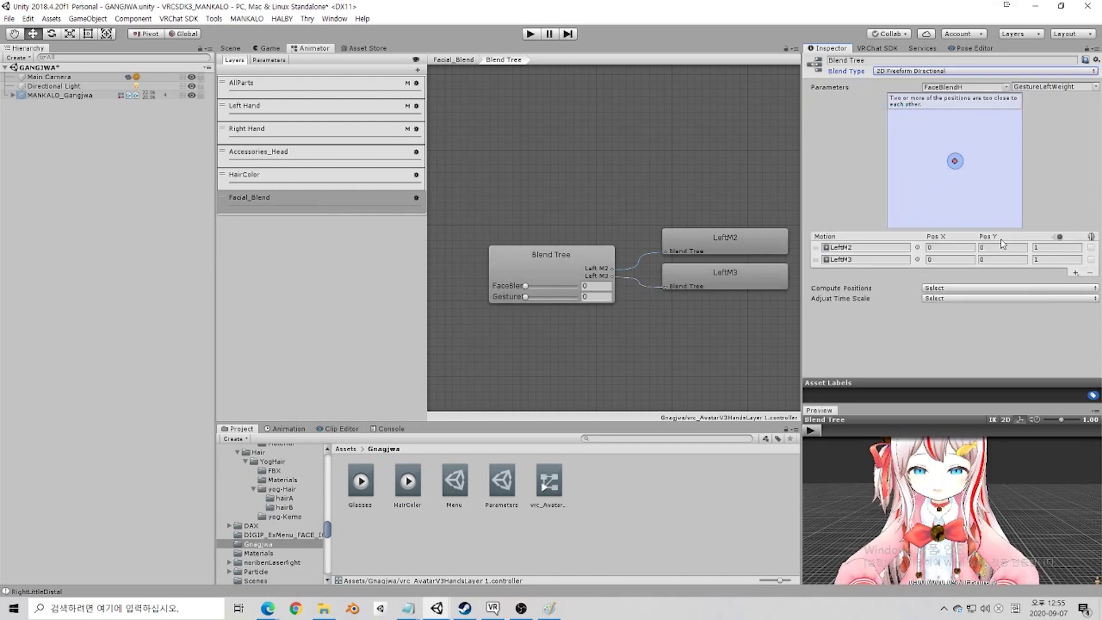
Step: Set the Pos X of the LeftM2 motion to 1 and of the LeftM3 motion to -1
left_click(941, 248)
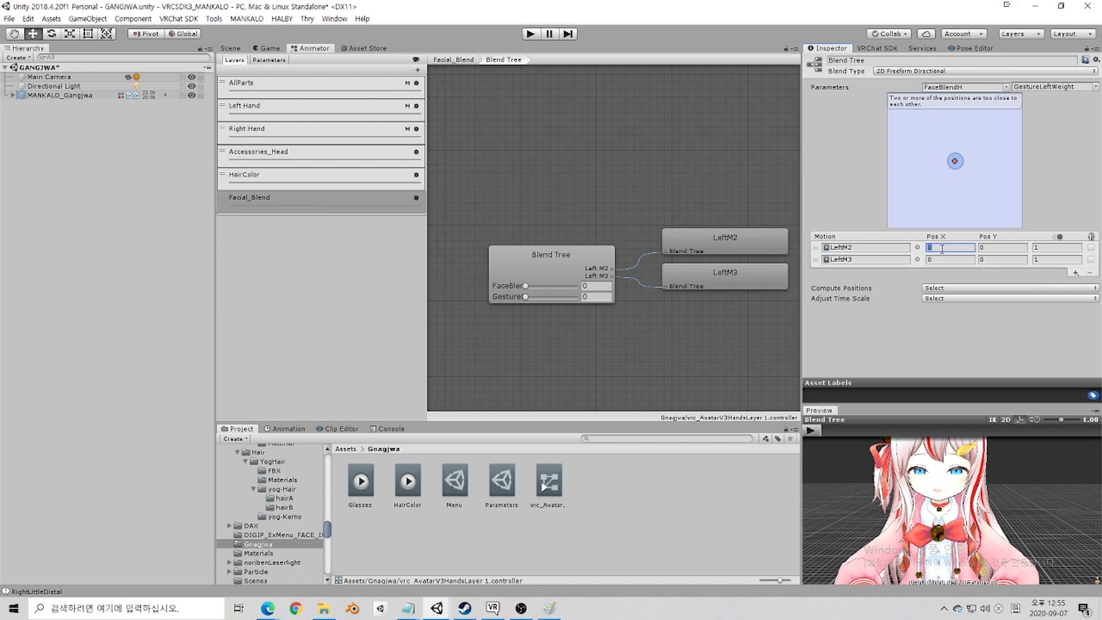
key("Tab")
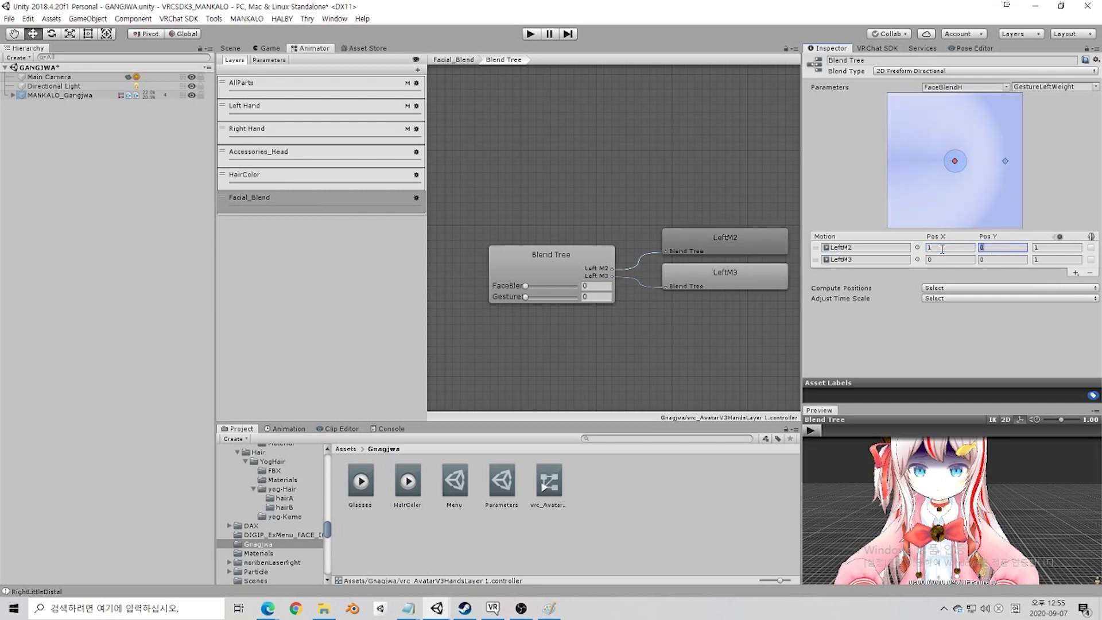
key("Tab")
key("Tab")
key("Tab")
key("Return")
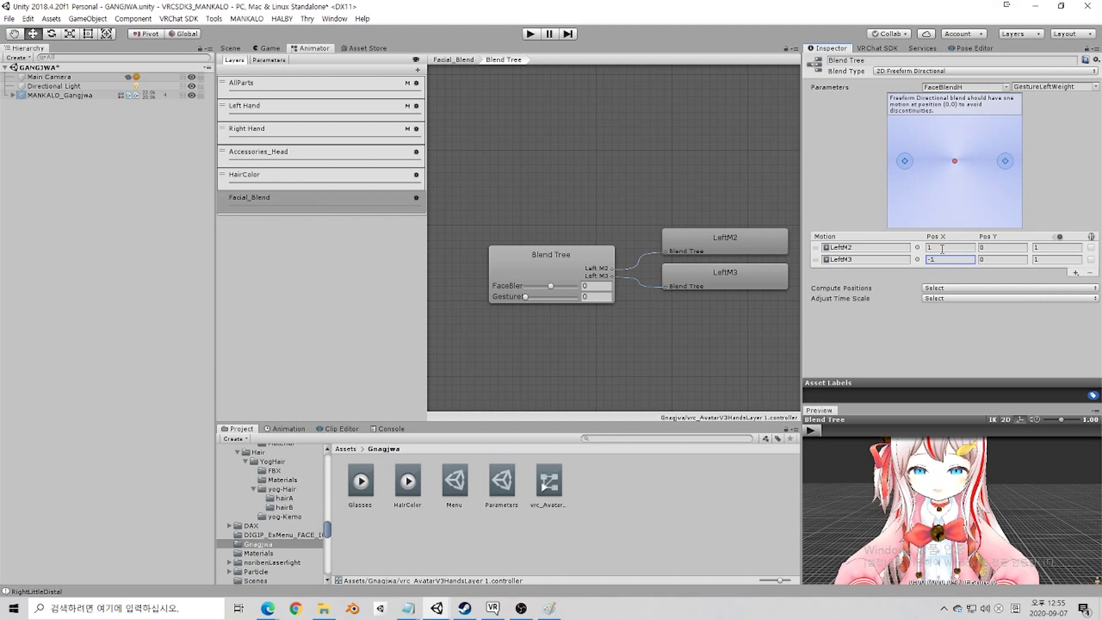
Step: Add a third motion field at position 0, 0 and assign the Idle_Short animation to it
left_click(1075, 273)
left_click(1072, 282)
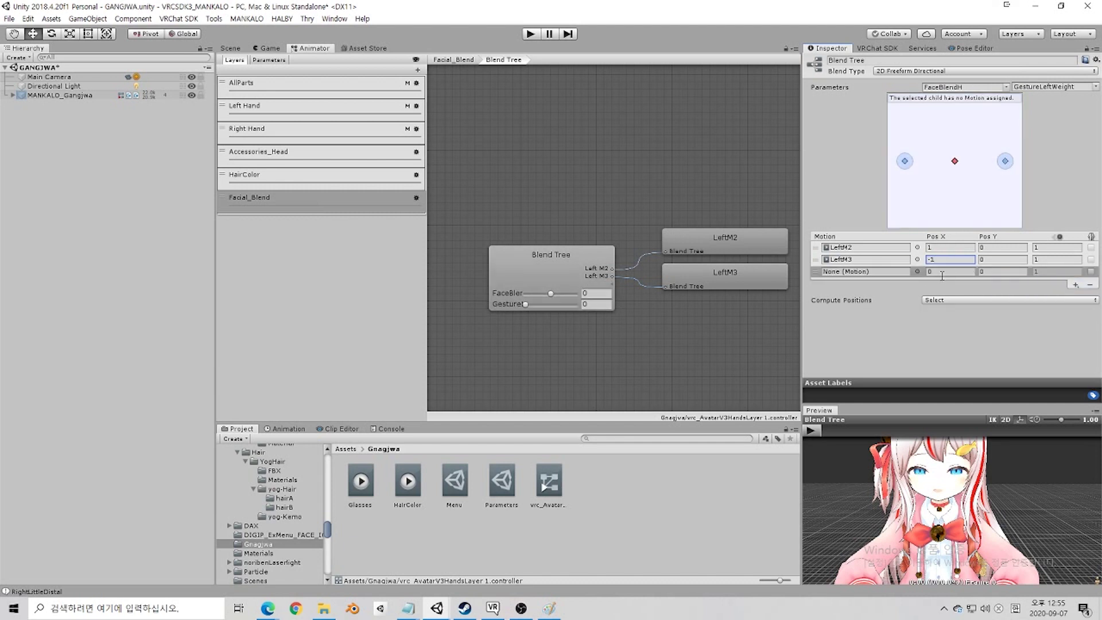
left_click(918, 272)
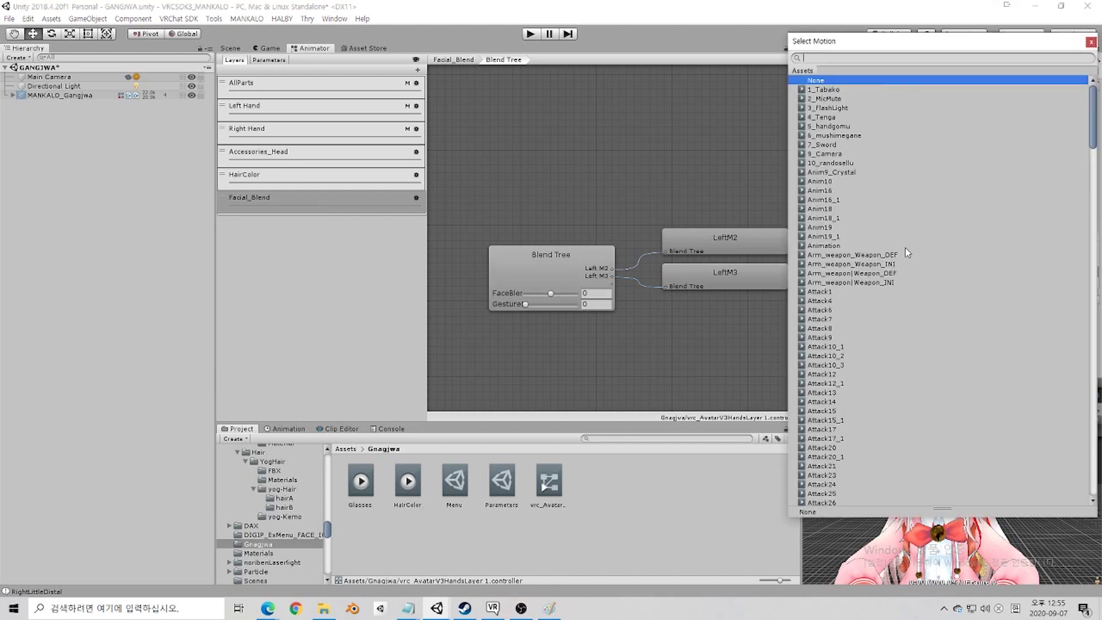
scroll(870, 248, "down", 7)
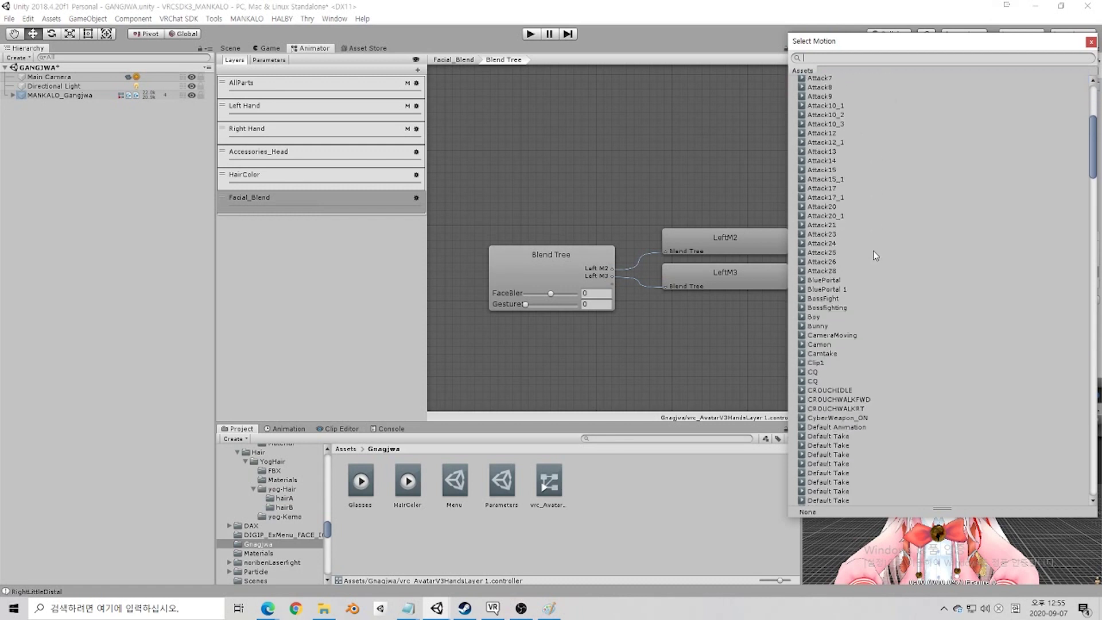
type("idle")
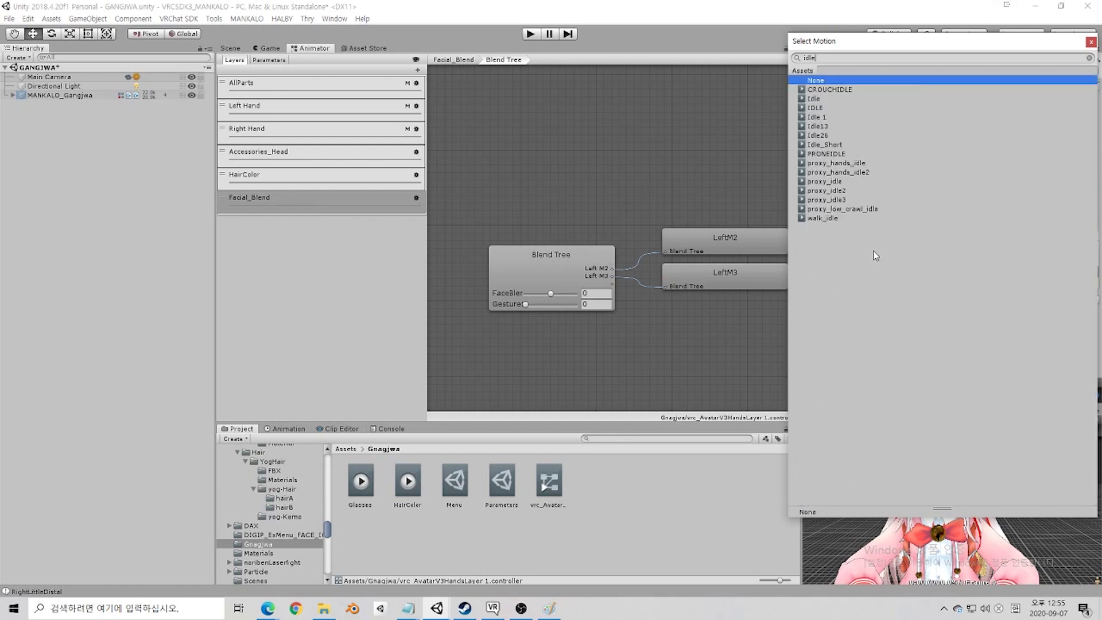
double_click(832, 145)
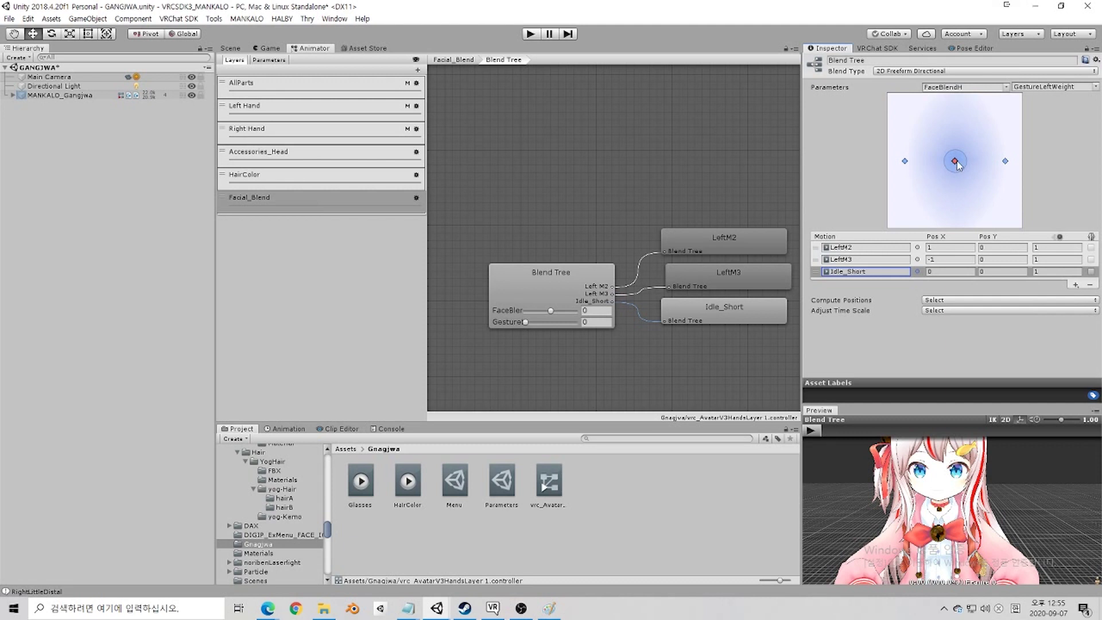
Step: Preview the blend from Idle_Short towards LeftM2 on the avatar's face and reset the FaceBlendH value to 0
left_click_drag(954, 162, 1000, 165)
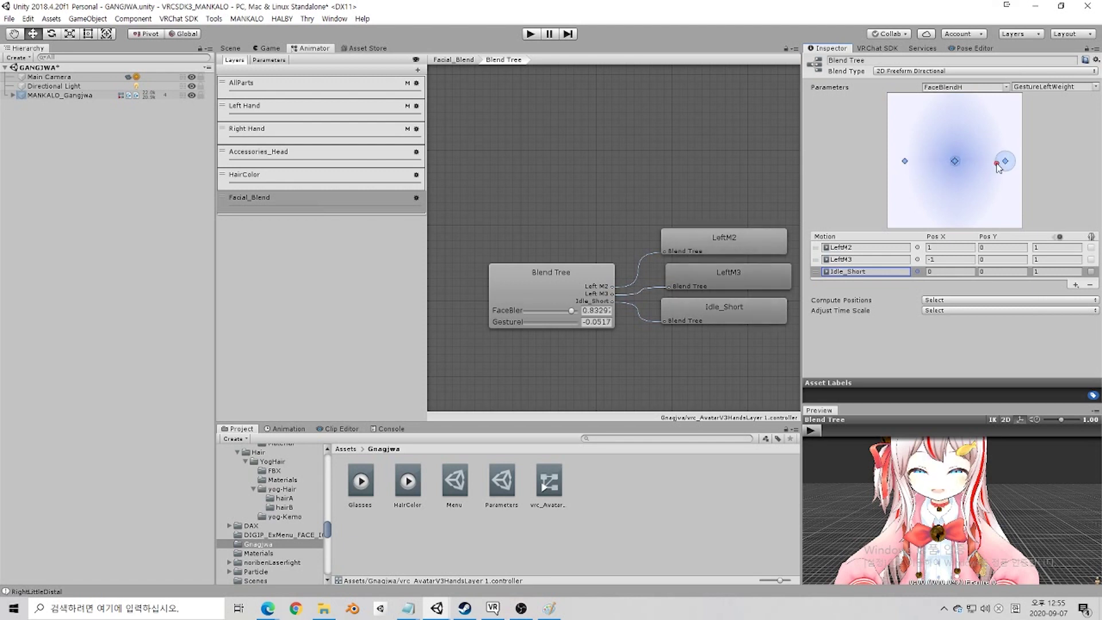
left_click_drag(573, 310, 551, 311)
left_click(604, 311)
type("0")
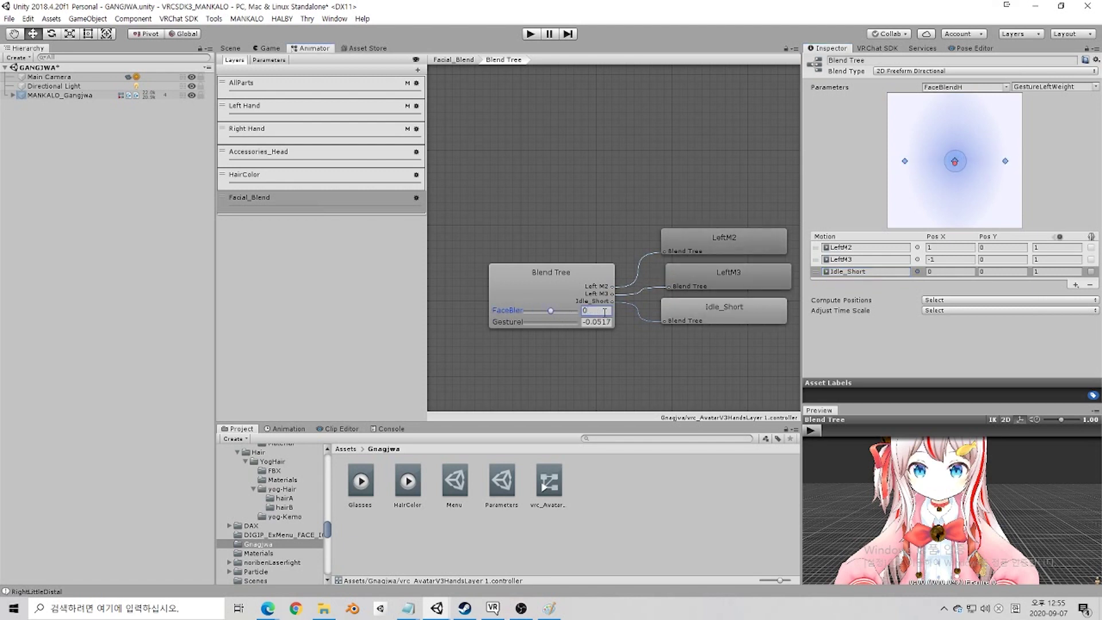
Step: Add a float parameter named FaceBlendV to the animator controller
left_click(267, 60)
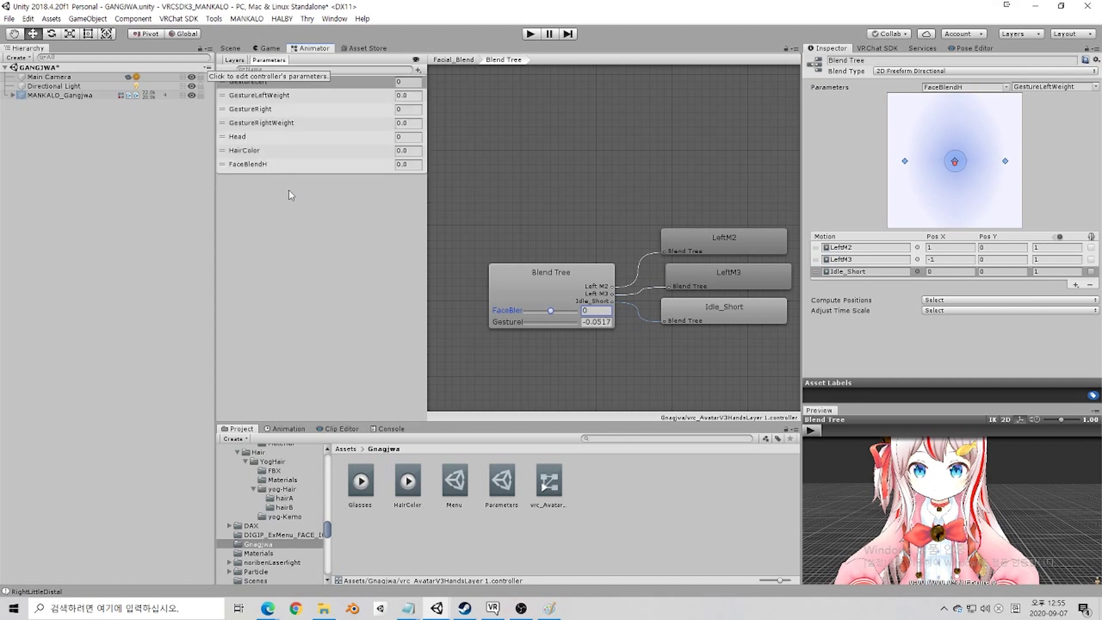
left_click(418, 70)
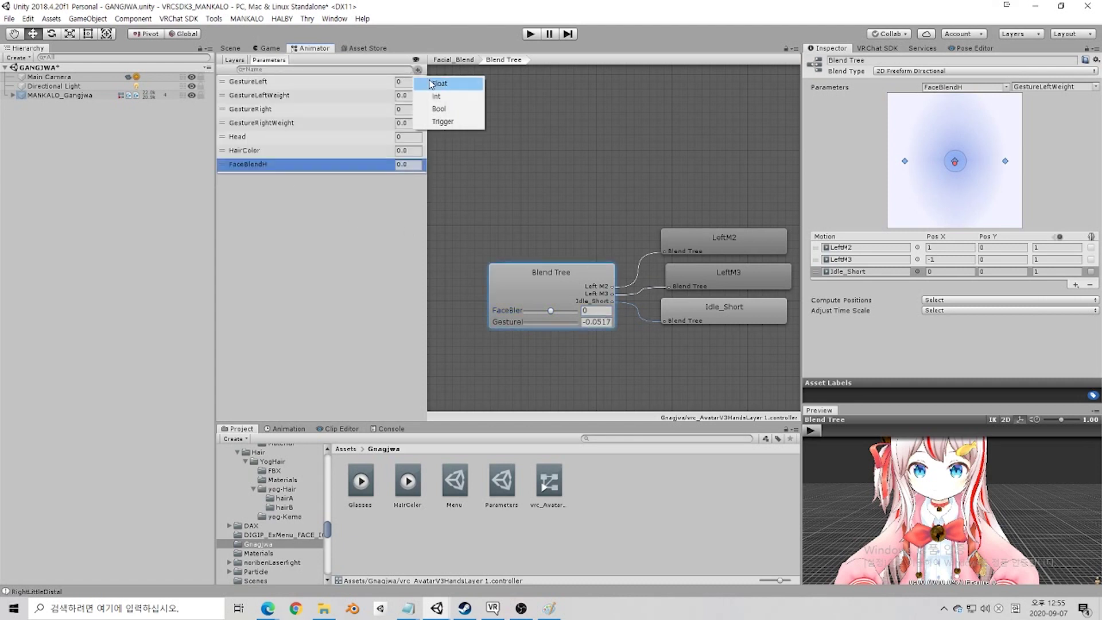
left_click(429, 81)
type("FaceBlen")
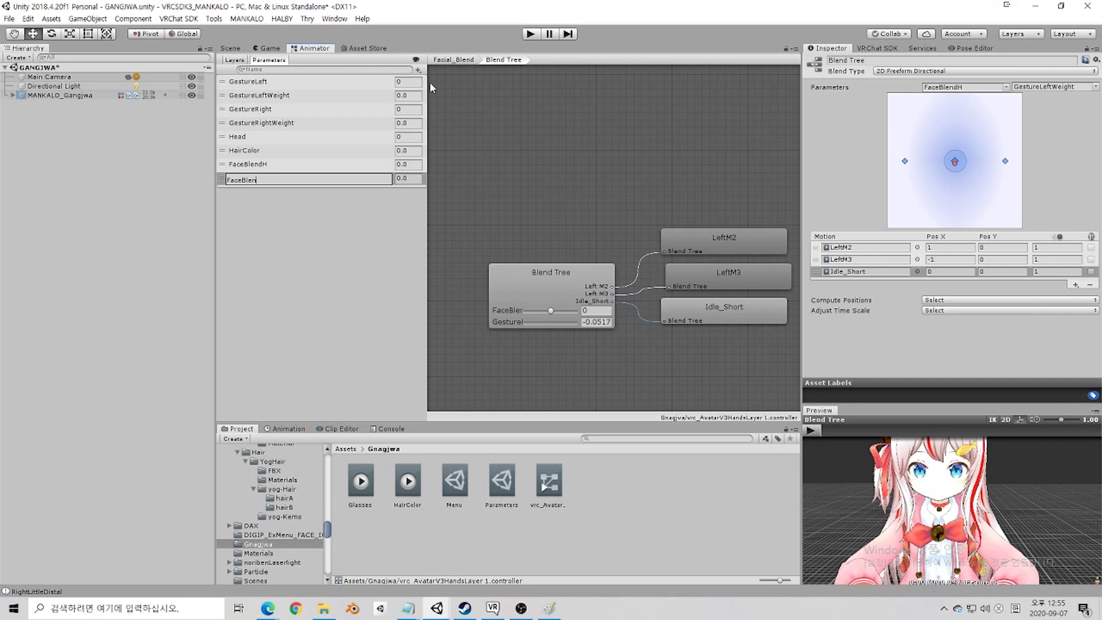
type("dV")
key("Return")
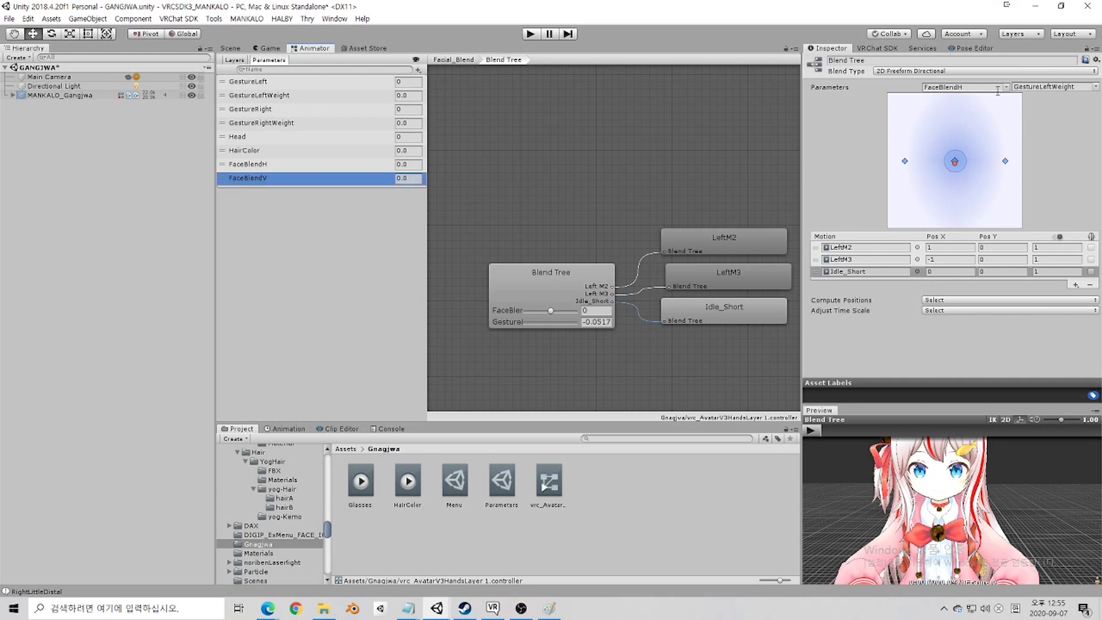
Step: Set the blend tree's second parameter to FaceBlendV and try out the blend sliders
left_click(1096, 87)
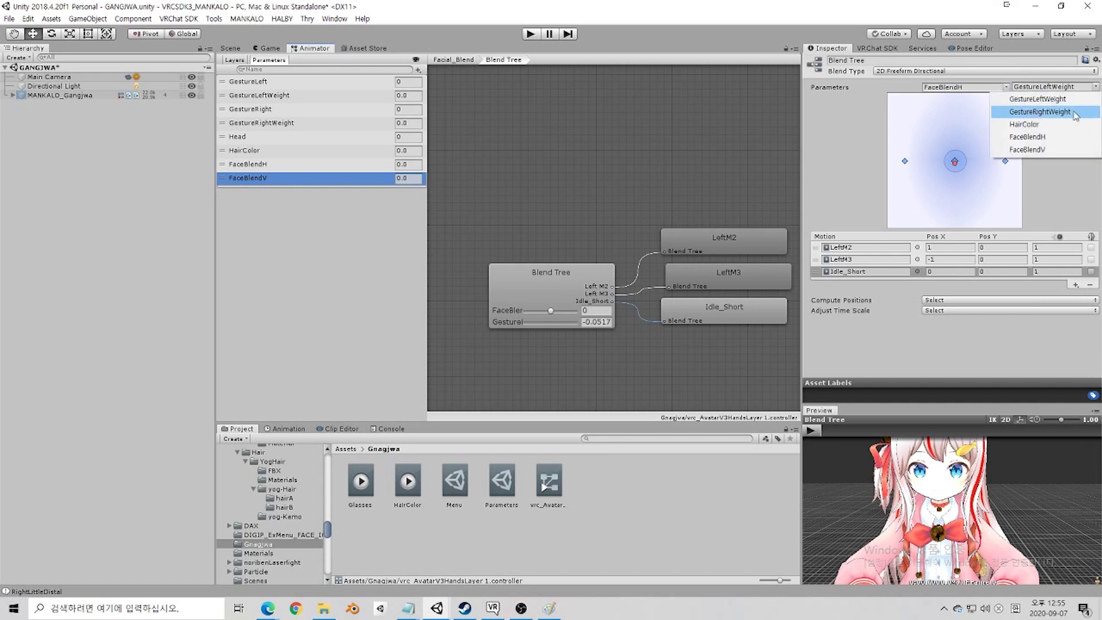
left_click(1043, 150)
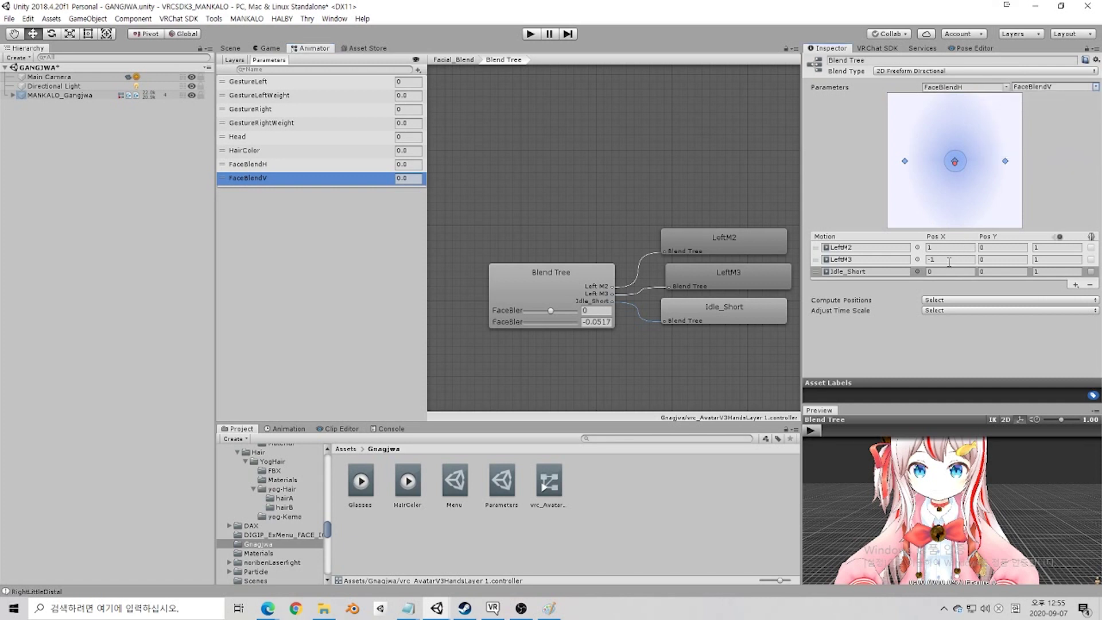
mouse_move(546, 306)
left_mouse_down()
mouse_move(530, 312)
mouse_move(553, 331)
mouse_move(546, 325)
mouse_move(575, 322)
mouse_move(554, 322)
left_mouse_up()
Step: Add two more motion fields to the blend tree and assign the Left4 animation to the first of them
left_click(1075, 284)
left_click(1027, 293)
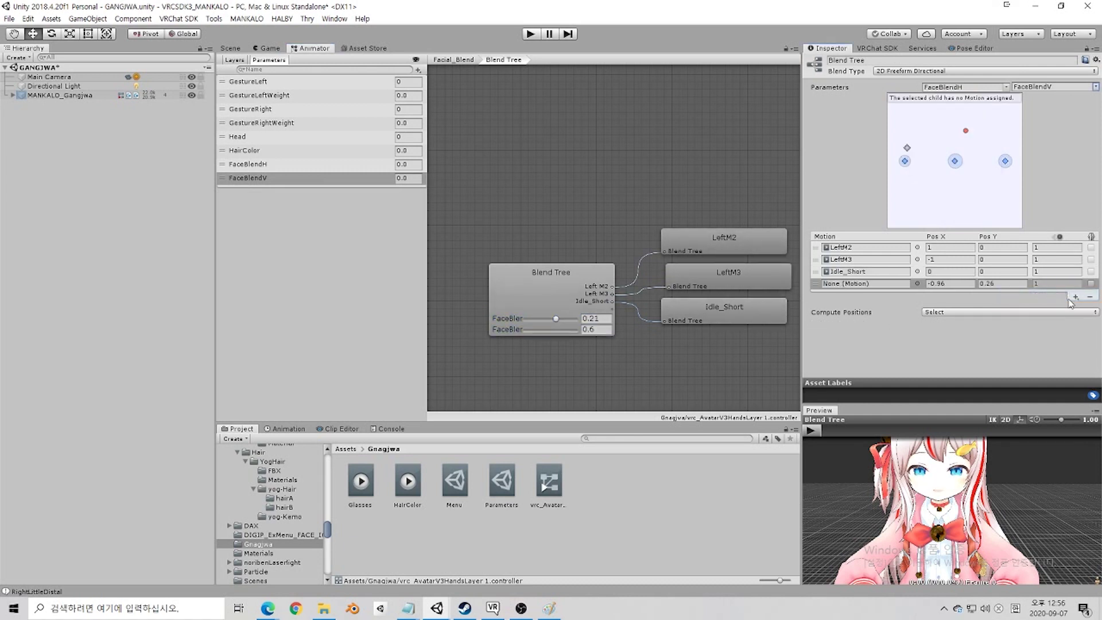
left_click(1075, 297)
left_click(1027, 306)
left_click(917, 285)
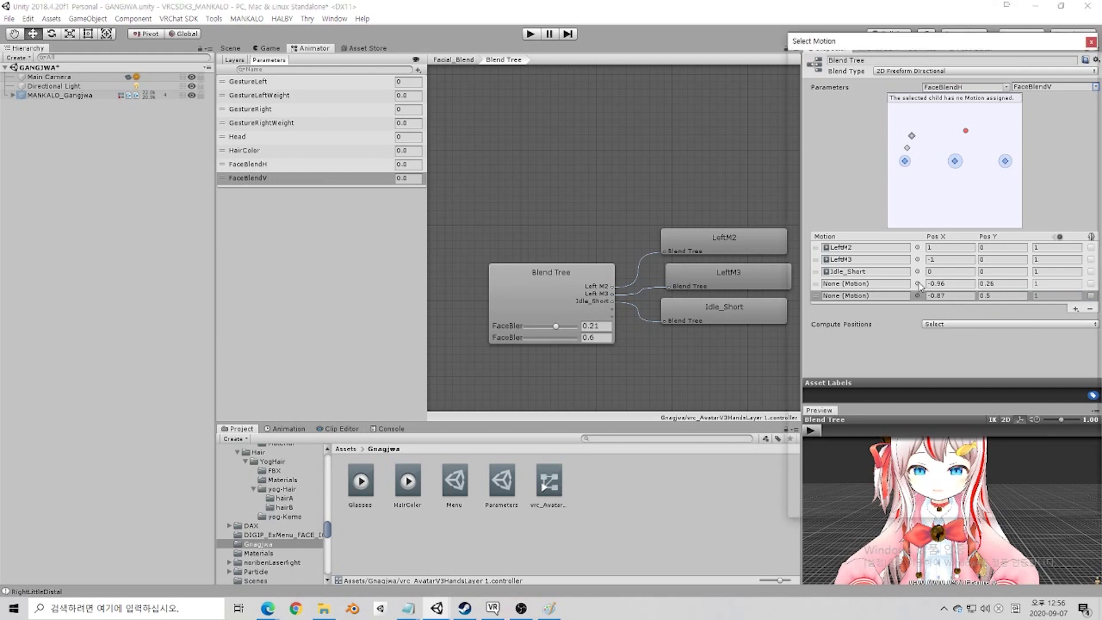
type("left")
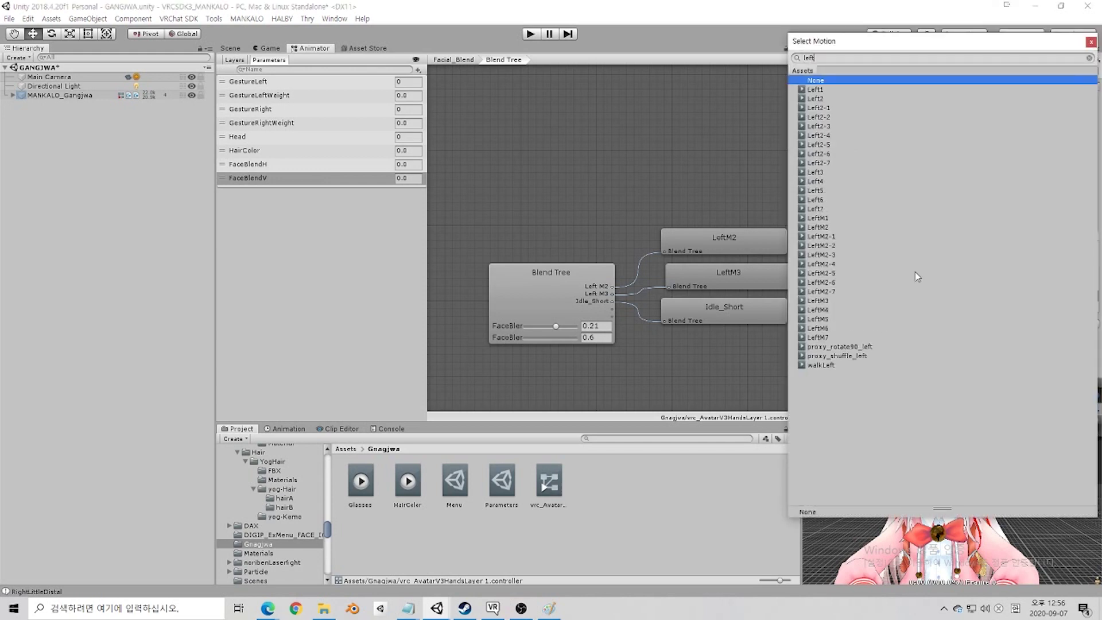
type("4")
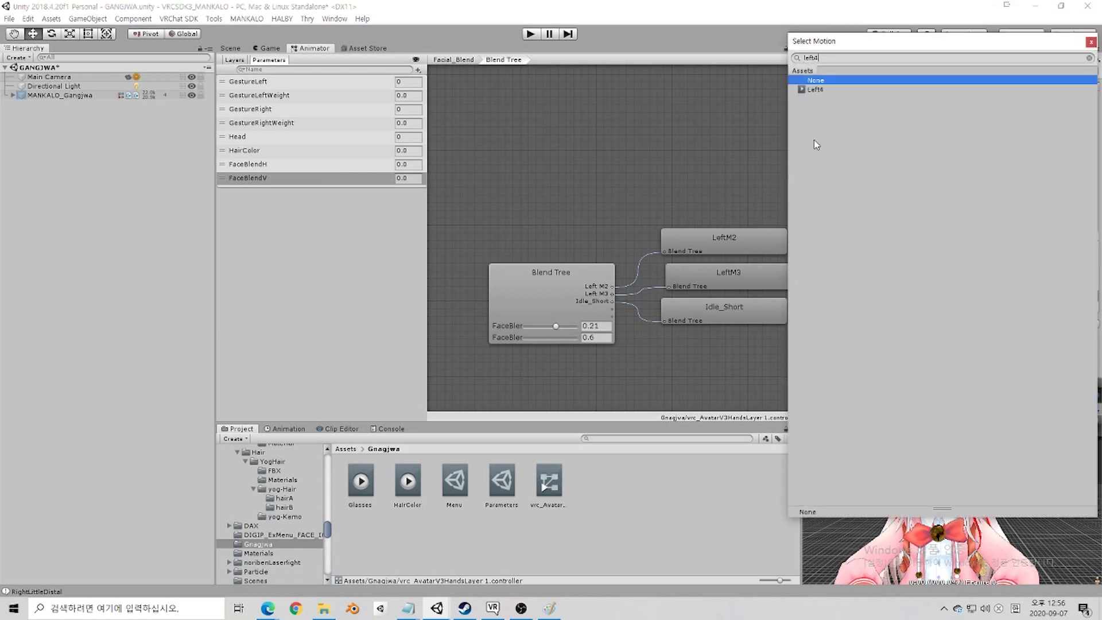
double_click(826, 90)
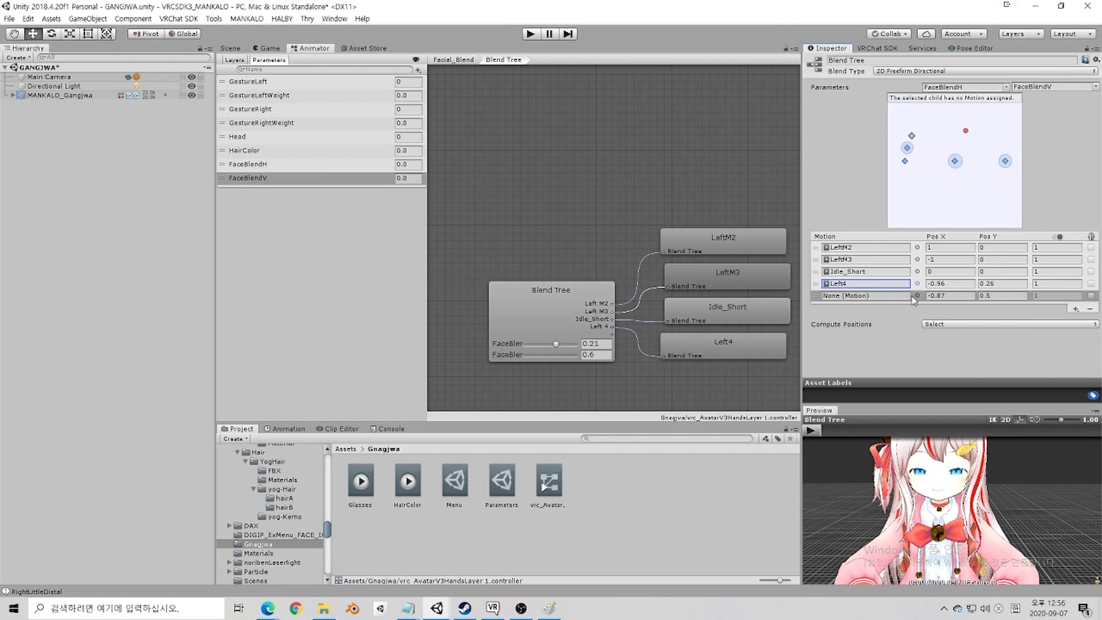
Step: Assign the Left5 animation to the remaining empty motion field and scrub the FaceBlendV value
left_click(916, 296)
type("left")
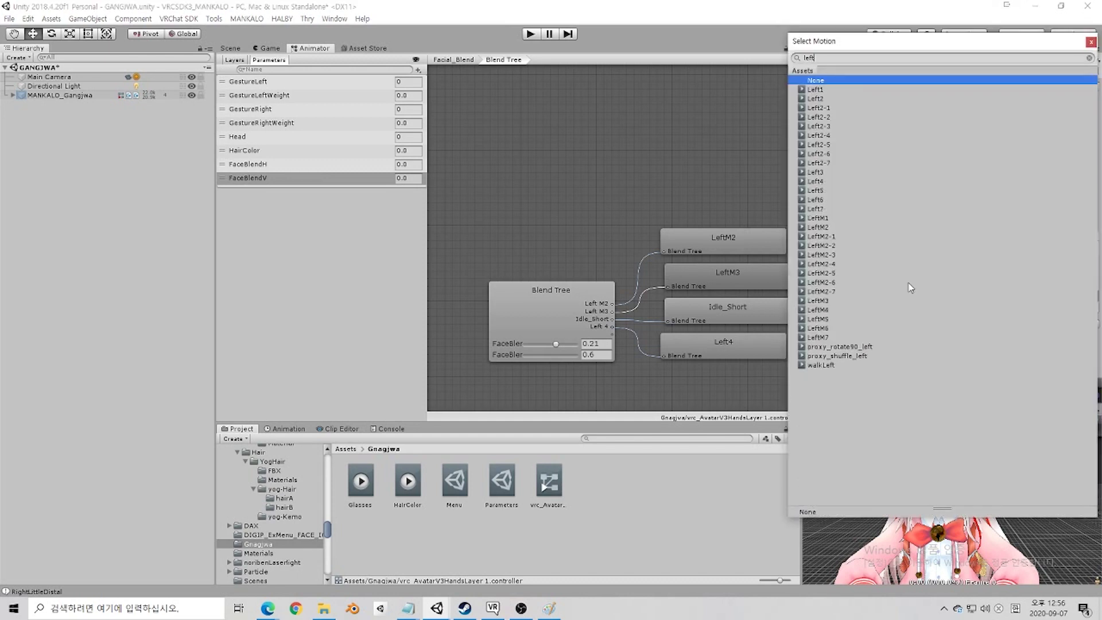
type("5")
double_click(825, 90)
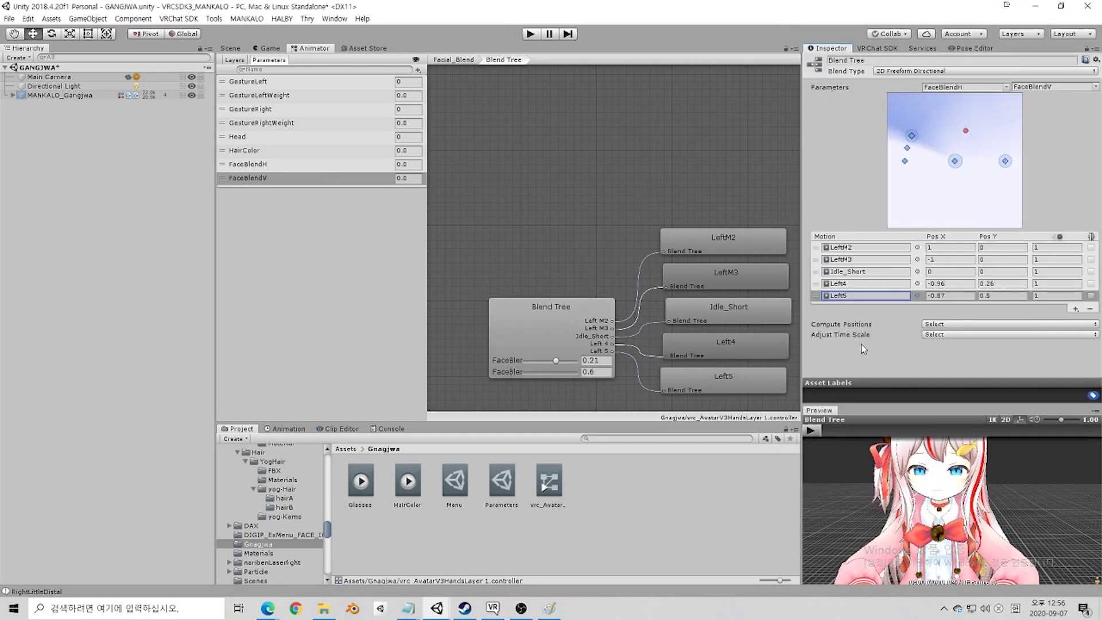
left_click_drag(531, 374, 595, 373)
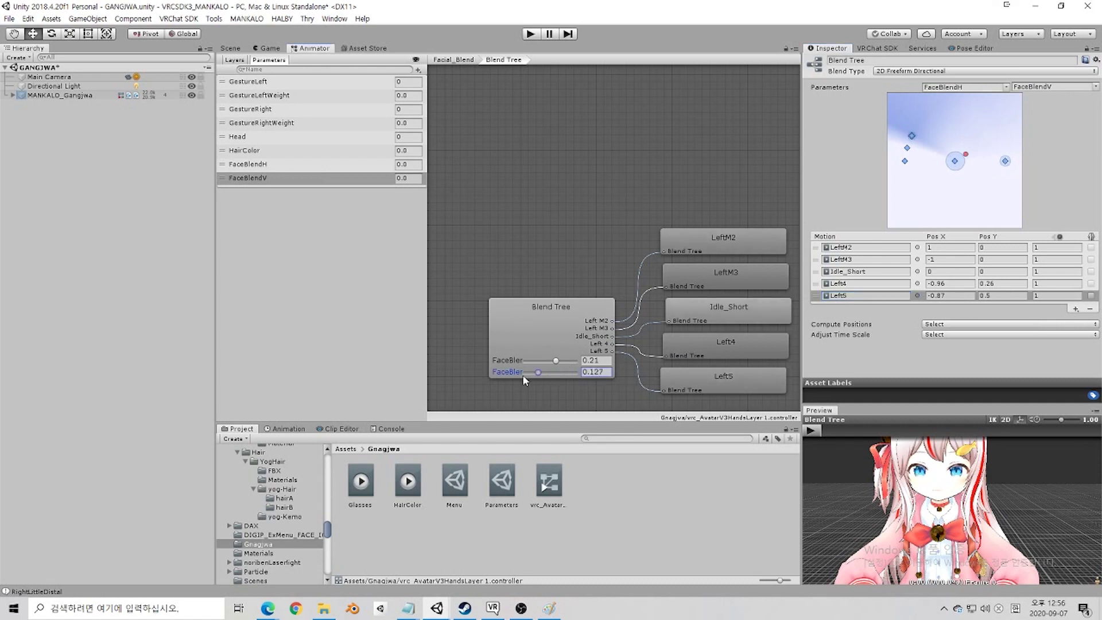
Step: Position the Left4 motion at Pos X 0 and Pos Y 1
left_click(954, 284)
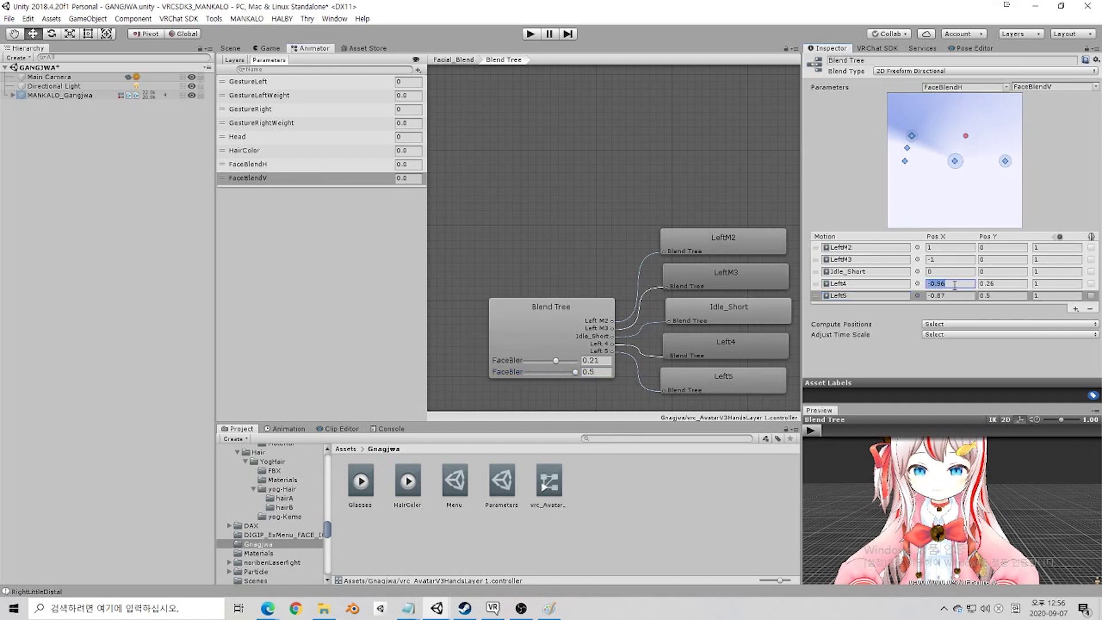
type("0")
key("Tab")
type("1")
key("Tab")
key("Tab")
key("Tab")
key("Tab")
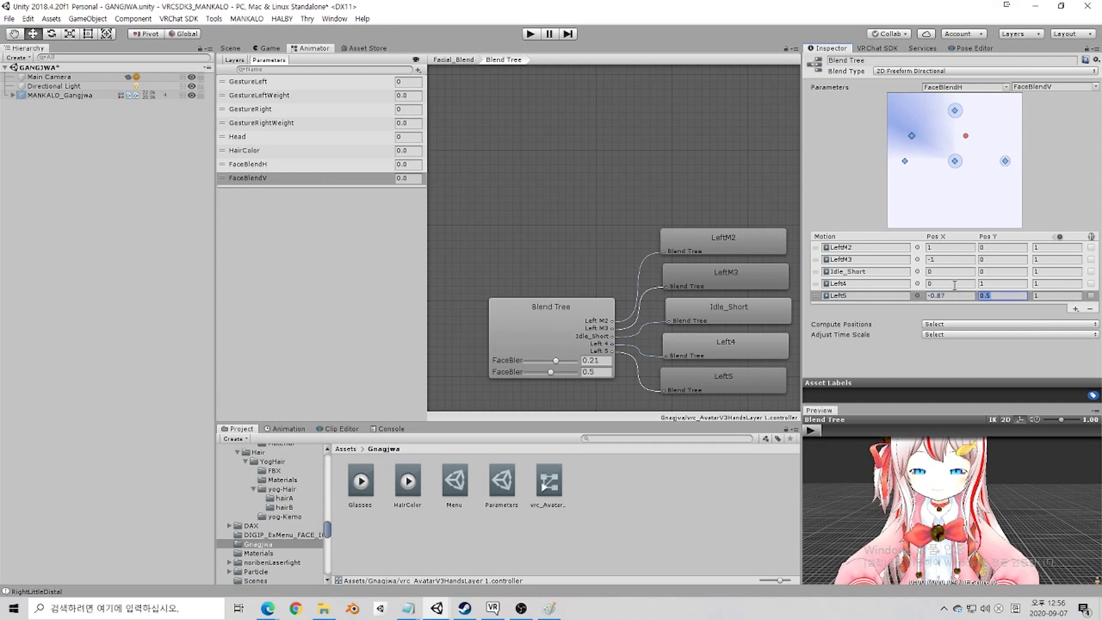
Step: Position the Left5 motion at Pos X 0 and Pos Y -1
key("shift+Tab")
type("0")
key("Tab")
type("-1")
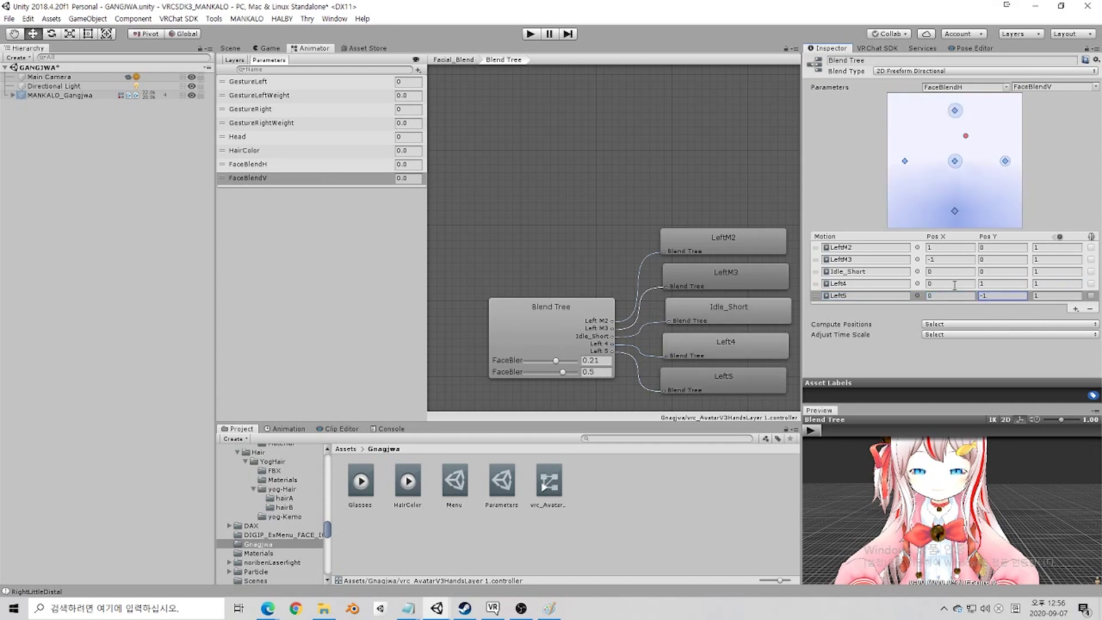
Step: Scrub the 2D blend point towards Left4 and back to the centre while checking the avatar's face in the preview
mouse_move(968, 138)
left_mouse_down()
mouse_move(955, 166)
mouse_move(999, 175)
mouse_move(976, 129)
mouse_move(952, 114)
mouse_move(912, 163)
mouse_move(965, 202)
mouse_move(955, 208)
mouse_move(957, 164)
mouse_move(996, 153)
mouse_move(953, 109)
mouse_move(955, 163)
mouse_move(981, 171)
mouse_move(958, 129)
left_mouse_up()
scroll(953, 505, "down", 3)
left_click_drag(953, 505, 992, 492)
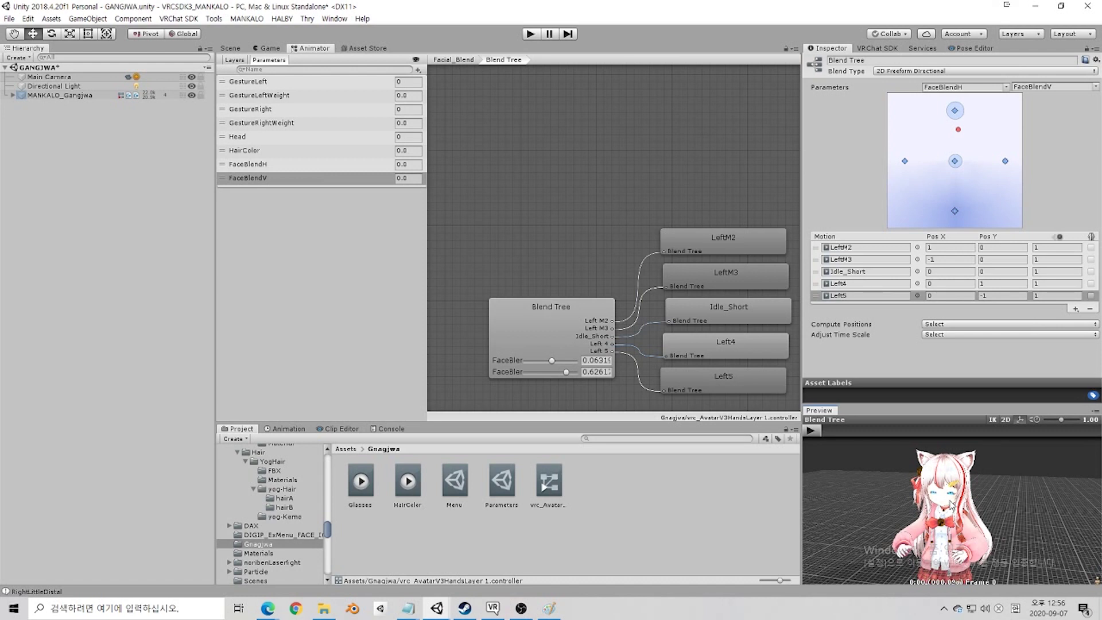
left_click_drag(957, 130, 956, 162)
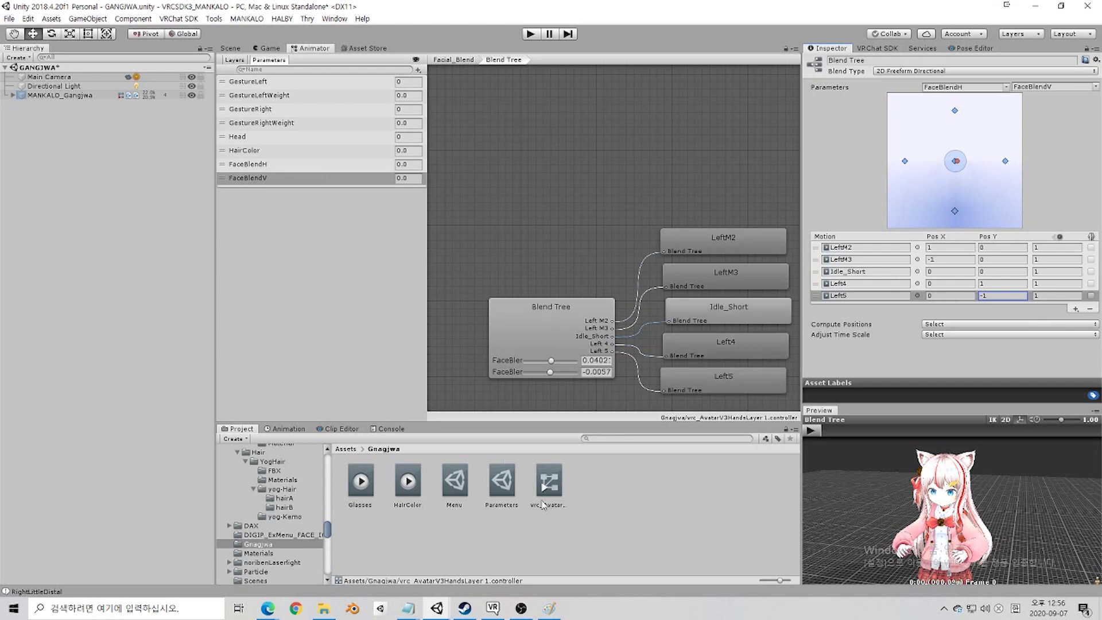
Step: In the Gnagjwa folder's Parameters asset, enter FaceBlendH as Parameter 6 and FaceBlendV as Parameter 7
left_click(502, 482)
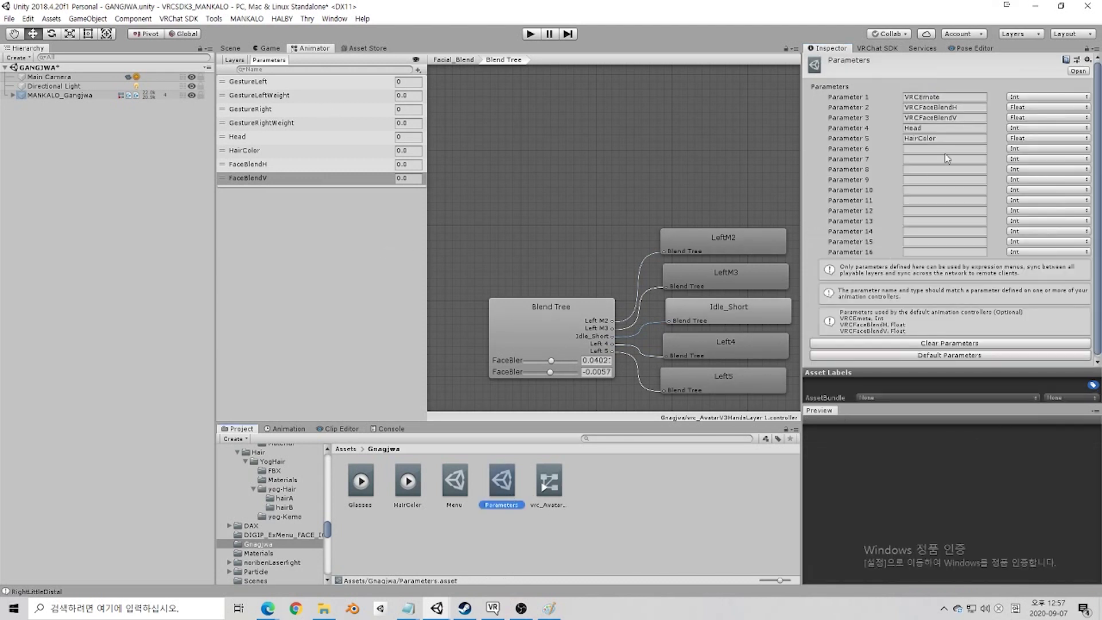
left_click(946, 150)
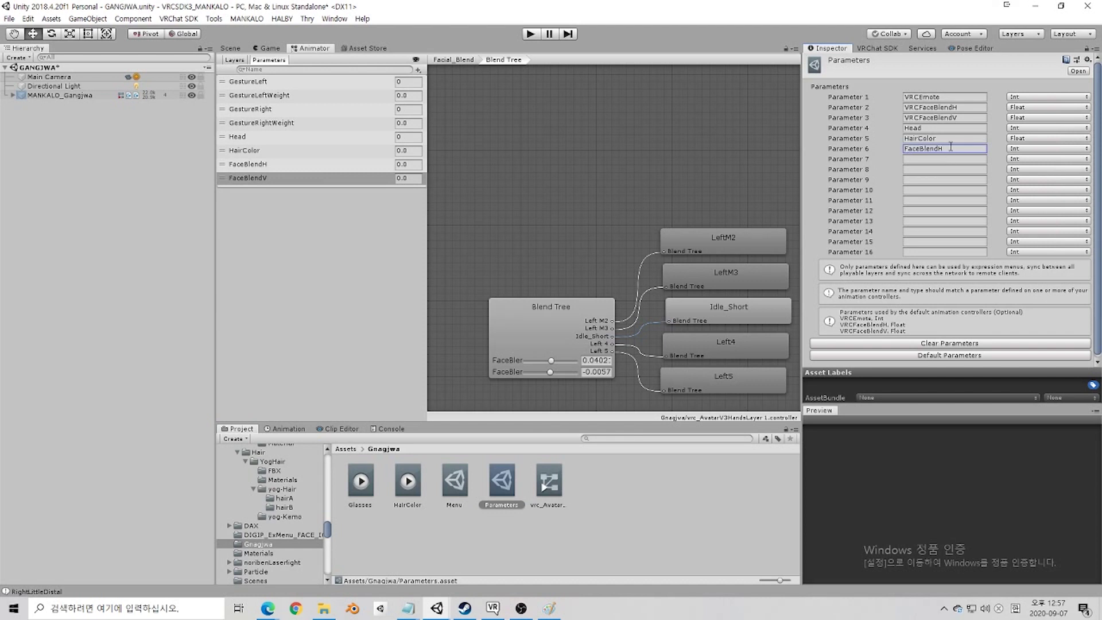
double_click(256, 164)
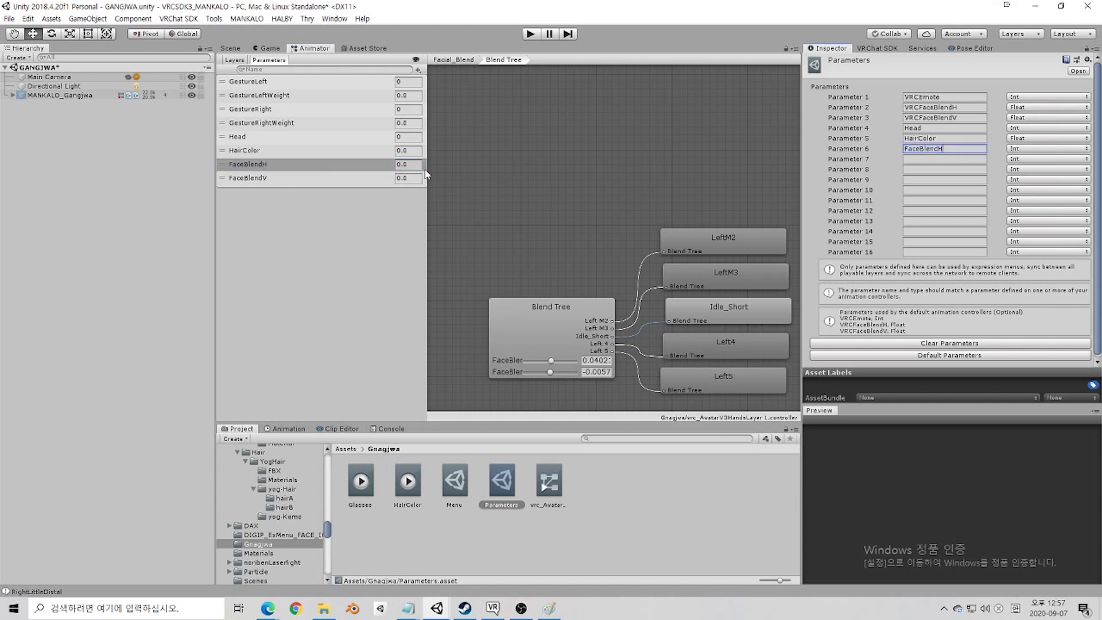
double_click(264, 178)
key("ctrl+c")
left_click(943, 159)
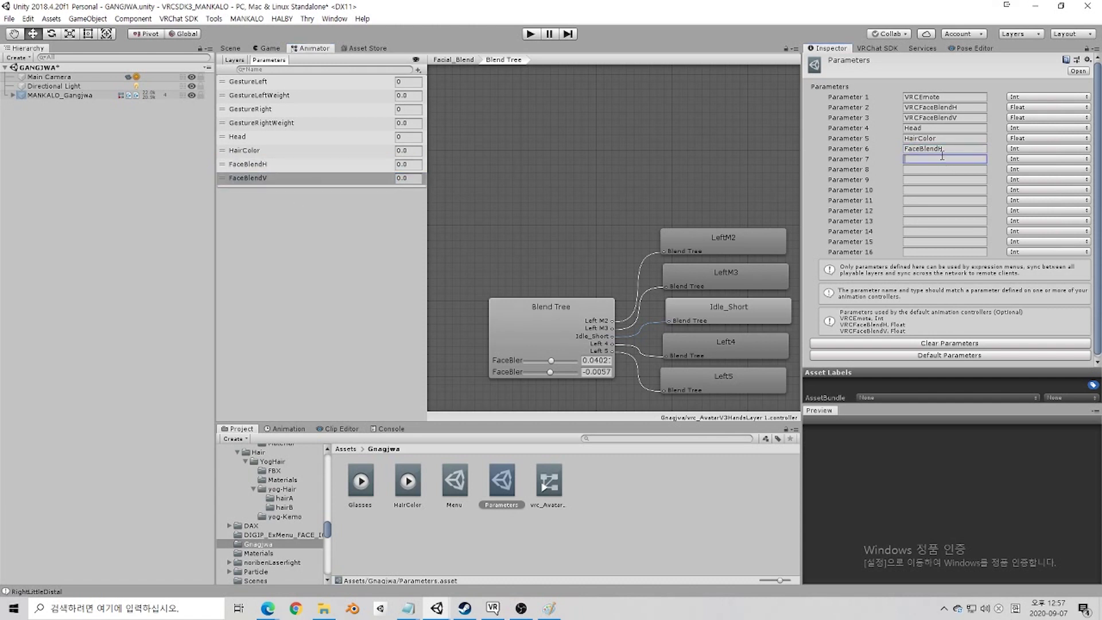
key("ctrl+v")
Step: Change the type of the FaceBlendH and FaceBlendV expression parameters to Float
left_click(1047, 159)
left_click(1046, 172)
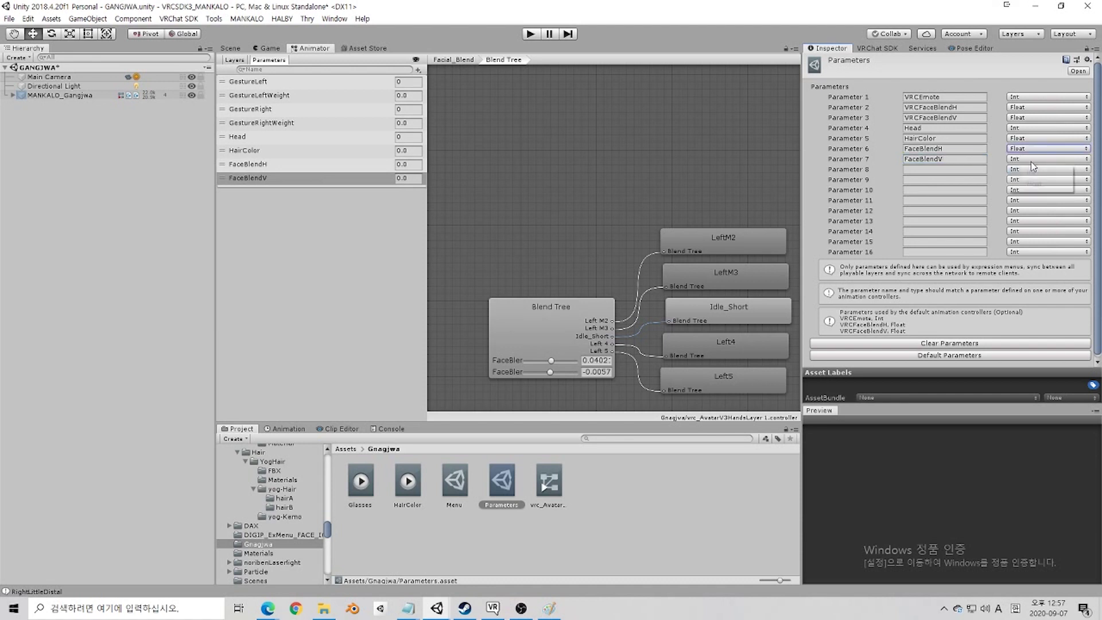
left_click(1030, 159)
left_click(1032, 183)
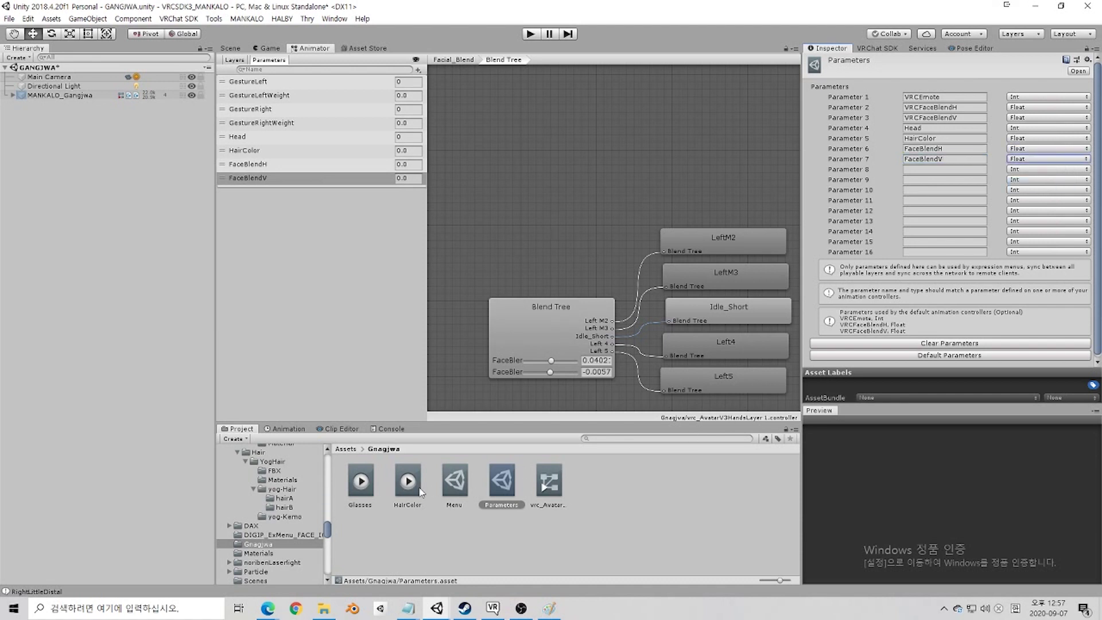
Step: Add a new control to the Gnagjwa Menu asset and set its type to Two Axis Puppet
left_click(455, 482)
left_click(954, 344)
scroll(947, 321, "down", 3)
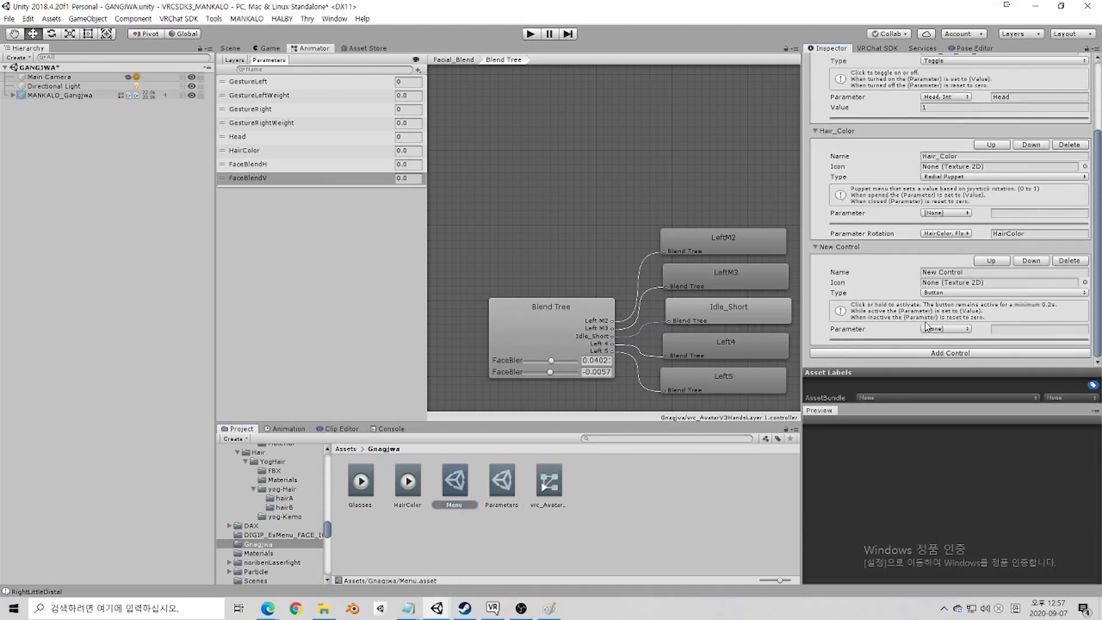
left_click(929, 328)
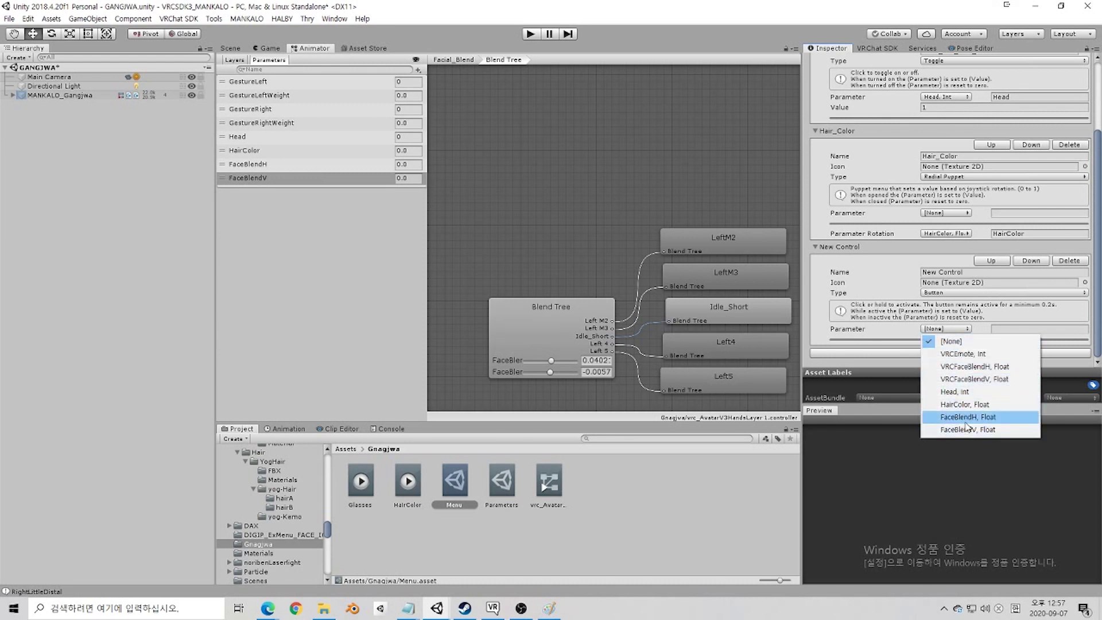
left_click(974, 319)
left_click(957, 294)
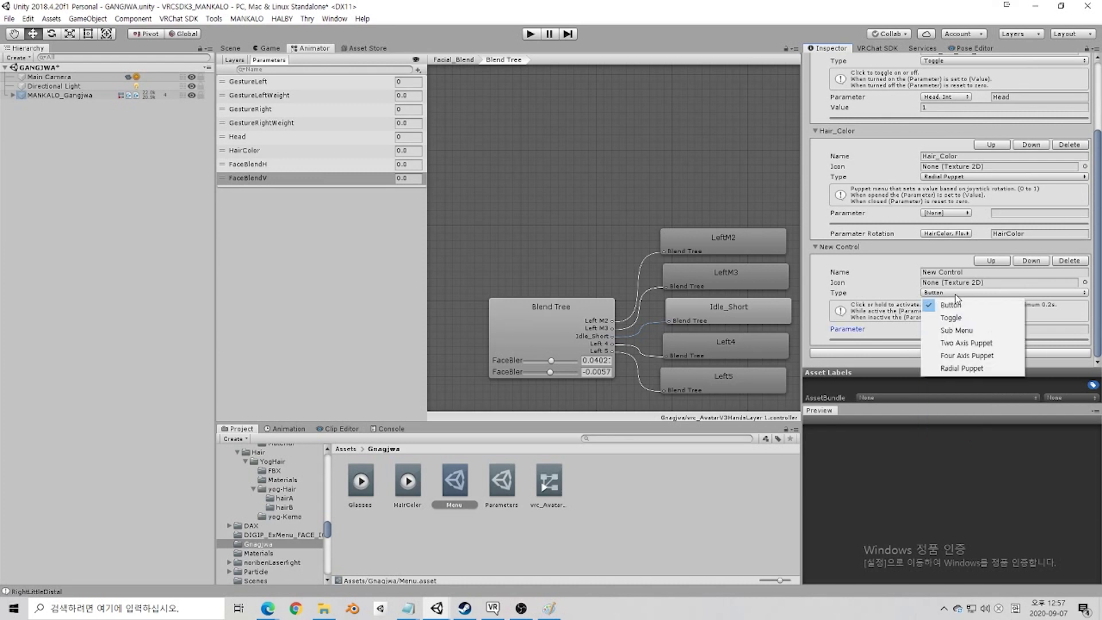
left_click(960, 344)
scroll(975, 275, "down", 4)
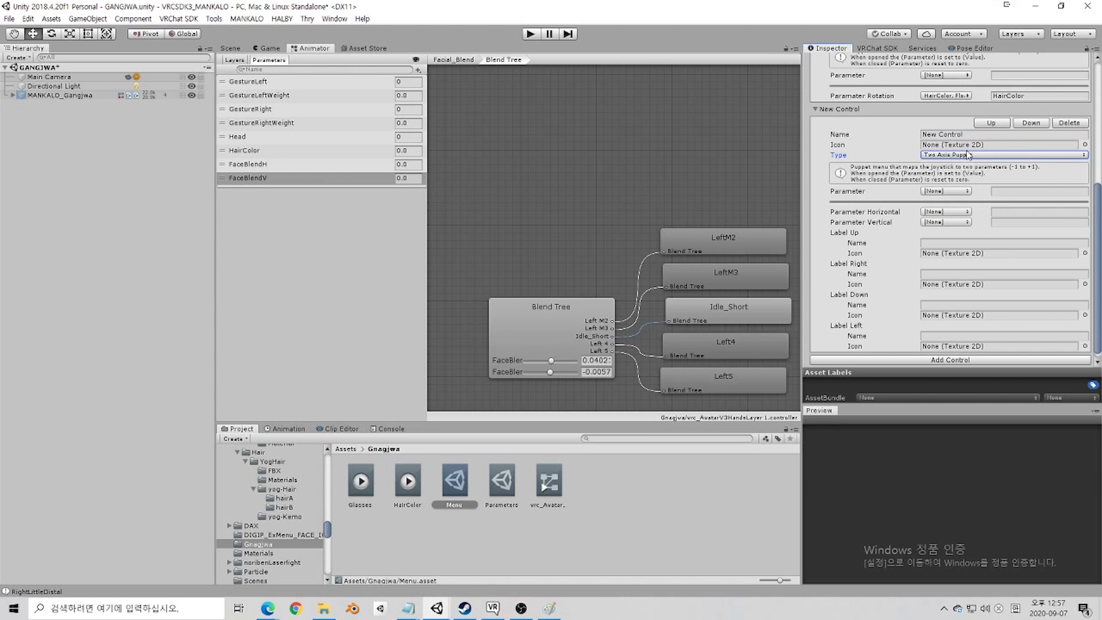
Step: Try the Four Axis Puppet type on the new control against the blend tree's settings, and return it to Two Axis Puppet
left_click(967, 155)
left_click(966, 218)
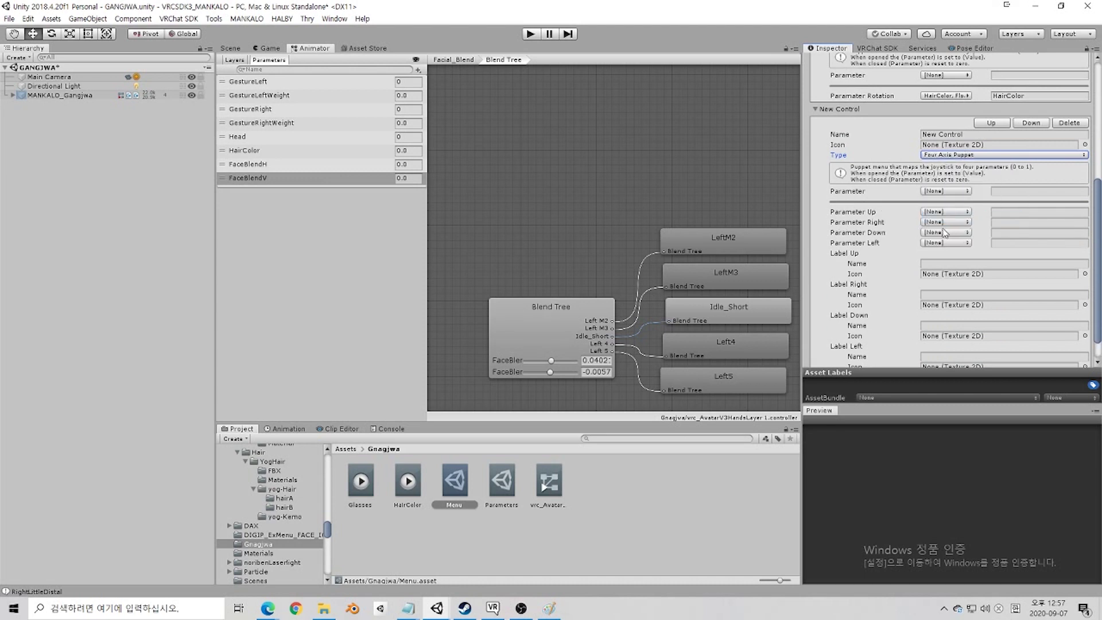
left_click(613, 319)
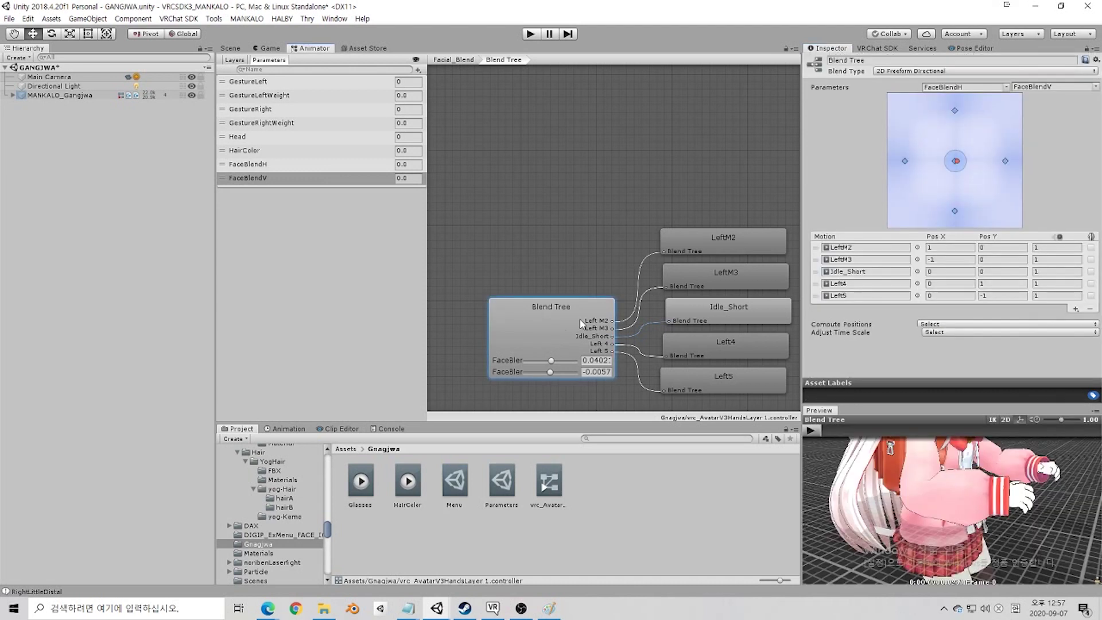
left_click(1094, 87)
left_click(945, 72)
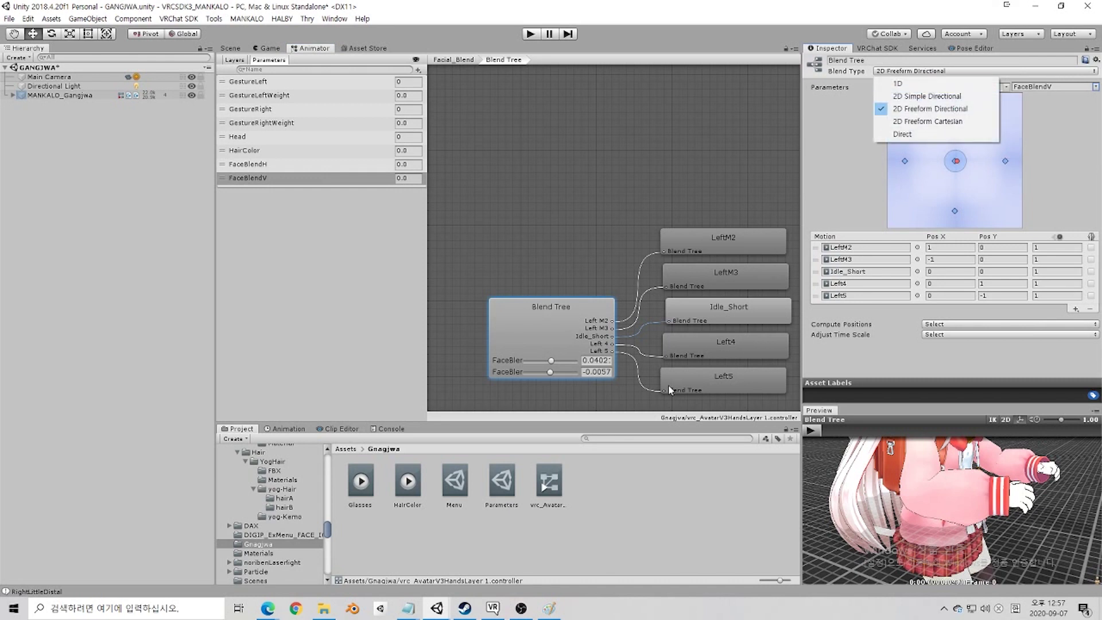
left_click(595, 499)
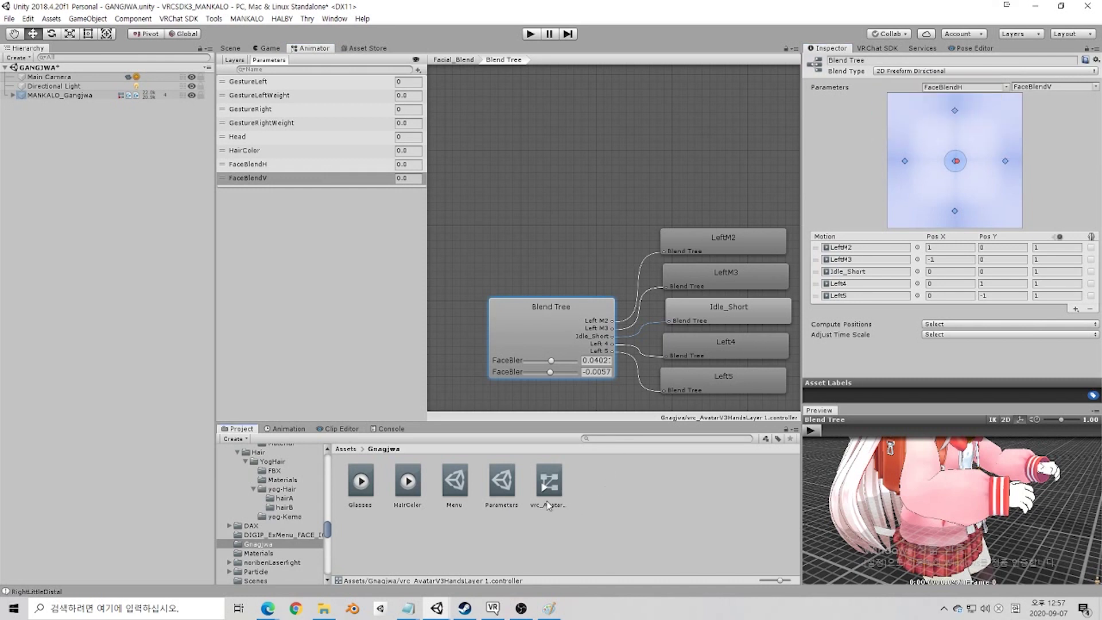
left_click(454, 482)
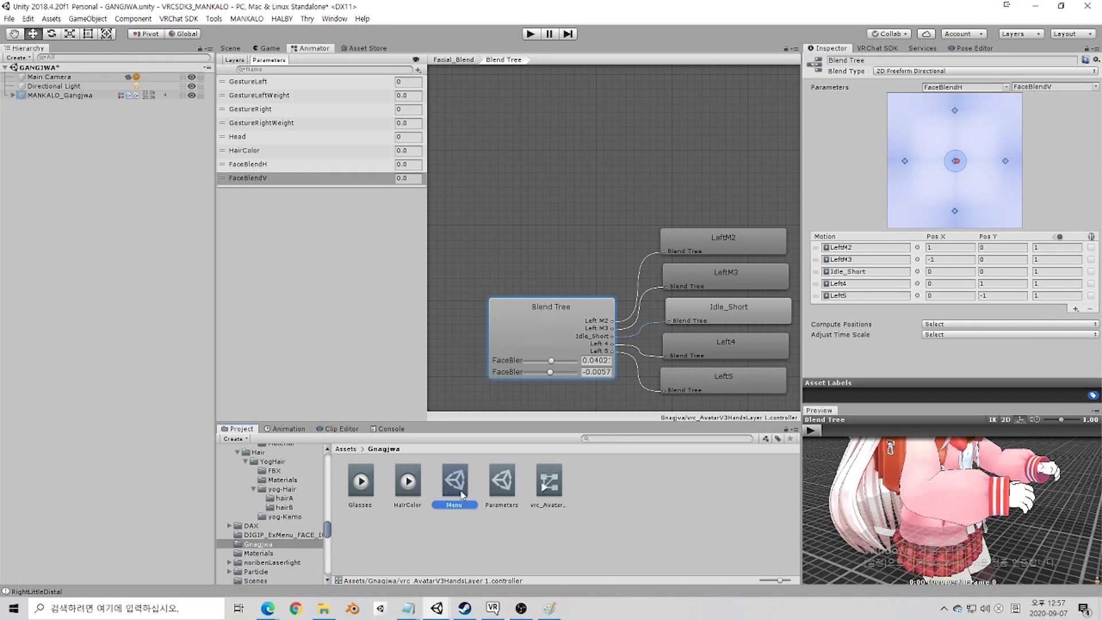
scroll(987, 188, "down", 5)
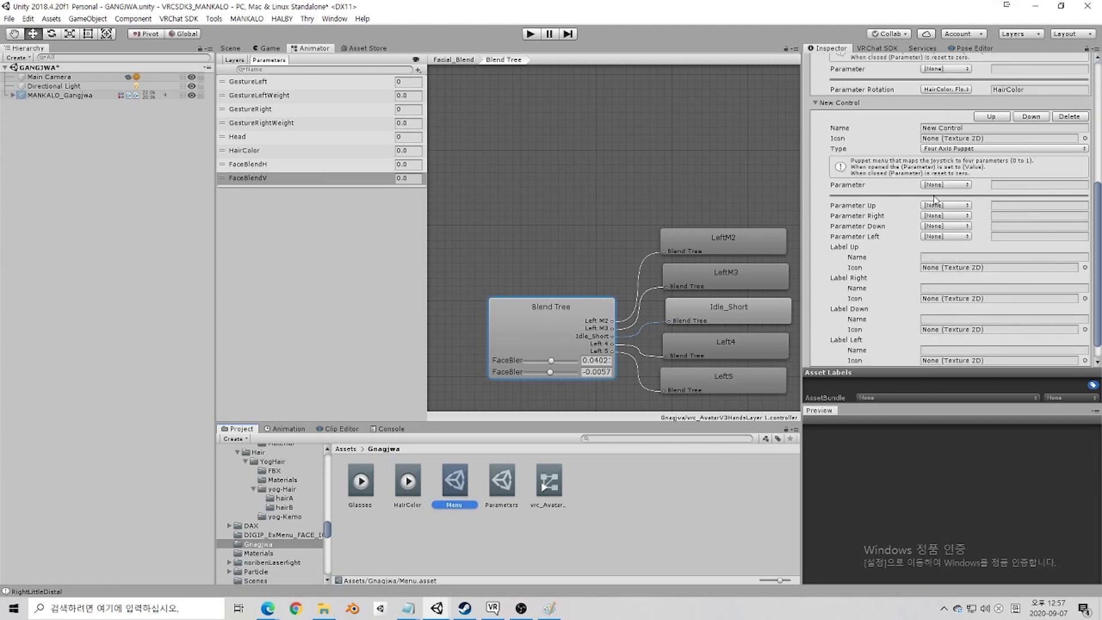
left_click(947, 150)
left_click(947, 200)
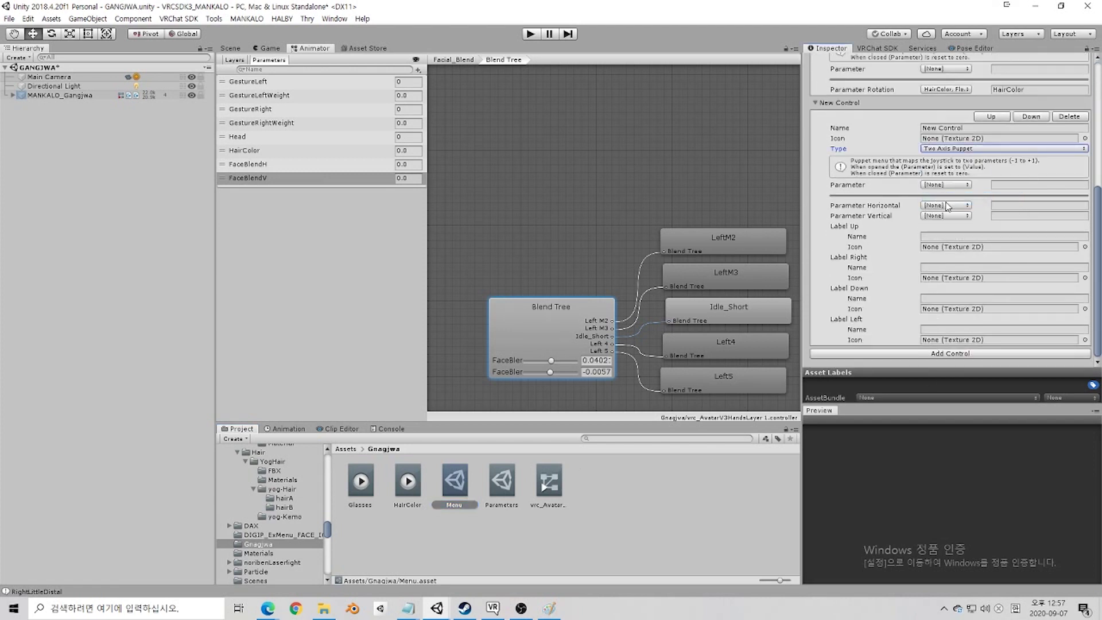
Step: Assign FaceBlendH as the new control's horizontal parameter and FaceBlendV as its vertical parameter
left_click(944, 206)
left_click(957, 294)
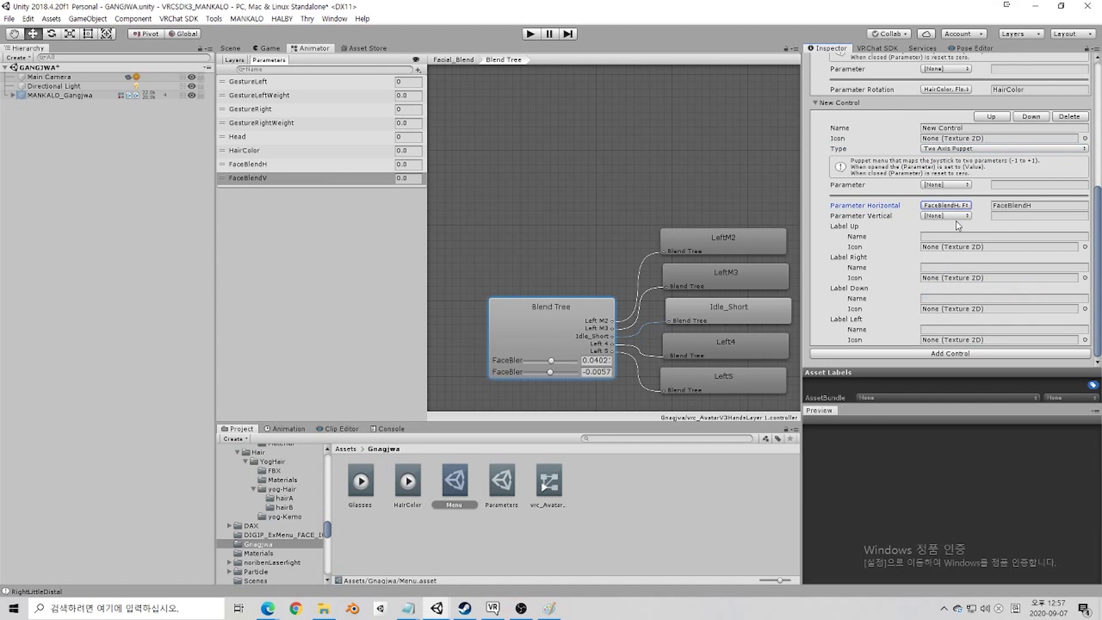
left_click(956, 217)
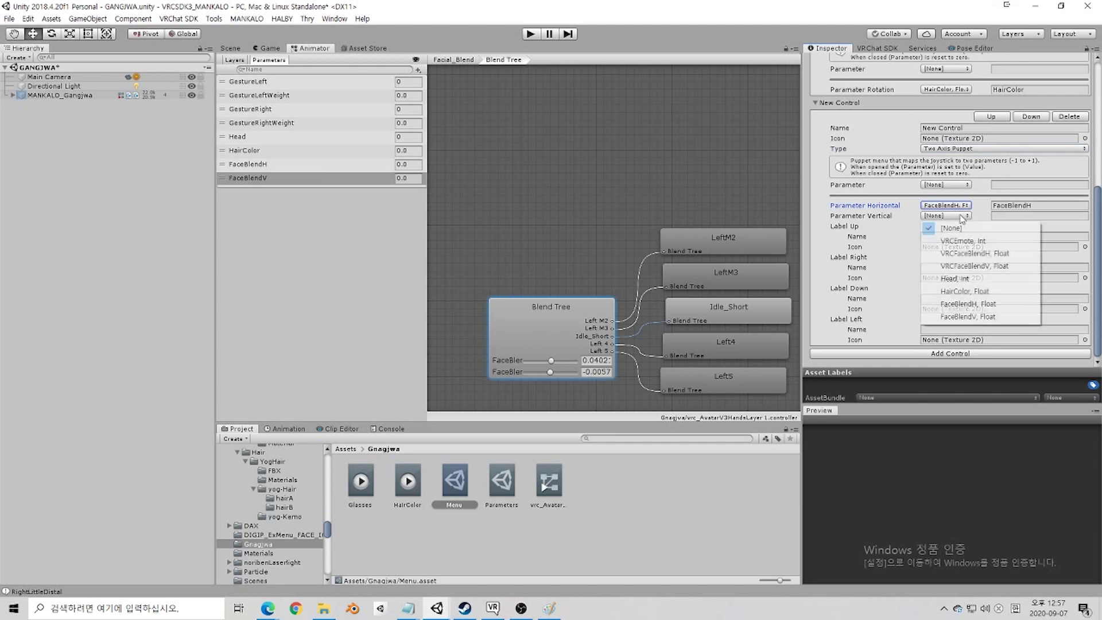
left_click(976, 317)
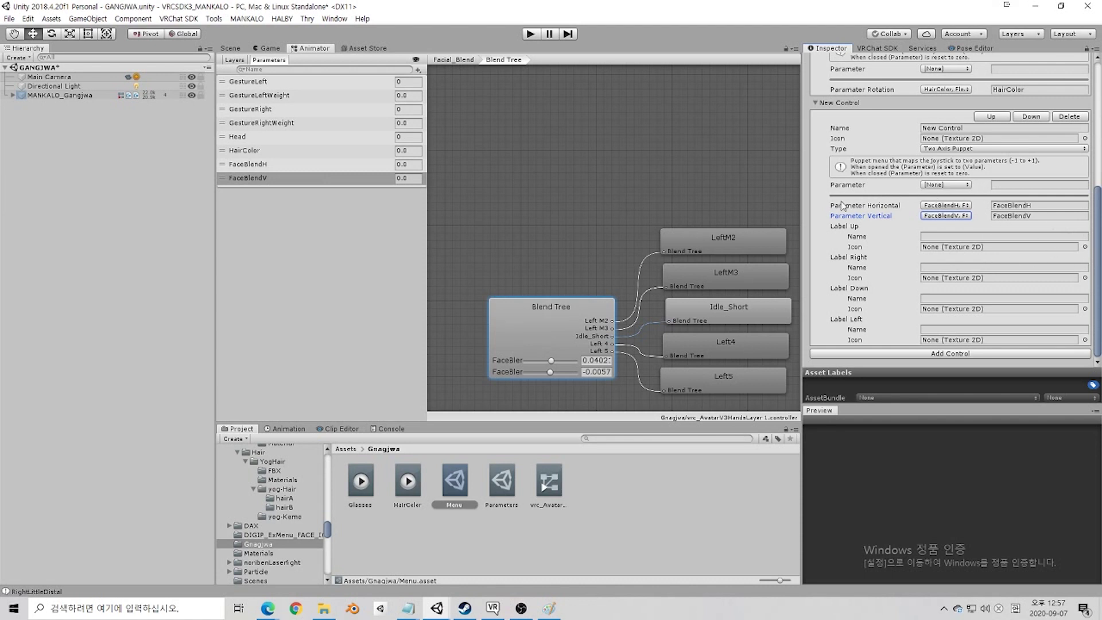
Step: Review the animator controller's layers and the Blend Tree state in the Facial_Blend layer
left_click(246, 61)
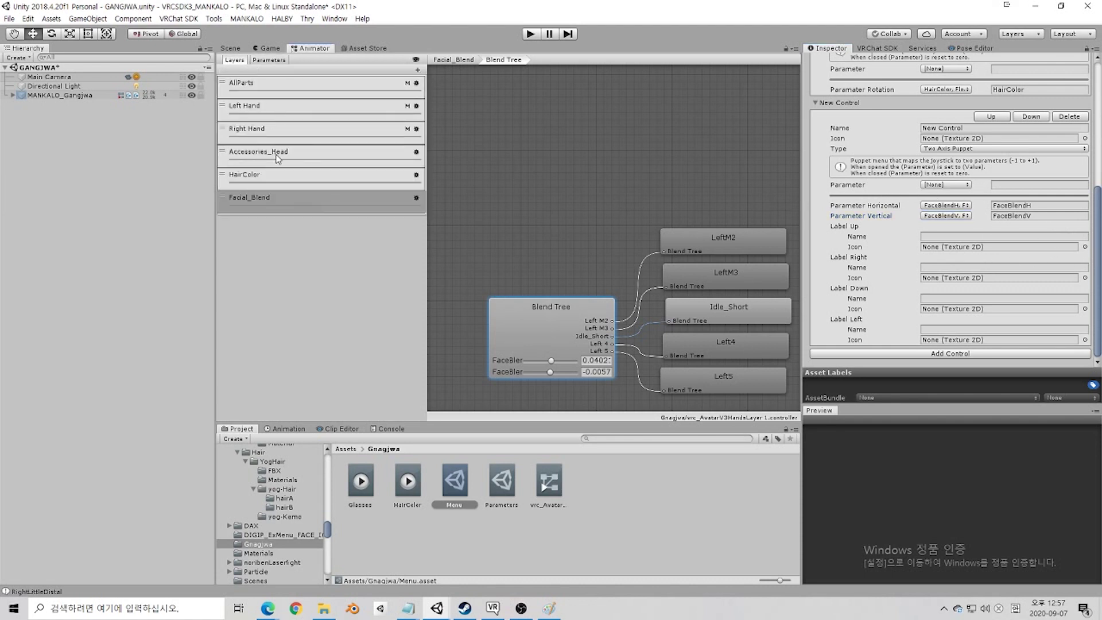
left_click(267, 172)
left_click(277, 140)
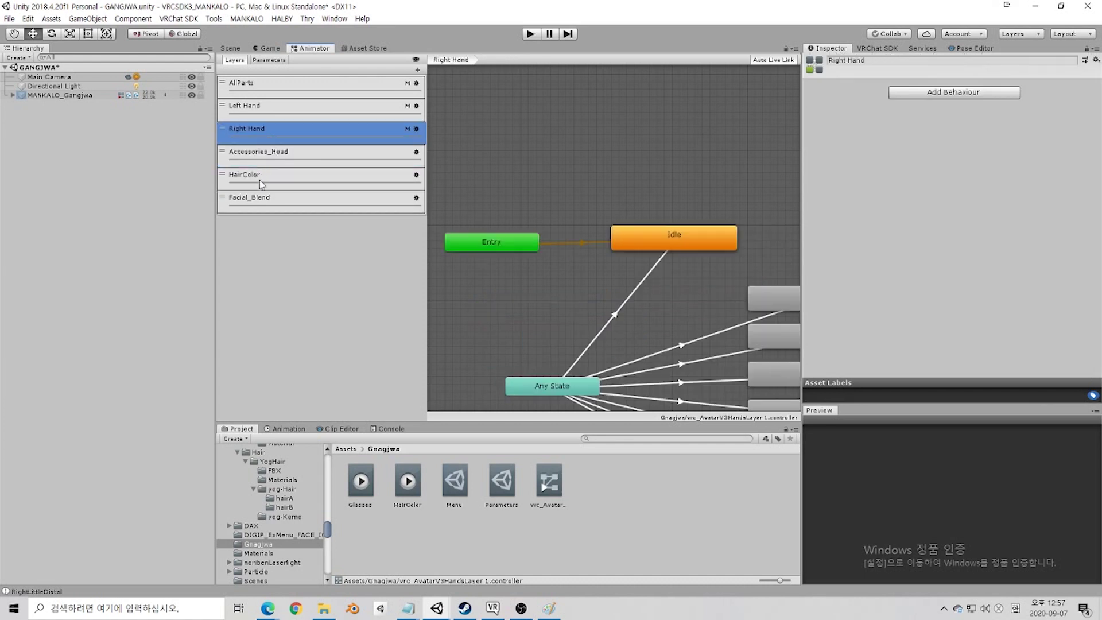
left_click(261, 198)
left_click(696, 302)
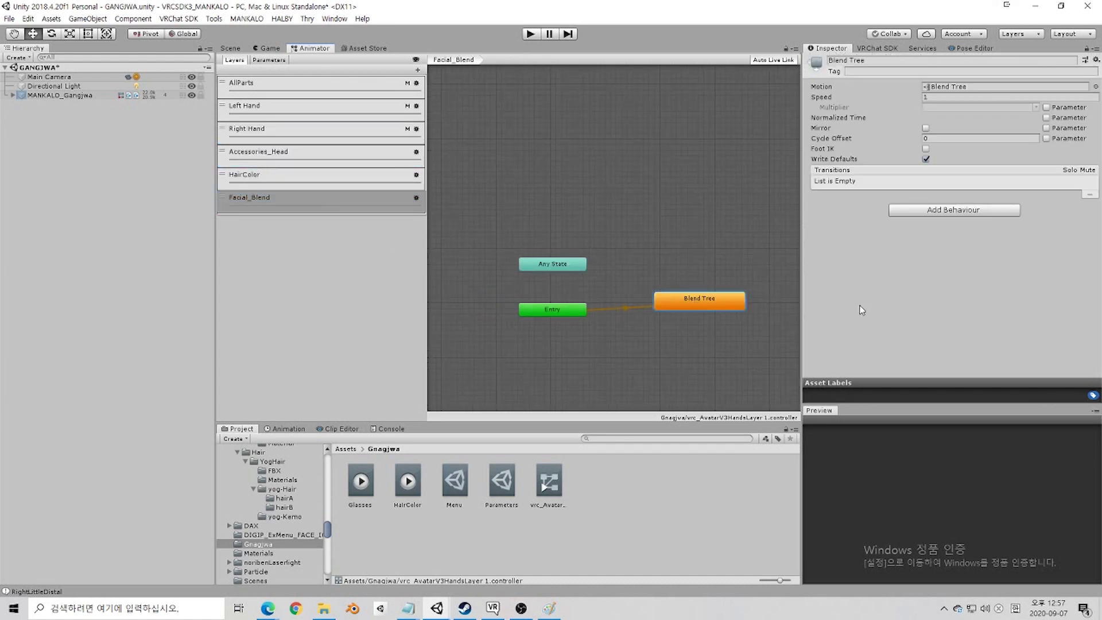
Step: Save the GANGJWA scene and build the avatar for offline testing with the VRChat SDK
left_click(877, 48)
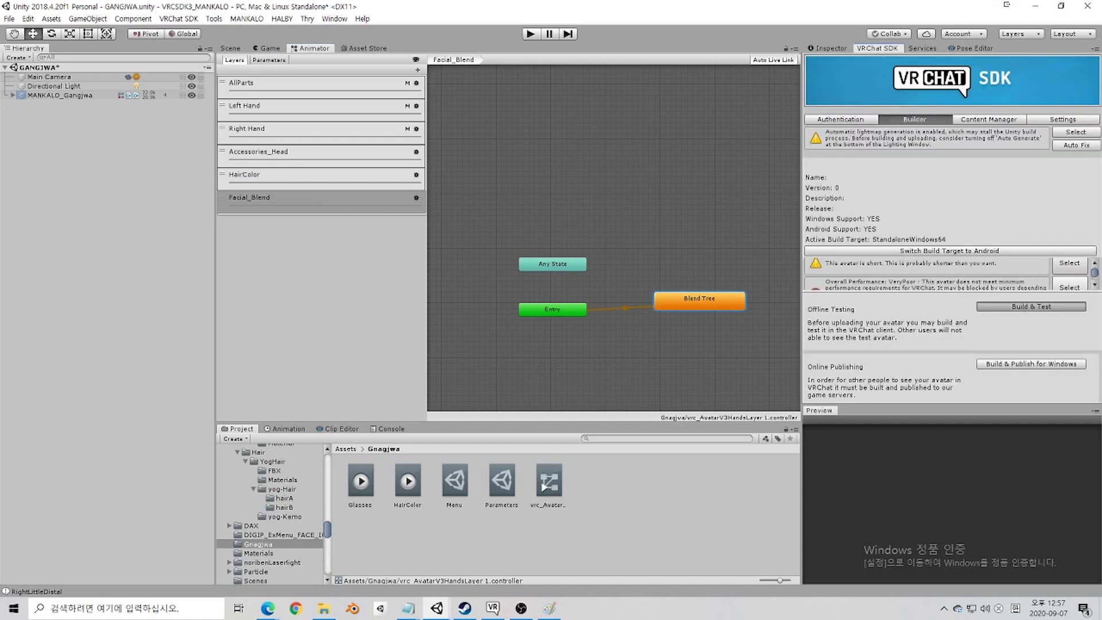
key("ctrl+s")
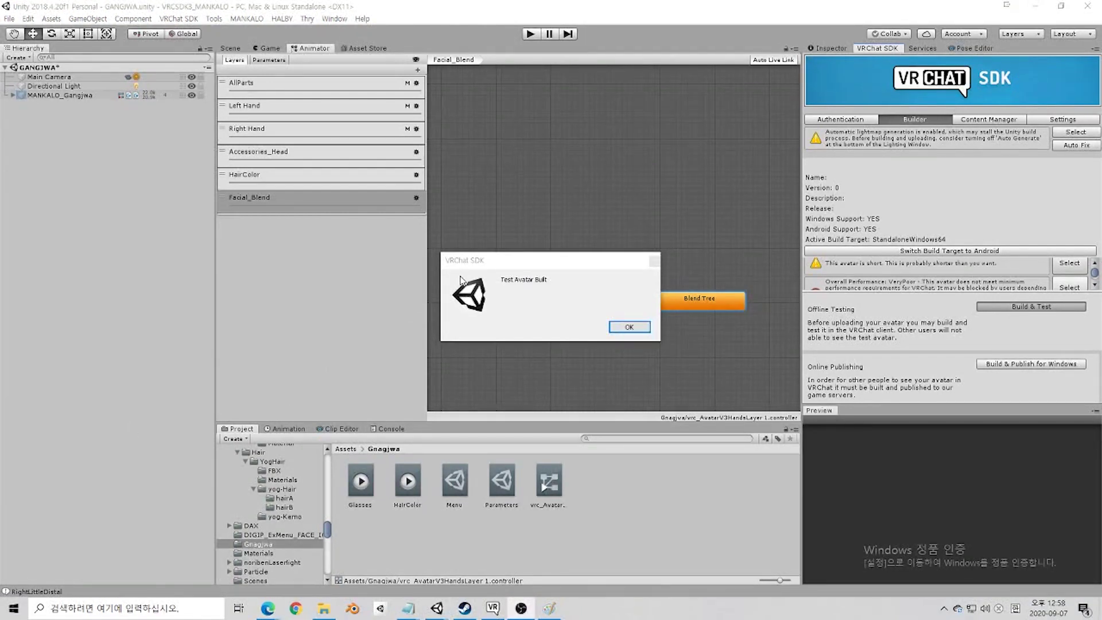
left_click(626, 325)
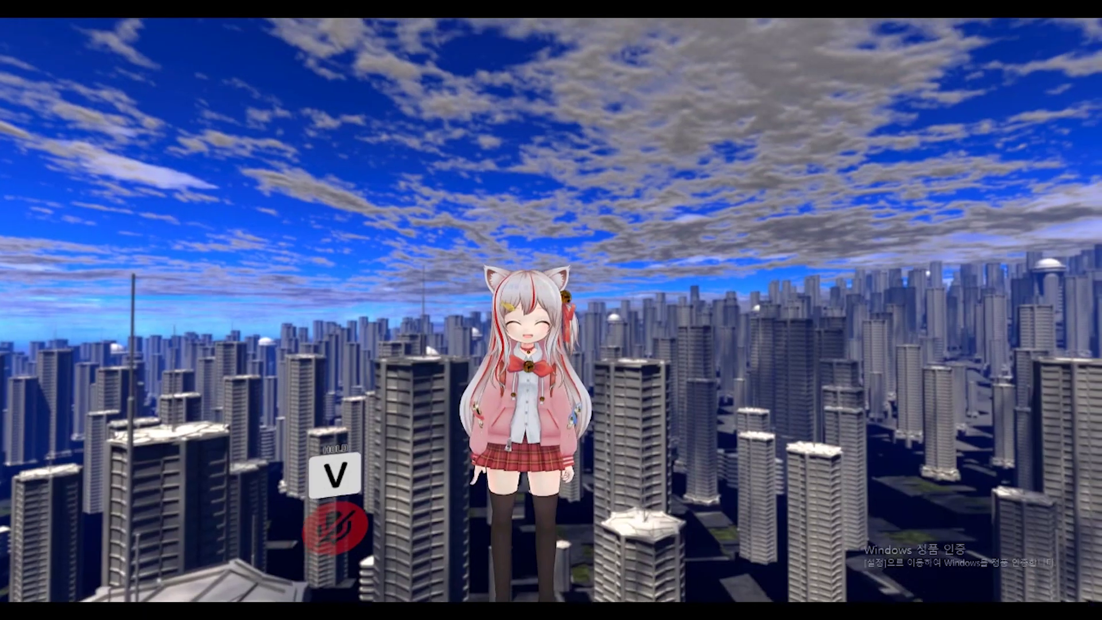
Step: In VRChat, change into the SDK: MANKALO_Gangjwa test avatar from the avatar list's Other section
key("Escape")
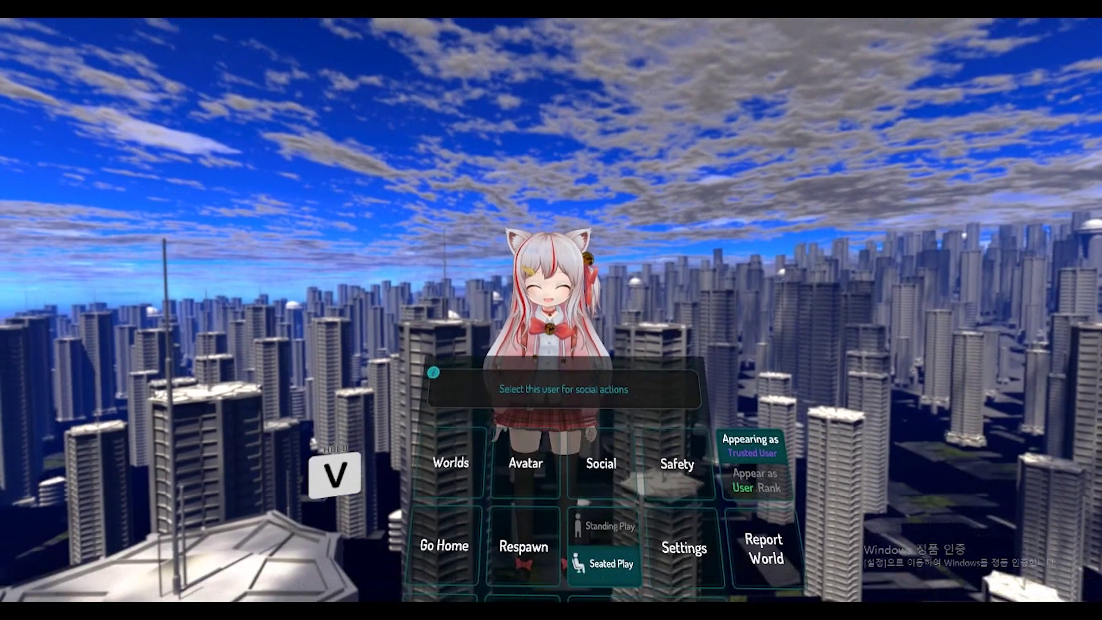
left_click(545, 307)
left_click_drag(542, 376, 663, 374)
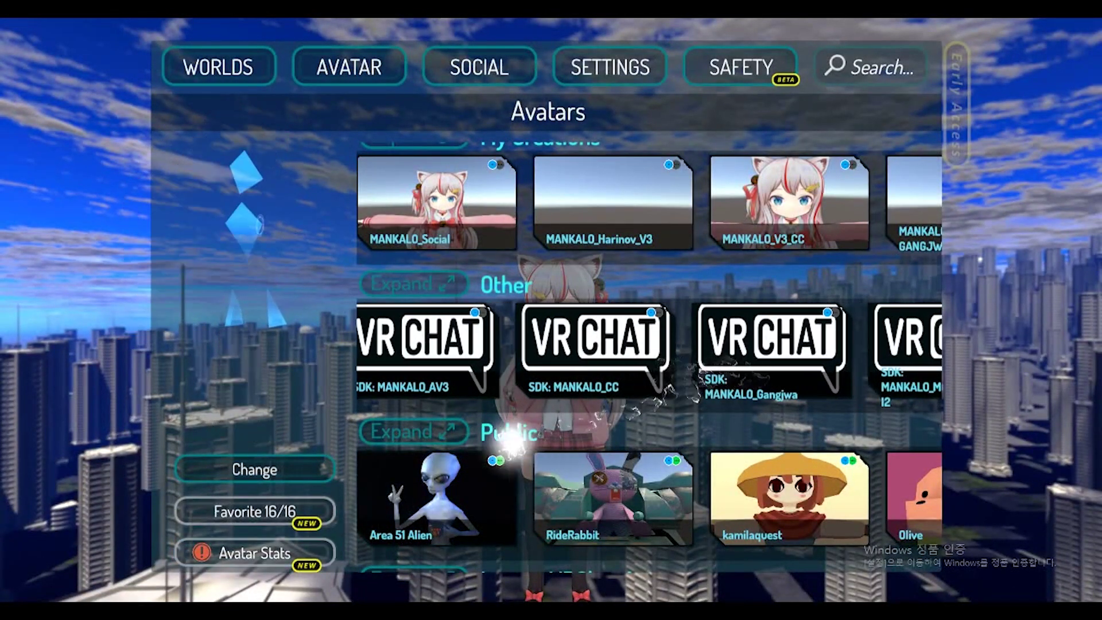
left_click(303, 462)
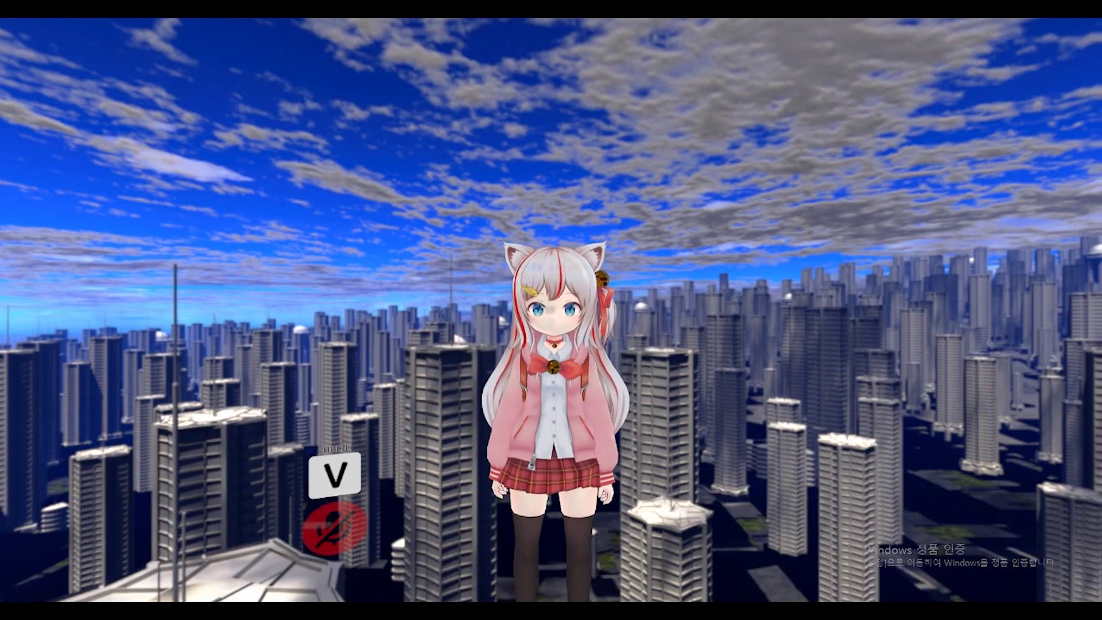
Step: Check the avatar's parameters and FX layers in the Avatar Debug Console, hide it, and open the avatar's expressions
key("r")
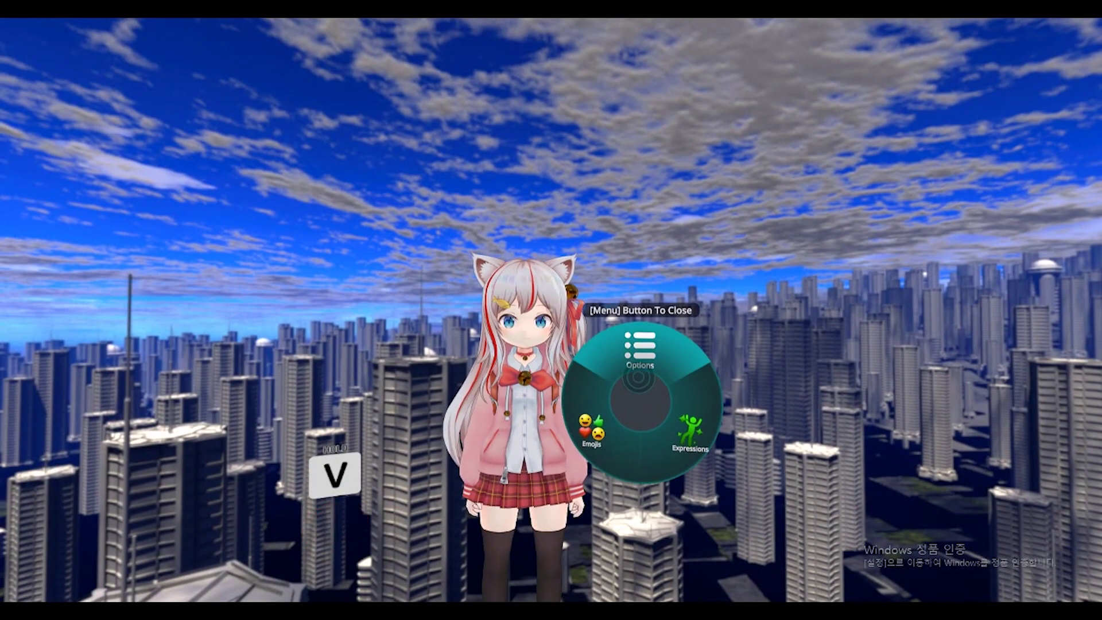
key("r")
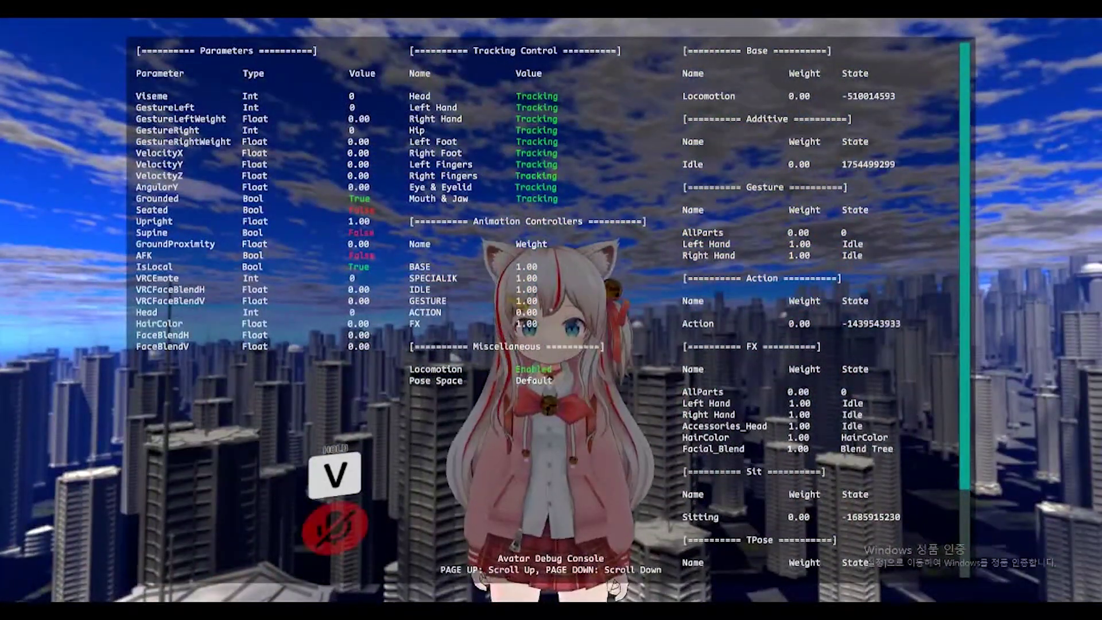
key("r")
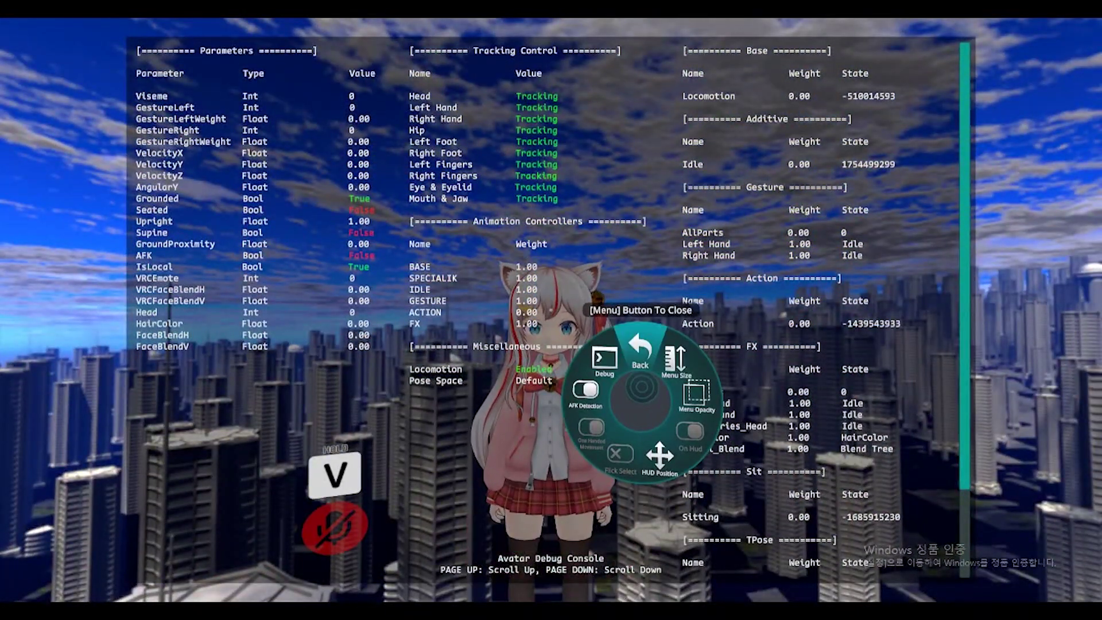
left_click(604, 358)
left_click(640, 350)
left_click(683, 436)
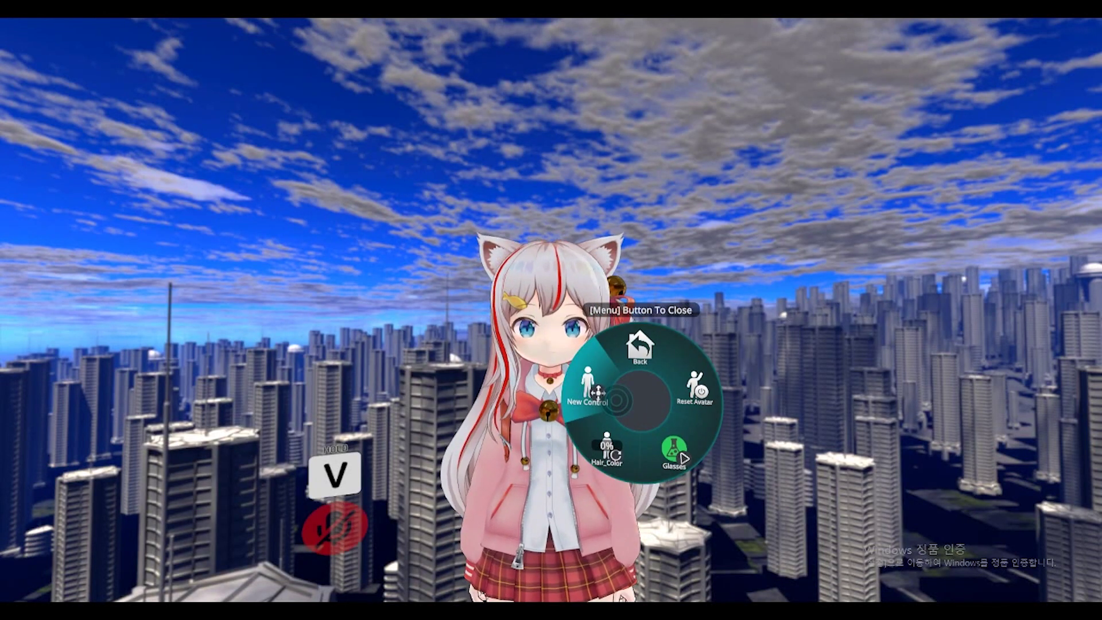
Step: Test the New Control two-axis puppet in the avatar's expressions while watching the face up close
left_click(616, 400)
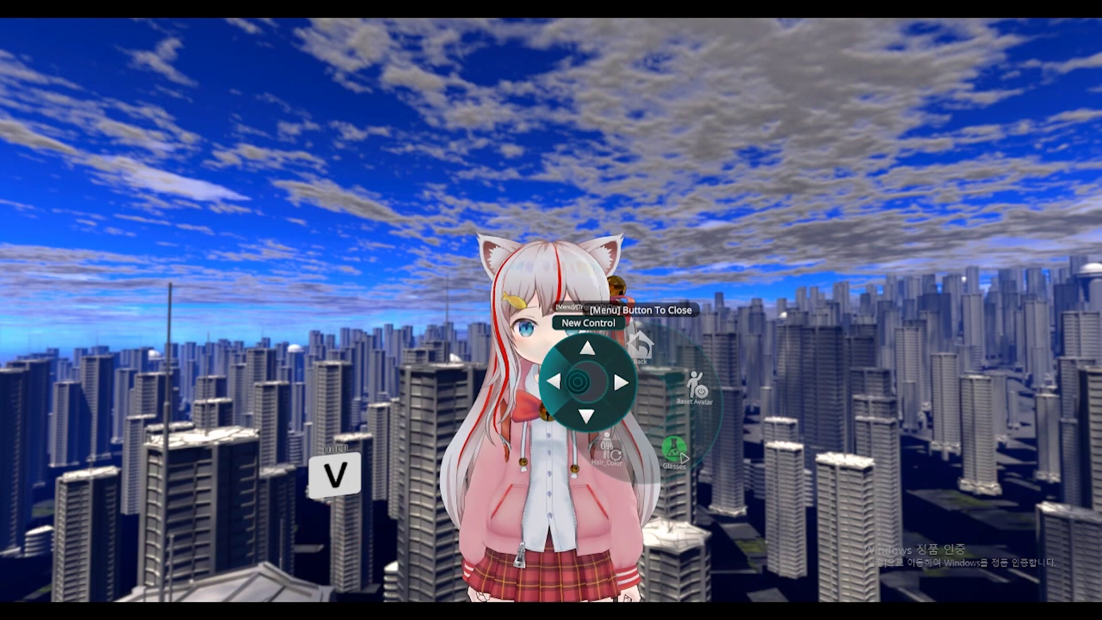
key("r")
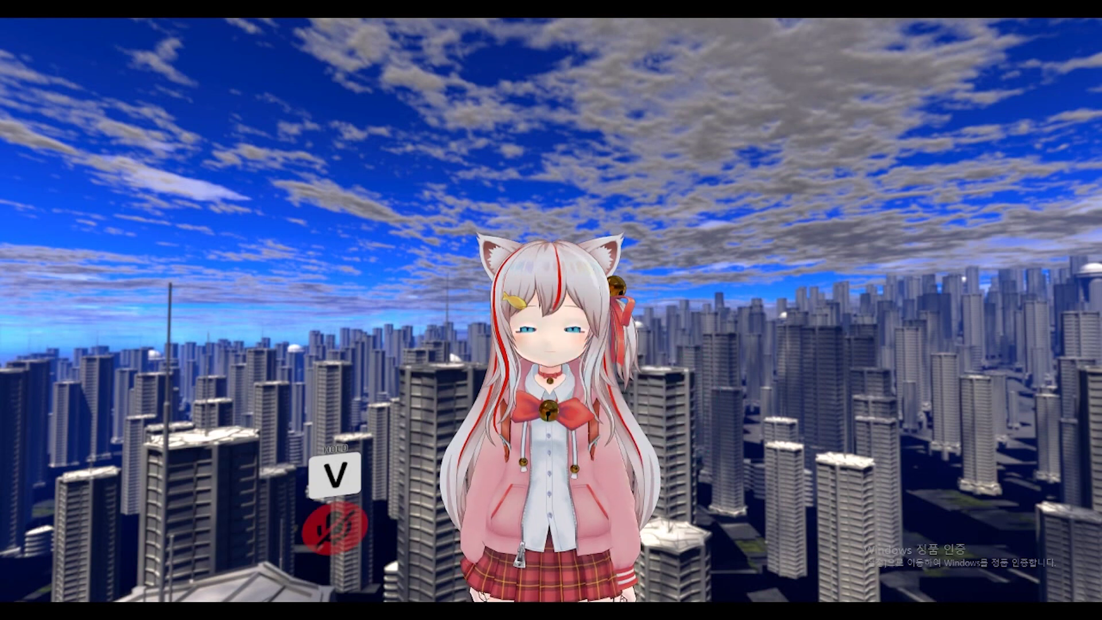
key("r")
key("r")
key("w")
key("r")
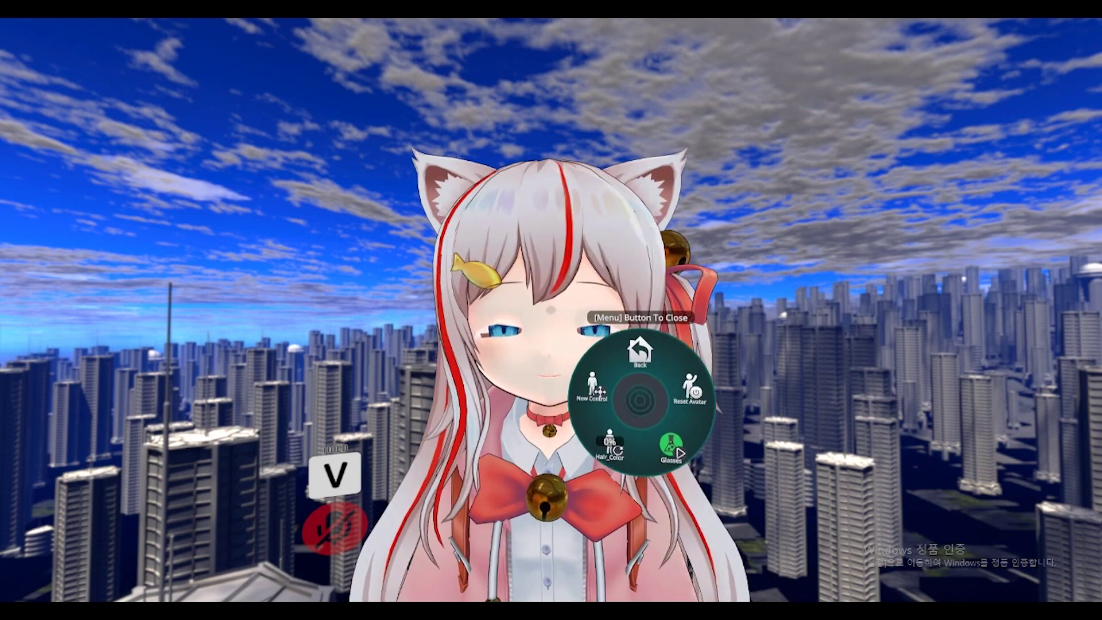
left_click(591, 385)
left_click(588, 378)
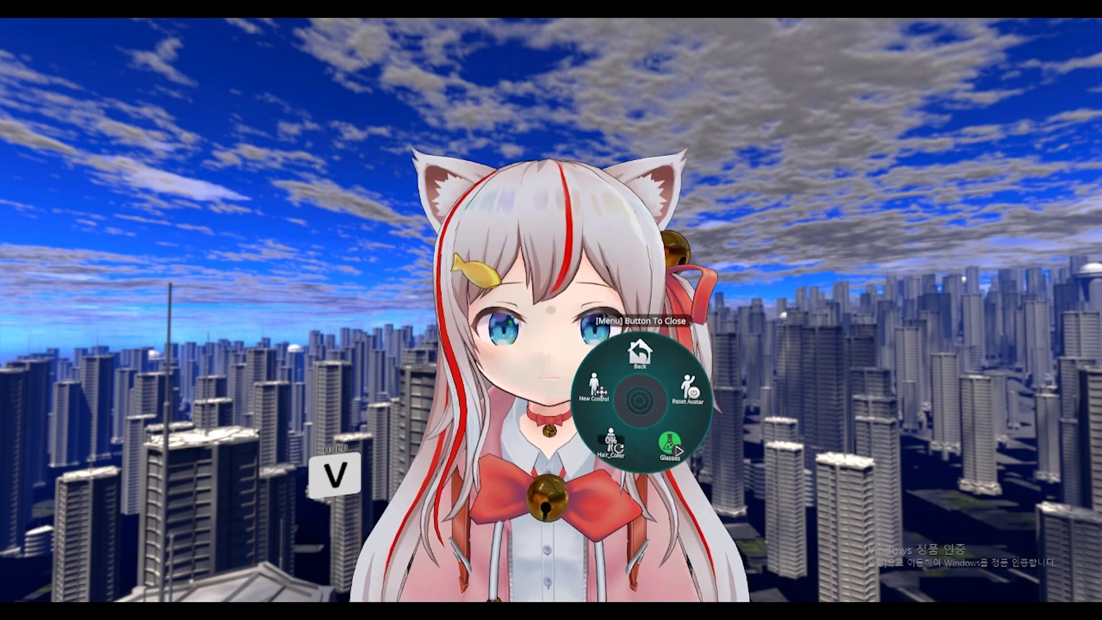
key("r")
key("s")
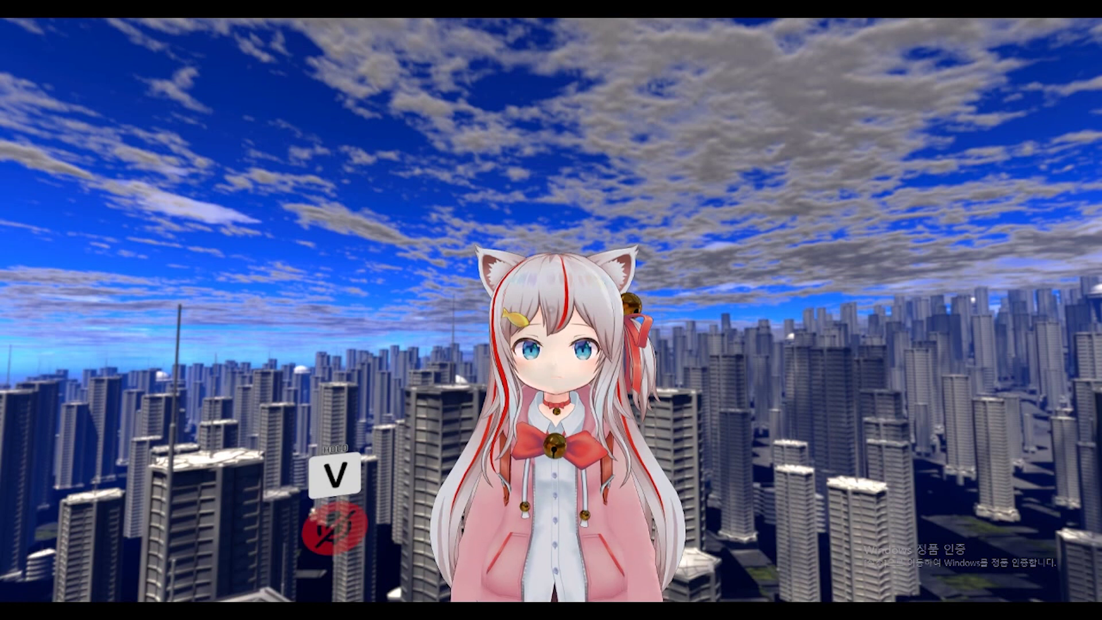
Step: Switch back to Unity and review the playable layers and expression assets assigned on the MANKALO_Gangjwa avatar descriptor
key("alt+Tab")
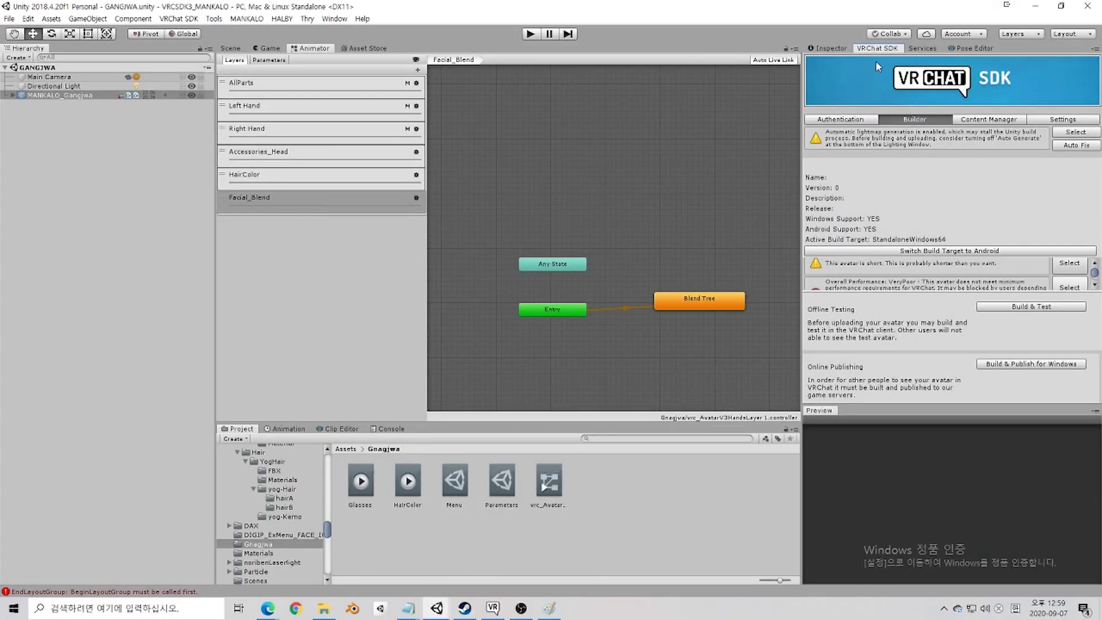
left_click(828, 48)
scroll(918, 310, "down", 10)
scroll(921, 305, "down", 10)
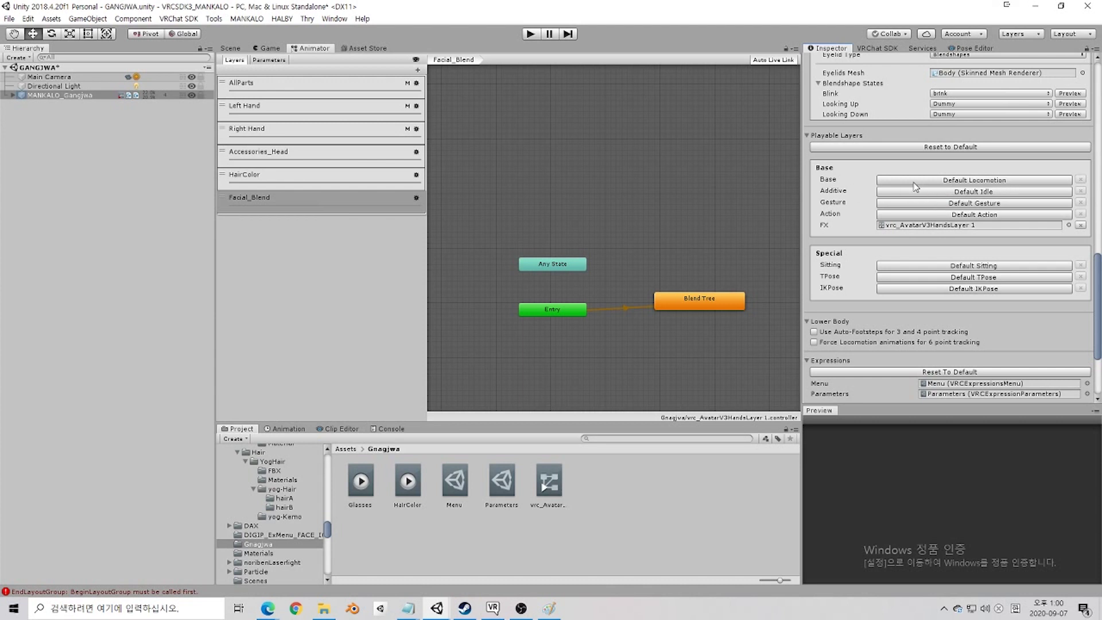
scroll(931, 284, "down", 3)
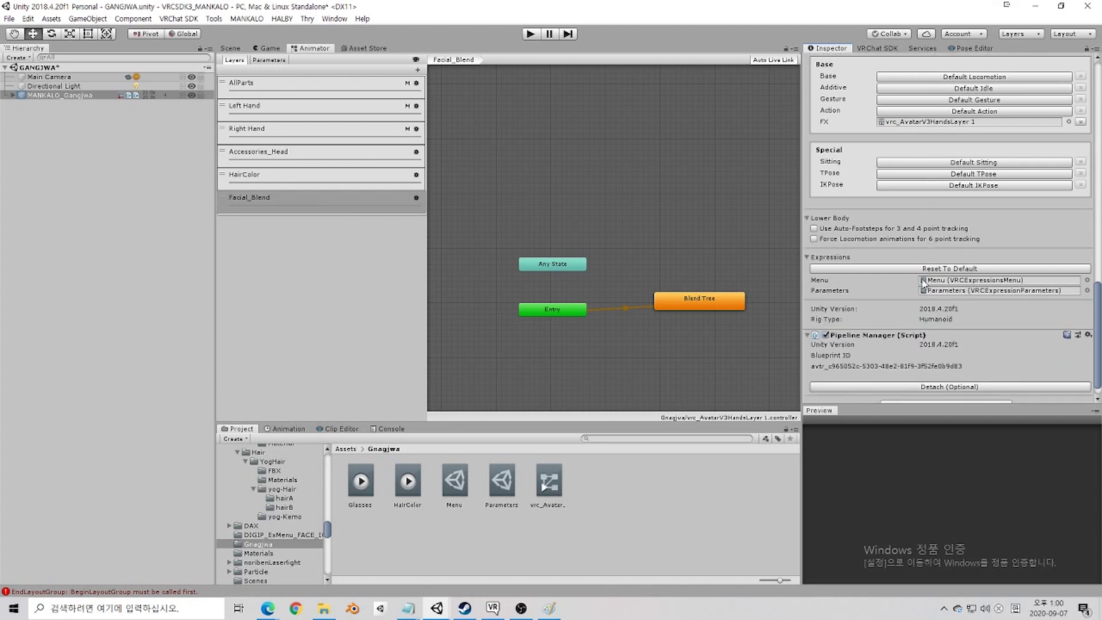
Step: Display the MANKALO_Gangjwa avatar in the Scene view, clear the selection, and inspect its face and upper body up close
scroll(941, 290, "up", 7)
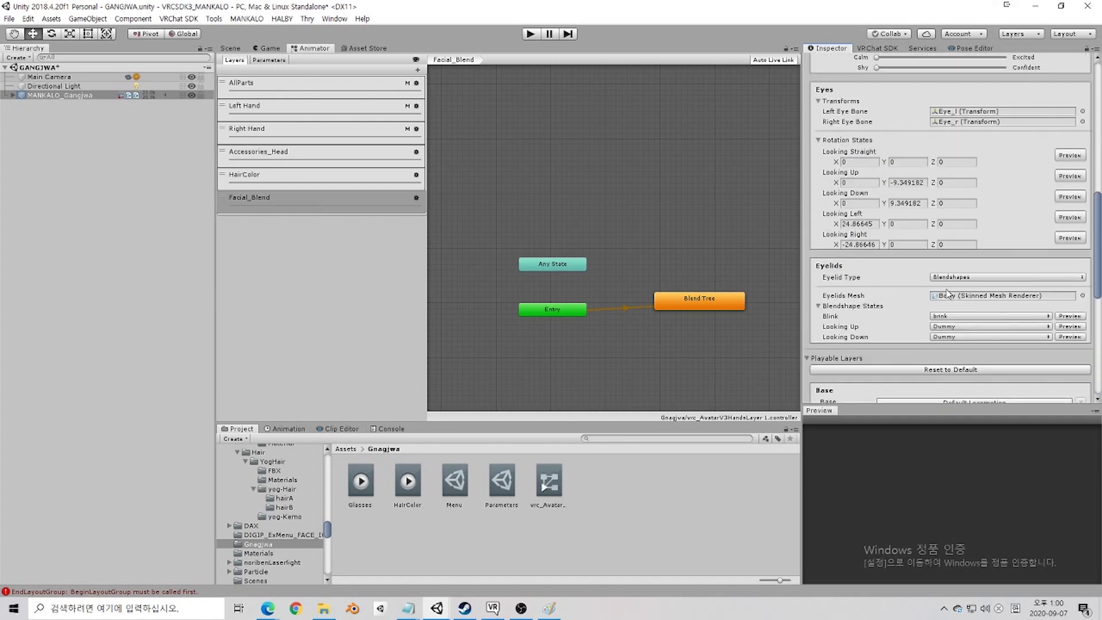
scroll(947, 292, "up", 6)
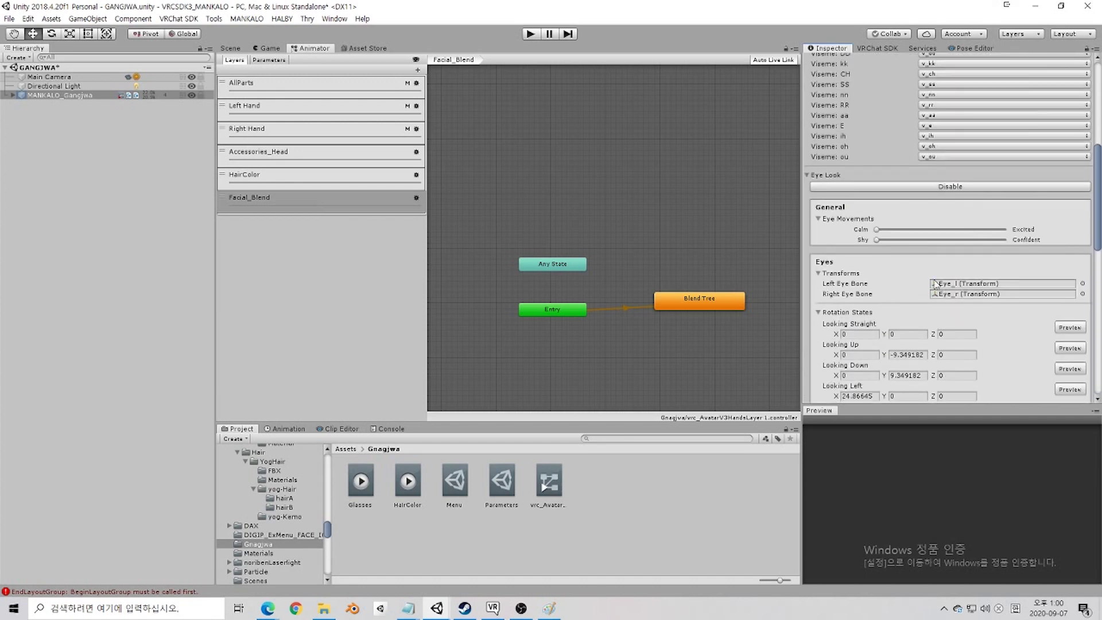
left_click(229, 49)
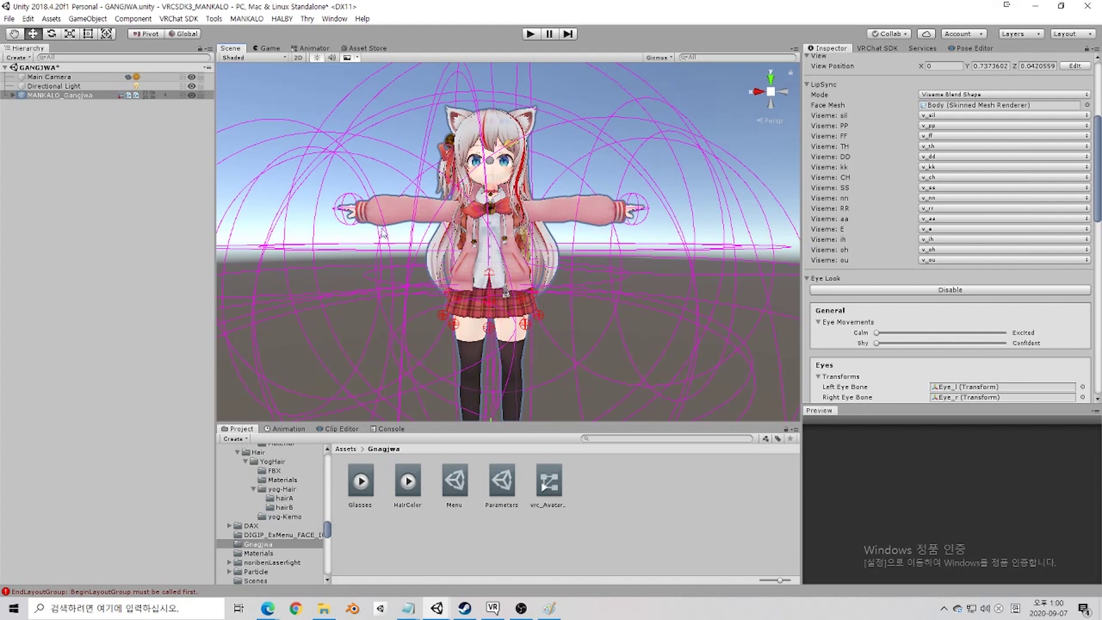
scroll(506, 256, "up", 2)
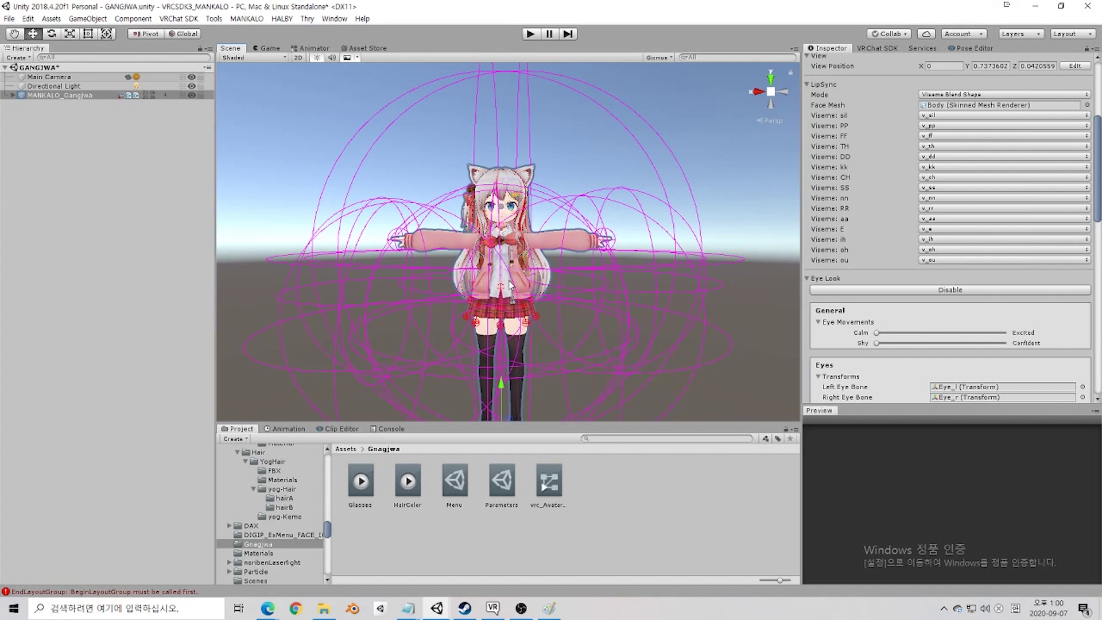
left_click(570, 274)
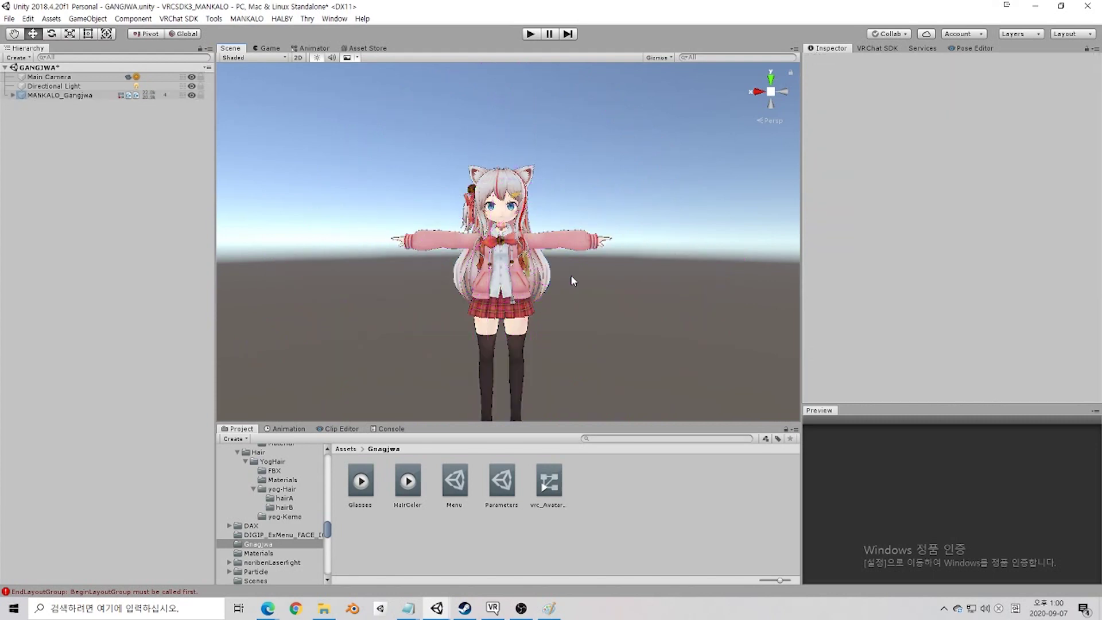
scroll(508, 272, "up", 5)
middle_click_drag(506, 270, 528, 292)
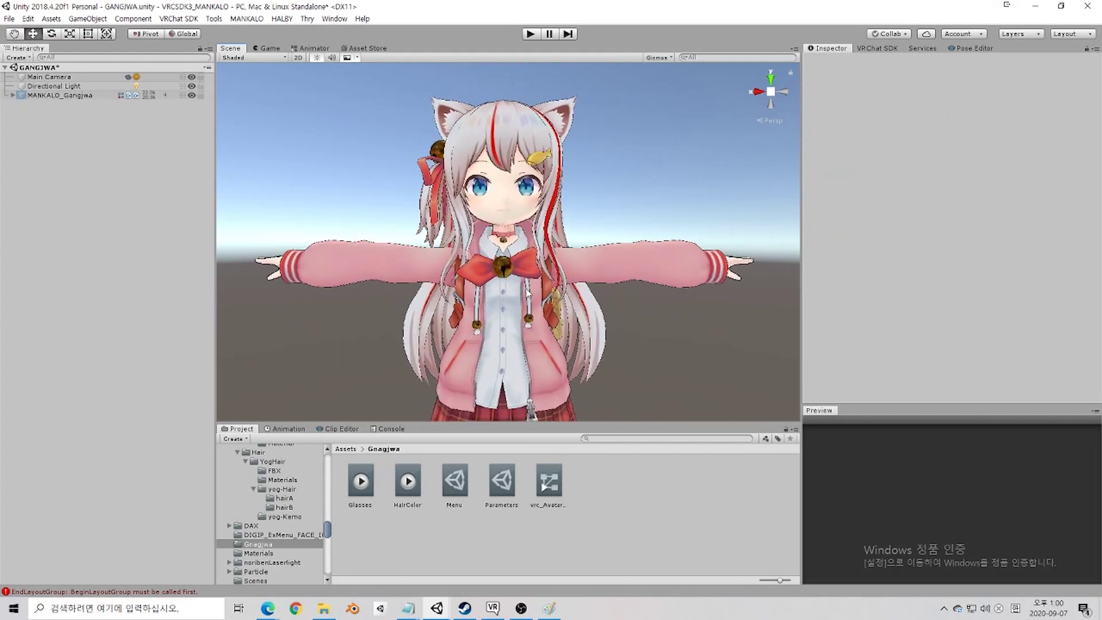